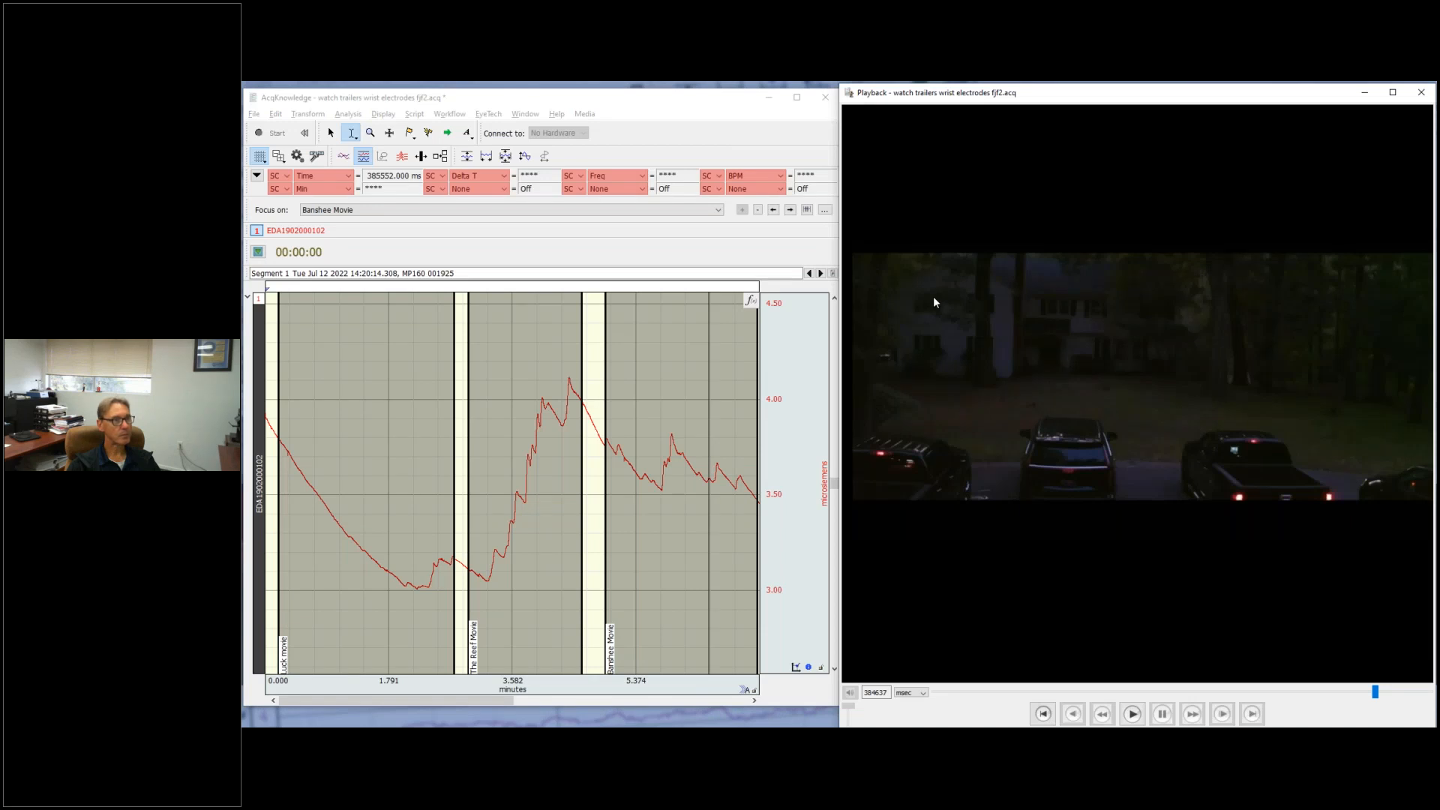
Cue the video to the Luck movie section of the recording and open the workflow file Movie2.awf from Webinar Workflows
left_click(359, 397)
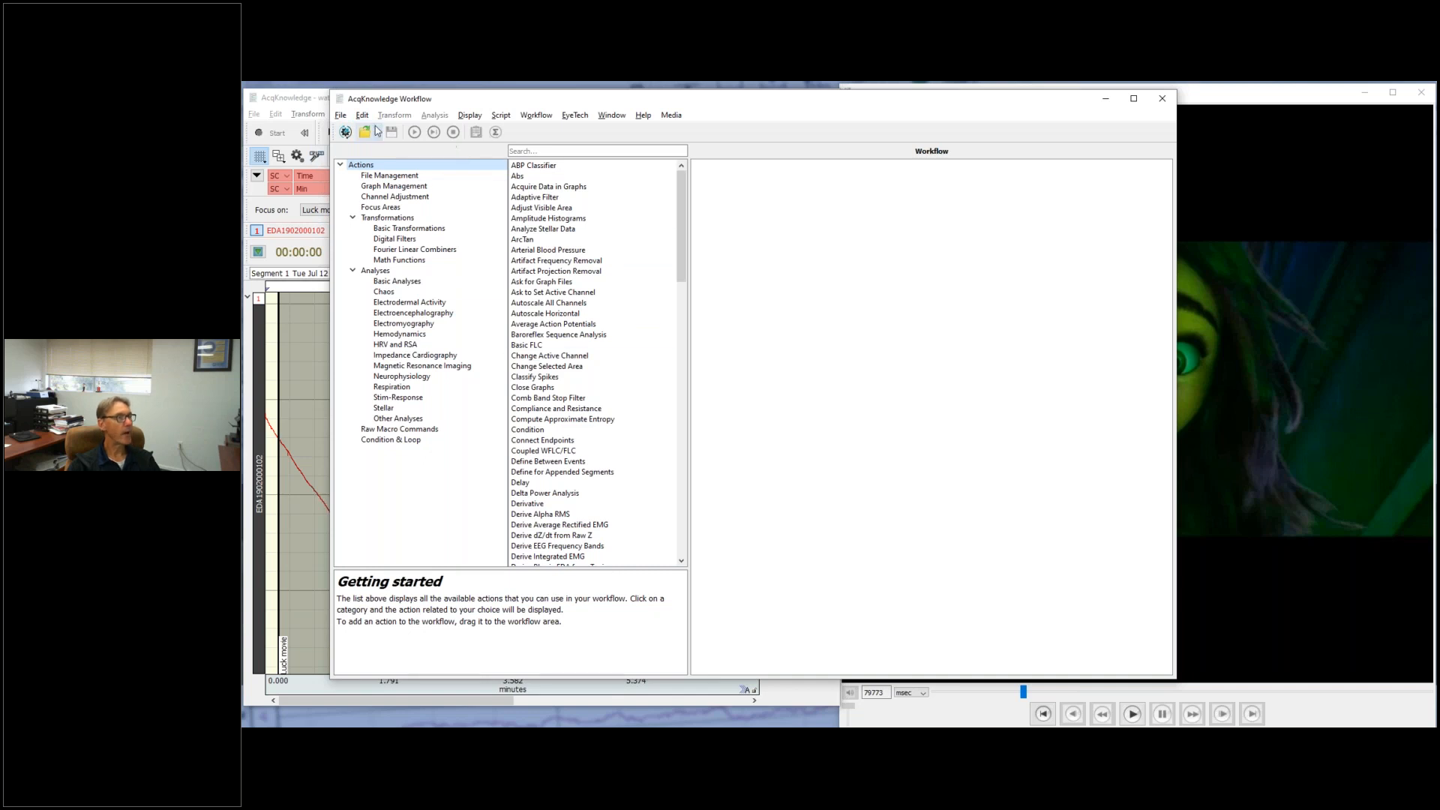
left_click(342, 115)
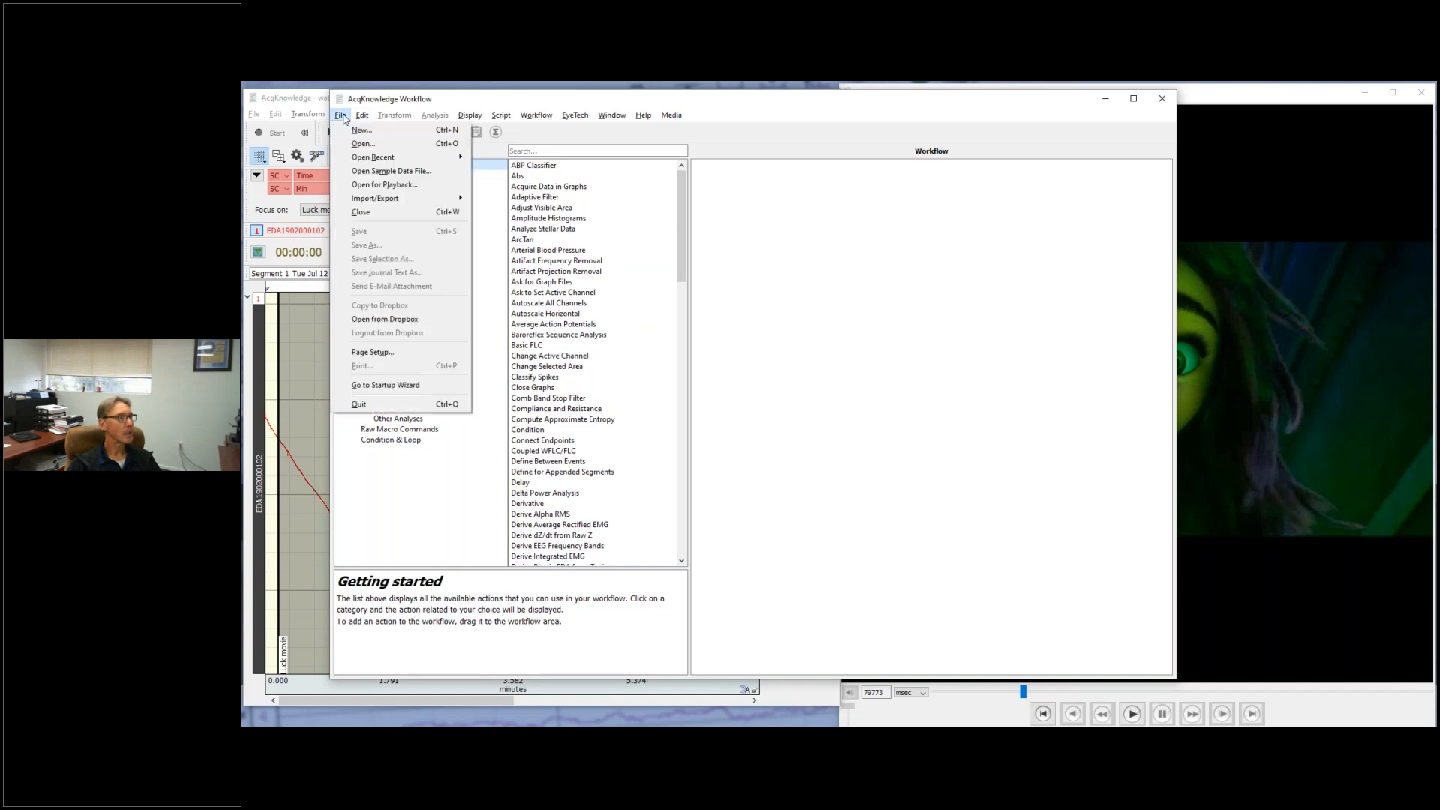
left_click(363, 144)
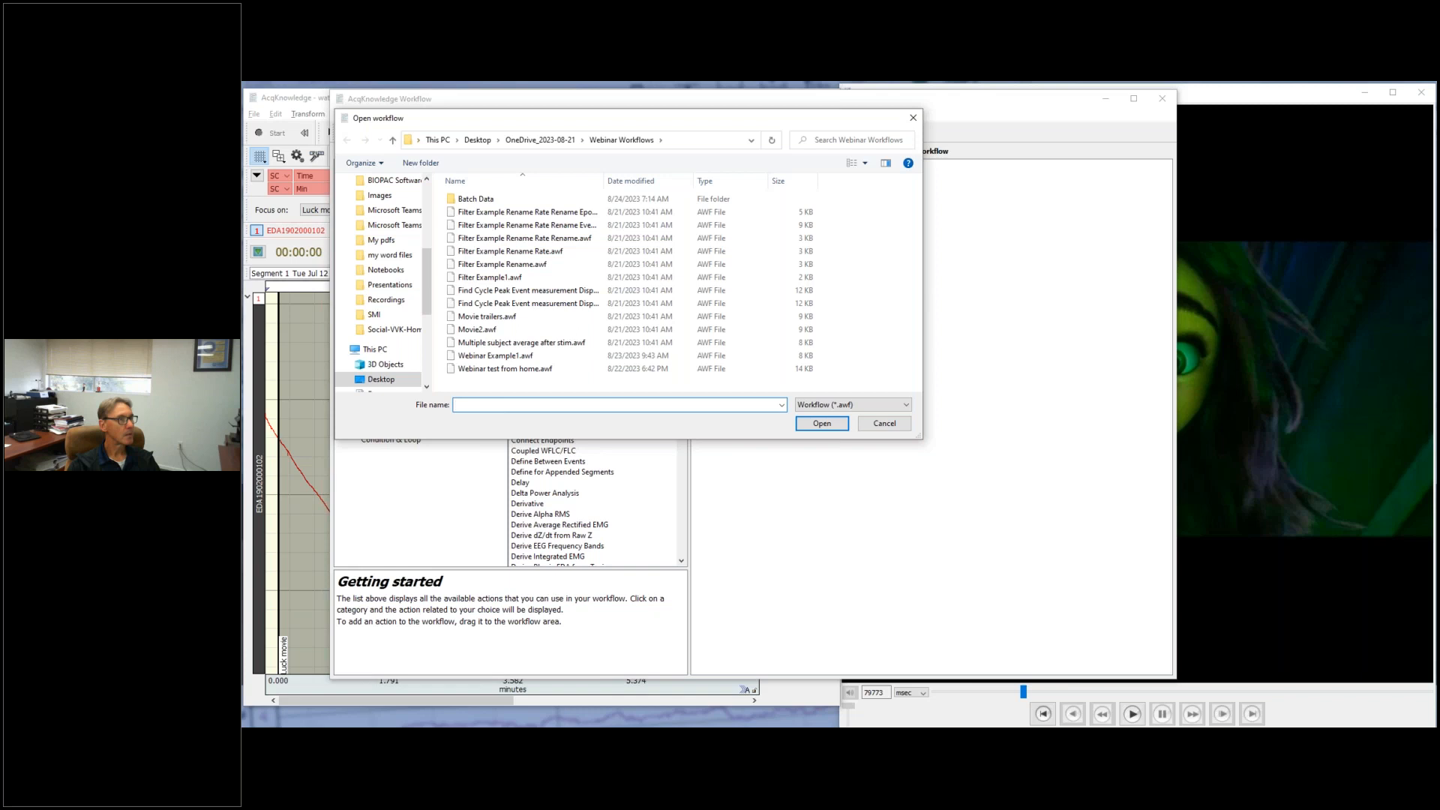
left_click(477, 332)
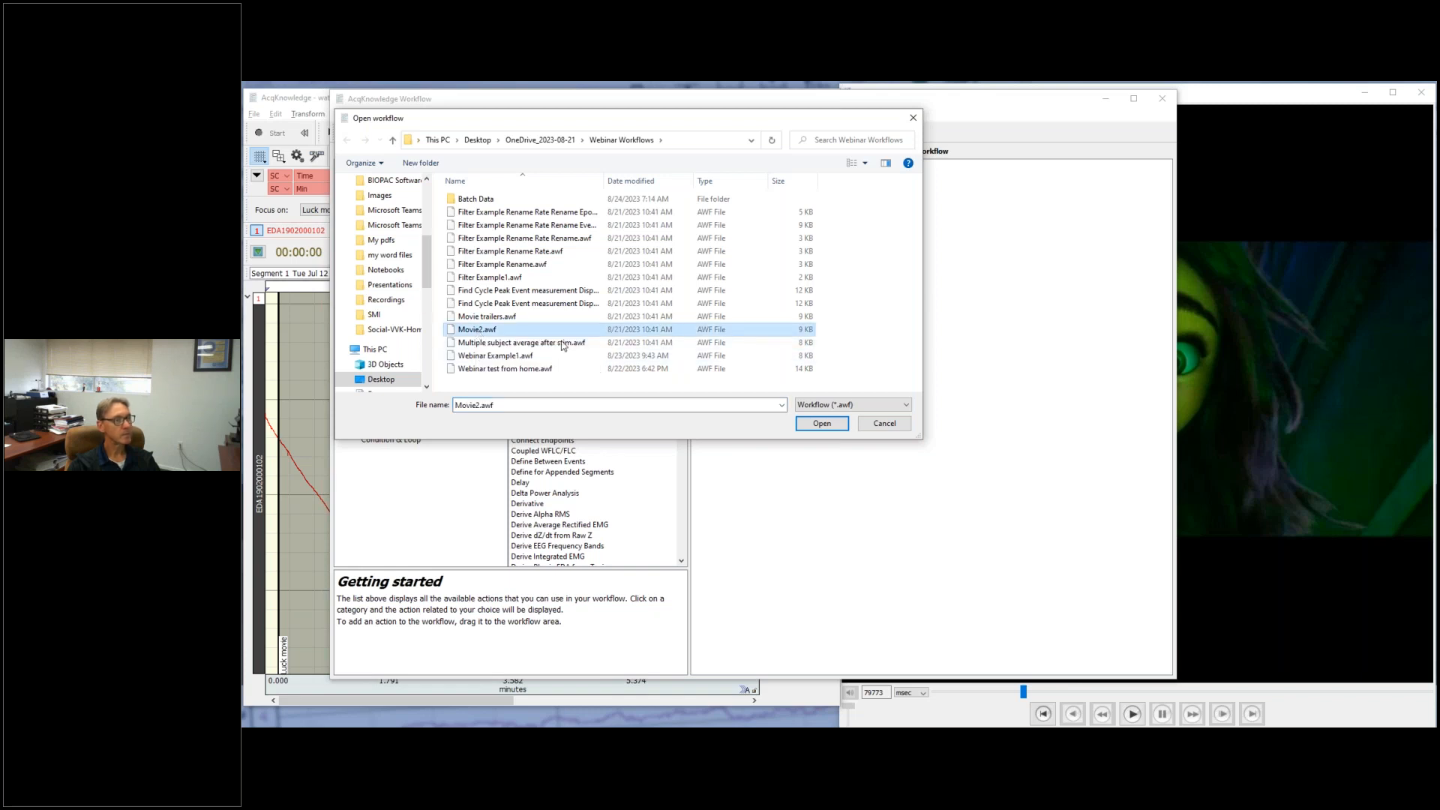
left_click(821, 425)
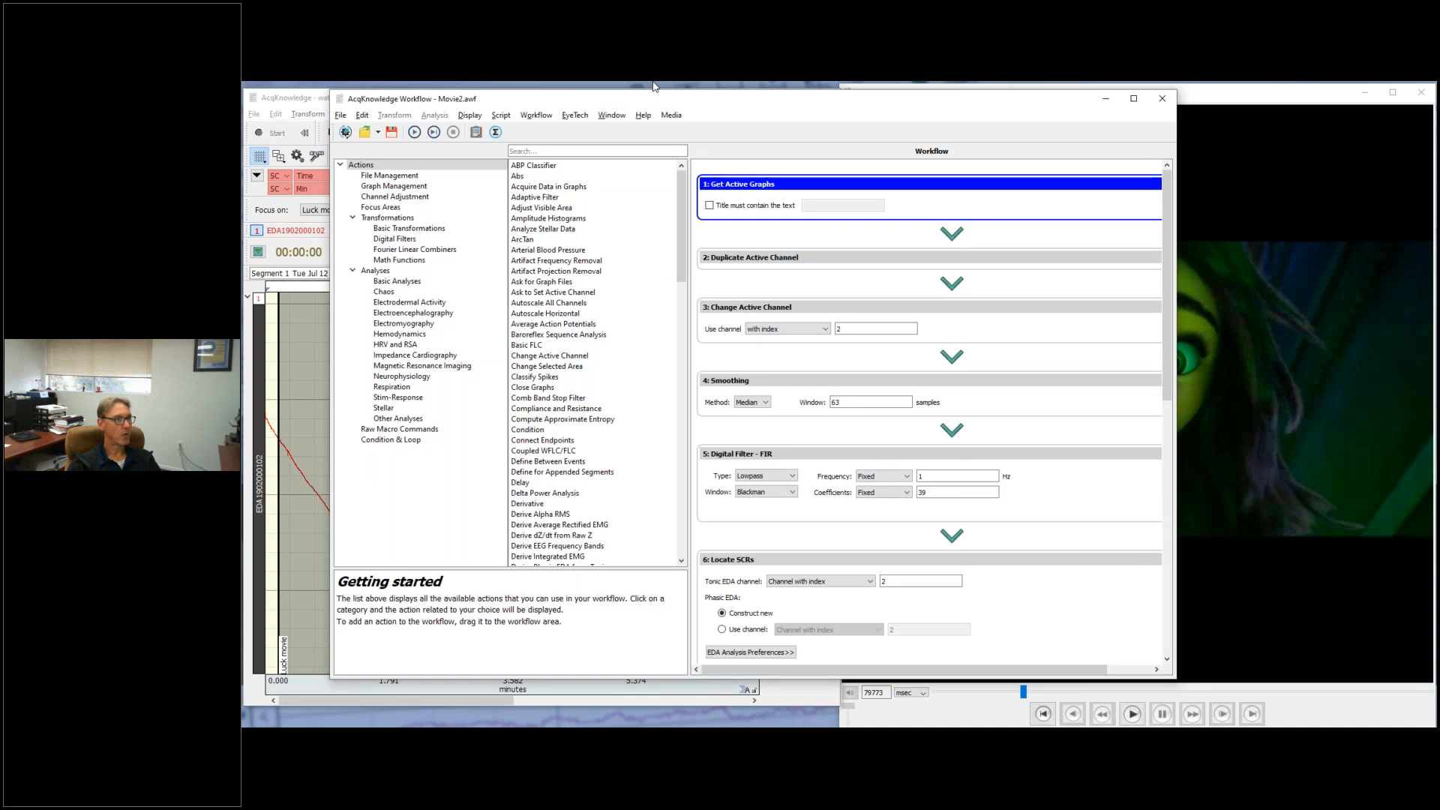
Set the workflow window aside and check the synchronized video at points in the Luck, Reef and Banshee movie sections of the graph
left_click(1106, 98)
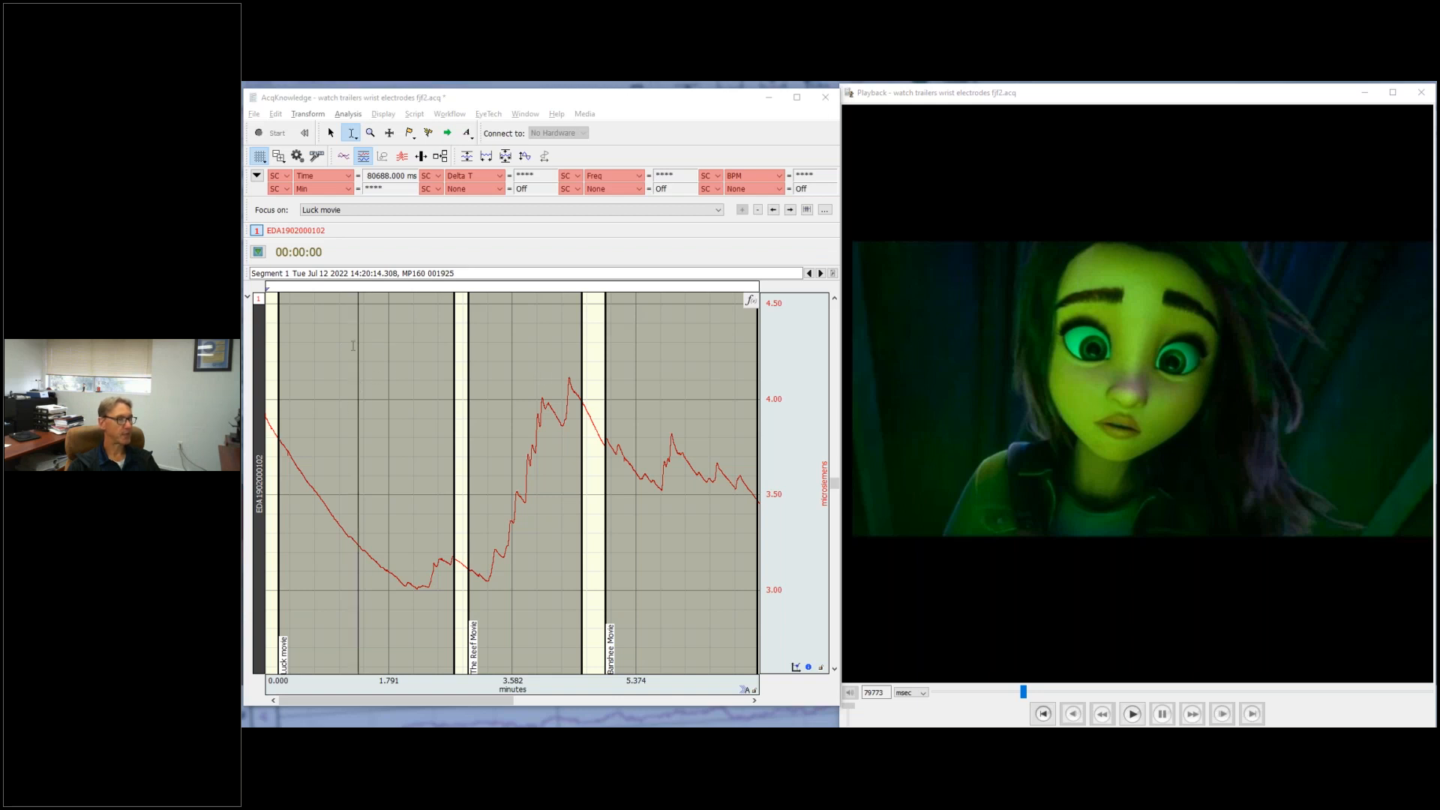
left_click(330, 356)
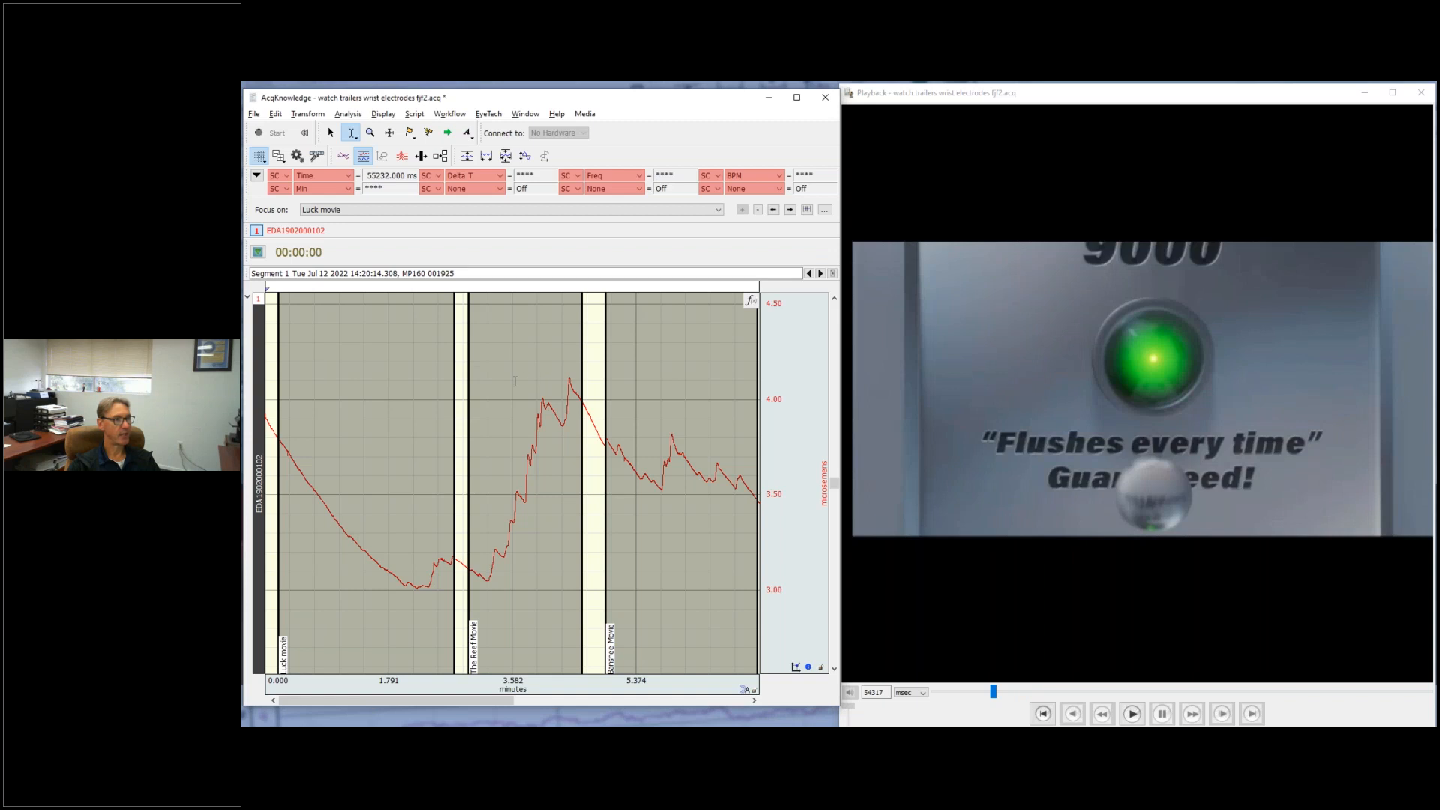
left_click(525, 382)
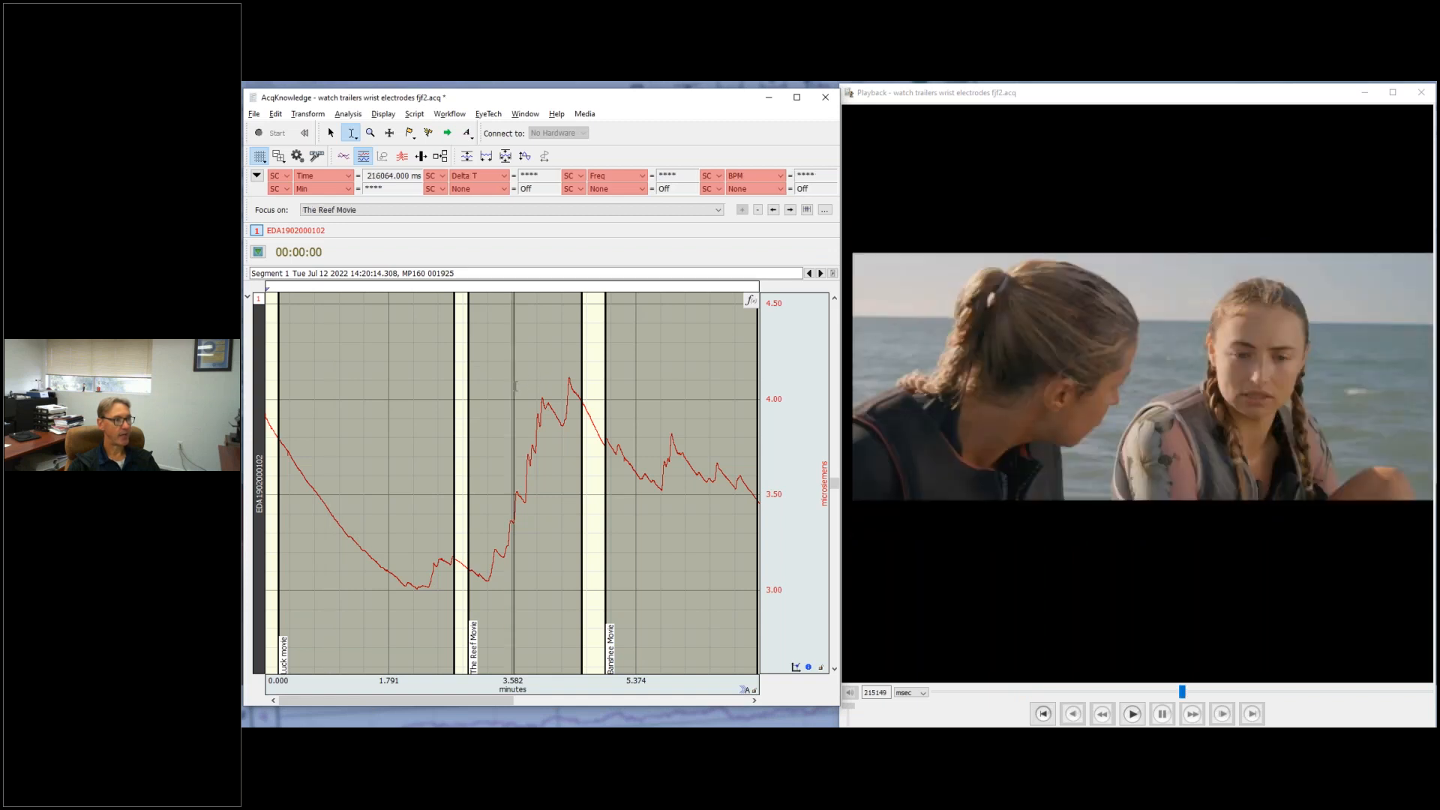
left_click_drag(525, 385, 555, 386)
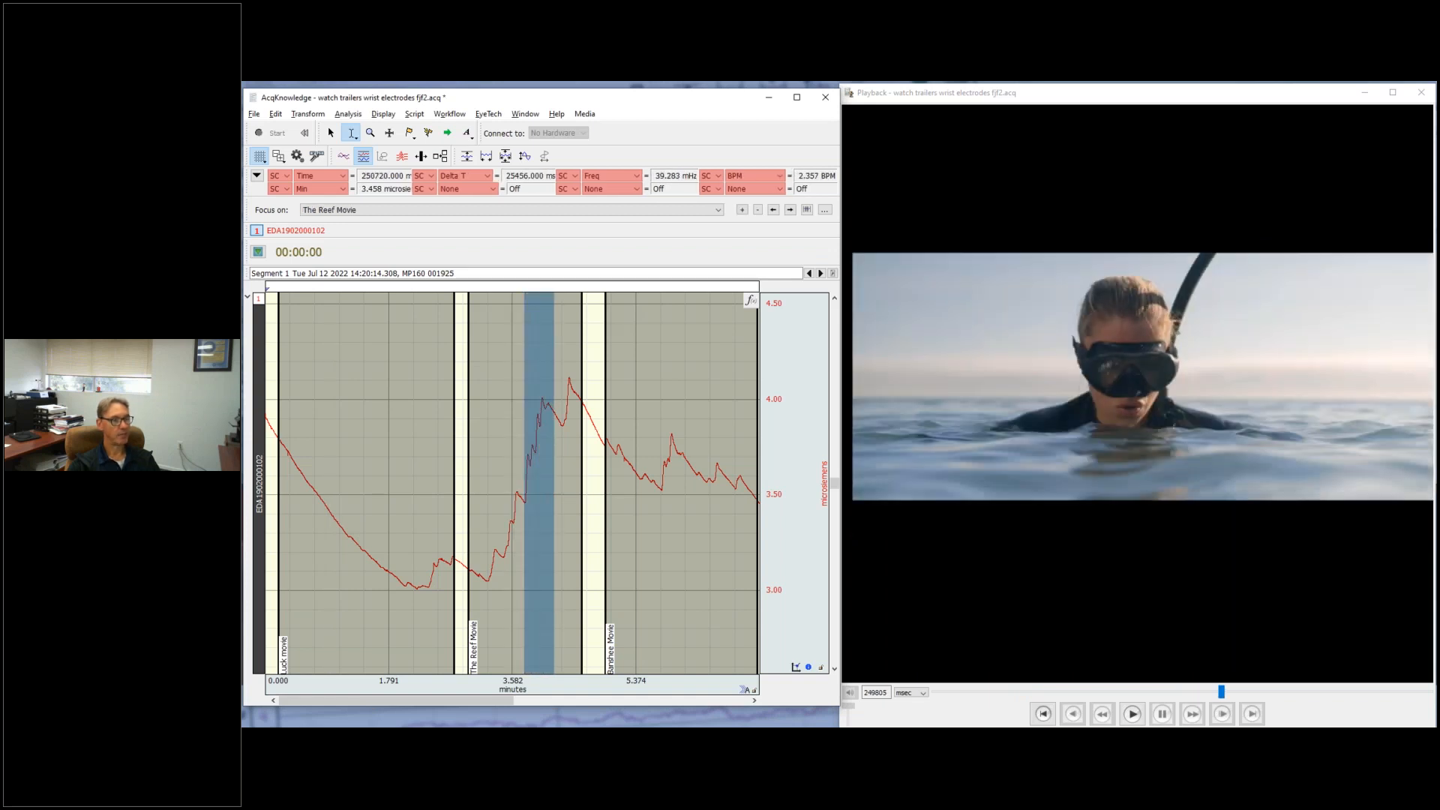
left_click(623, 398)
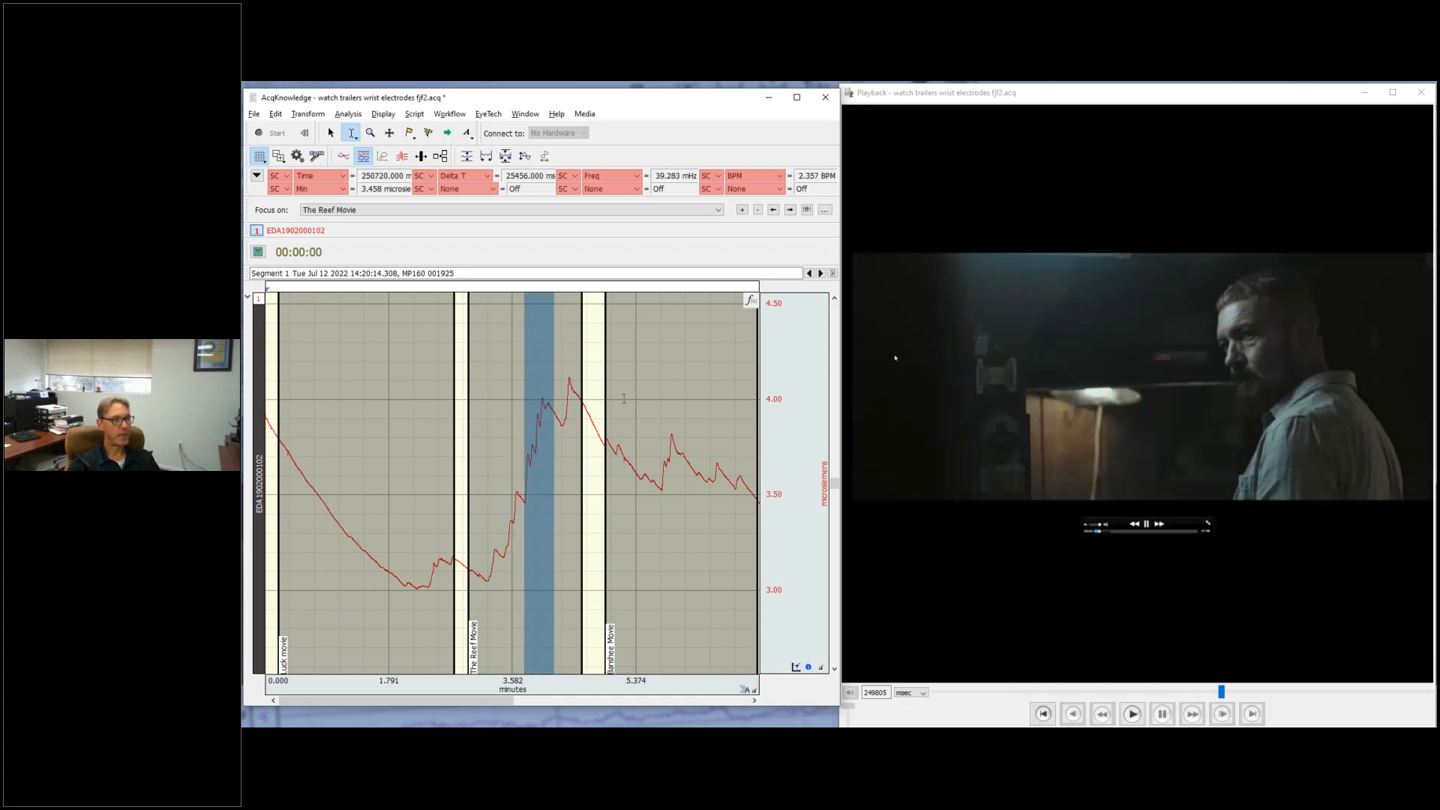
left_click(1133, 714)
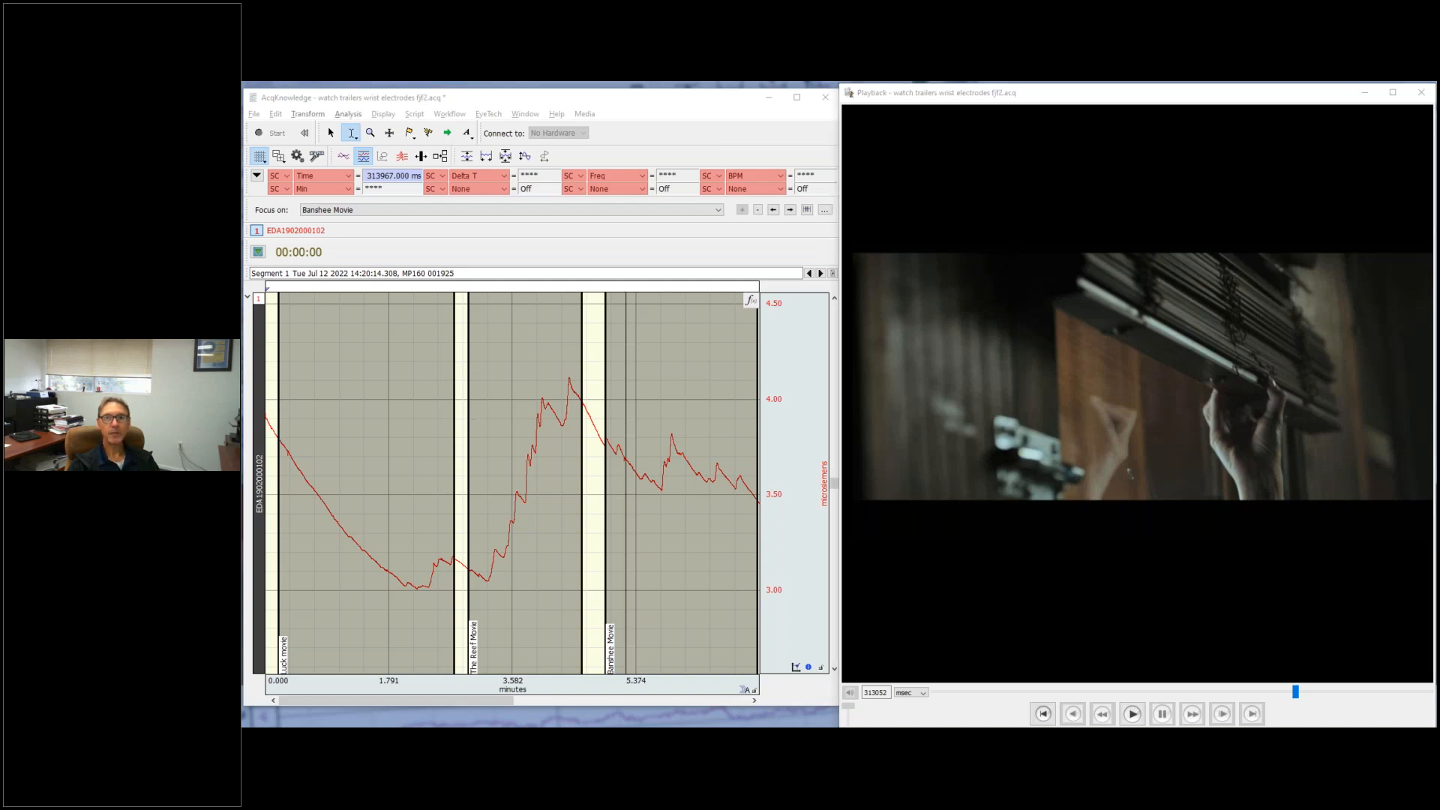
Run the Movie2.awf workflow on the EDA recording and minimize the workflow and Excel windows to reveal the processed graph
left_click_drag(1439, 114, 763, 112)
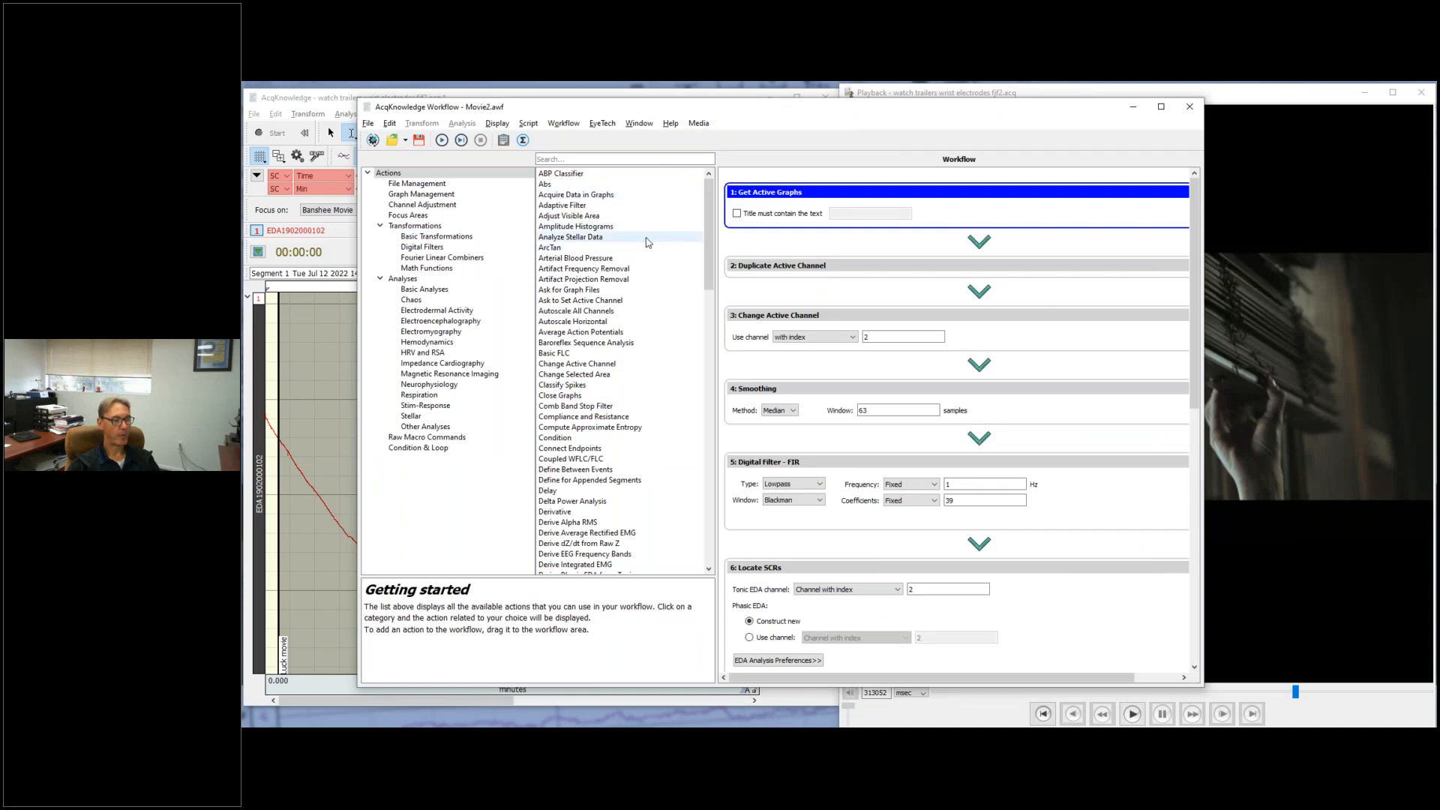
left_click(442, 141)
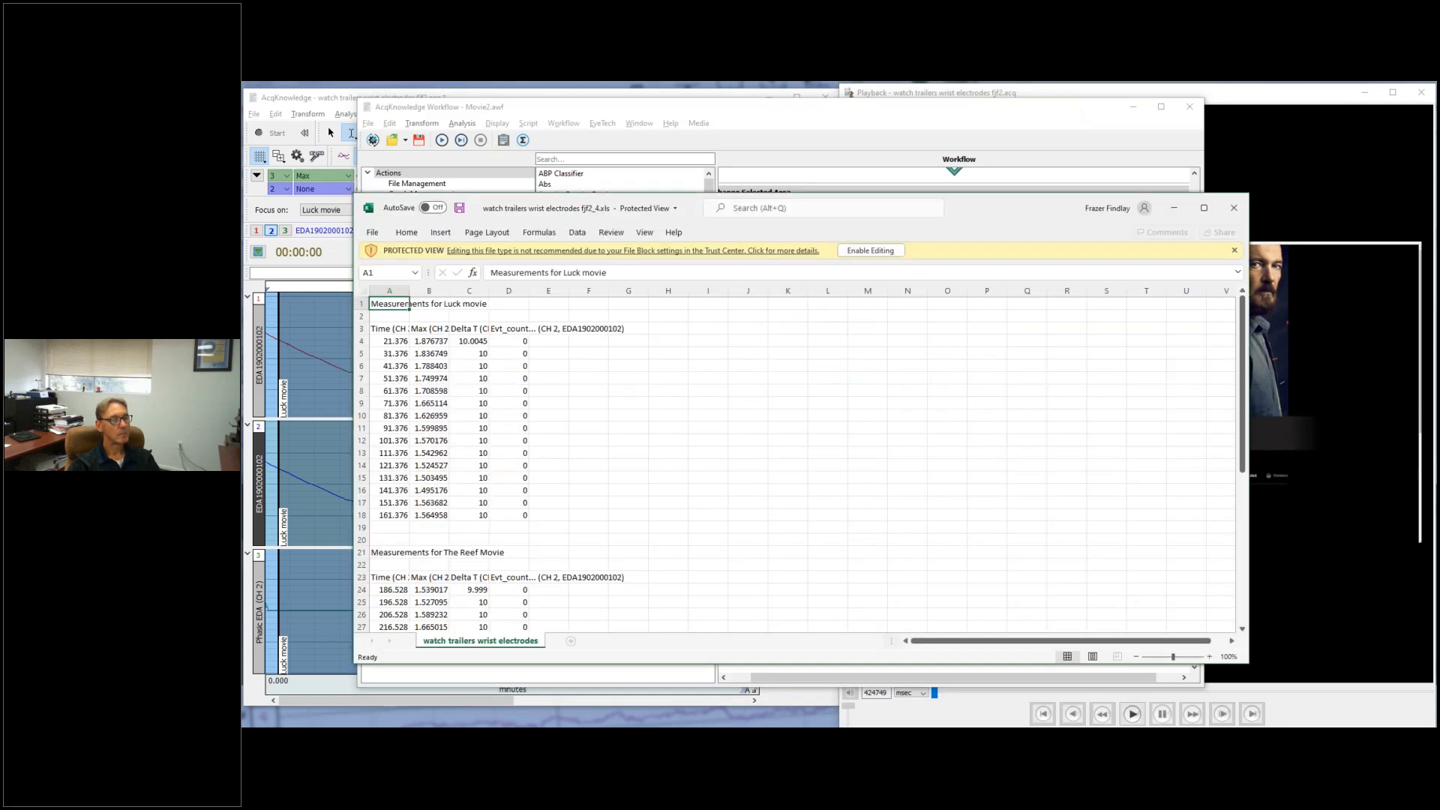
left_click(1135, 109)
left_click(1174, 209)
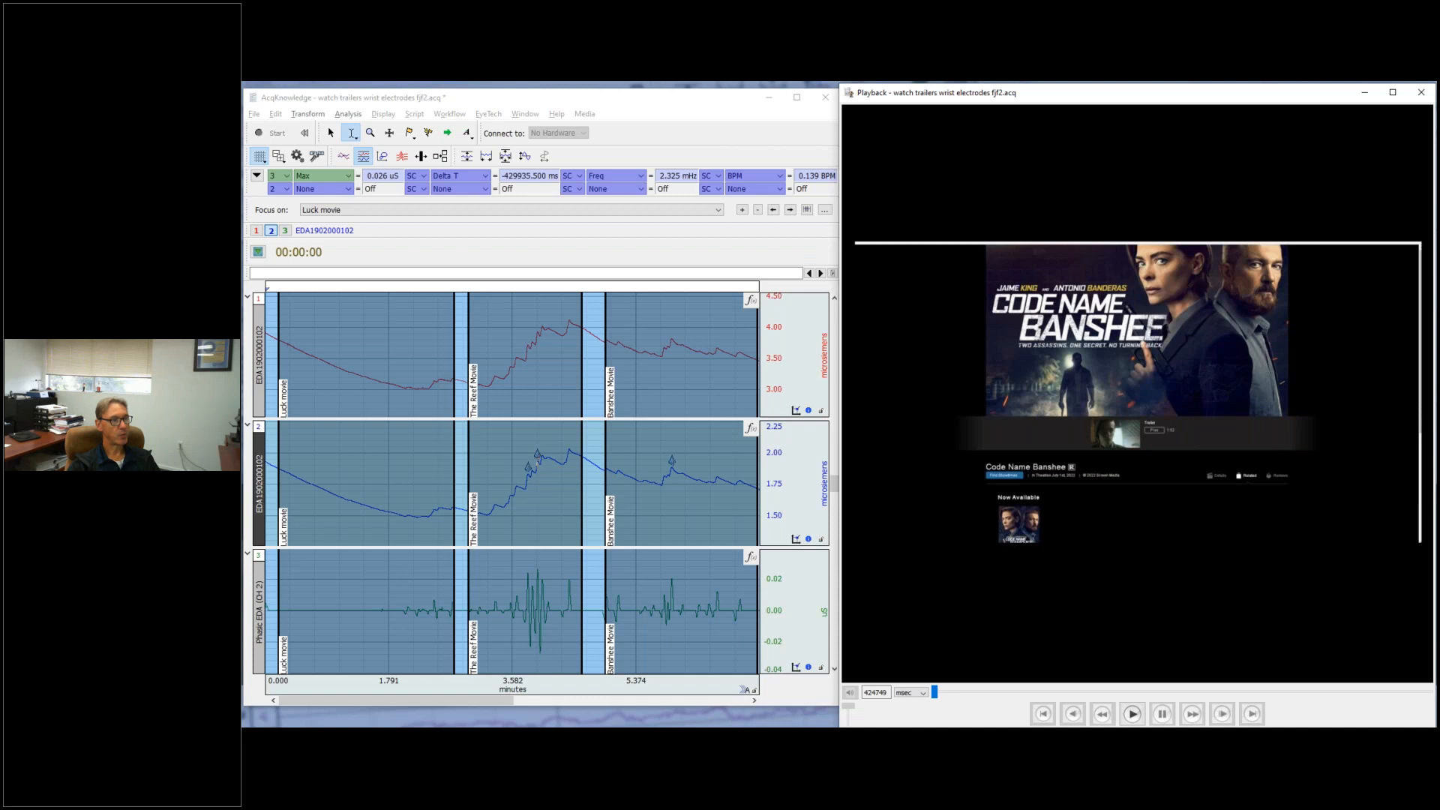
Cue a point in The Reef Movie on the graph and examine the exported Excel measurements for all three movies
left_click(510, 480)
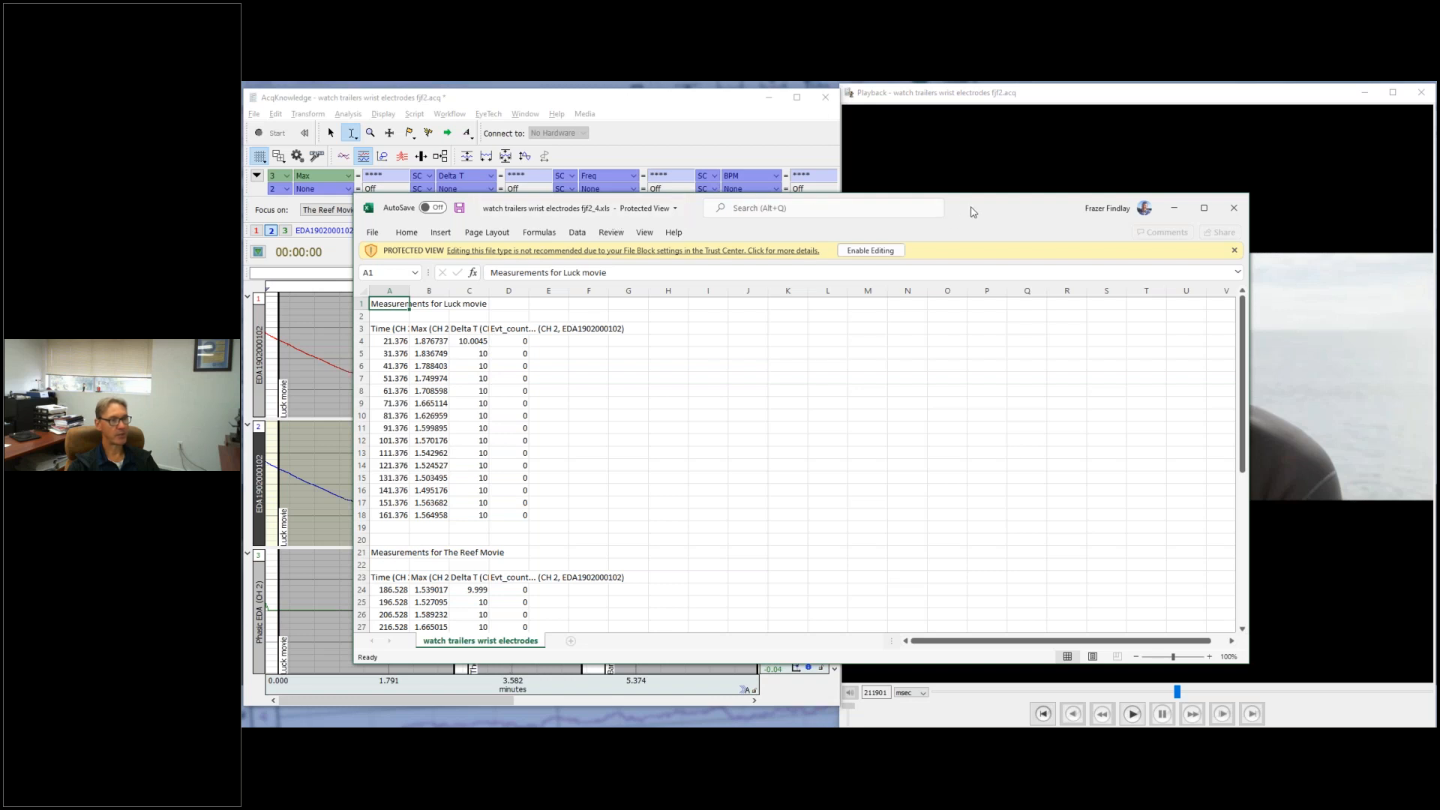
left_click_drag(972, 209, 1101, 208)
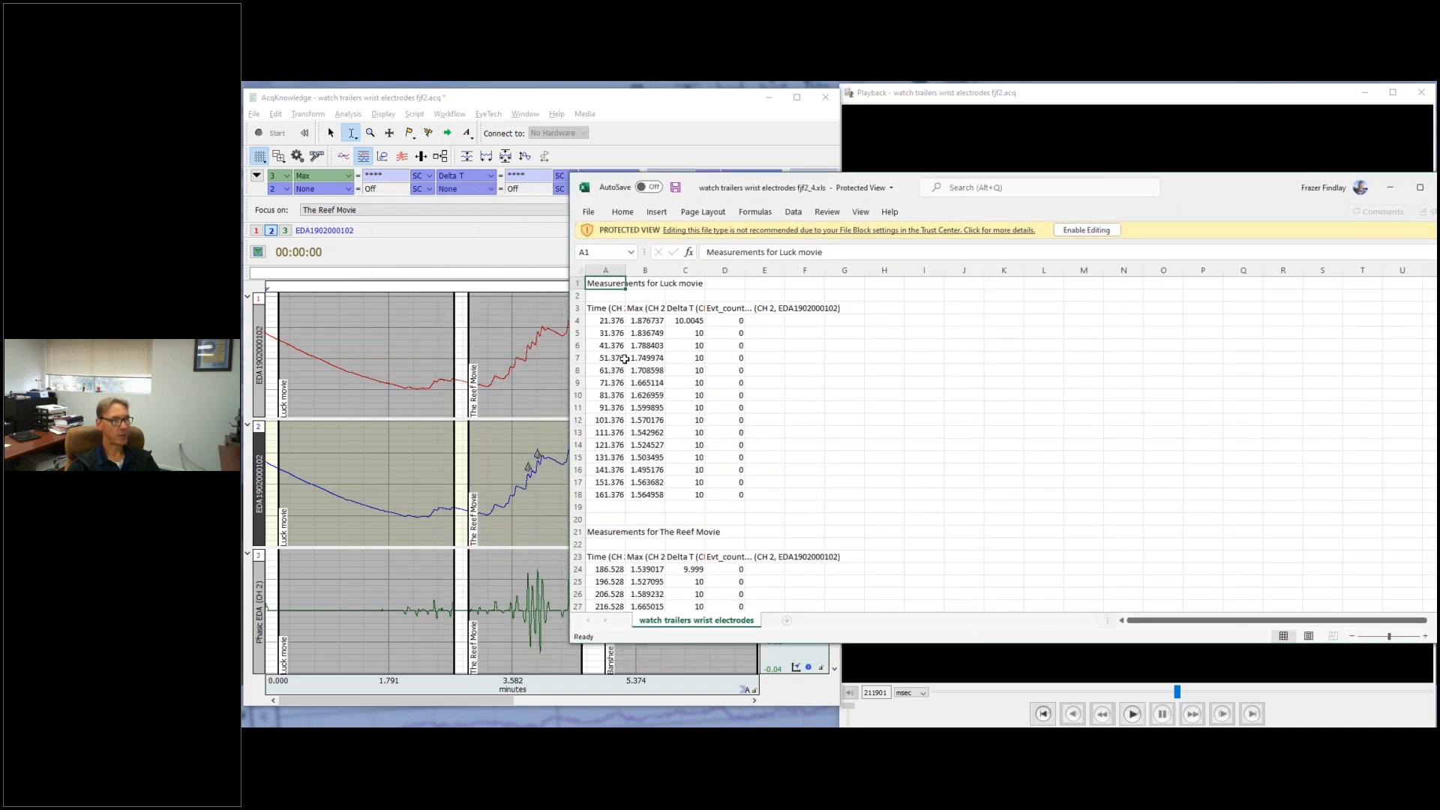
scroll(829, 445, "down", 5)
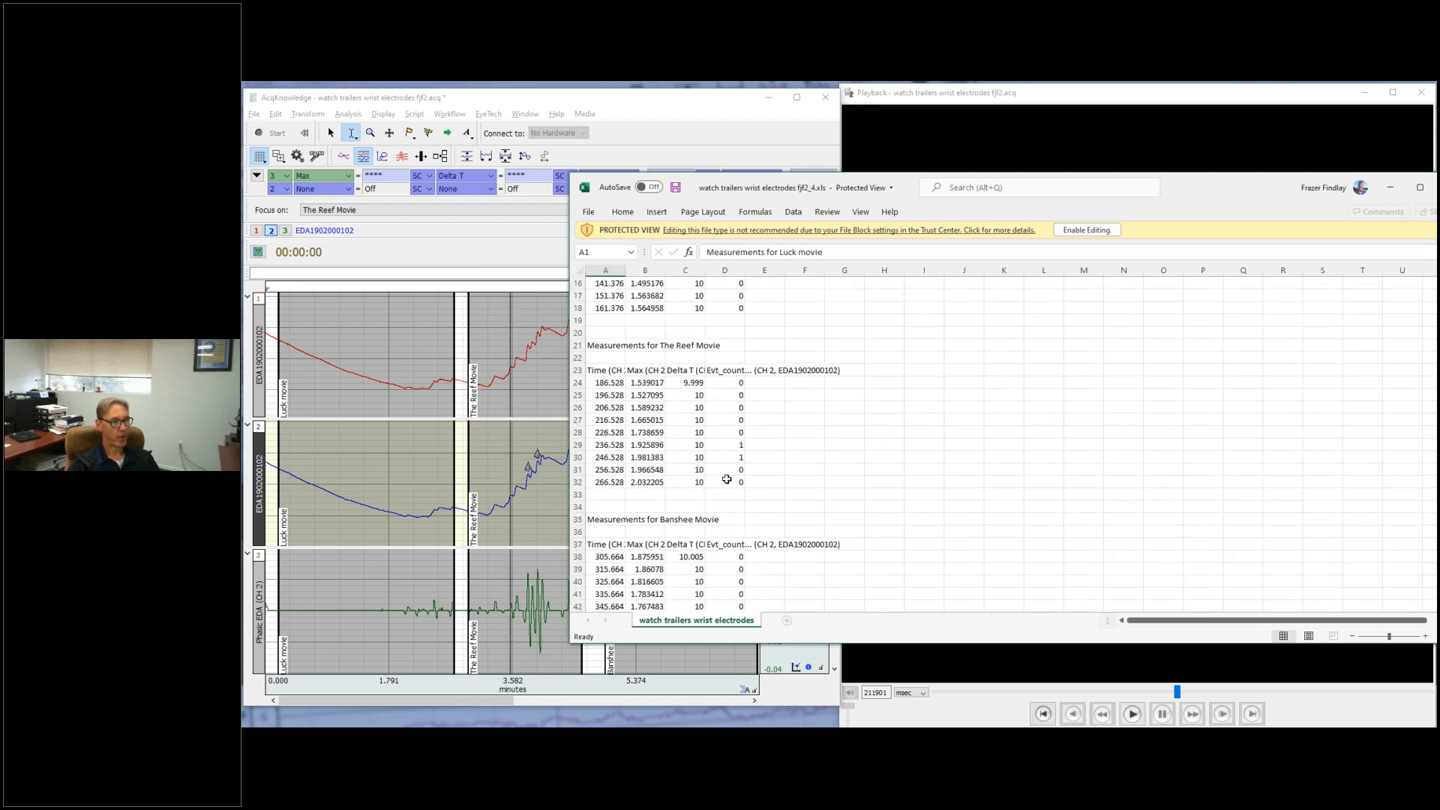
scroll(923, 466, "down", 4)
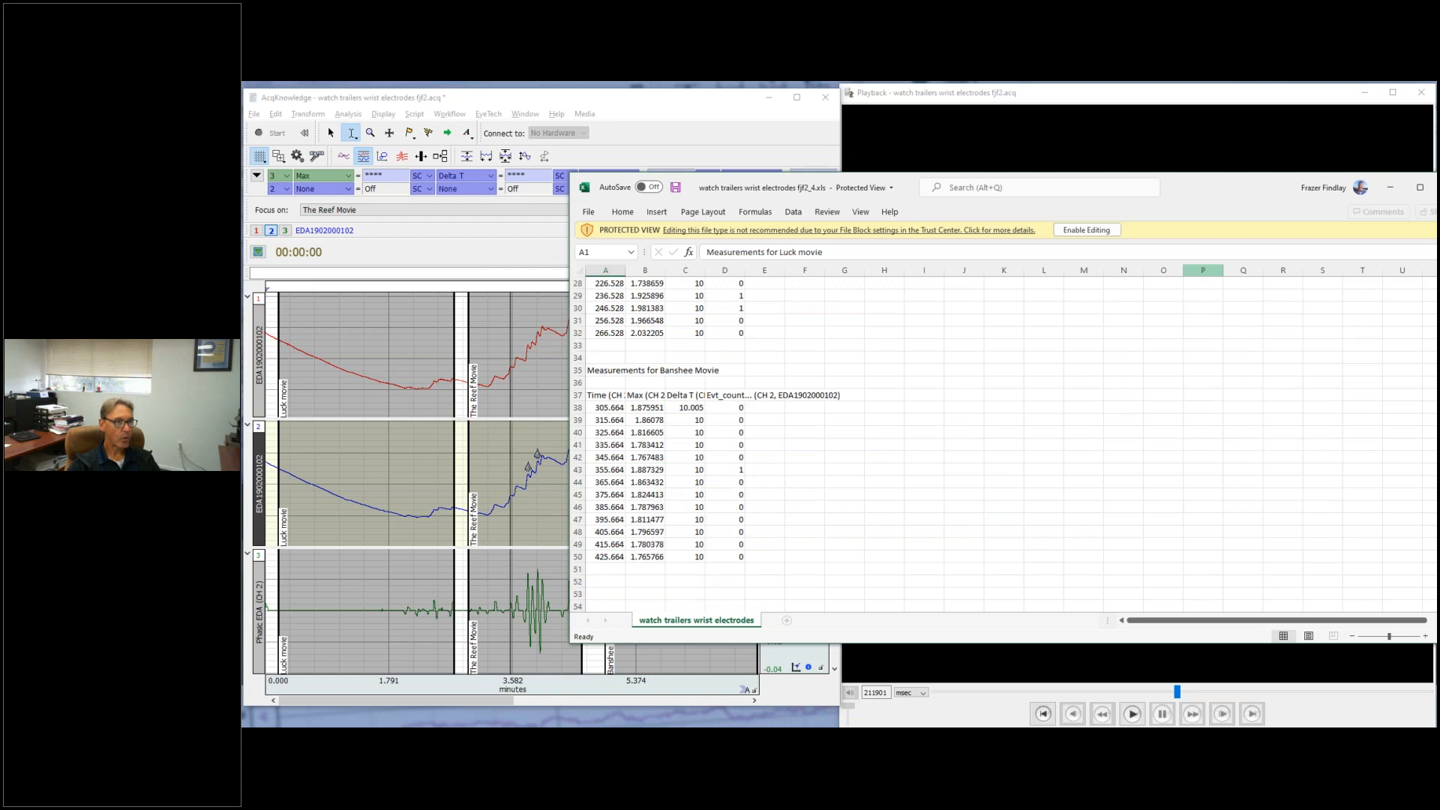
left_click(1391, 188)
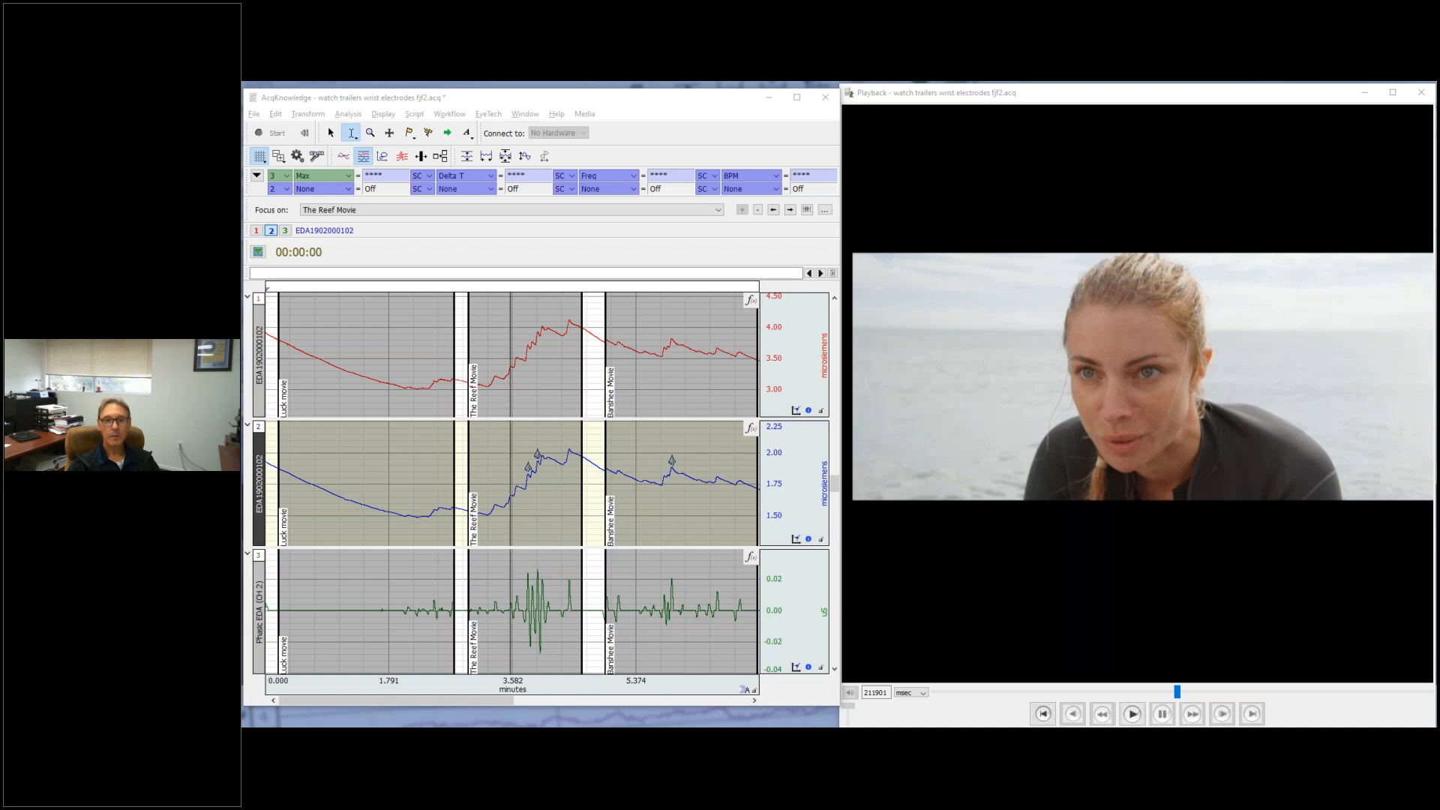
Minimize the playback and graph windows and return to the slide show, advancing to the slide on what Workflow can automate
left_click(1365, 92)
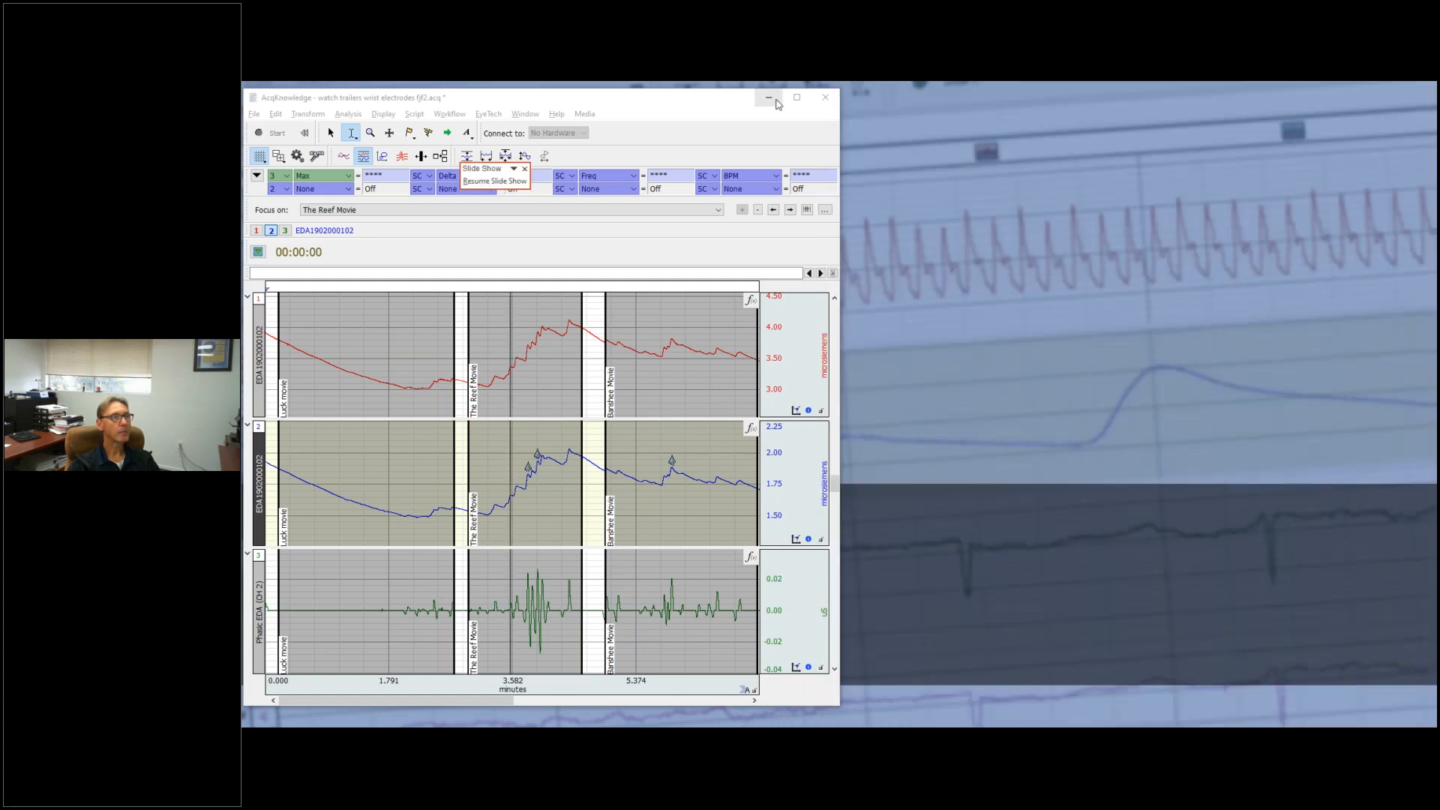
left_click(776, 101)
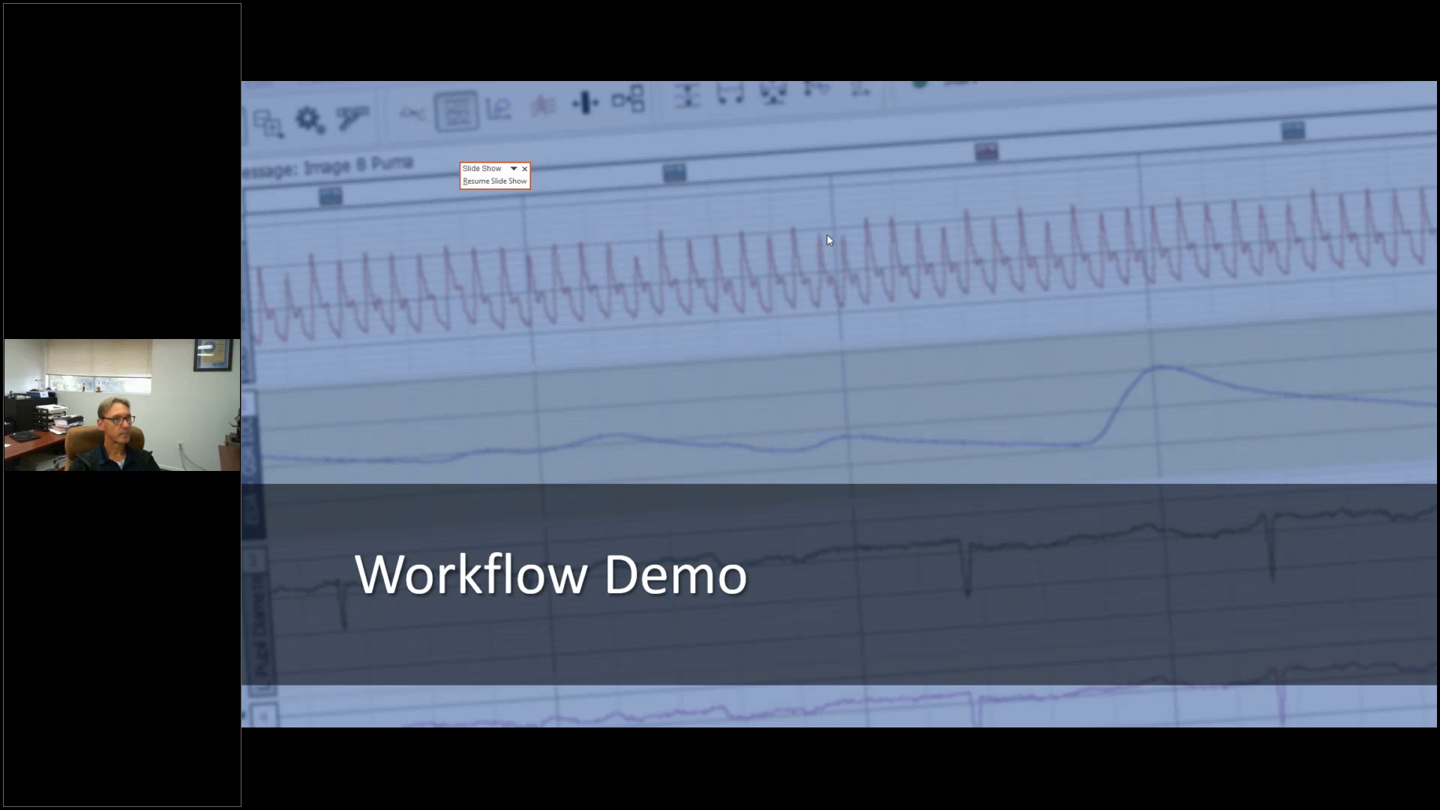
left_click(913, 294)
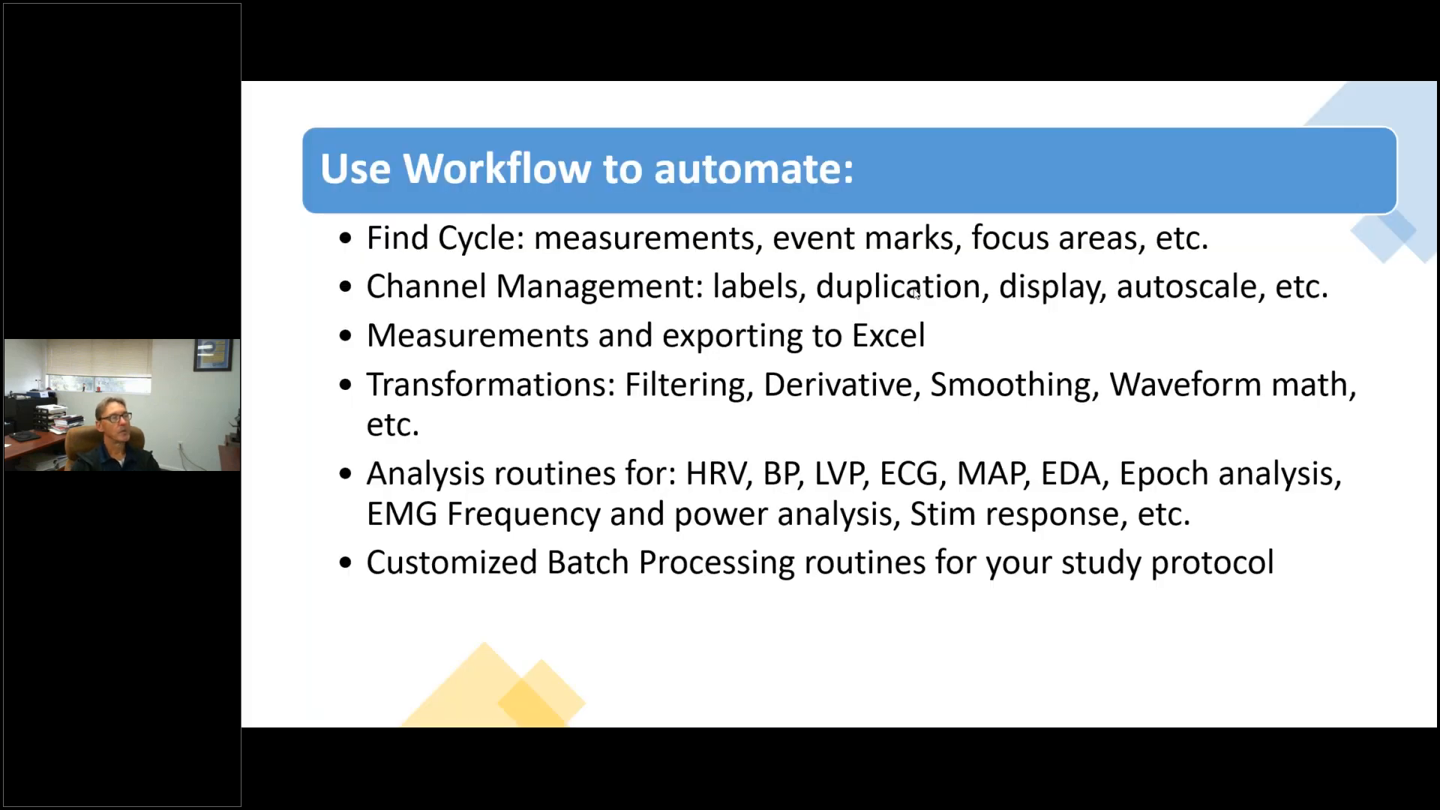
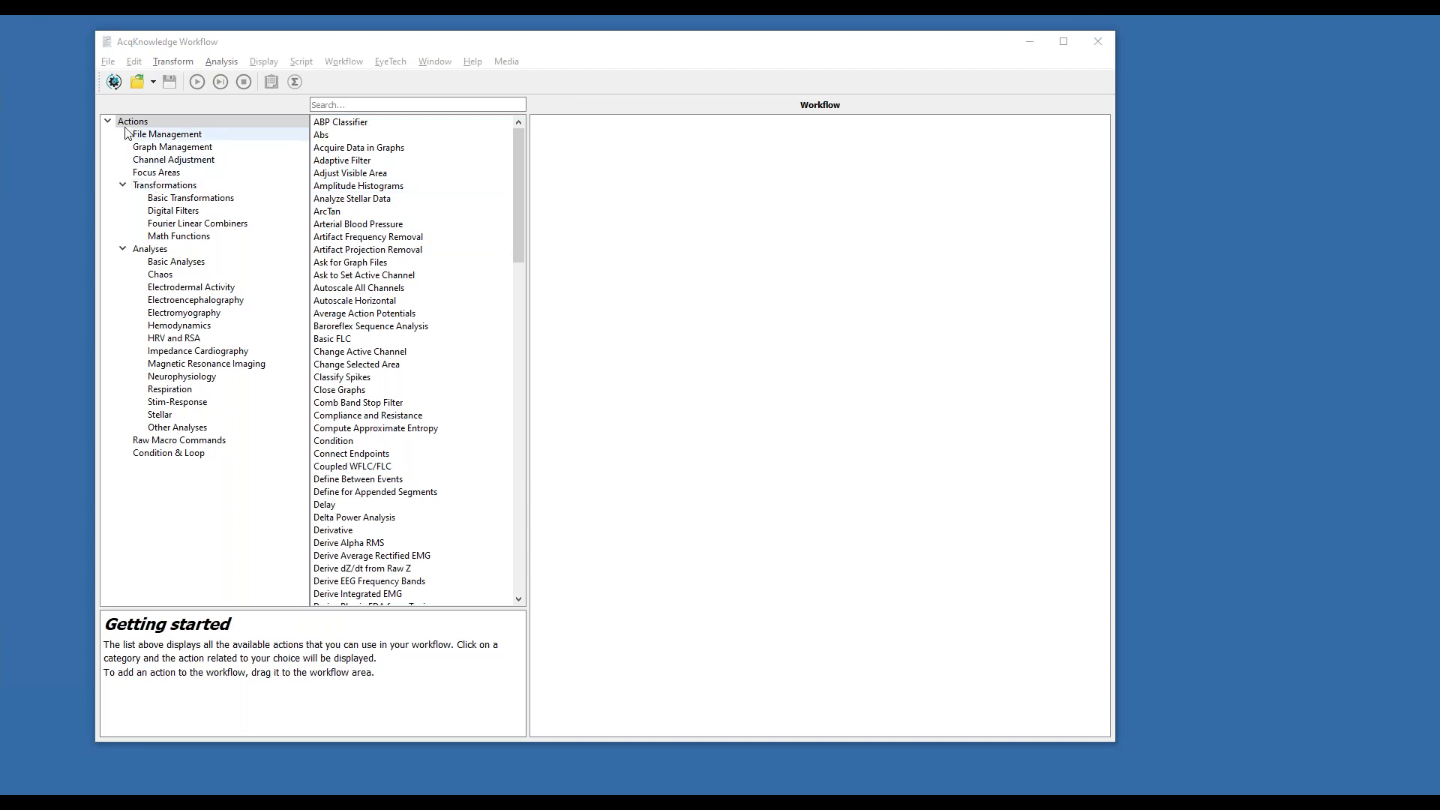
Add an Ask for Graph Files action to the empty workflow, starting from the OneDrive_2023-08-21 folder on the Desktop
left_click(171, 137)
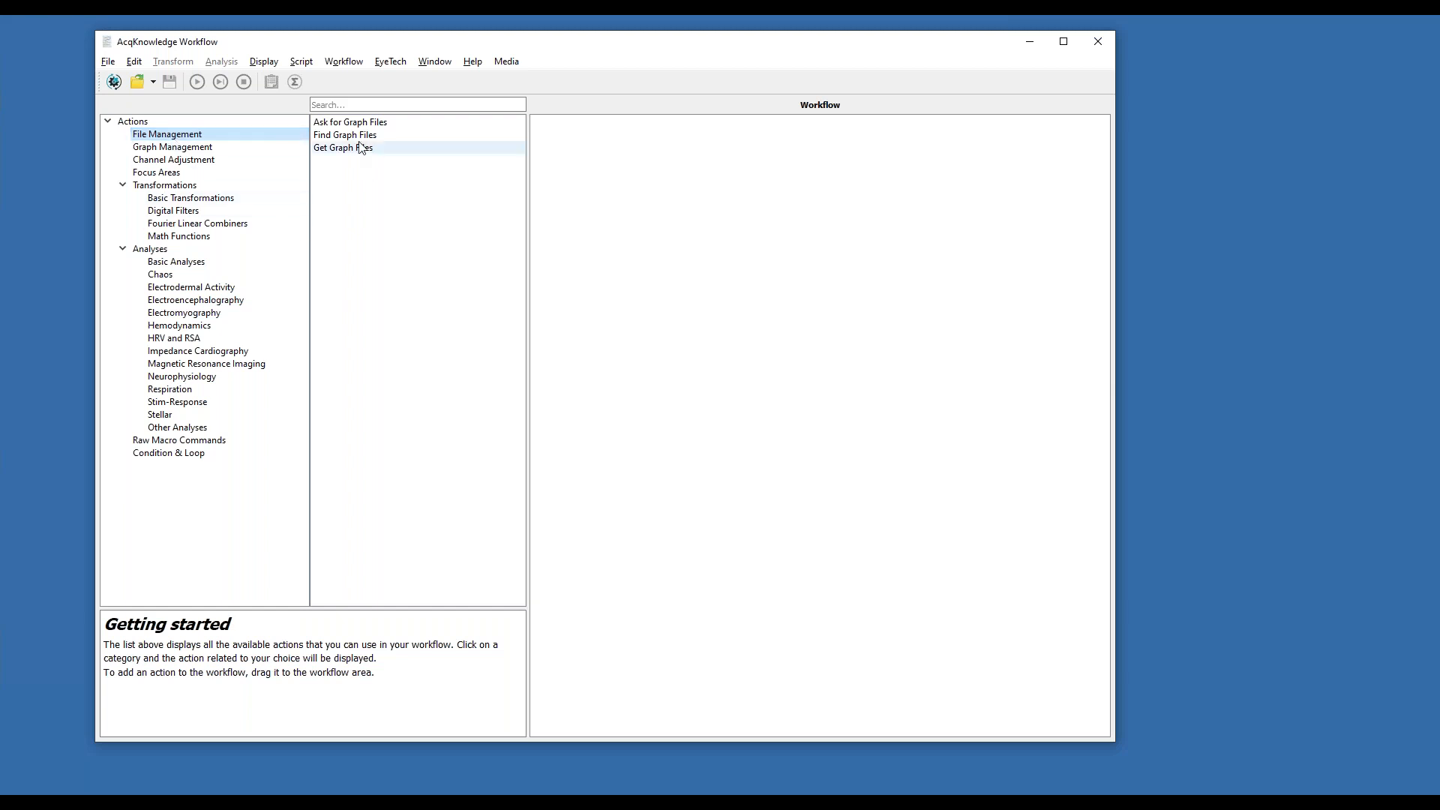
left_click_drag(350, 128, 566, 292)
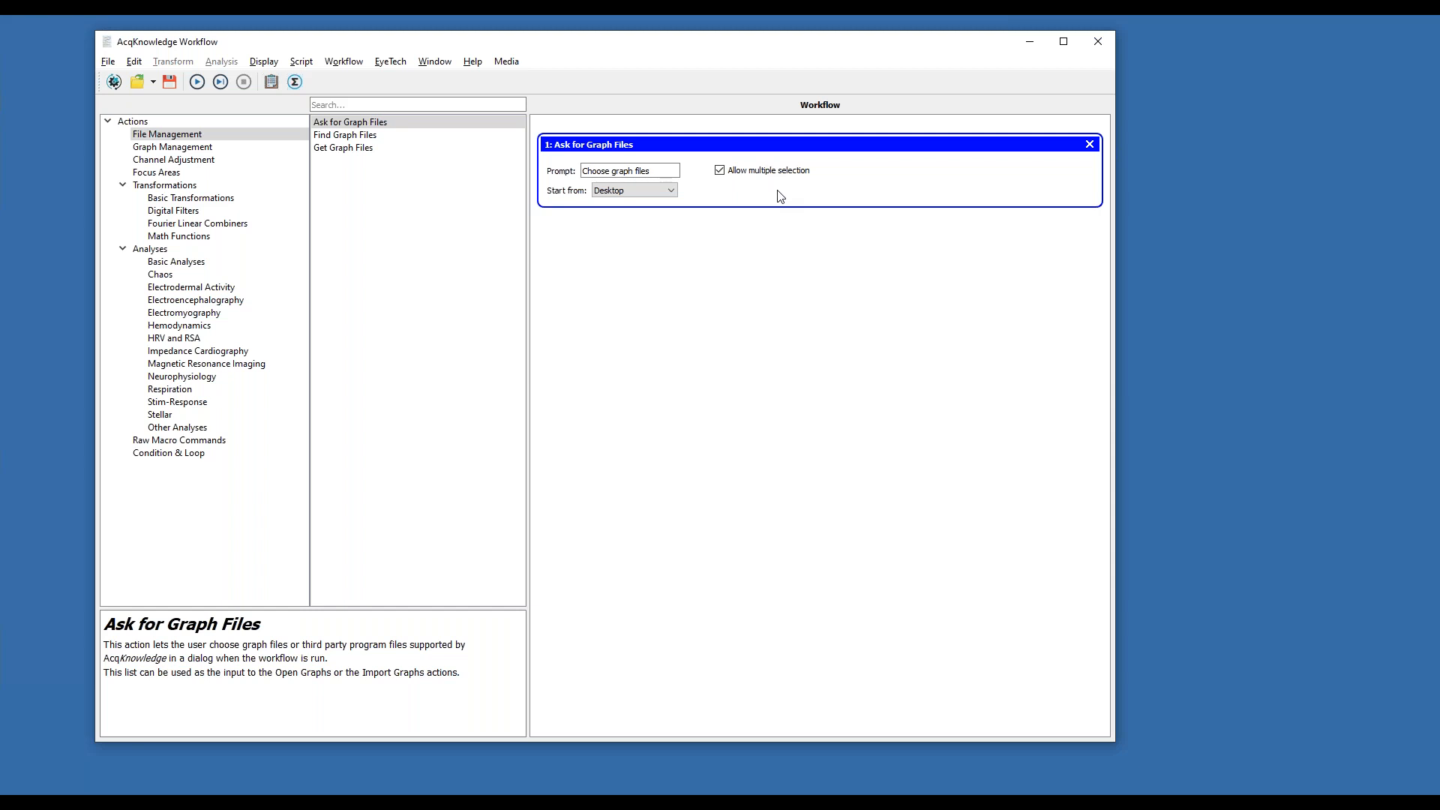
left_click(658, 192)
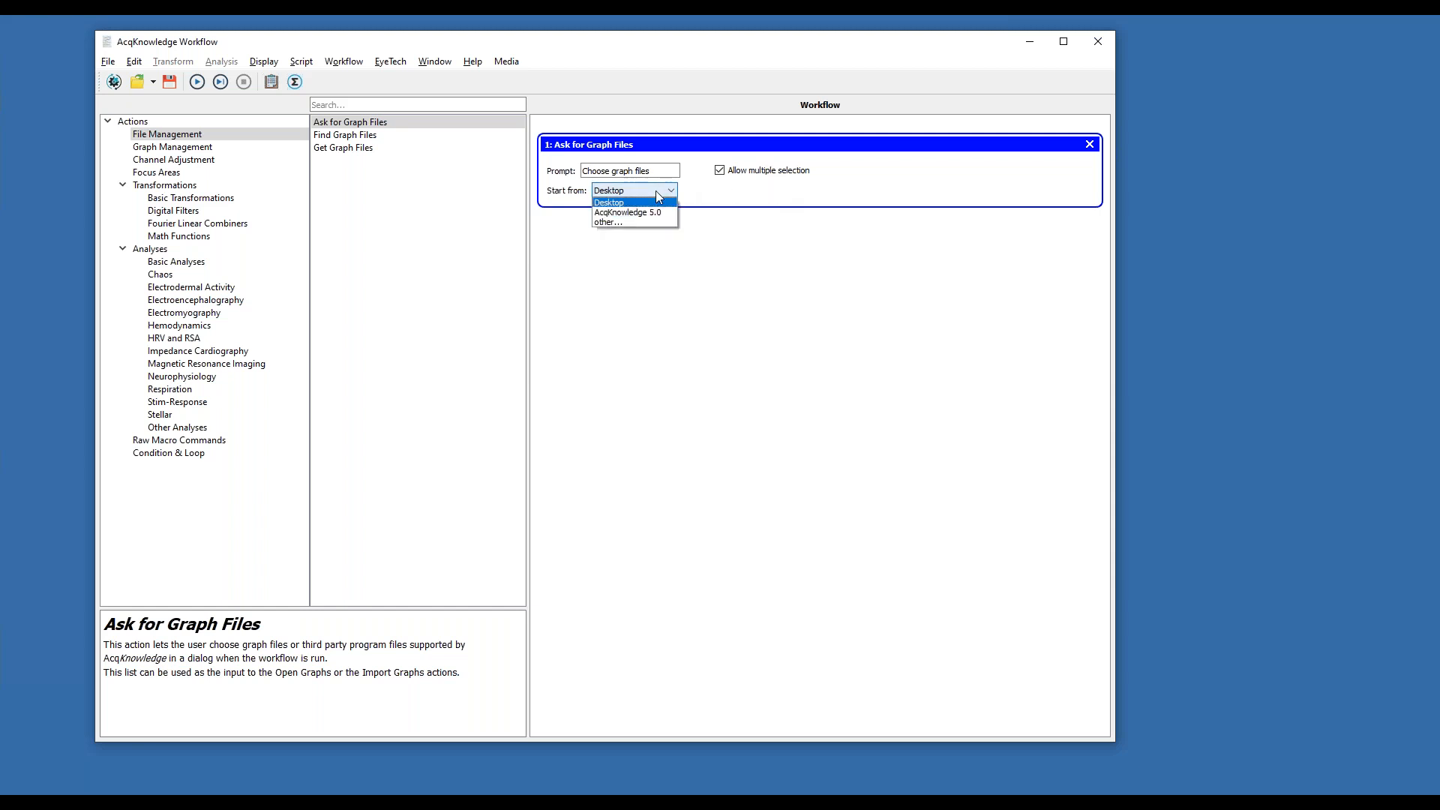
left_click(636, 223)
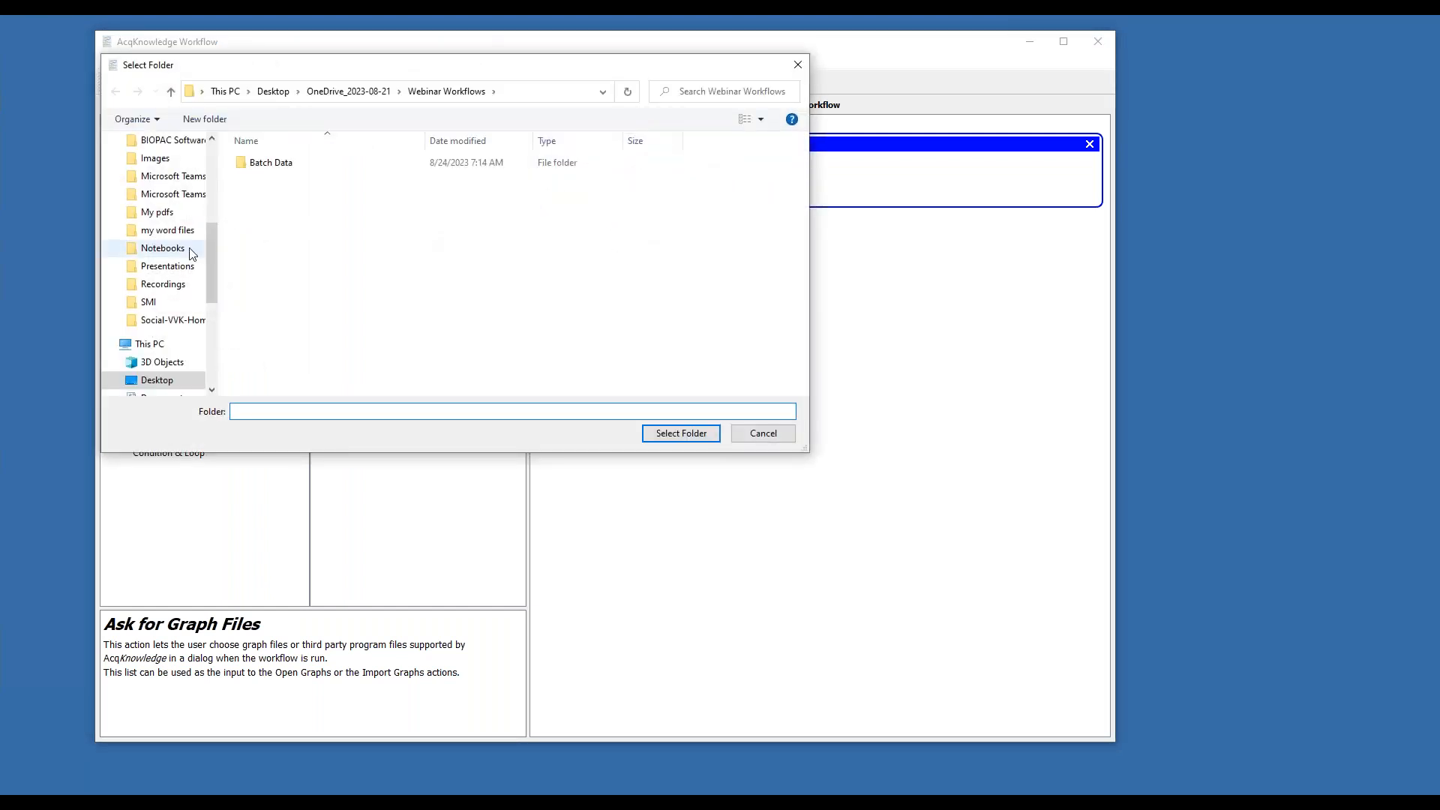
scroll(210, 258, "up", 5)
scroll(186, 348, "down", 5)
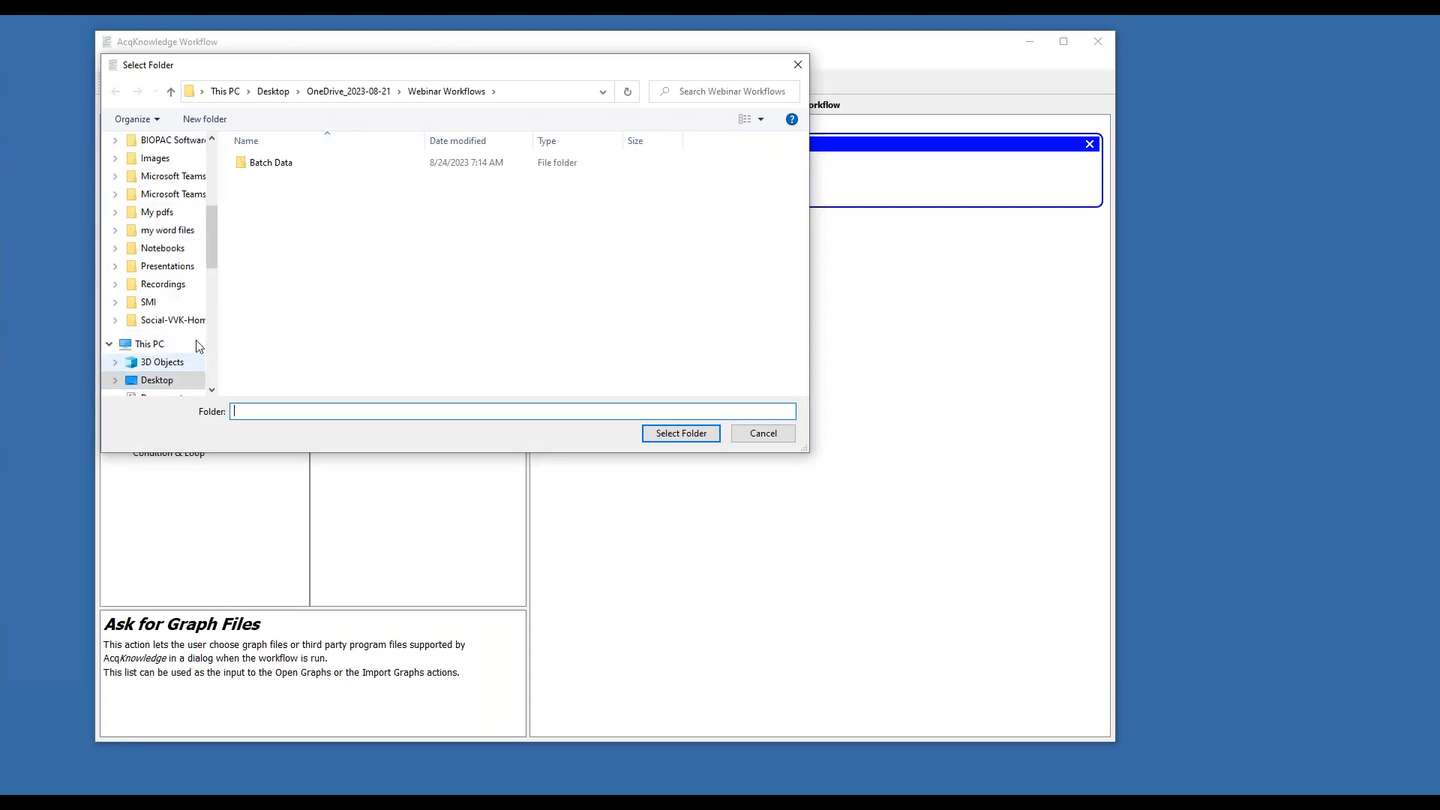
scroll(212, 242, "up", 5)
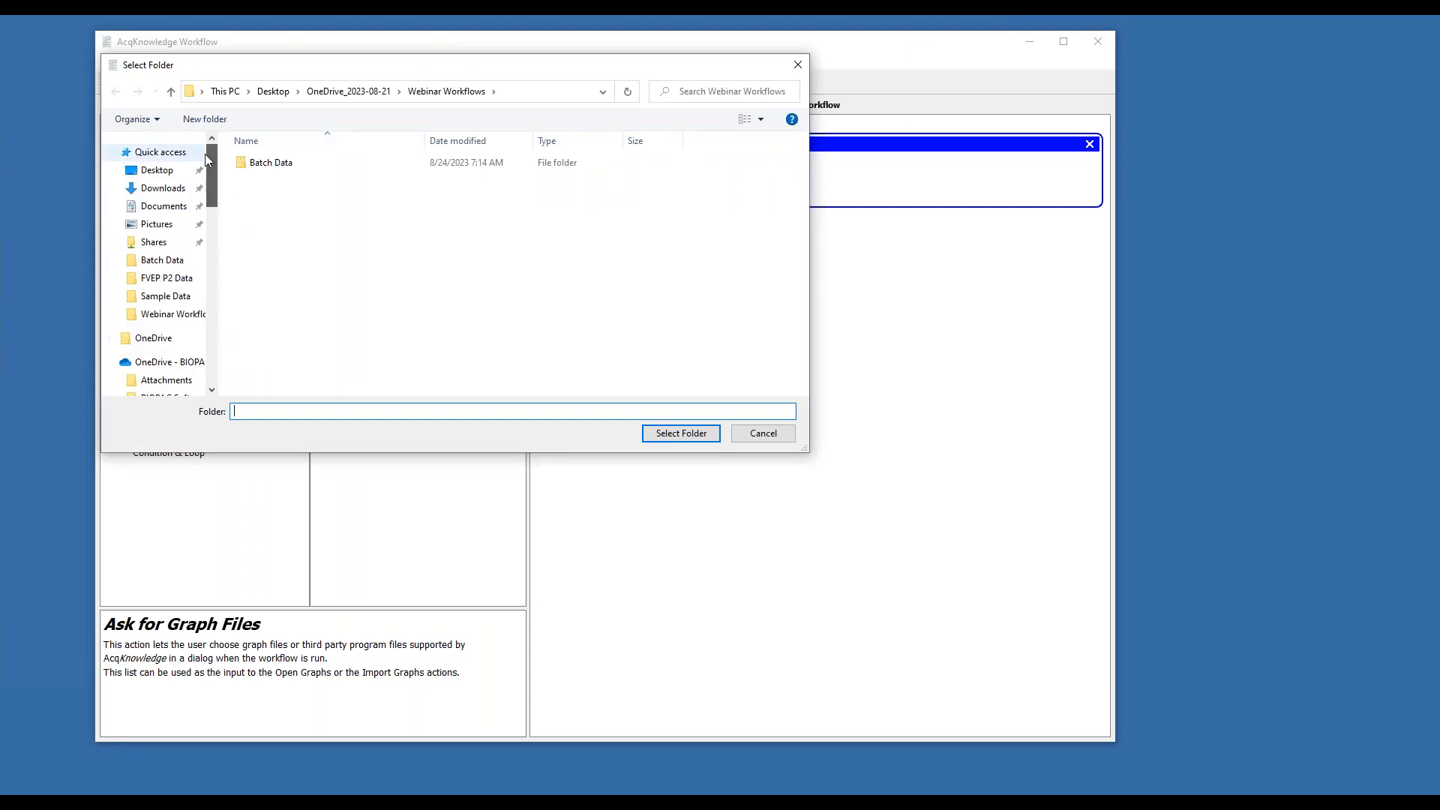
left_click(159, 171)
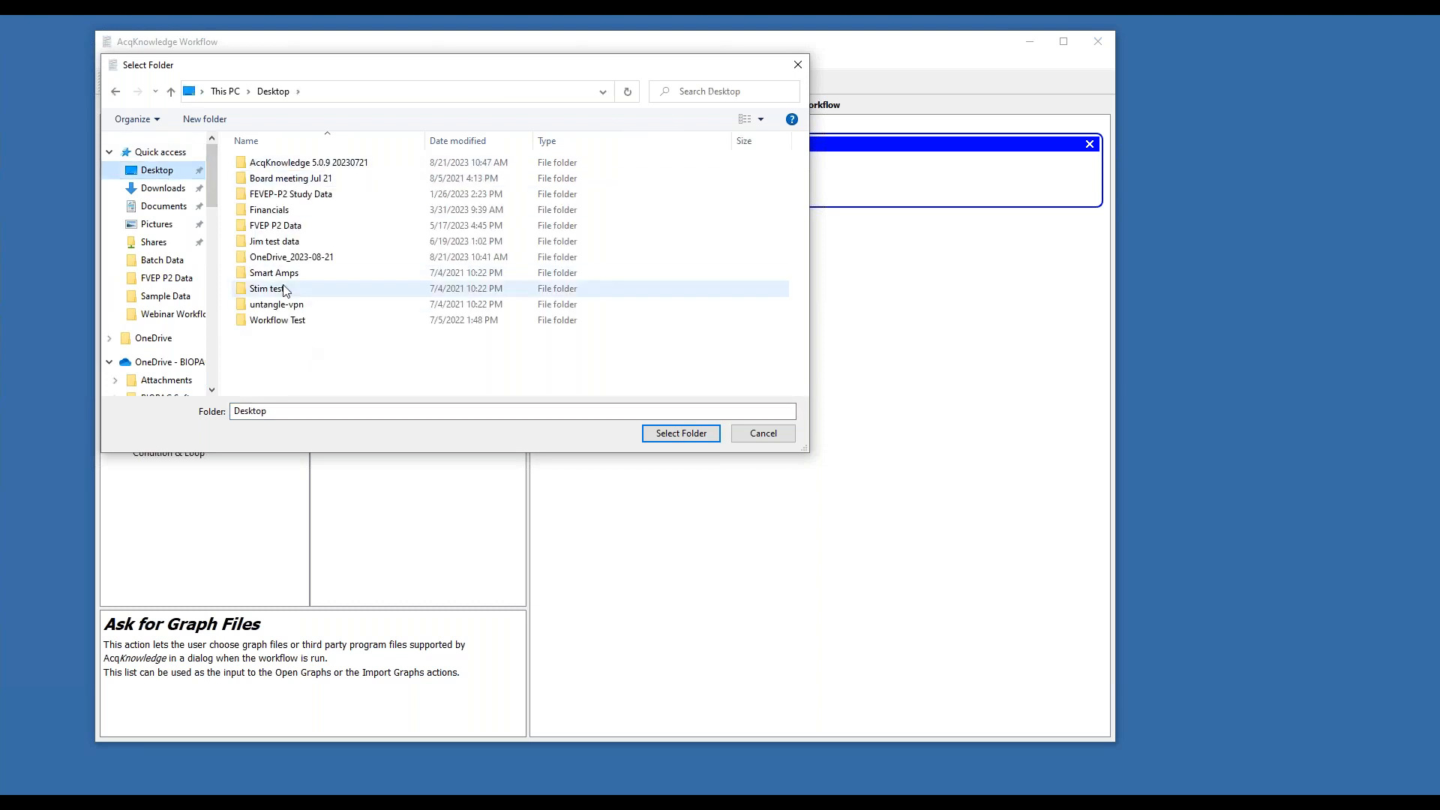
double_click(289, 259)
double_click(287, 169)
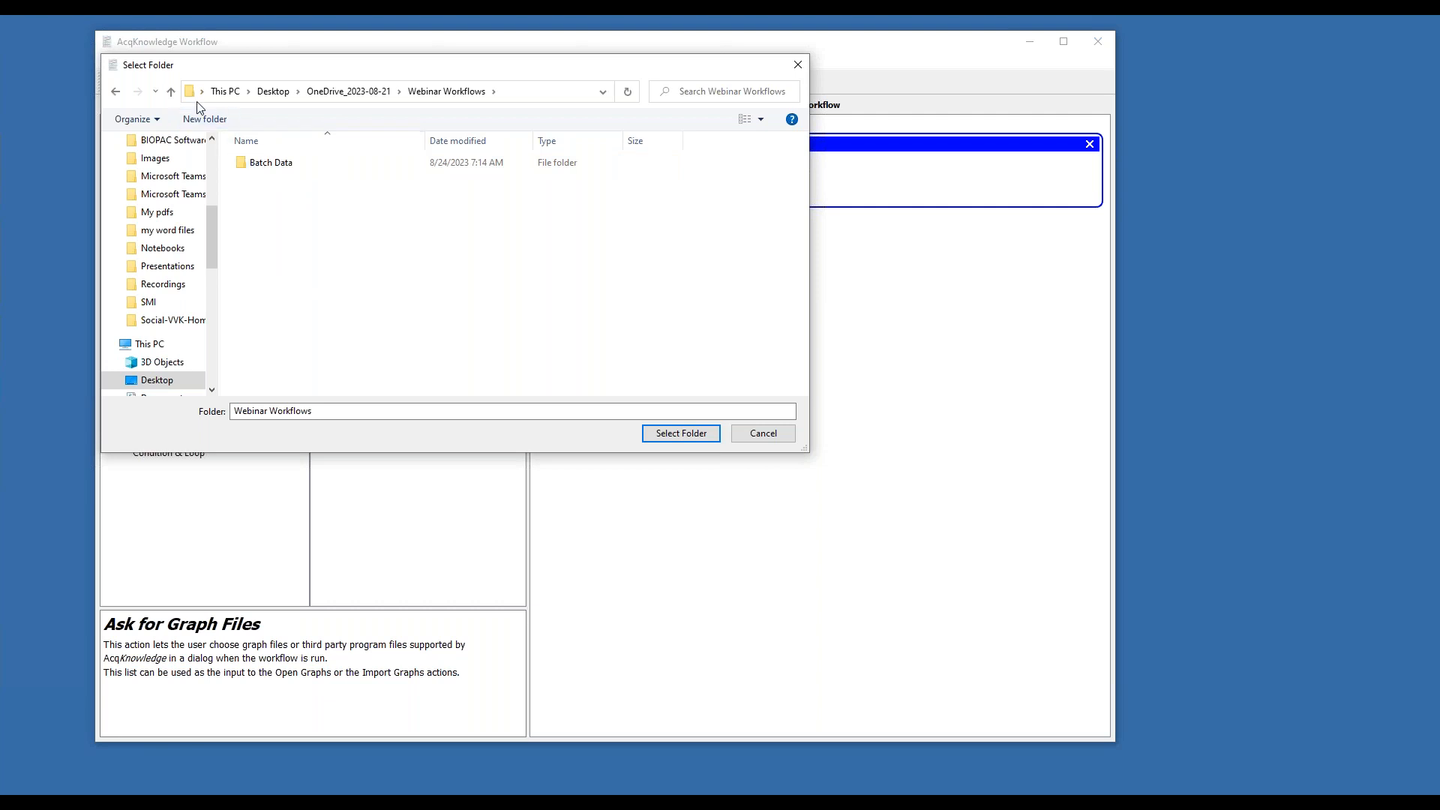
left_click(171, 93)
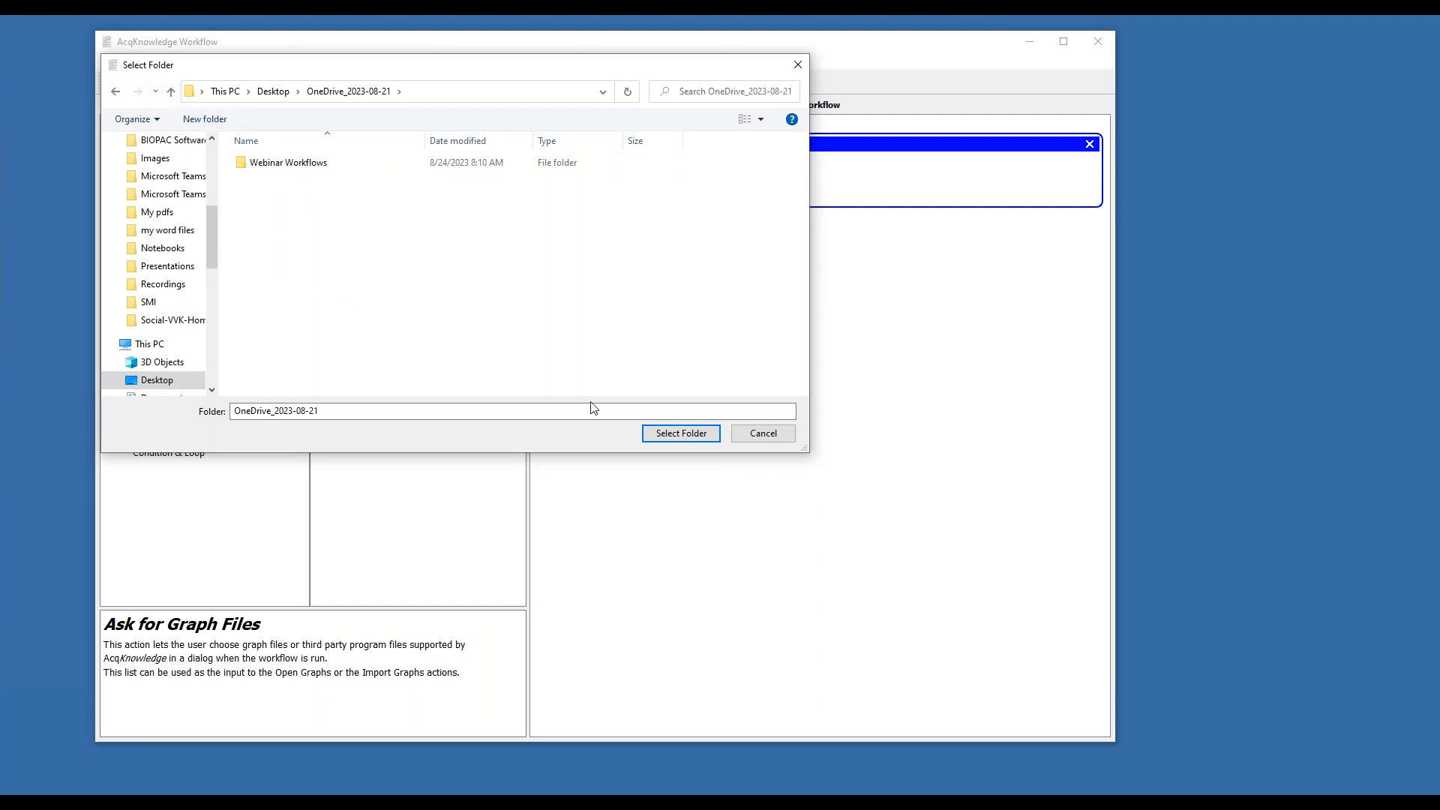
left_click(697, 438)
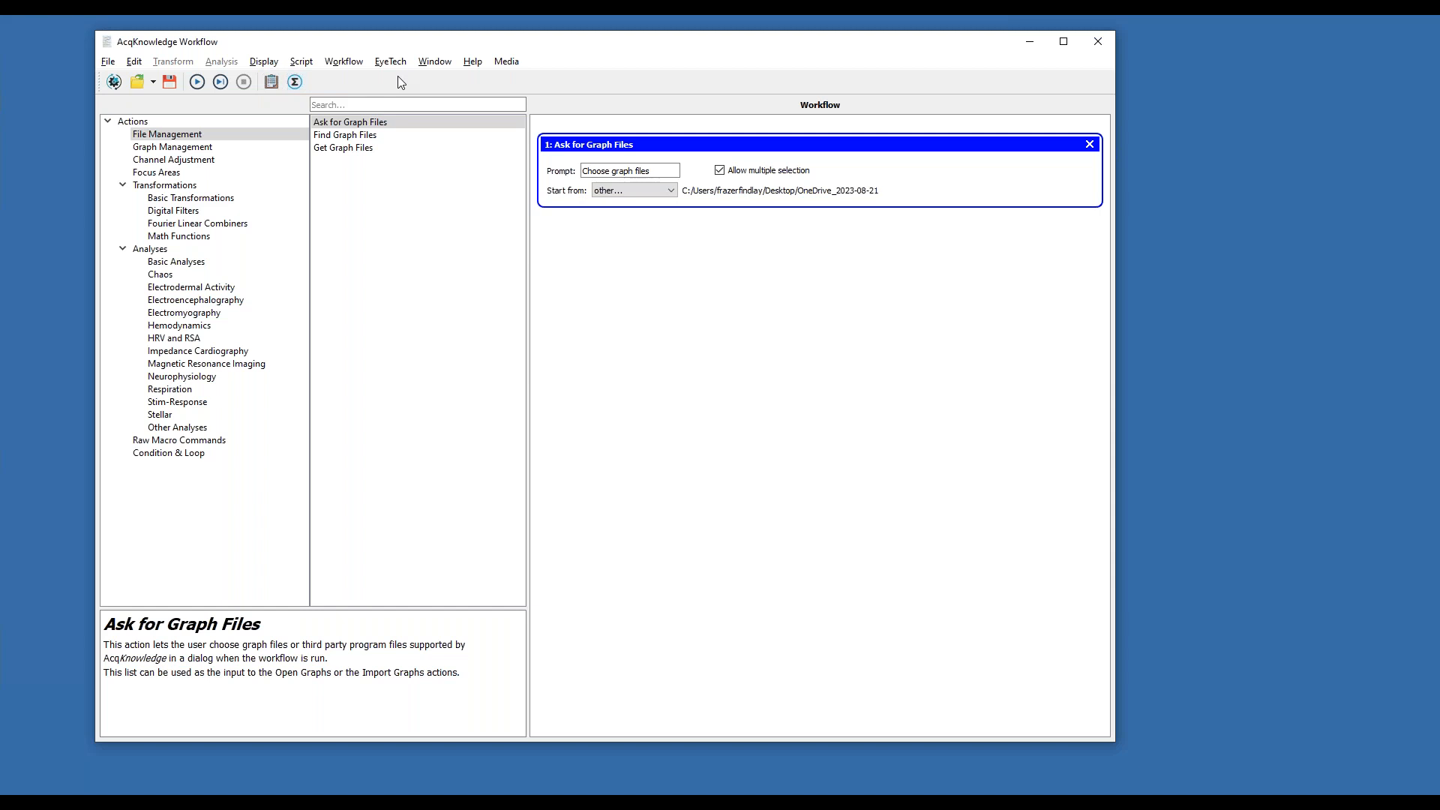
Start a new blank workflow and discard the unsaved changes to the current one
left_click(115, 82)
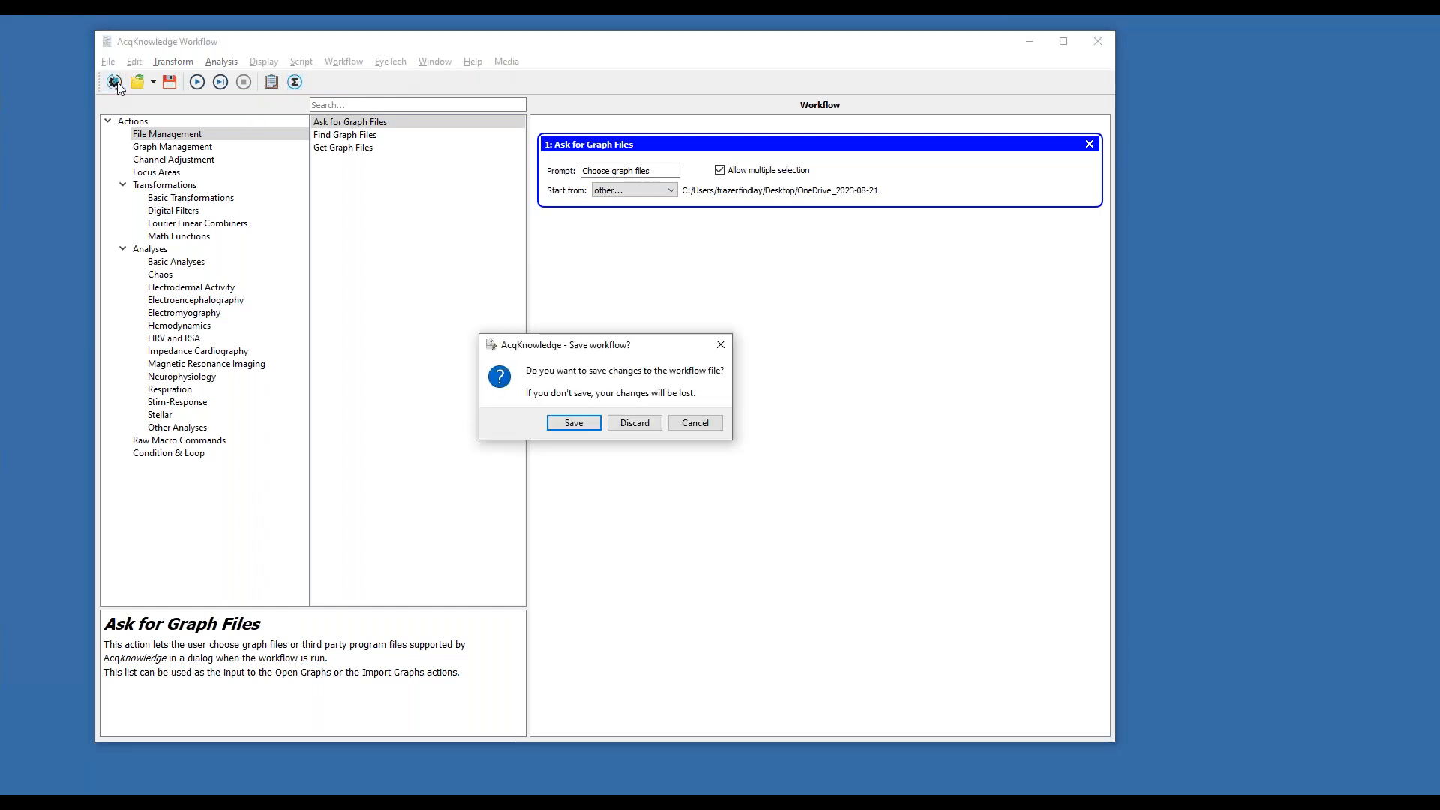
left_click(637, 425)
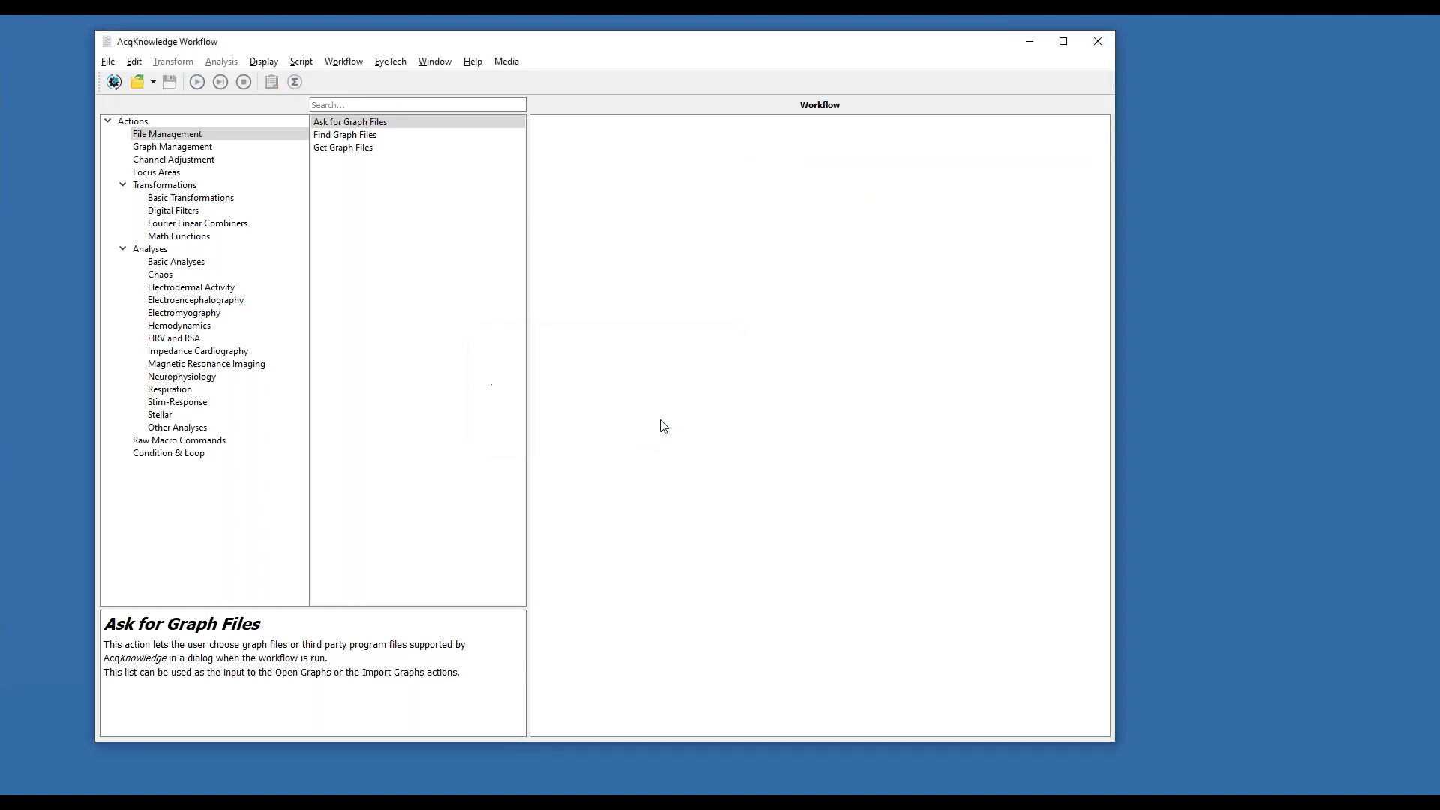
Add an Ask for Graph Files action to the blank workflow, starting from the OneDrive_2023-08-21 folder on the Desktop
left_click(139, 83)
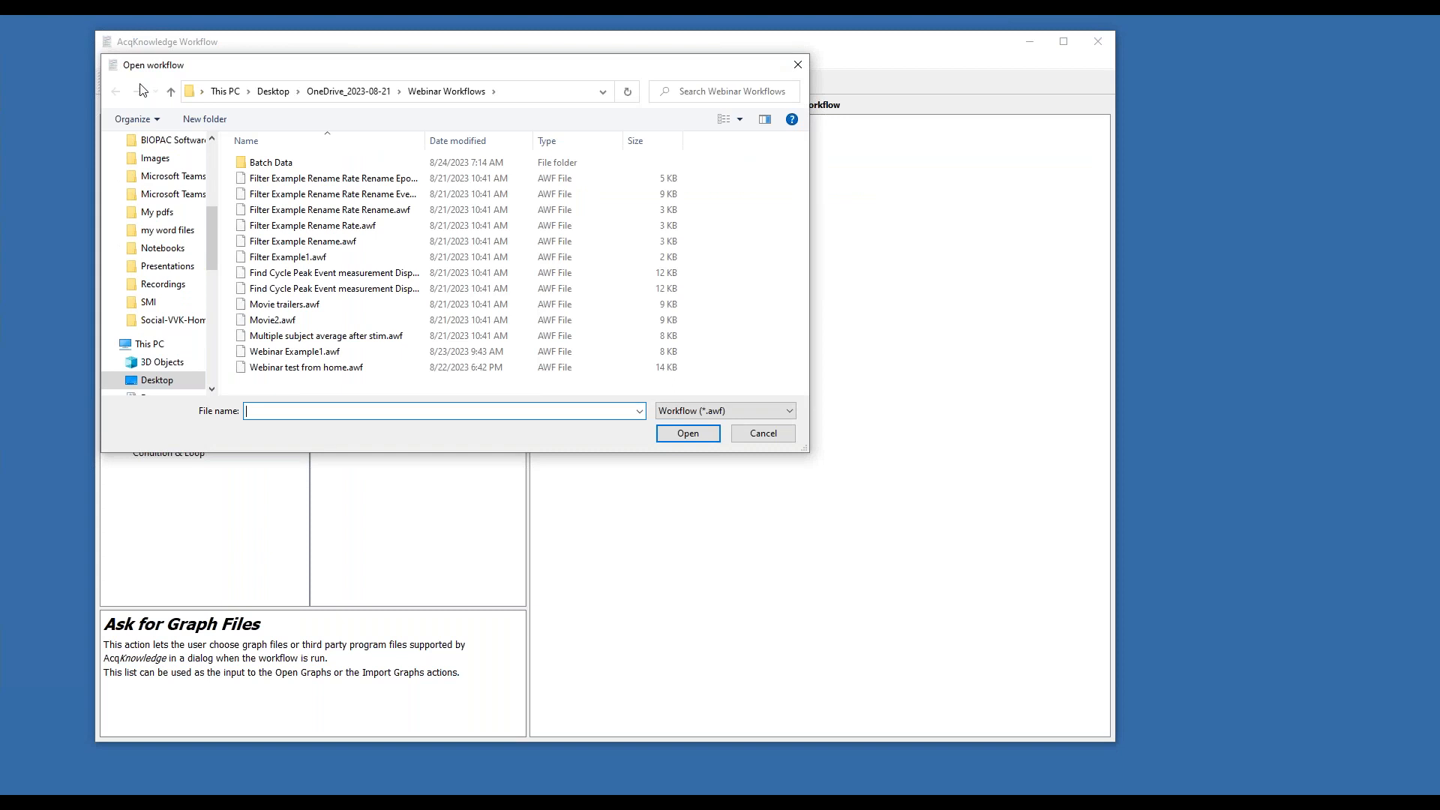
left_click(751, 434)
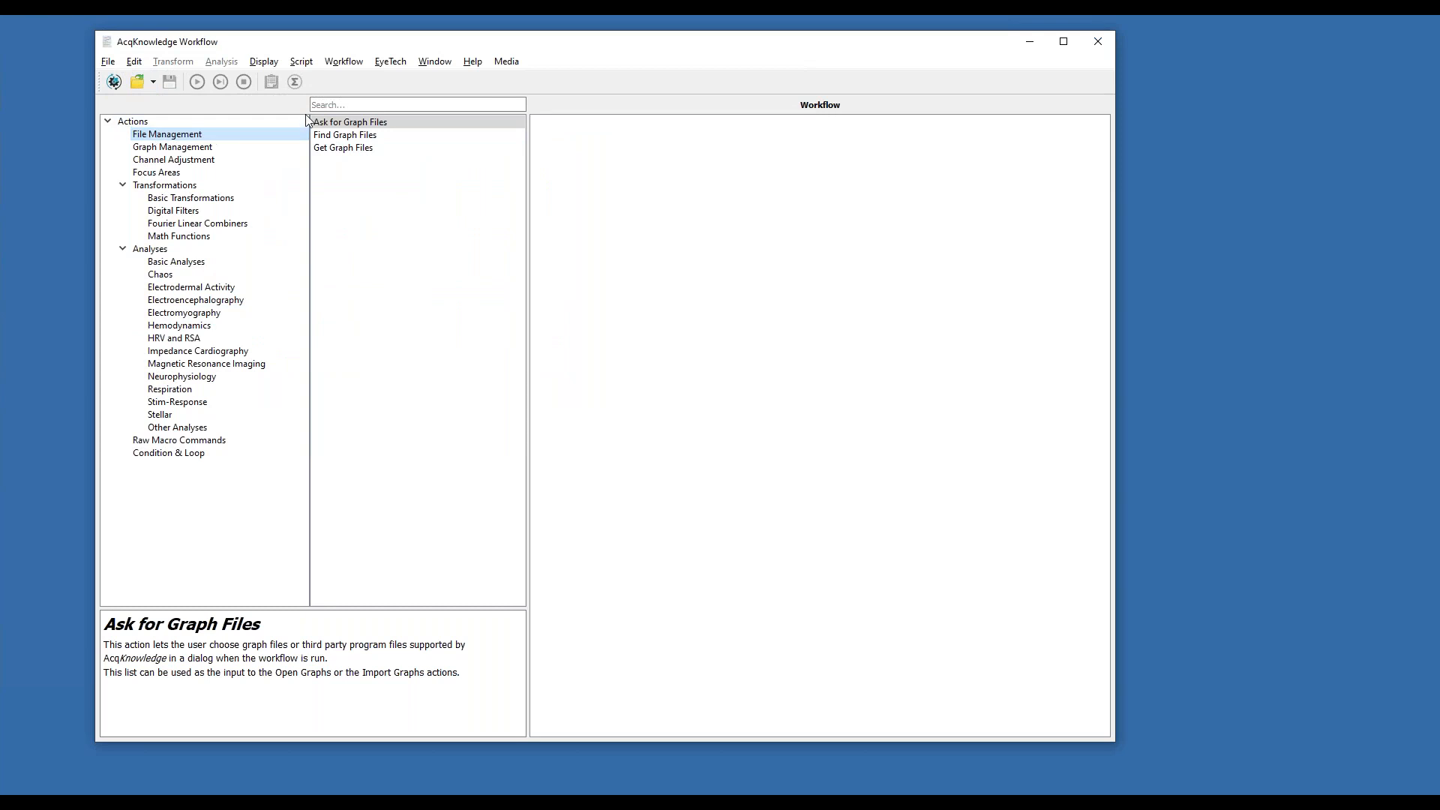
left_click_drag(337, 130, 670, 196)
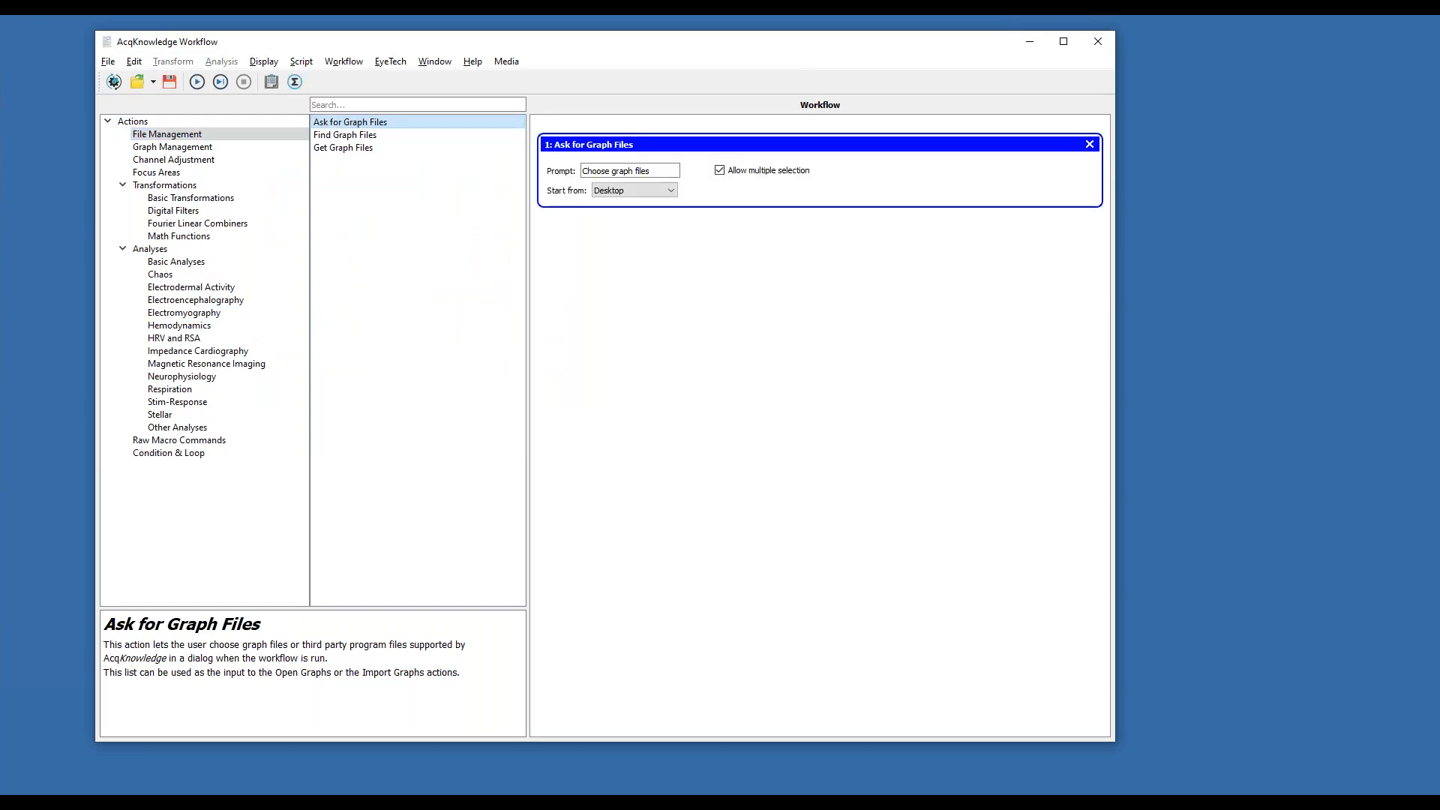
left_click(670, 197)
left_click(630, 222)
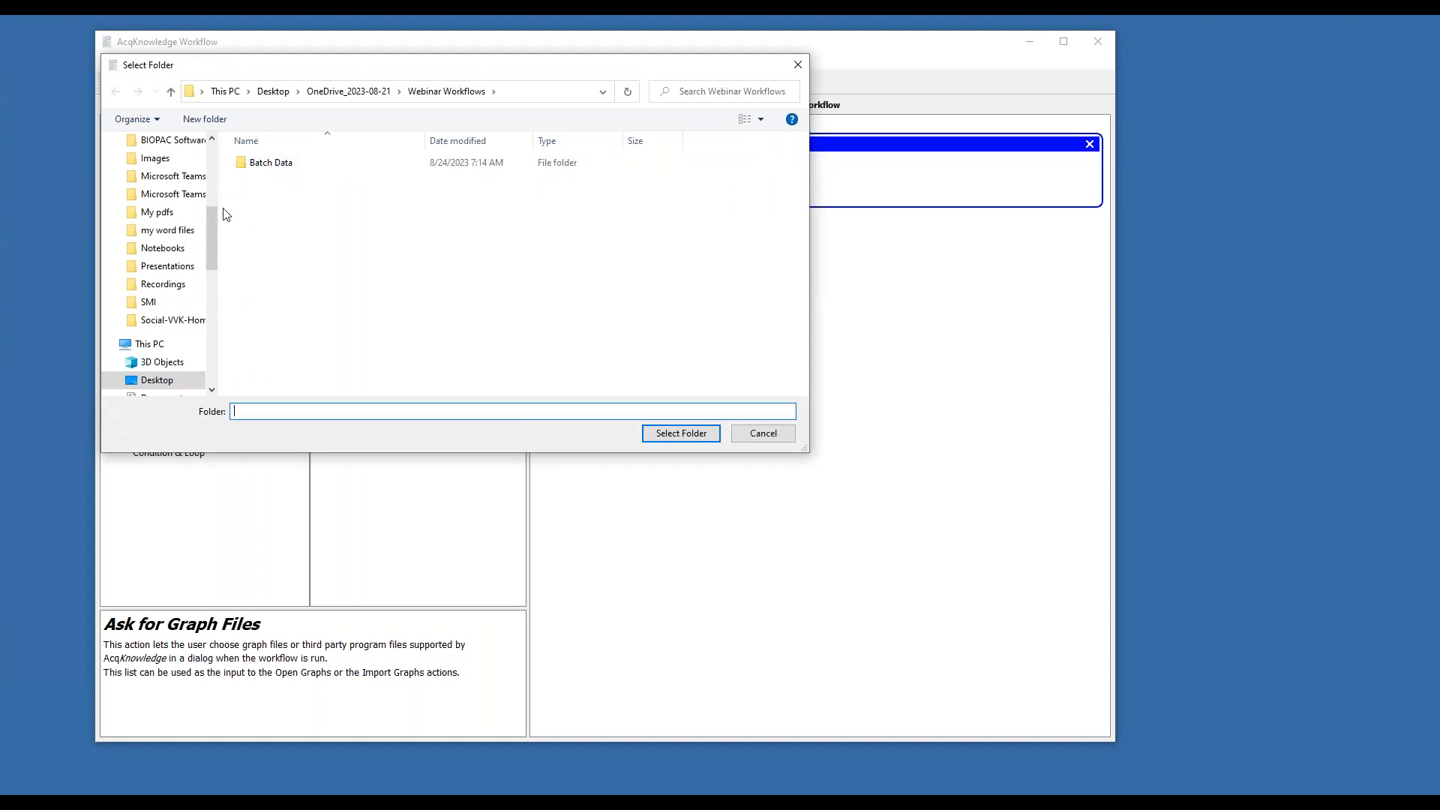
left_click_drag(214, 229, 213, 159)
left_click(157, 170)
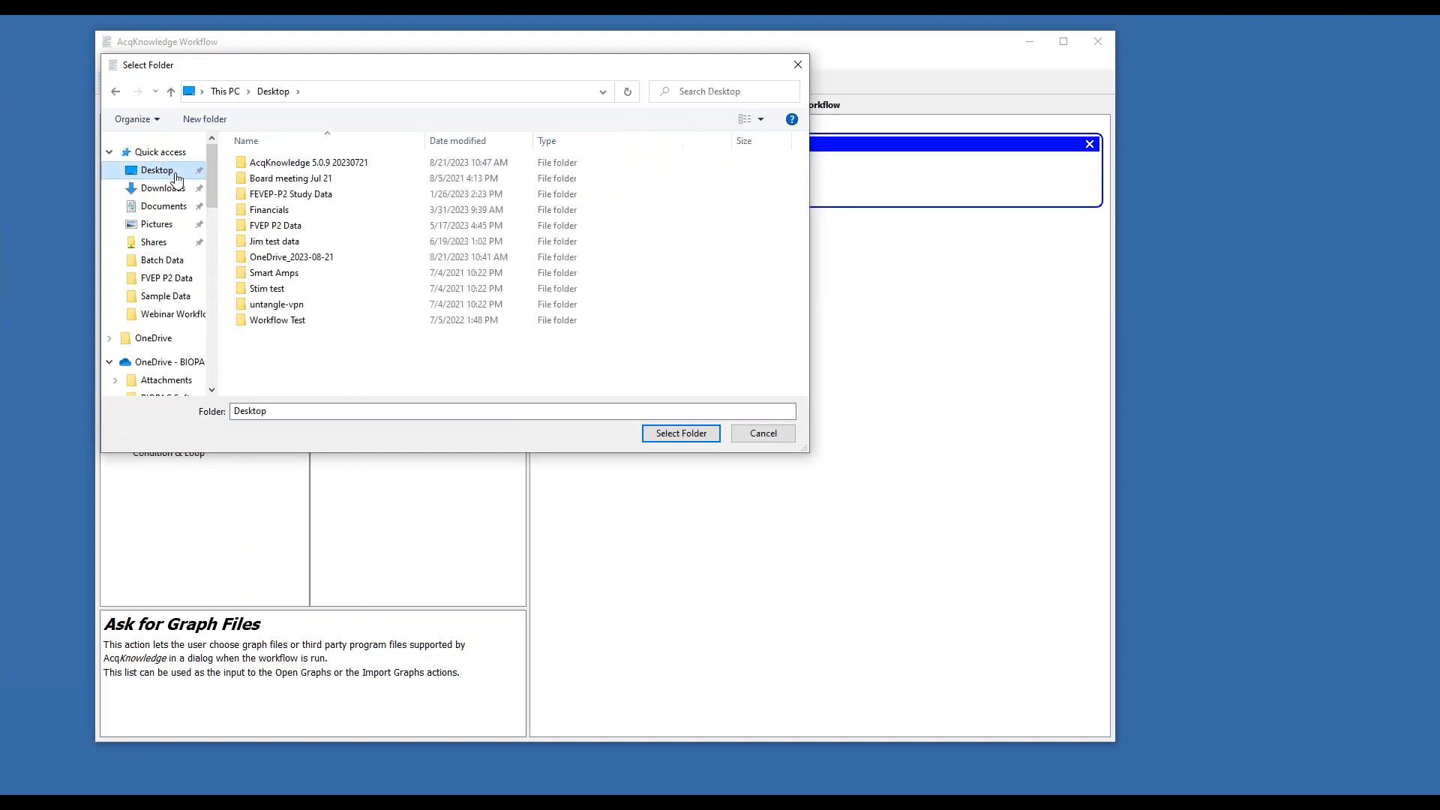
double_click(299, 259)
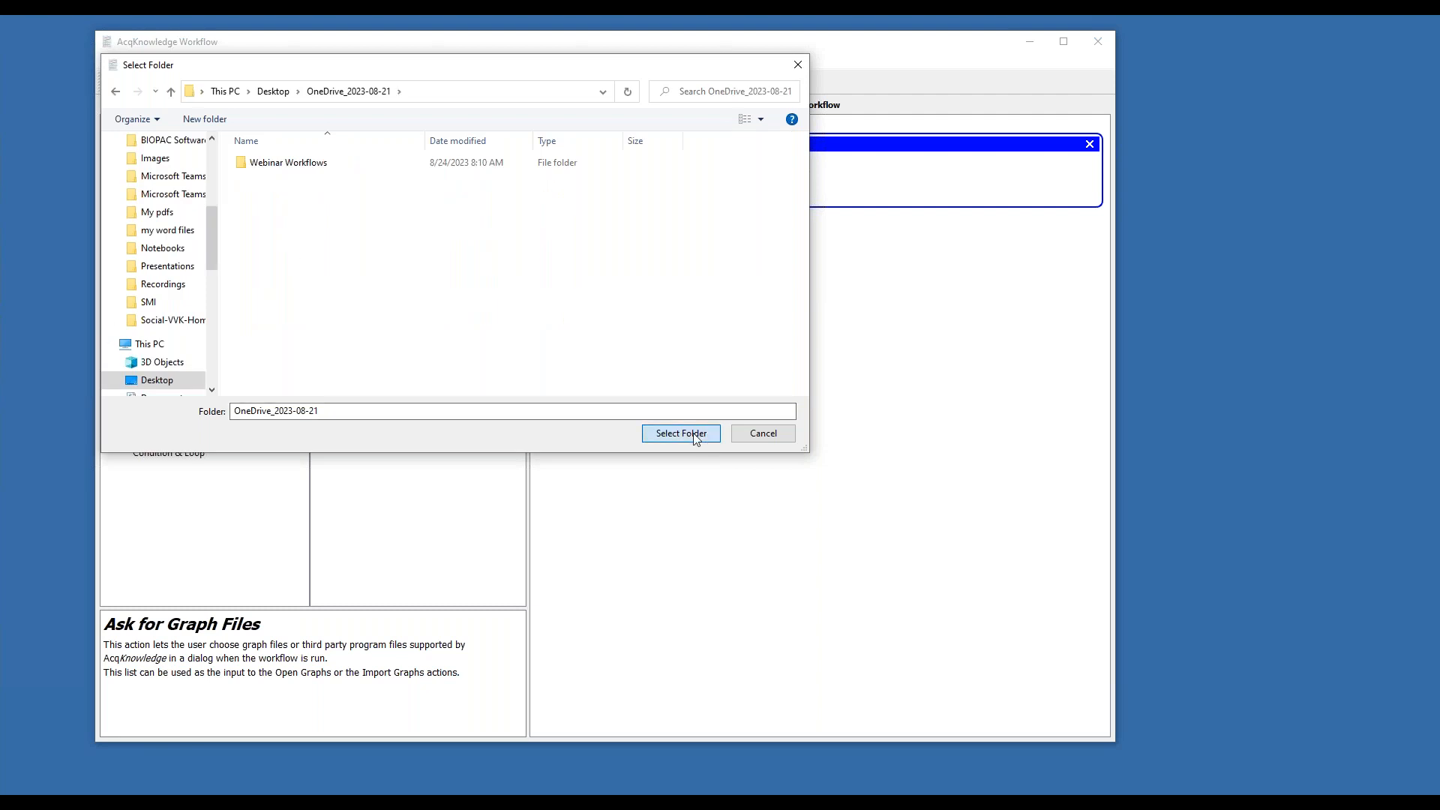
left_click(679, 433)
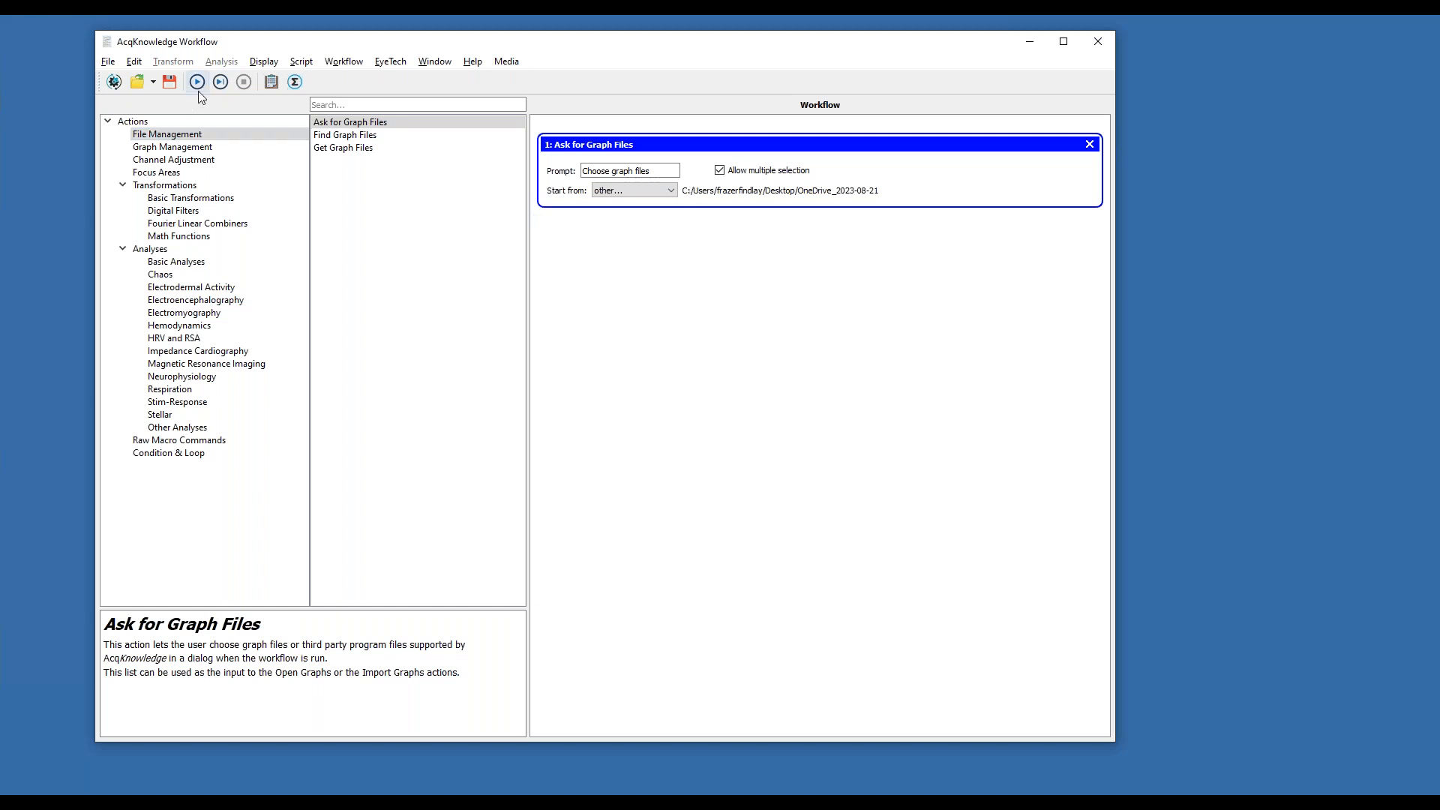
Run the Ask for Graph Files action on its own and cancel the graph file selection
left_click(220, 83)
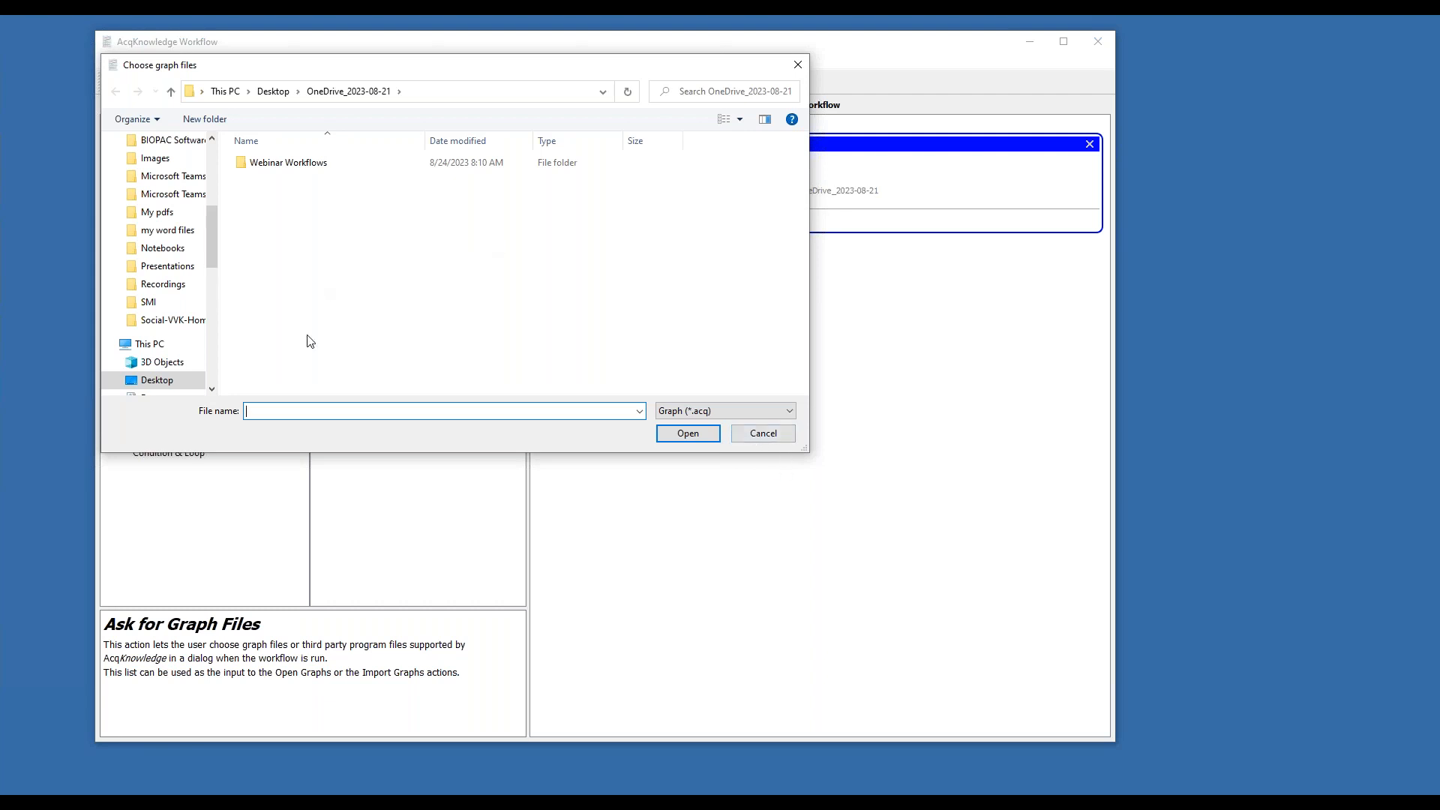
left_click(748, 435)
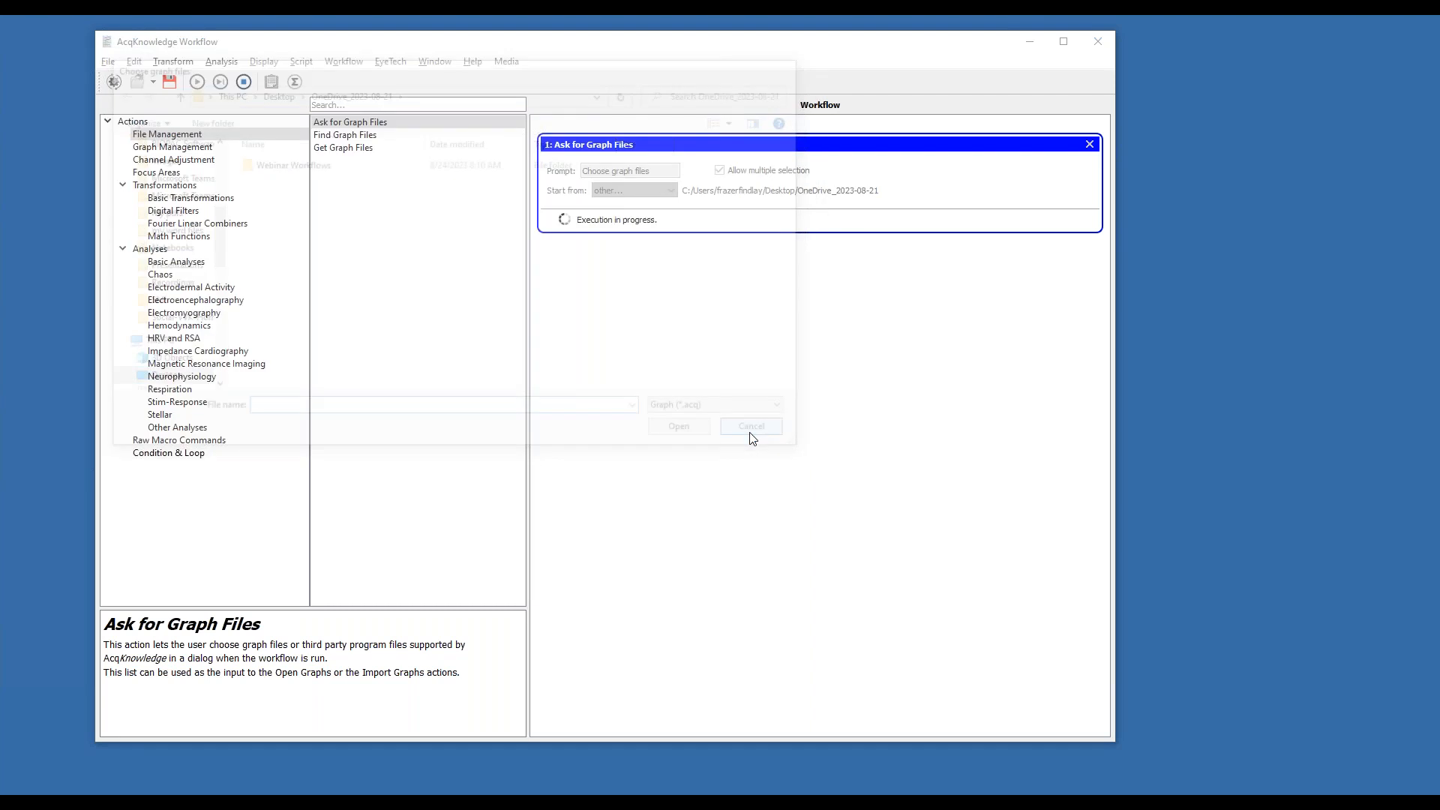
left_click(860, 424)
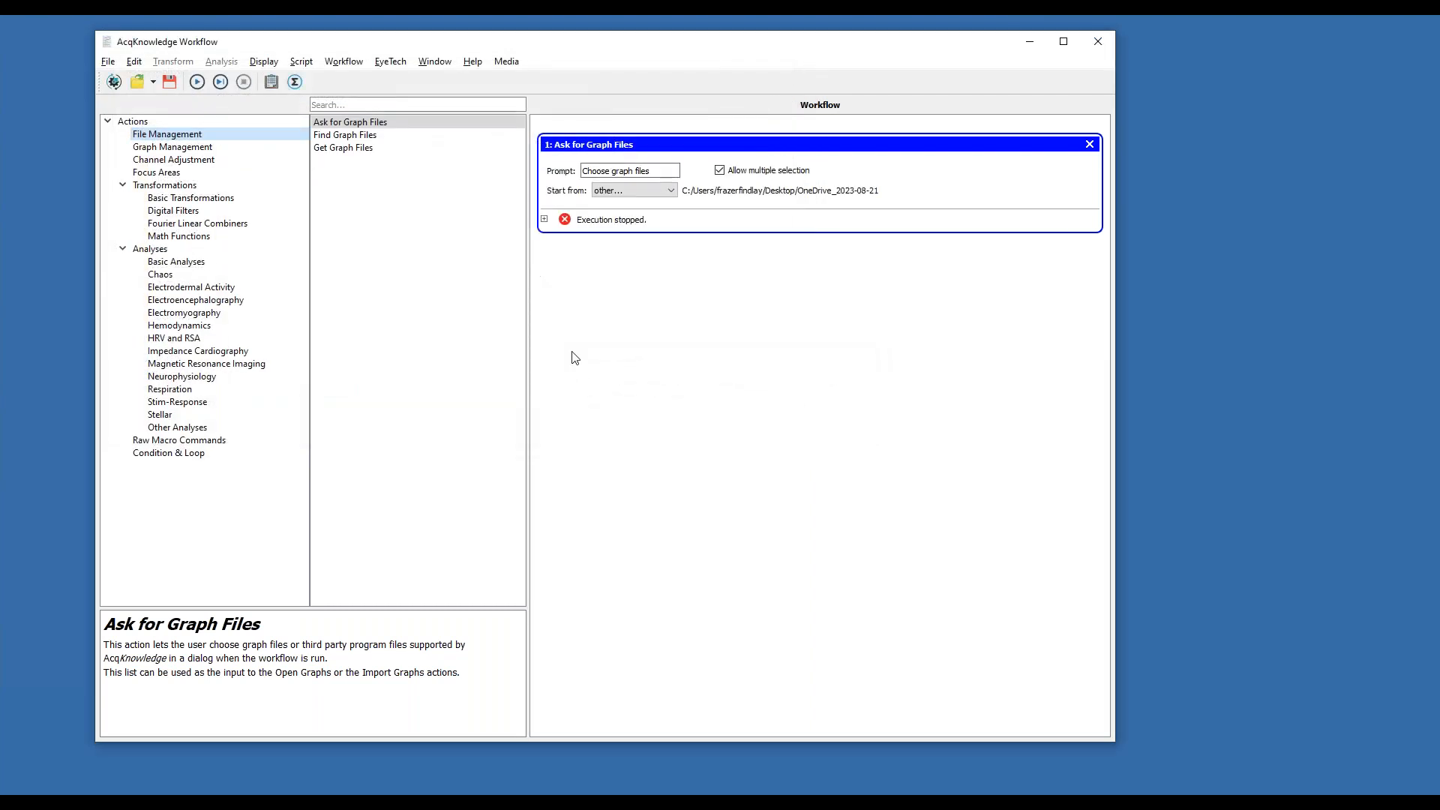
Set the Ask for Graph Files action's start folder to Webinar Workflows inside OneDrive_2023-08-21
left_click(651, 194)
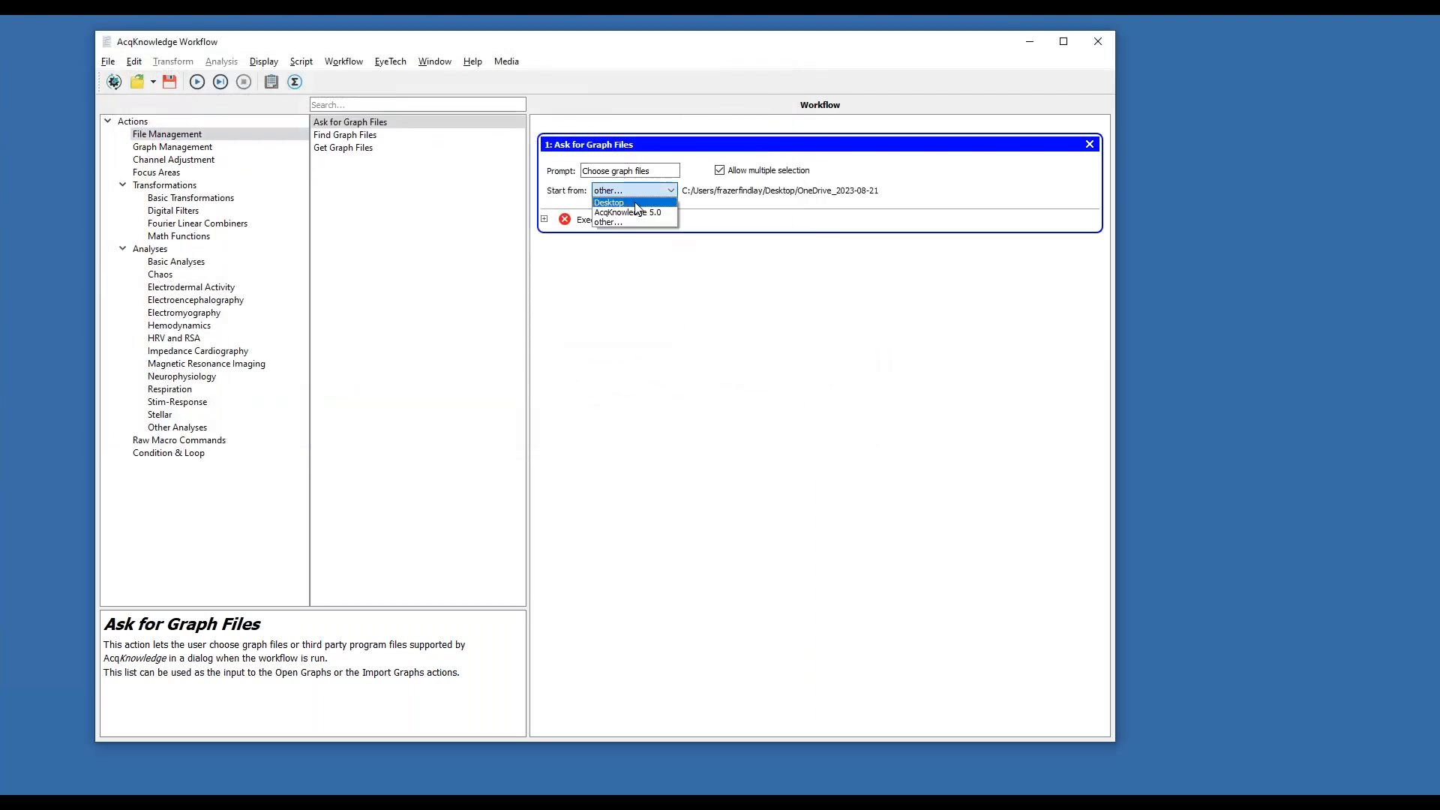
left_click(615, 223)
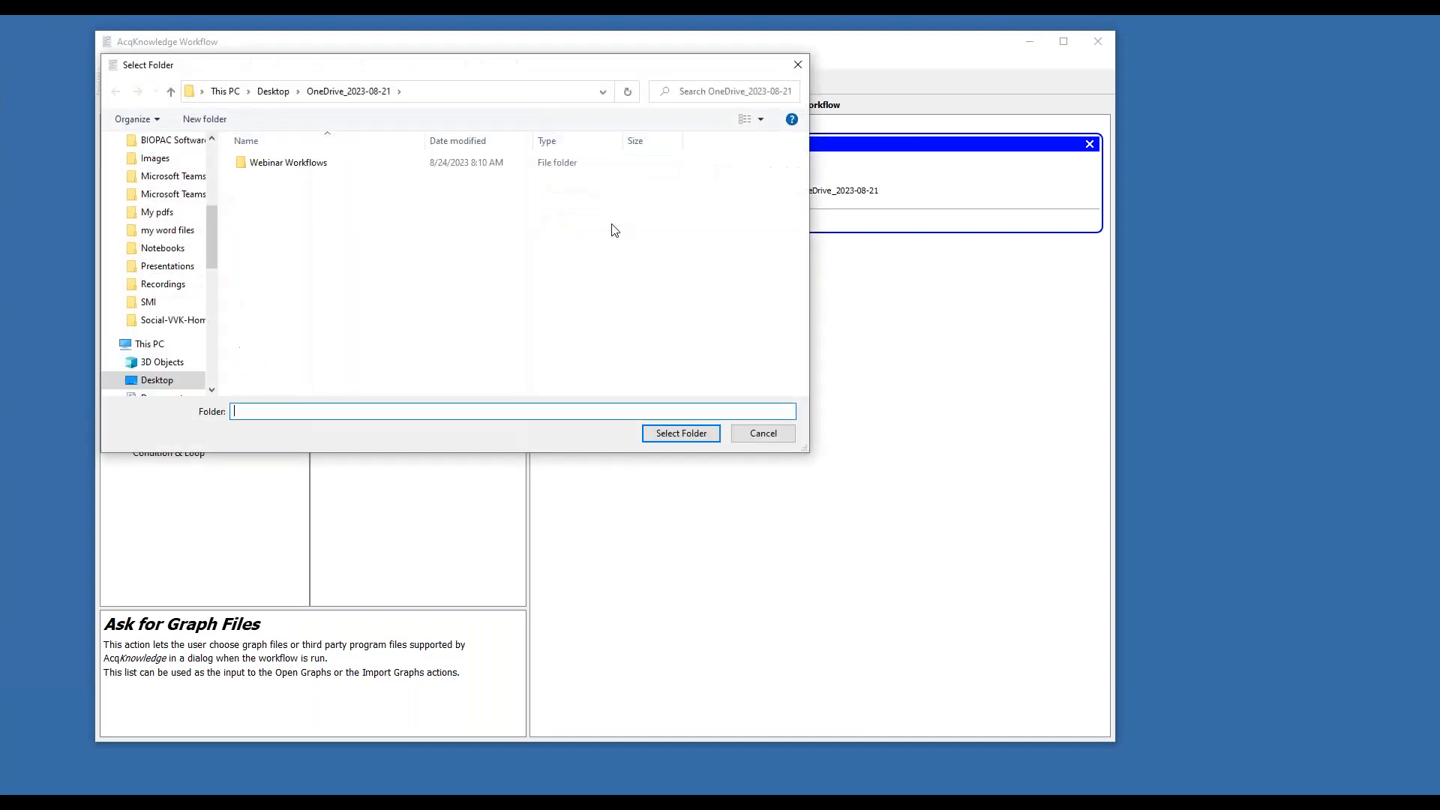
double_click(304, 164)
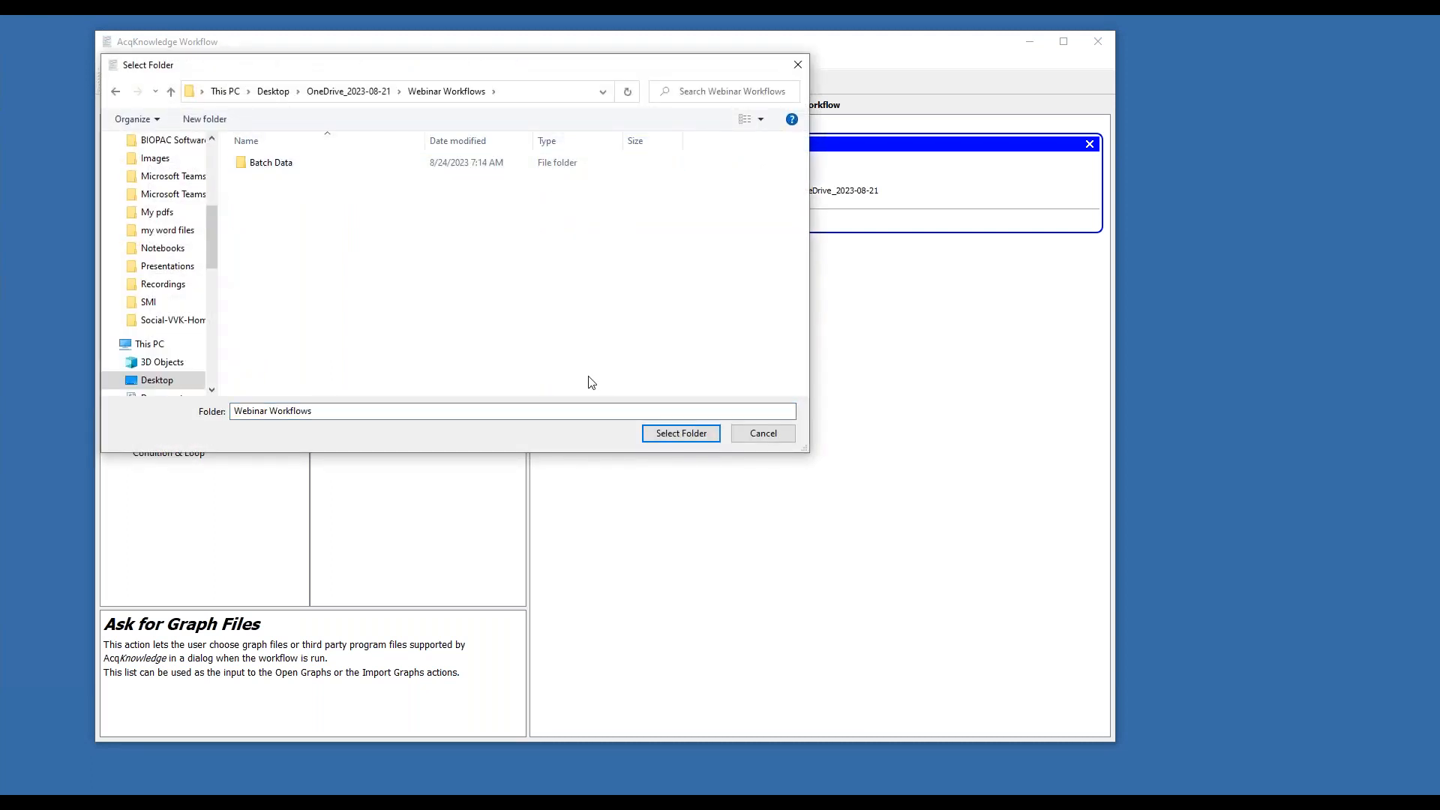
left_click(683, 435)
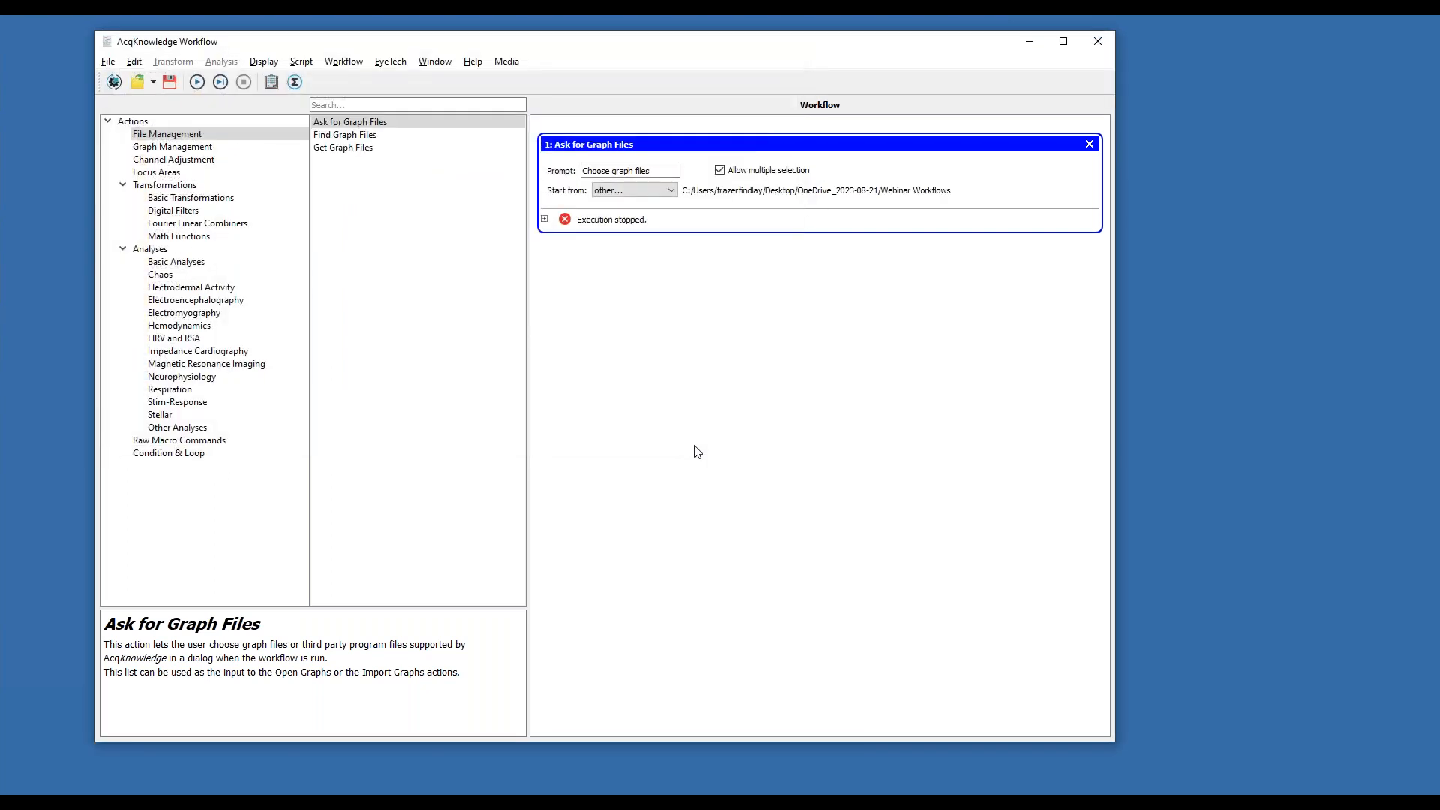
Run the Ask for Graph Files action and choose ECG LeadII_webinar2.acq at the file prompt
left_click(219, 82)
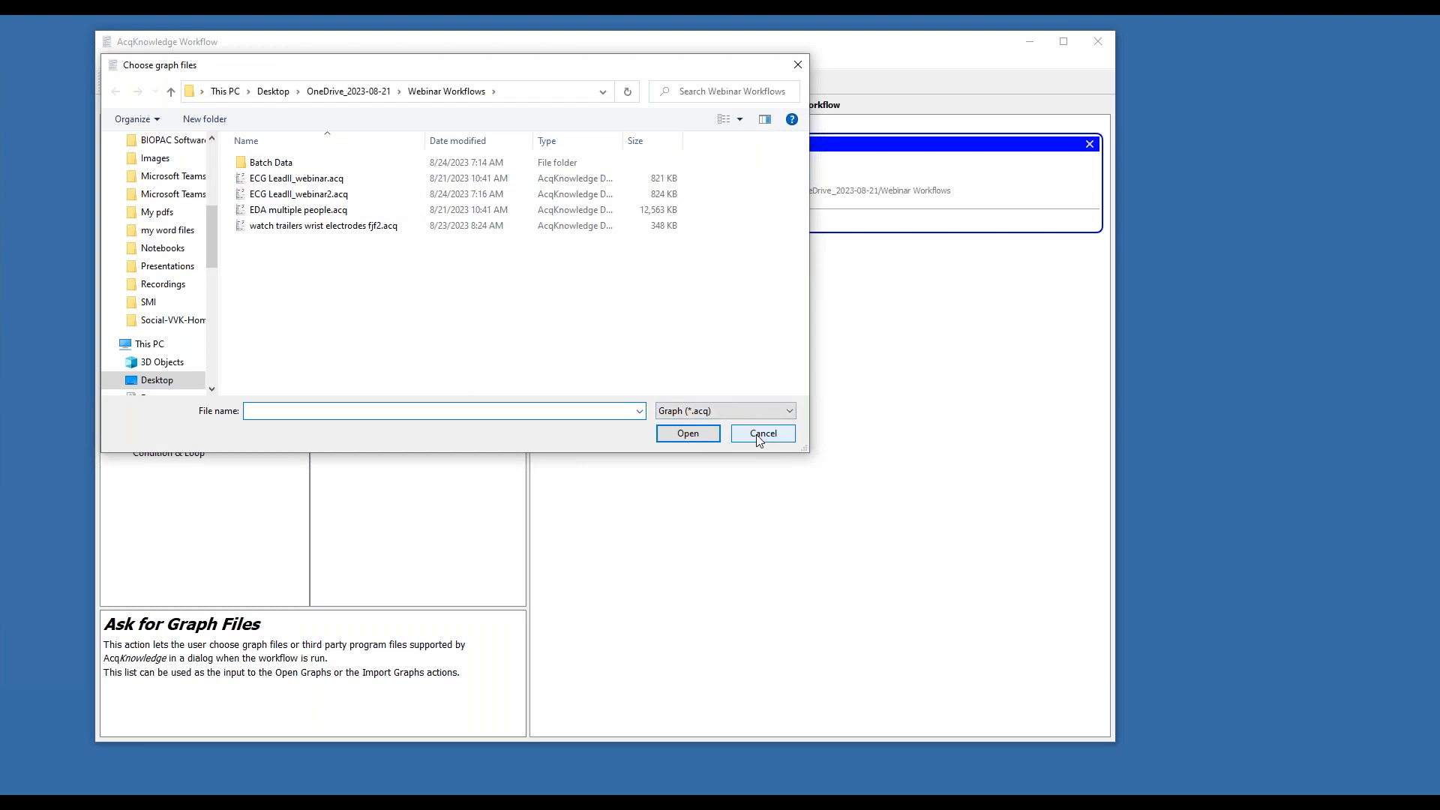
left_click(307, 182)
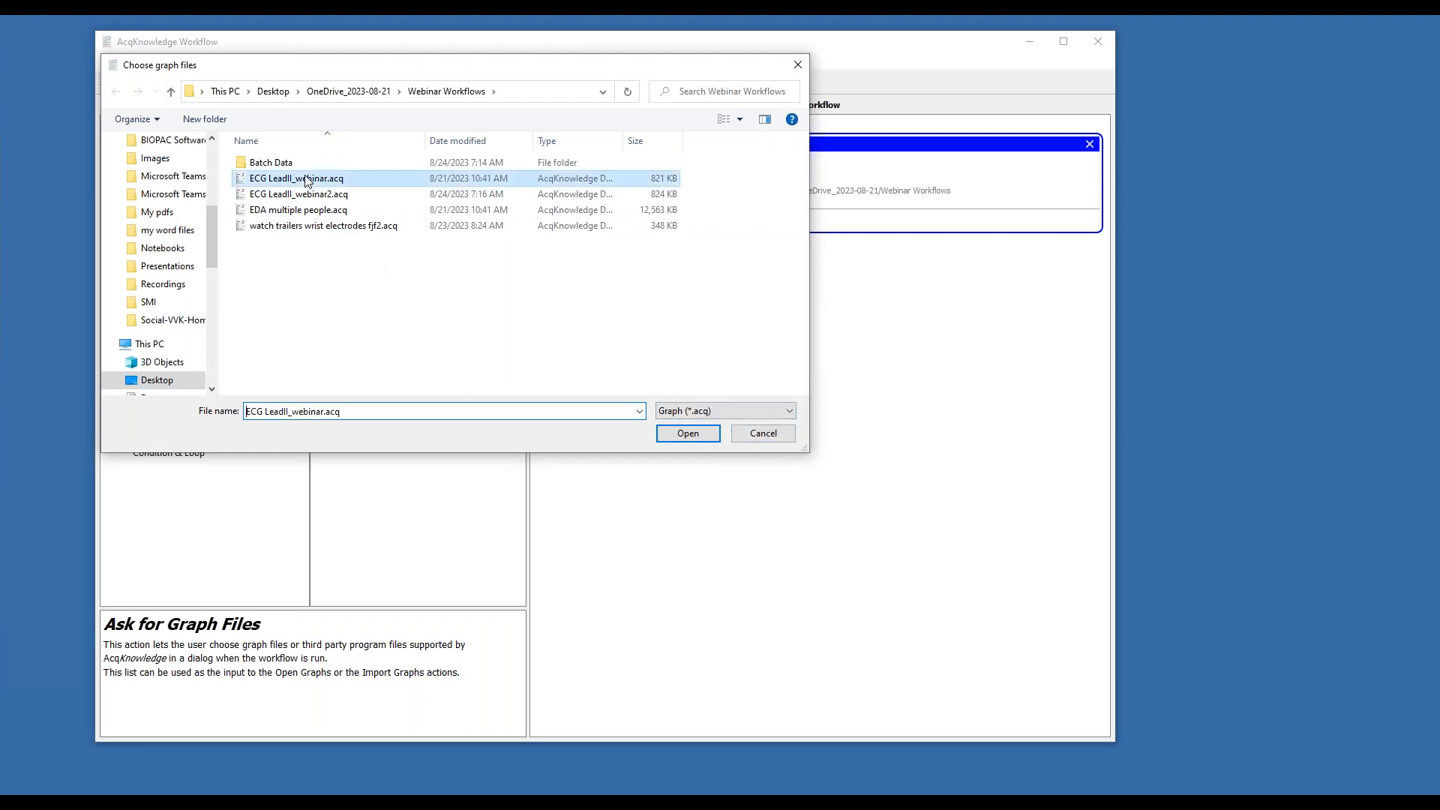
left_click(351, 194)
left_click(704, 432)
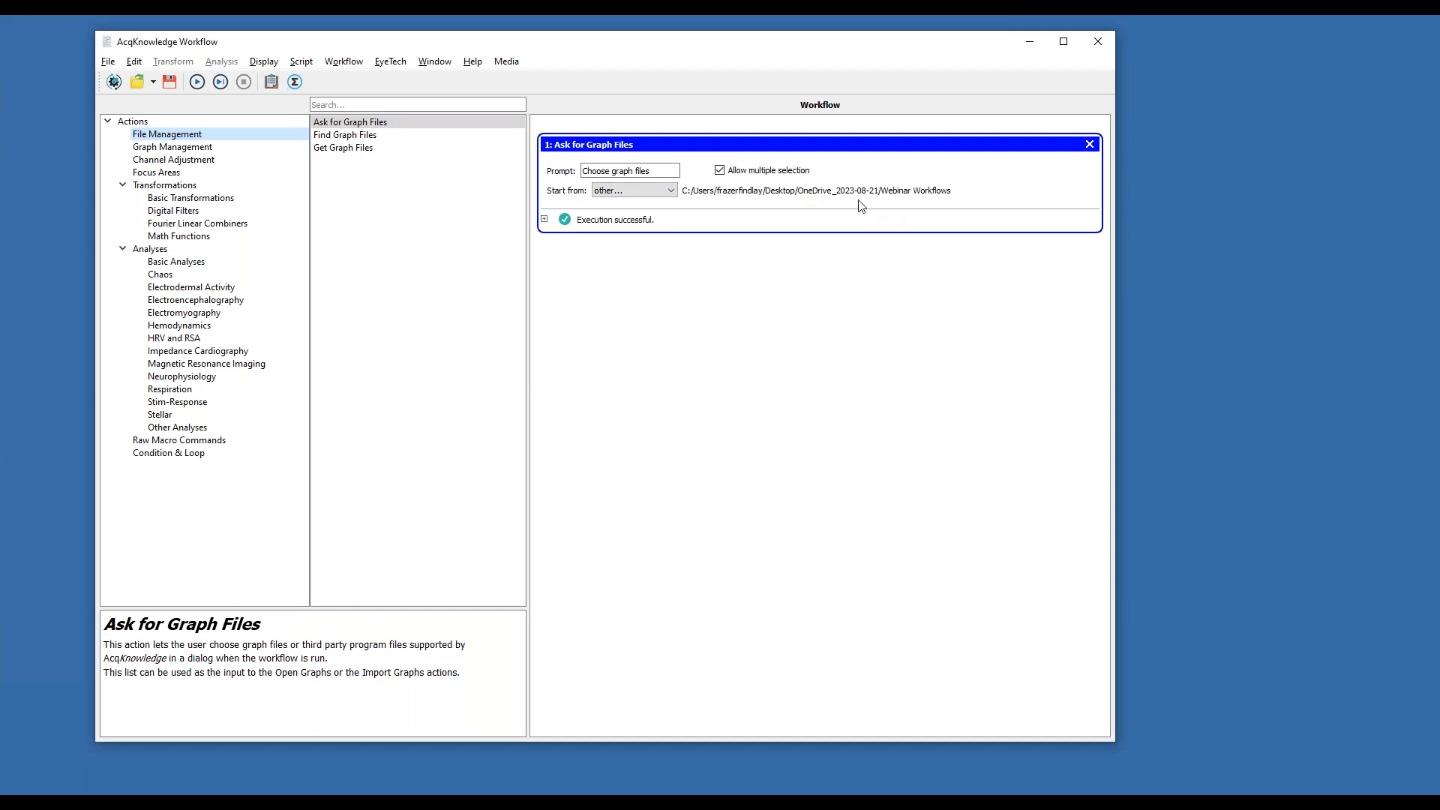
Add an Open Graphs action from Graph Management after the Ask for Graph Files action
left_click(201, 150)
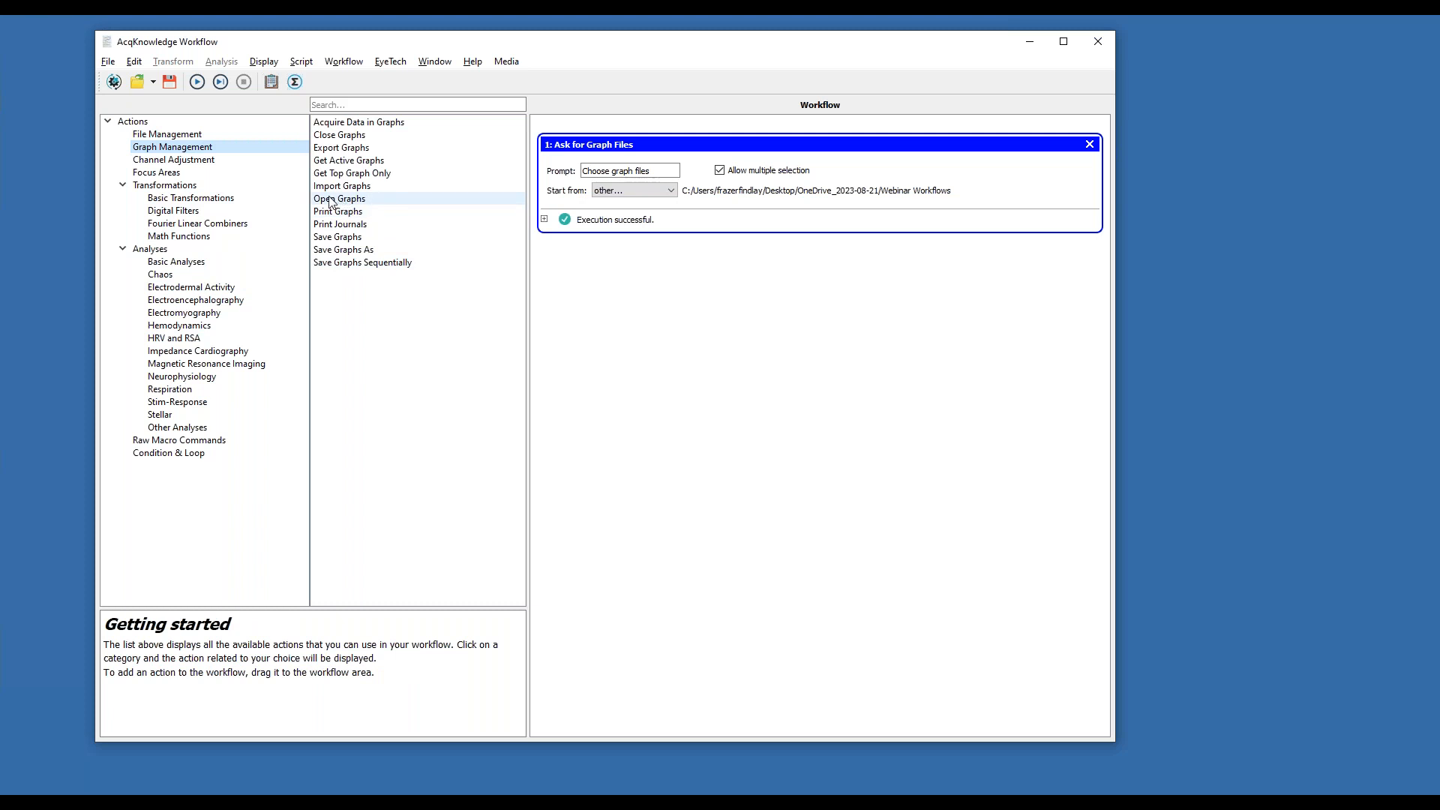
left_click_drag(330, 204, 610, 288)
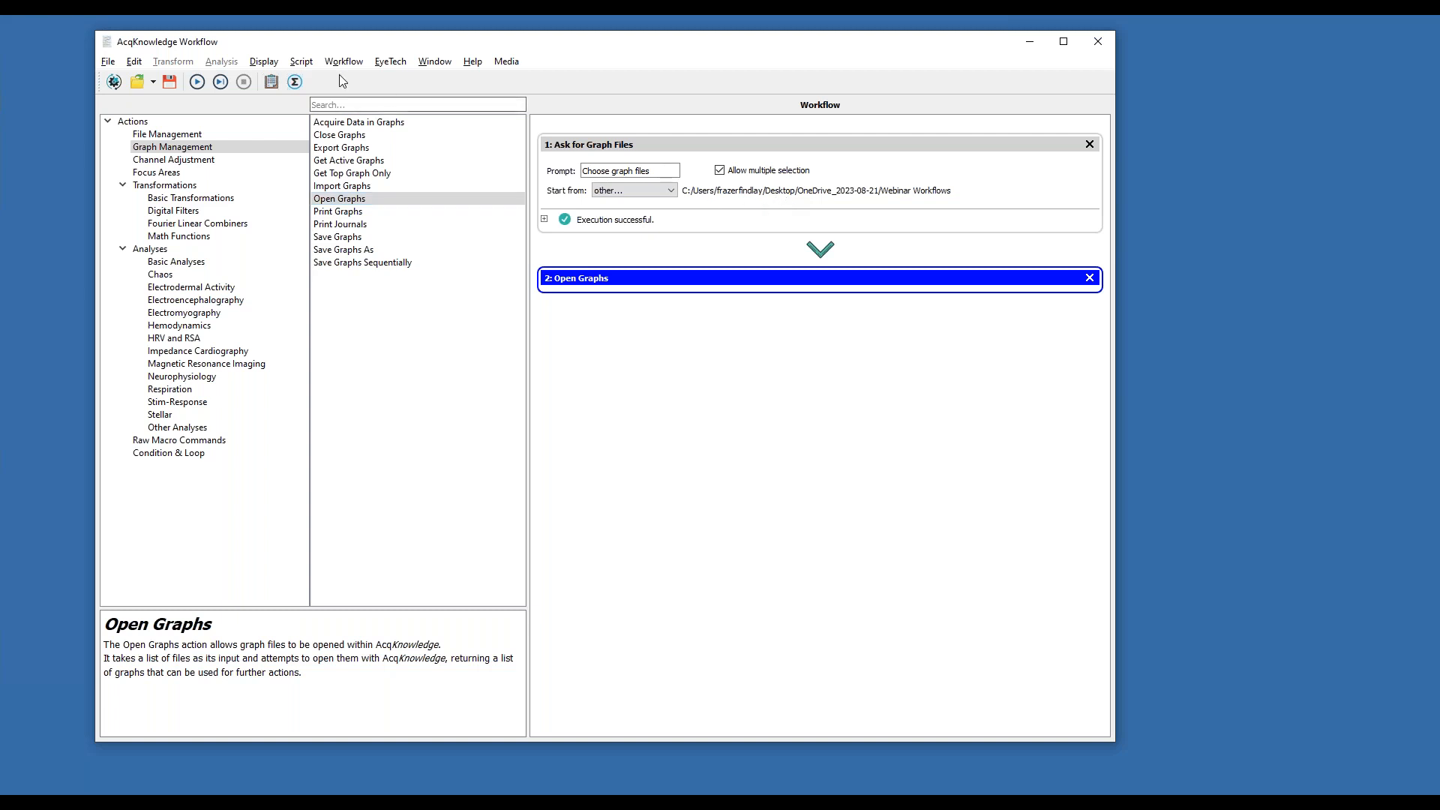
Run both workflow actions one at a time on ECG LeadII_webinar2.acq and close the opened graph
left_click(218, 82)
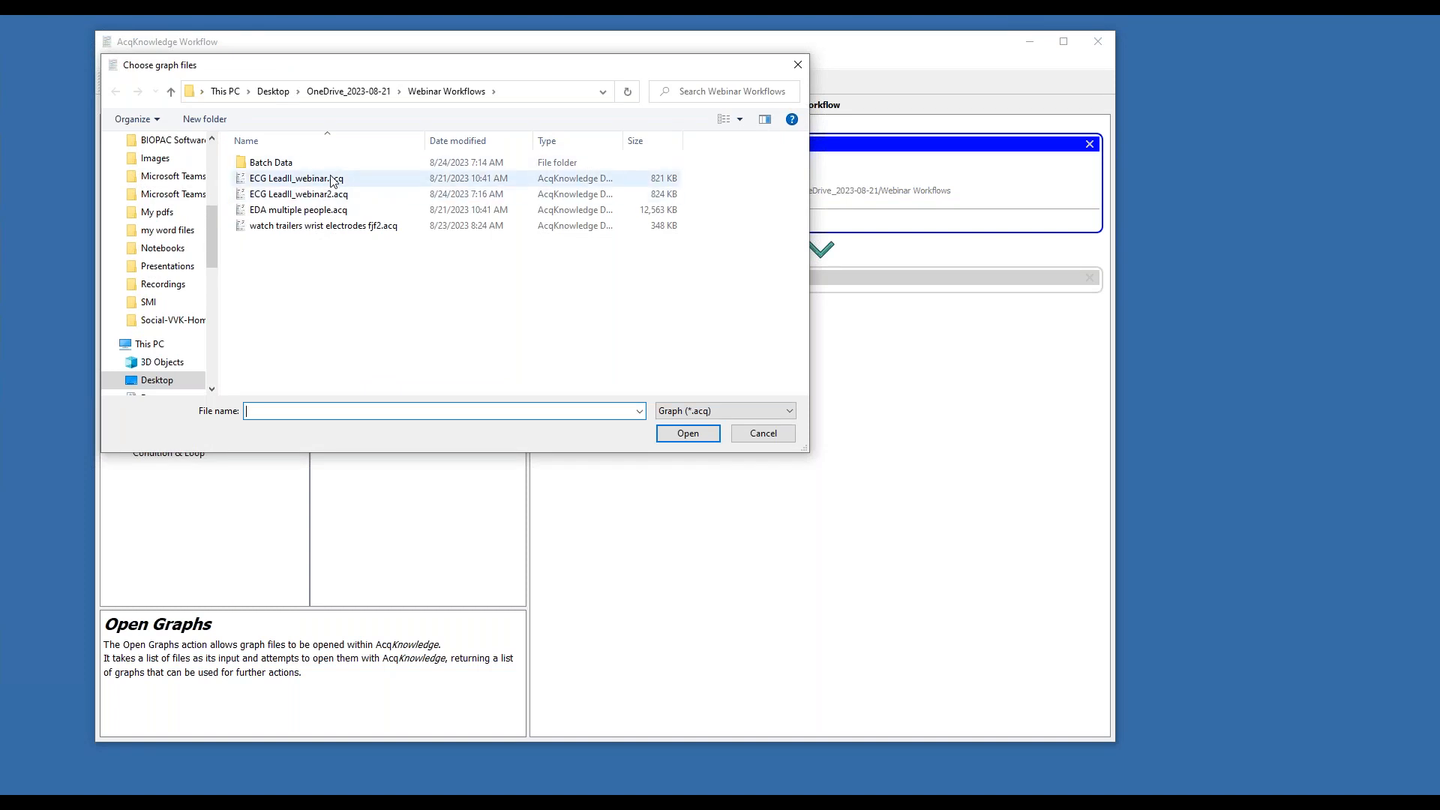
left_click(324, 196)
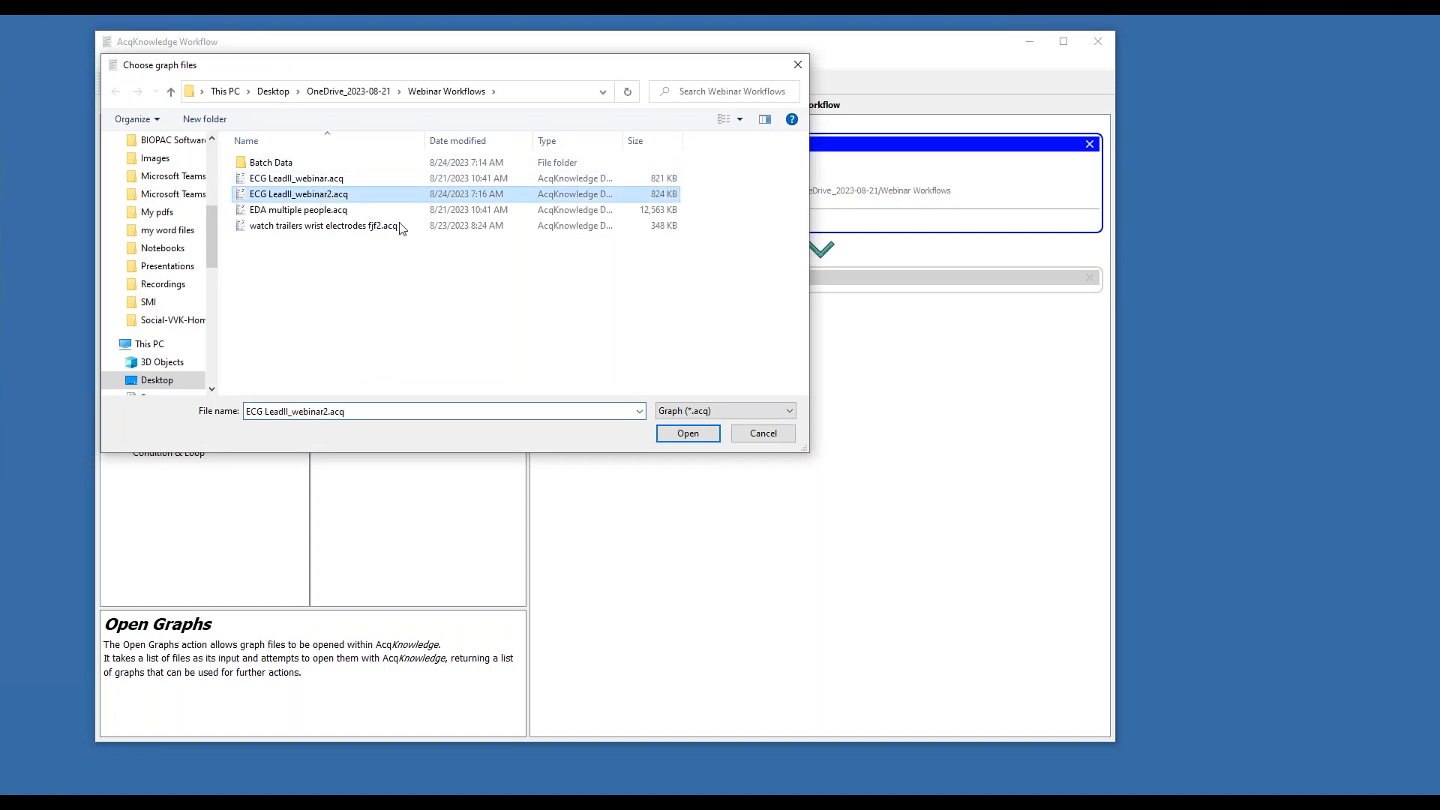
left_click(690, 435)
left_click(223, 82)
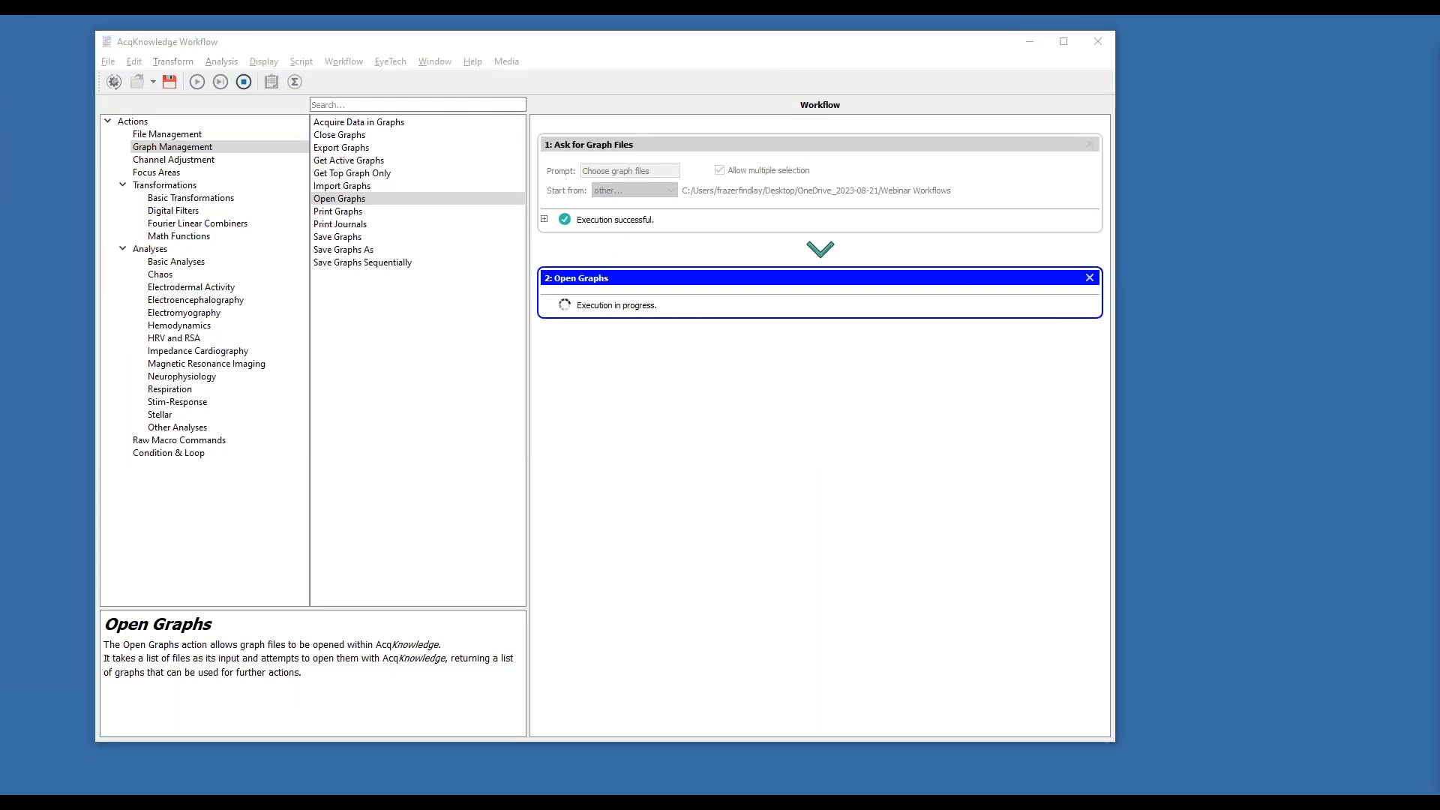
left_click_drag(1439, 67, 448, 51)
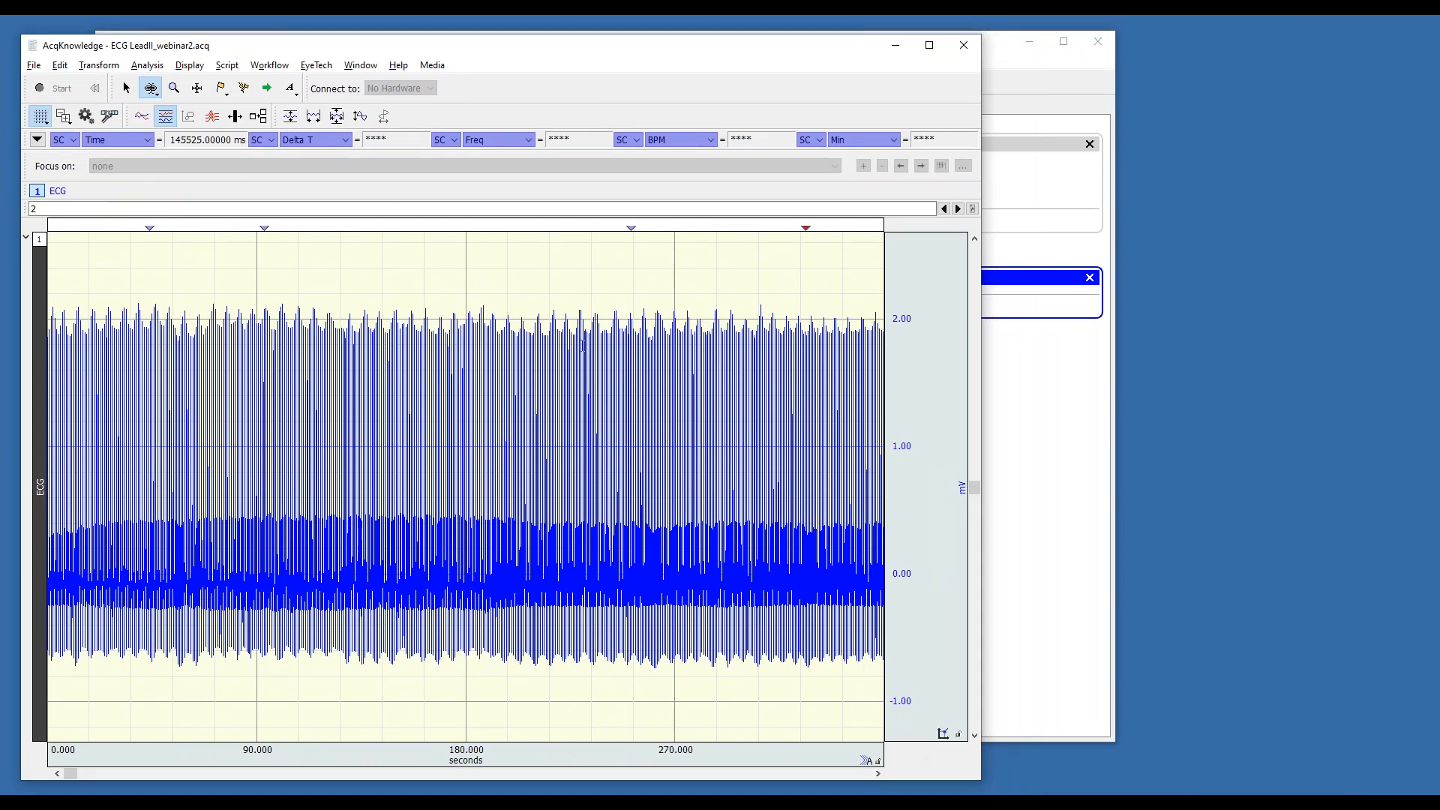
left_click(965, 46)
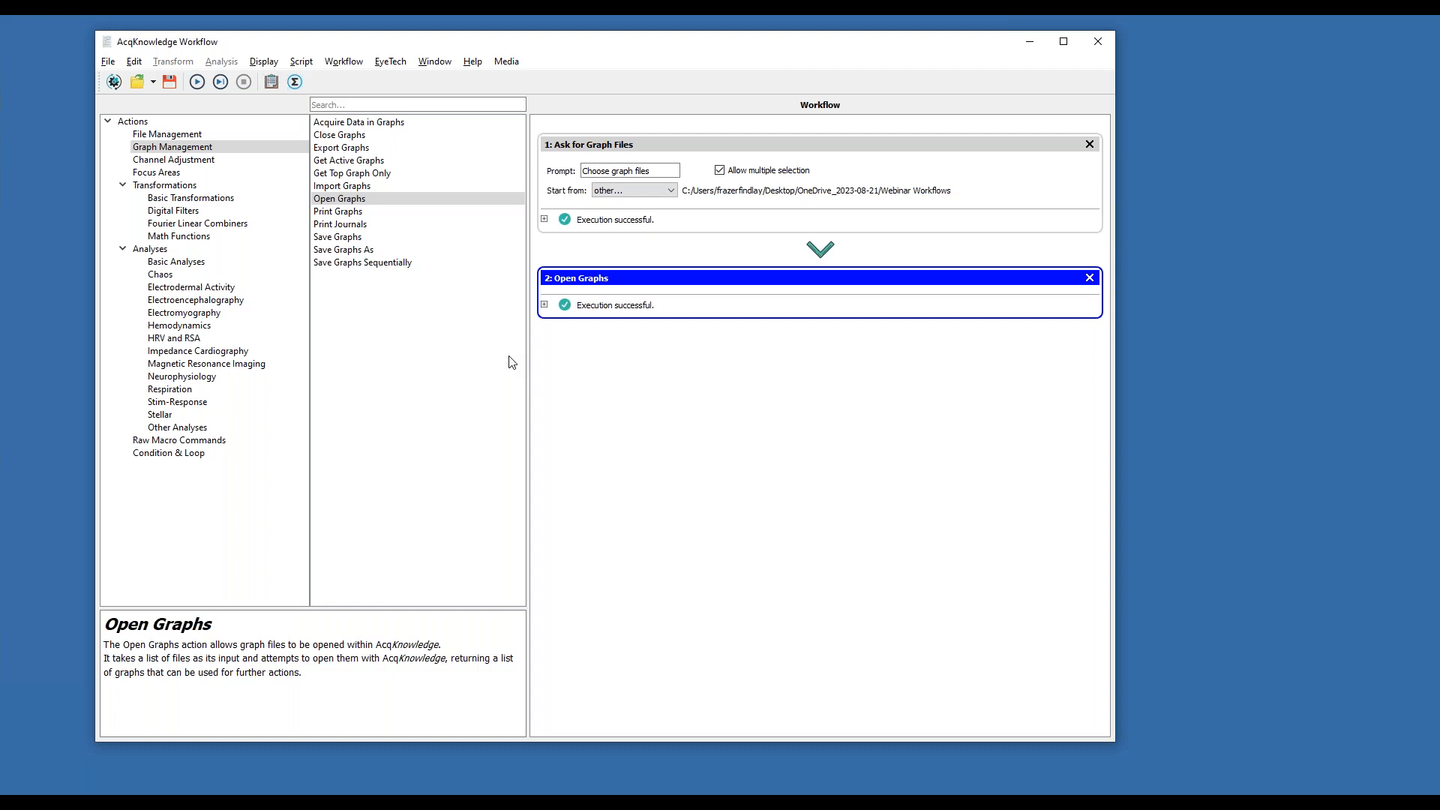
Step through the workflow again to open ECG LeadII_webinar2.acq and return to the Workflow window
left_click(219, 86)
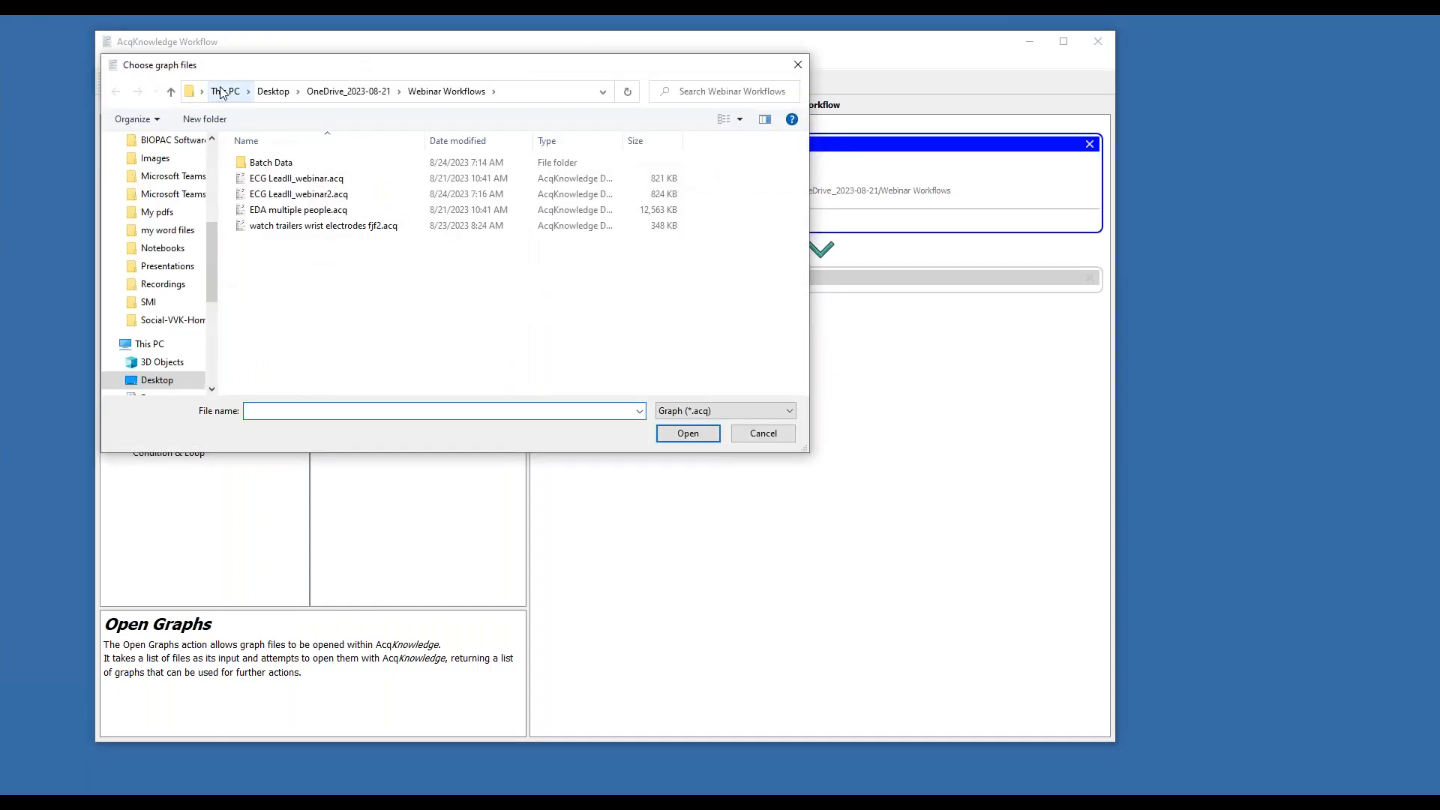
left_click(277, 200)
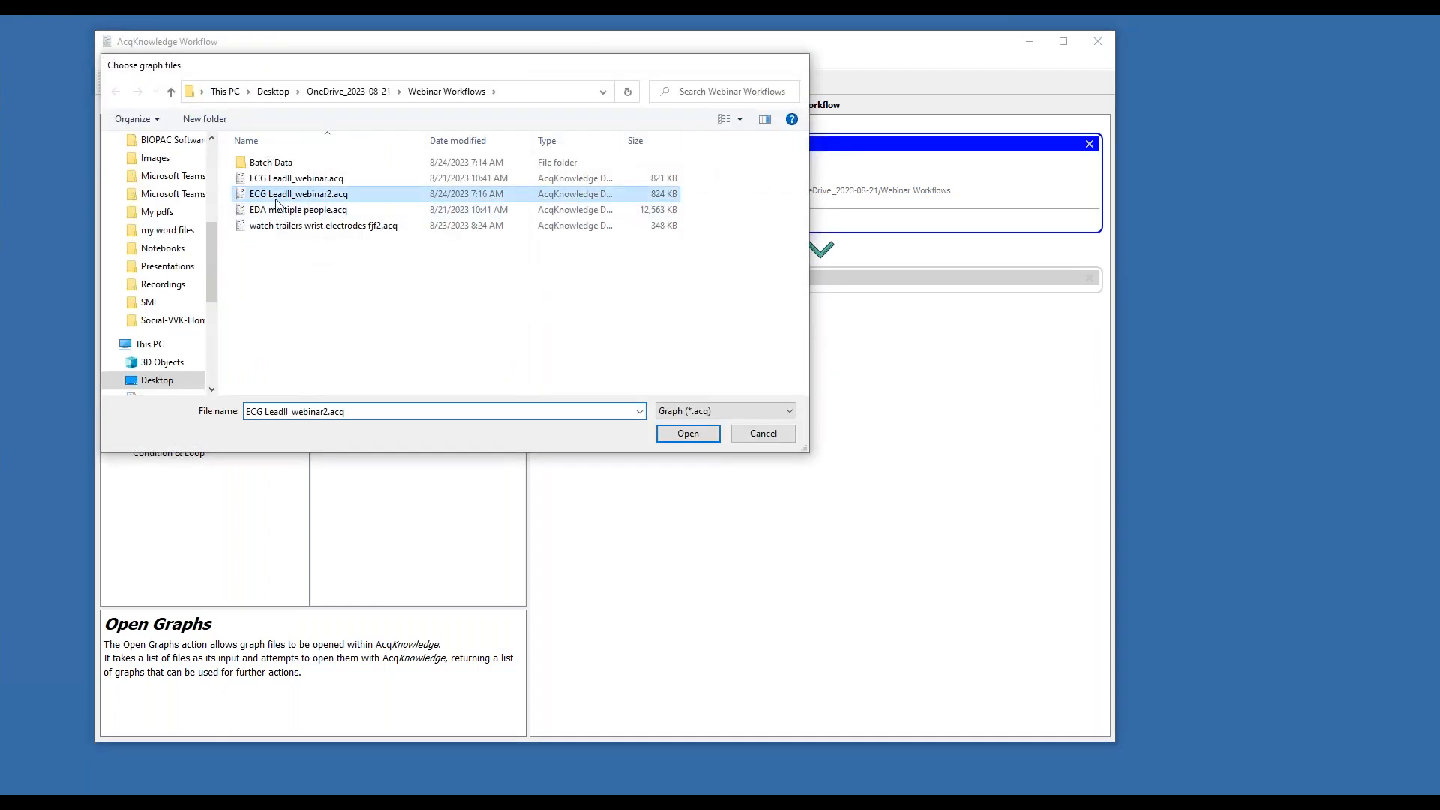
double_click(276, 200)
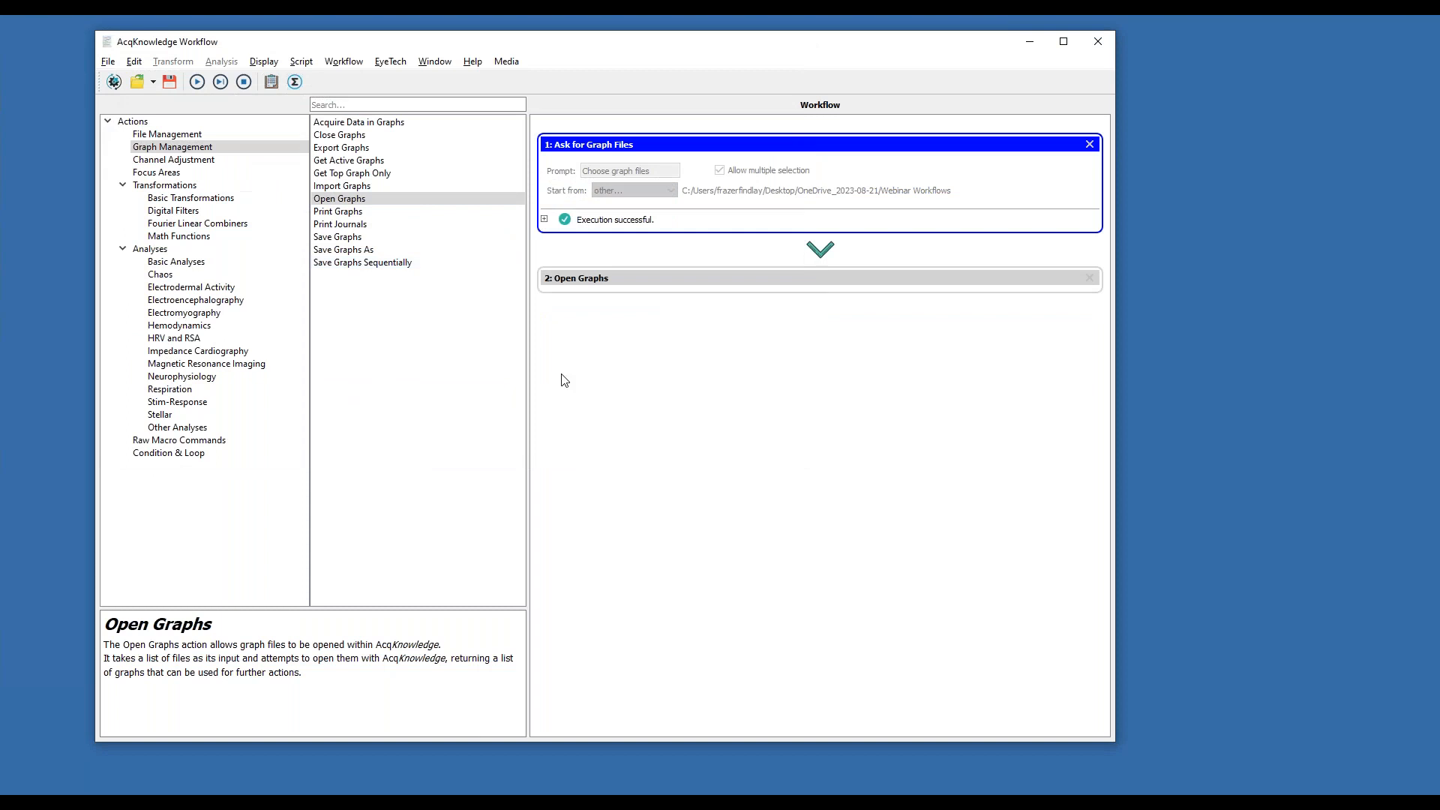
left_click(220, 81)
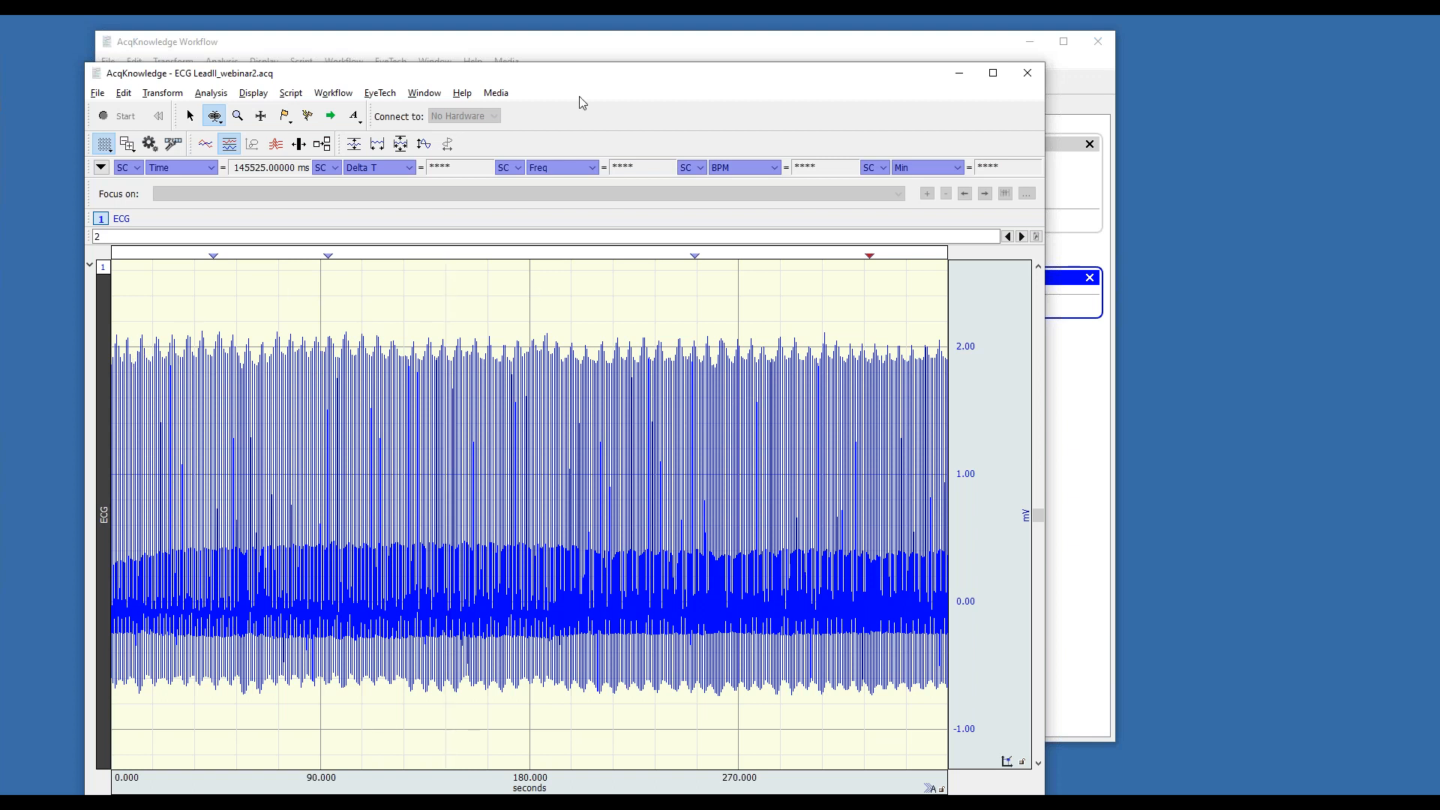
left_click(530, 42)
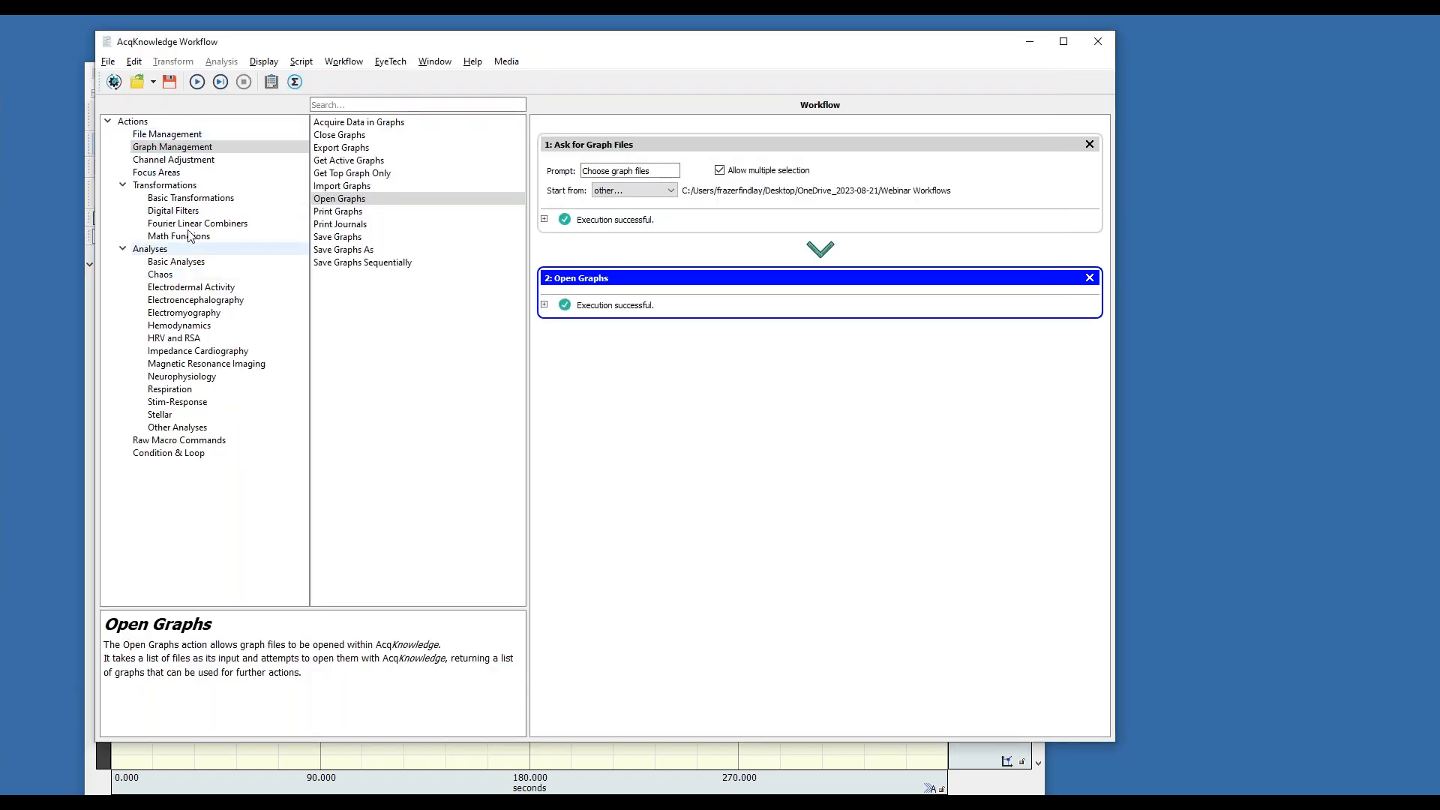
Add Duplicate Active Channel and Change Active Channel actions to the workflow, with the active channel index set to 2
left_click(201, 161)
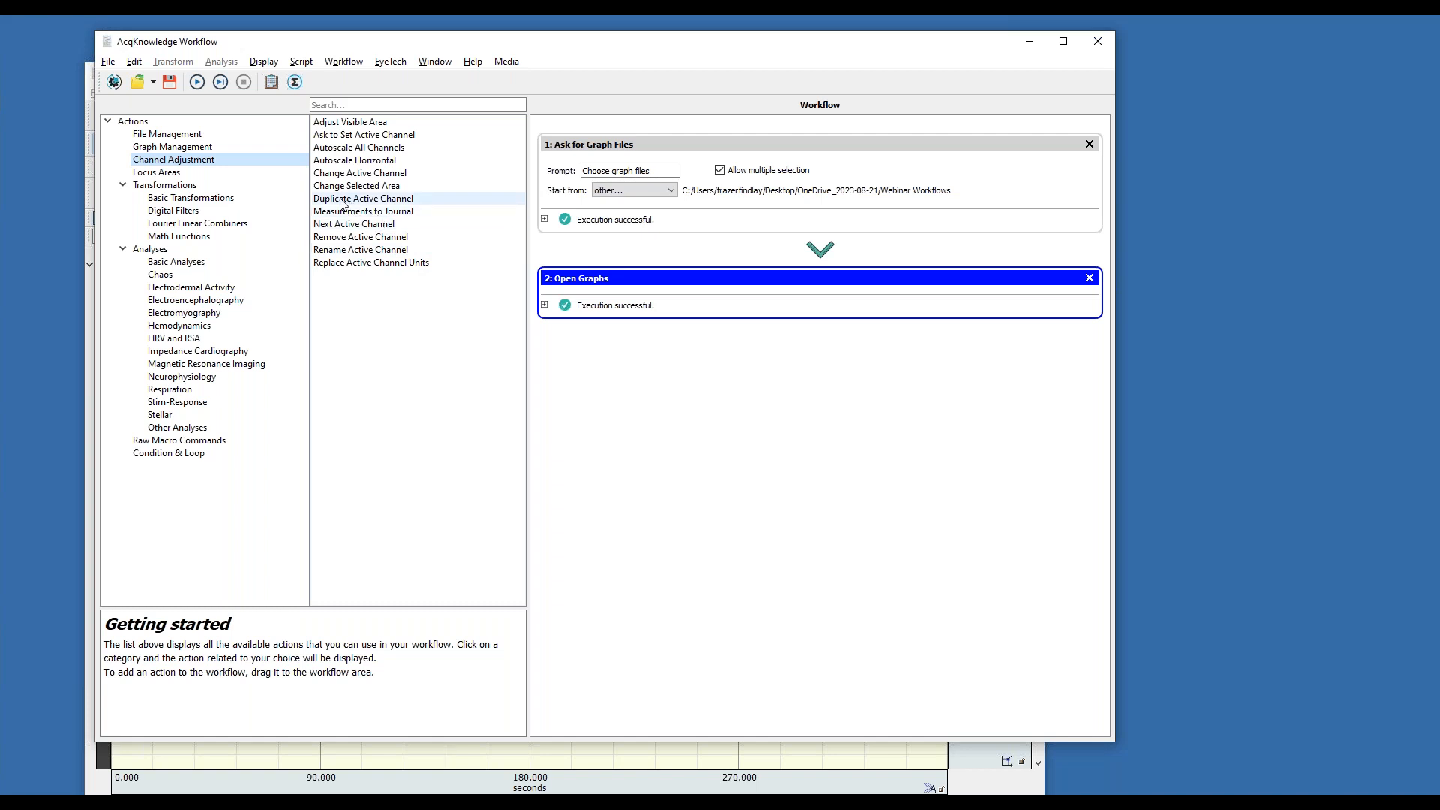
left_click_drag(341, 203, 621, 445)
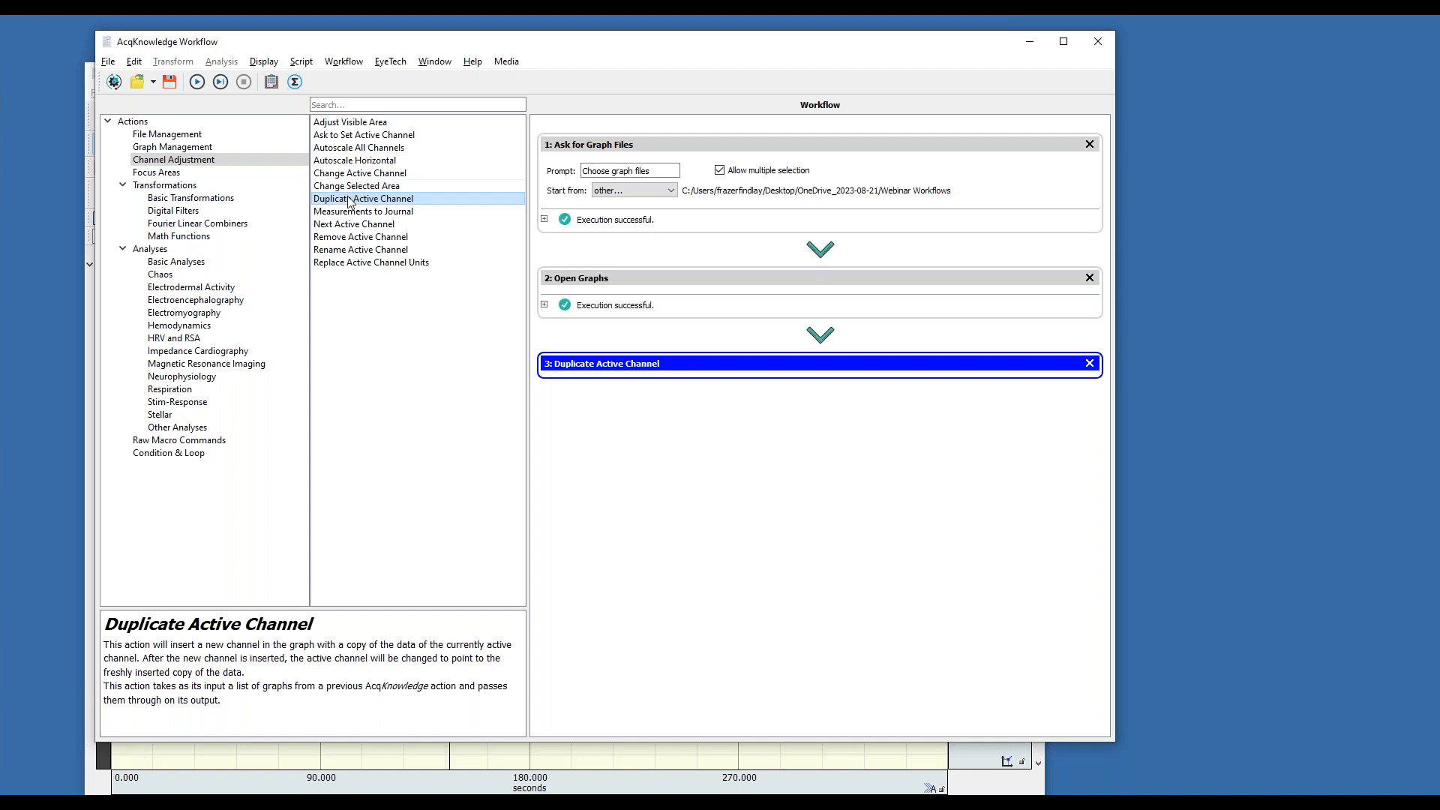
left_click_drag(350, 176, 611, 433)
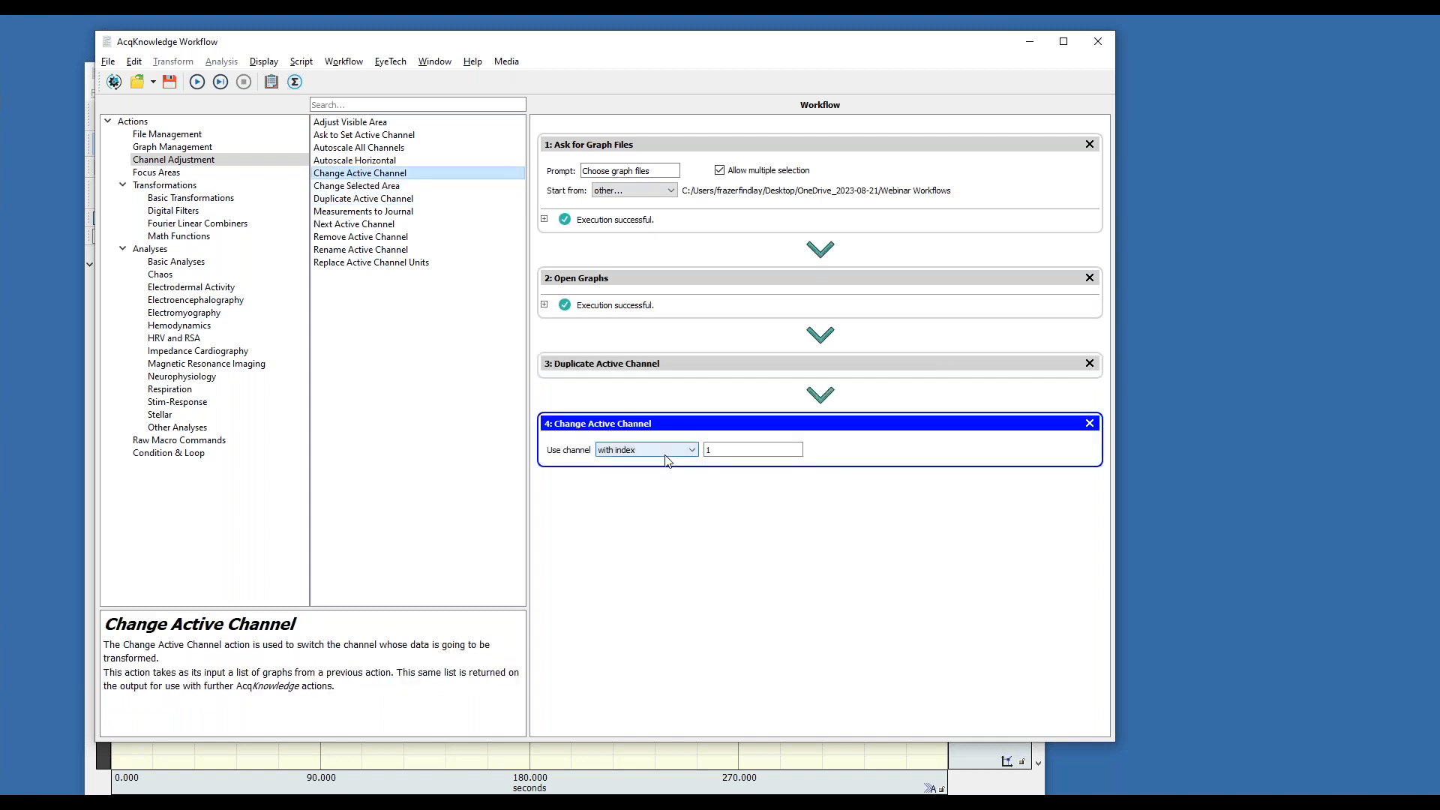
left_click(709, 449)
left_click_drag(709, 449, 715, 450)
type("2")
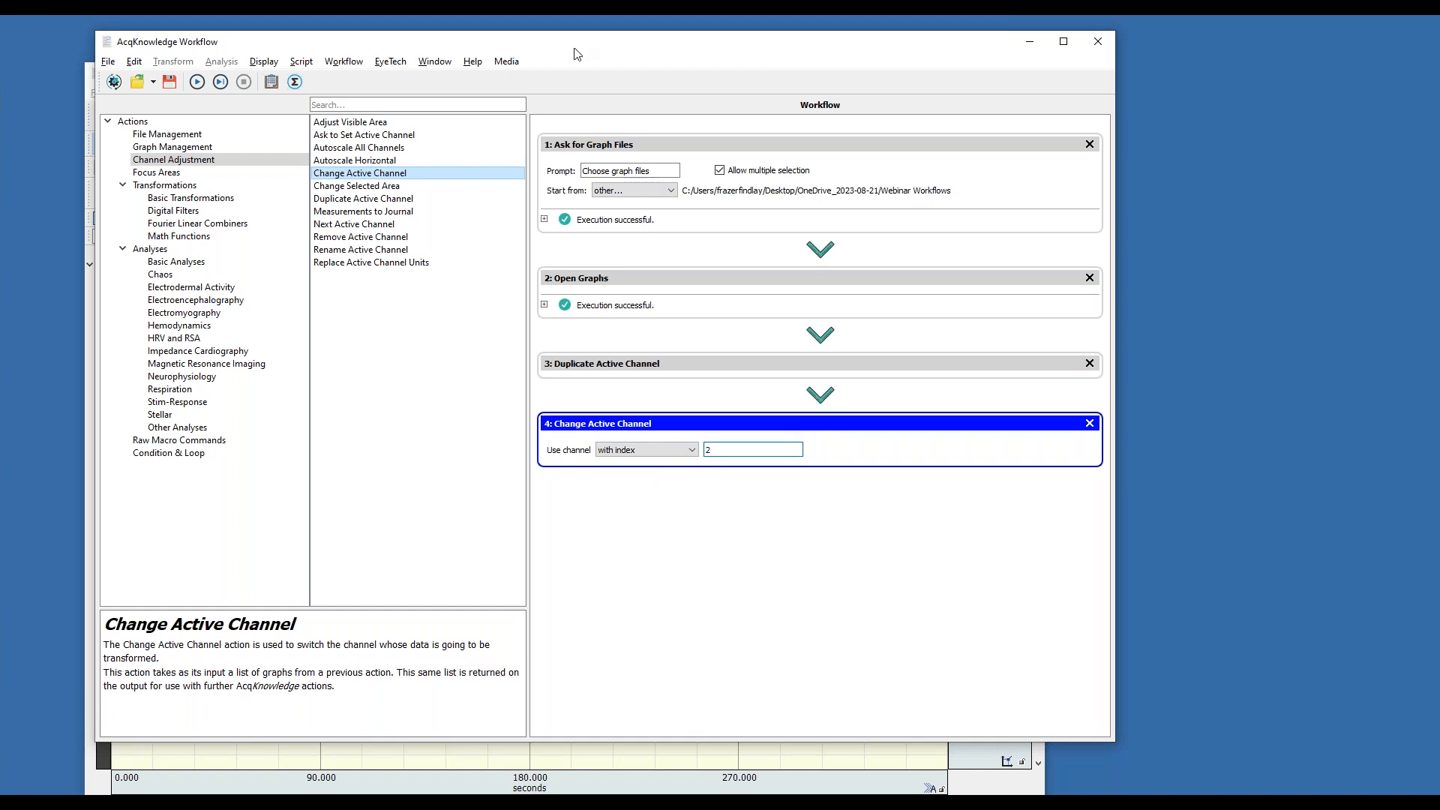
Move the Workflow window aside and bring the ECG LeadII_webinar2.acq graph forward to examine its channel
left_click_drag(577, 54, 648, 57)
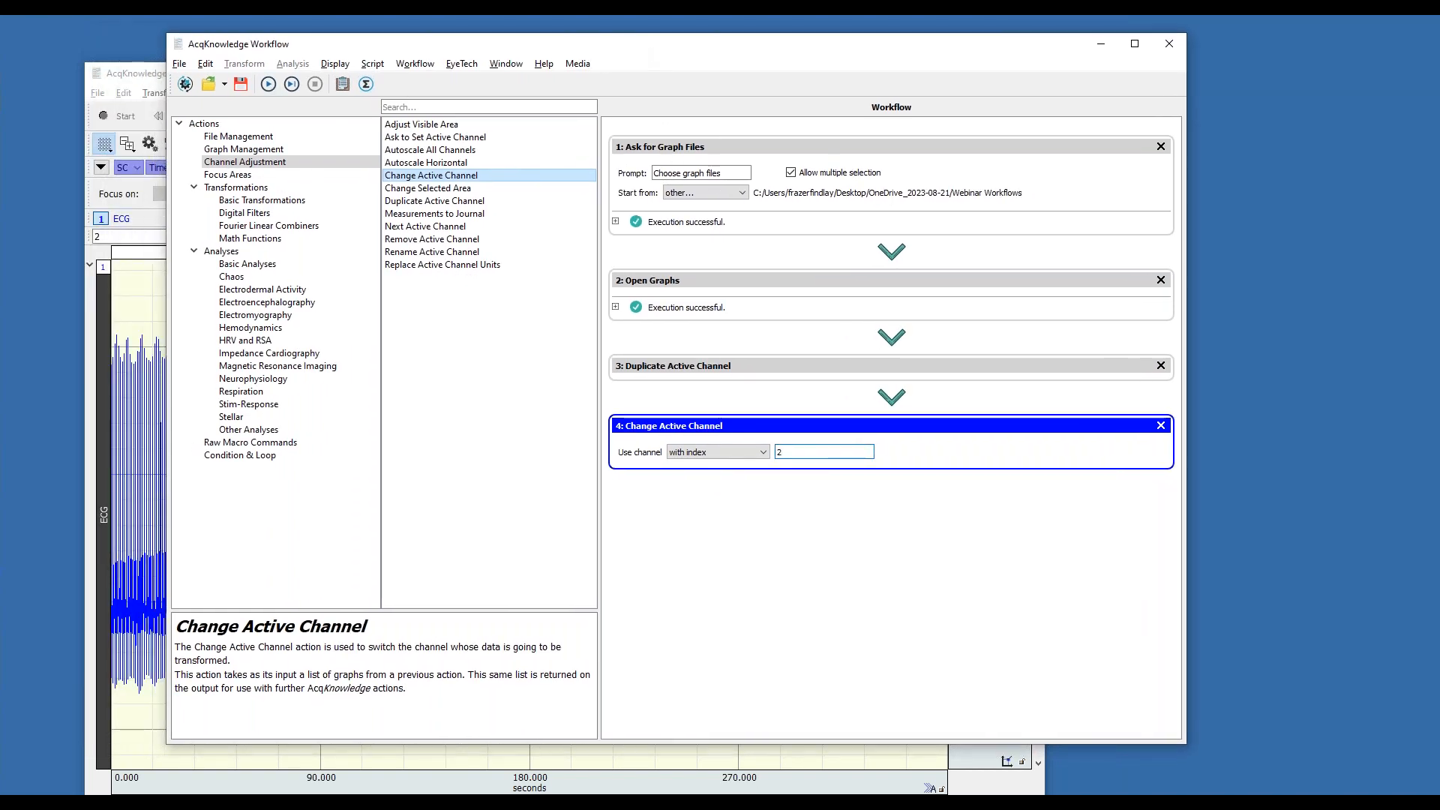
left_click(138, 75)
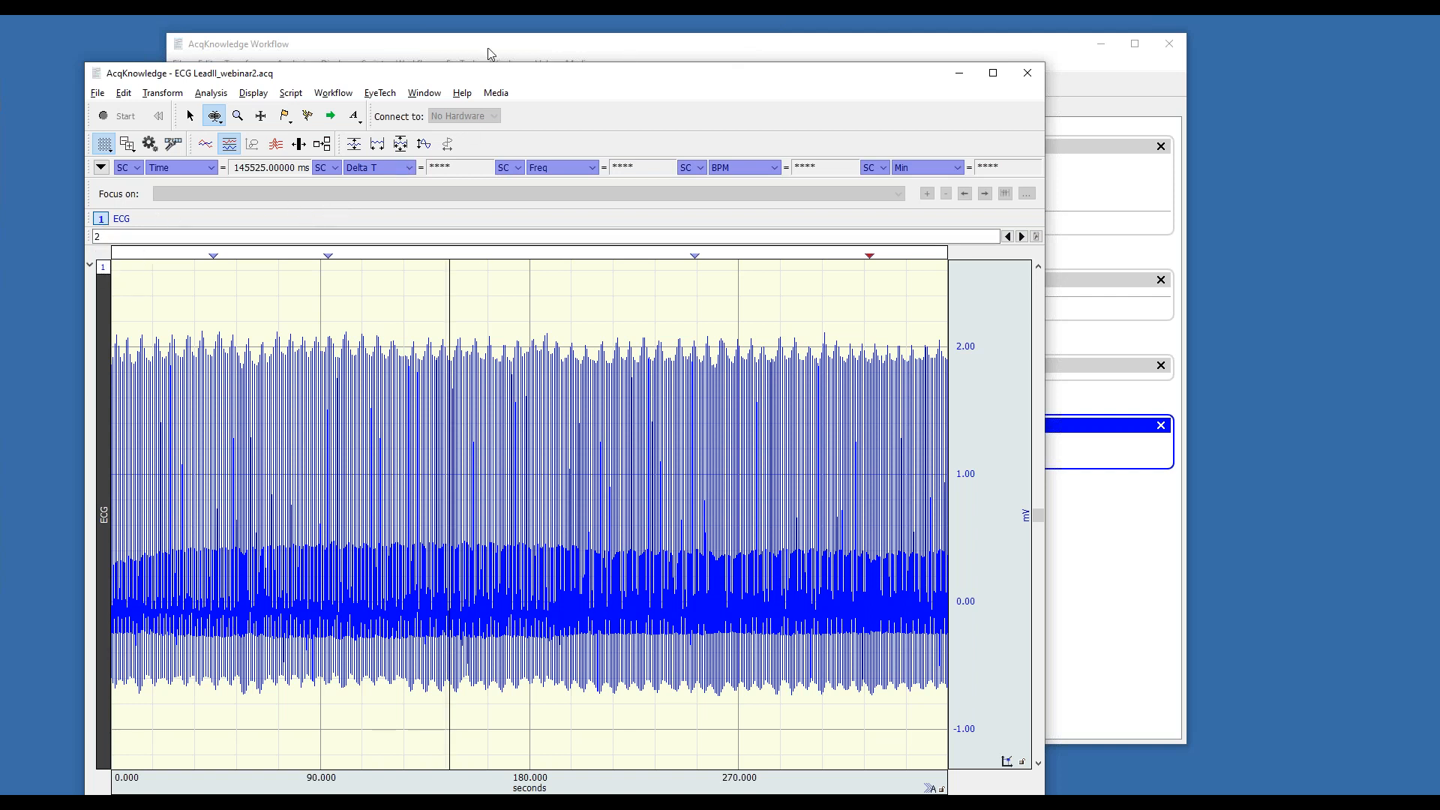
Return to the Workflow window and append a Rename Active Channel action with the new title "ECG Filtered"
left_click(559, 51)
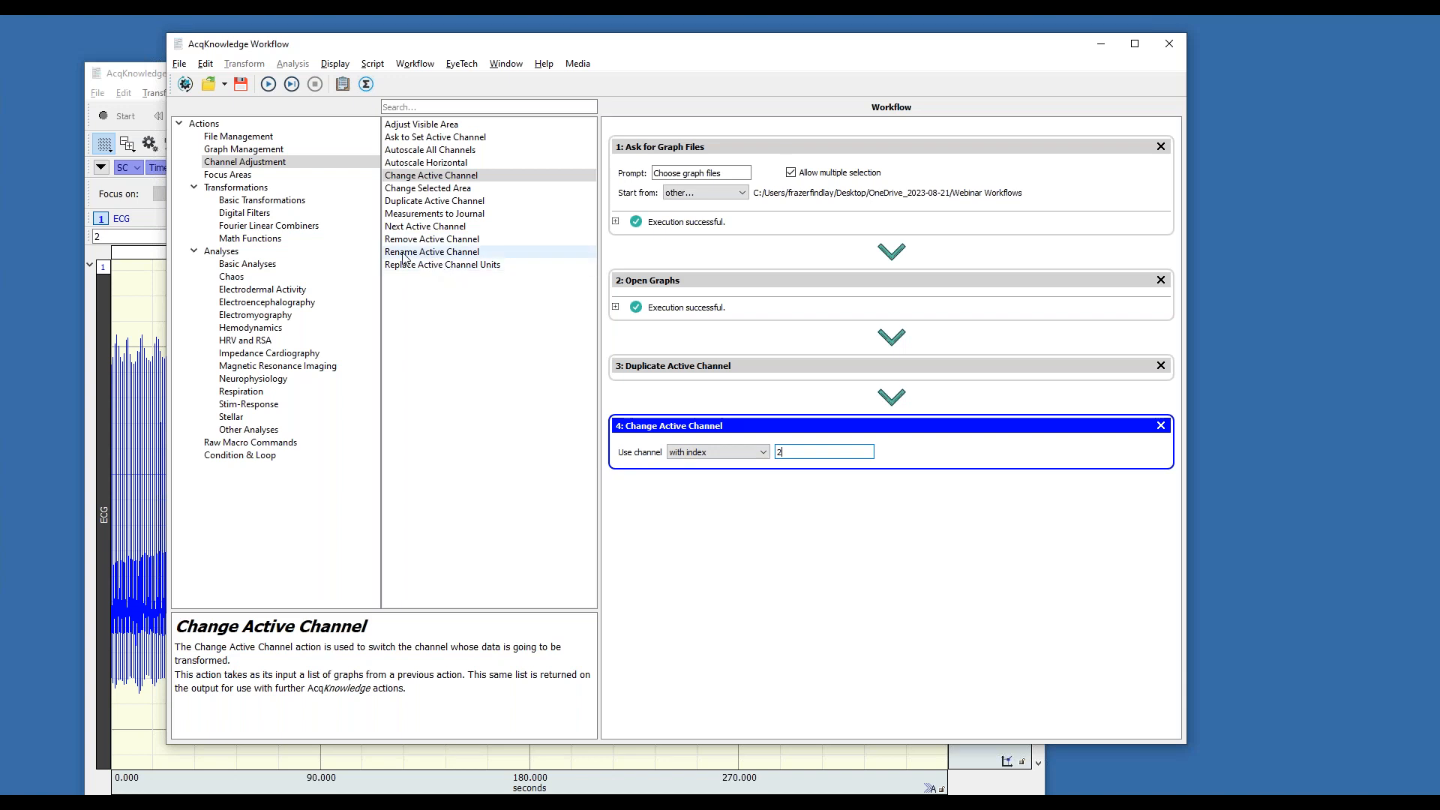
left_click_drag(433, 255, 659, 541)
left_click(687, 538)
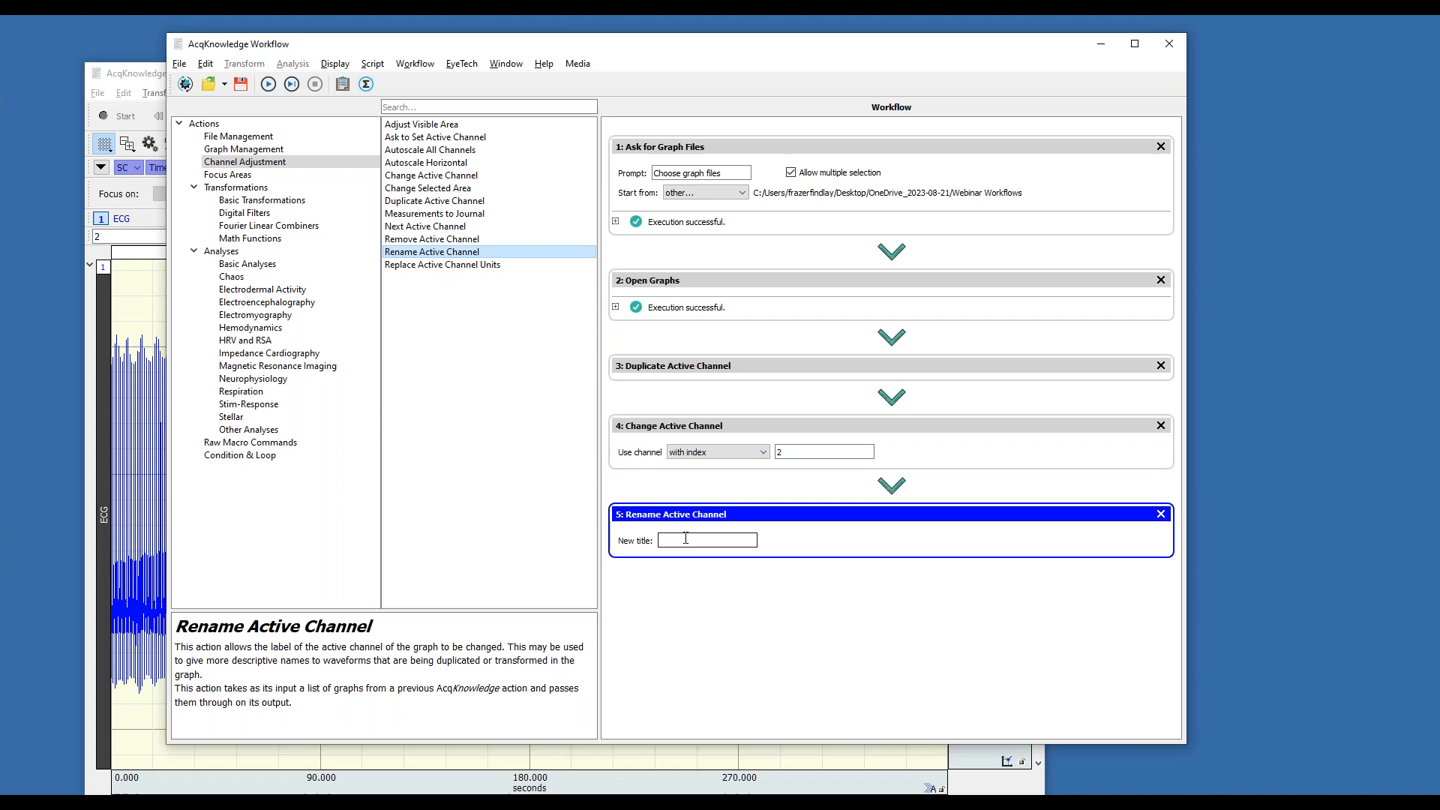
type("ECG Filtered")
Highlight a portion of the ECG graph, then append a Change Selected Area action set to select all data in graph
left_click_drag(173, 322, 749, 373)
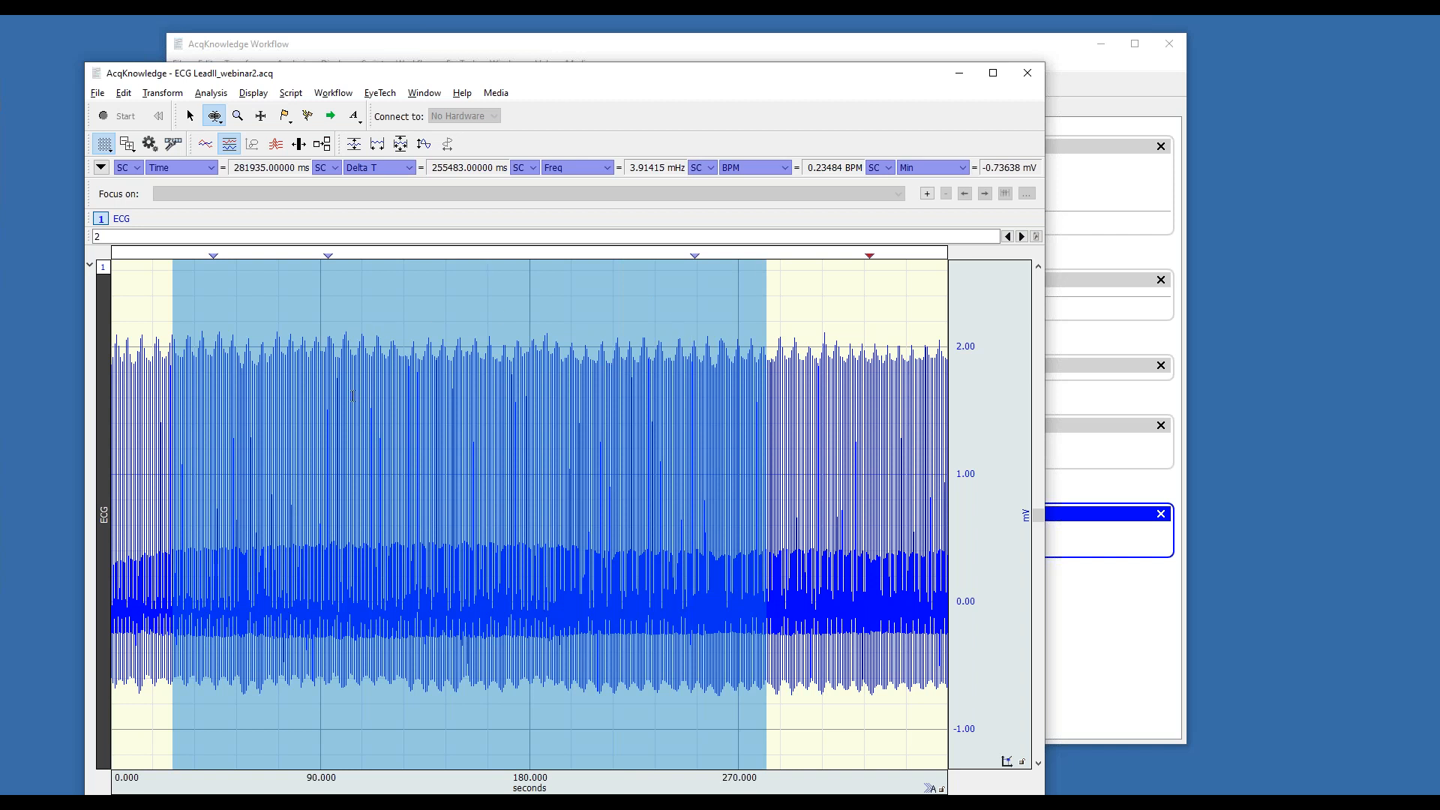
left_click(679, 51)
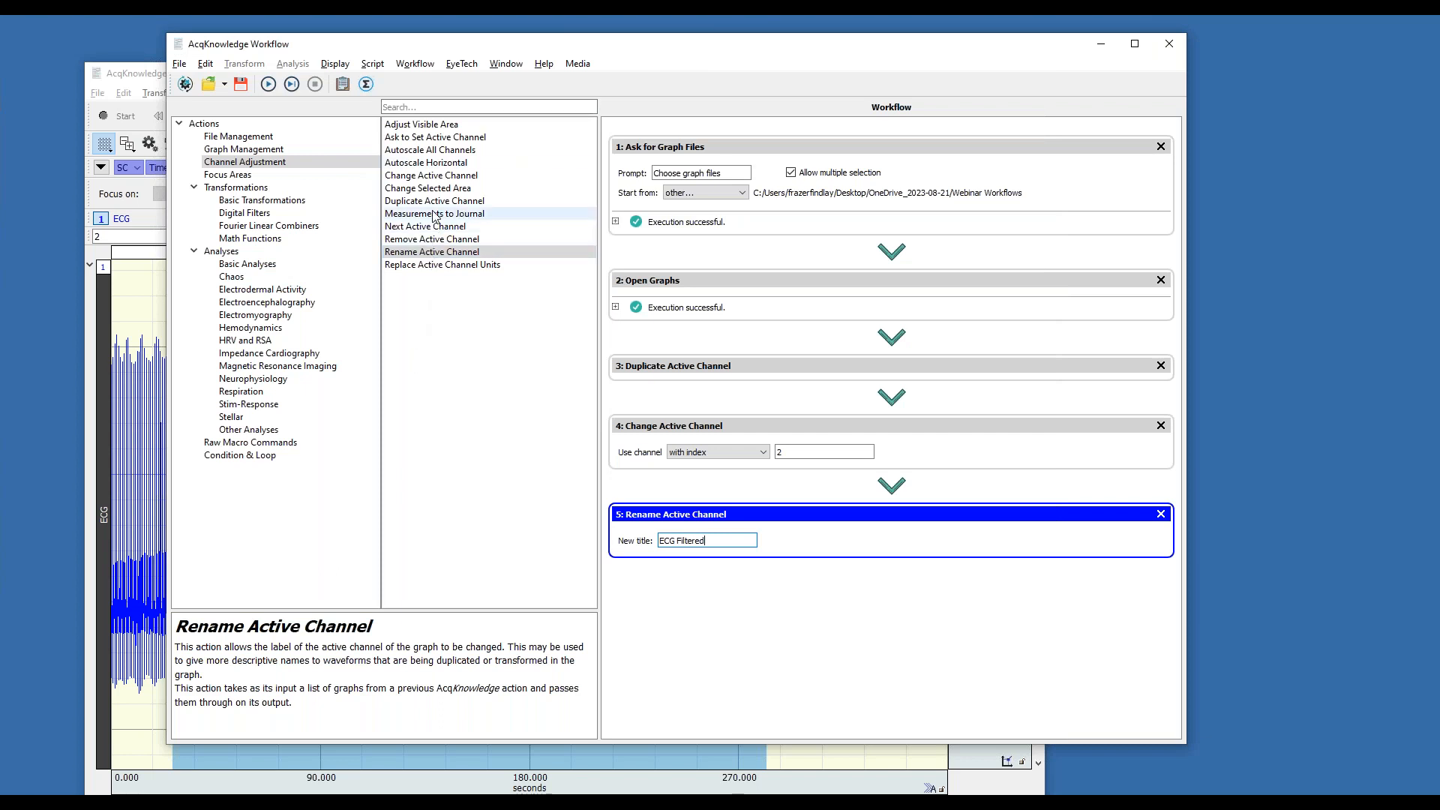
left_click_drag(413, 190, 657, 625)
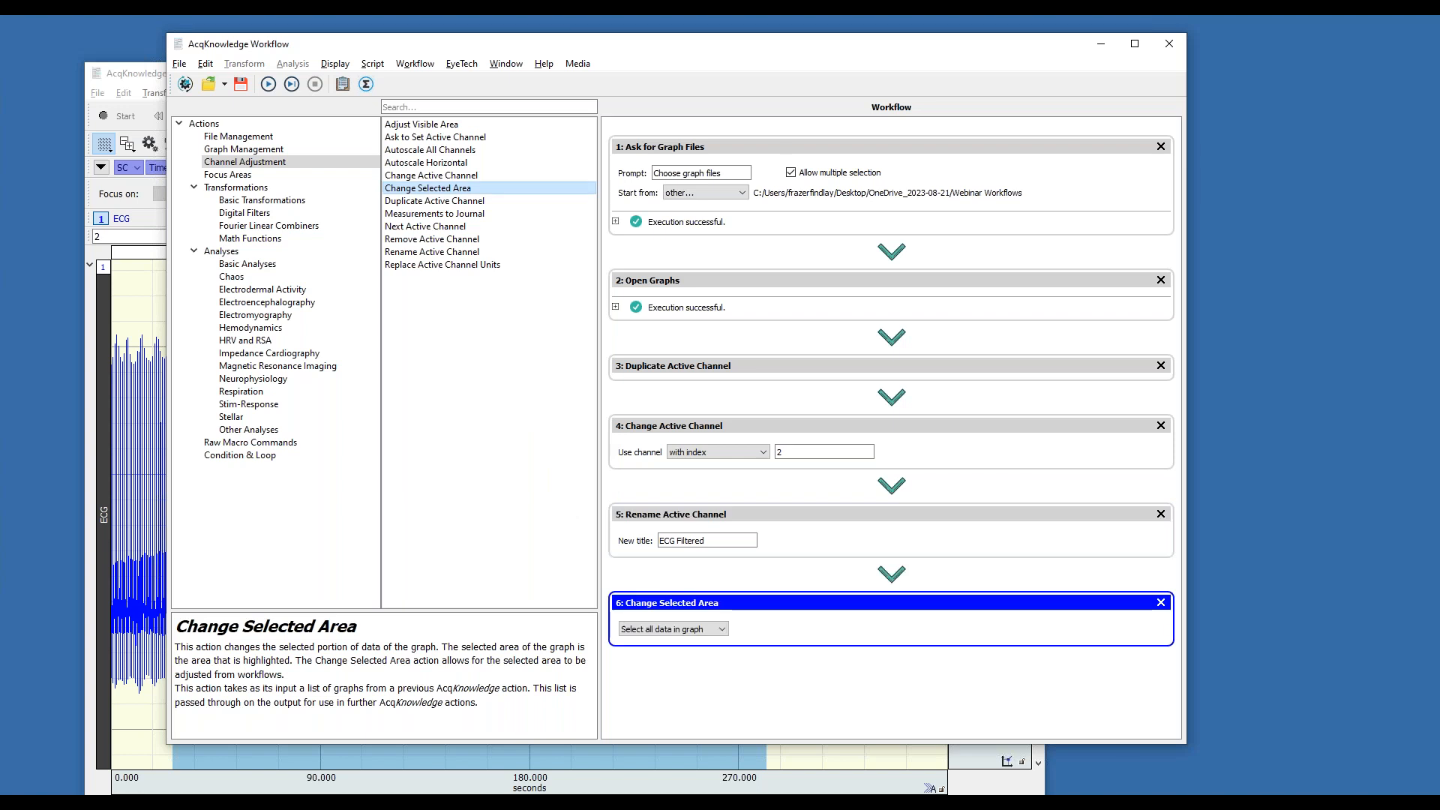
left_click(693, 635)
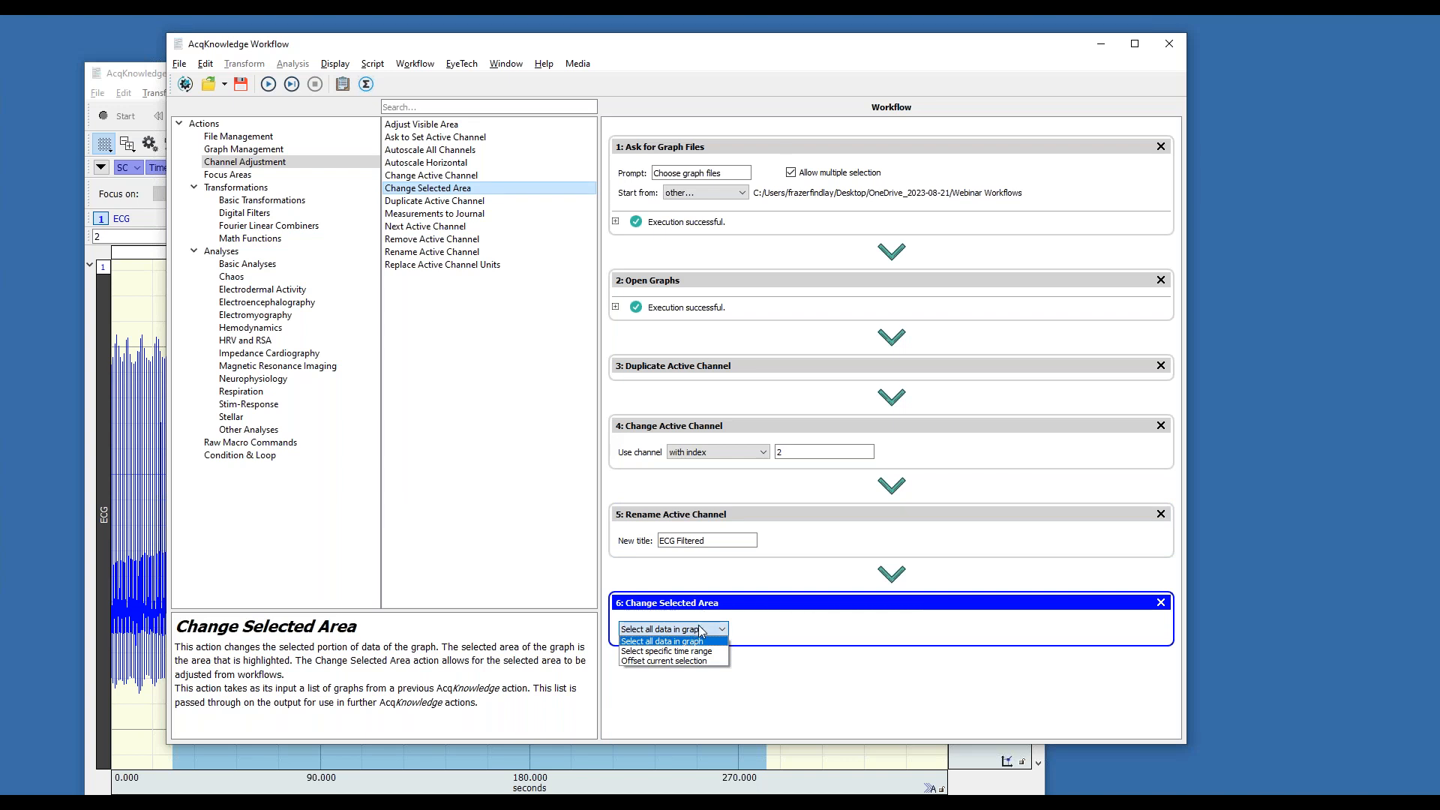
left_click(759, 629)
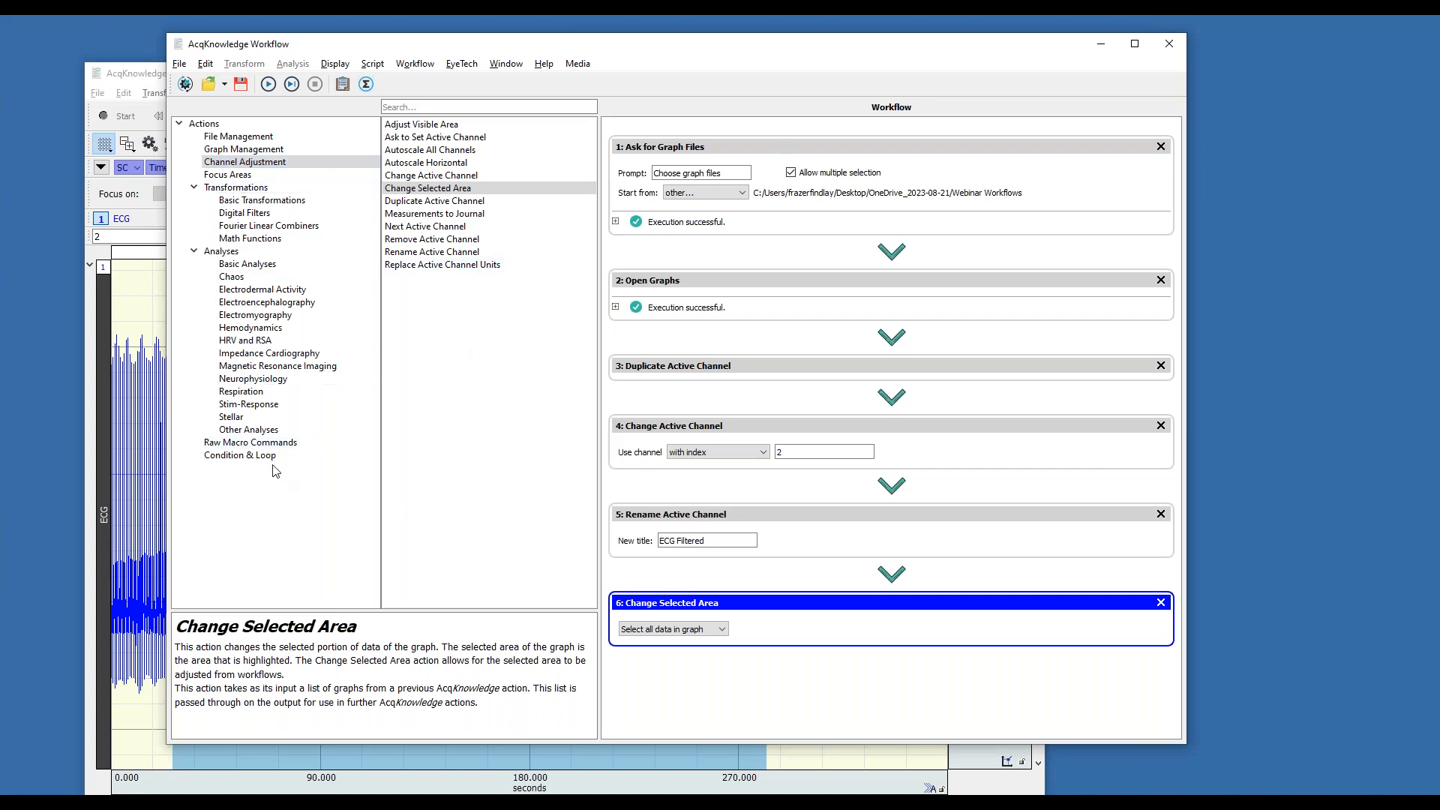
Append a Digital Filter - FIR action as a lowpass at a fixed 33 Hz with Optimized coefficients
left_click(236, 216)
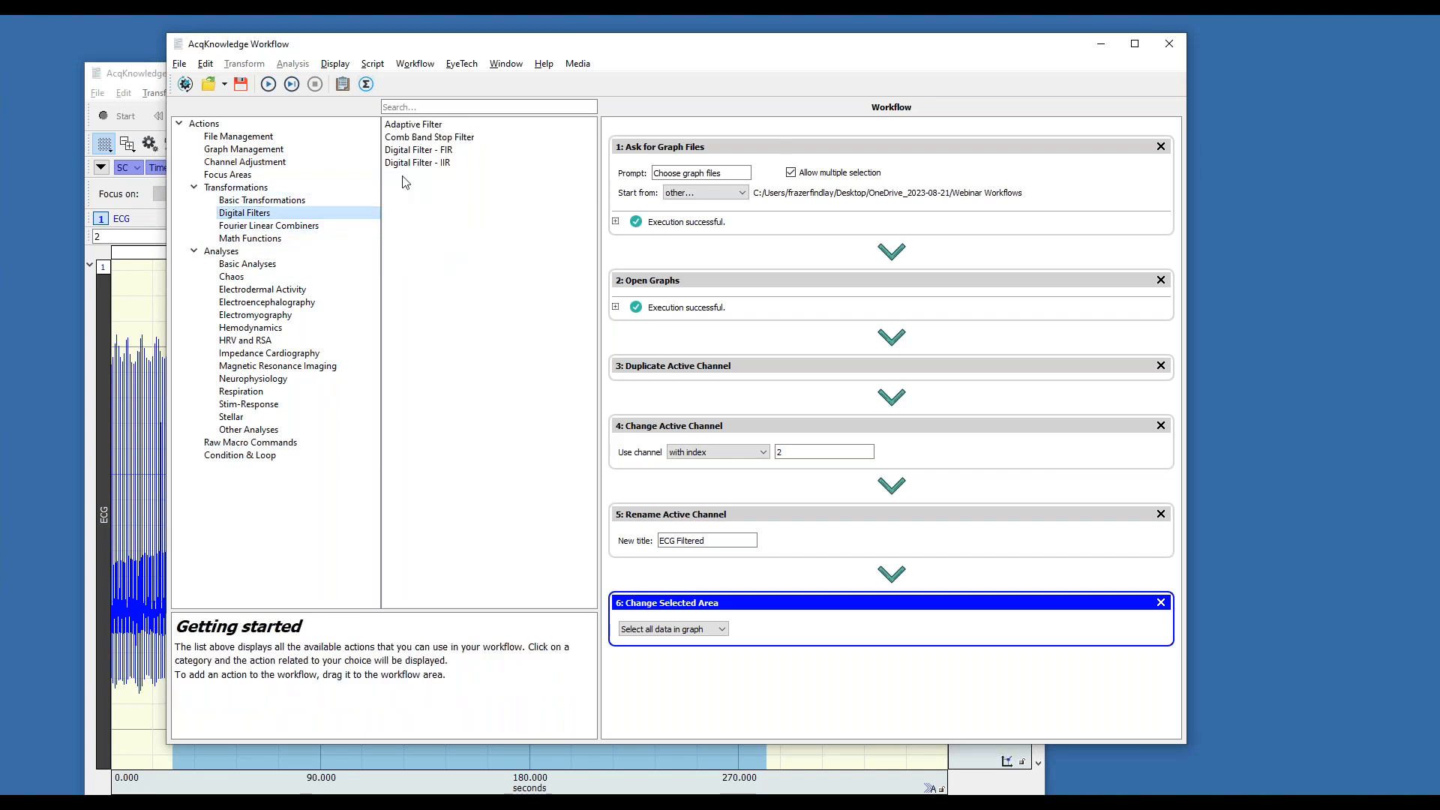
left_click_drag(417, 156, 654, 701)
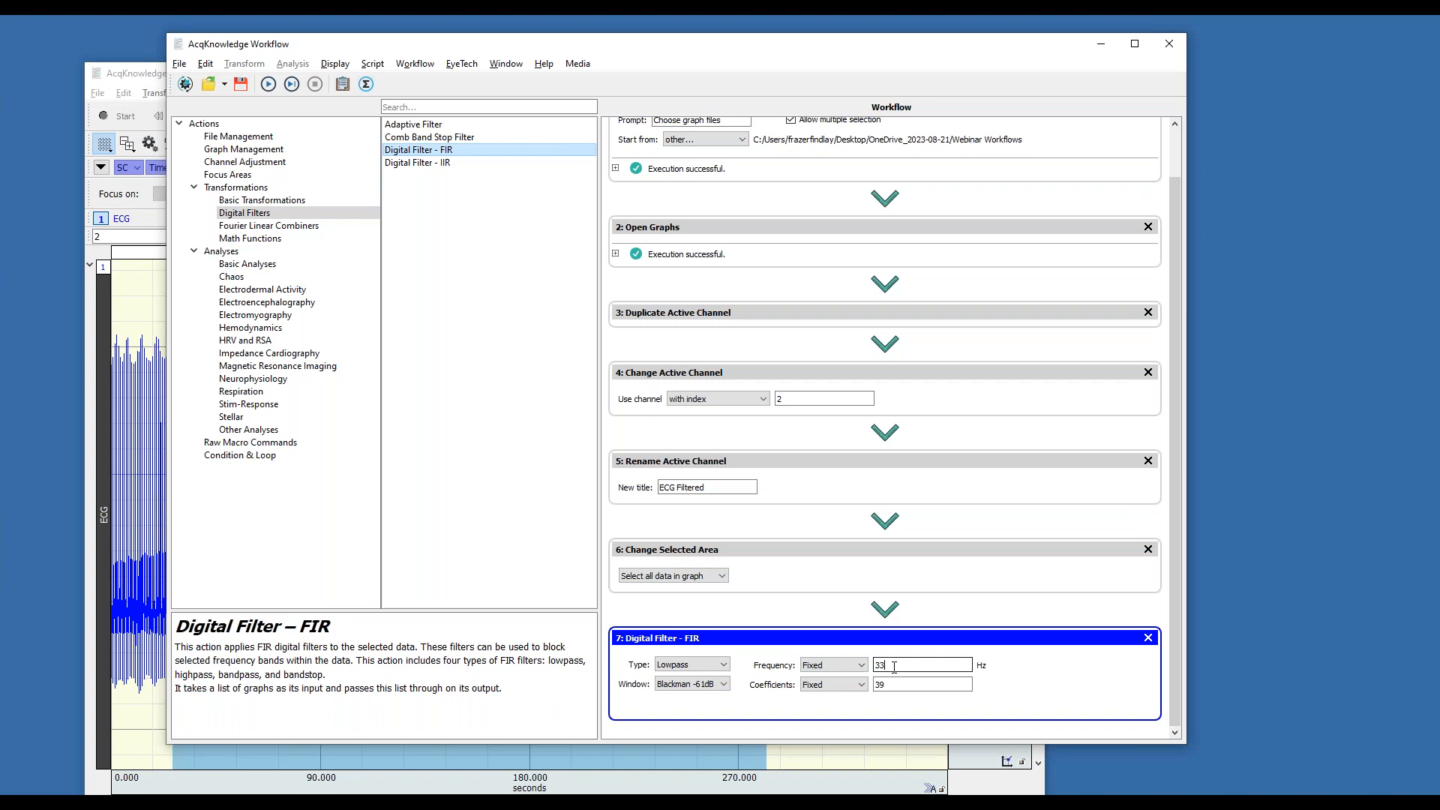
left_click(840, 684)
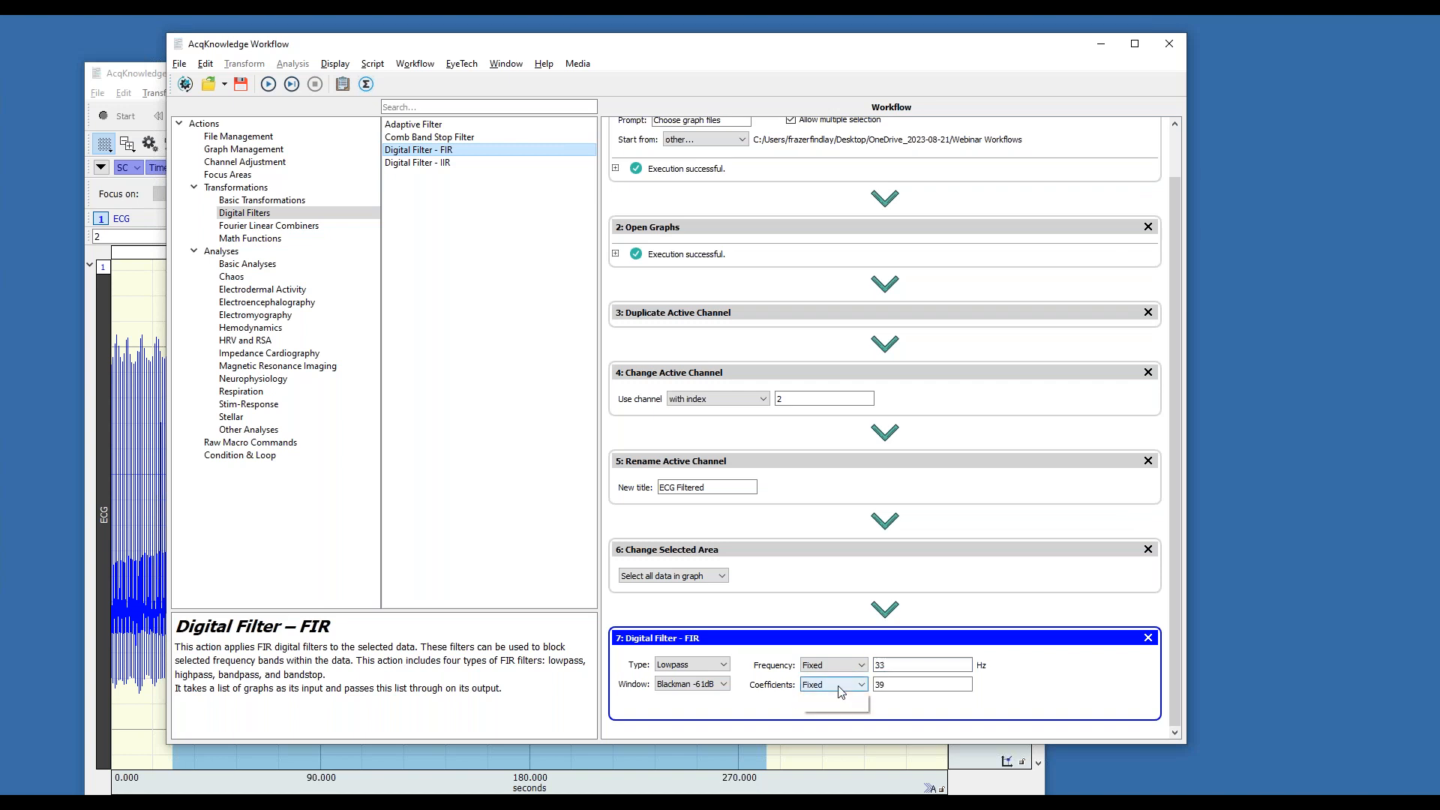
left_click(842, 706)
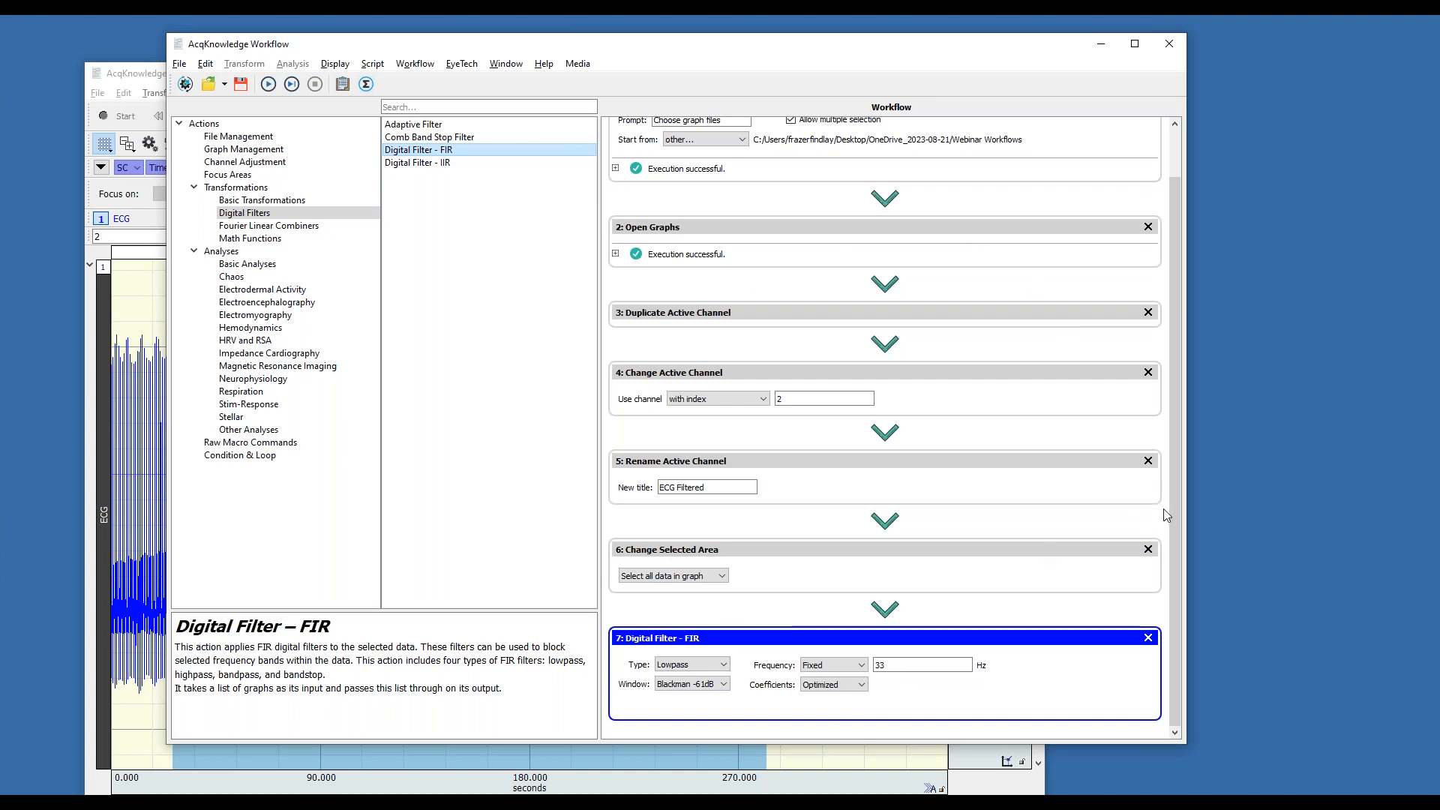
left_click_drag(1178, 570, 1180, 500)
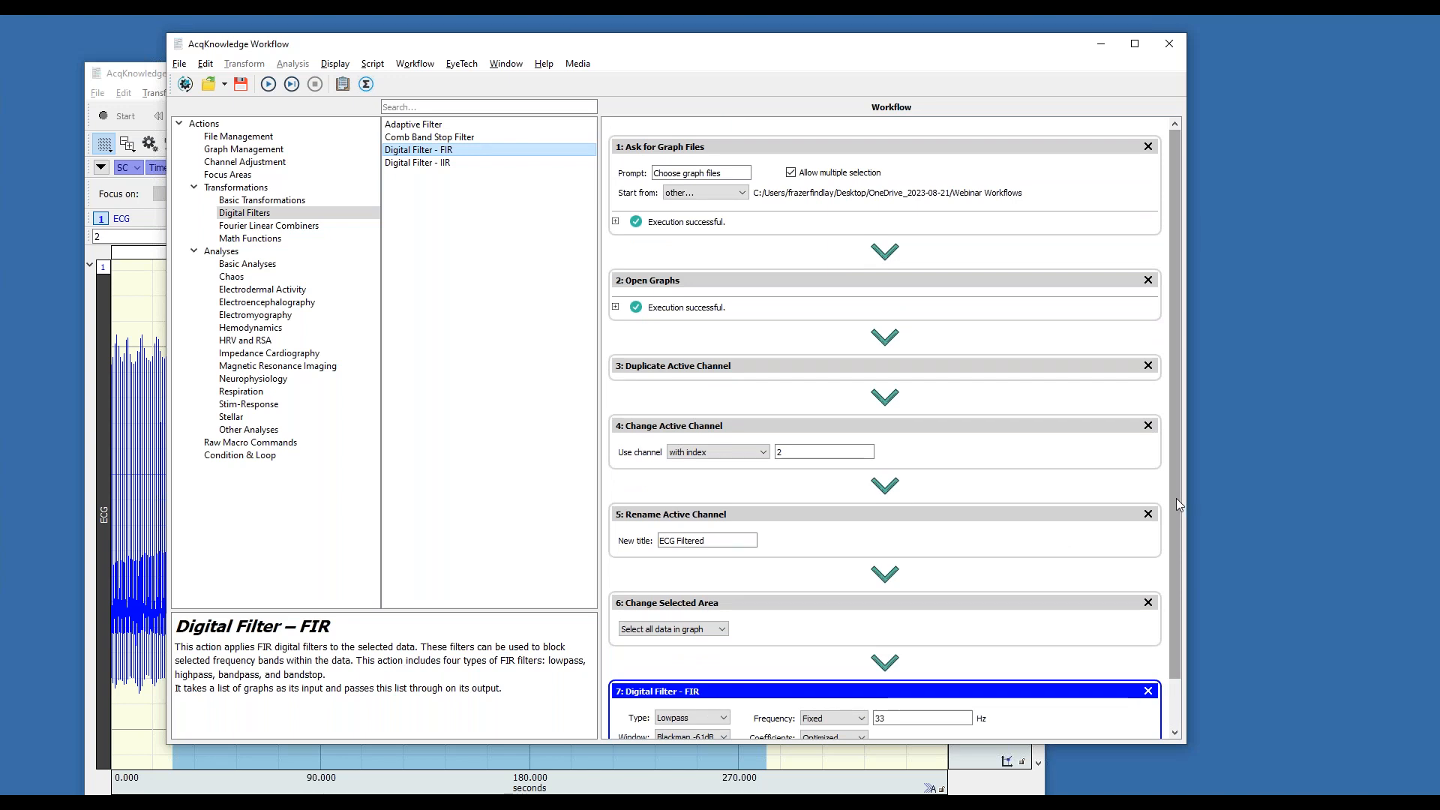
left_click_drag(1177, 505, 1176, 554)
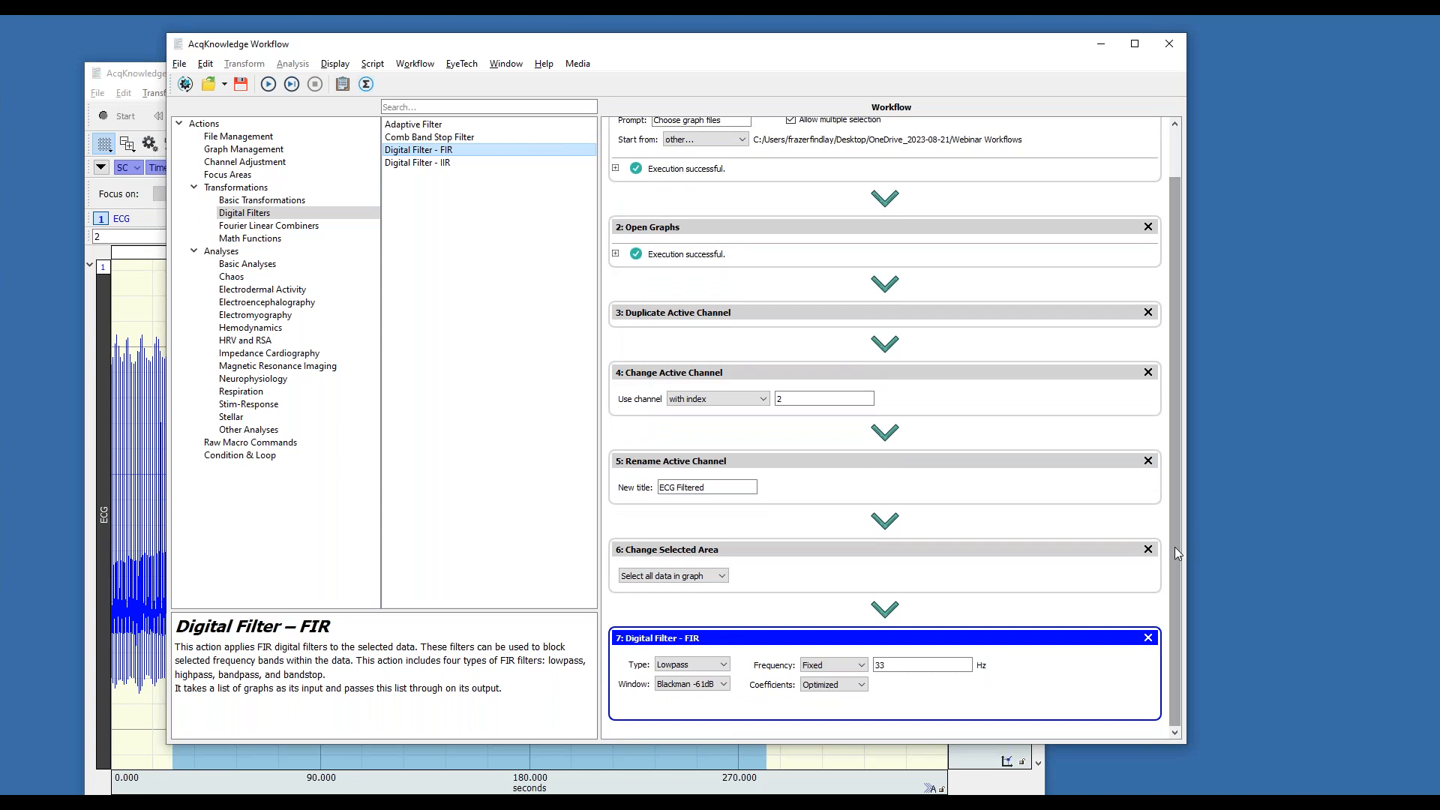
Close the open ECG graph, run the whole workflow on ECG LeadII_webinar2.acq and move the resulting graph into view
left_click(145, 84)
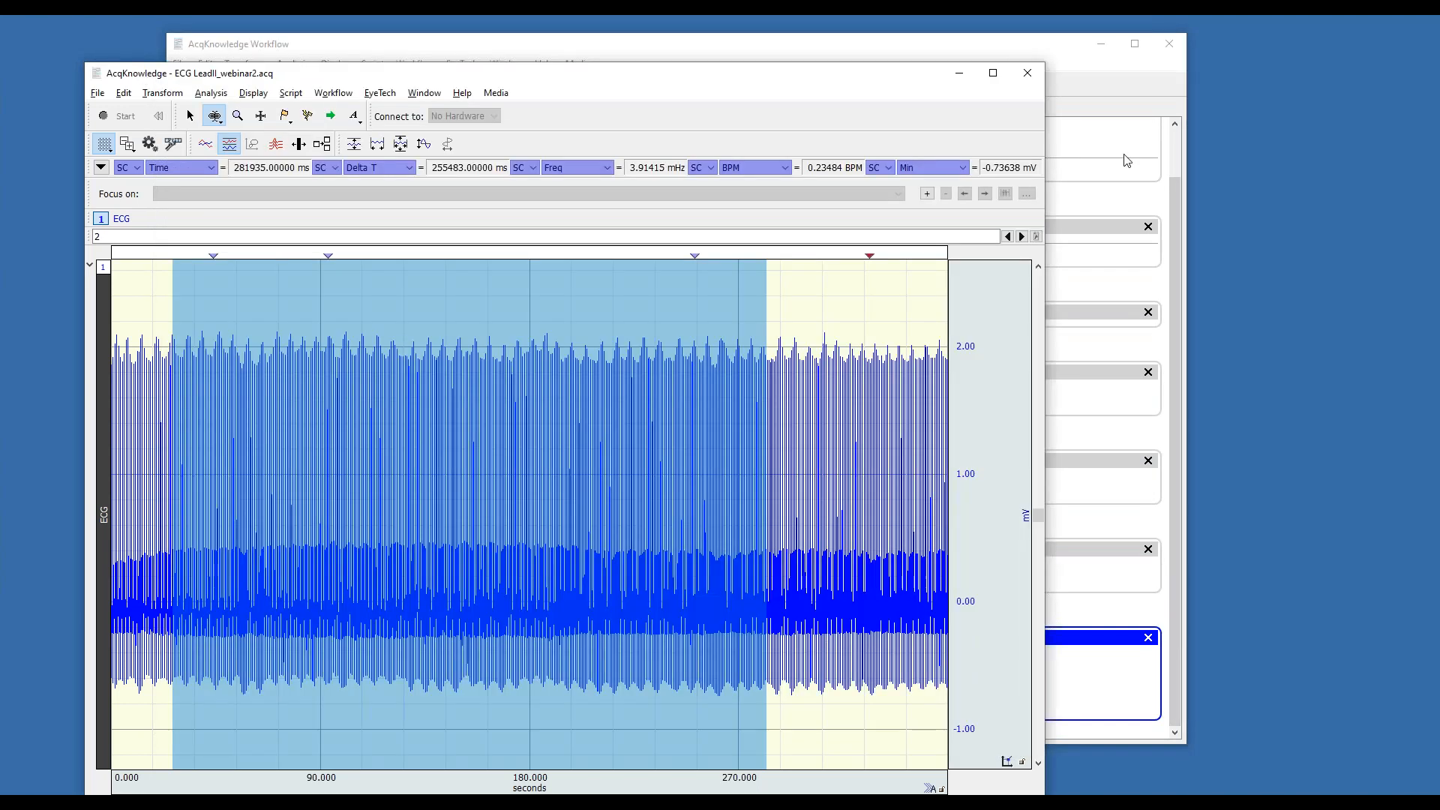
left_click(1033, 74)
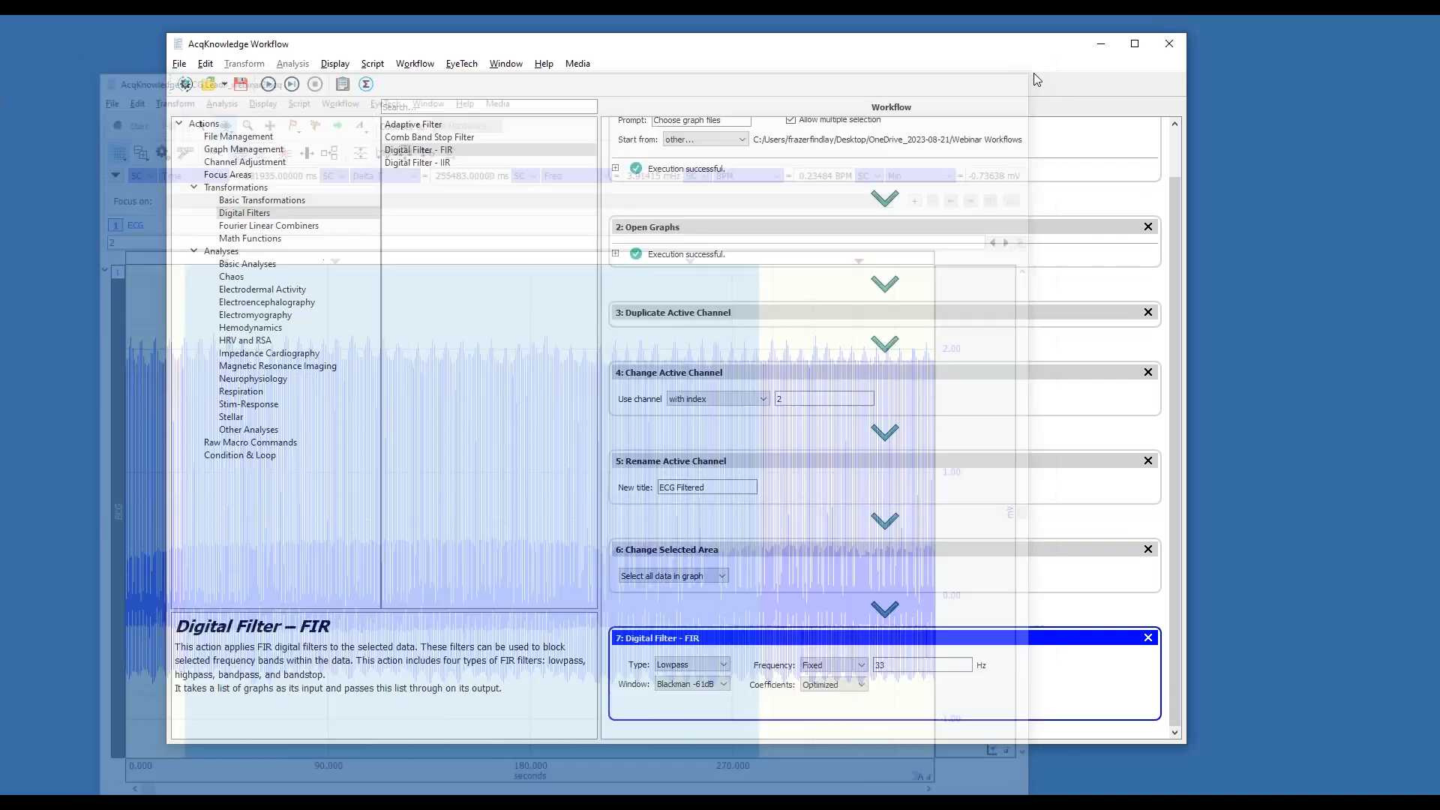
left_click(268, 84)
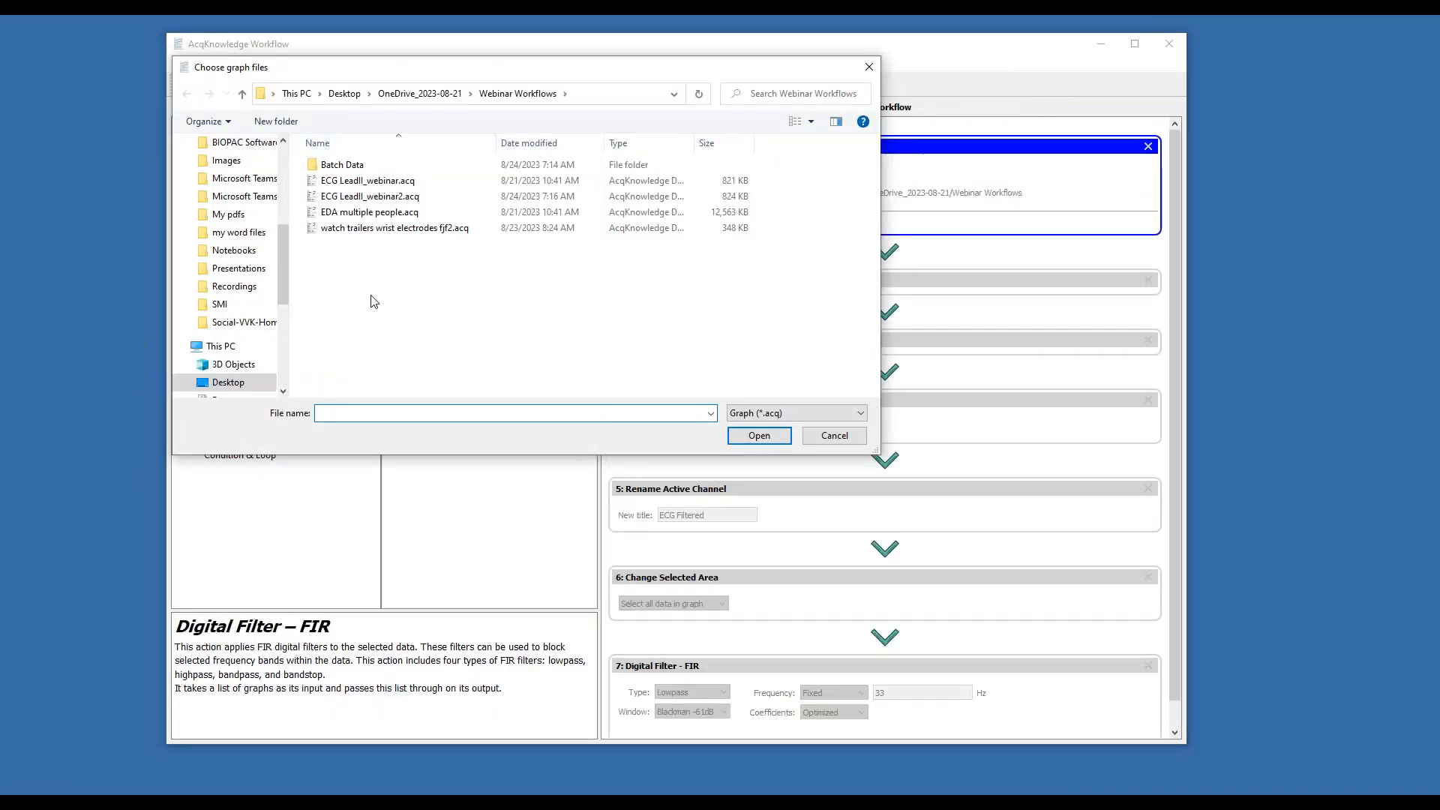
left_click(373, 198)
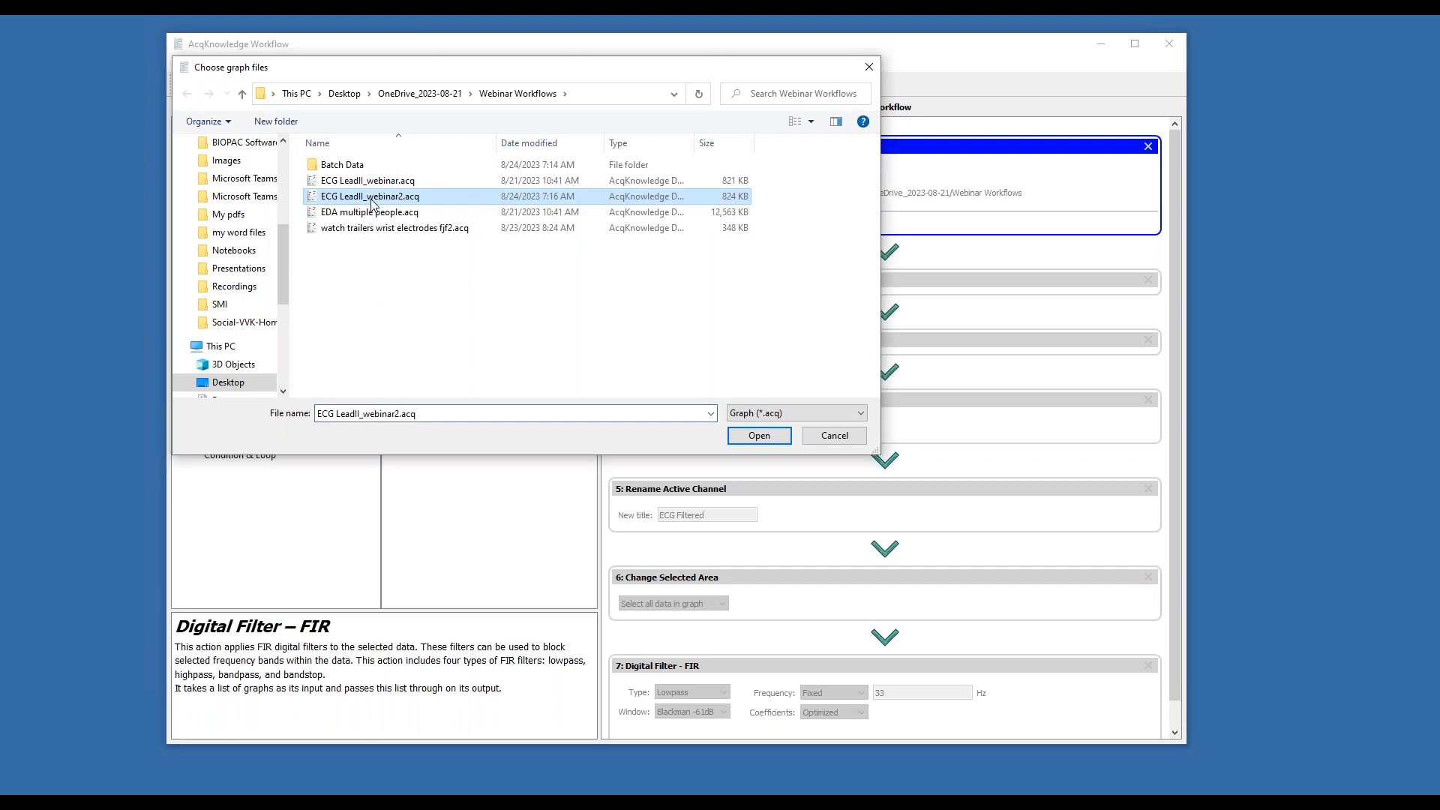
left_click(757, 437)
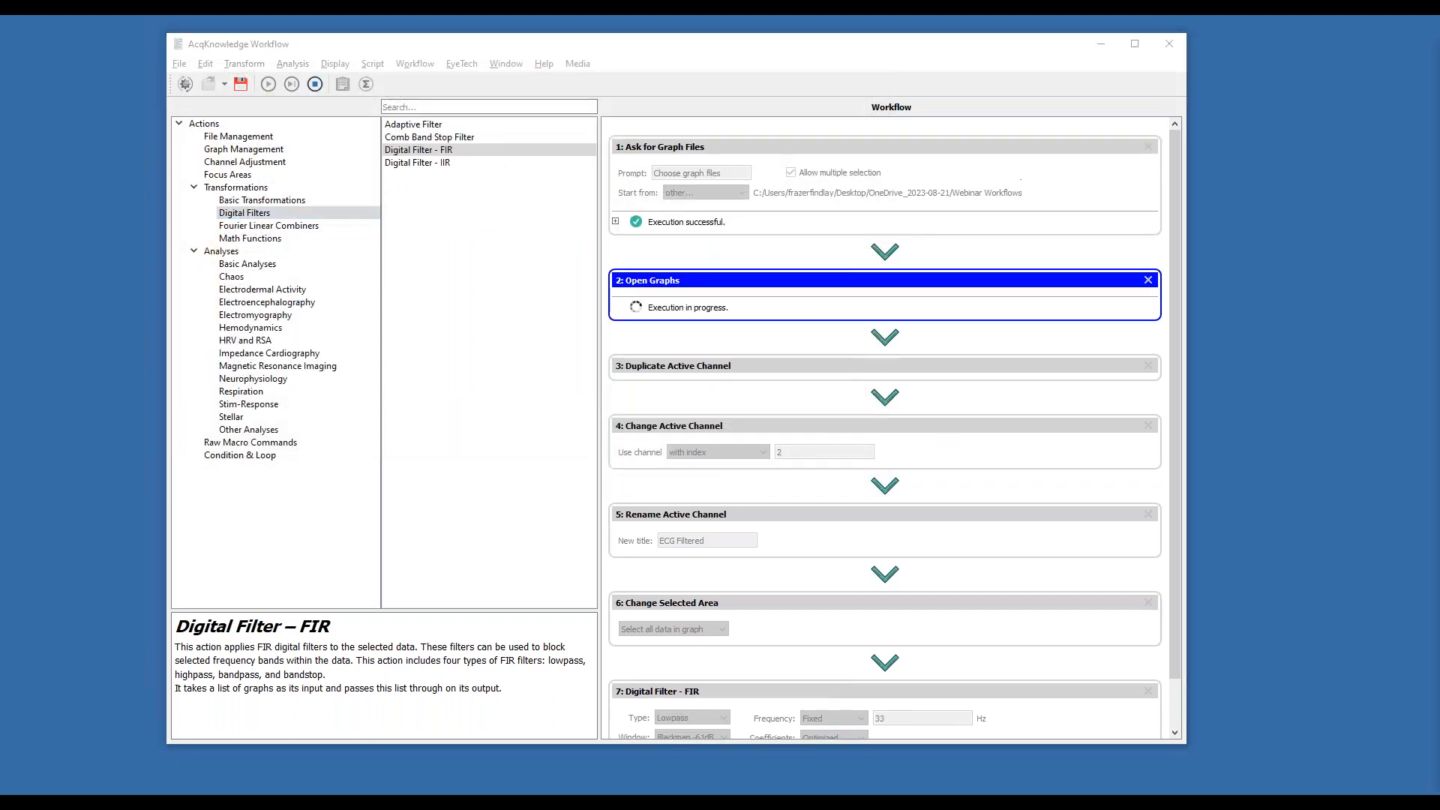
left_click_drag(1439, 67, 501, 34)
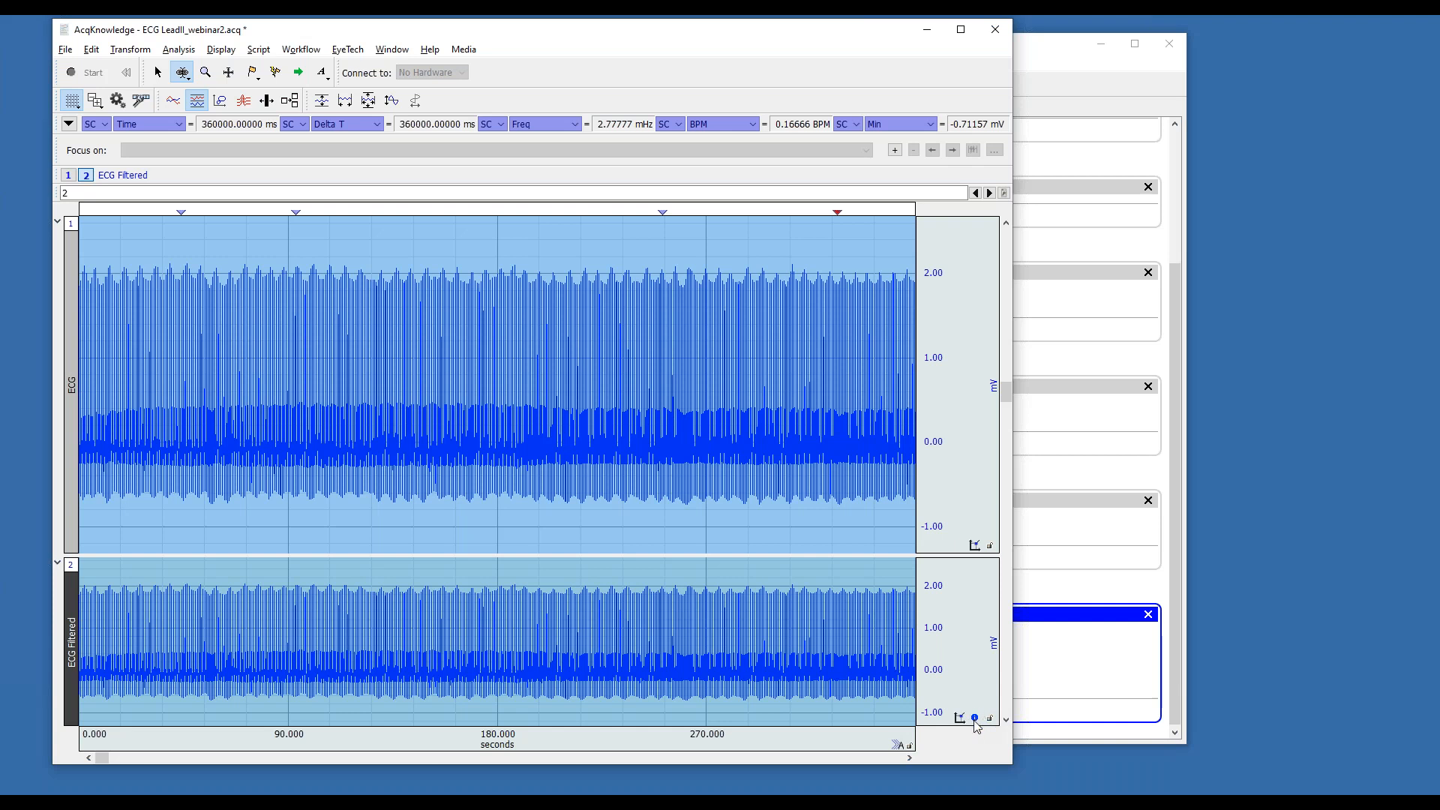
Examine the modification history of the ECG Filtered channel, then close the graph without saving changes
mouse_move(978, 721)
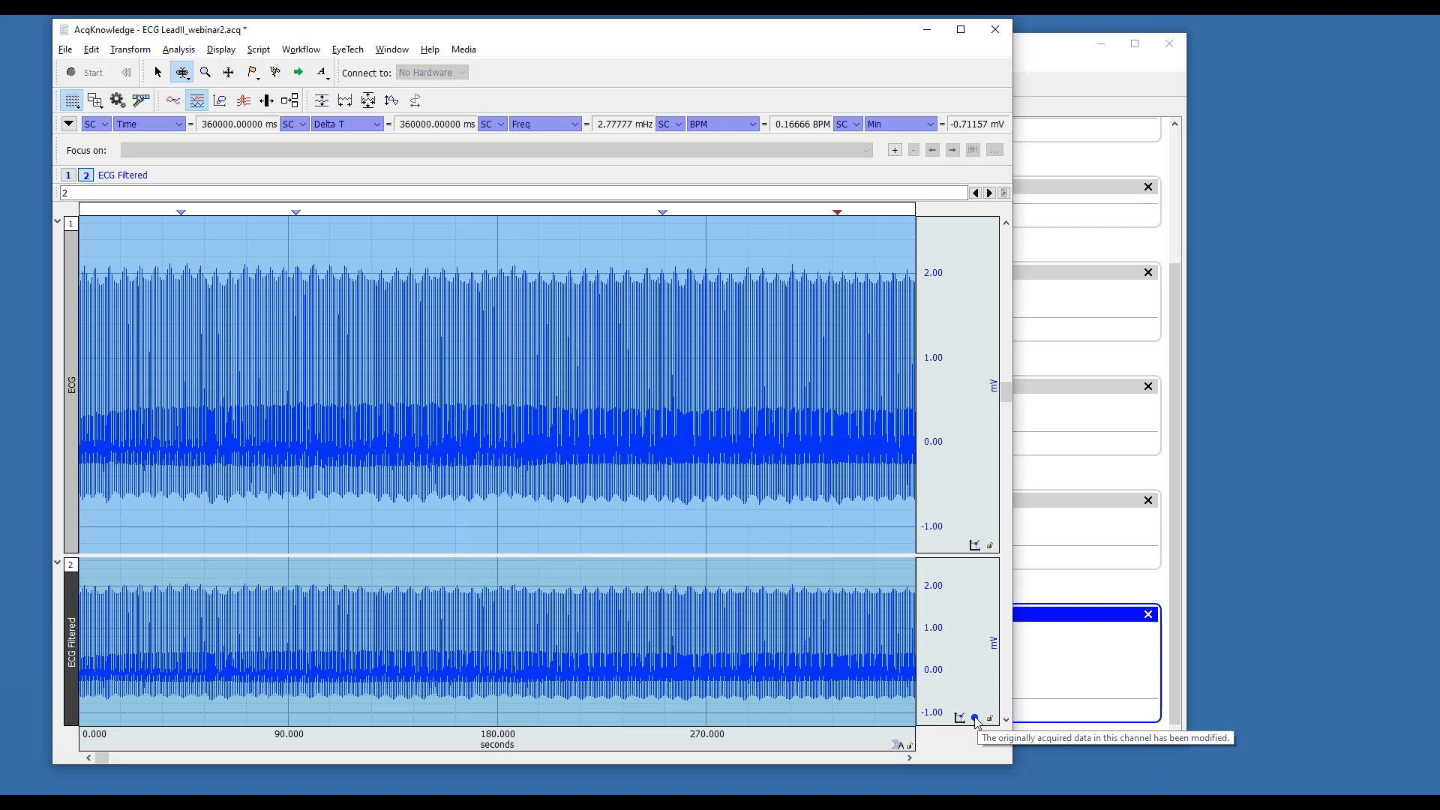
left_click(975, 719)
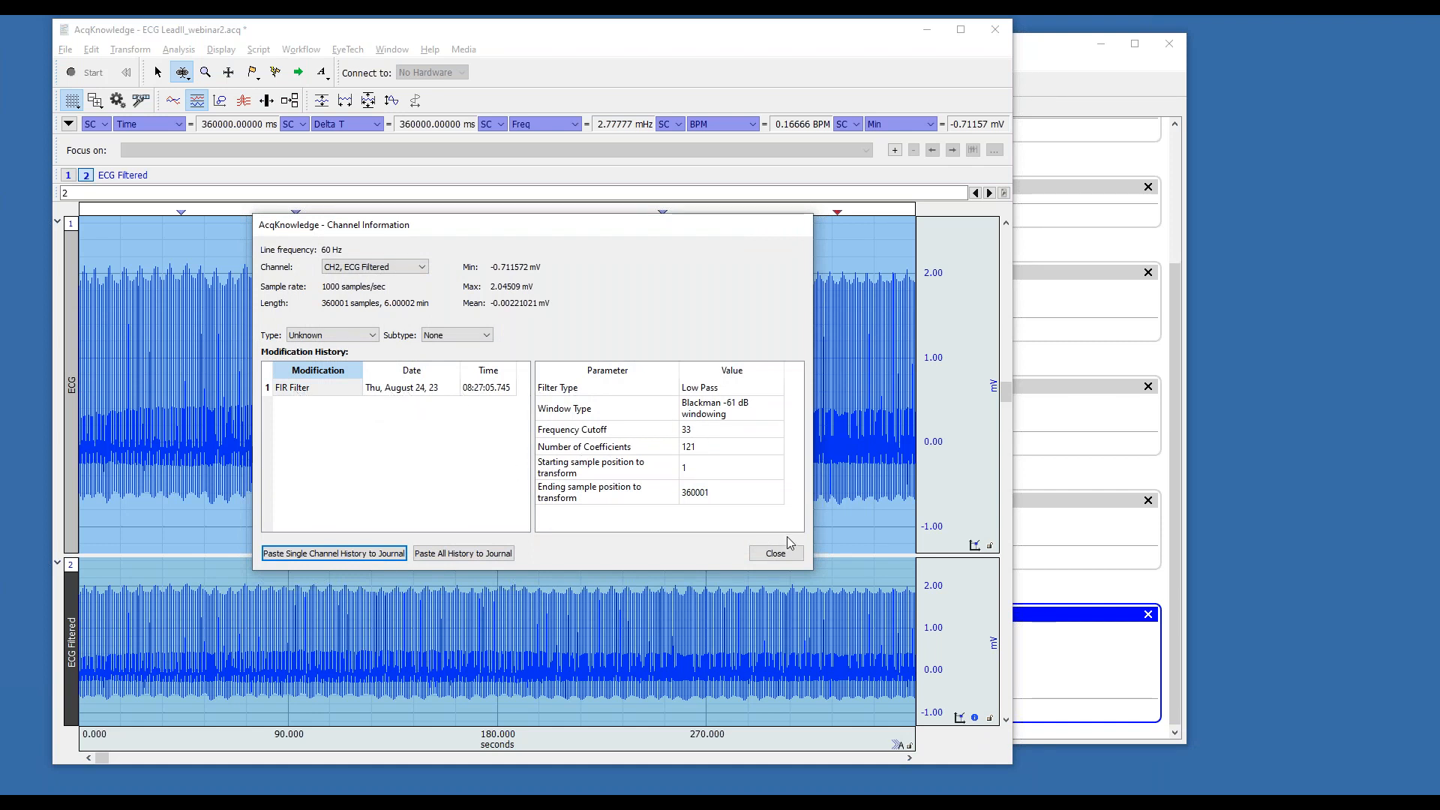
left_click(775, 553)
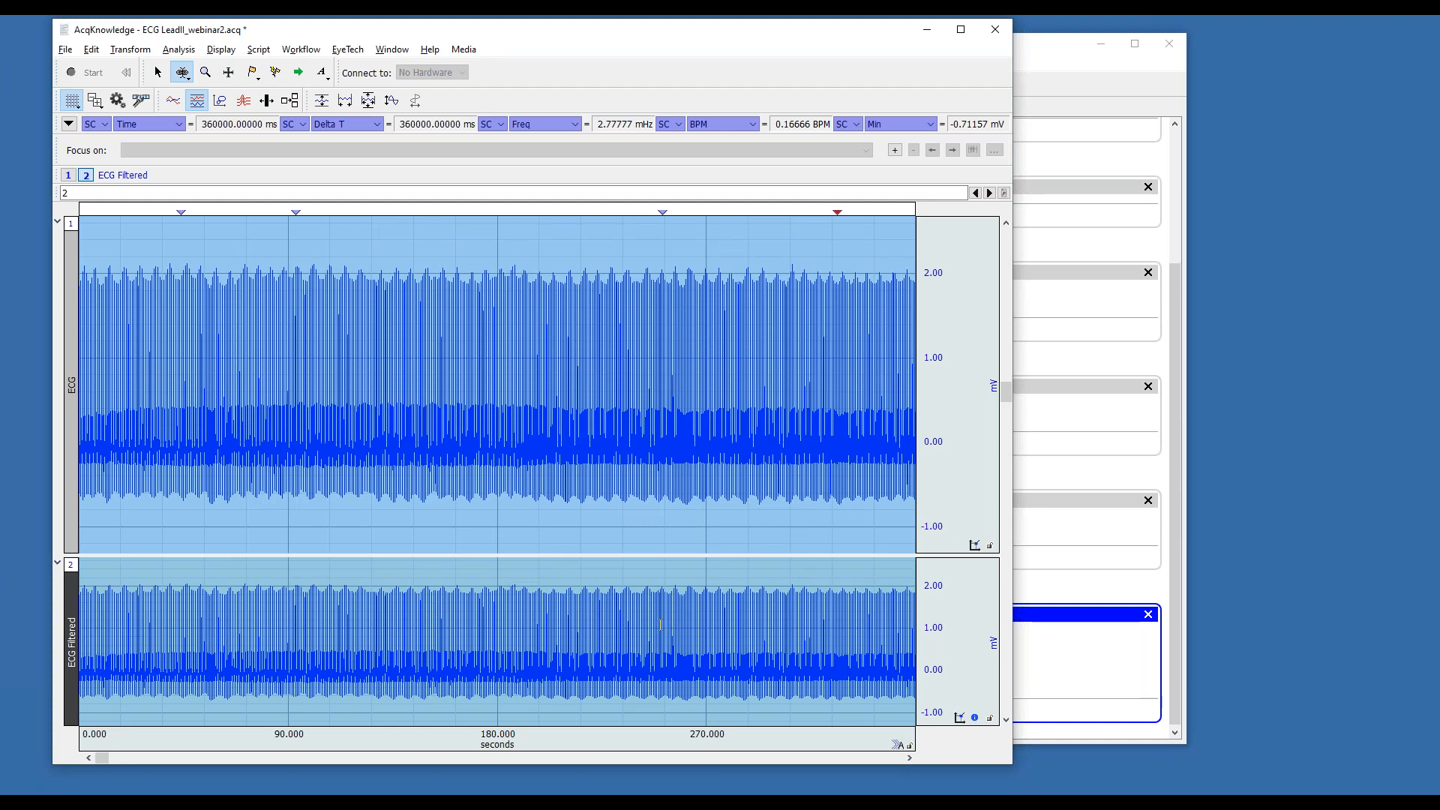
left_click(1000, 36)
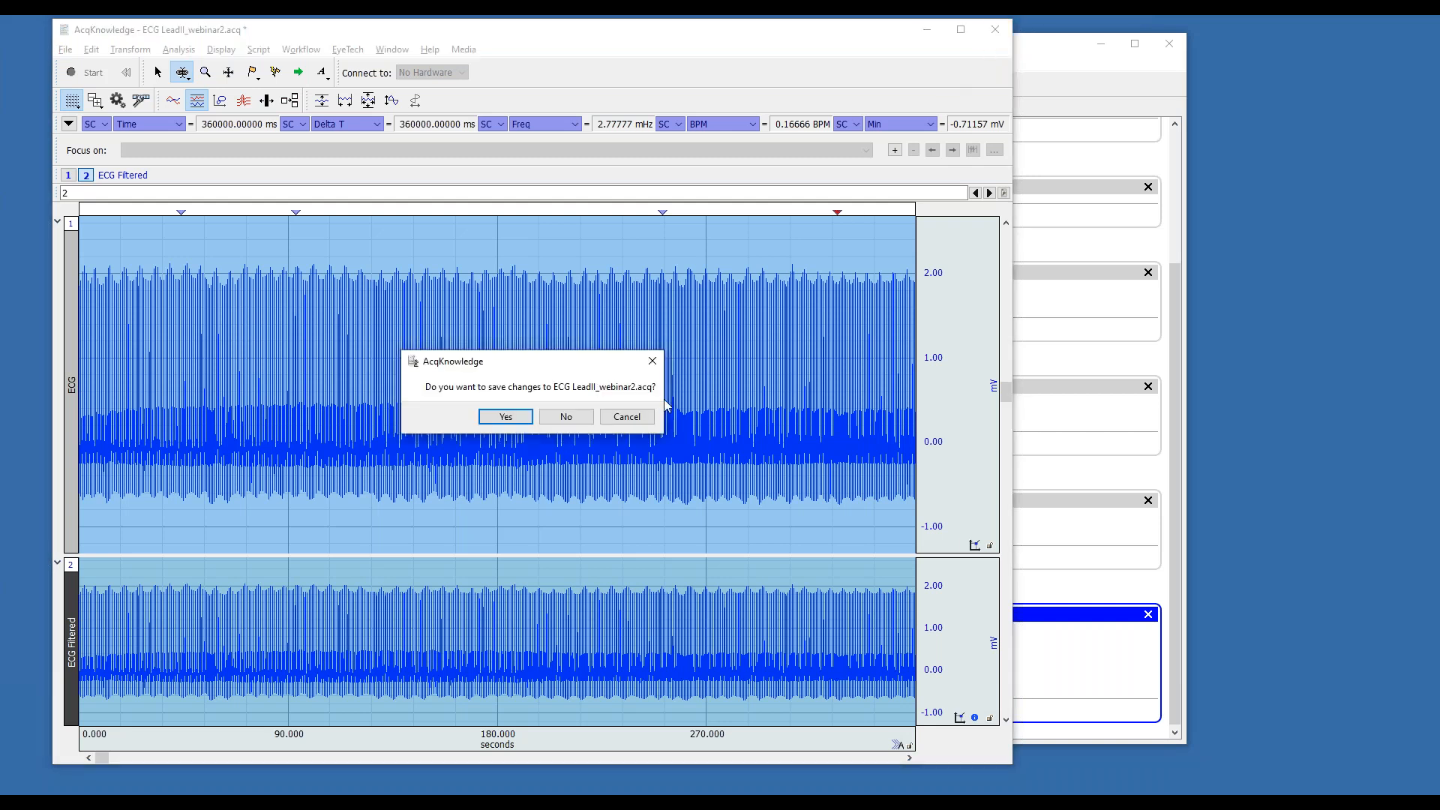
left_click(567, 417)
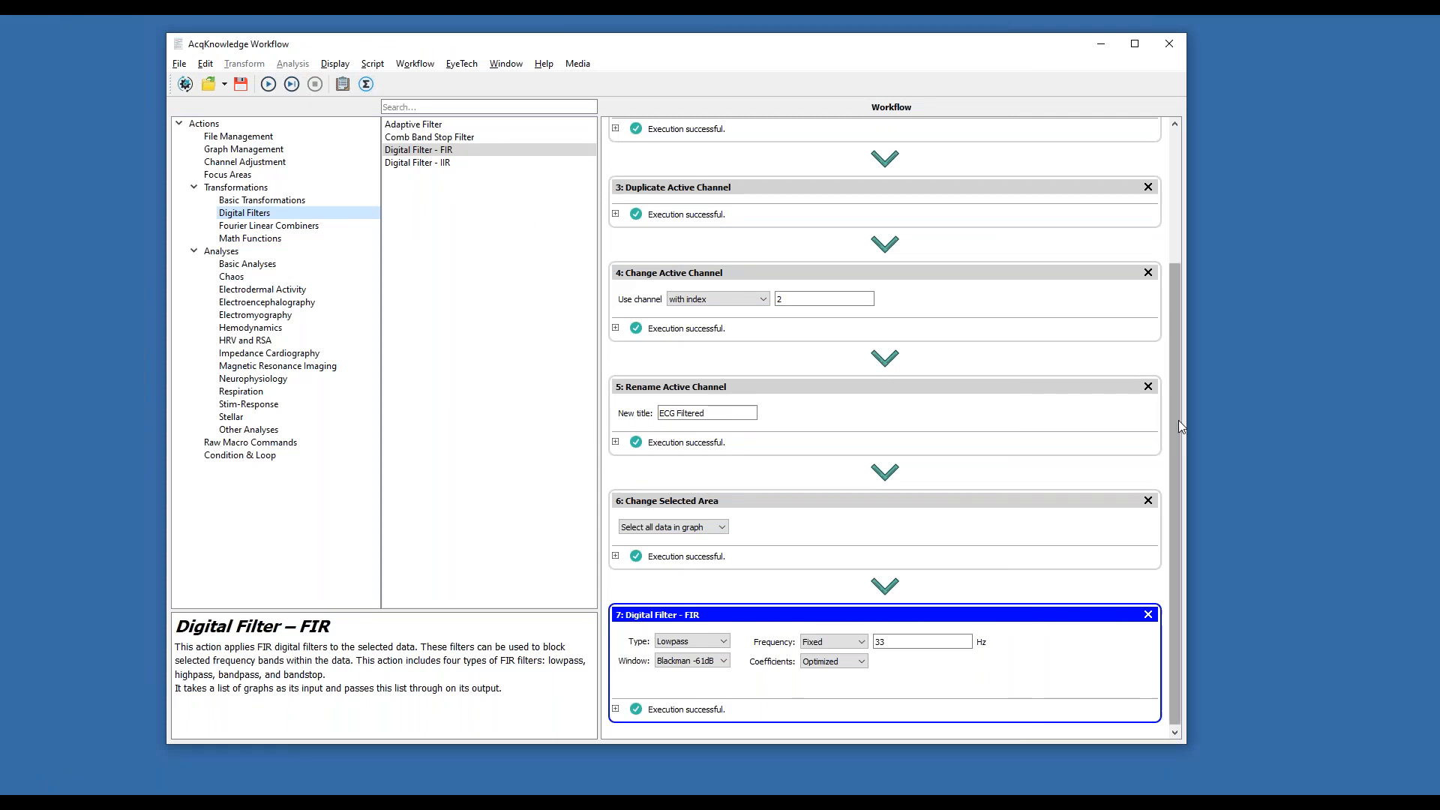
Search all workflow actions for "find" and append a Find Rate action that extracts Rate (BPM)
scroll(1178, 420, "down", 1)
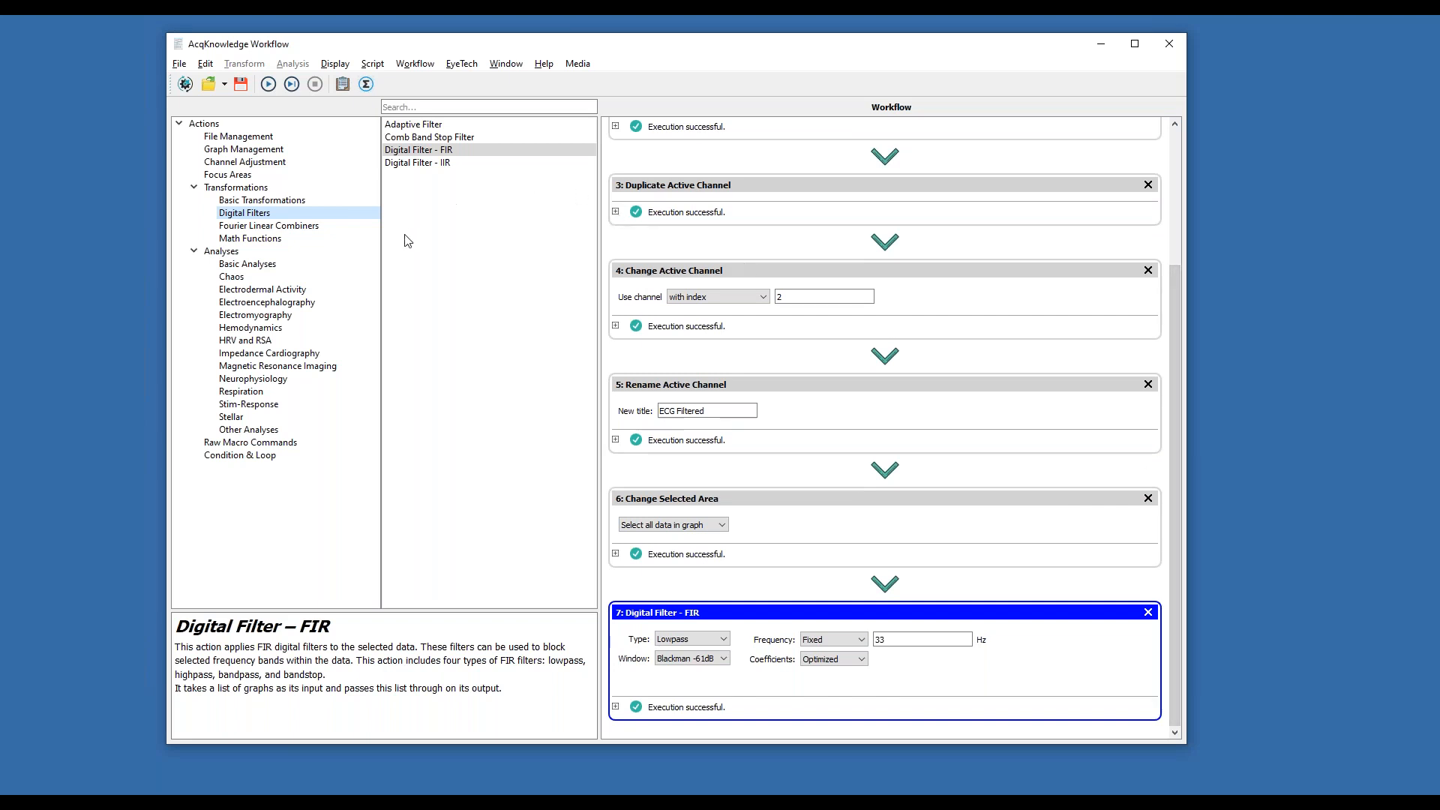
left_click(236, 253)
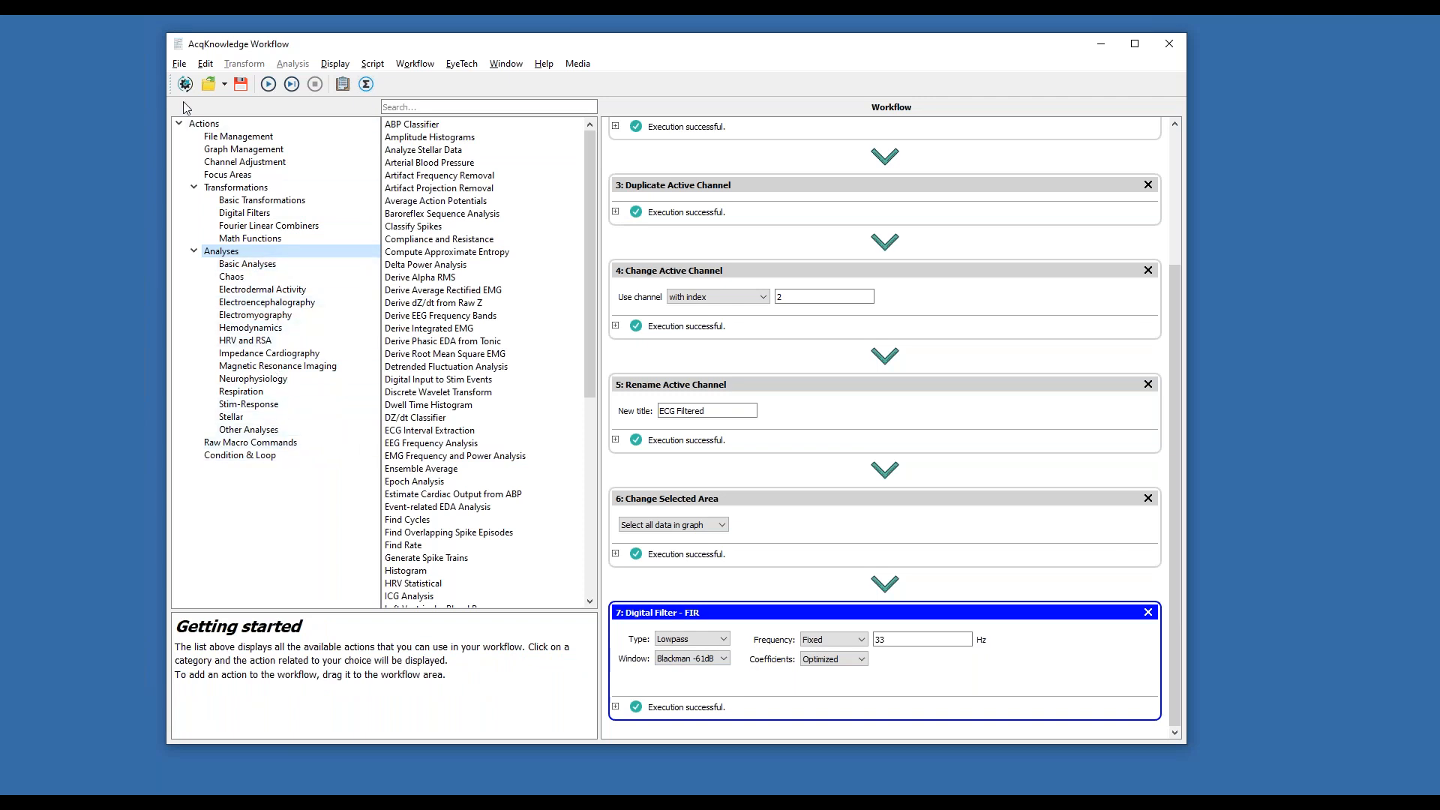
left_click(206, 123)
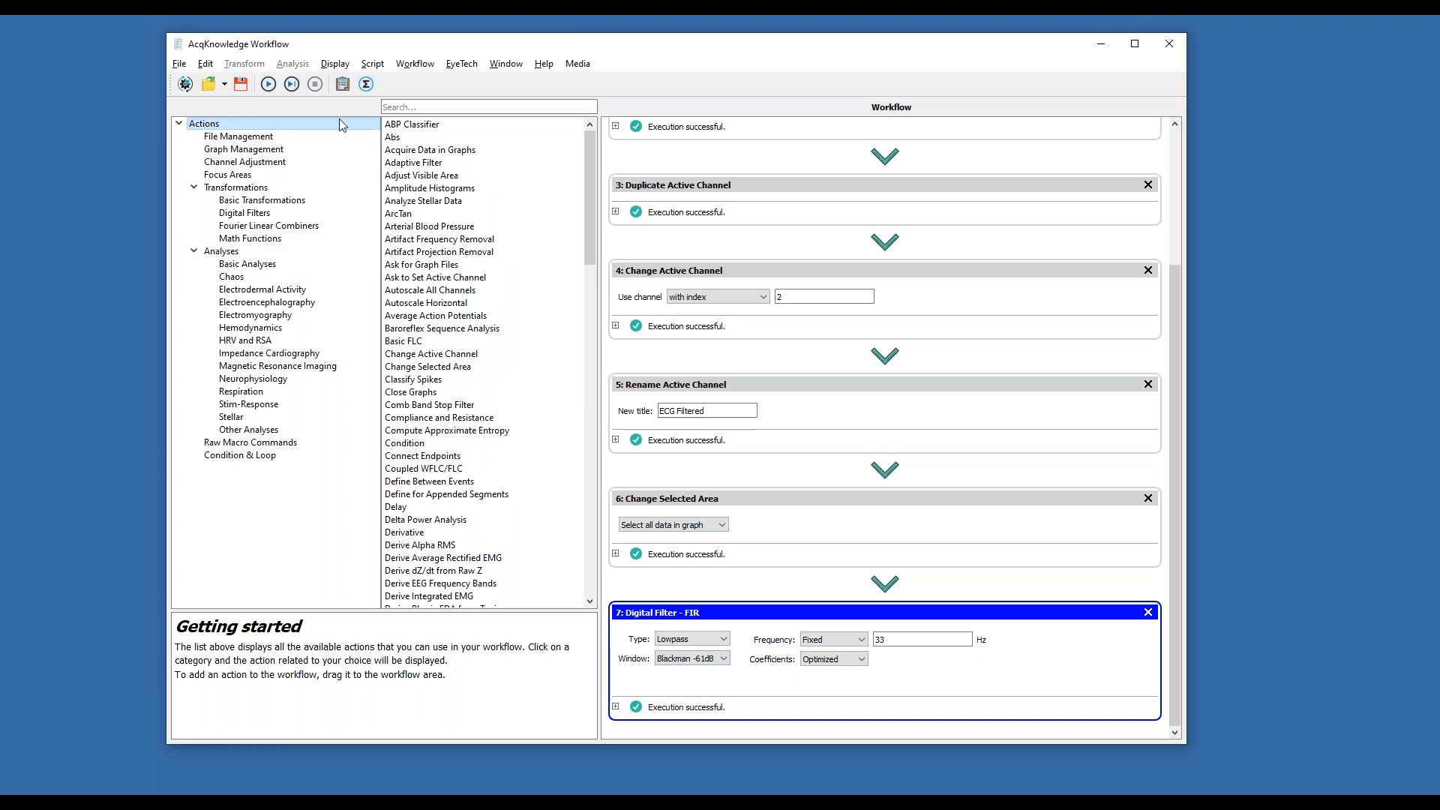
left_click(418, 105)
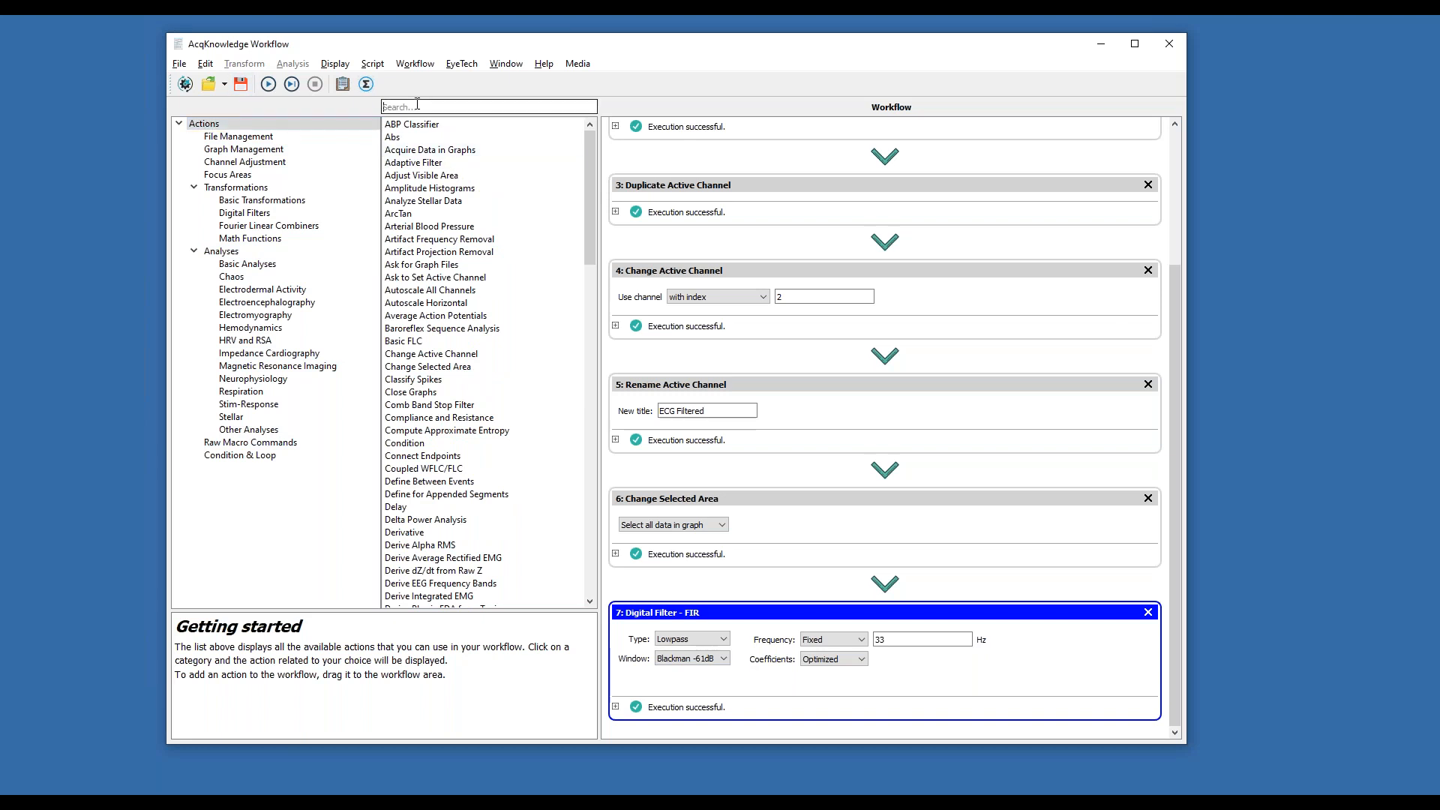
type("find")
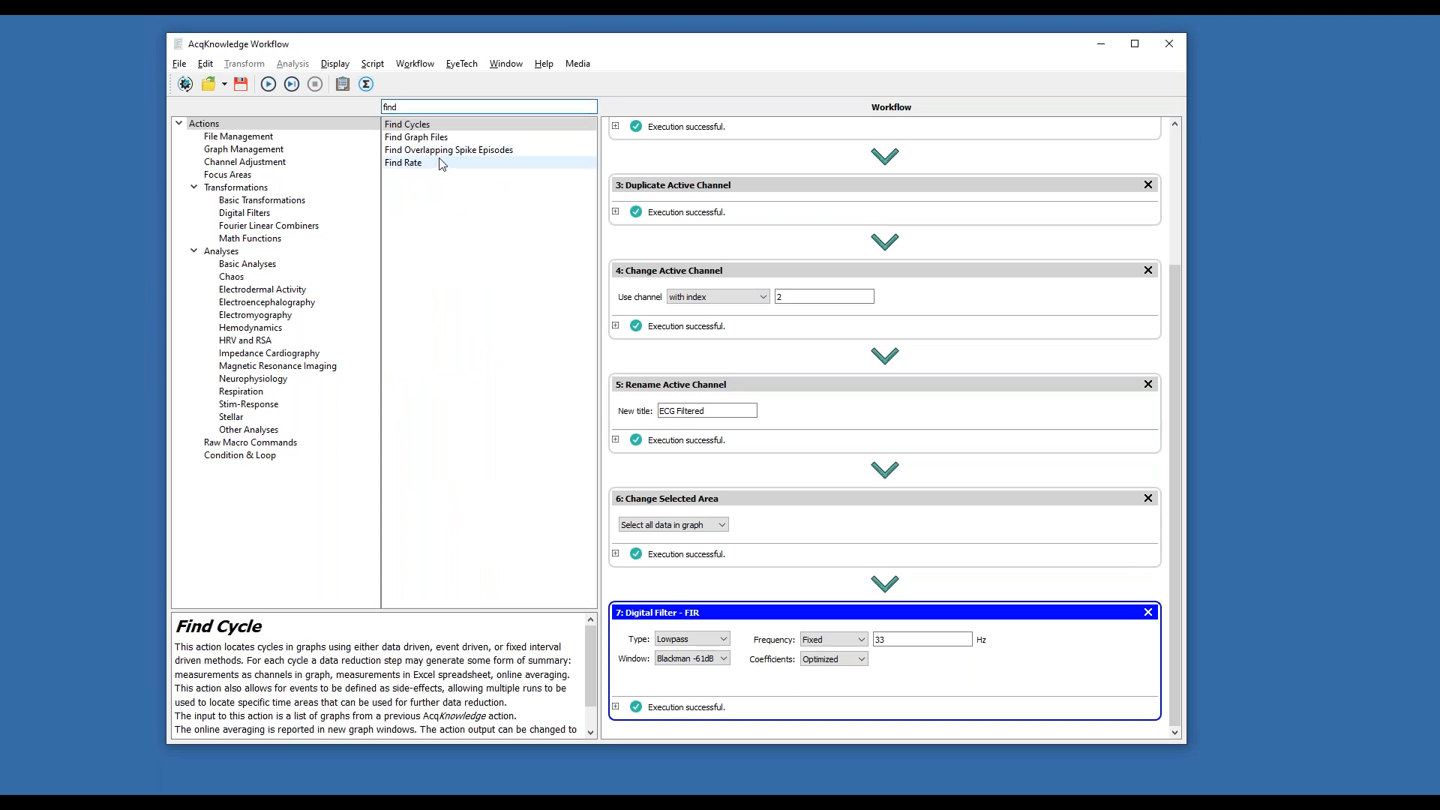
left_click_drag(427, 170, 716, 732)
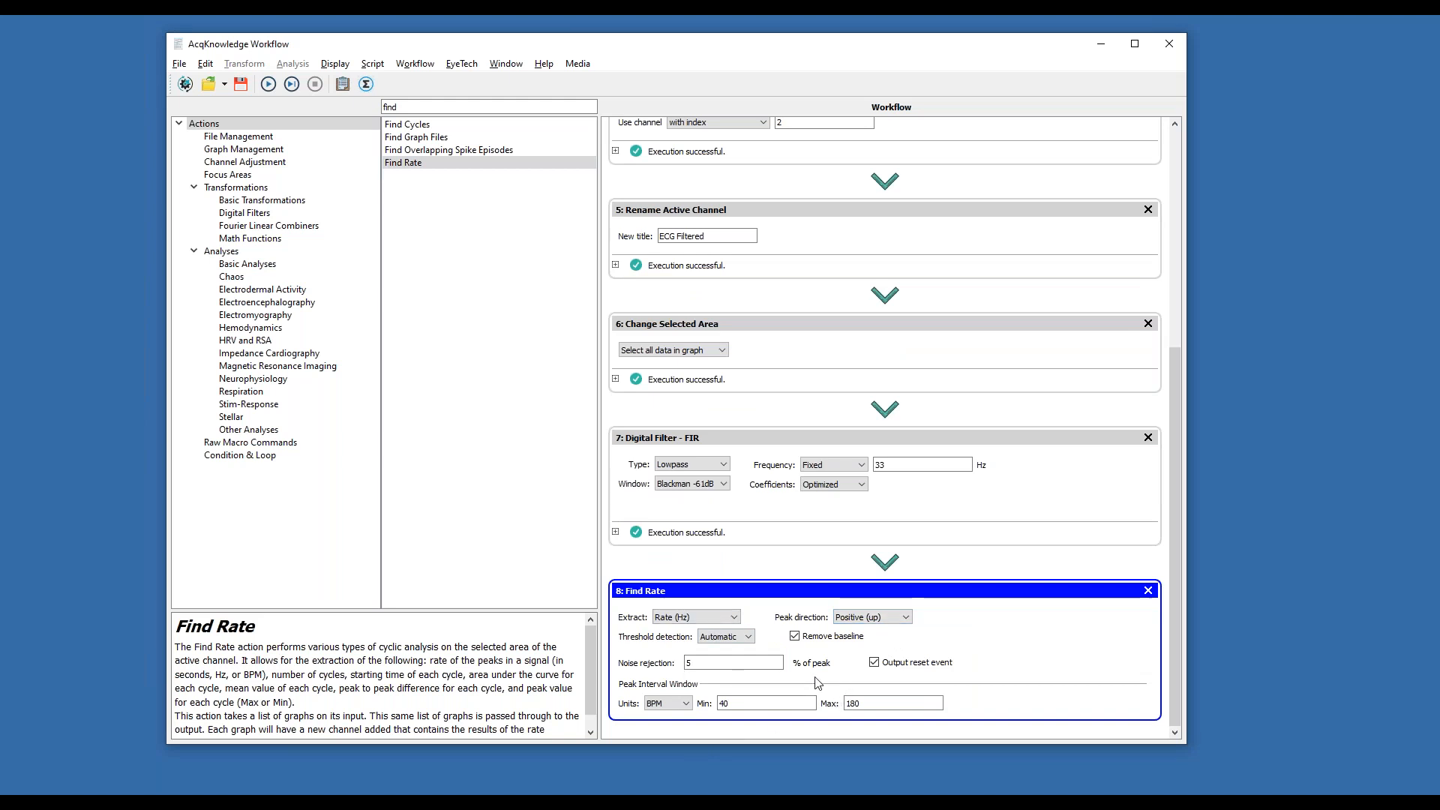
left_click(684, 618)
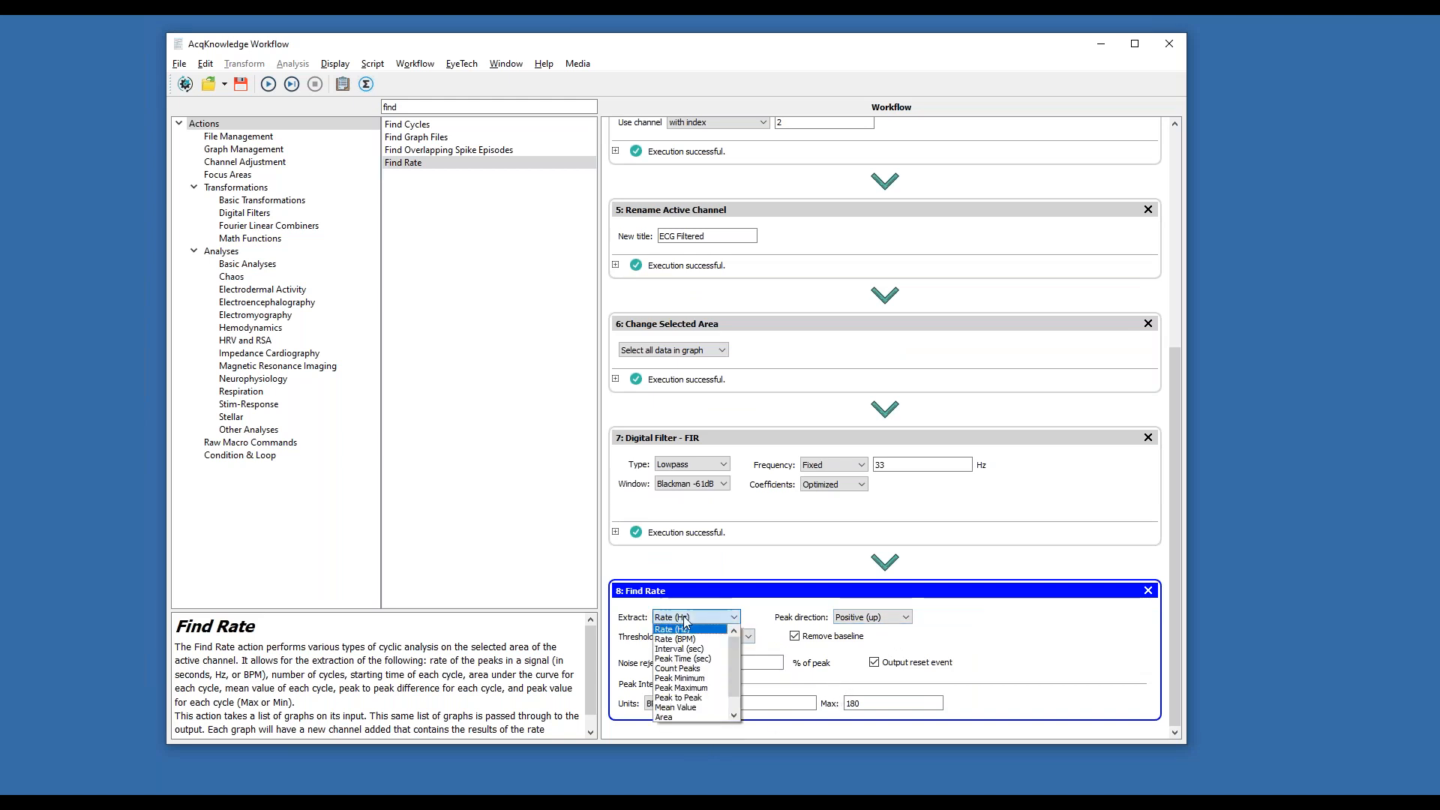
left_click(684, 639)
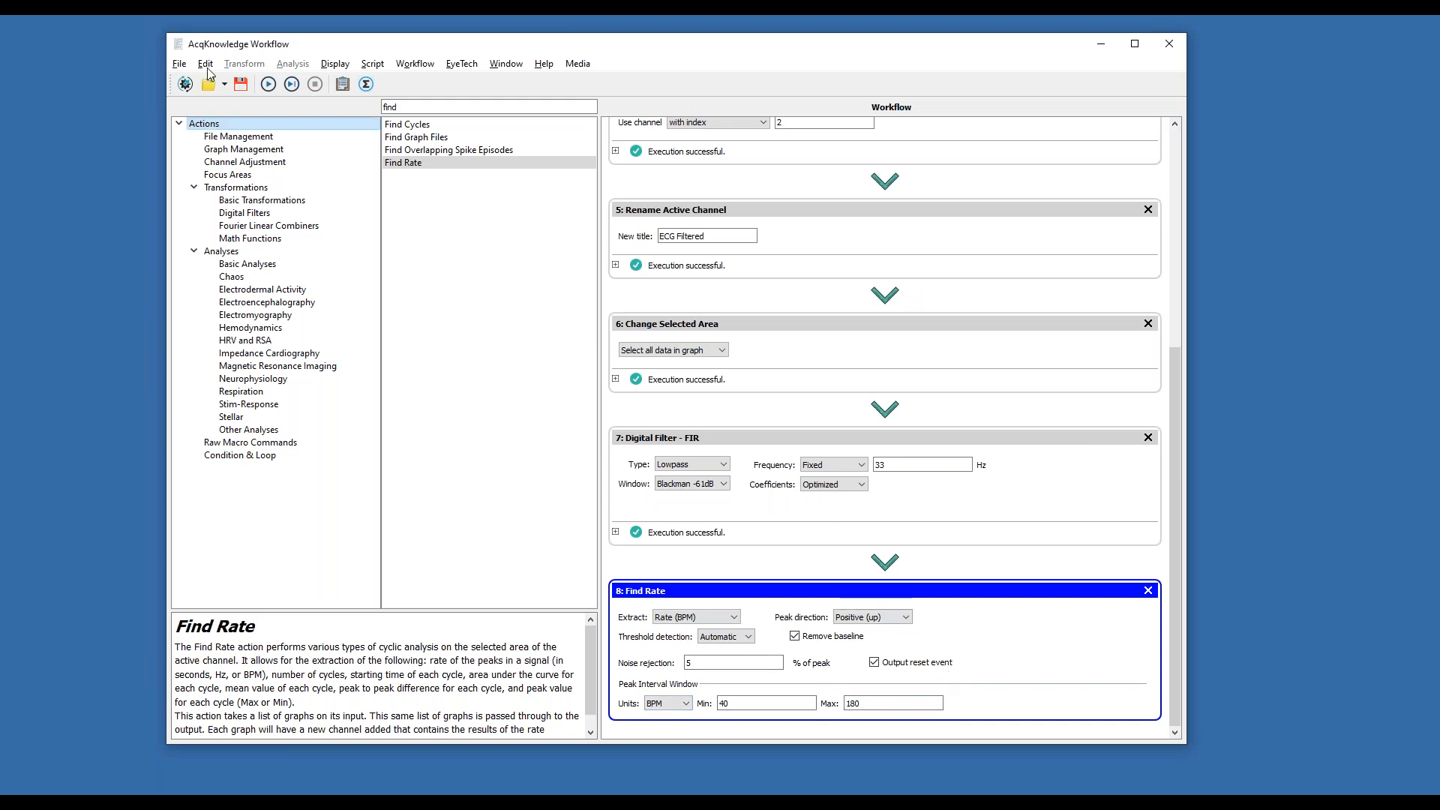
Run the extended workflow on ECG LeadII_webinar2.acq and rearrange the windows to show the resulting graph with its rate channel
left_click(269, 87)
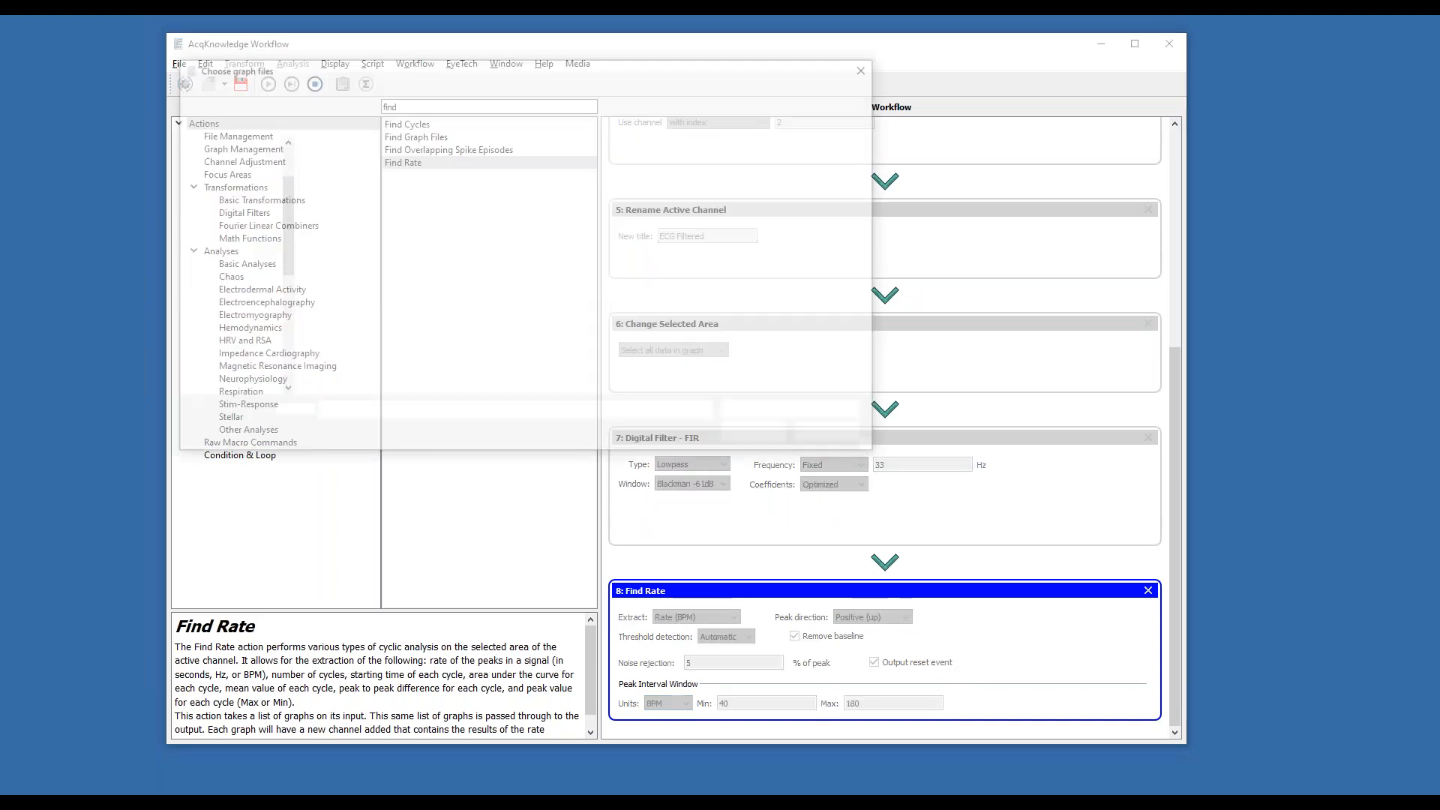
double_click(366, 198)
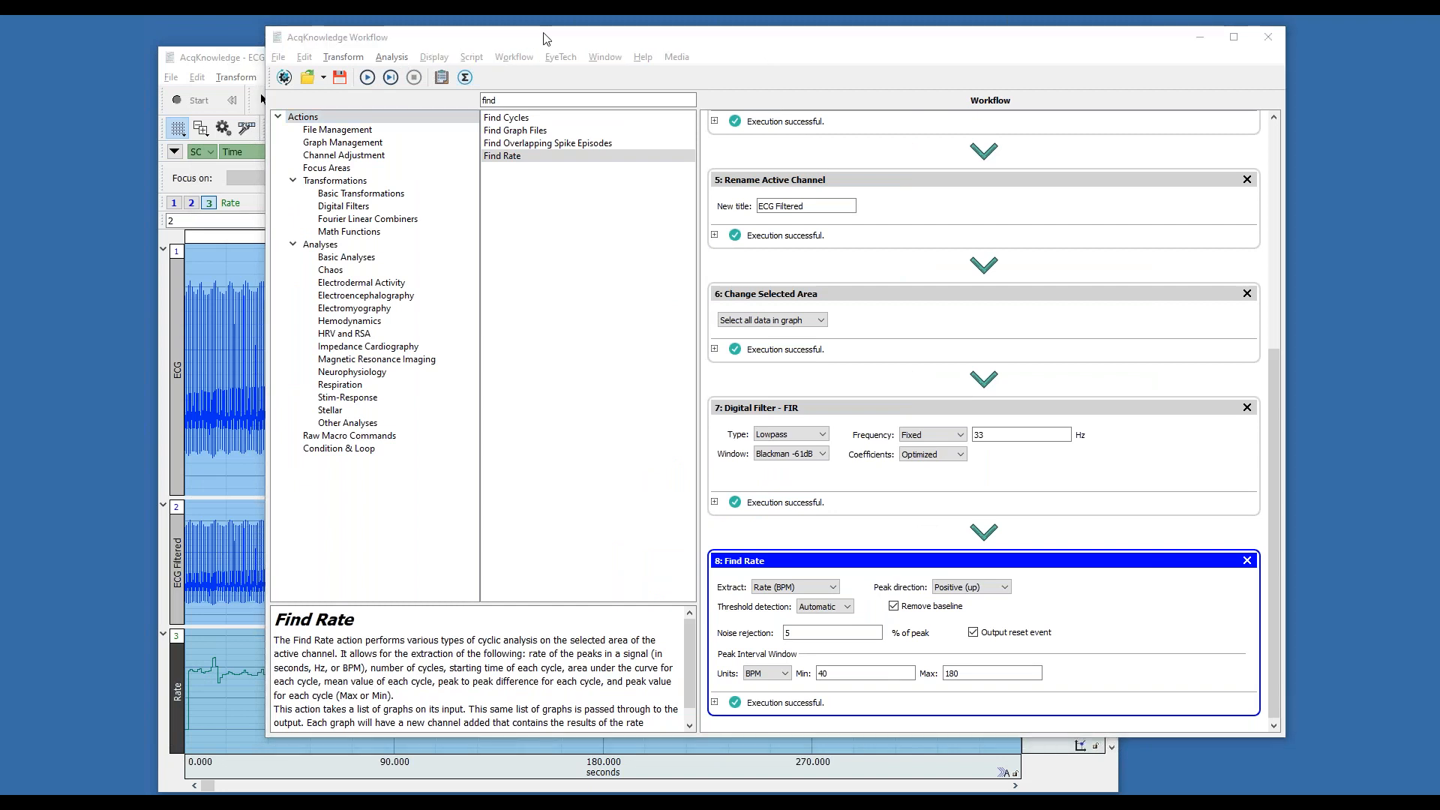
left_click_drag(545, 38, 674, 40)
left_click_drag(373, 60, 215, 44)
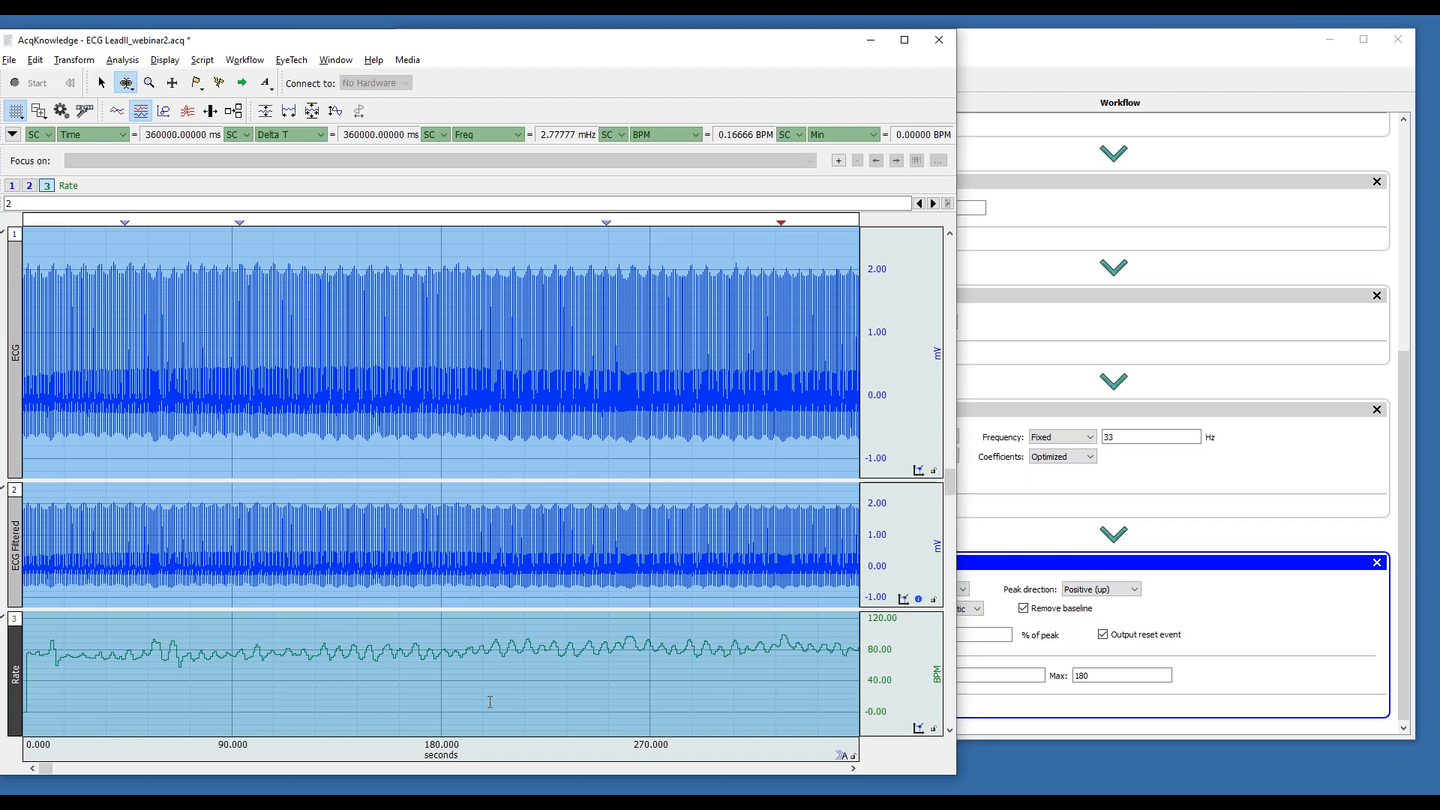
Close the ECG graph with the extracted rate channel without saving changes and reposition the Workflow window
left_click(992, 63)
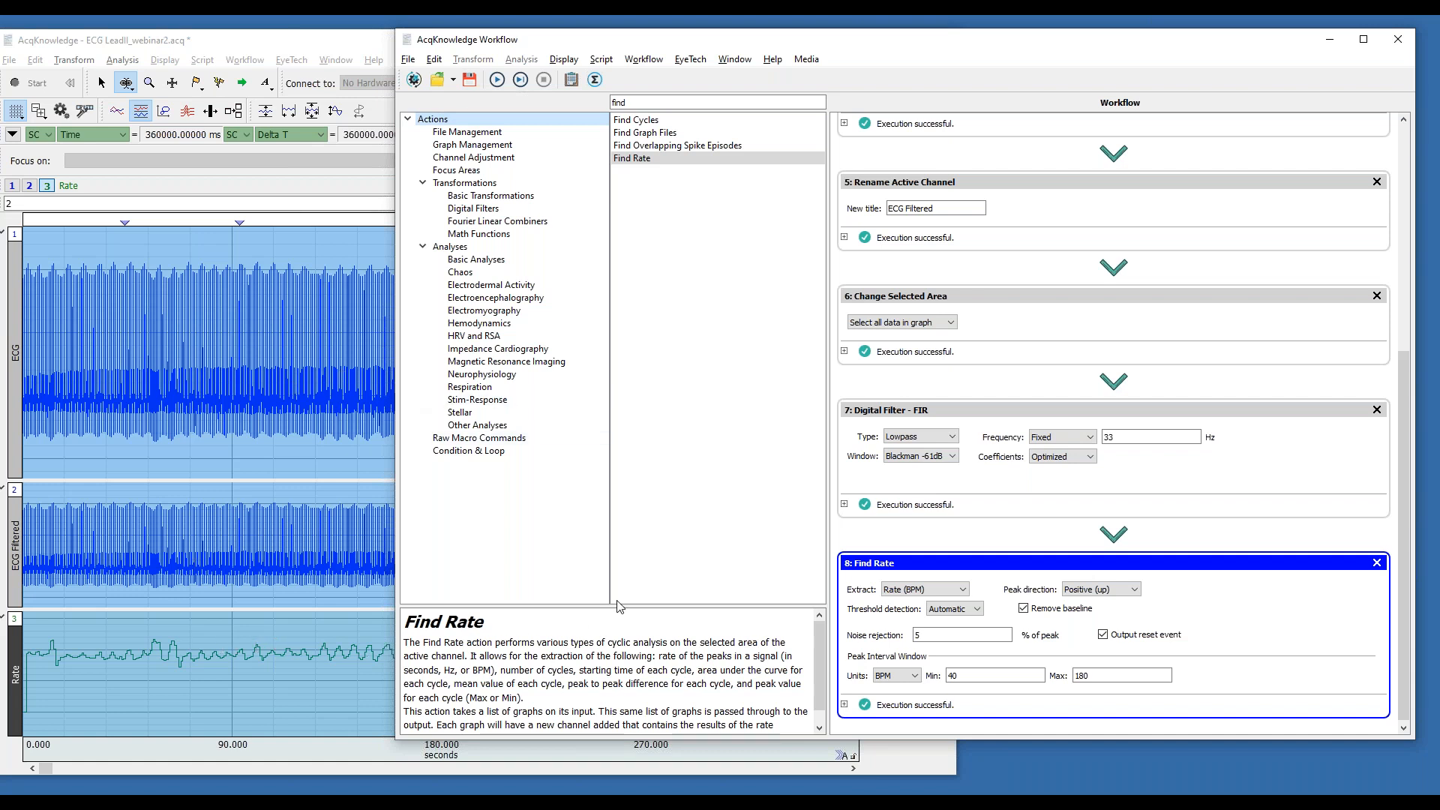
left_click(249, 45)
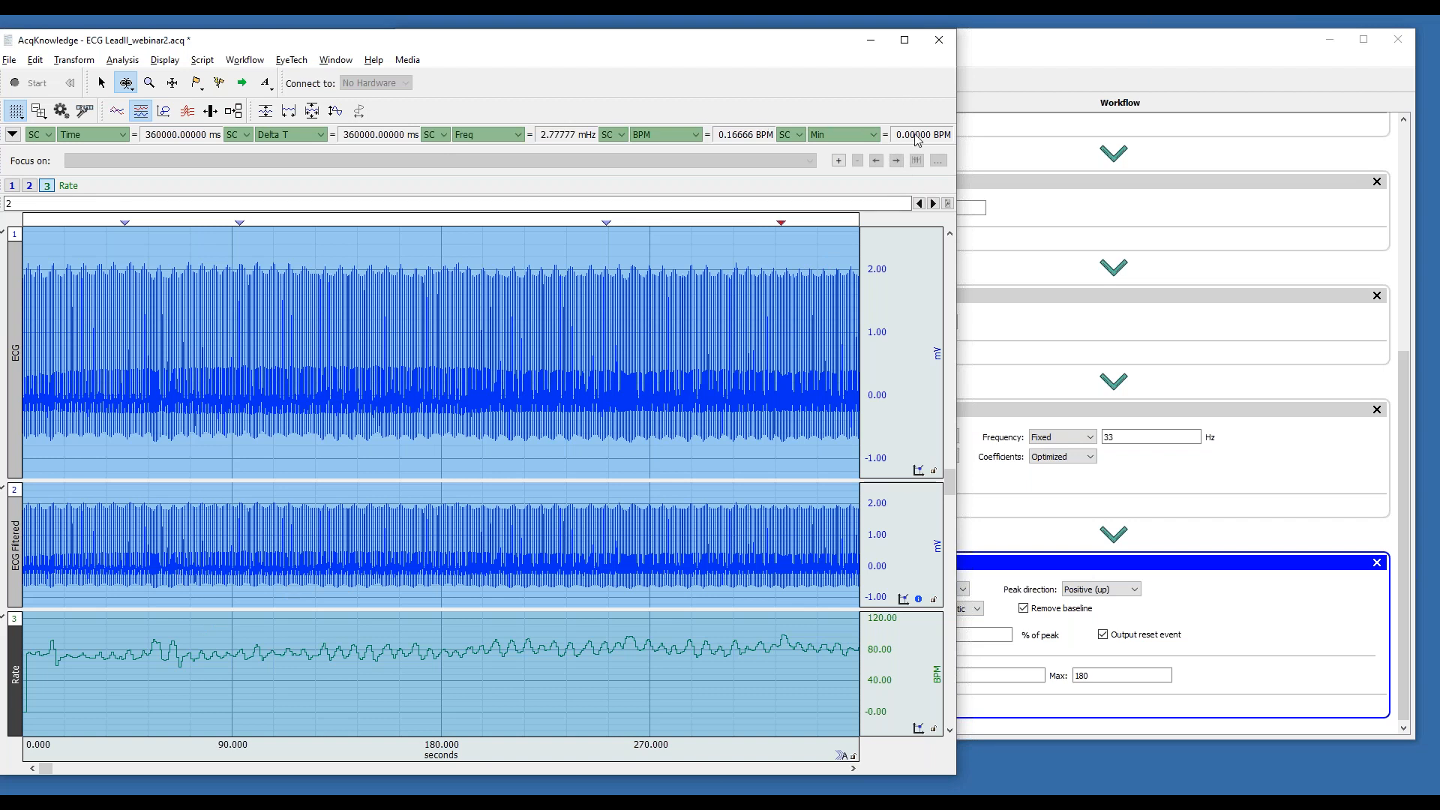
left_click(939, 44)
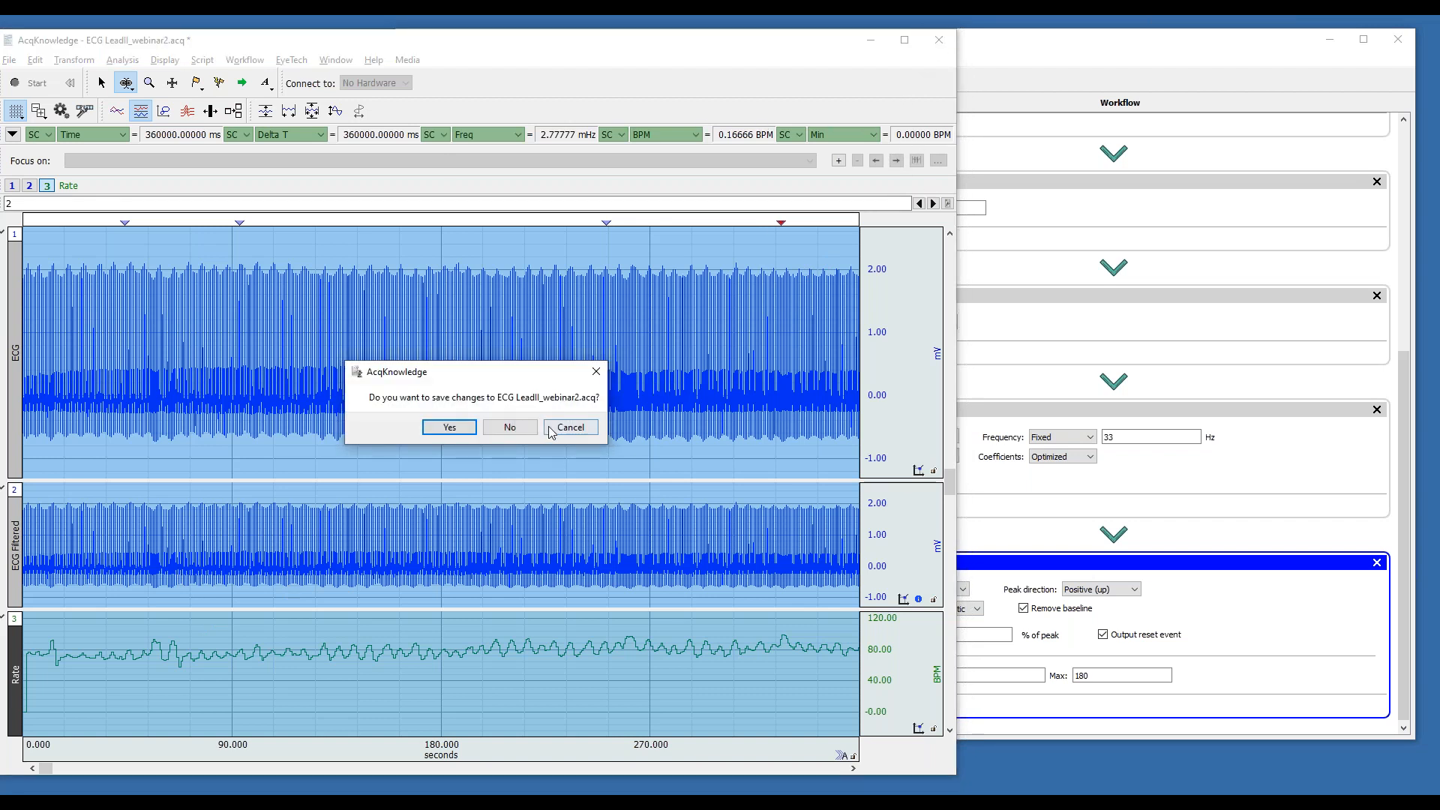
left_click(511, 427)
left_click_drag(912, 46, 684, 44)
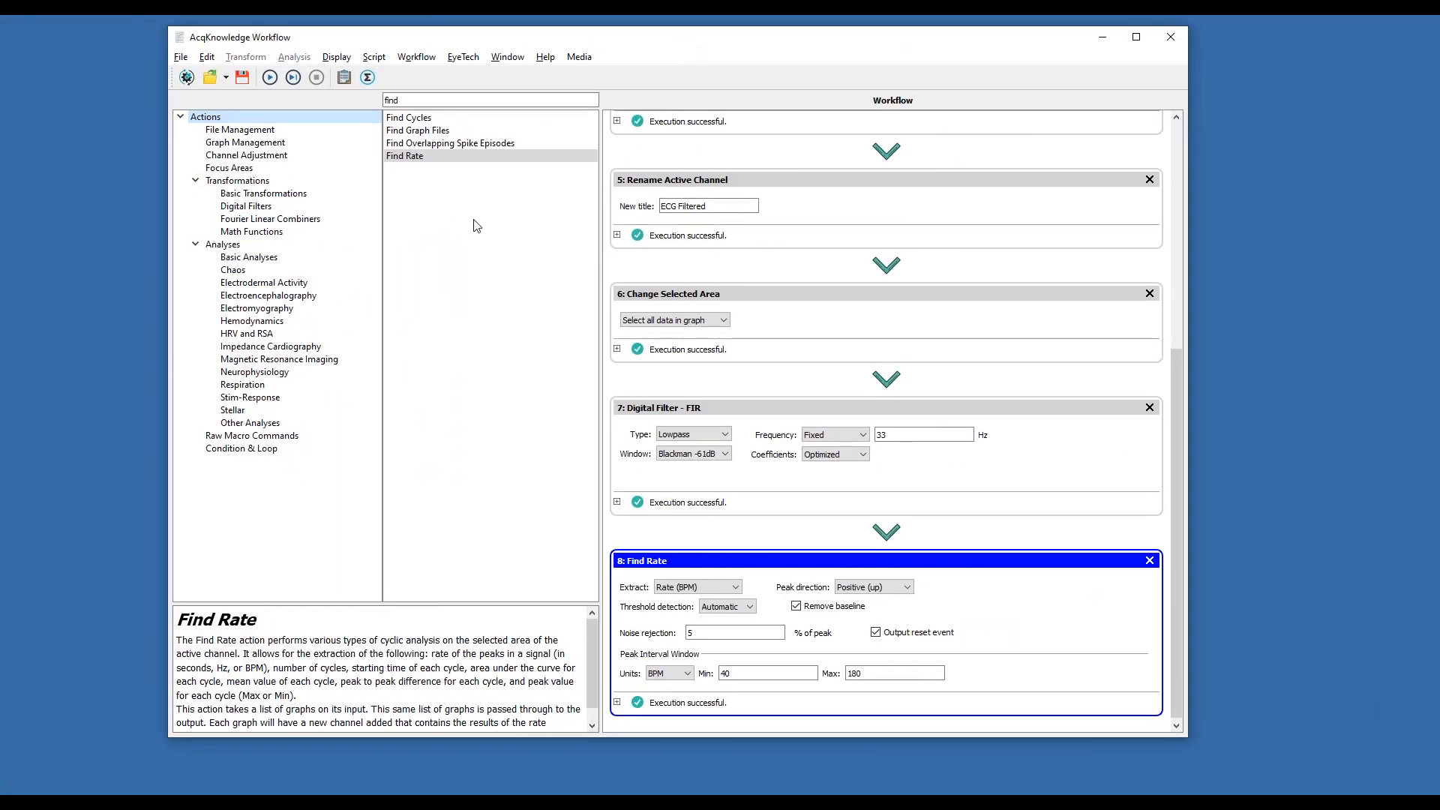
Clear the action search, browse all Analyses actions and append an Epoch Analysis action after Find Rate
left_click(226, 244)
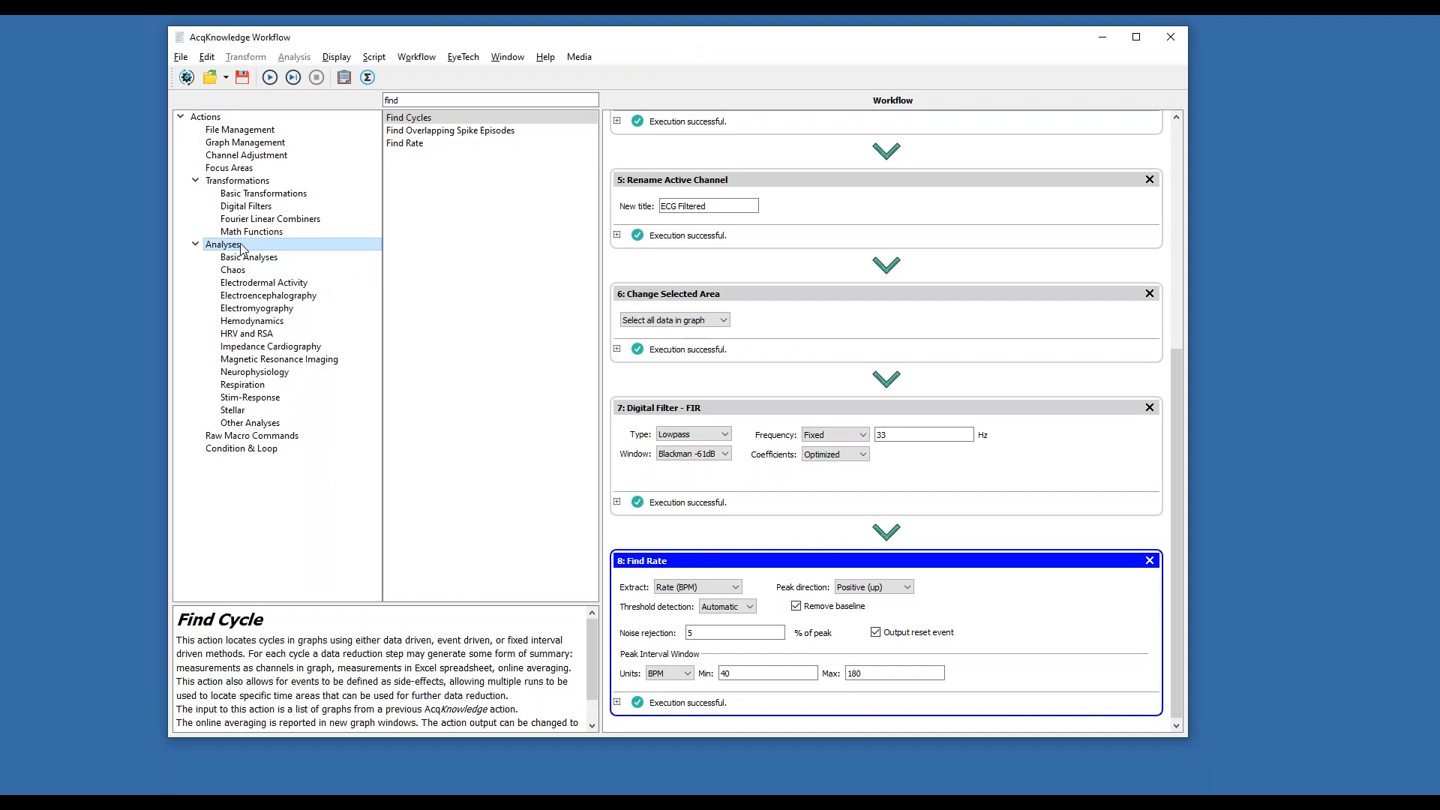
double_click(402, 99)
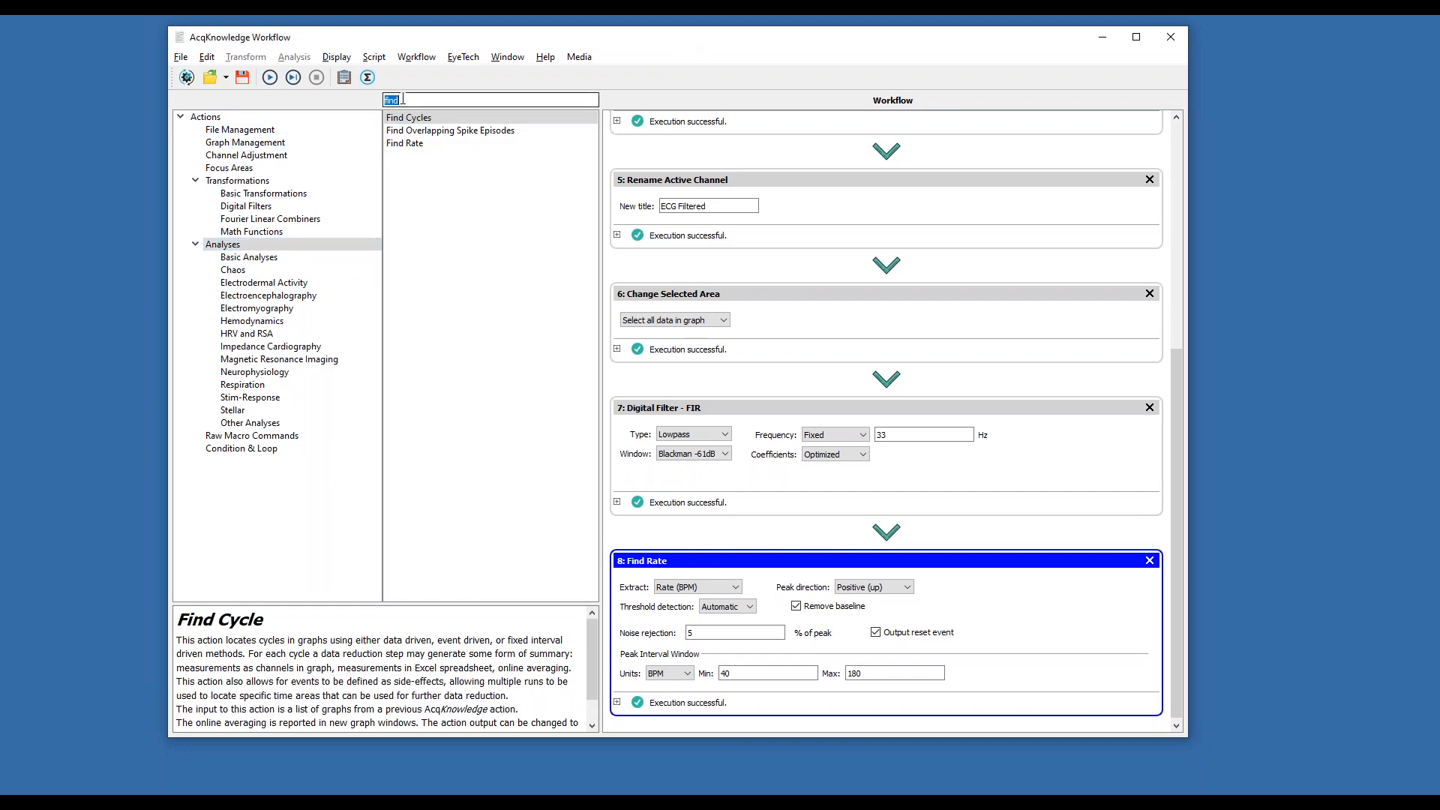
key("BackSpace")
left_click(278, 248)
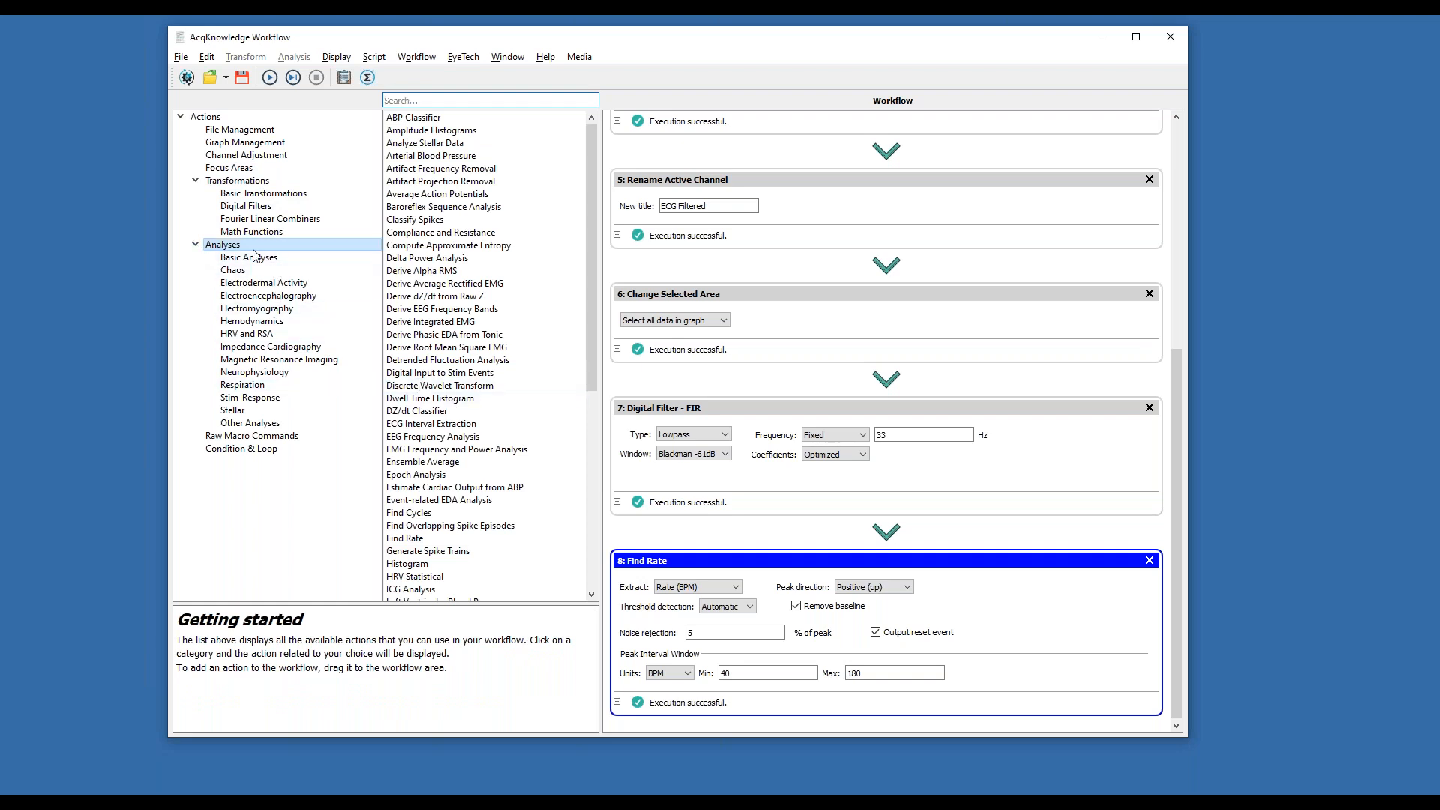
scroll(435, 331, "down", 3)
scroll(437, 332, "up", 1)
scroll(437, 331, "down", 1)
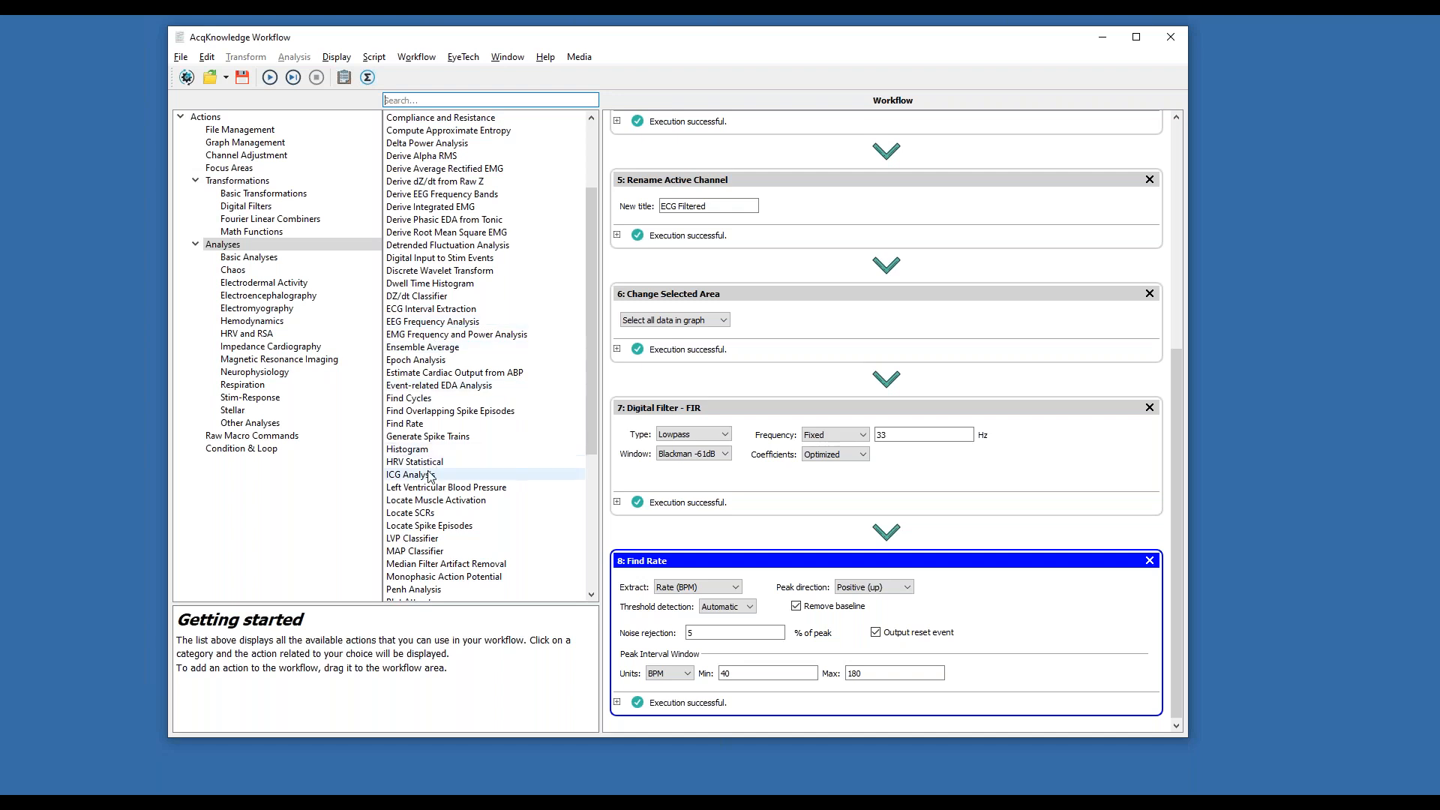
left_click(425, 362)
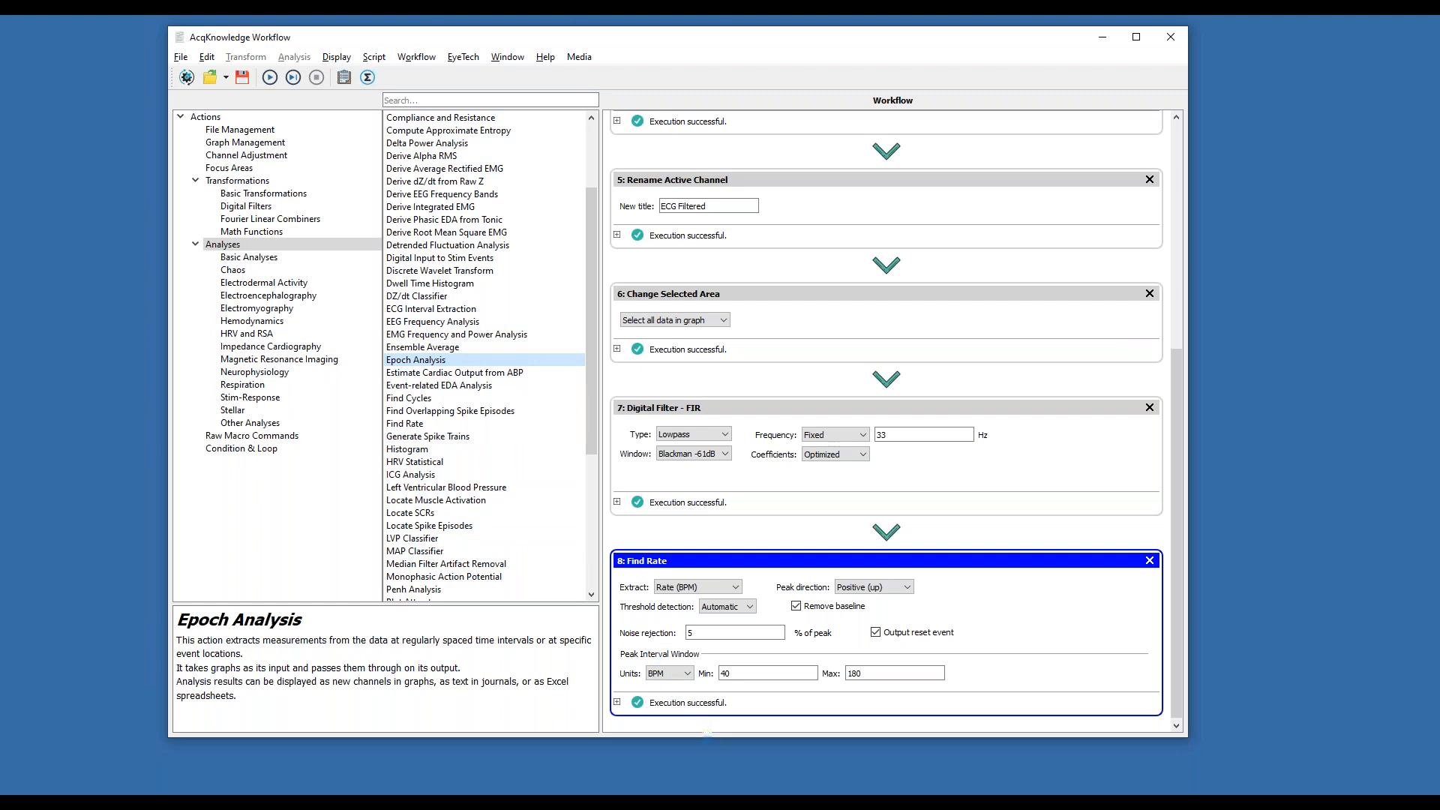
left_click_drag(707, 732, 707, 727)
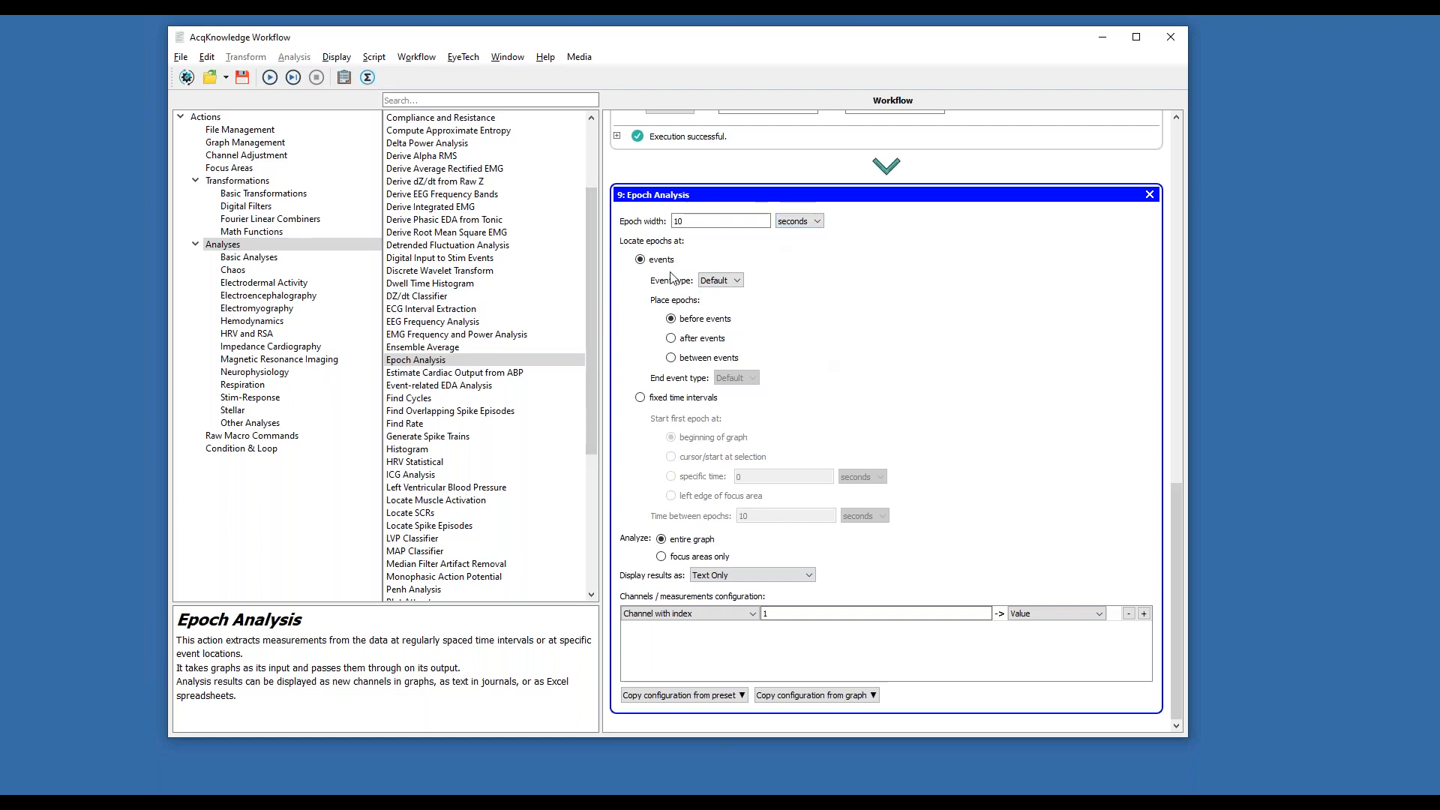
Insert a Change Active Channel action before Epoch Analysis that uses the channel with name containing "Rate"
left_click(242, 158)
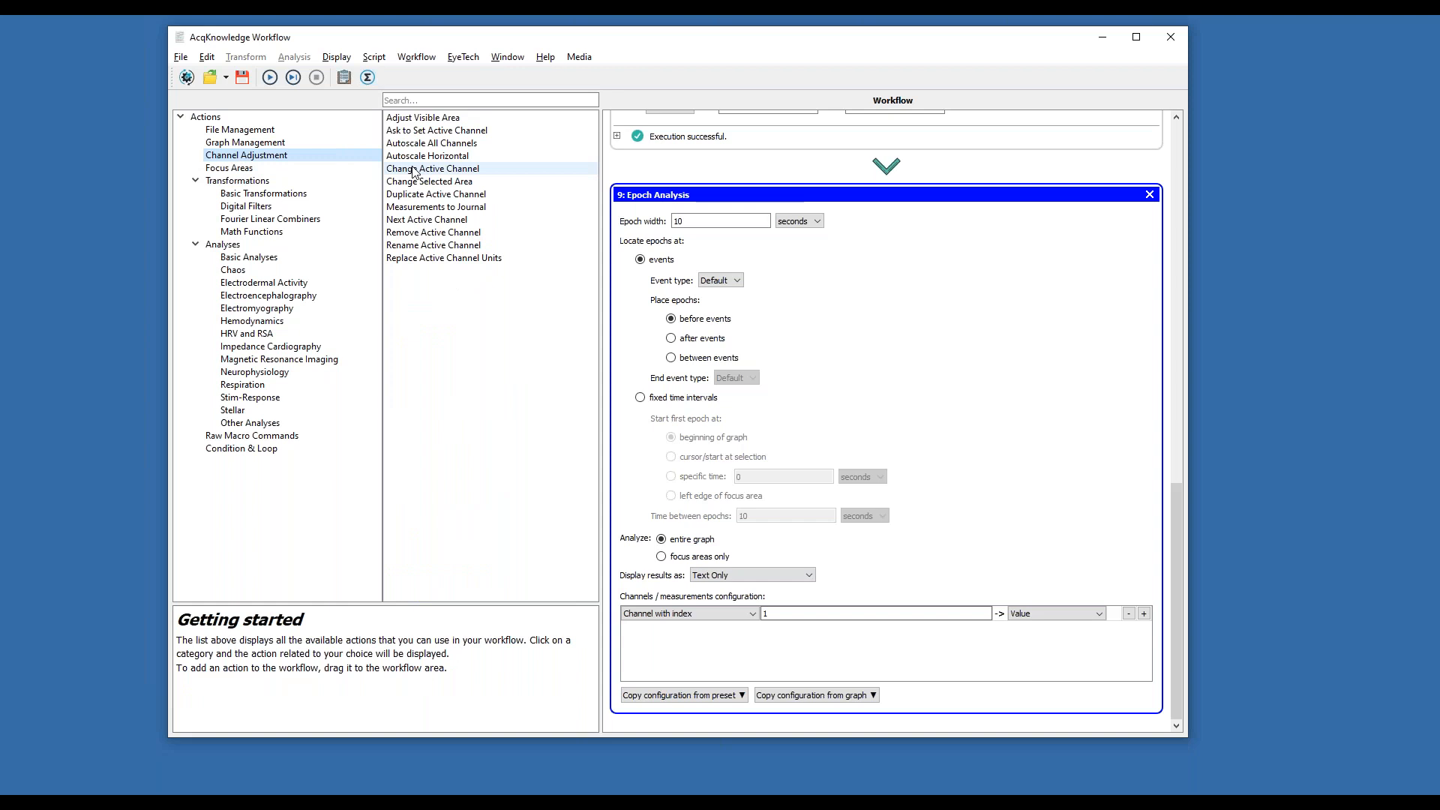
left_click_drag(413, 173, 658, 171)
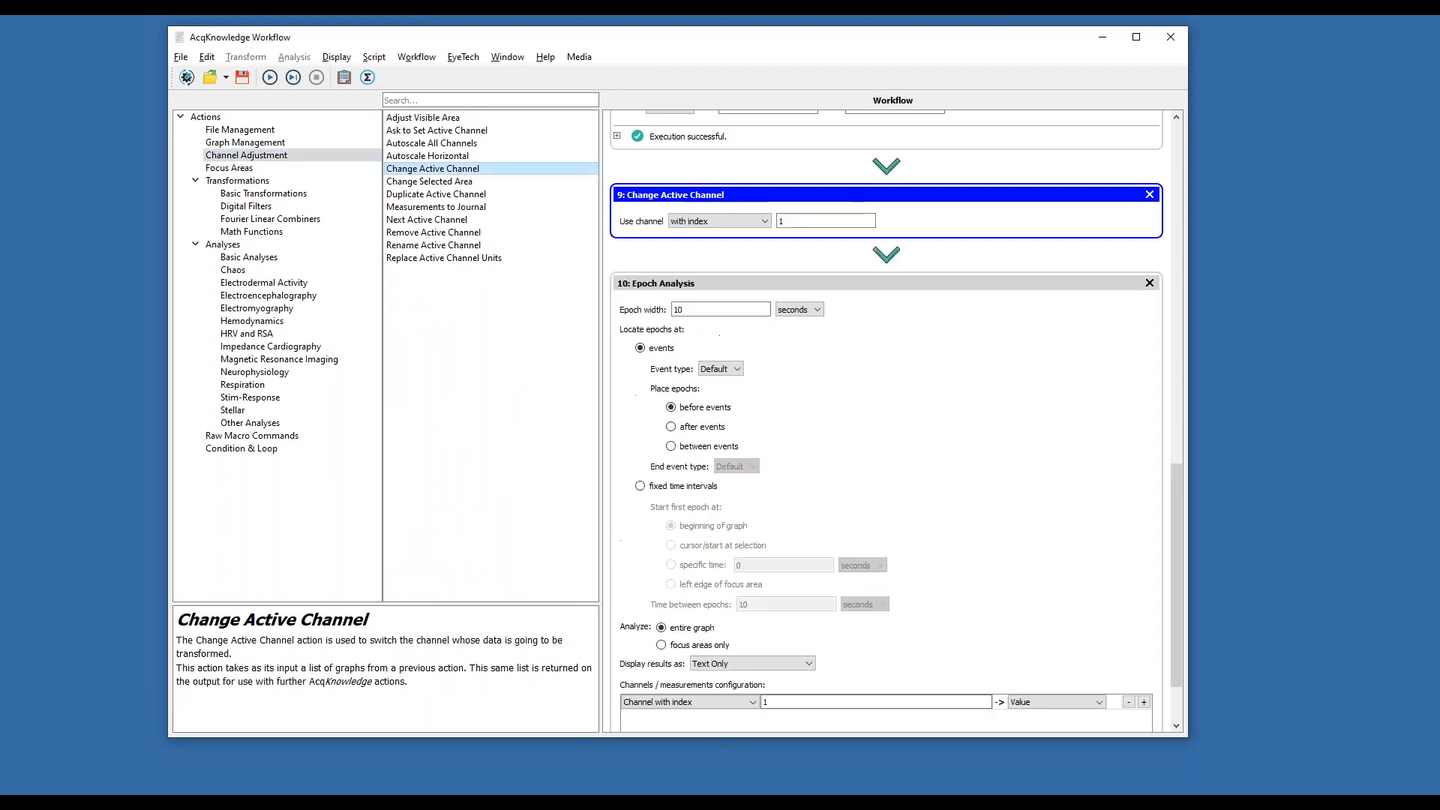
left_click(728, 225)
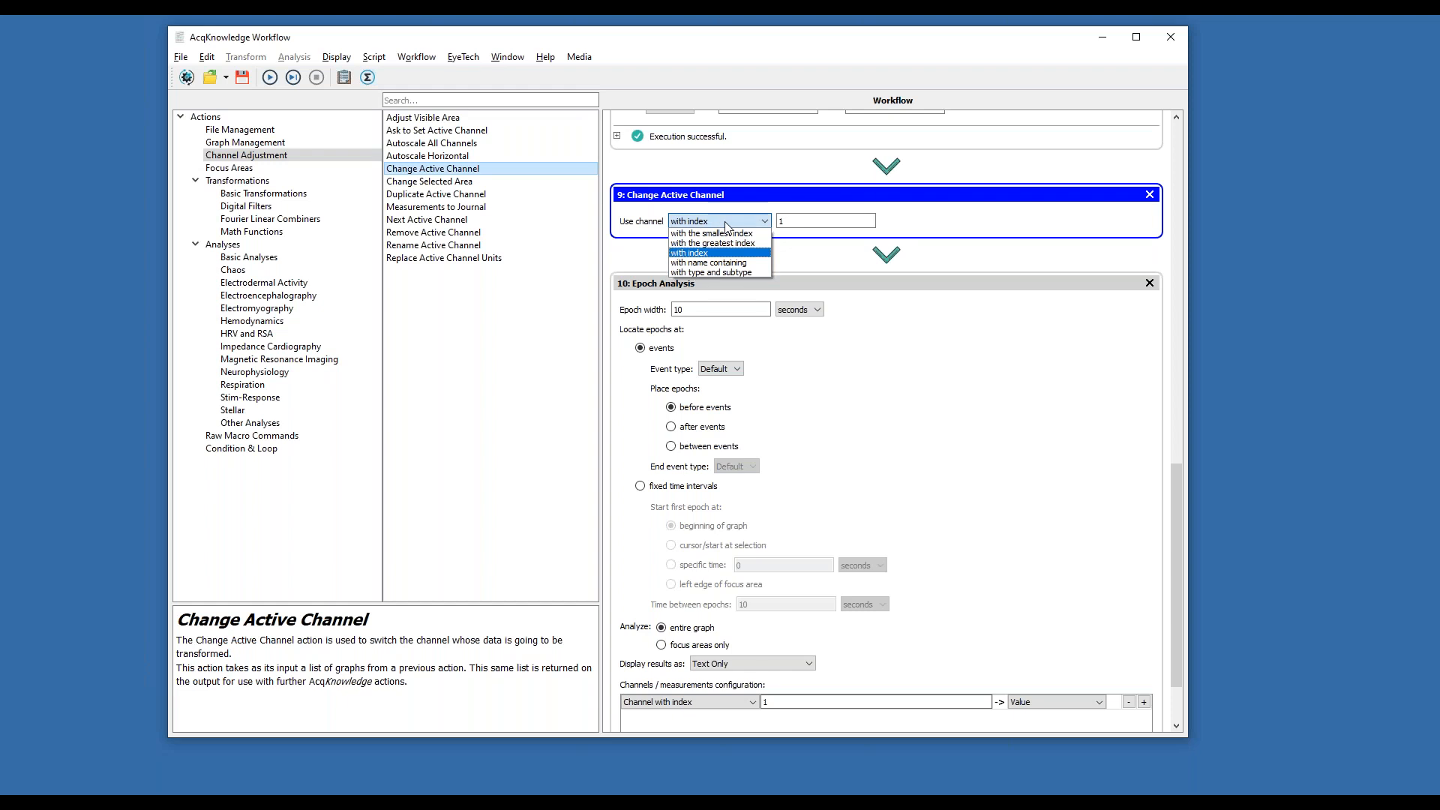
left_click(717, 263)
left_click(791, 222)
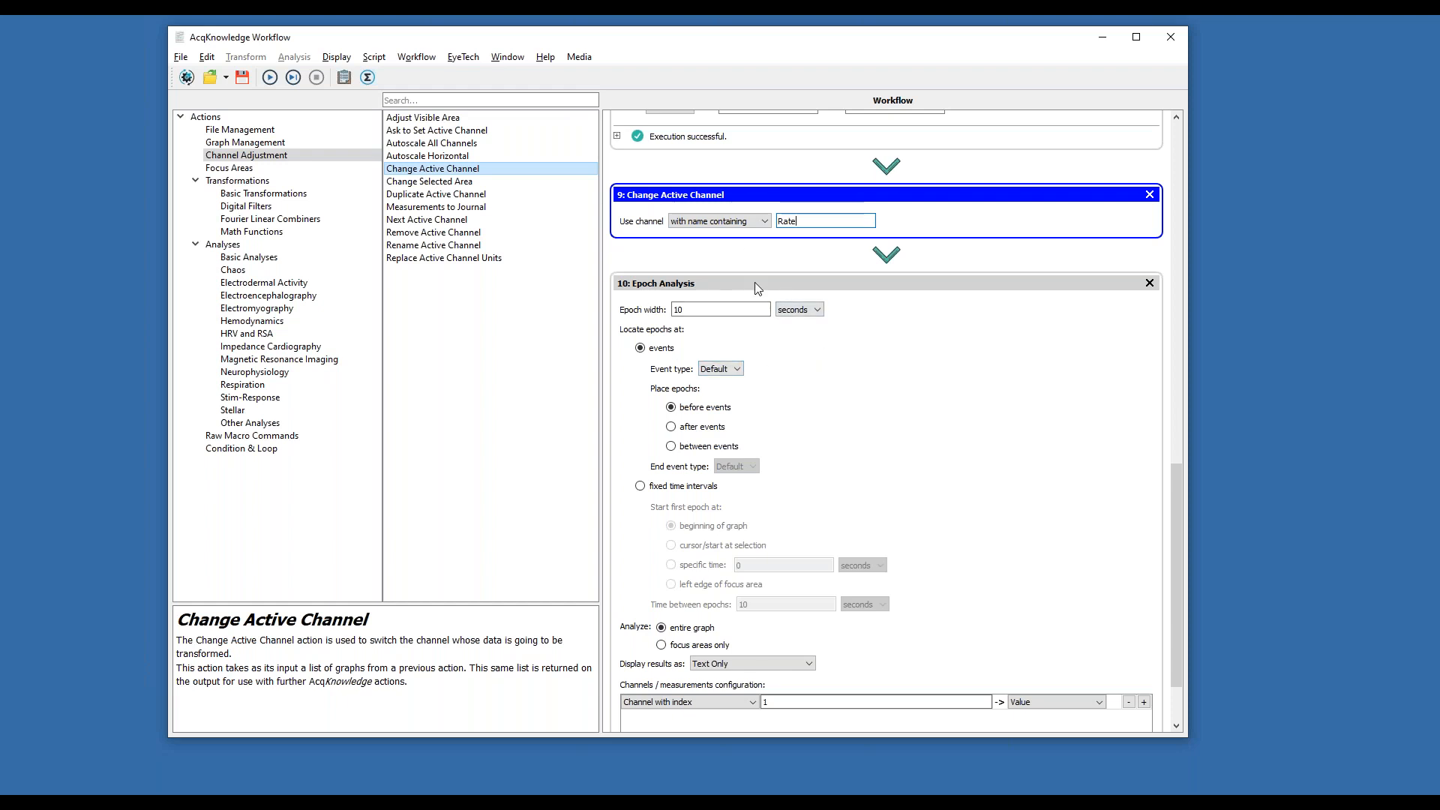
Configure Epoch Analysis to use fixed time intervals with 0 seconds between epochs and display results as Excel Spreadsheet Only
scroll(693, 261, "down", 1)
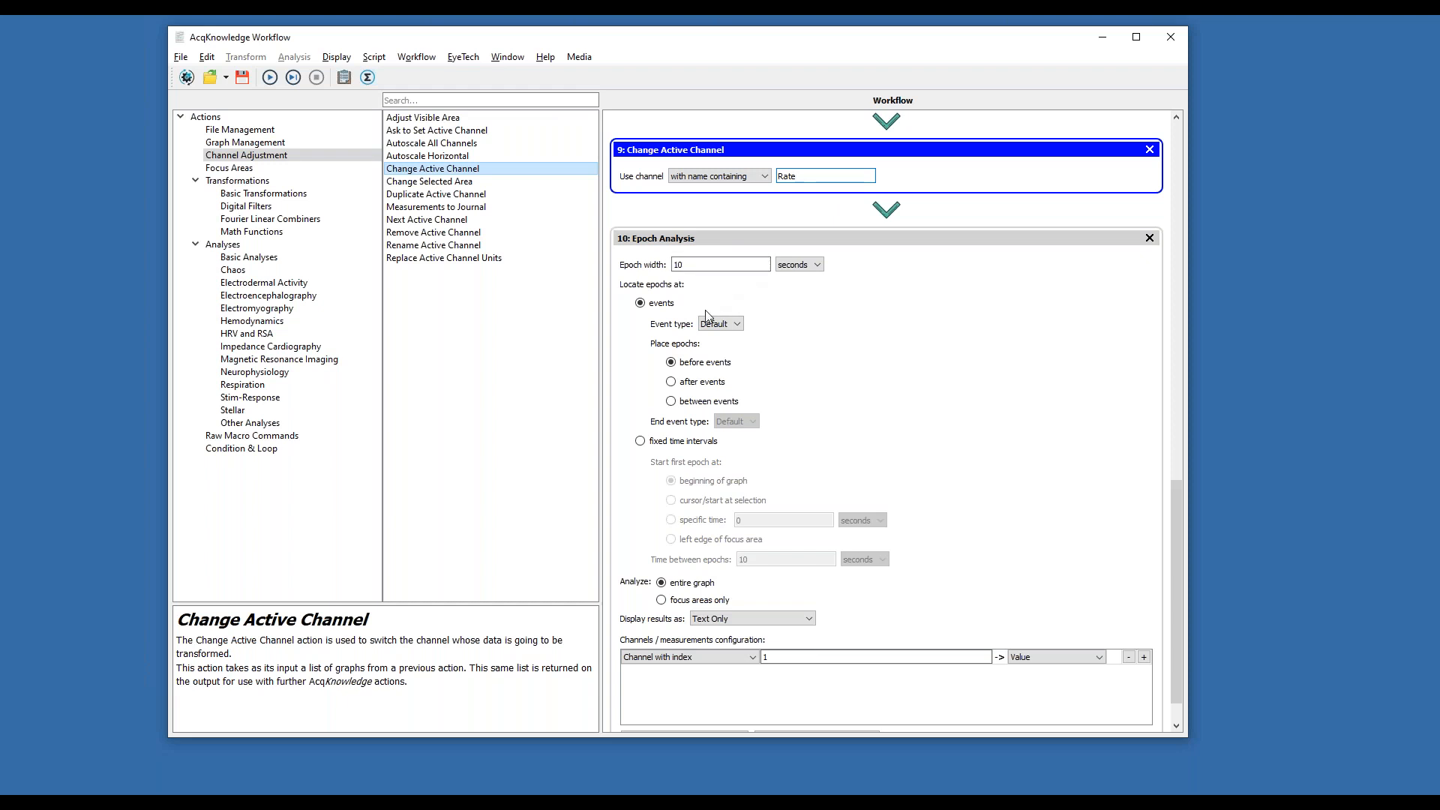
left_click(673, 443)
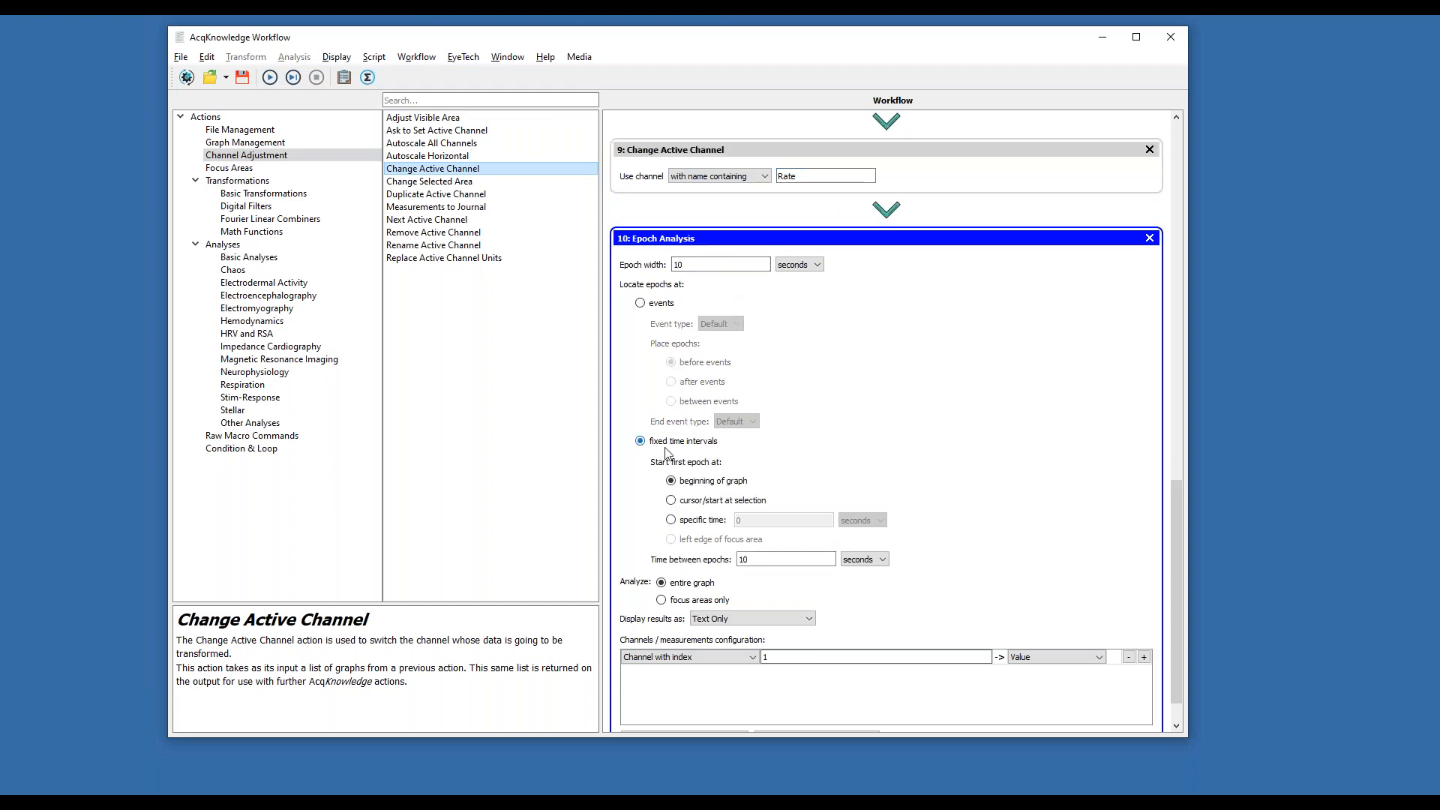
left_click_drag(781, 561, 695, 563)
type("0")
left_click(773, 621)
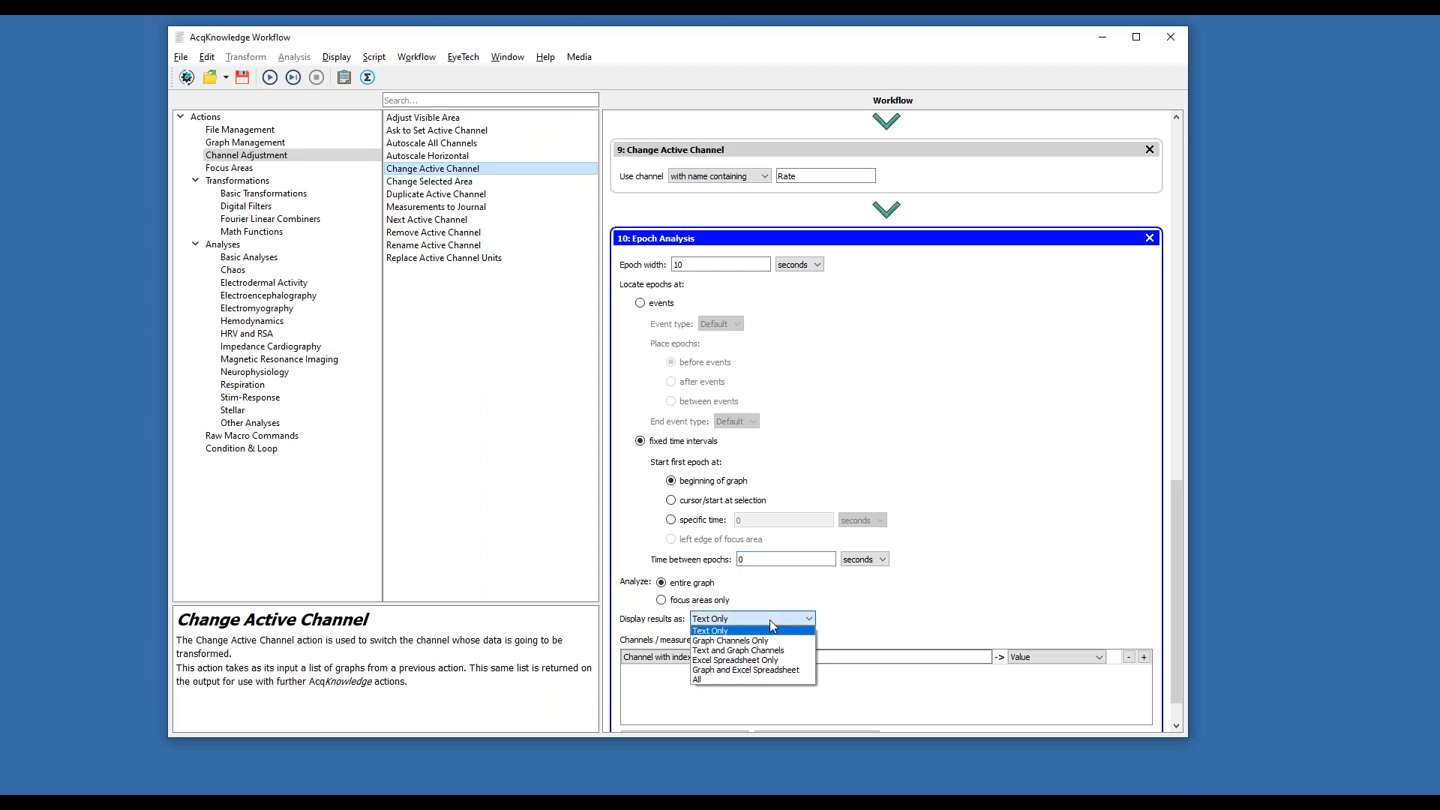
left_click(737, 661)
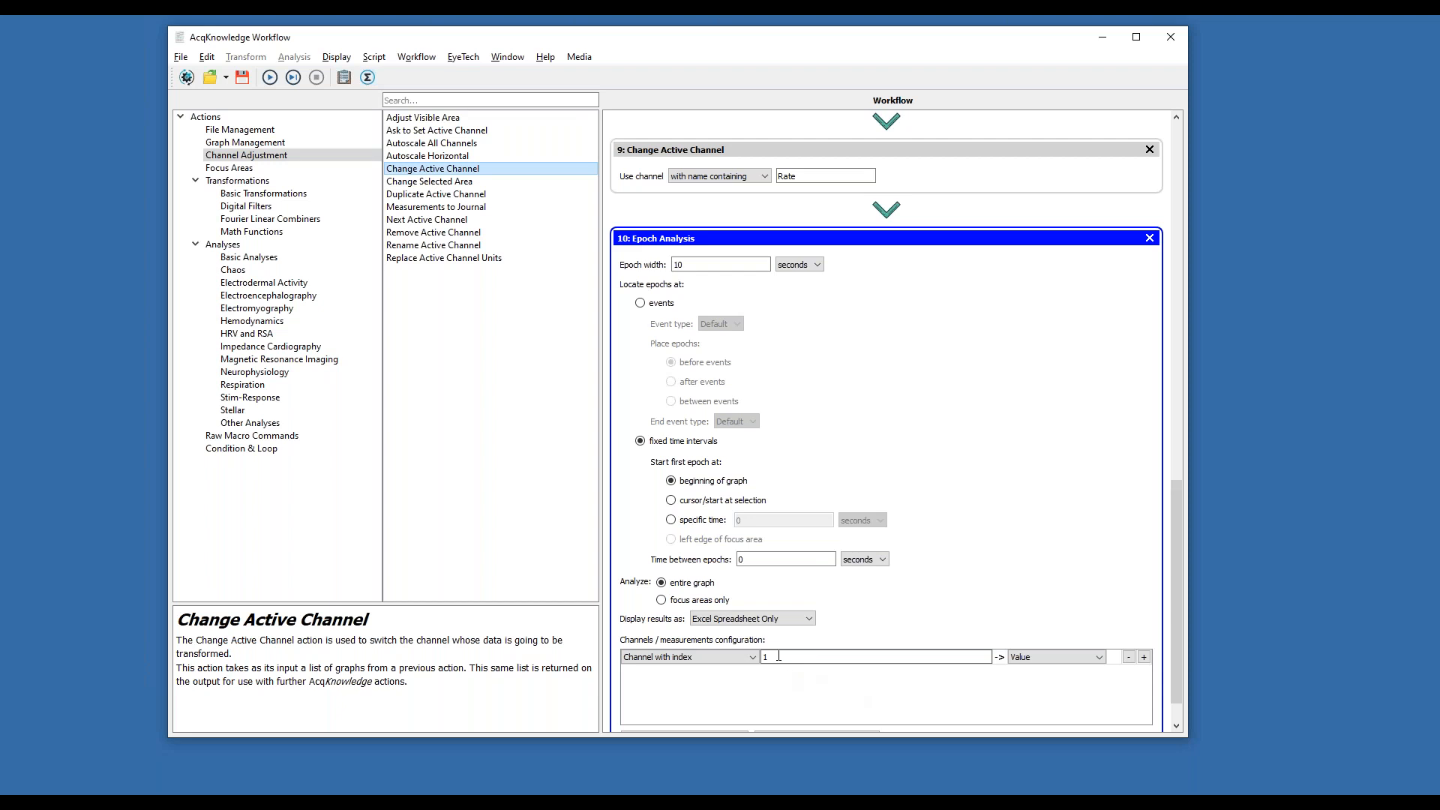
Set the first epoch measurement to Maximum for channels with name containing "Rate"
left_click(747, 660)
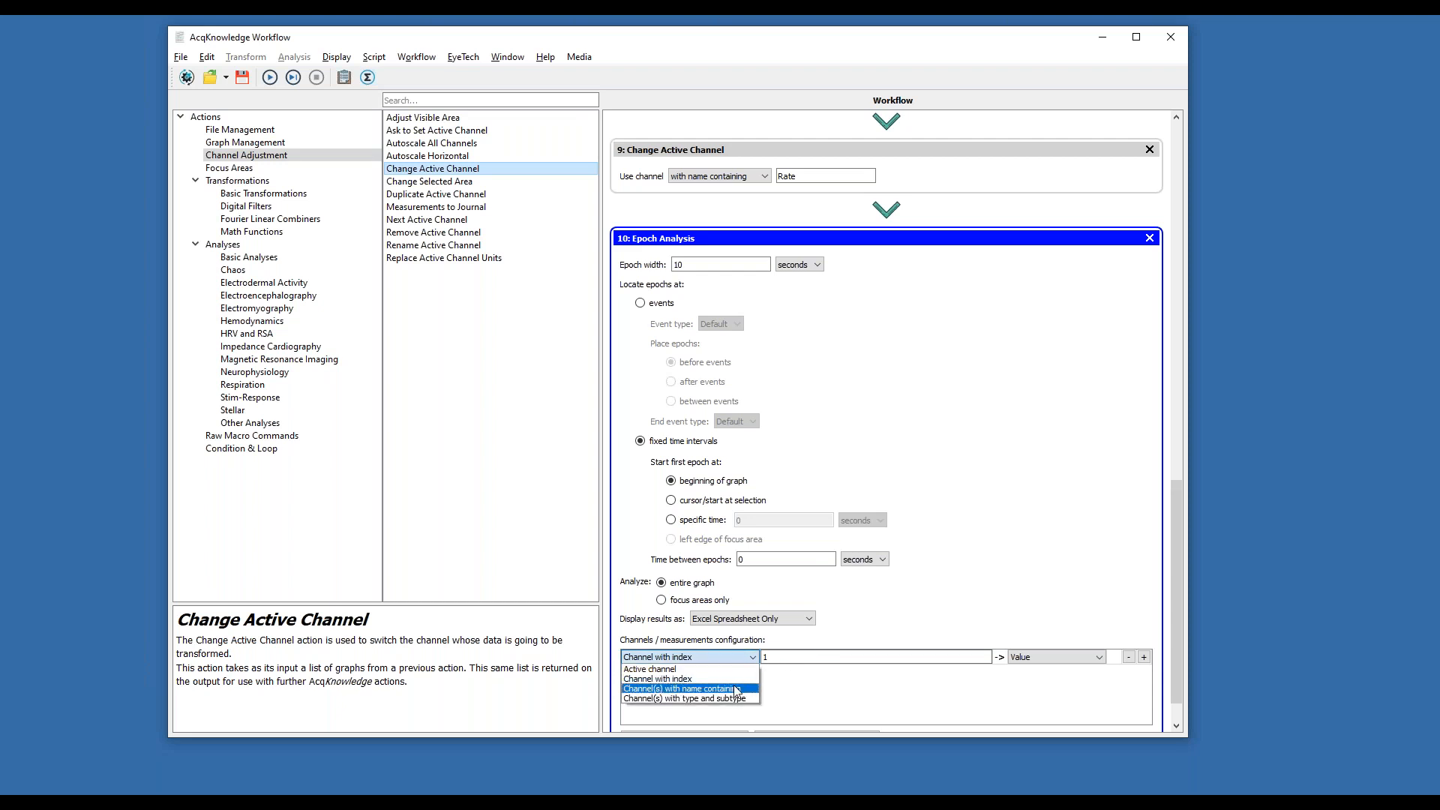
left_click(697, 688)
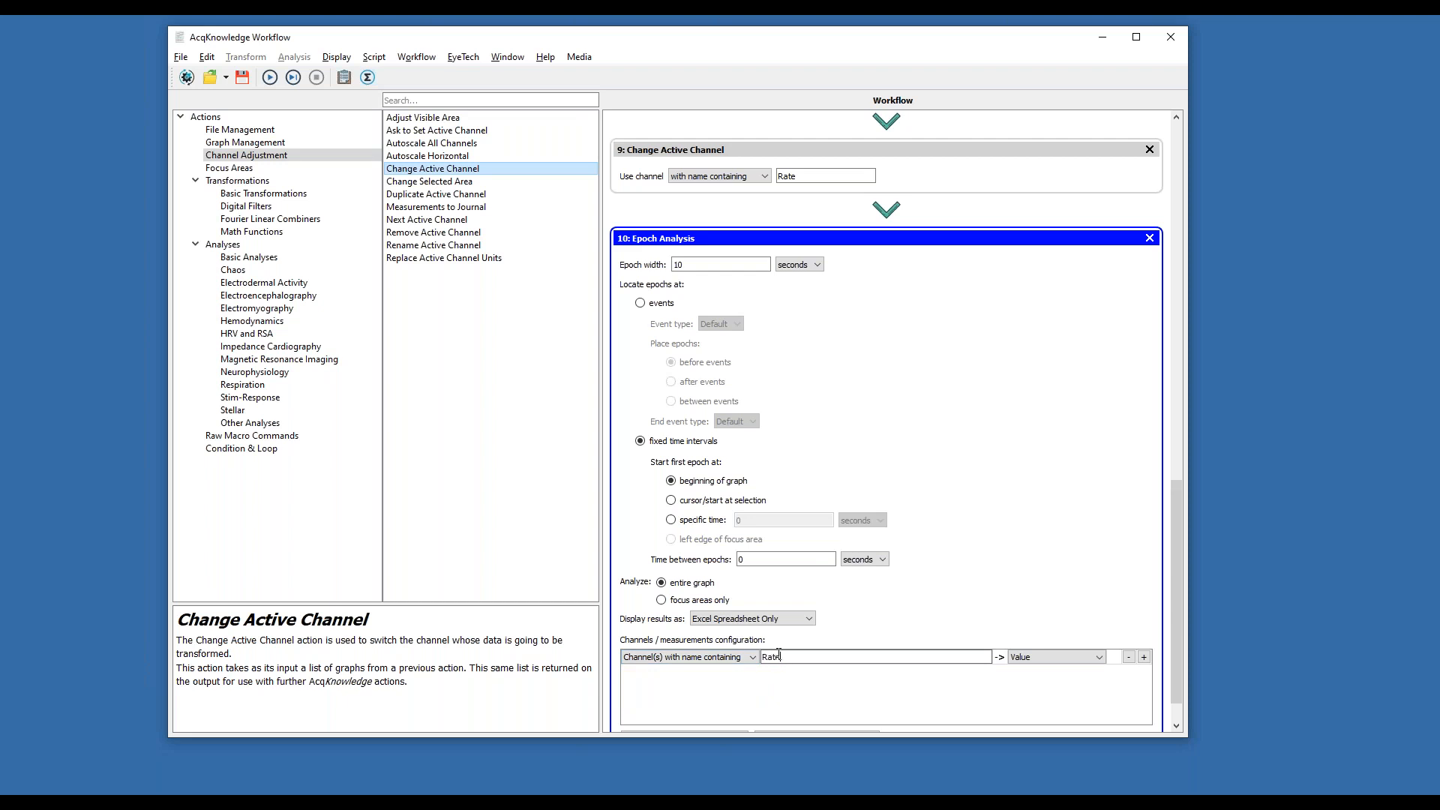
left_click(1100, 659)
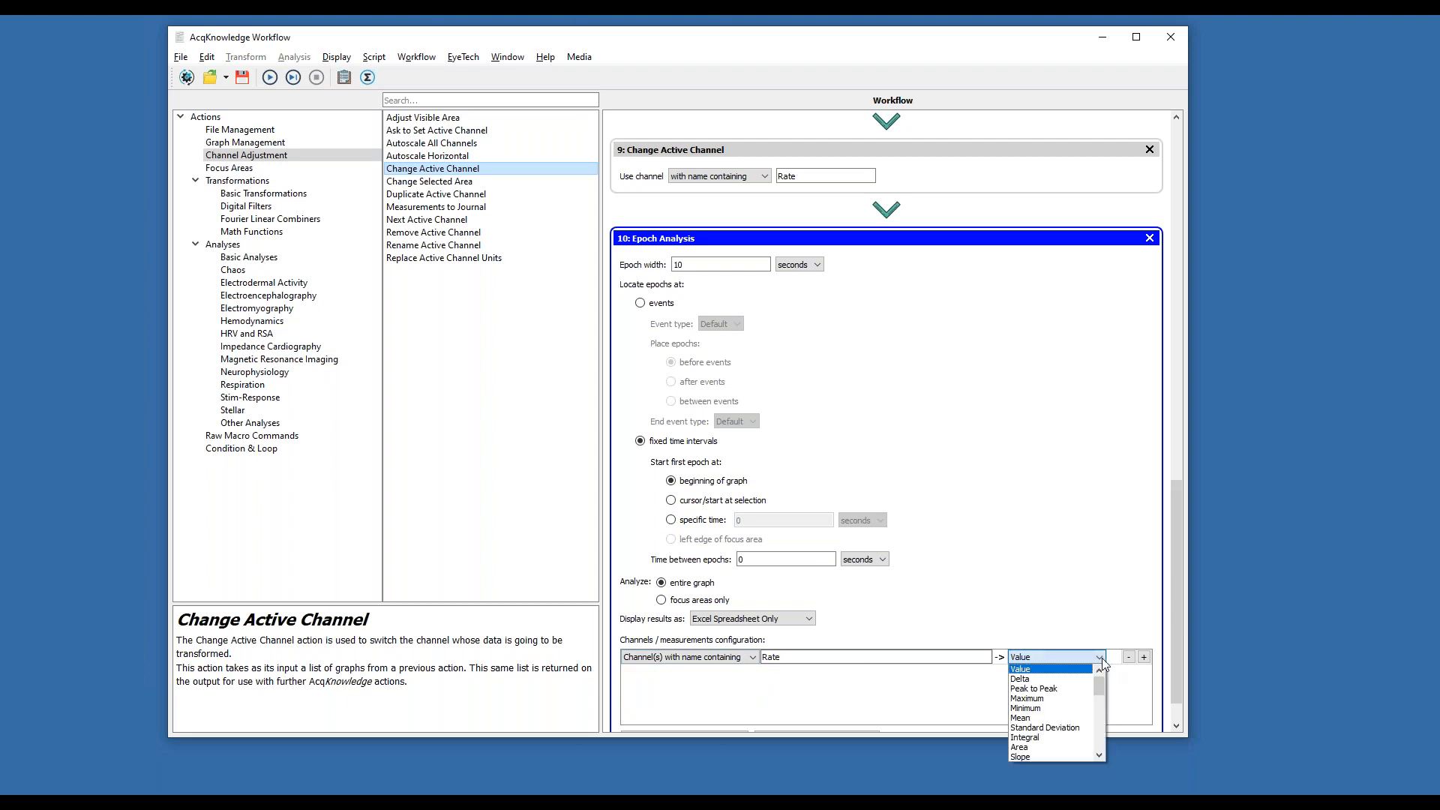
left_click(1039, 699)
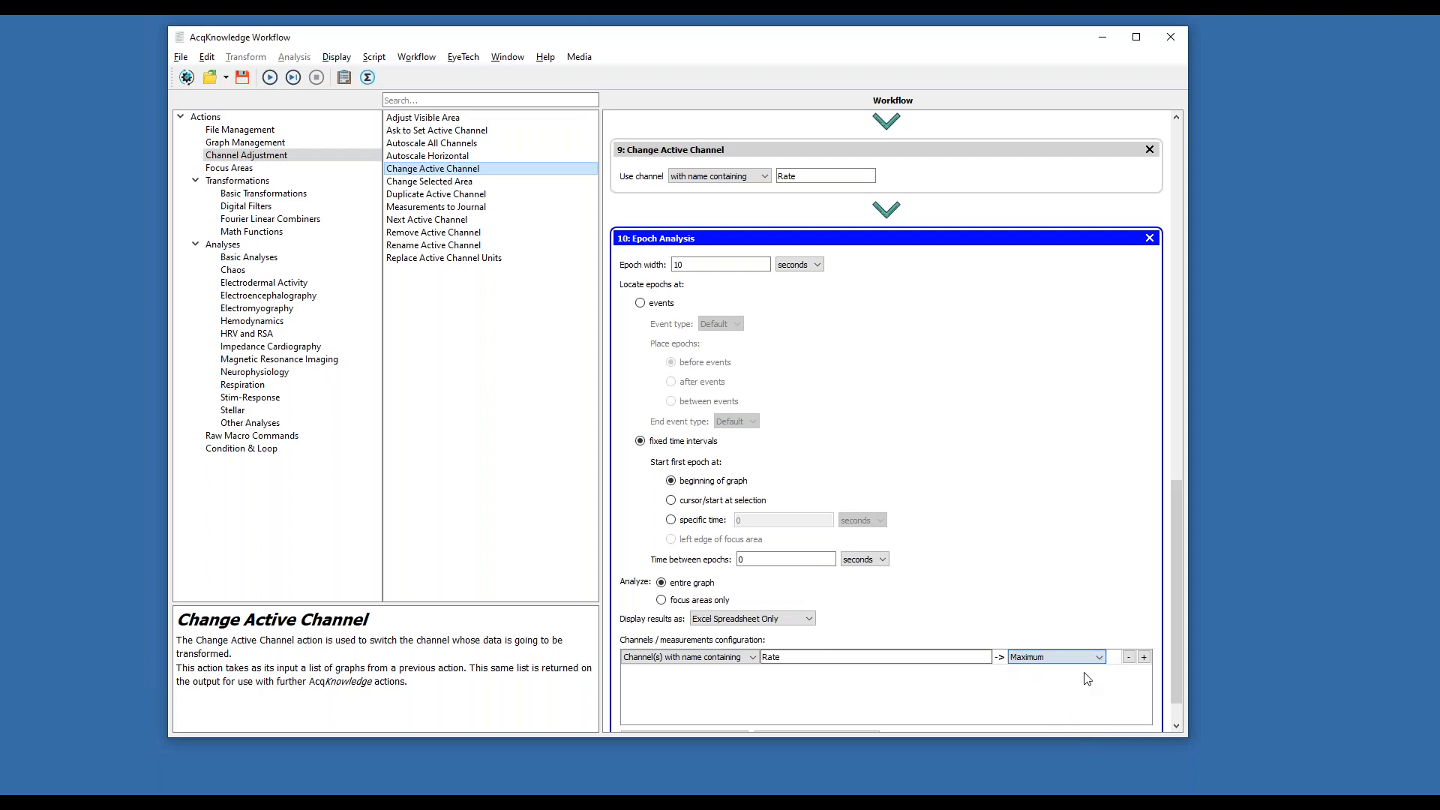
Add a second epoch measurement that takes the Minimum of channels with name containing "Rate"
left_click(1143, 657)
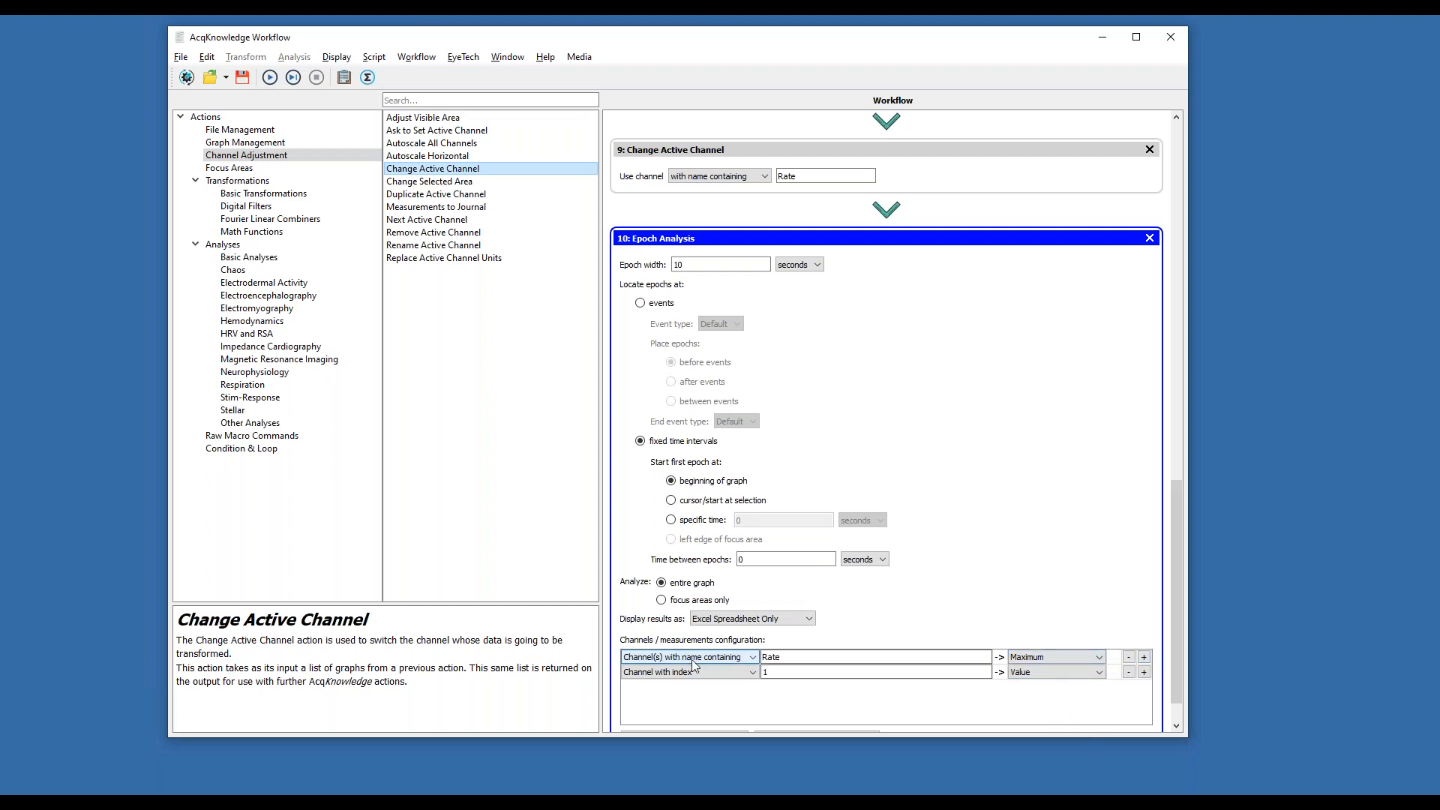
double_click(771, 652)
key("ctrl+c")
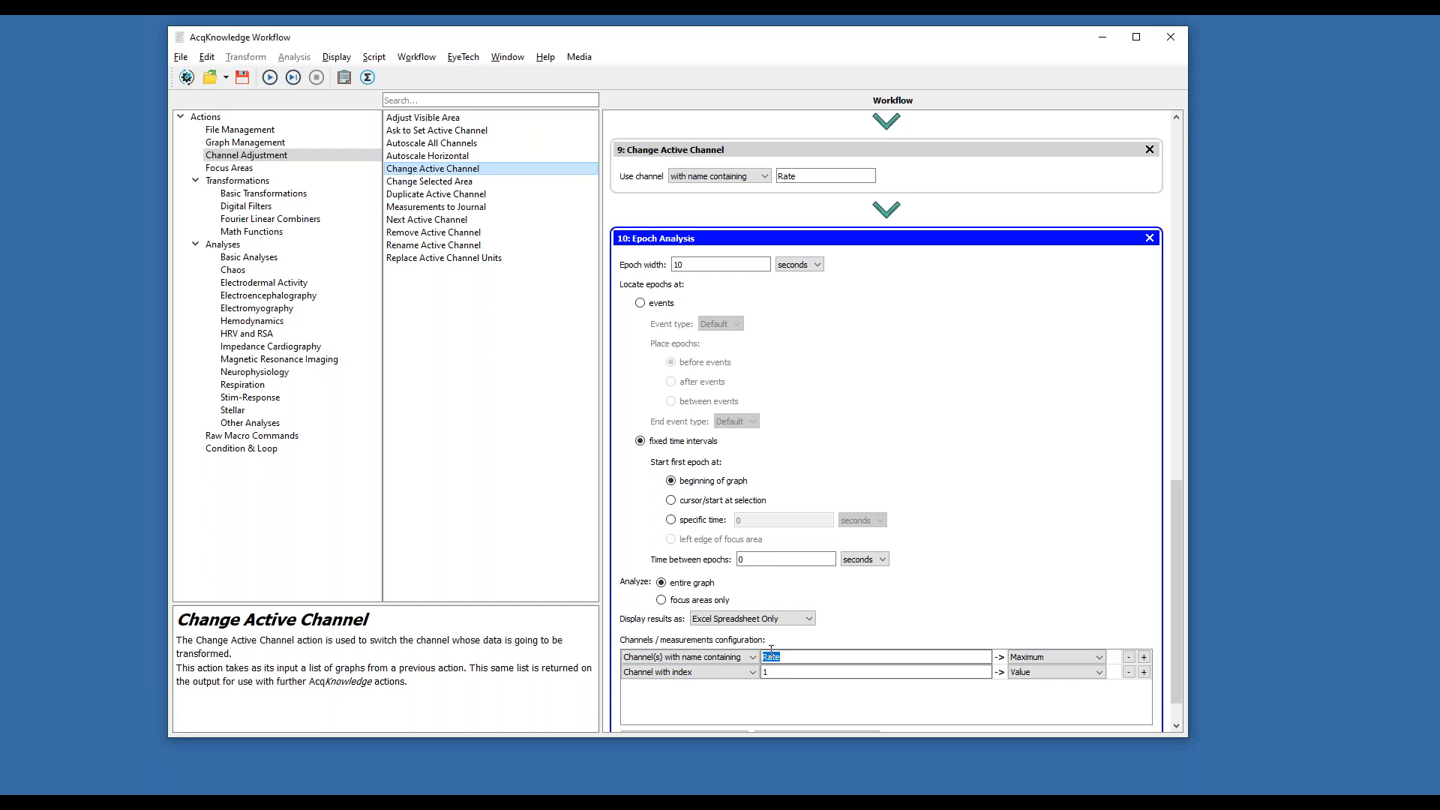
left_click(732, 672)
left_click(683, 685)
left_click(776, 671)
key("ctrl+v")
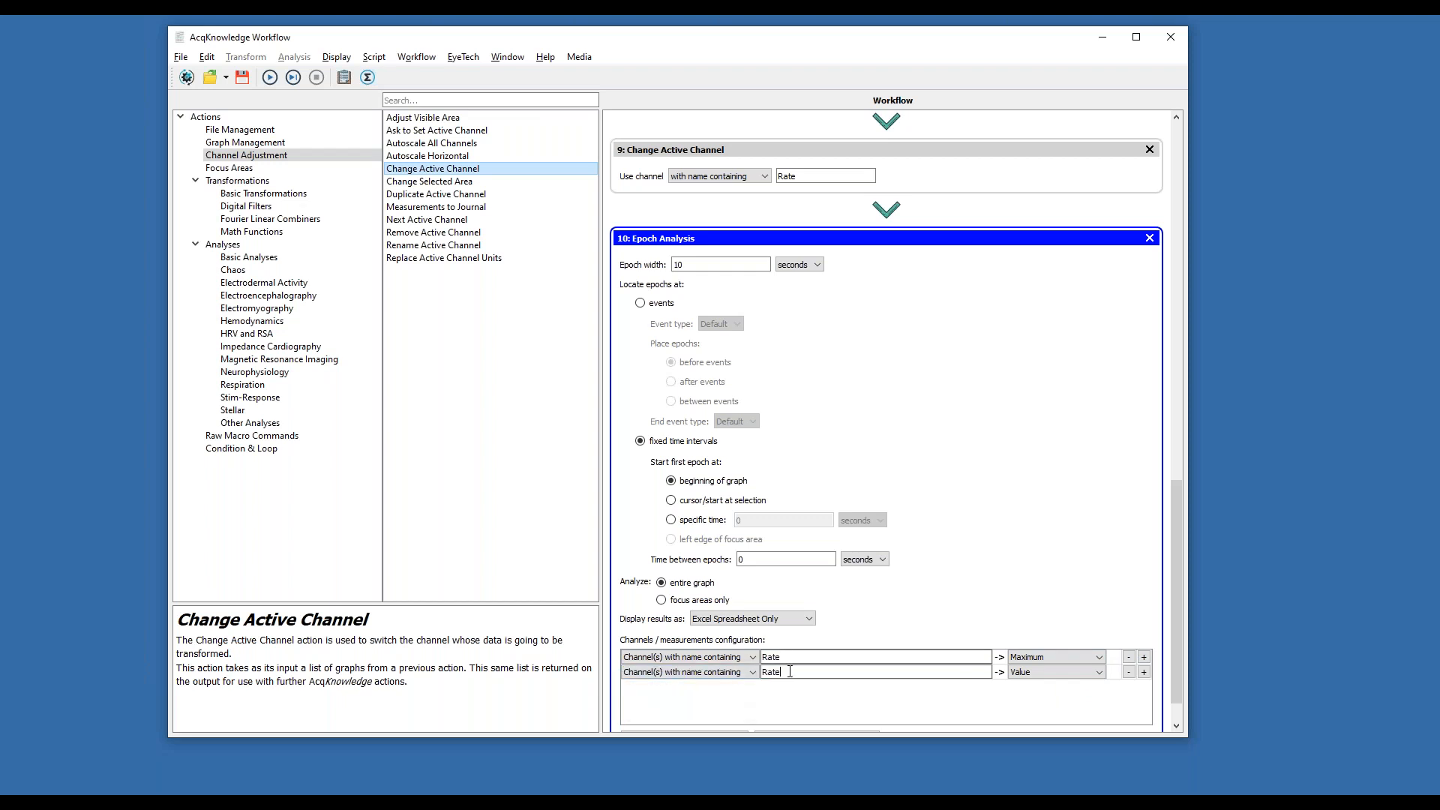
left_click(1050, 673)
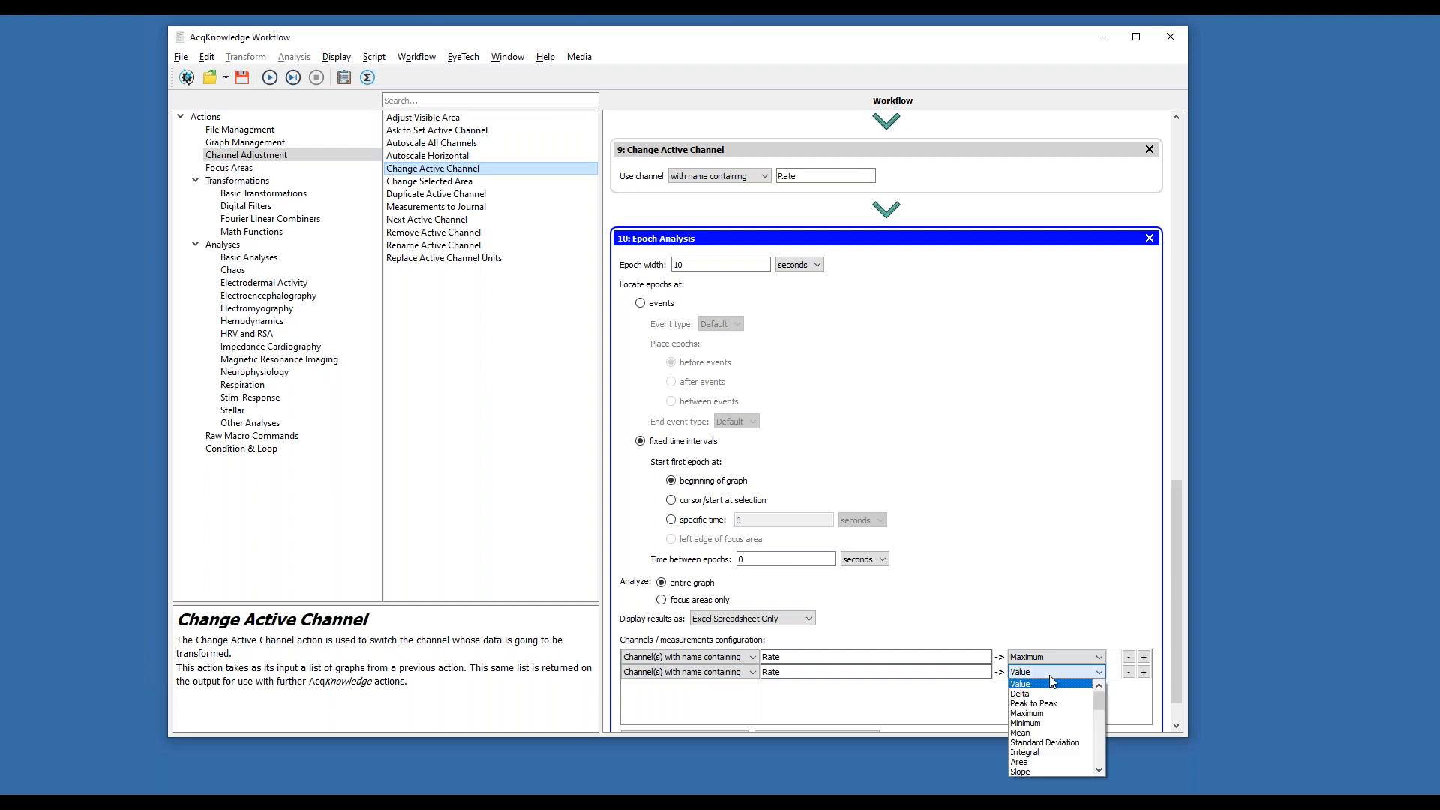
left_click(1039, 723)
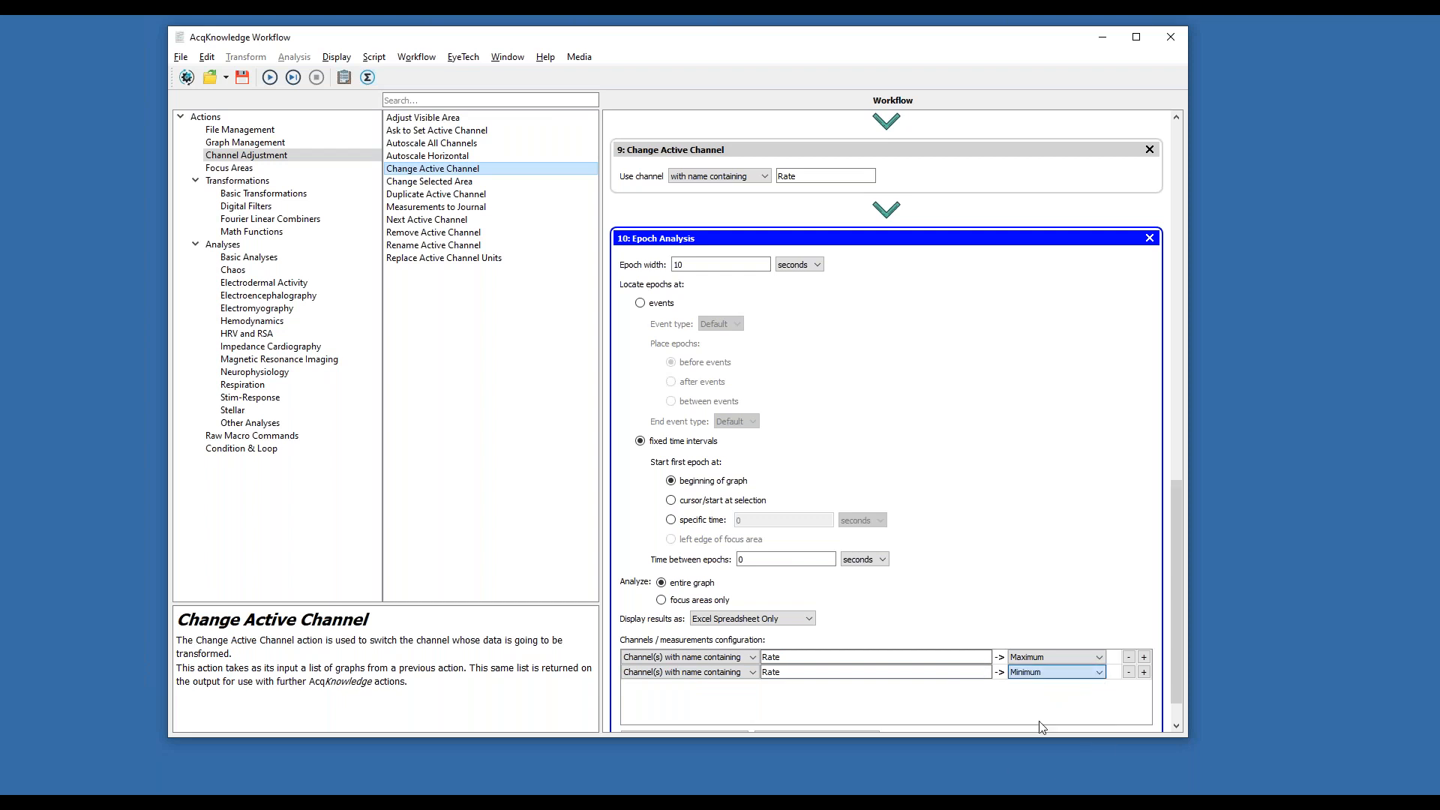
Add a third epoch measurement that takes Peak to Peak of channels with name containing "Rate"
left_click(1144, 672)
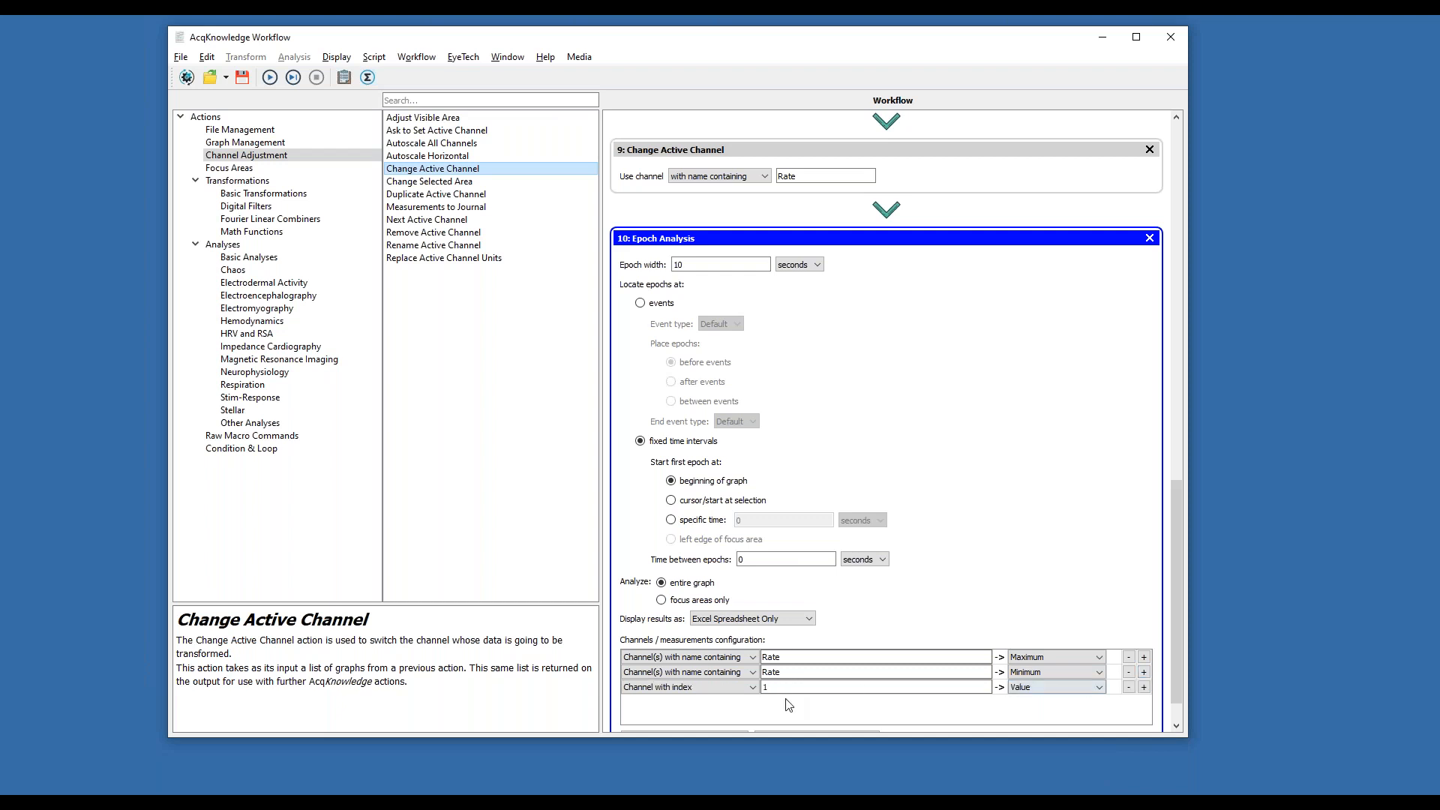
left_click(721, 688)
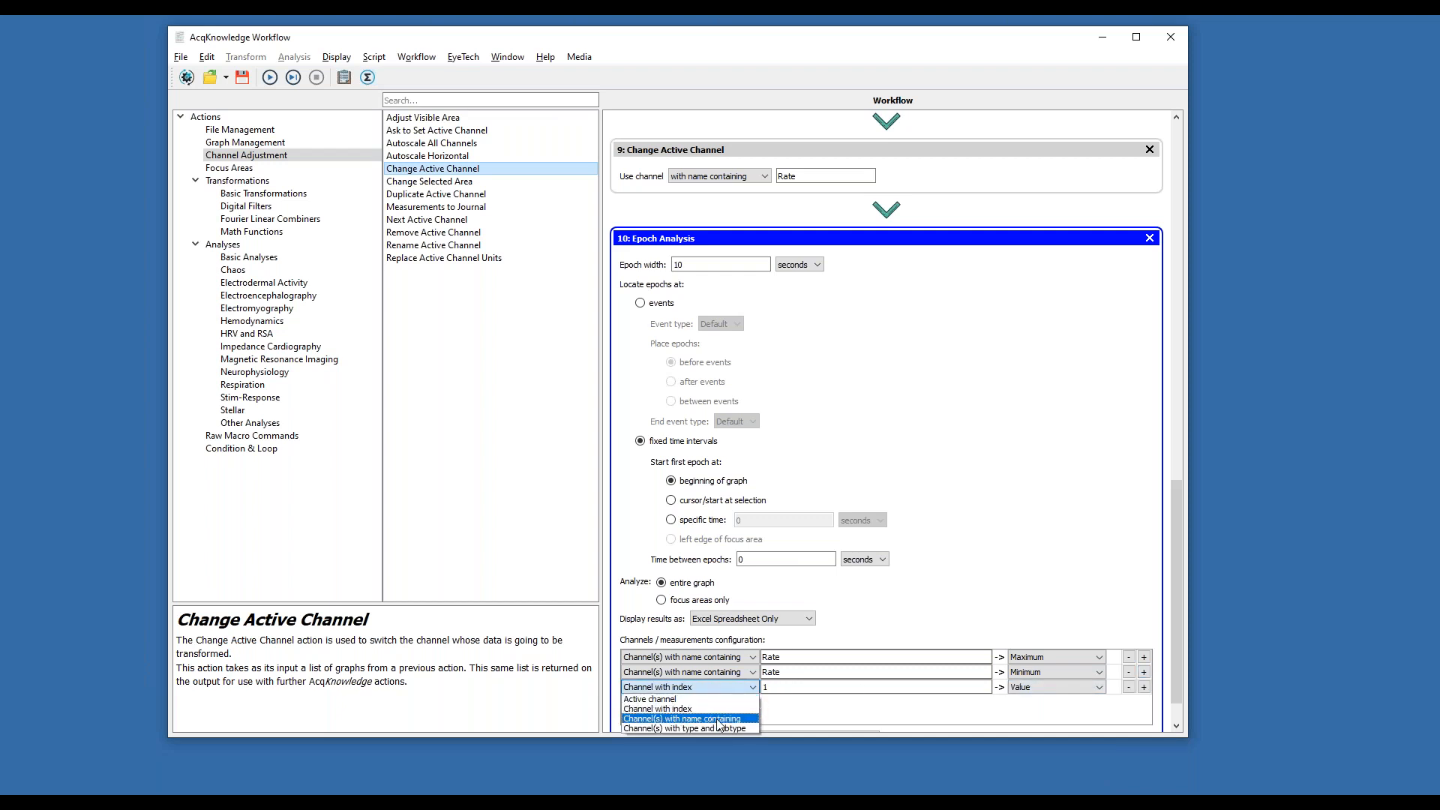
left_click(711, 719)
left_click(772, 687)
type("Rate")
left_click(1031, 684)
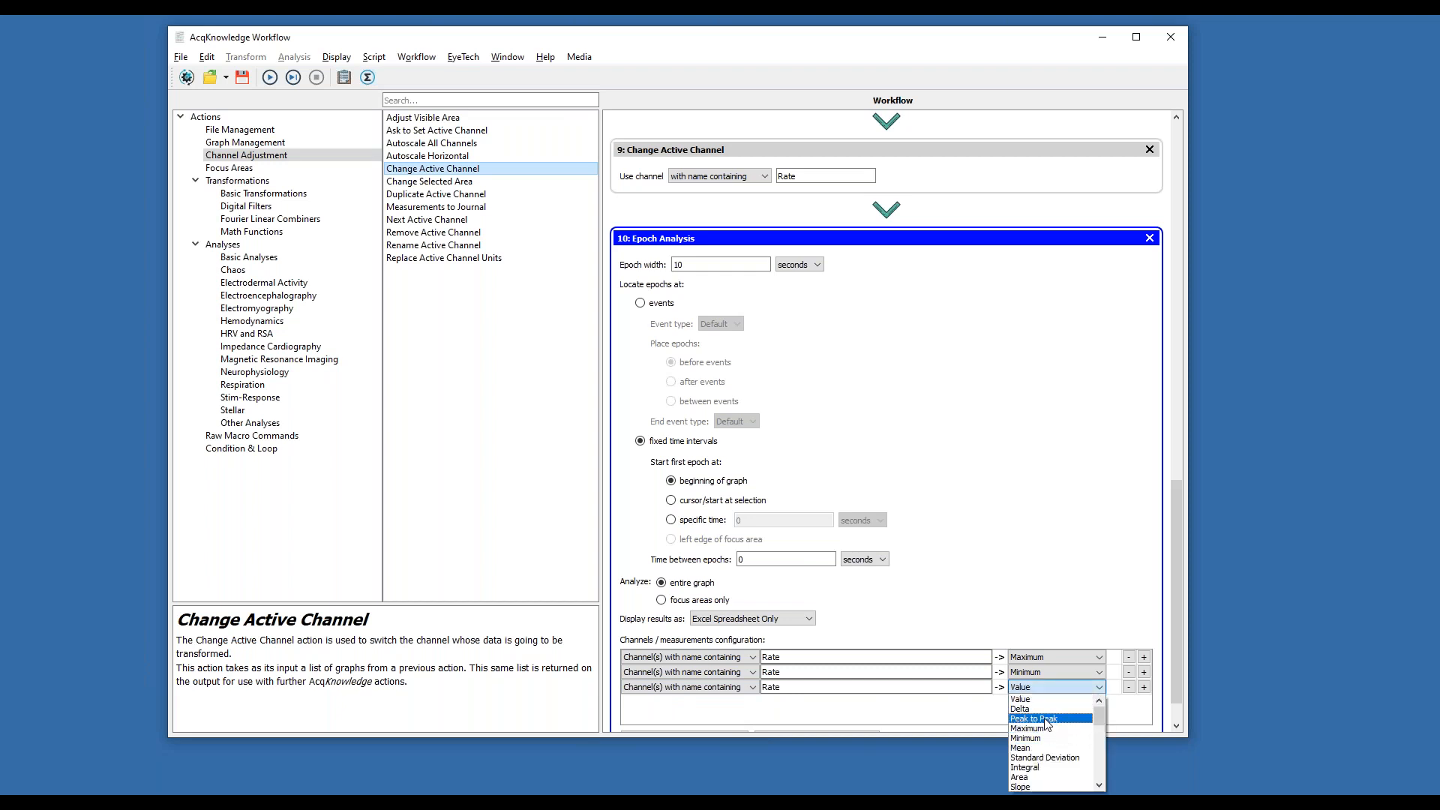
left_click(1042, 719)
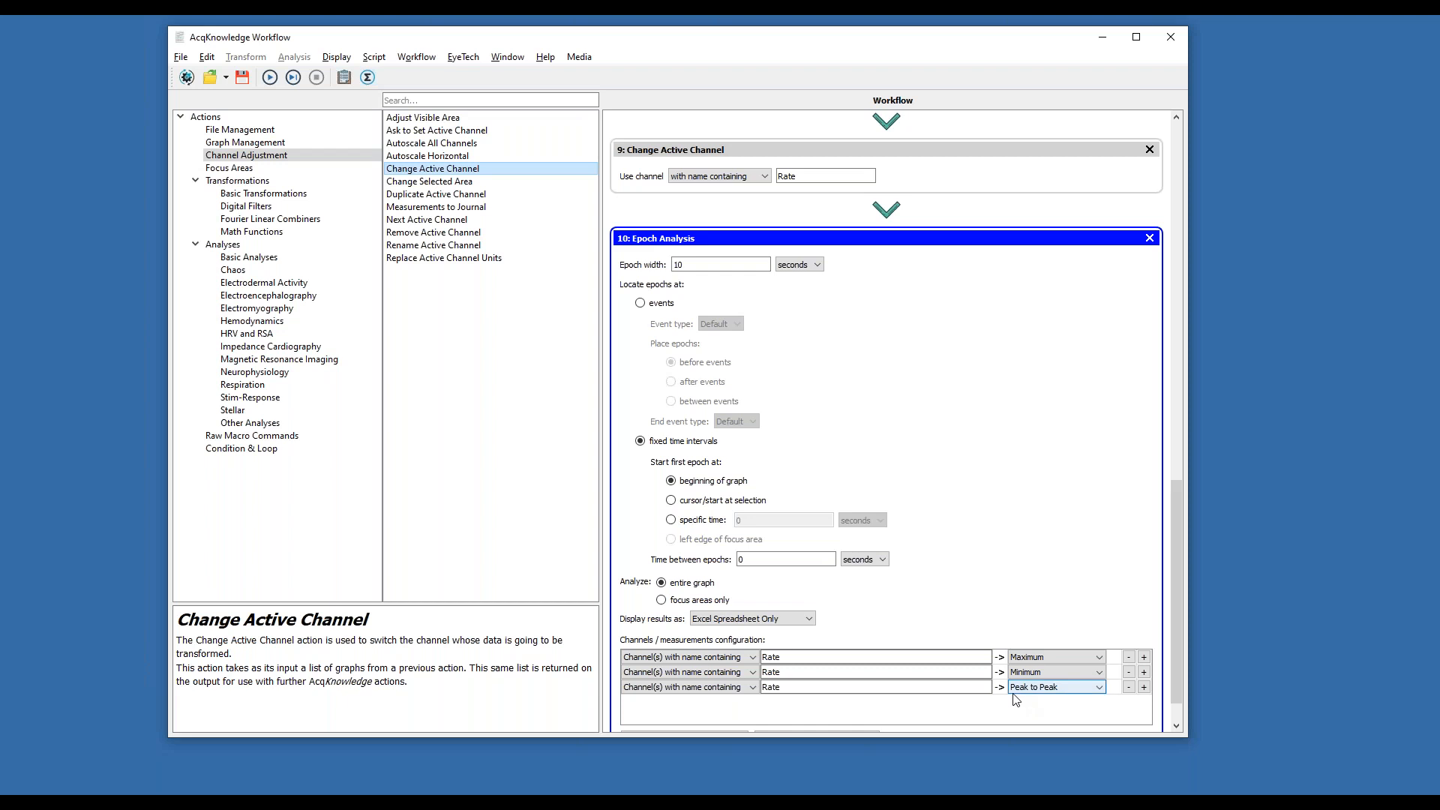
Run the workflow on ECG LeadII_webinar2.acq and close the unrelated watch trailers spreadsheet to reveal the Epoch Analysis results in Excel
left_click(270, 77)
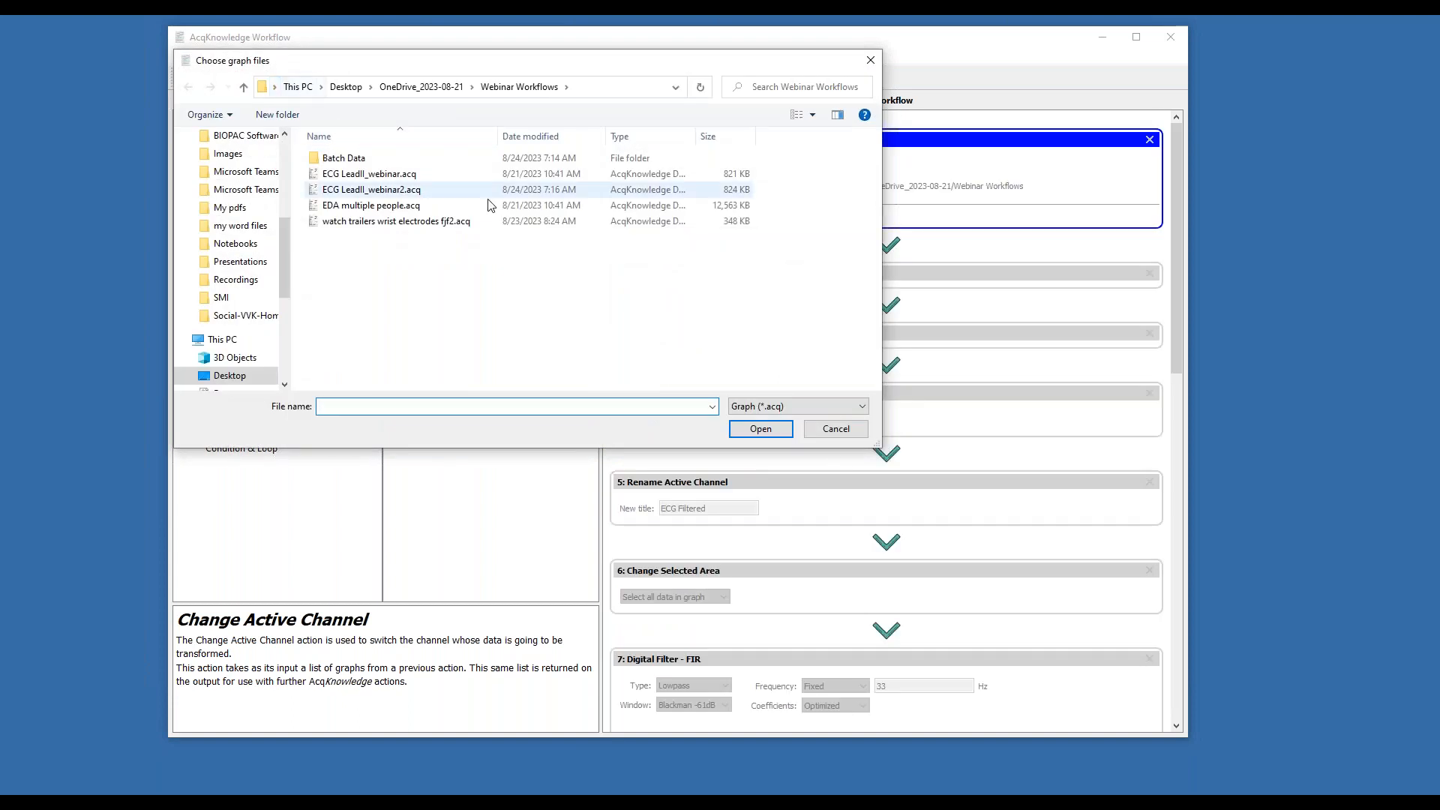
left_click(398, 191)
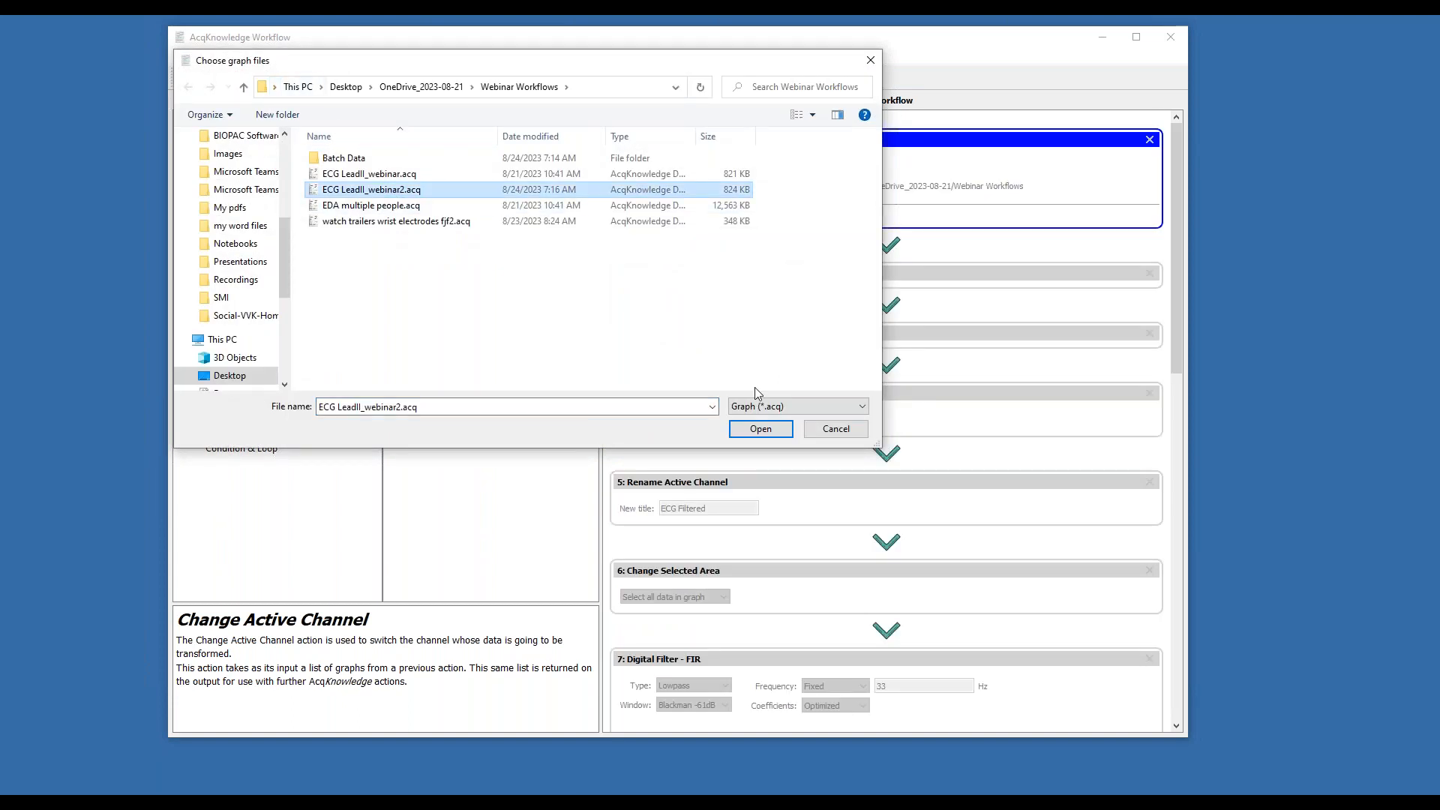
left_click(760, 428)
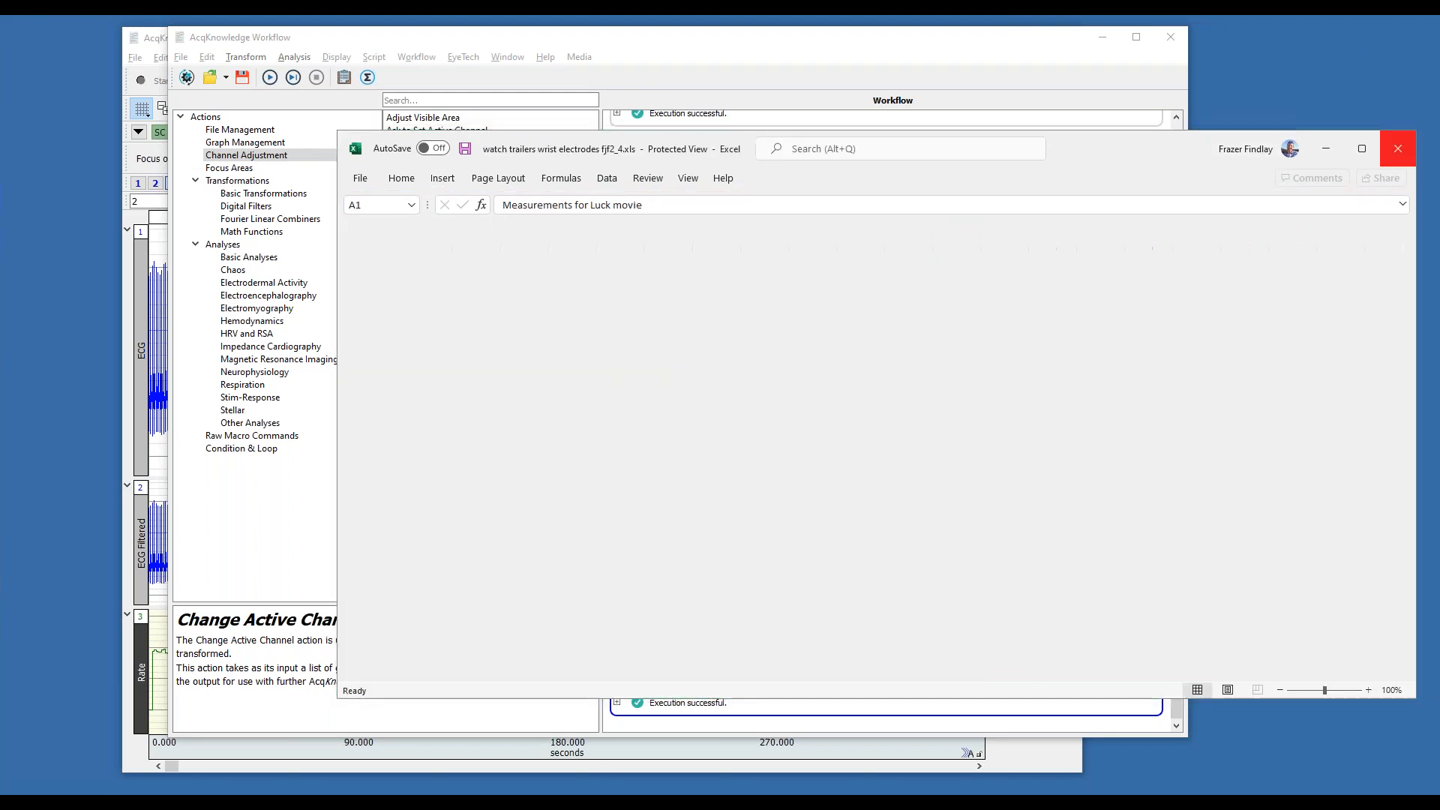
left_click(1398, 149)
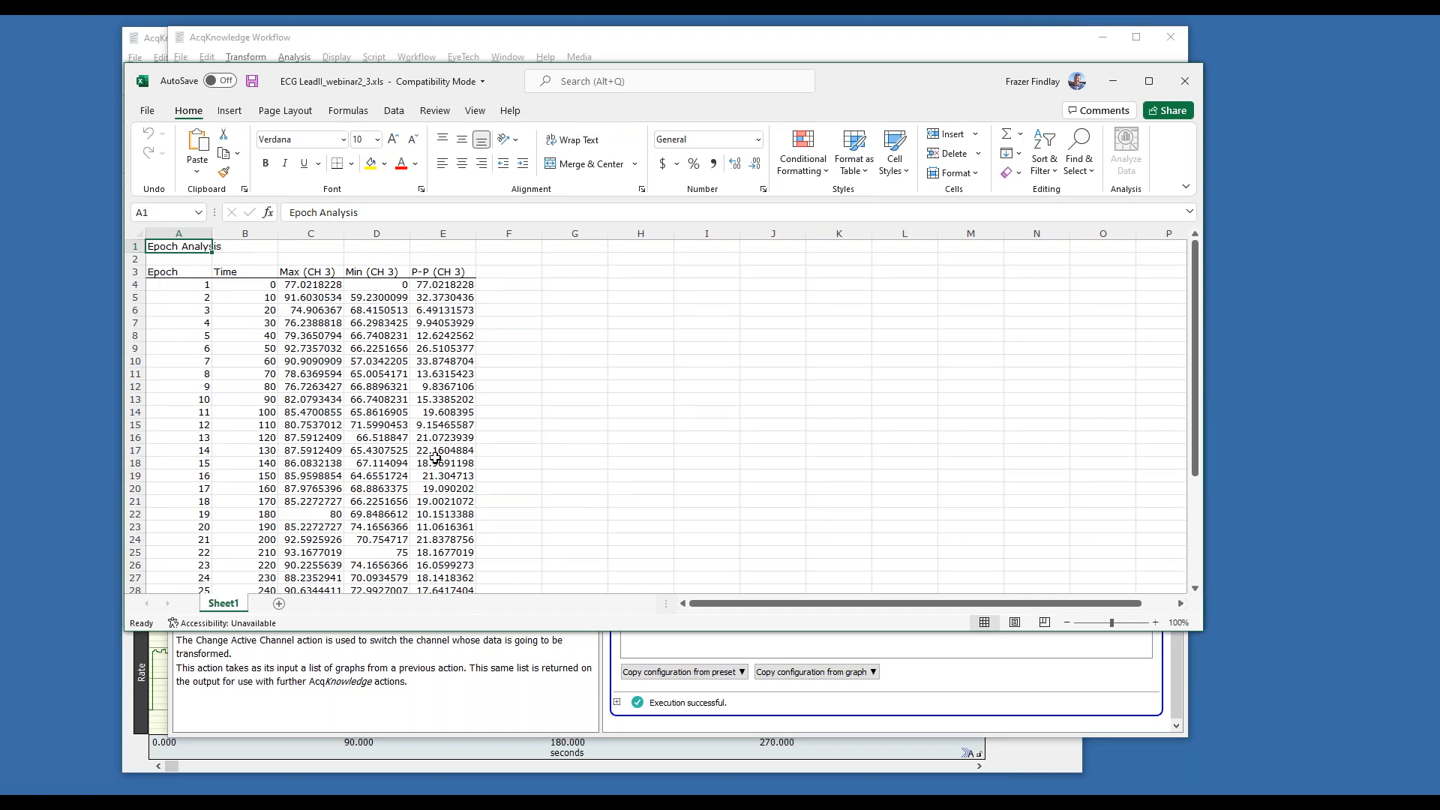
Compare the first epoch's Minimum in the Epoch Analysis spreadsheet with the Rate waveform, and highlight the rows for epochs 2 to 22
left_click(372, 285)
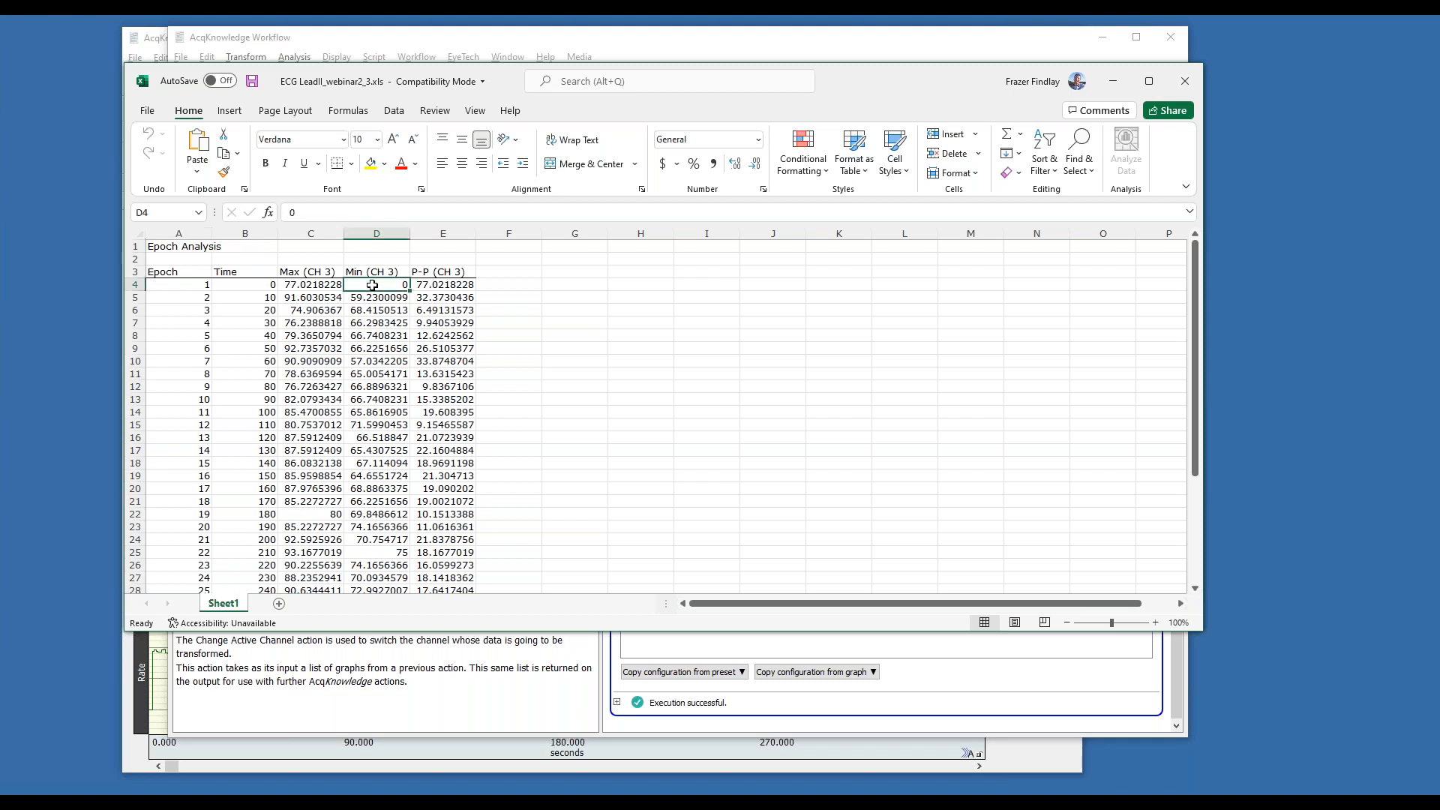
left_click(161, 42)
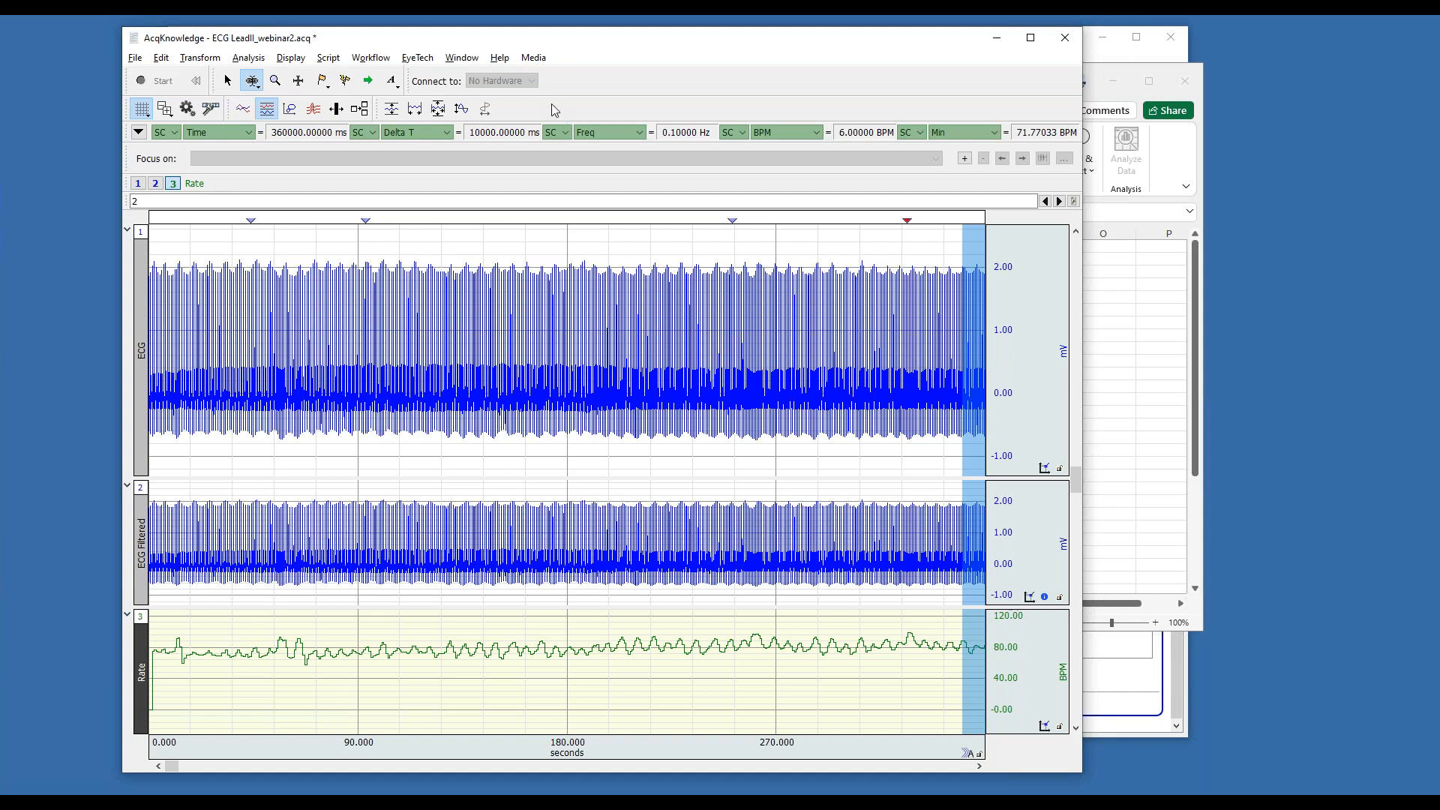
left_click(1118, 363)
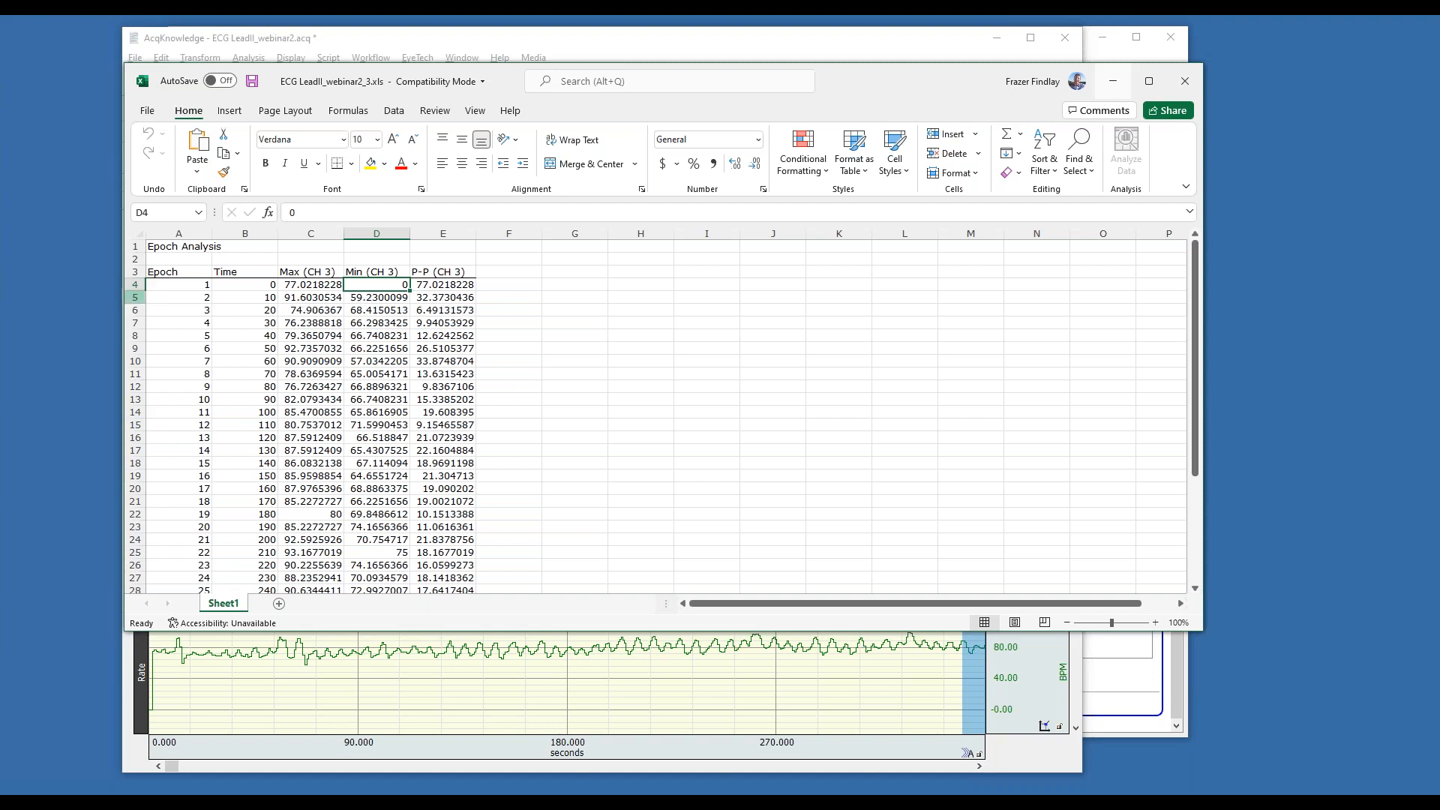
left_click_drag(133, 297, 169, 555)
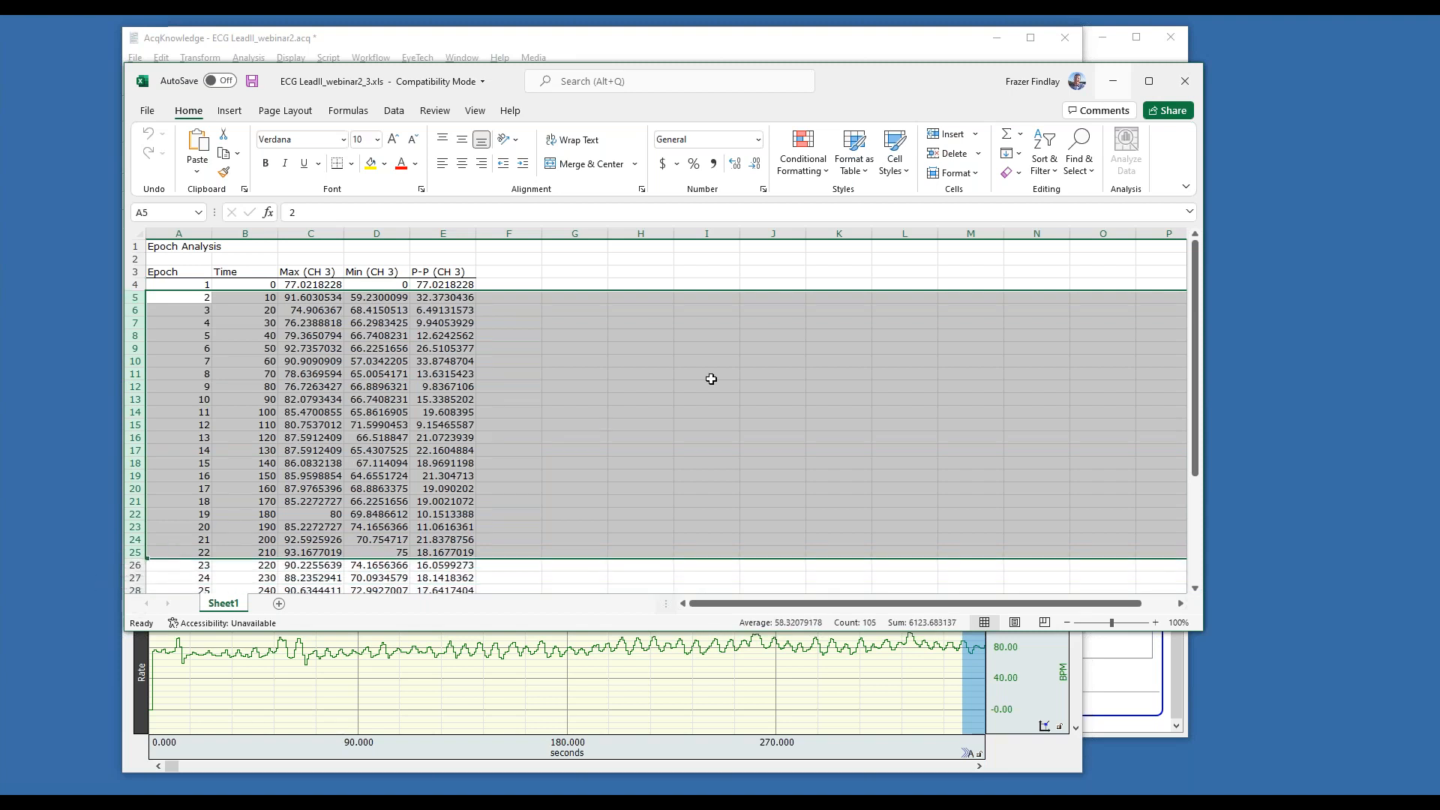
Minimize the graph window, close the Epoch Analysis spreadsheet and bring the workflow editor back to the front
left_click(1103, 37)
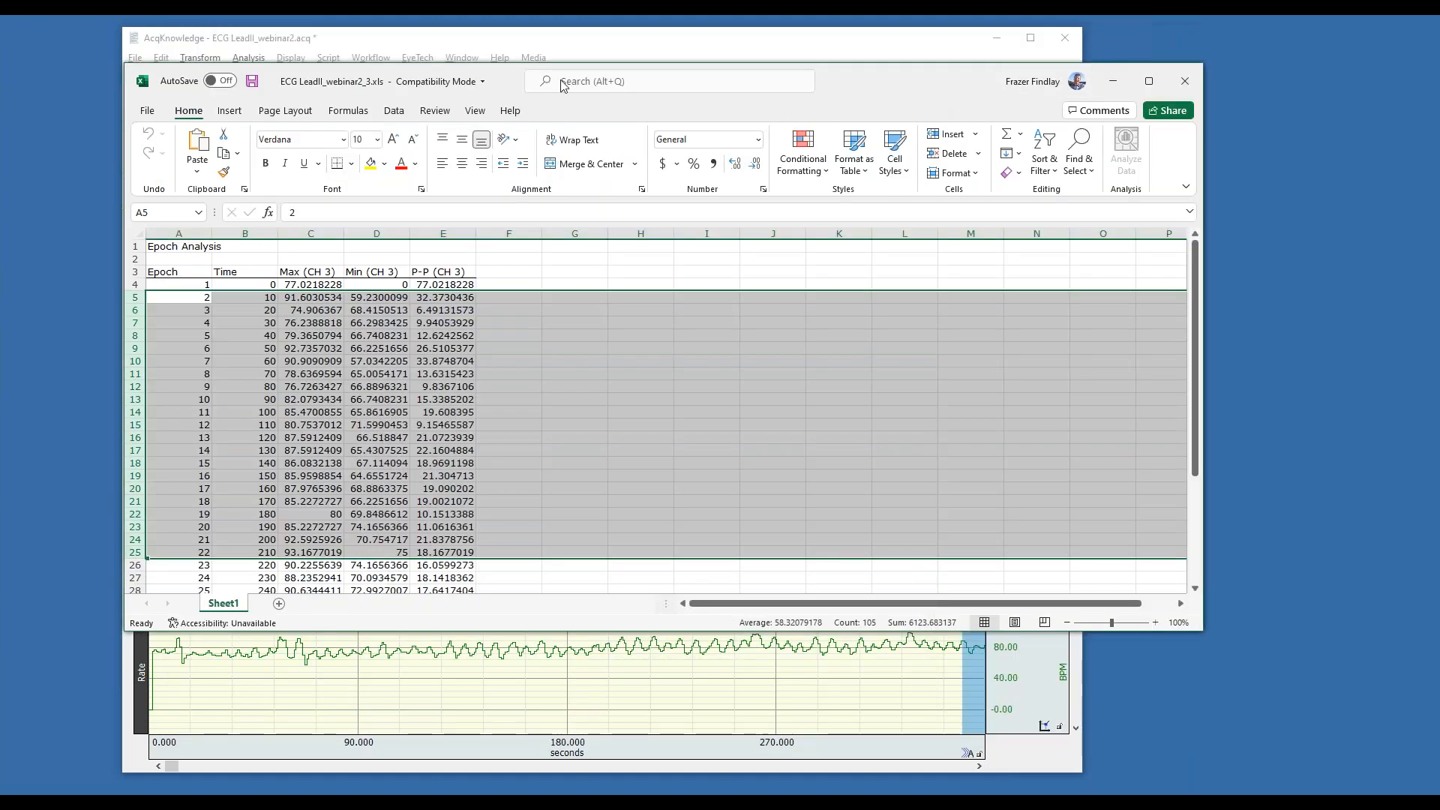
left_click(461, 38)
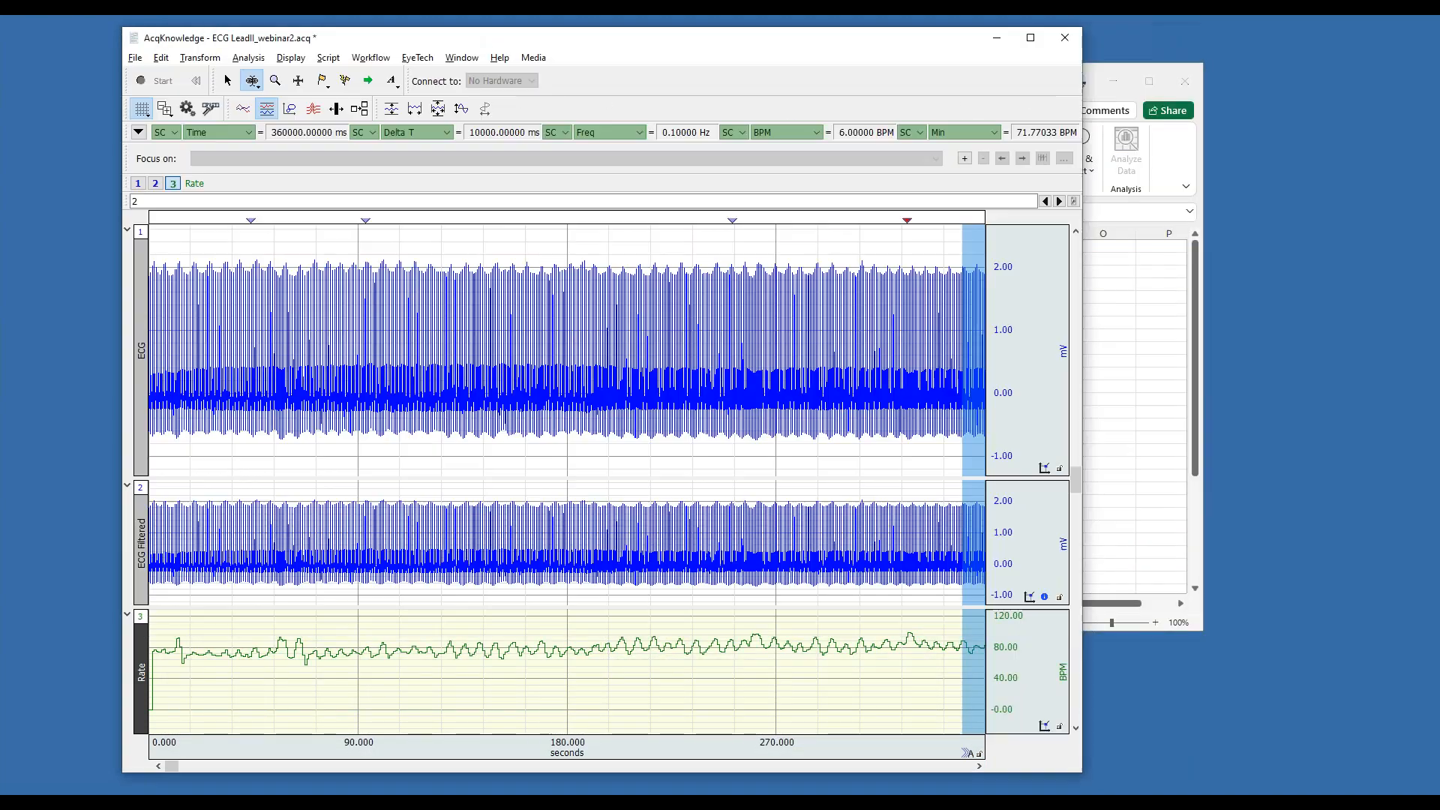
left_click(997, 37)
left_click(1185, 81)
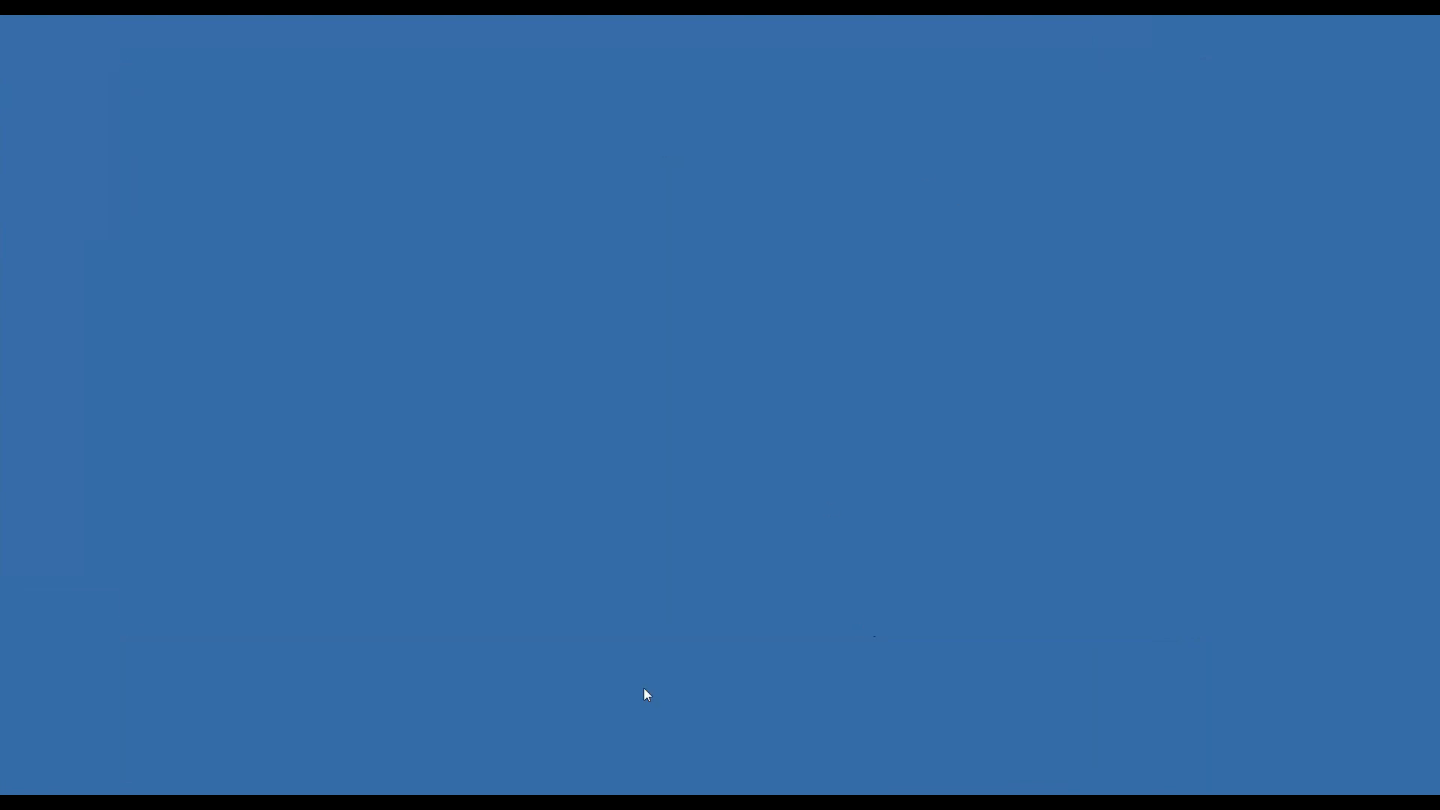
mouse_move(619, 799)
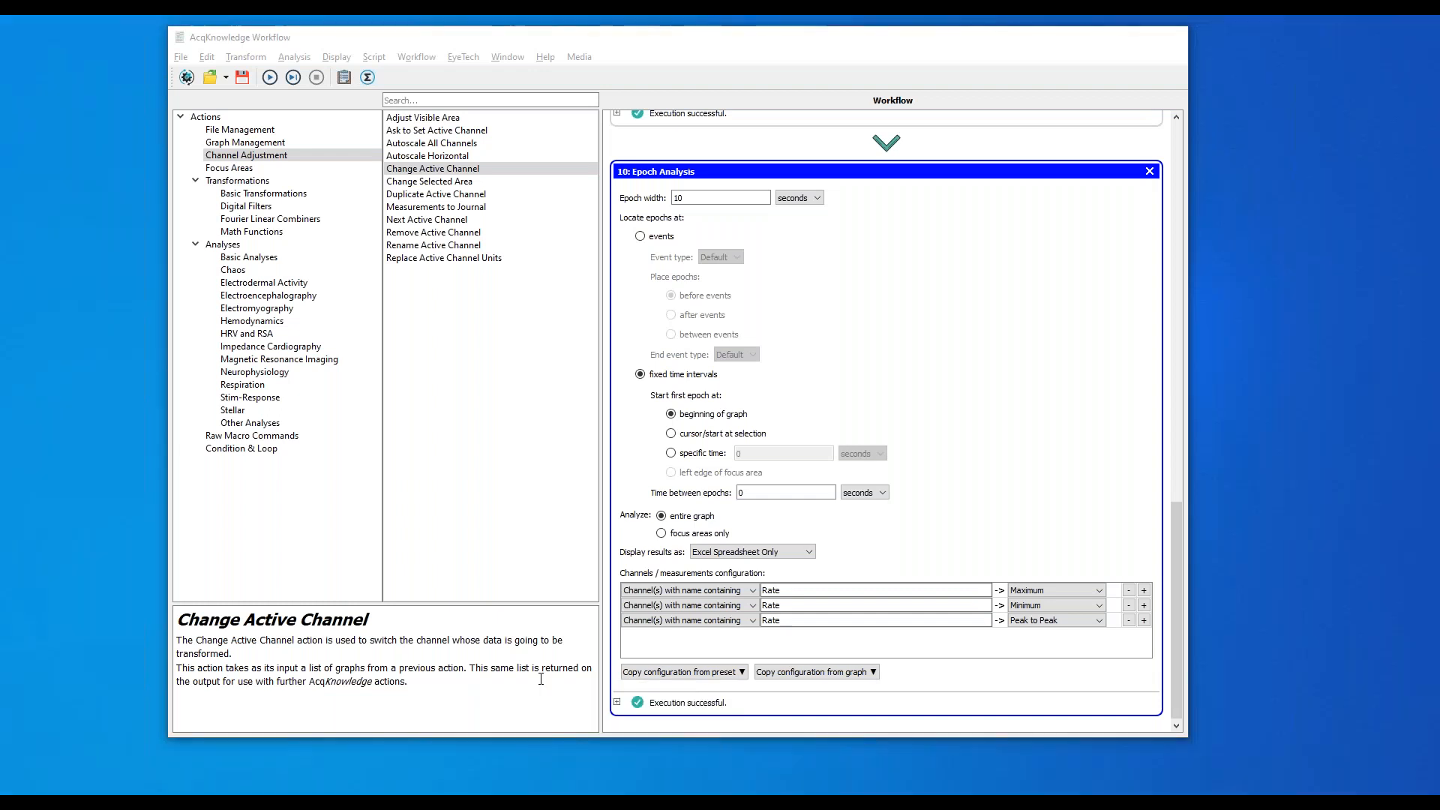
left_click(545, 690)
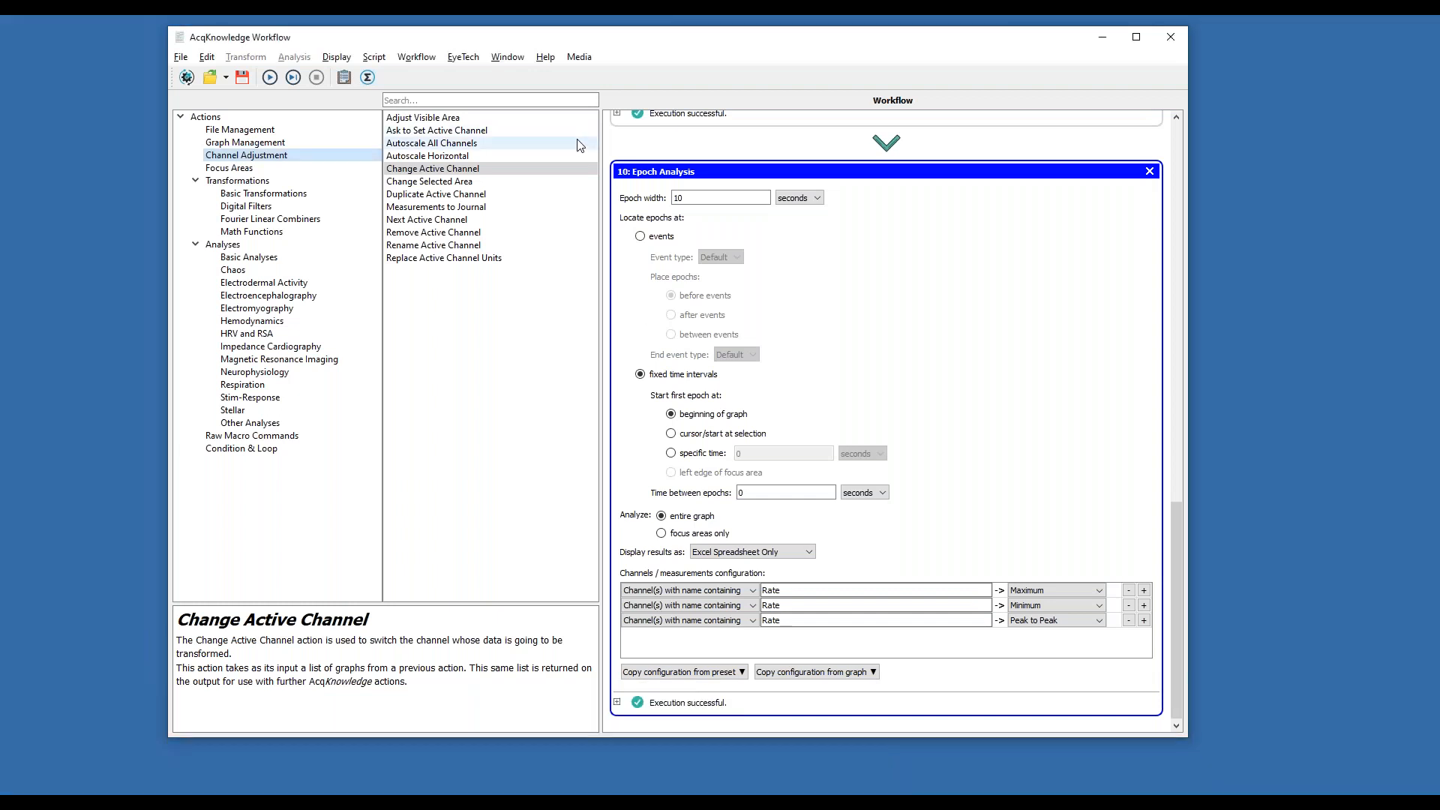
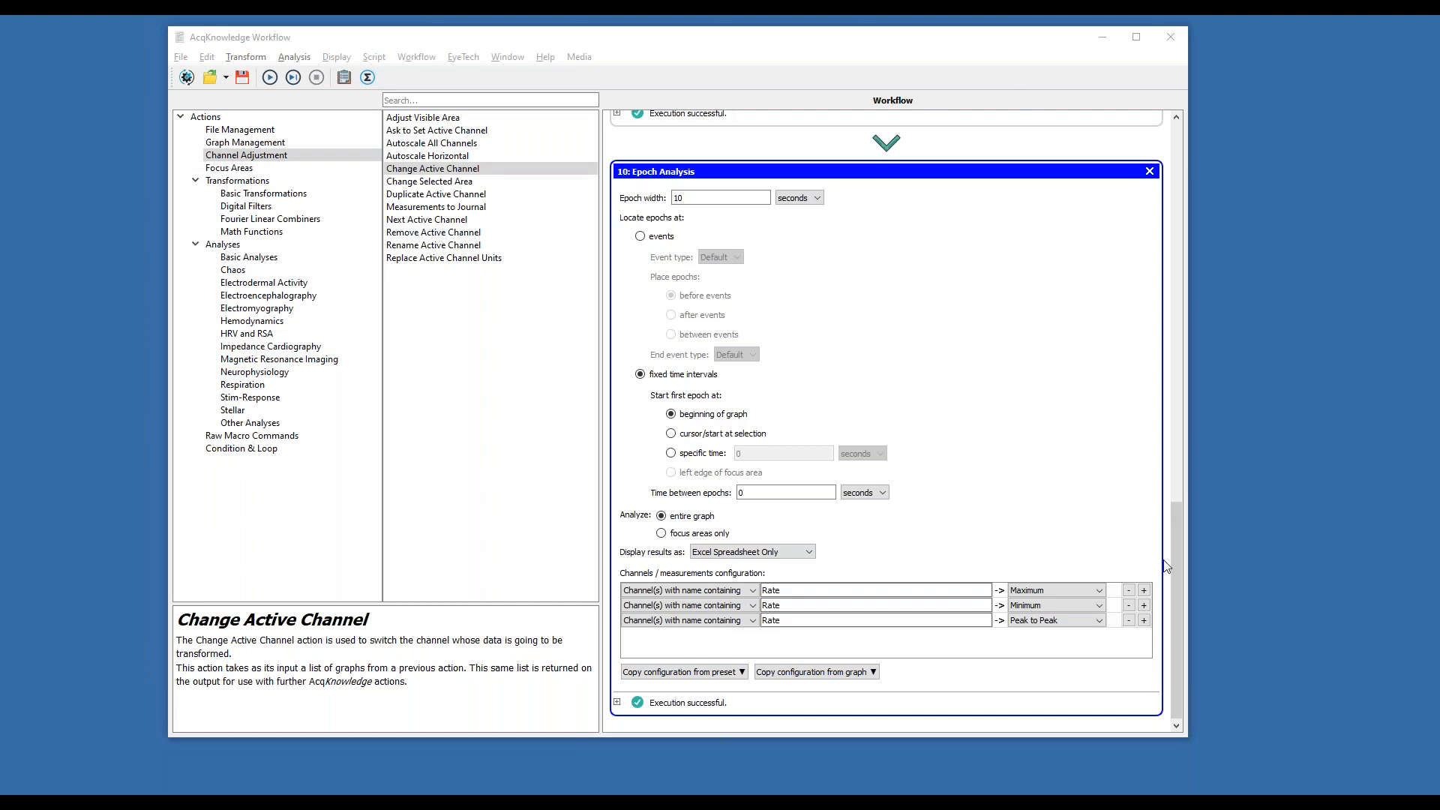
Review the workflow's actions from Ask for Graph Files through Epoch Analysis and list the available Analyses actions
left_click_drag(1179, 575, 1178, 477)
scroll(1123, 550, "down", 4)
scroll(1083, 145, "up", 15)
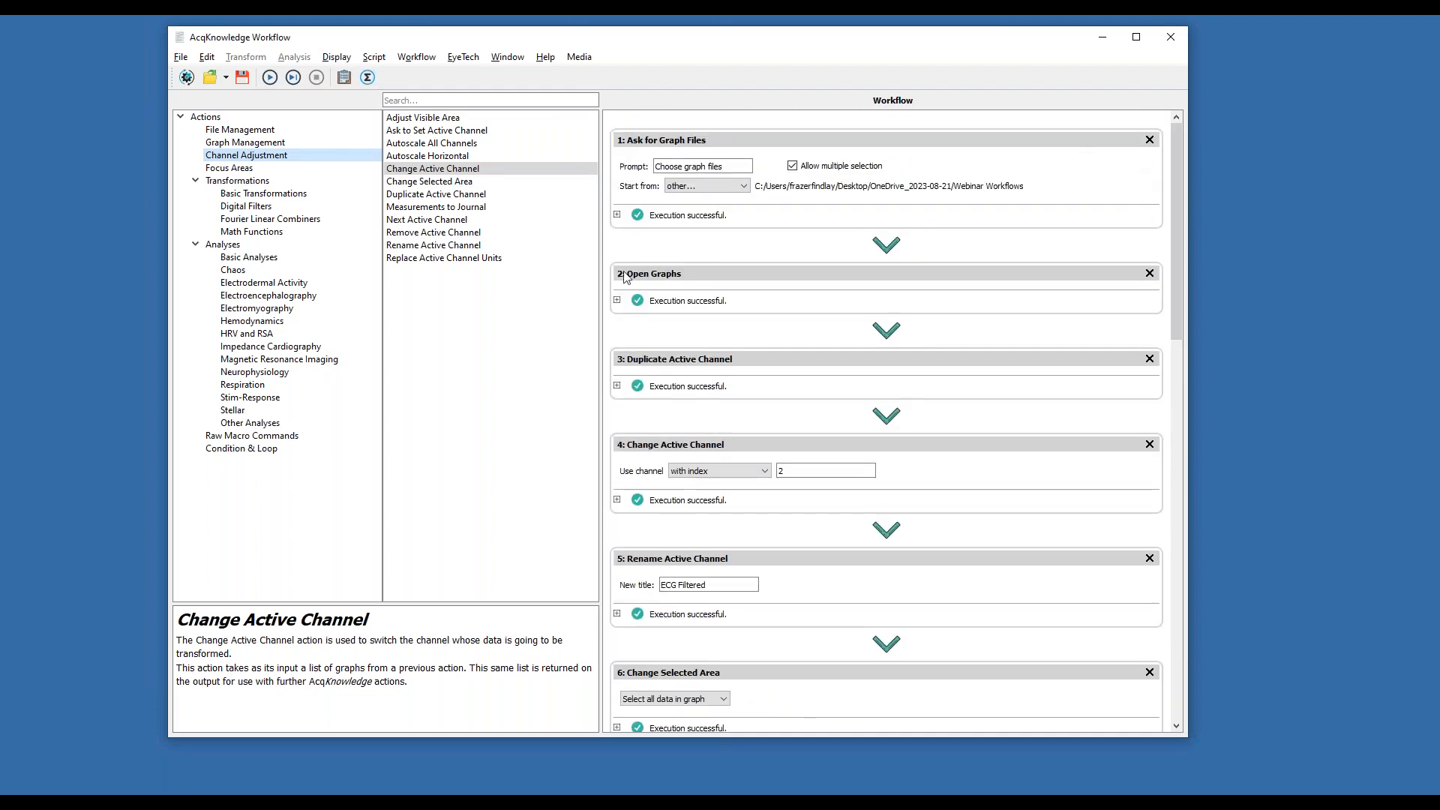
left_click_drag(1177, 186, 1141, 608)
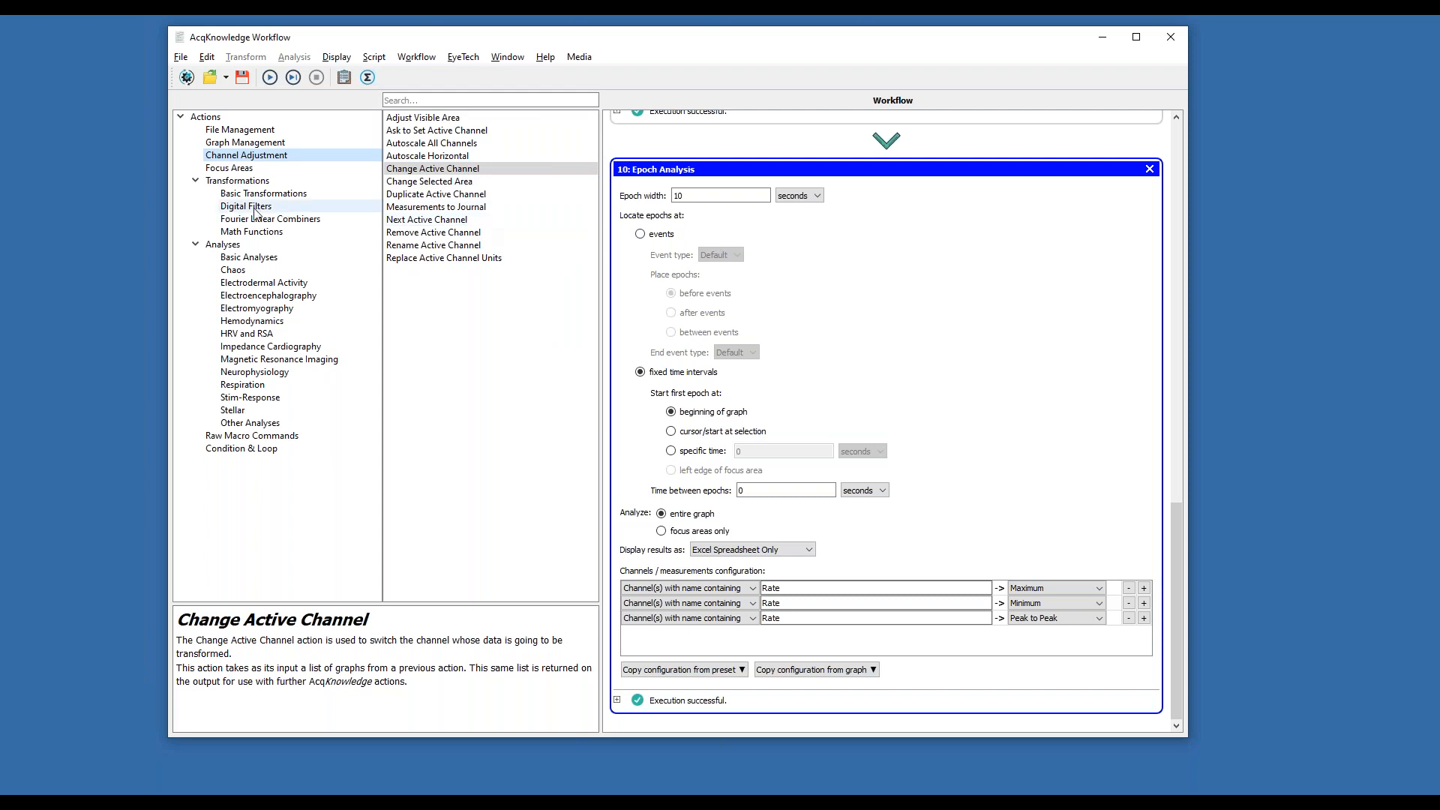
left_click(224, 246)
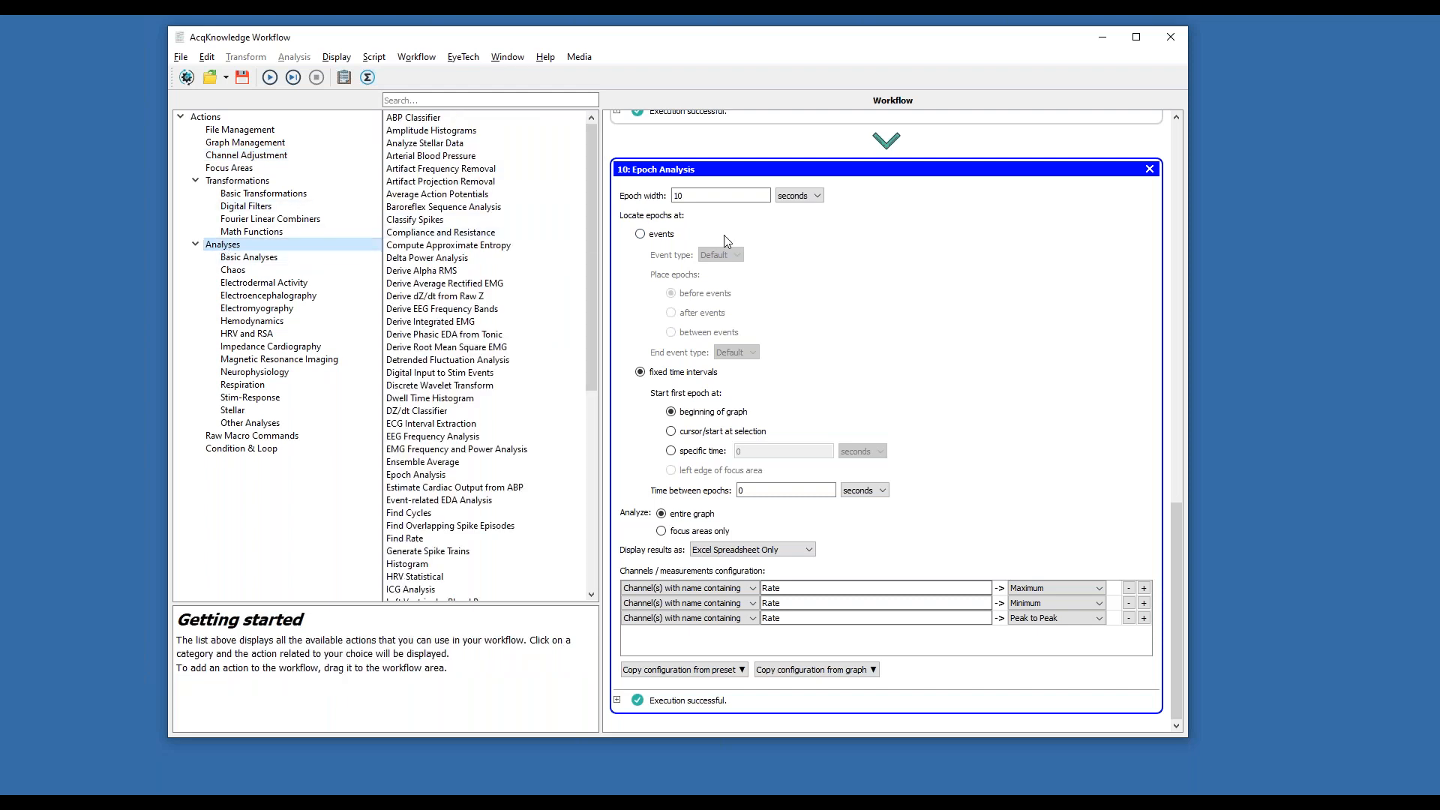
scroll(727, 238, "up", 4)
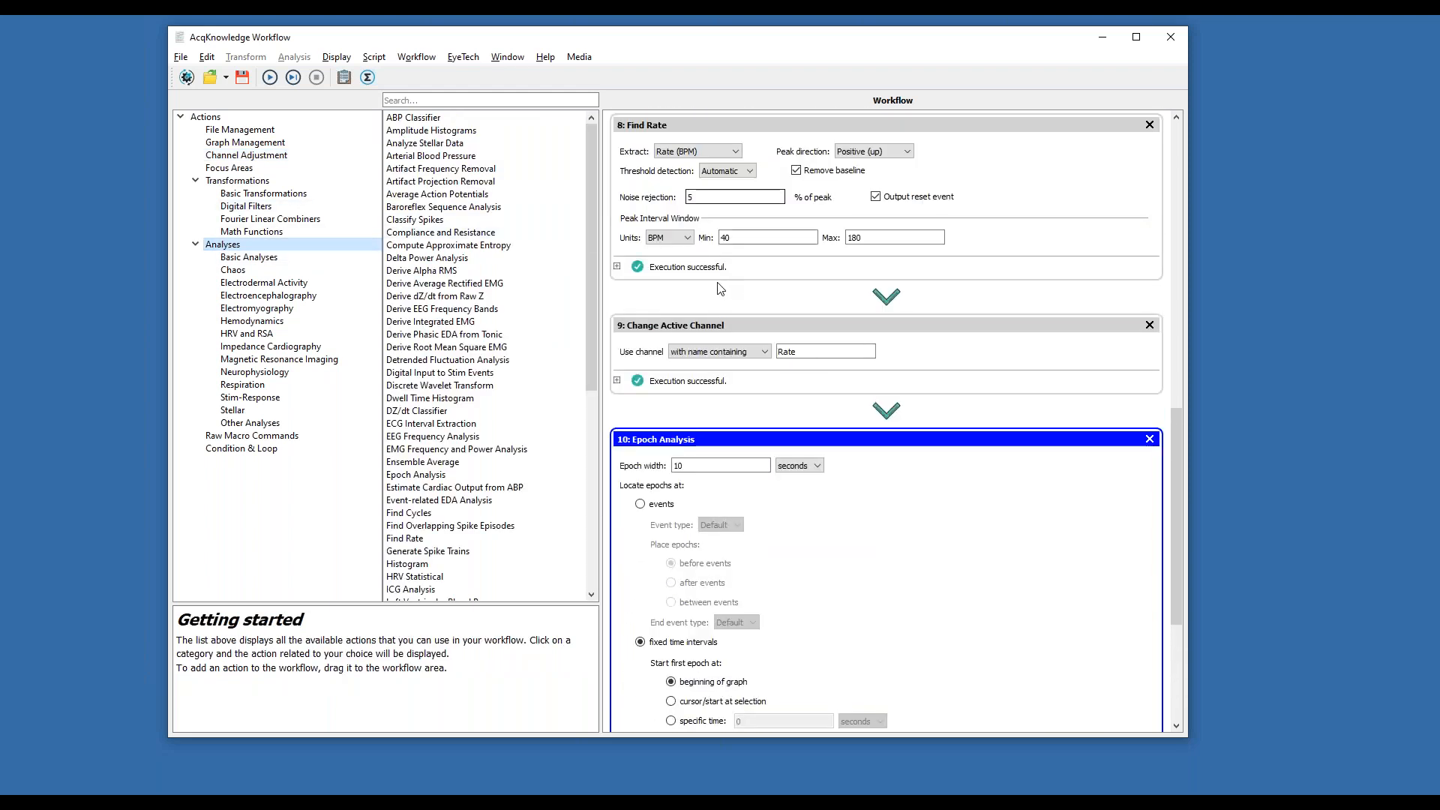
scroll(719, 289, "up", 3)
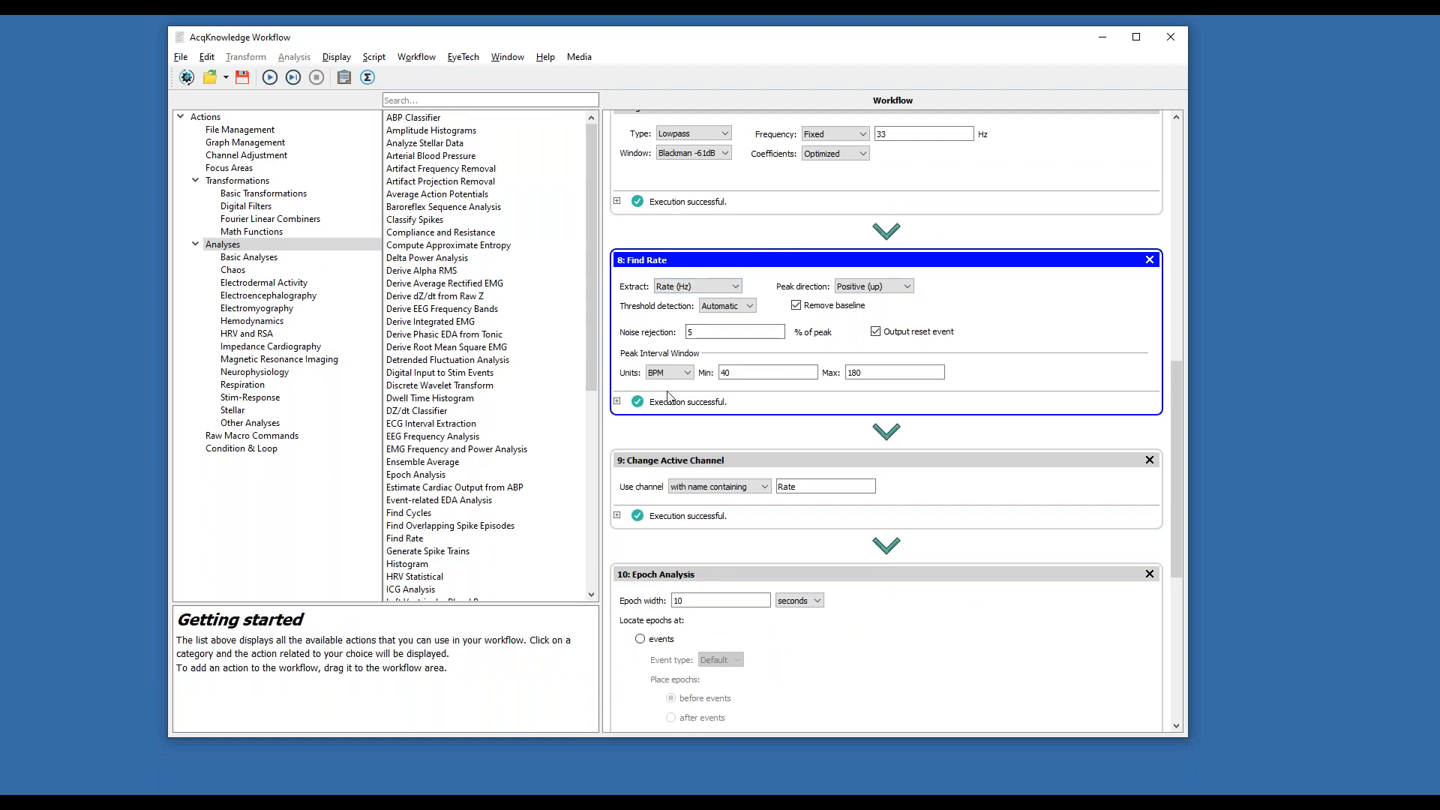
Insert an HRV Statistical action from the HRV and RSA analyses between Digital Filter - FIR and Find Rate
left_click_drag(1177, 438, 1146, 192)
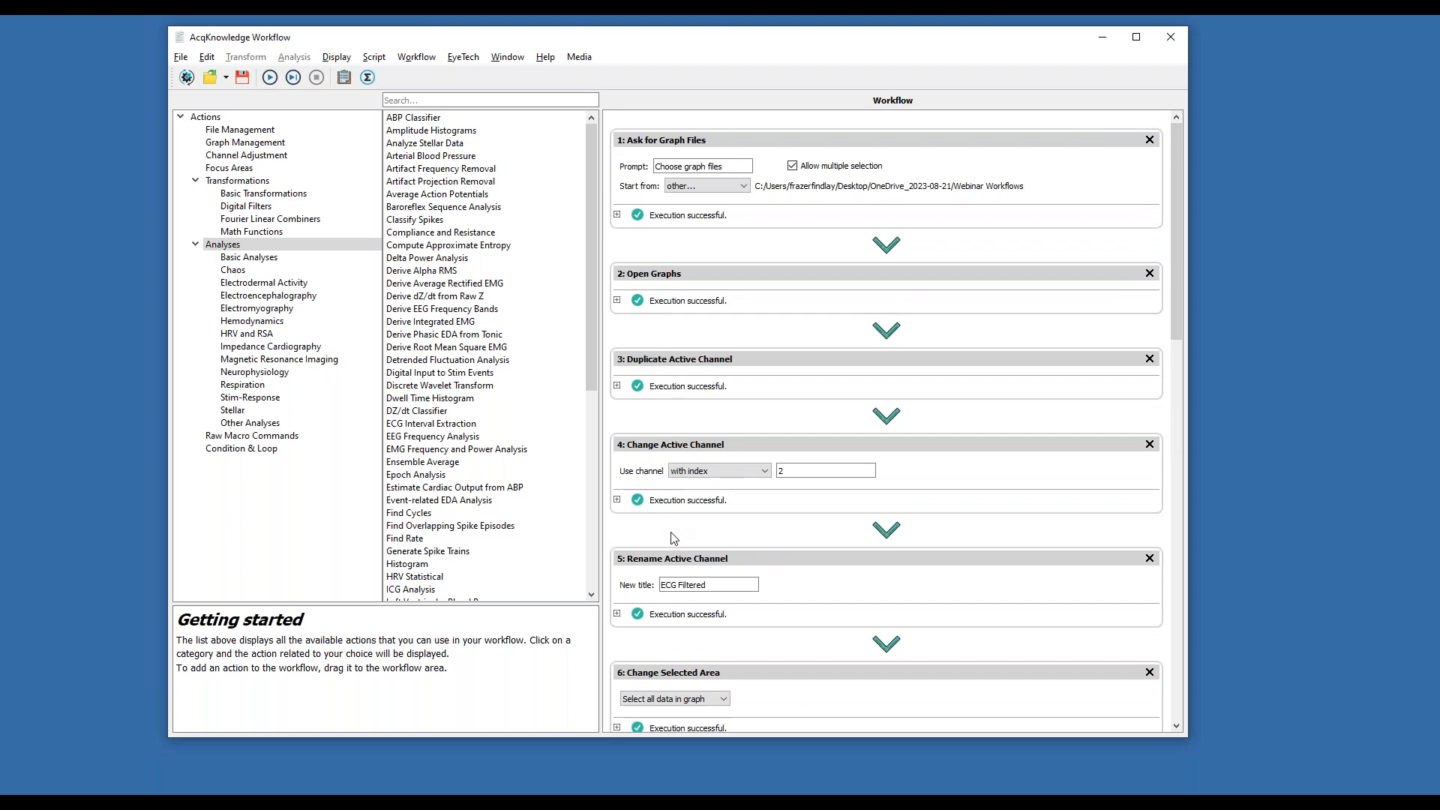
scroll(692, 527, "down", 1)
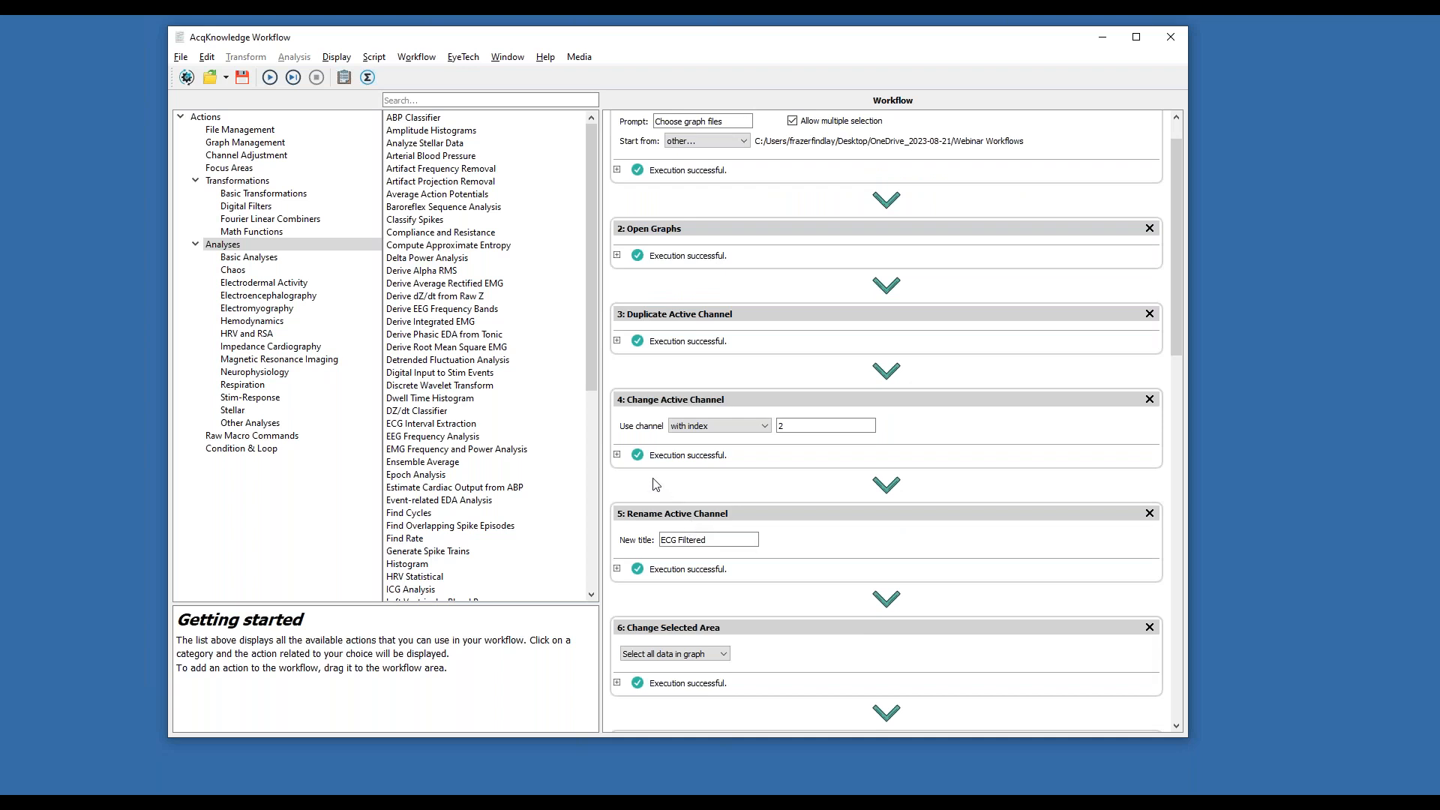
scroll(696, 482, "down", 1)
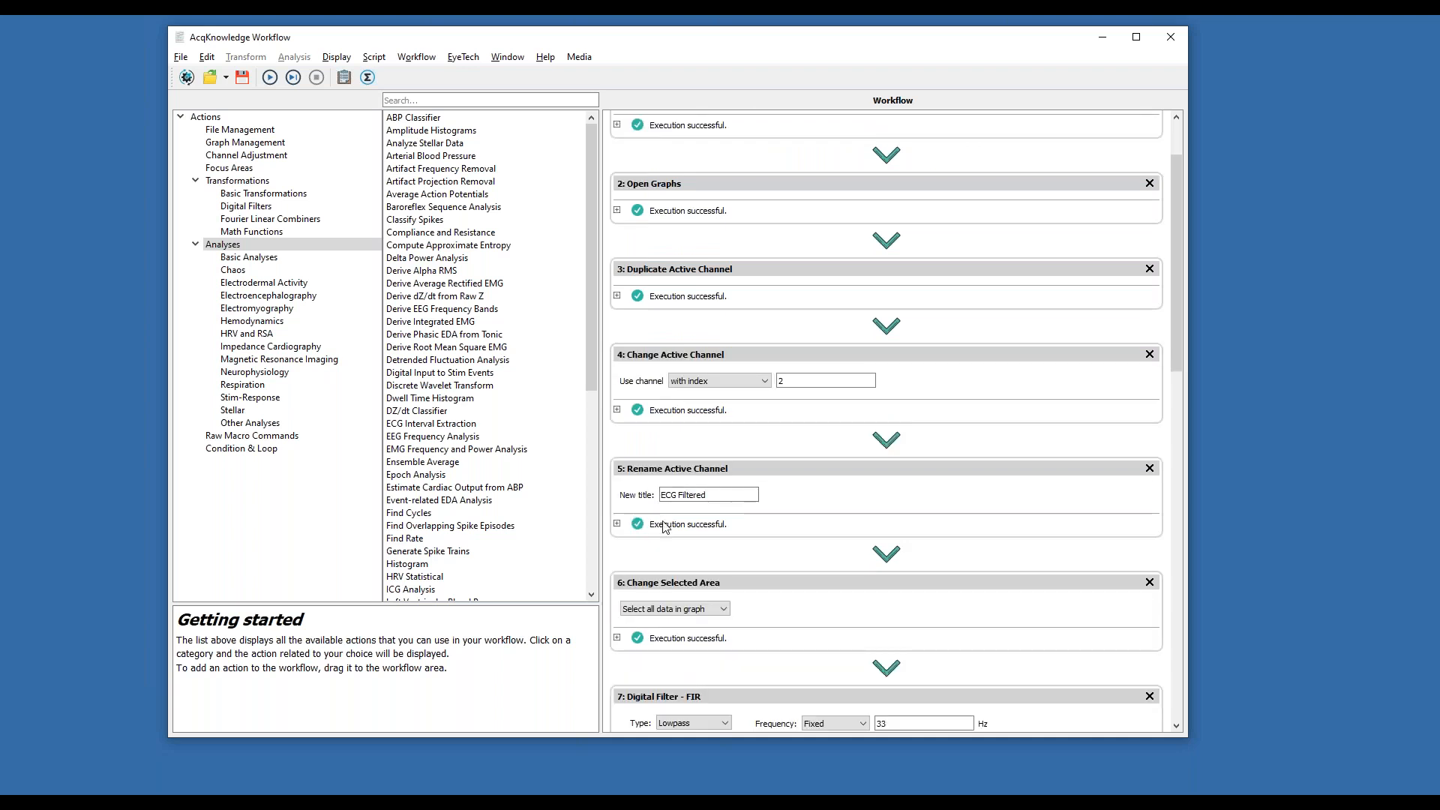
scroll(664, 517, "down", 1)
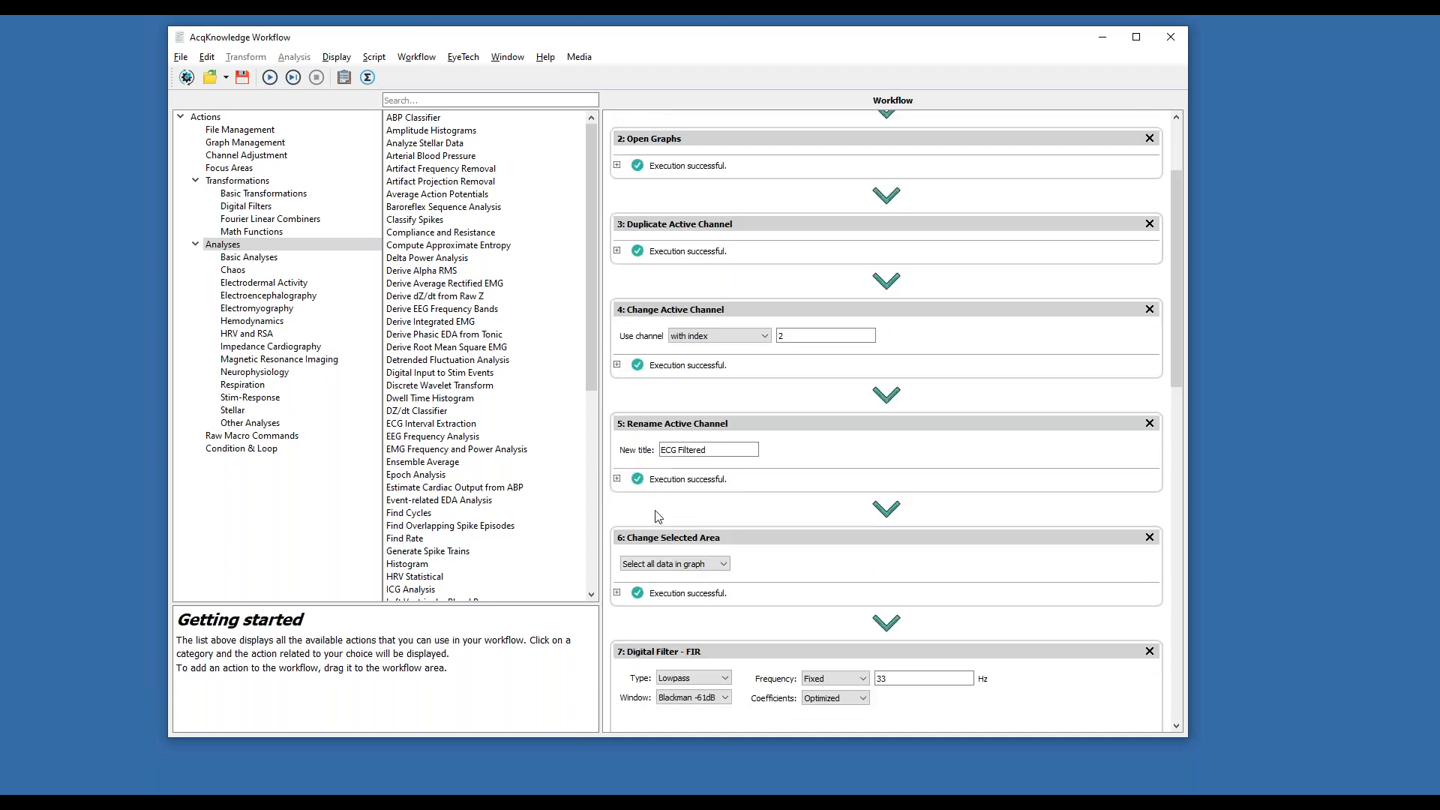
scroll(658, 517, "down", 2)
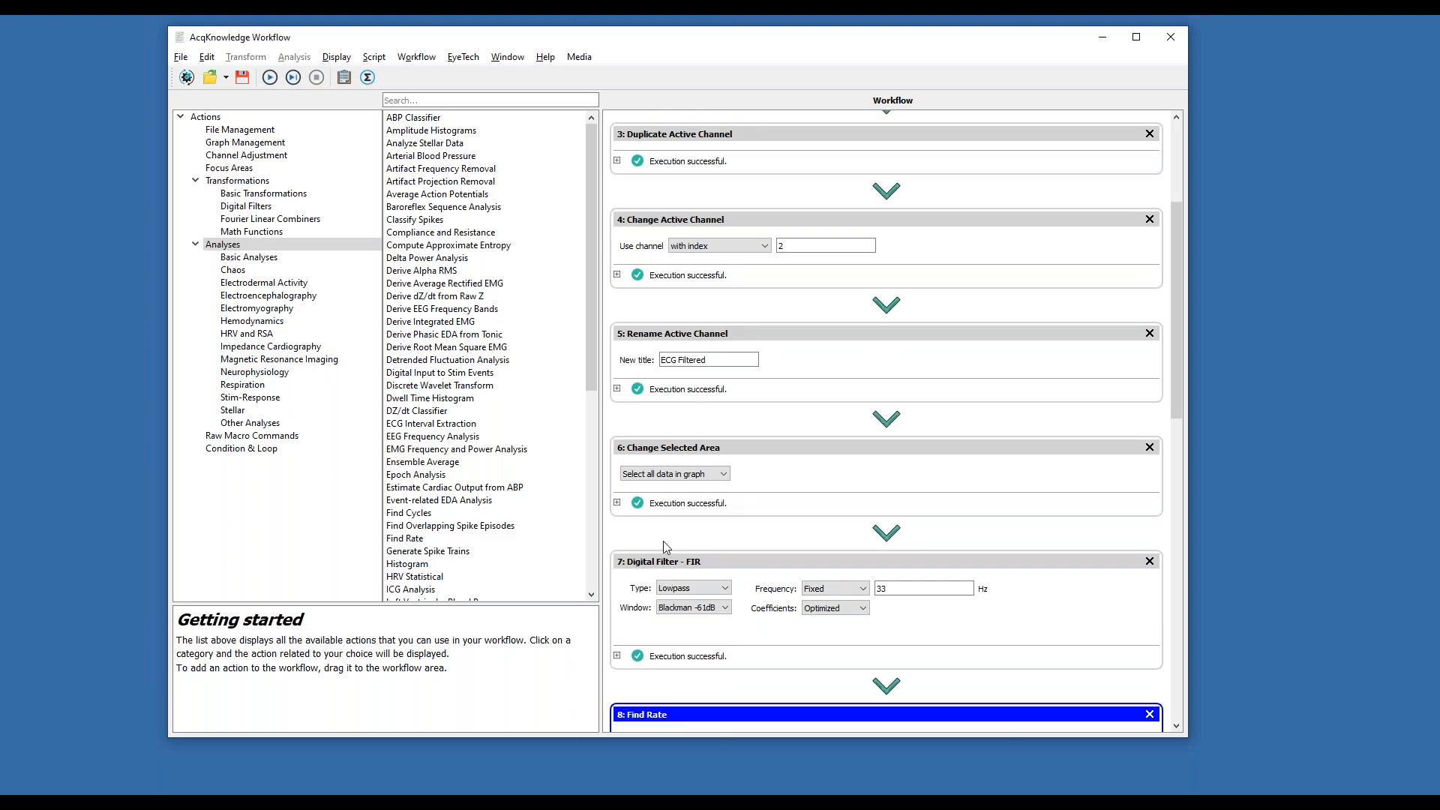
scroll(700, 531, "down", 1)
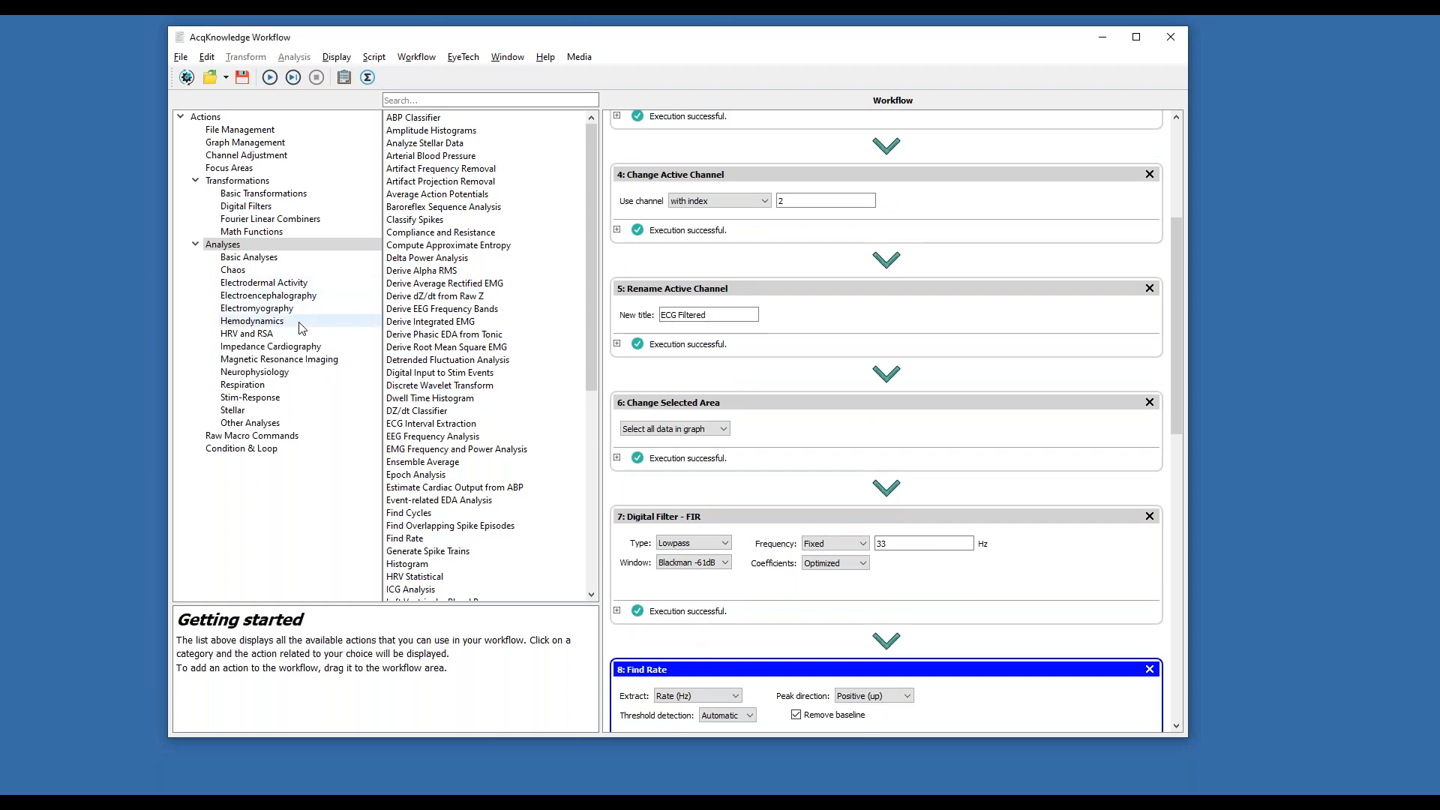
left_click(240, 335)
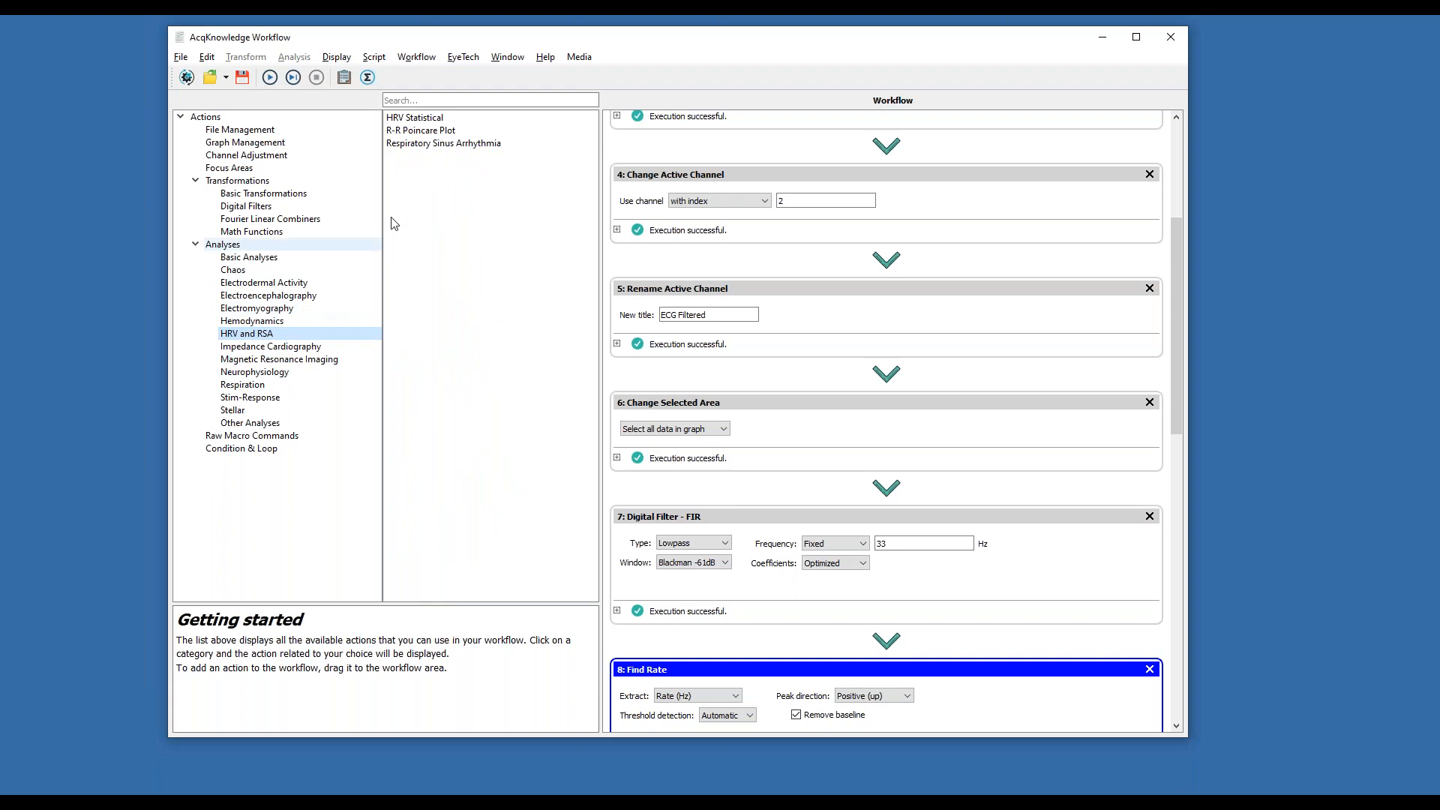
left_click_drag(407, 124, 685, 647)
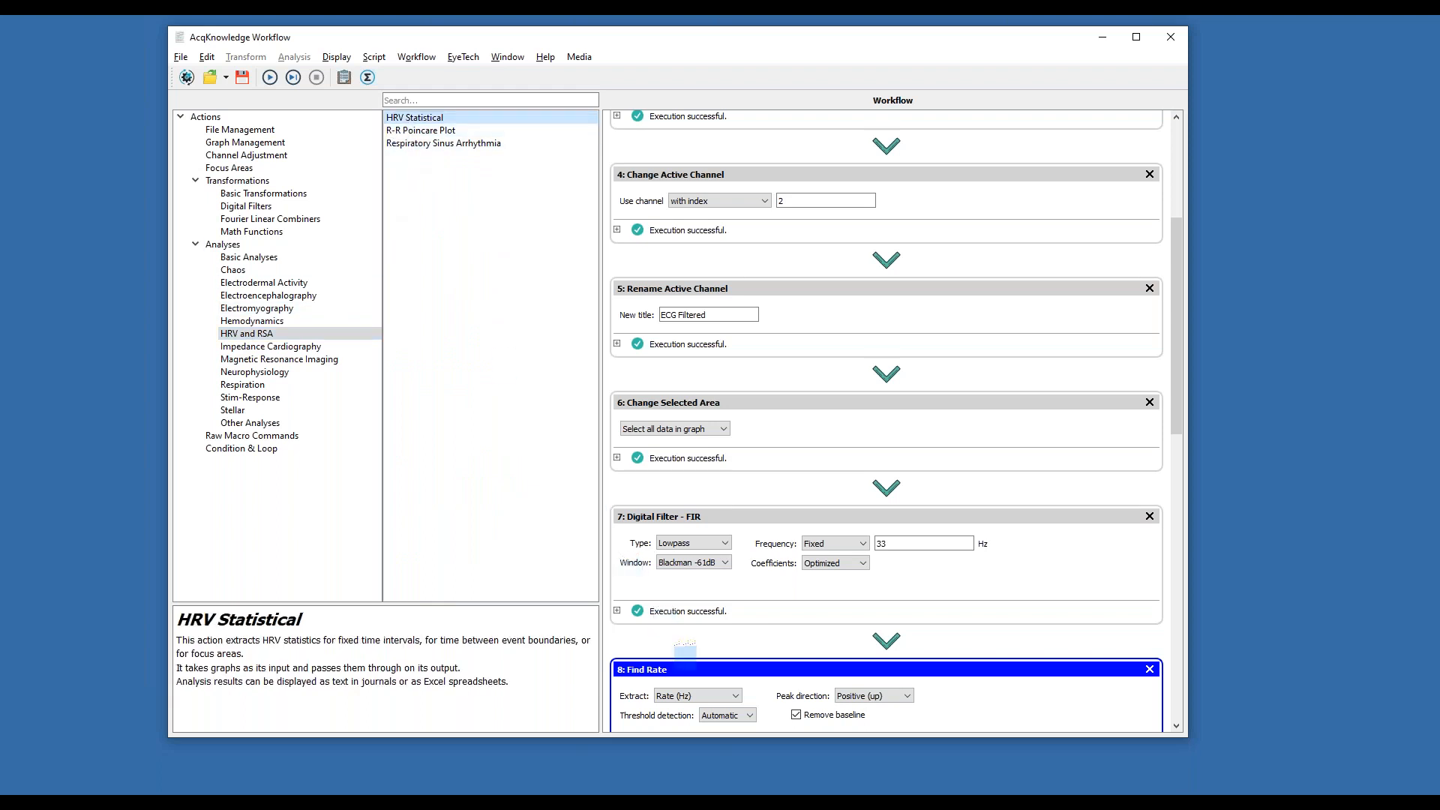
left_click_drag(685, 646, 685, 650)
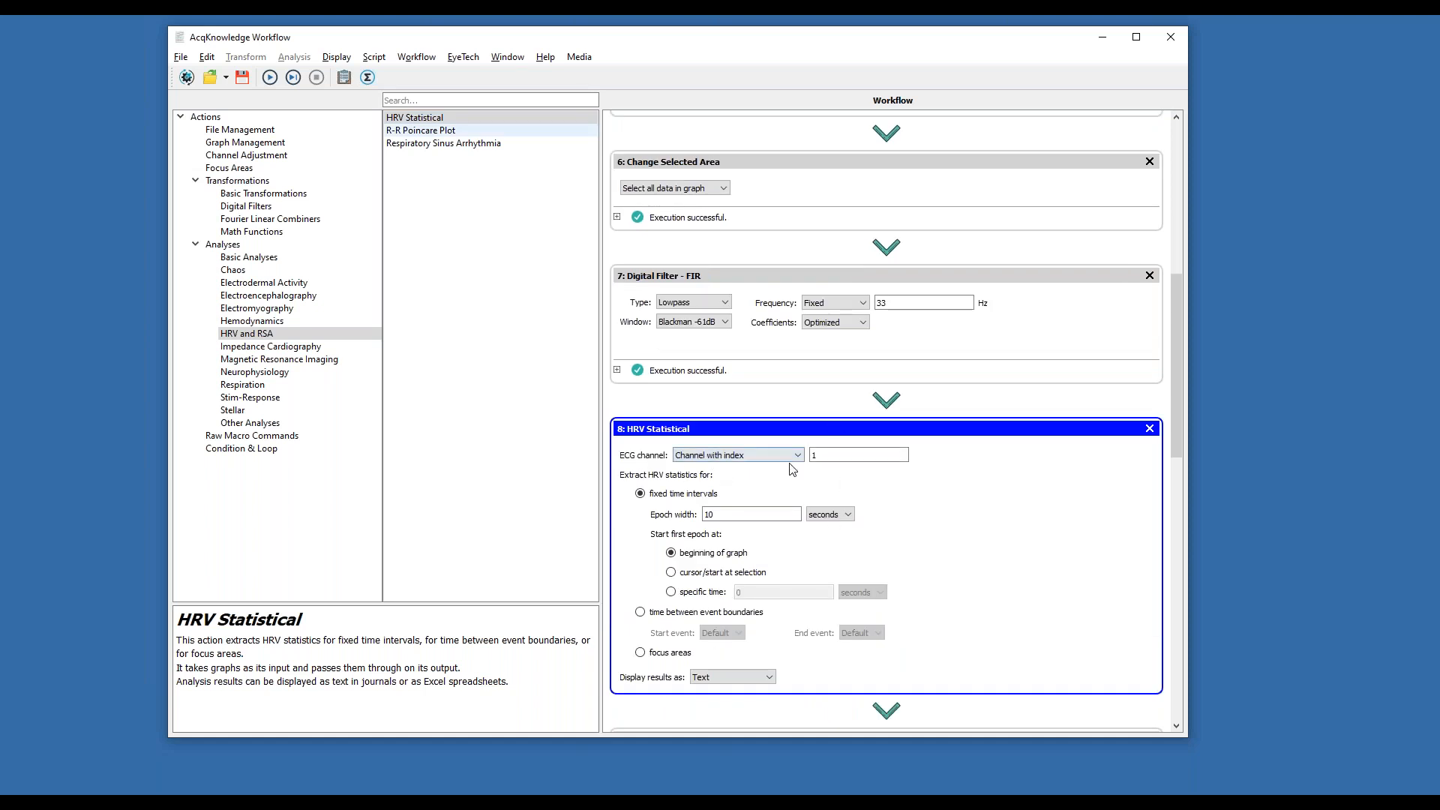
Set the HRV Statistical action's ECG channel index to 2 and display its results as Excel Spreadsheet
double_click(824, 455)
type("2")
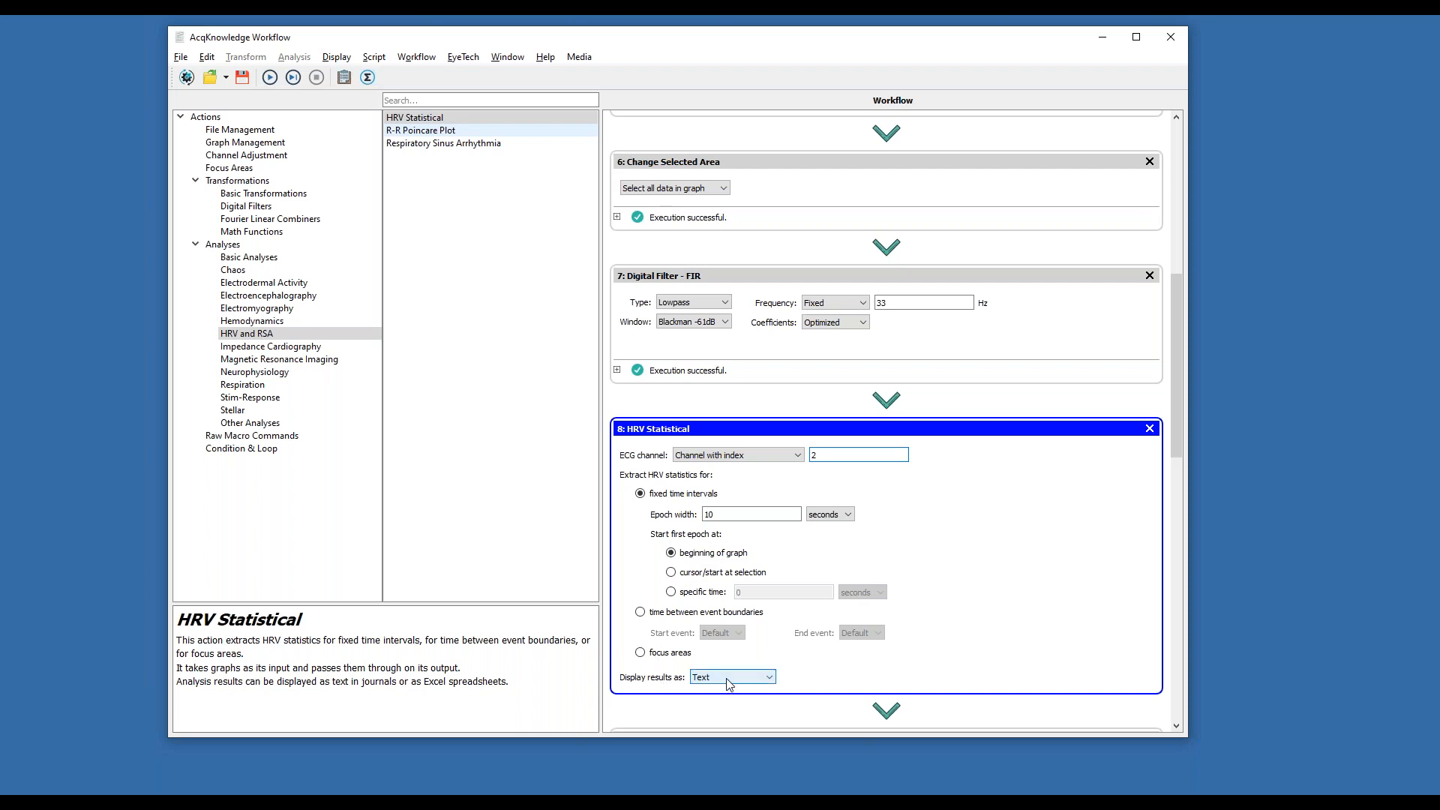
left_click(729, 699)
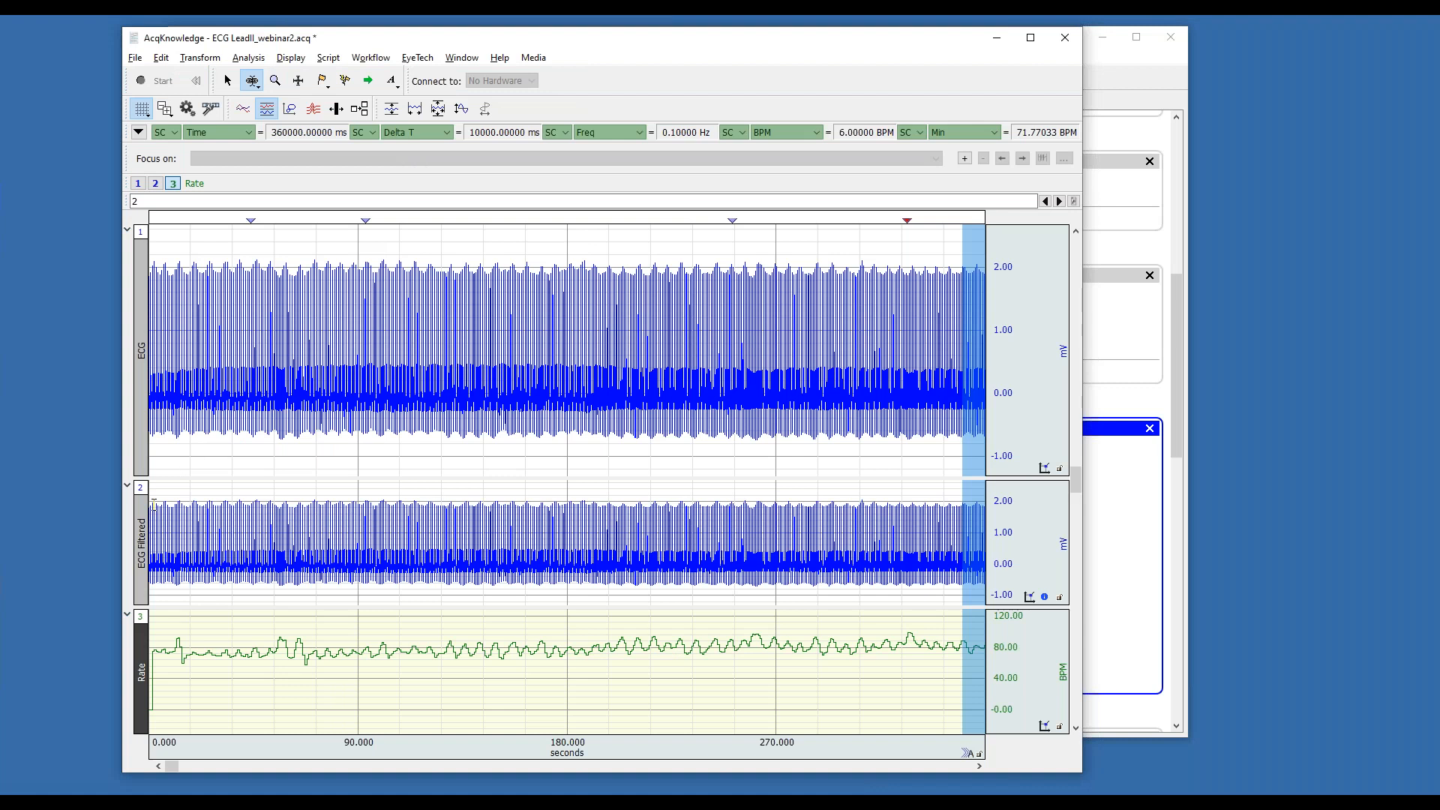
Close the open ECG LeadII_webinar2.acq graph without saving its changes
left_click_drag(259, 520, 434, 520)
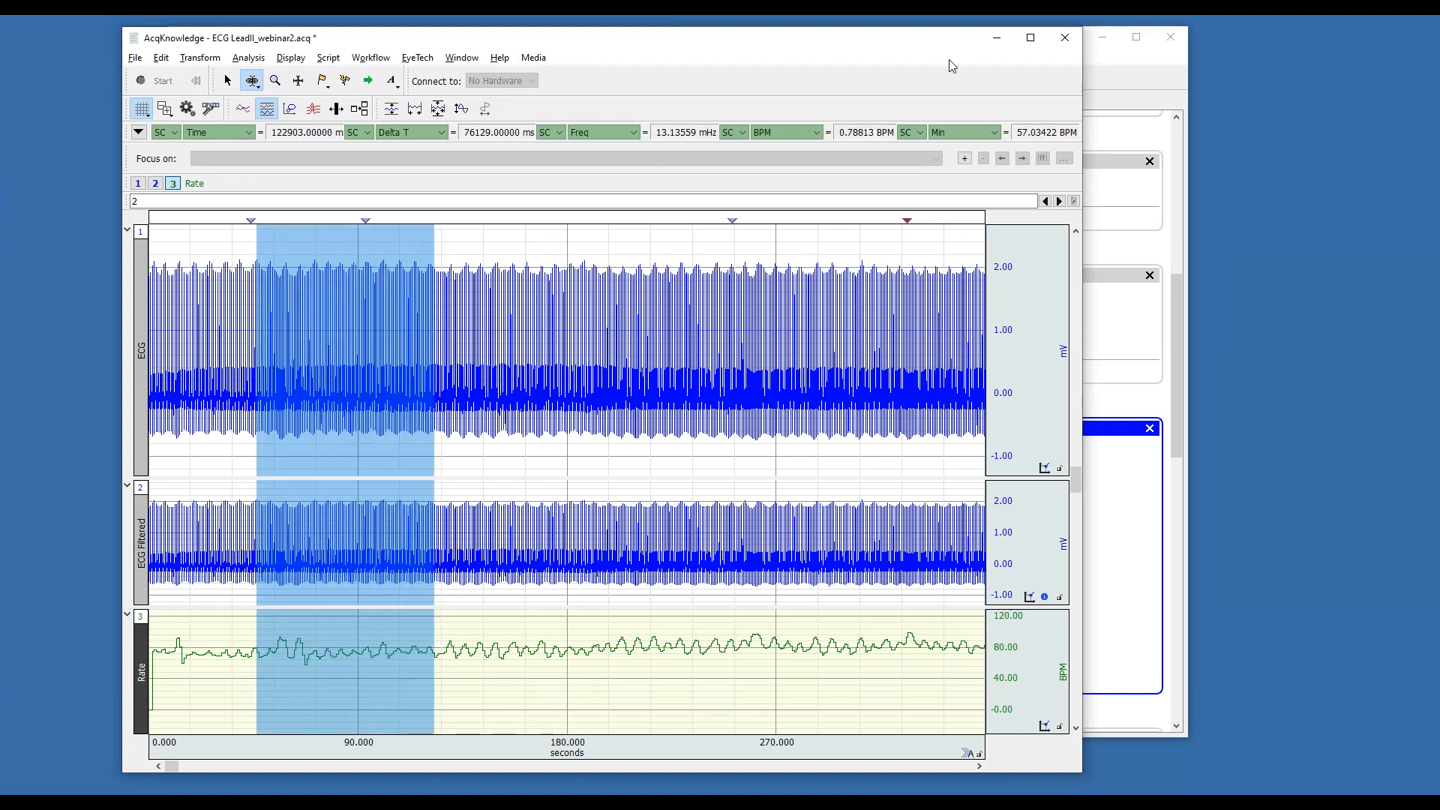
left_click(1066, 39)
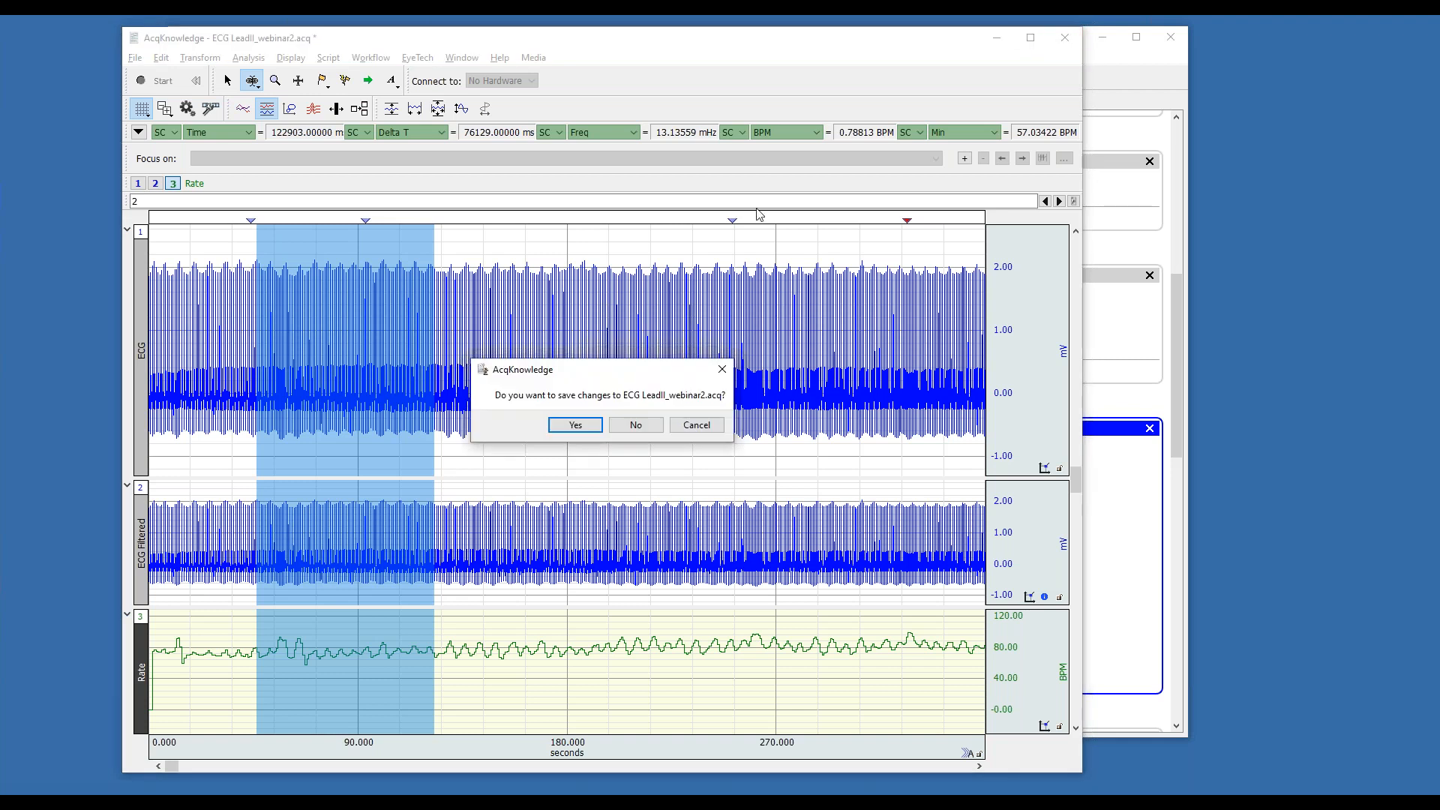
left_click(637, 425)
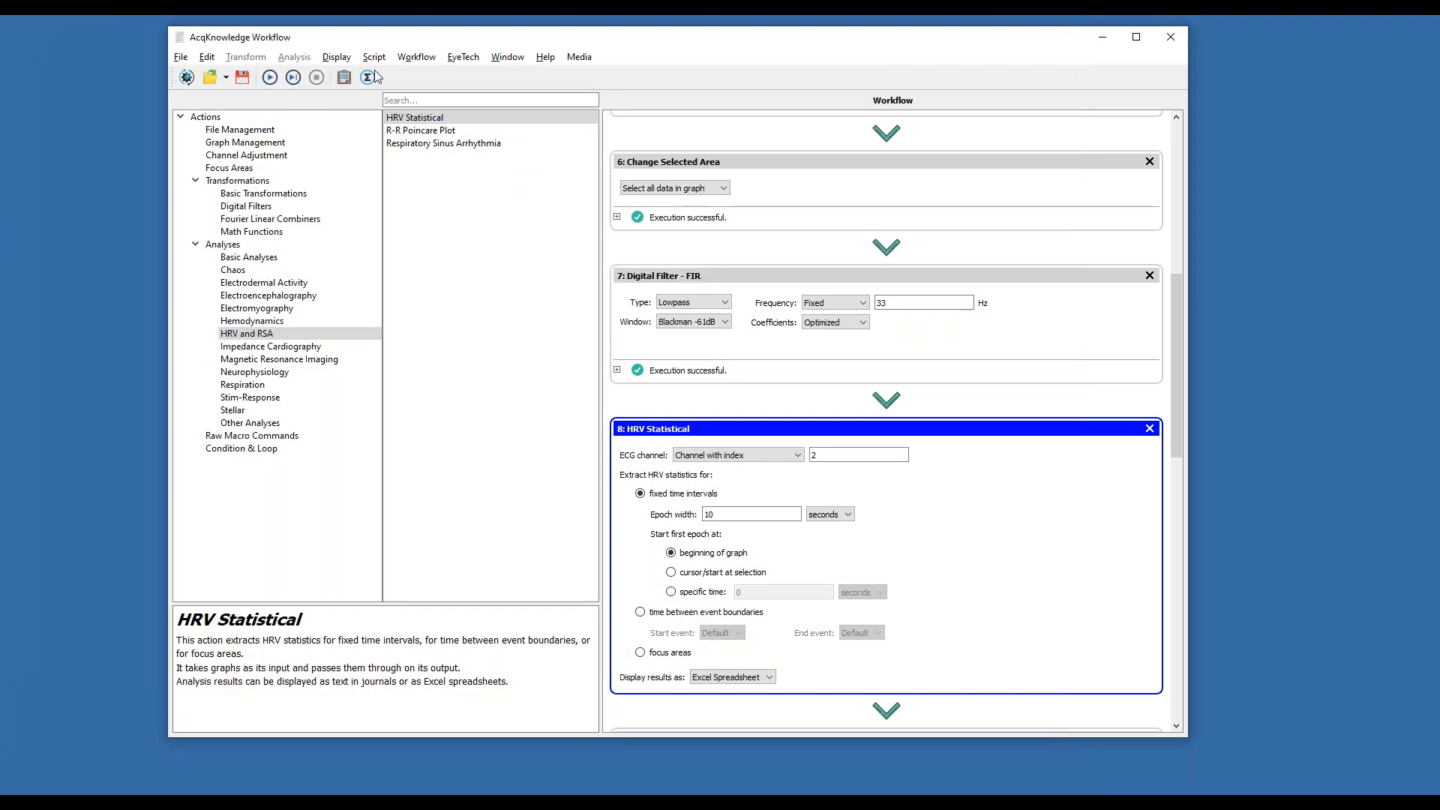
Run the workflow on the graph file ECG LeadII_webinar2.acq
left_click(270, 78)
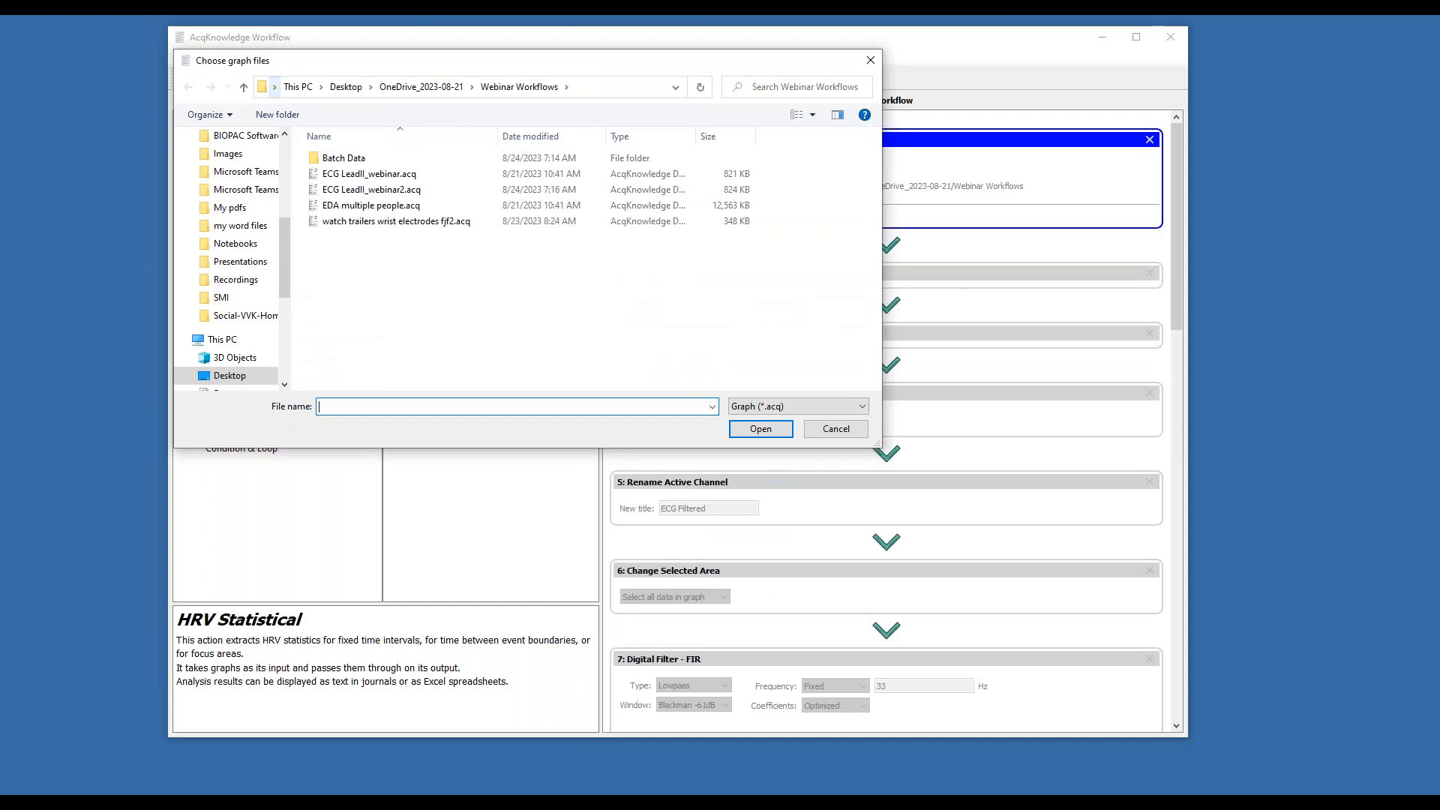
left_click(372, 190)
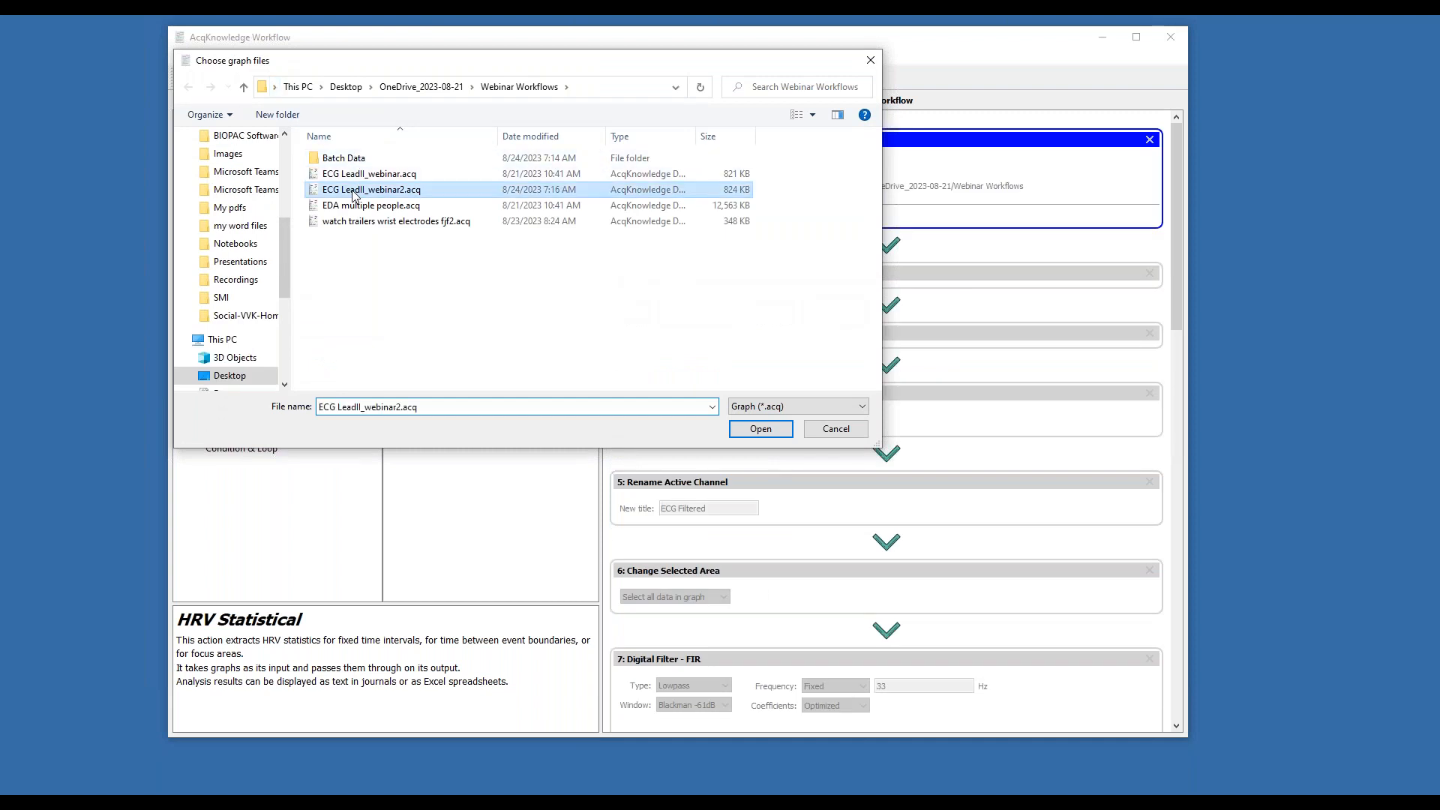
left_click(759, 431)
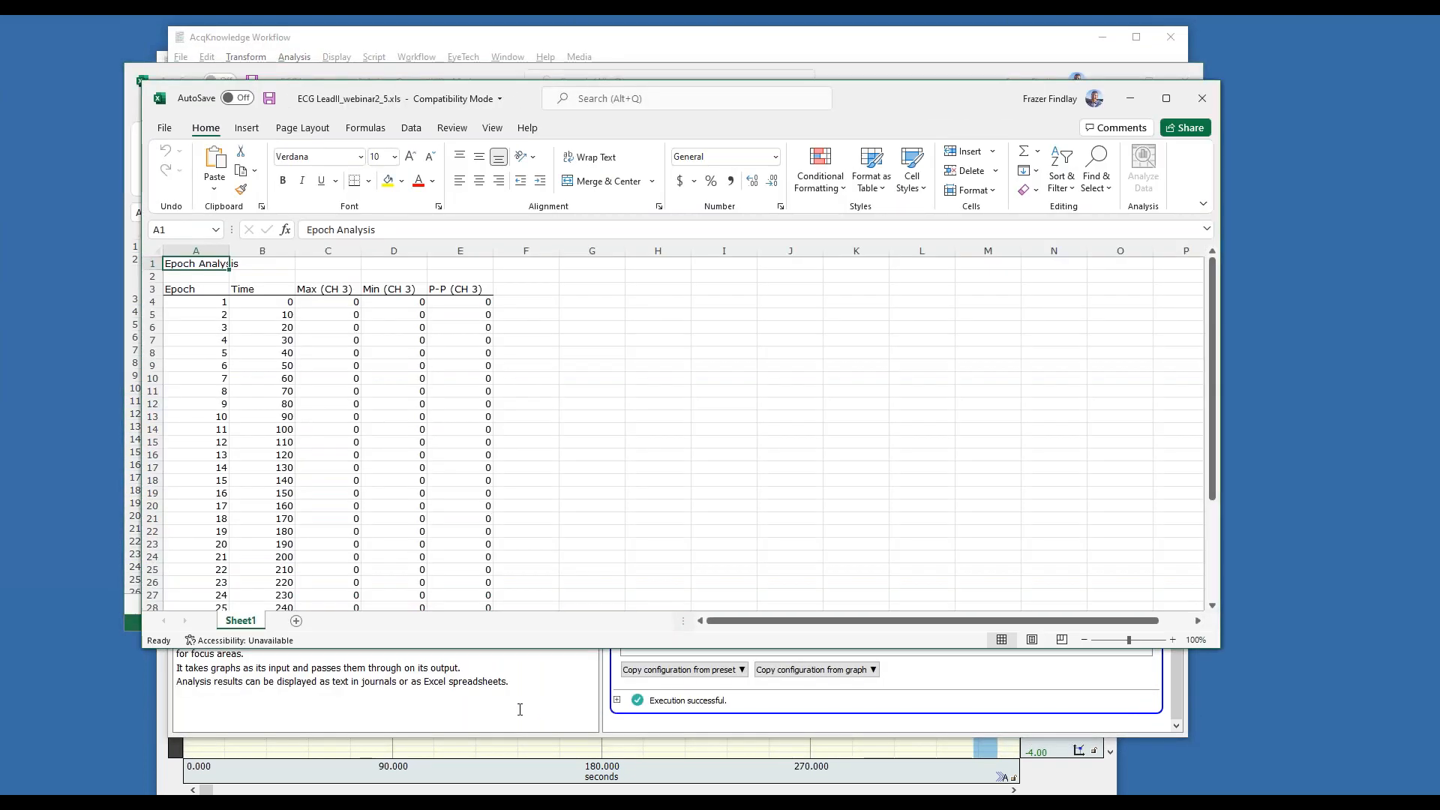
Inspect the Rate channel in the newly processed graph, and return to the start of the workflow to check its actions
left_click(537, 751)
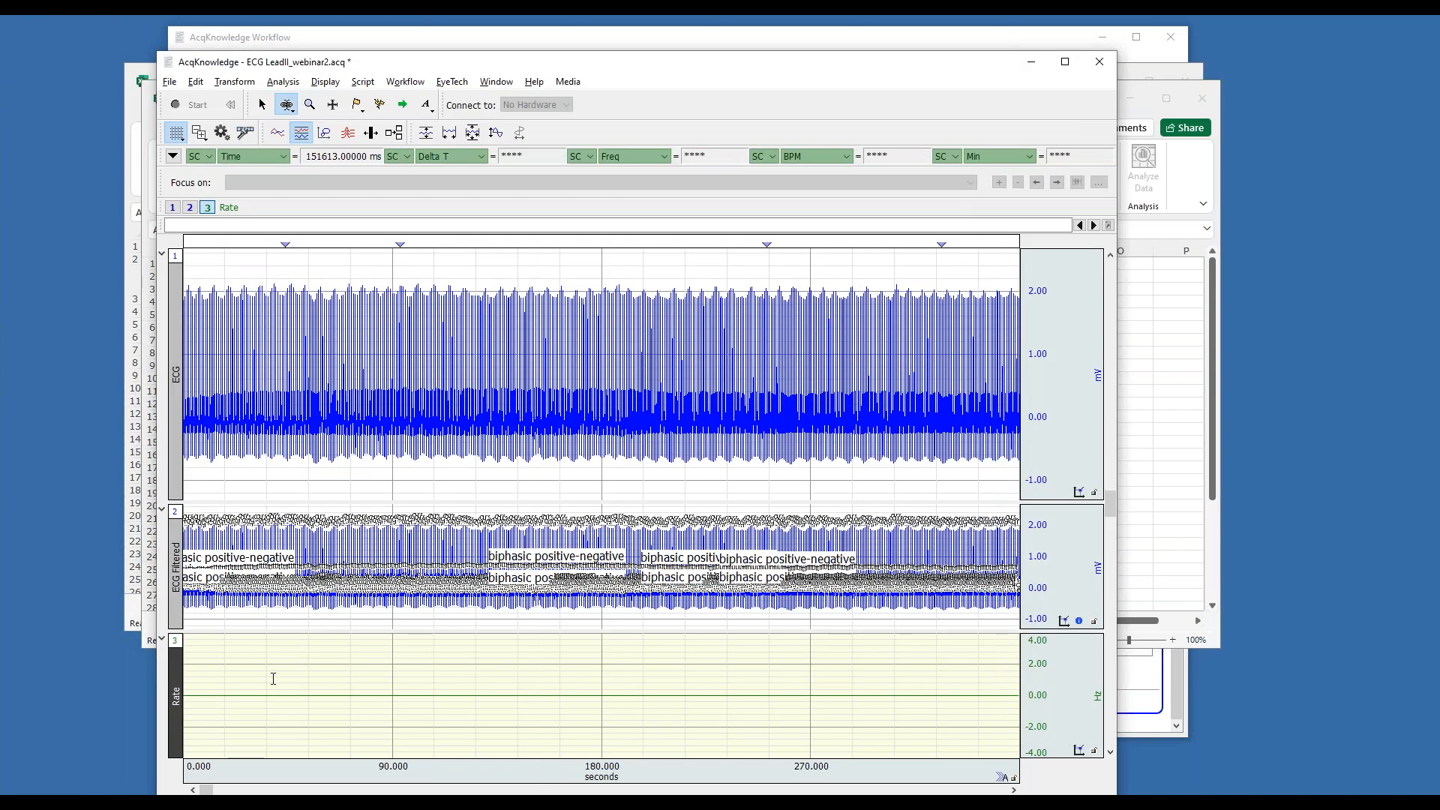
left_click_drag(215, 682, 222, 684)
left_click_drag(340, 696, 295, 678)
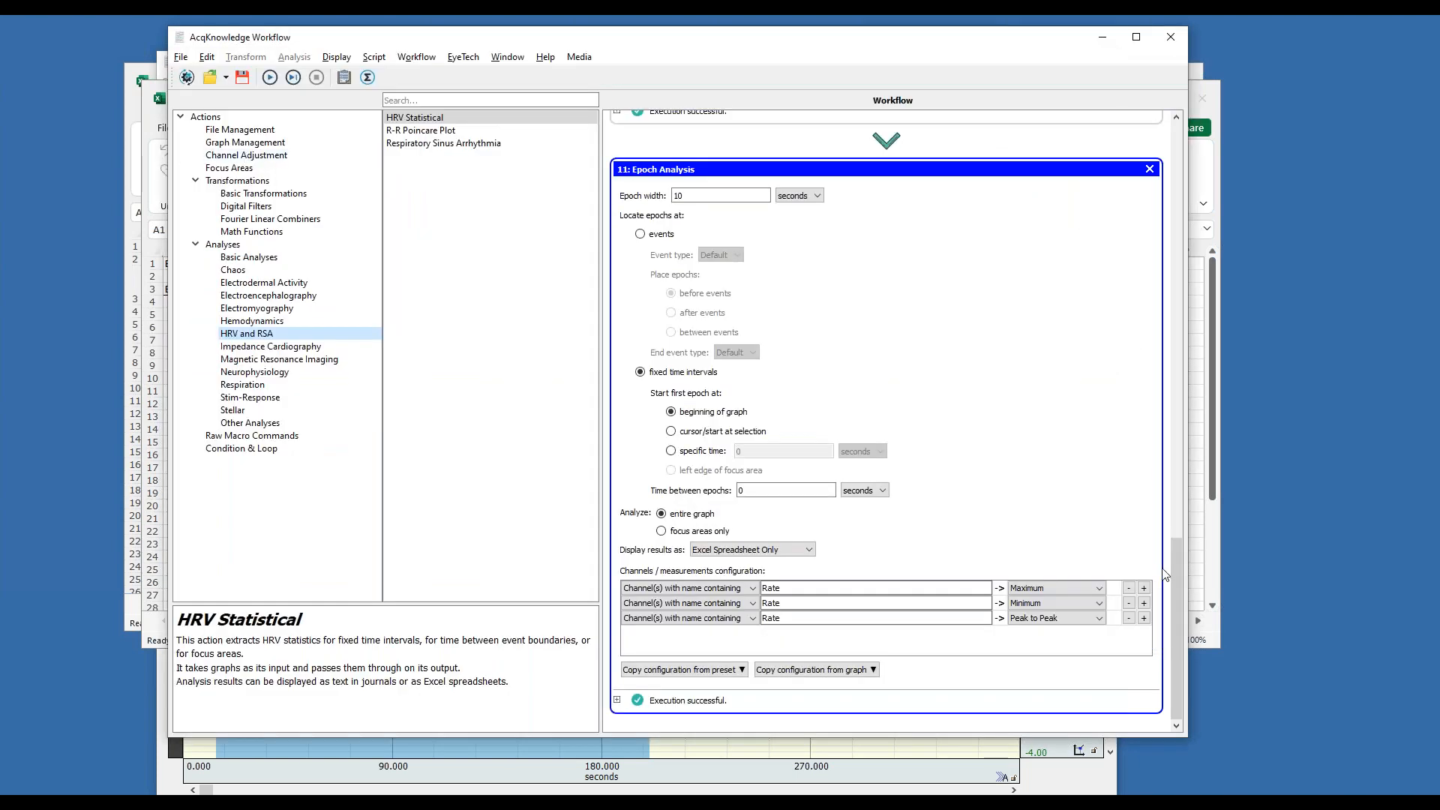
left_click_drag(1176, 579, 1148, 170)
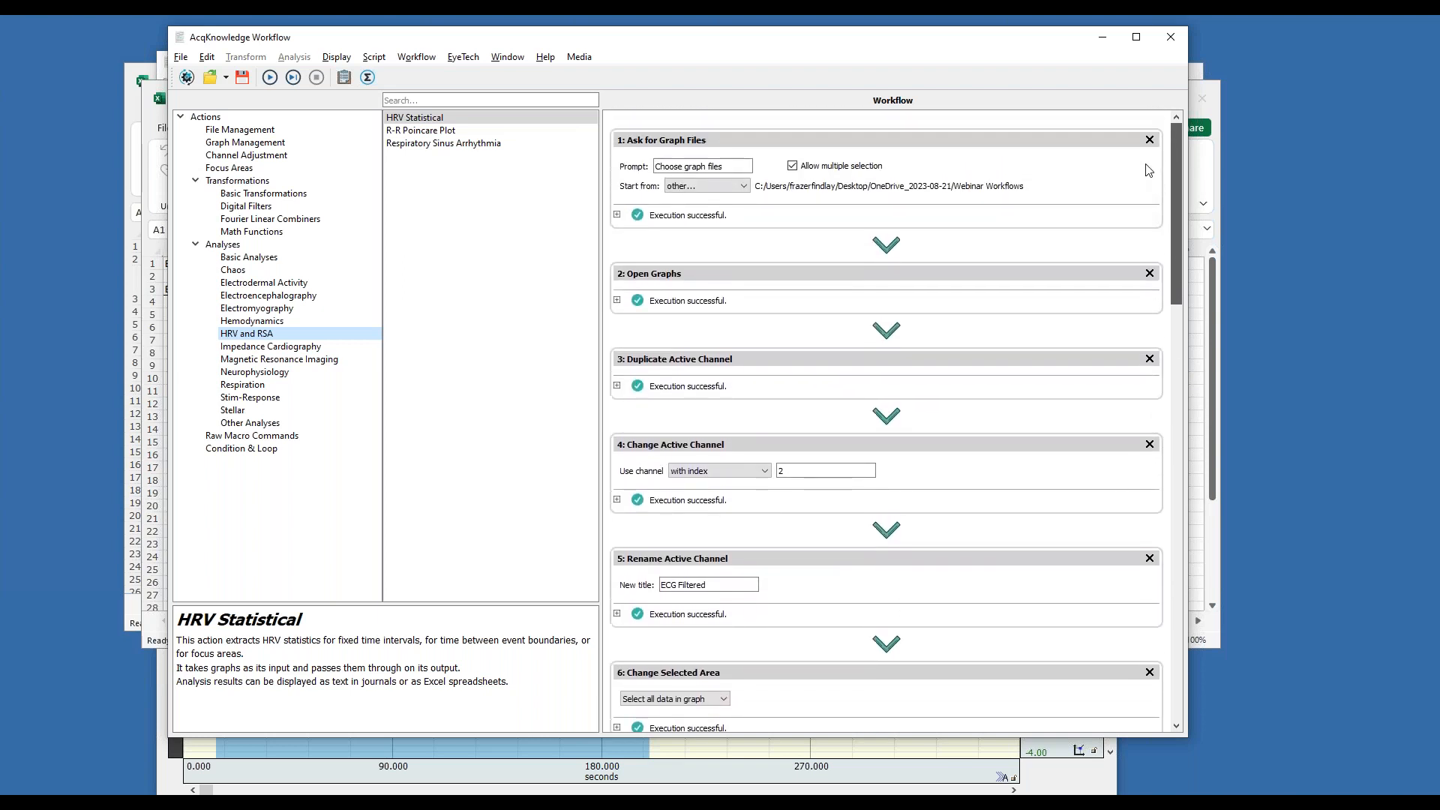
Insert a Change Active Channel action between HRV Statistical and Find Rate, using the channel with index 2
scroll(1148, 169, "down", 8)
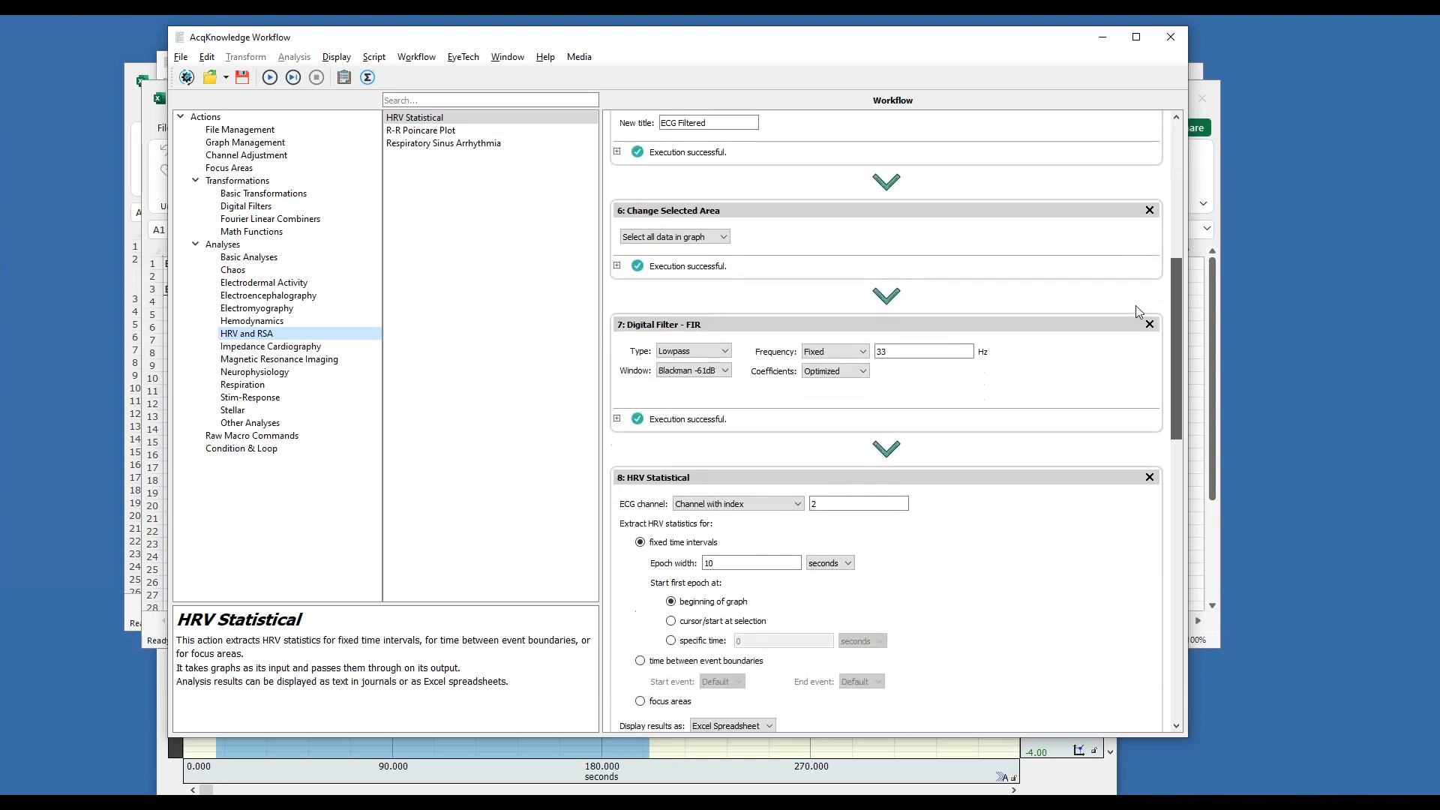
scroll(1136, 306, "down", 5)
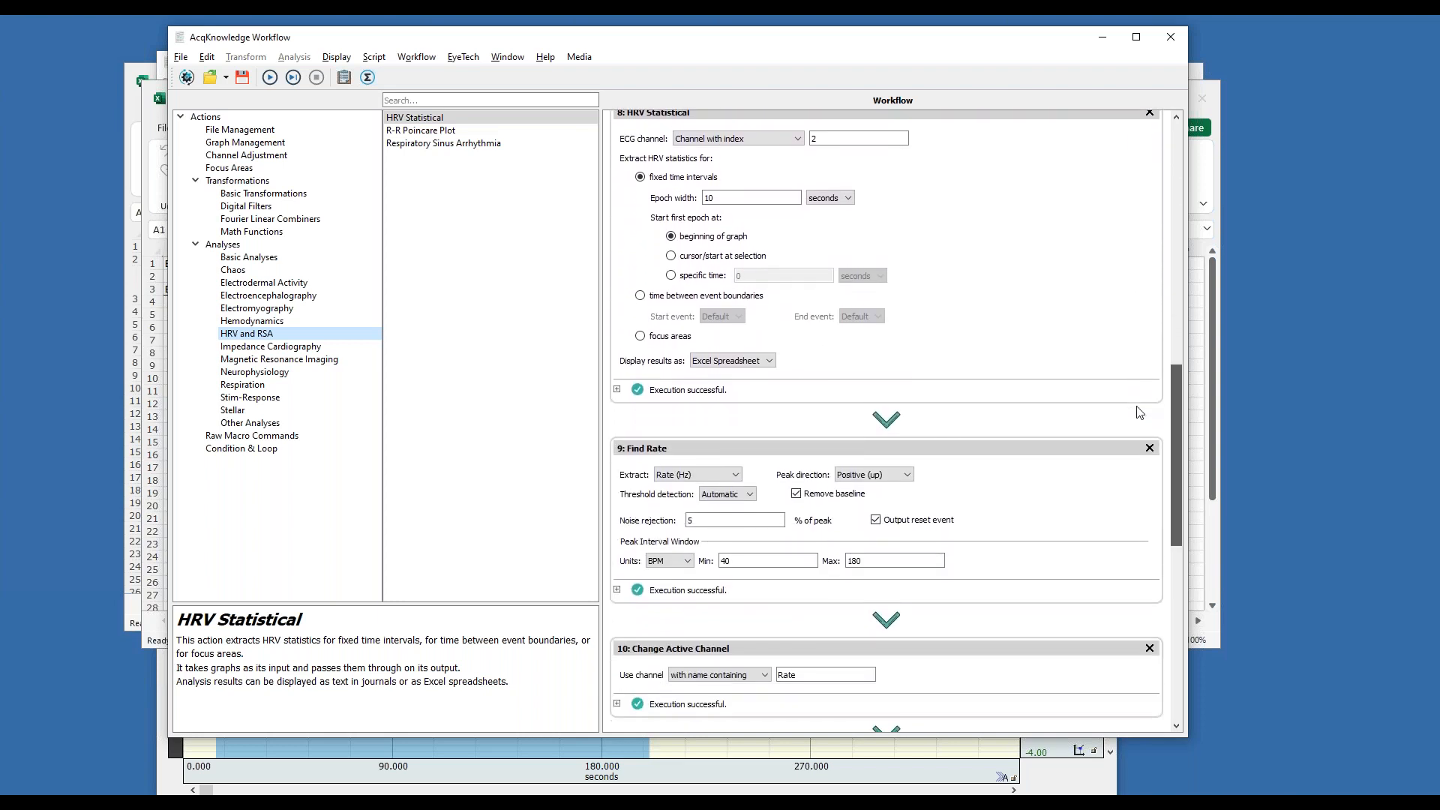
scroll(1140, 413, "down", 1)
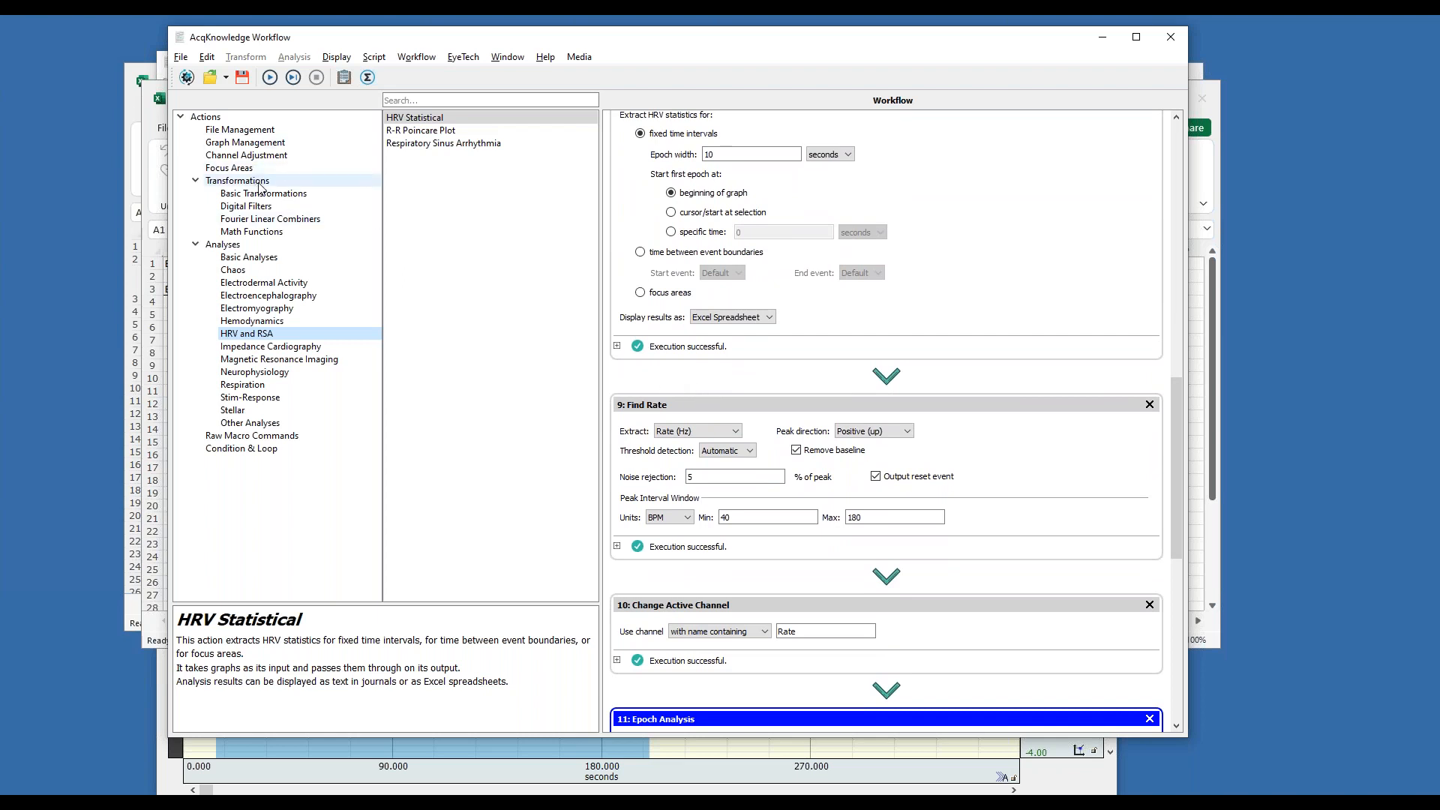
left_click(220, 158)
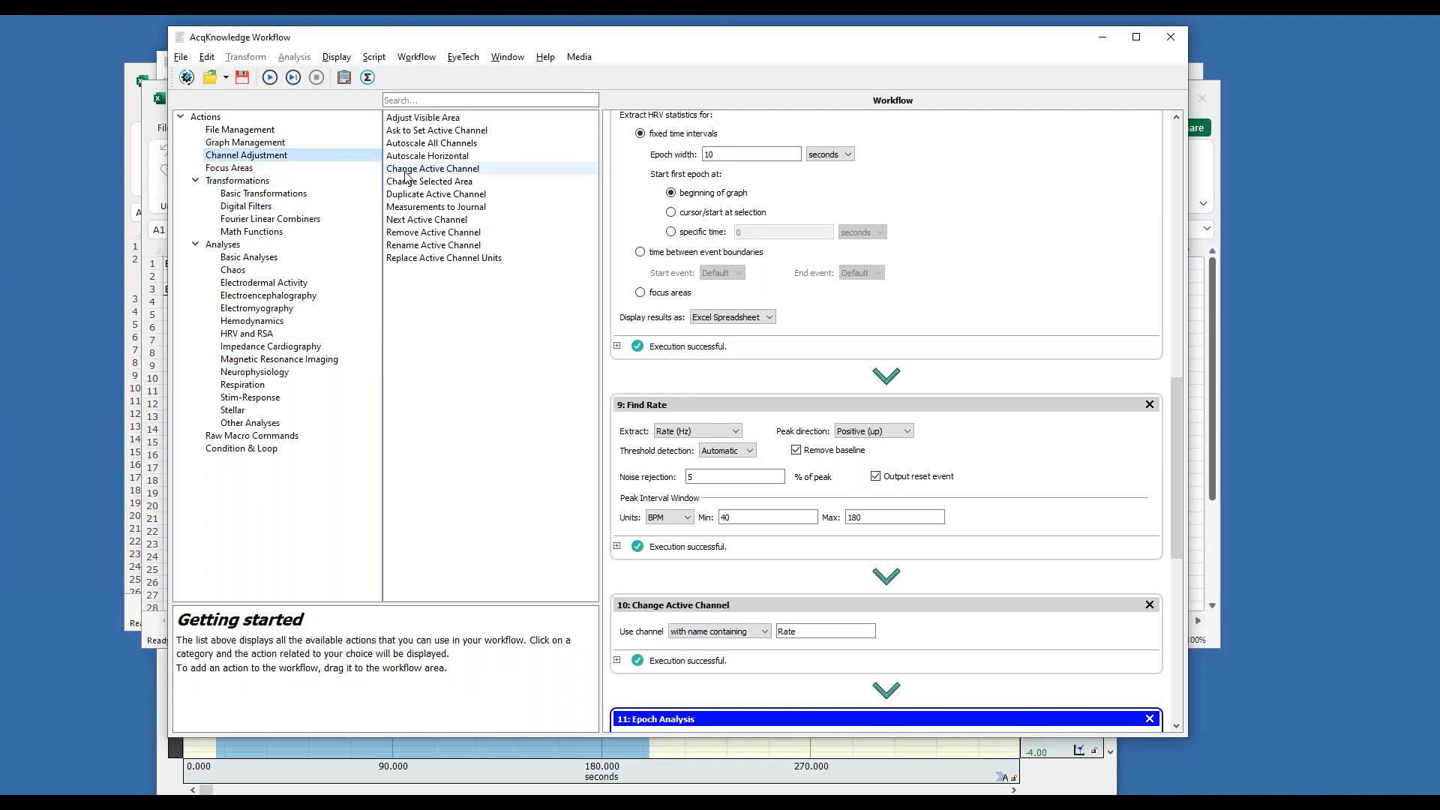
left_click_drag(406, 171, 651, 384)
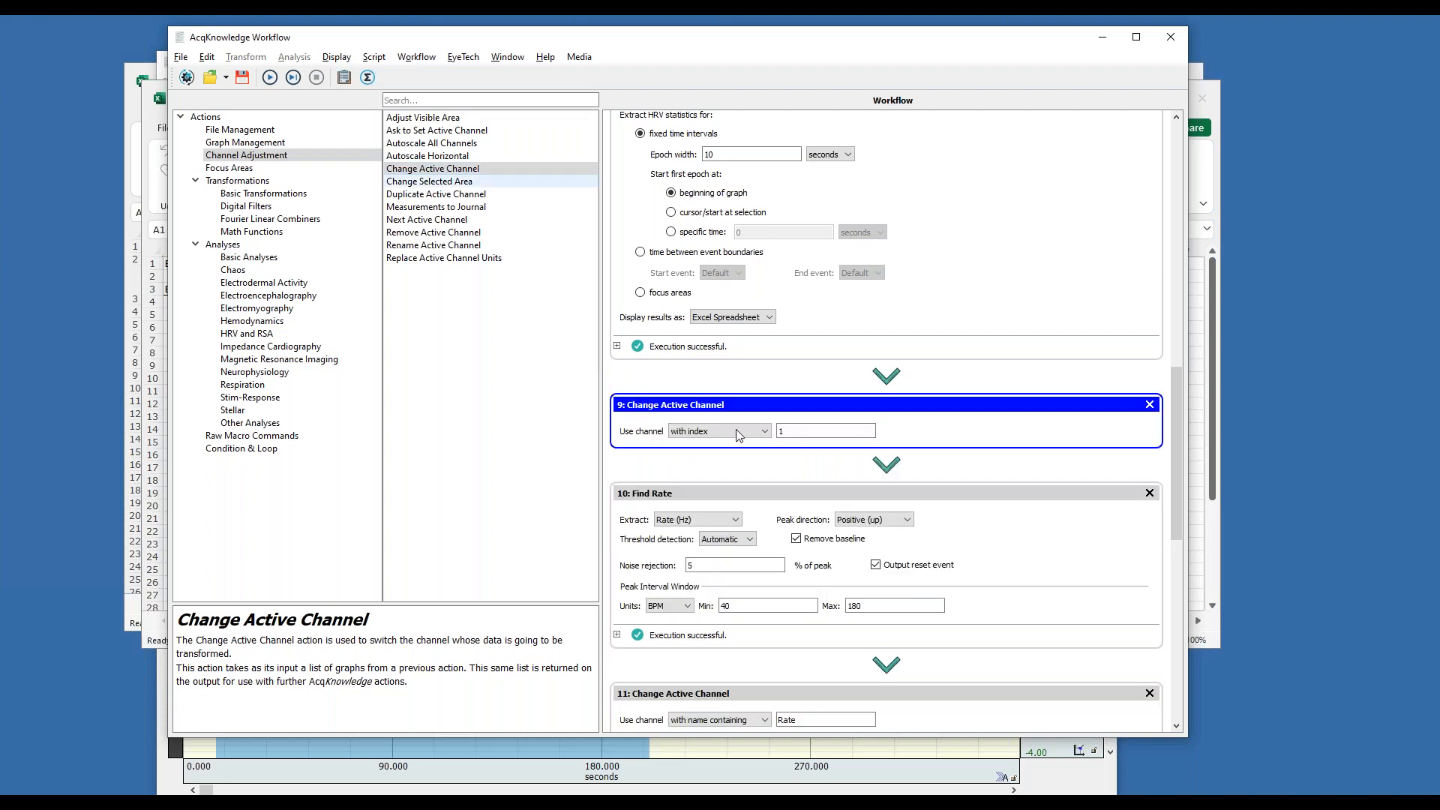
left_click(791, 434)
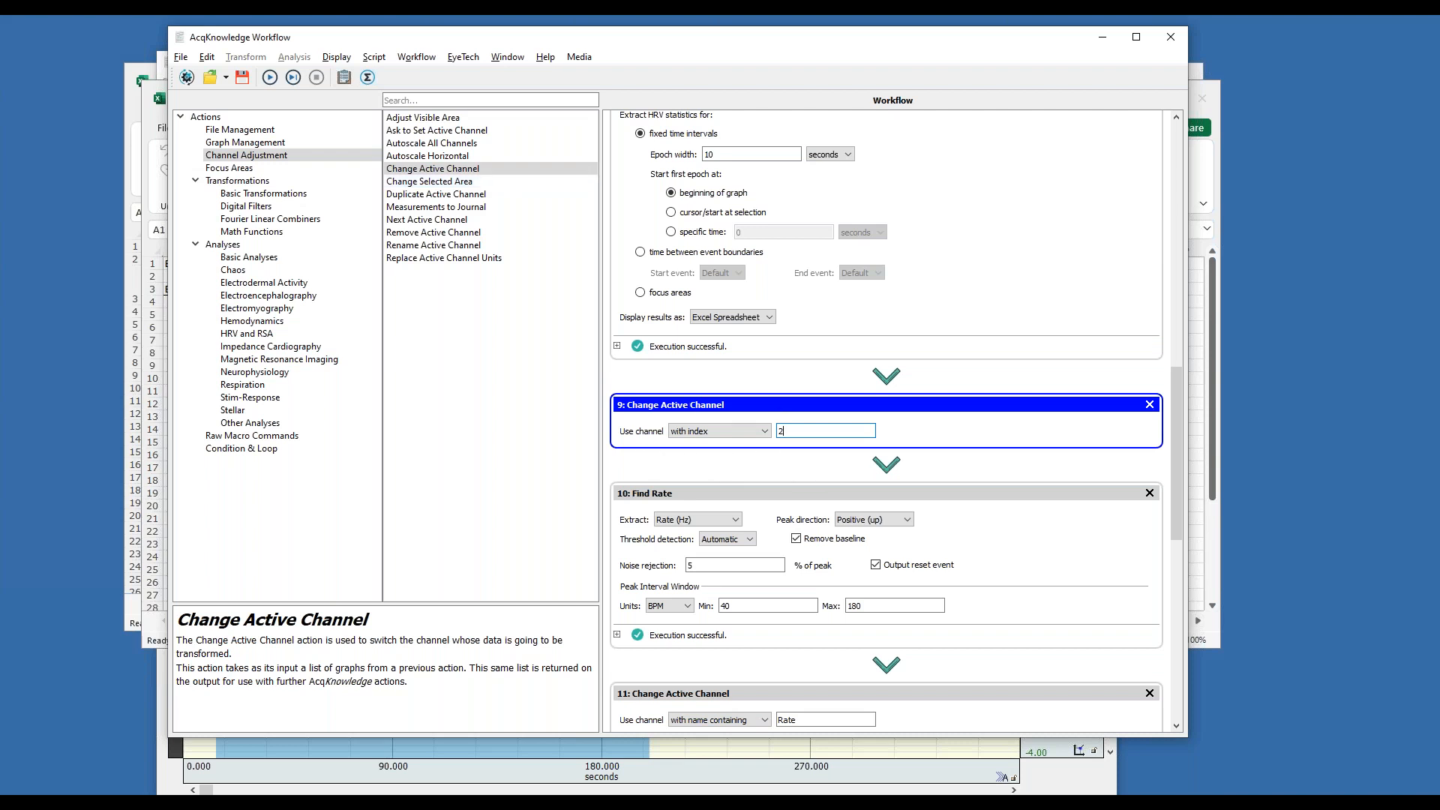
Close the processed ECG LeadII_webinar2.acq graph without saving, and close the two Excel result spreadsheets
double_click(411, 770)
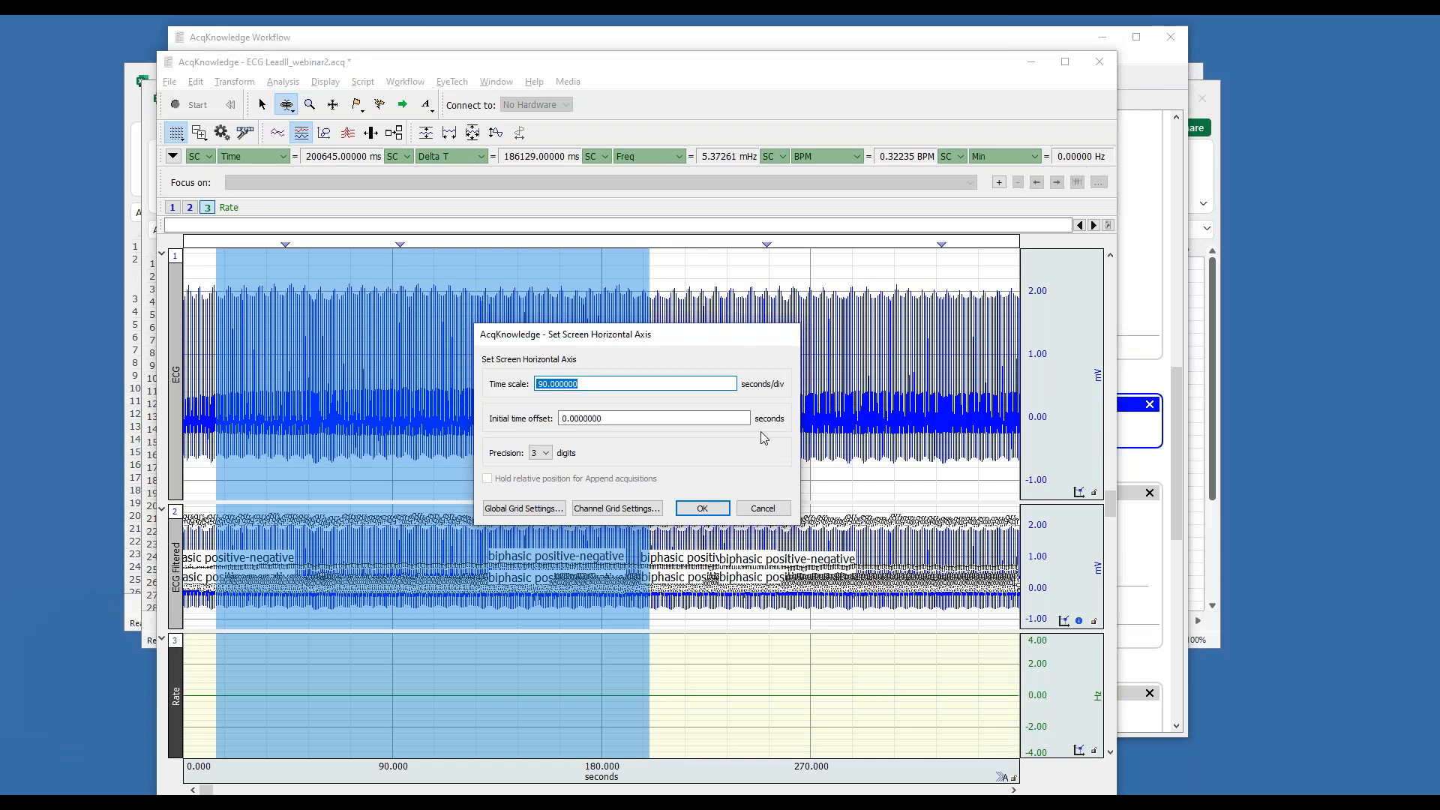
left_click(752, 513)
left_click(1099, 61)
left_click(670, 448)
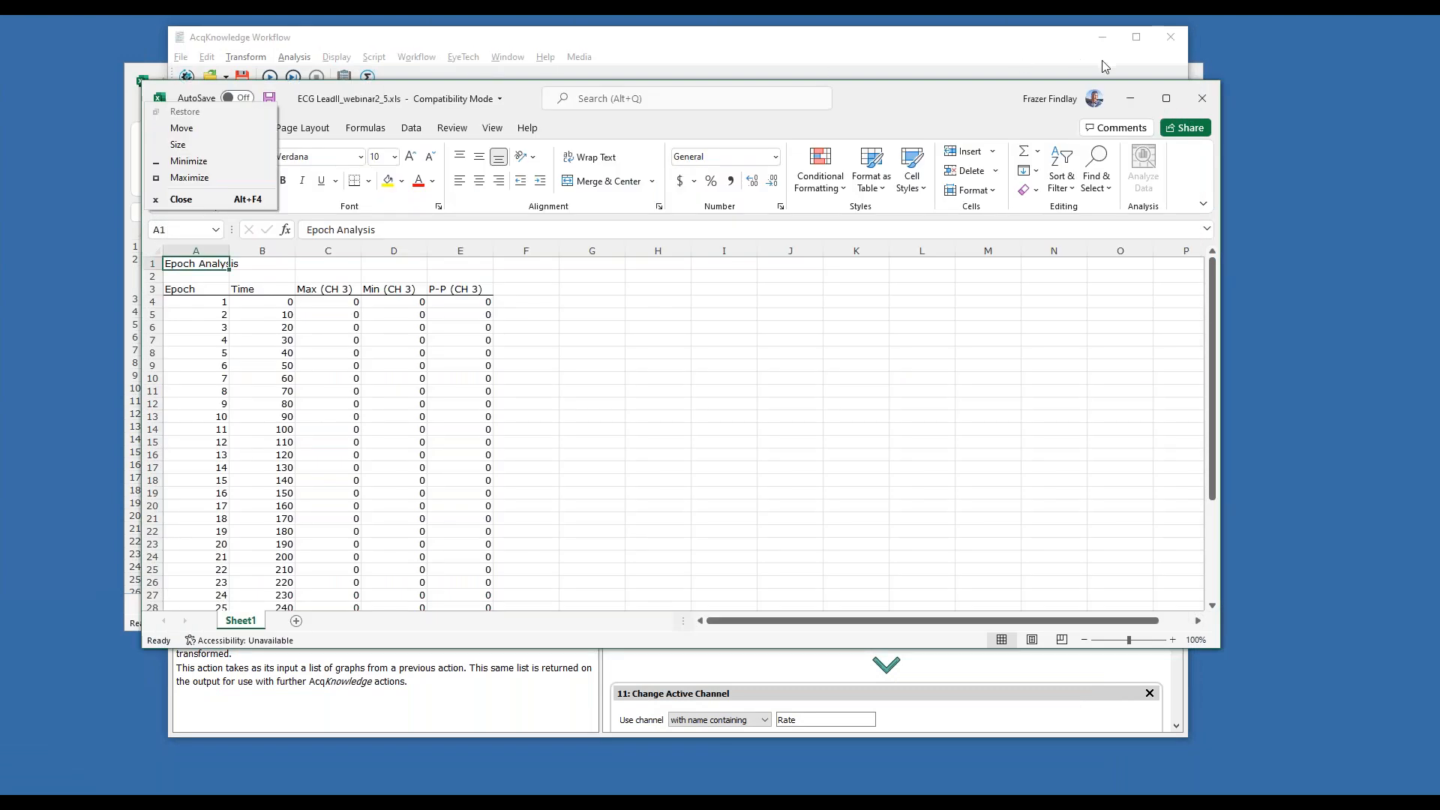
left_click(1202, 98)
left_click(1185, 83)
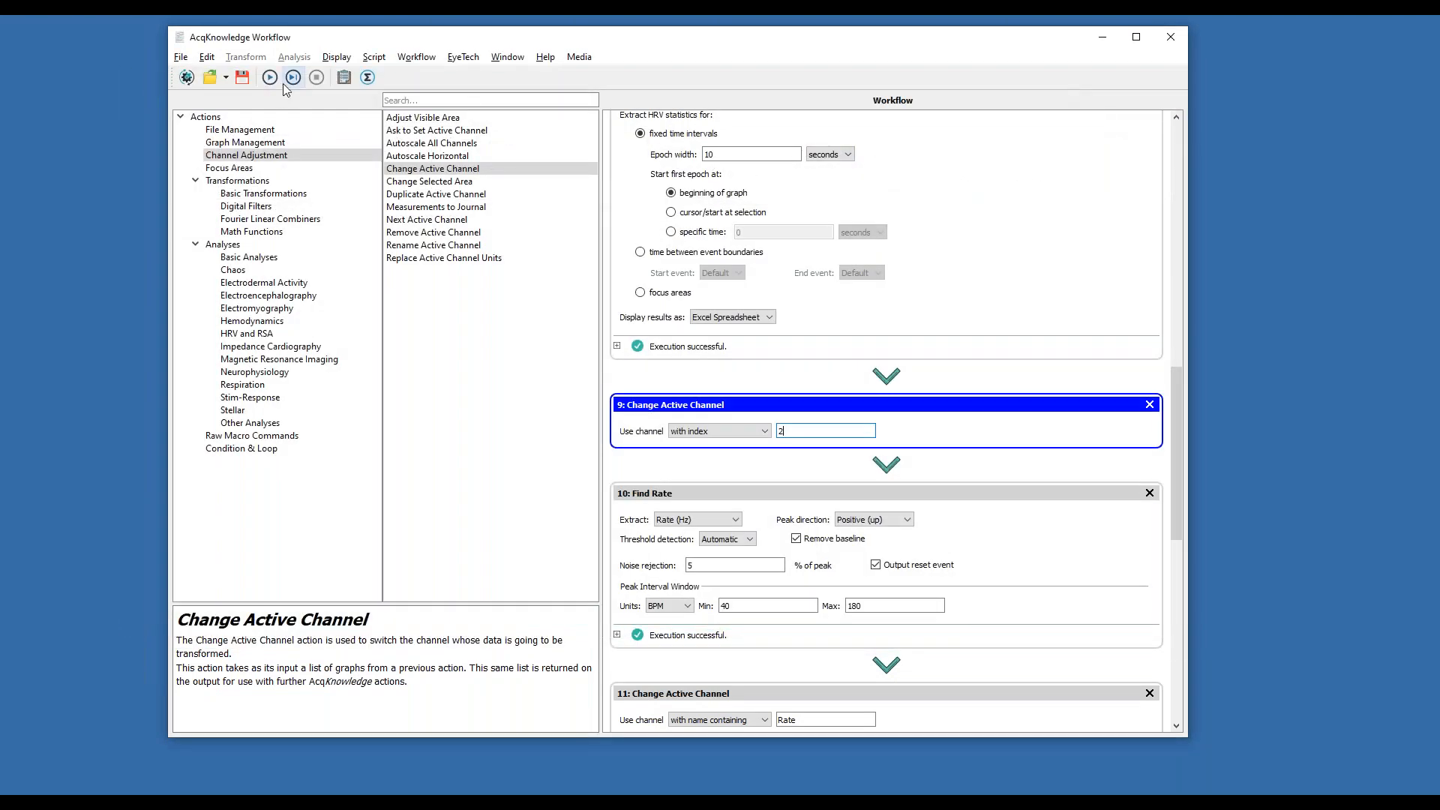
Run the workflow on ECG LeadII_webinar2.acq and return to the workflow window
left_click(270, 77)
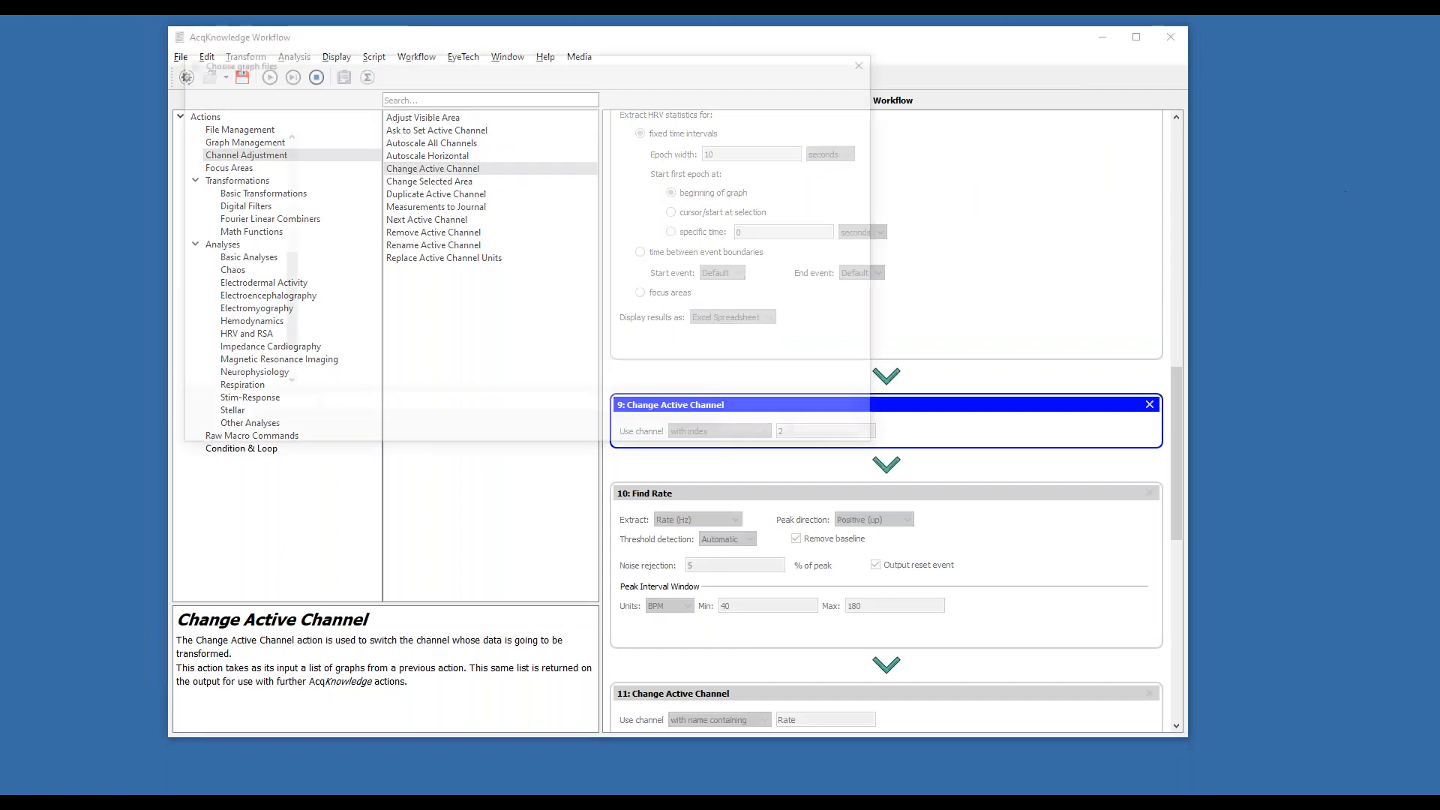
double_click(371, 189)
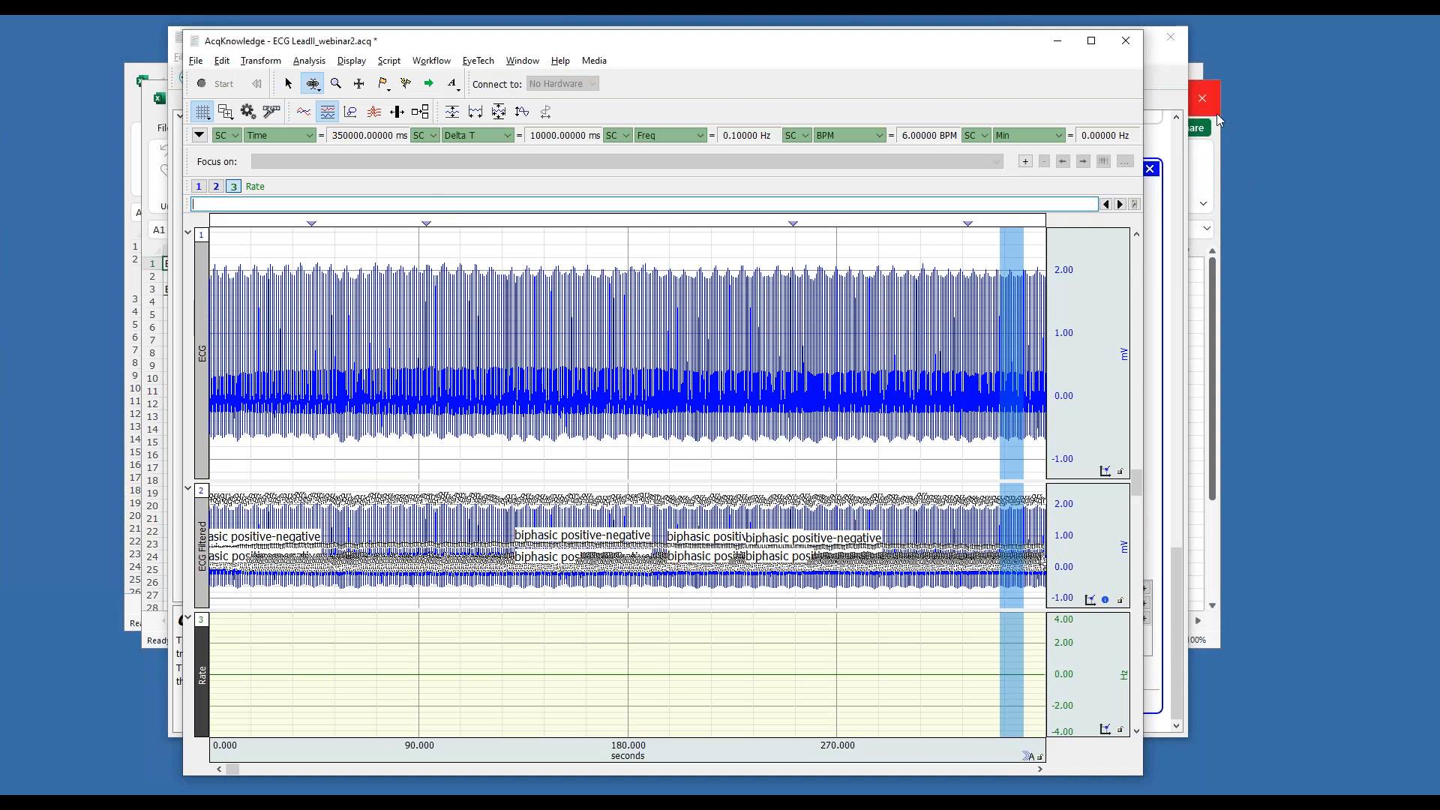
left_click(1155, 81)
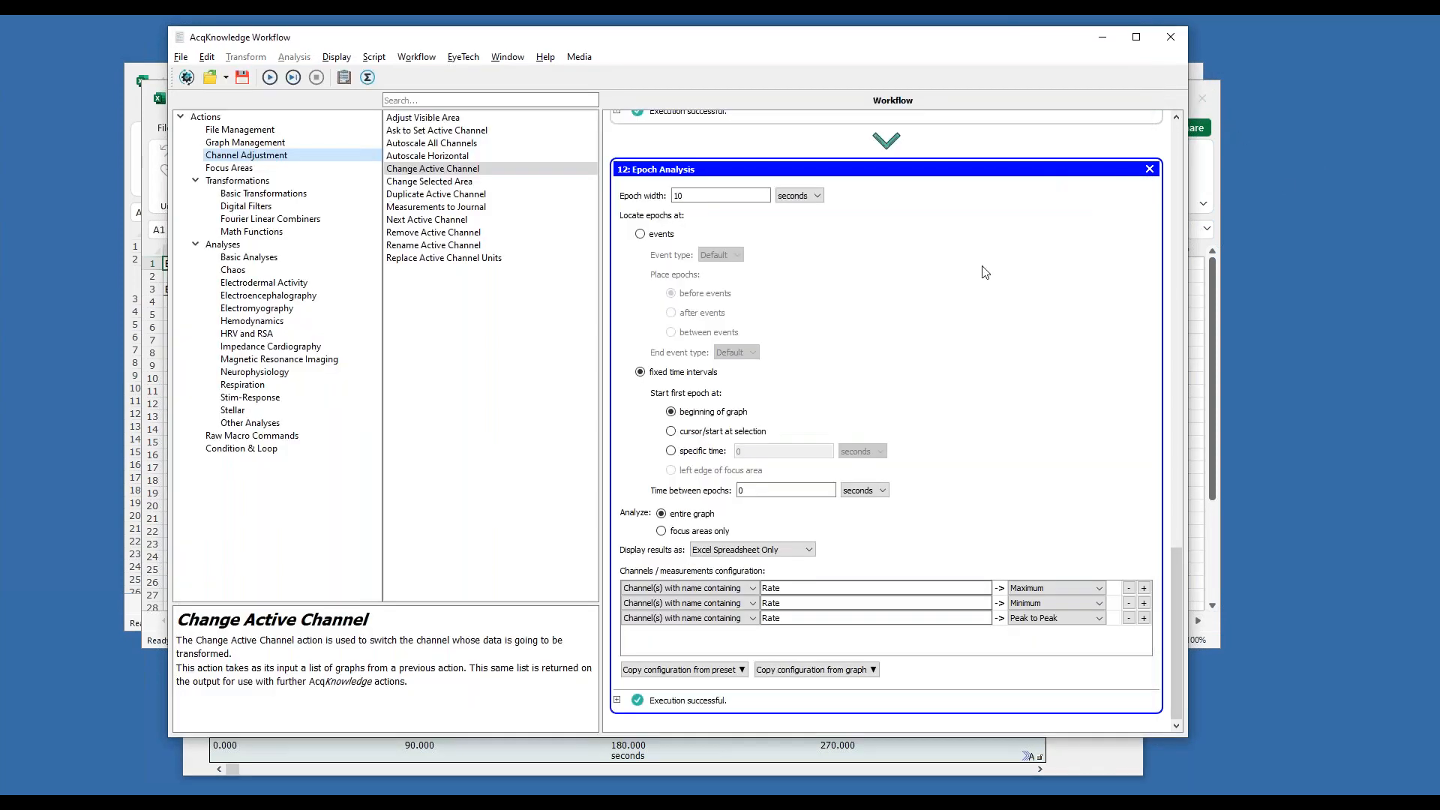
Set the Find Rate action to extract Rate (BPM) and check the neighbouring workflow actions
scroll(914, 261, "up", 5)
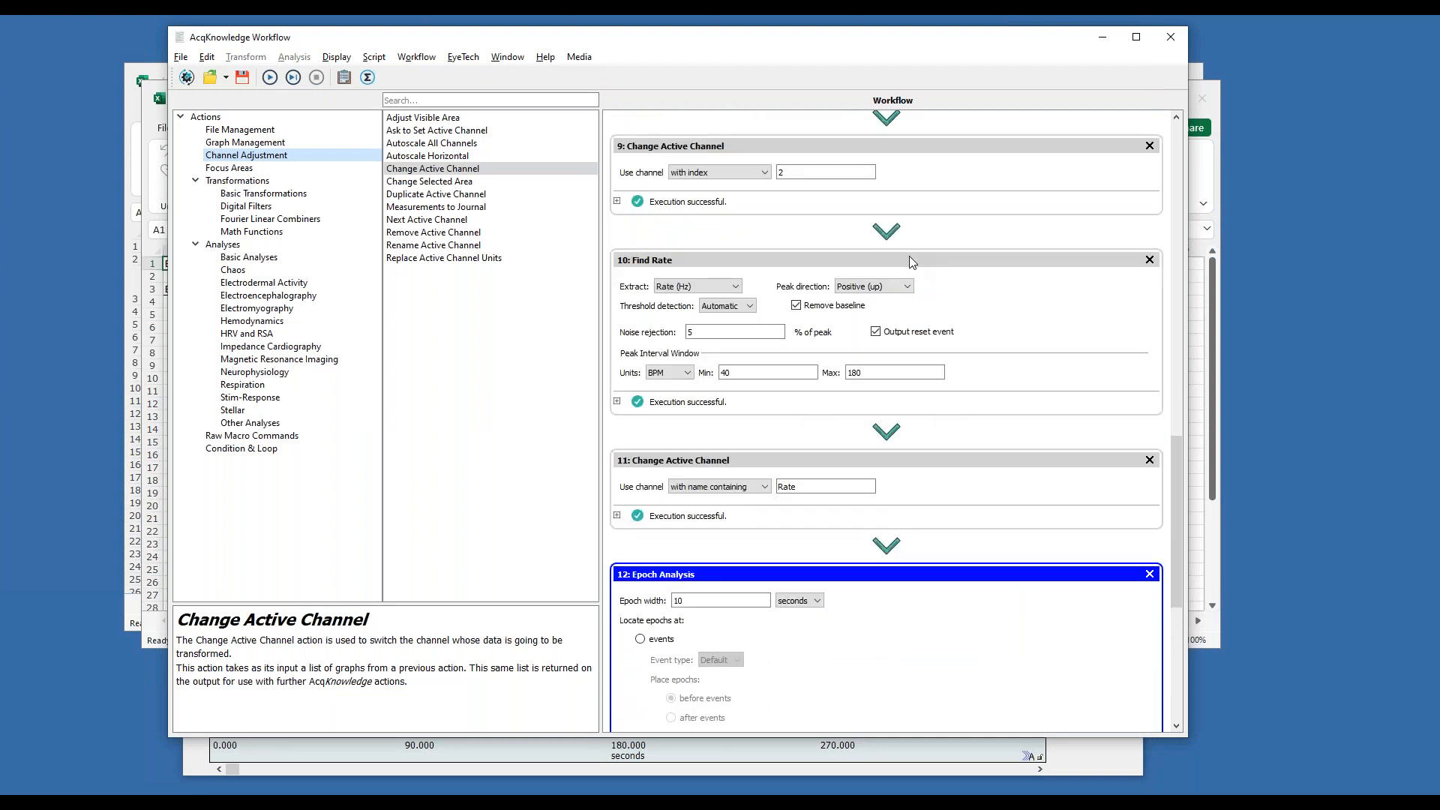
left_click(706, 288)
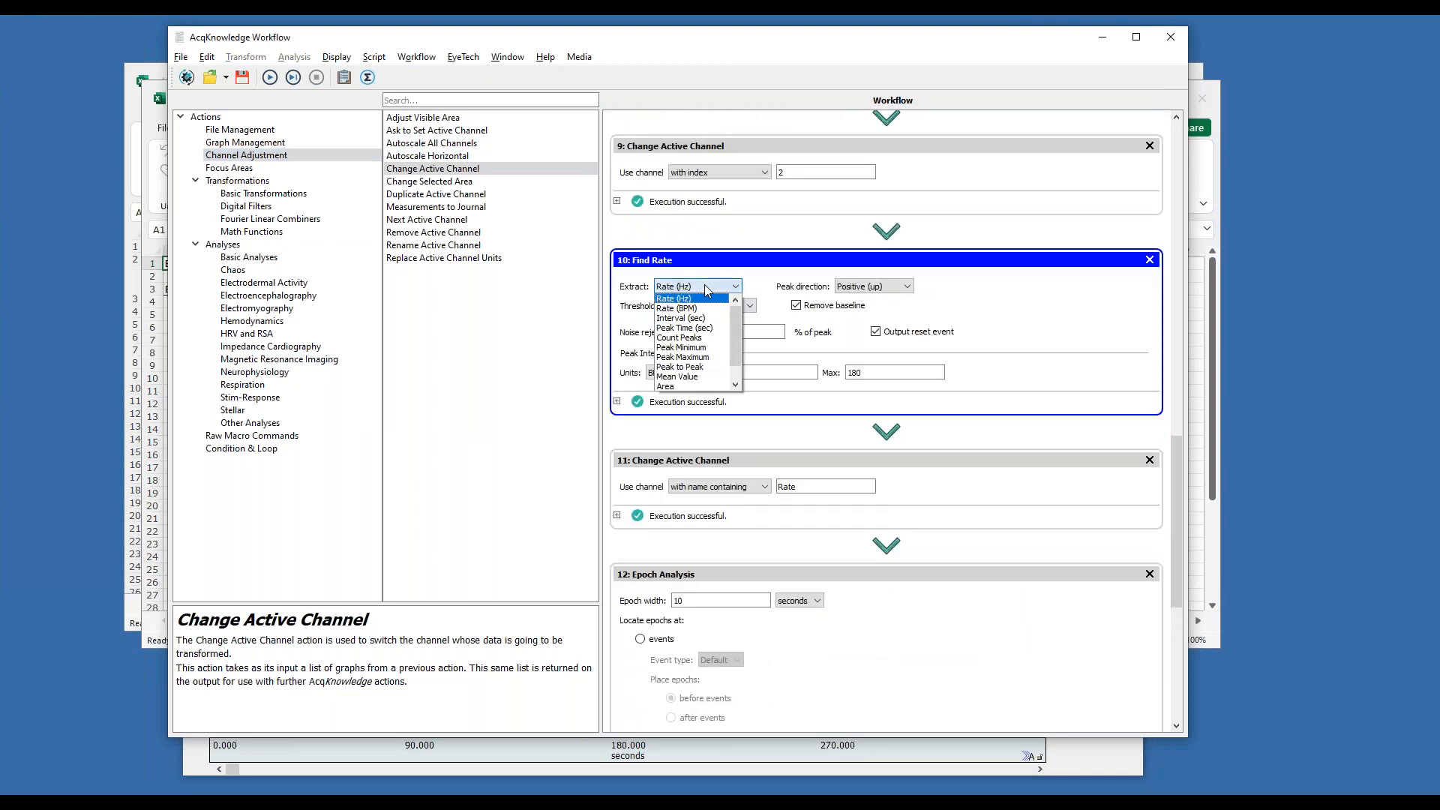
left_click(675, 309)
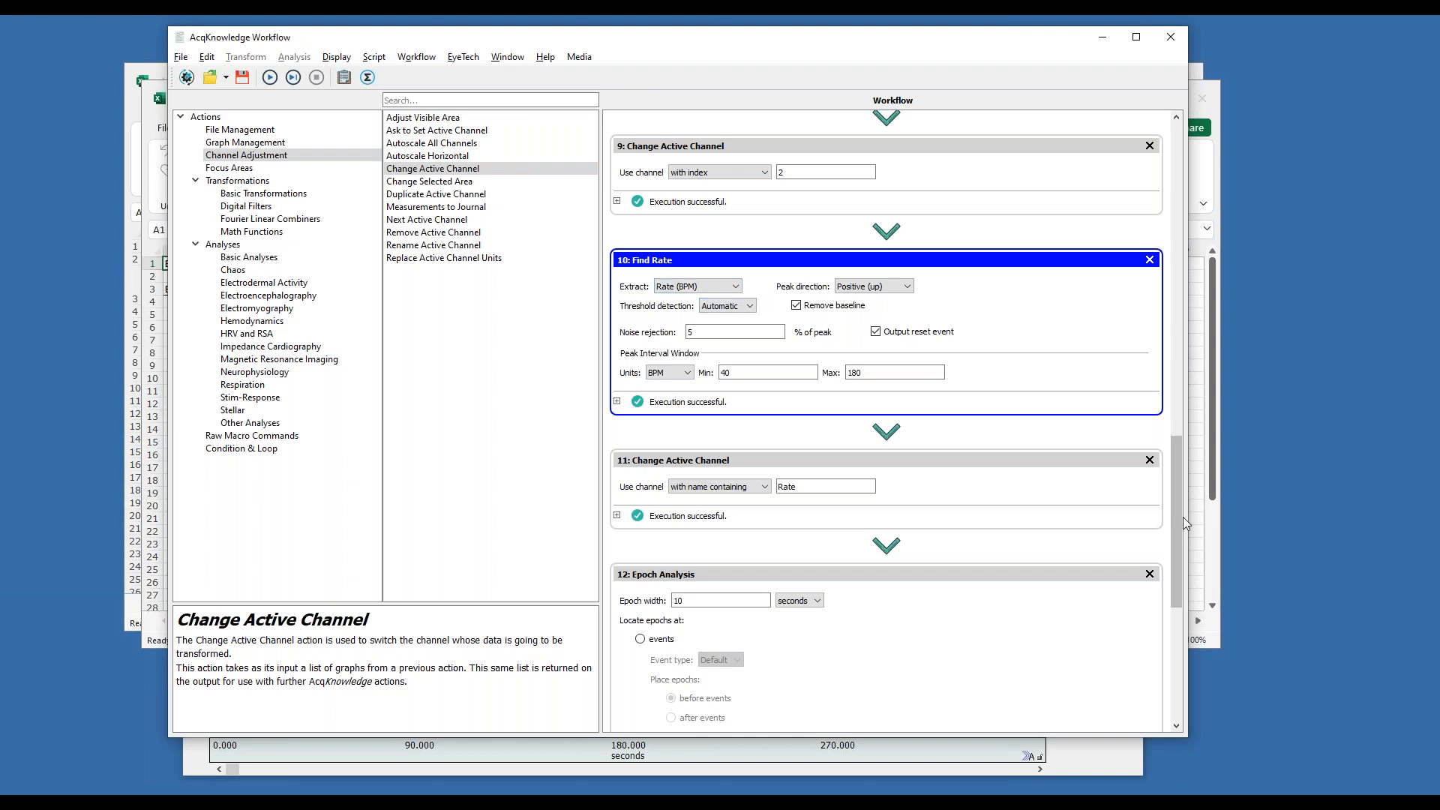
scroll(1181, 465, "up", 1)
scroll(1185, 435, "up", 5)
scroll(1173, 489, "down", 5)
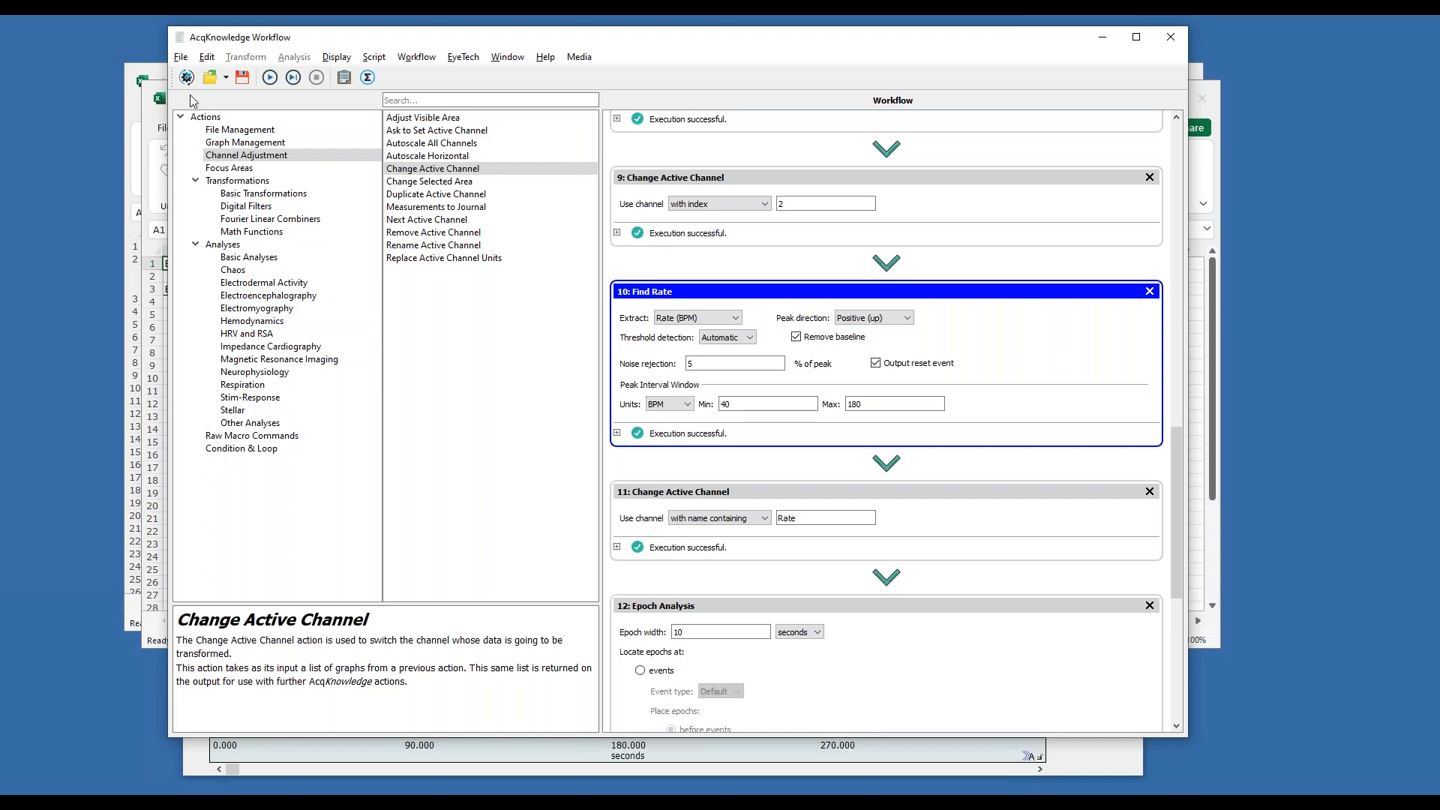
Close both Excel result spreadsheets and the ECG LeadII_webinar2.acq graph without saving its changes
left_click(158, 99)
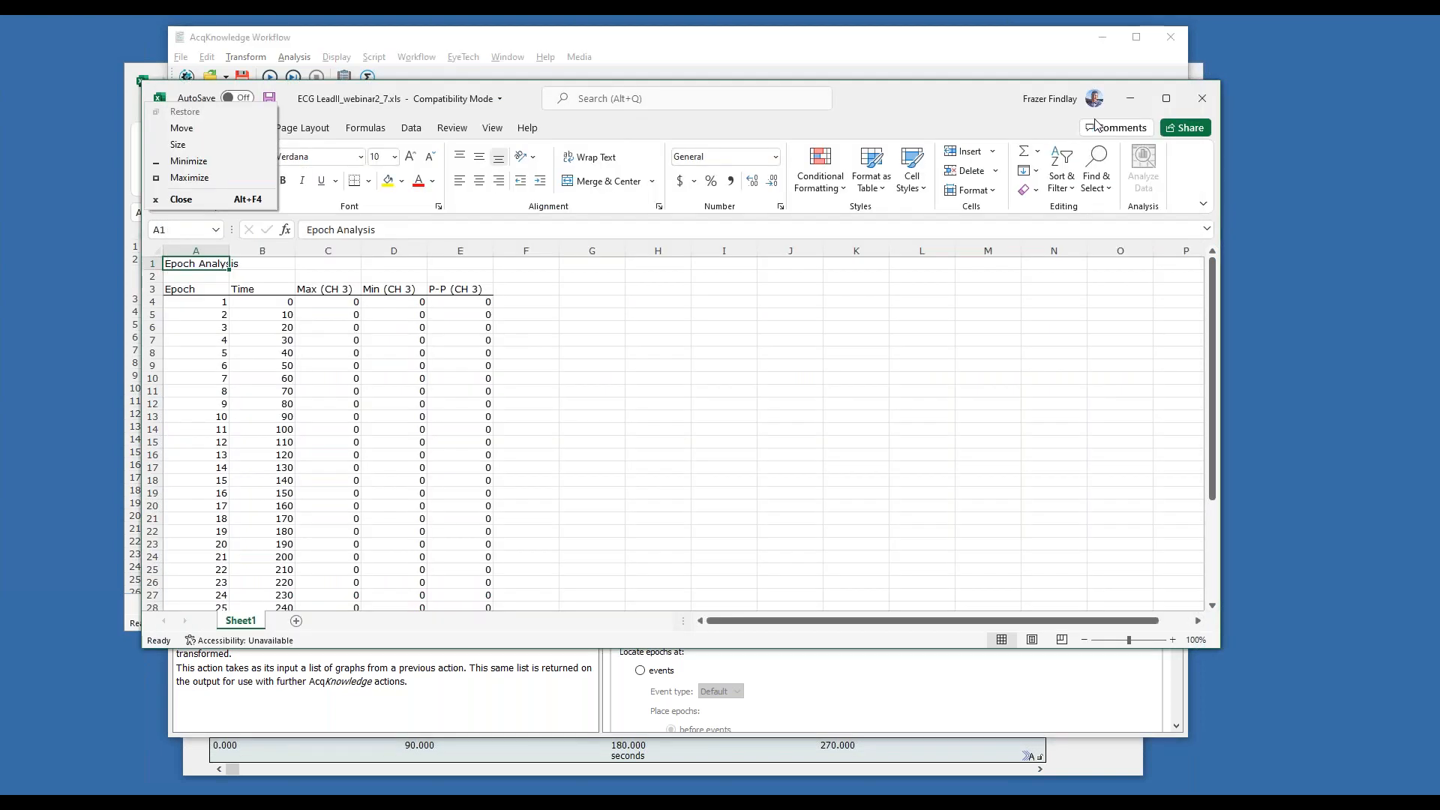
left_click(1200, 97)
left_click(1186, 81)
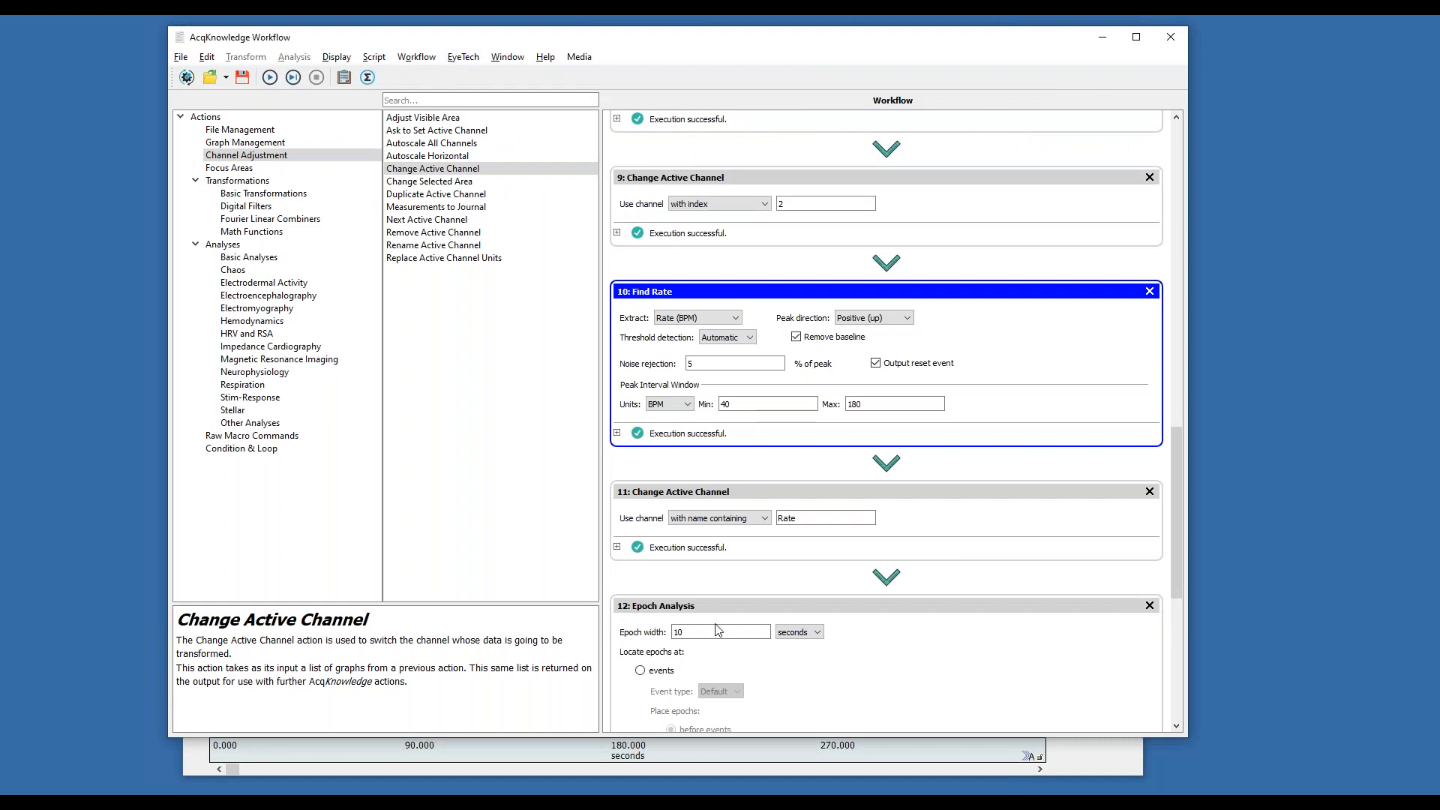
left_click(739, 762)
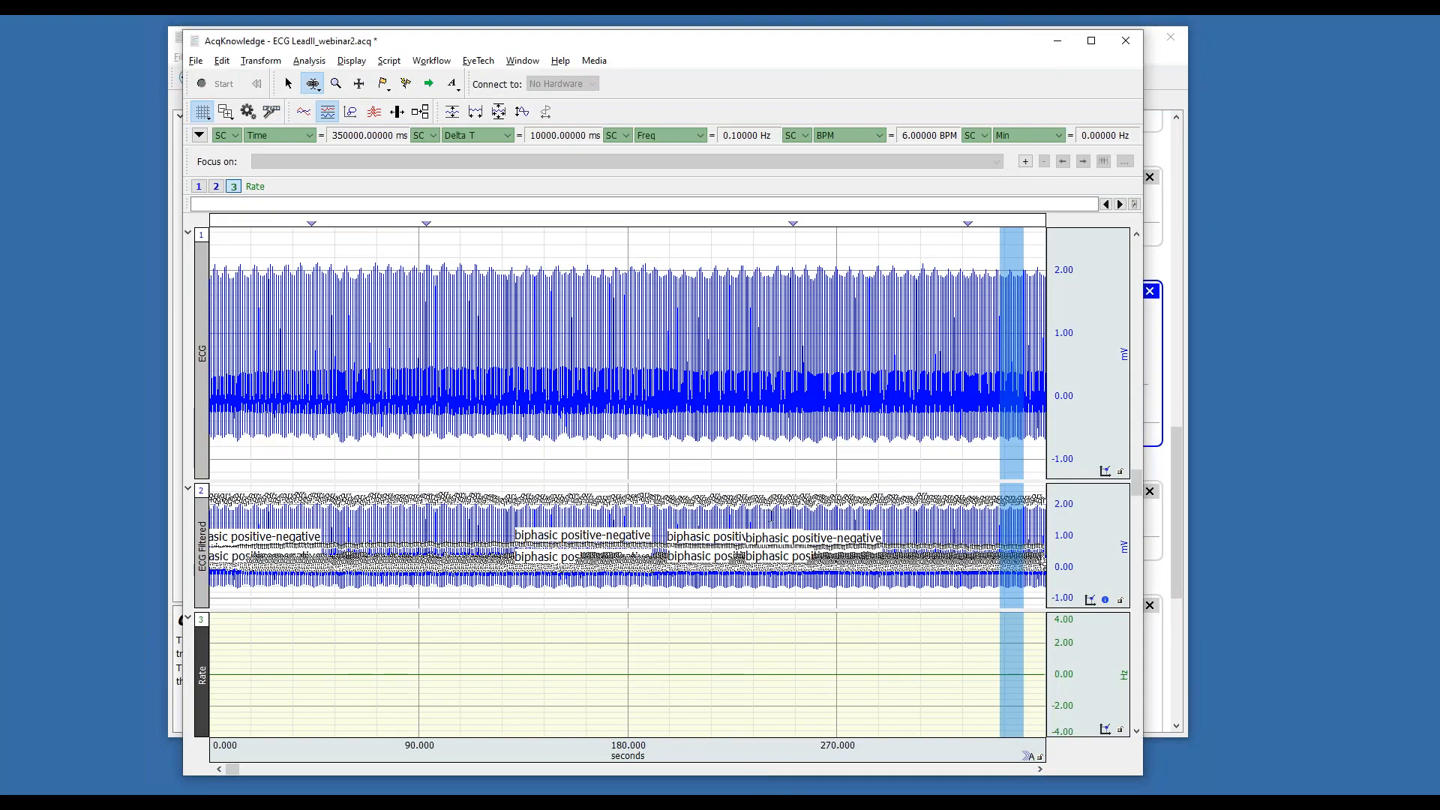
left_click(1126, 43)
left_click(697, 428)
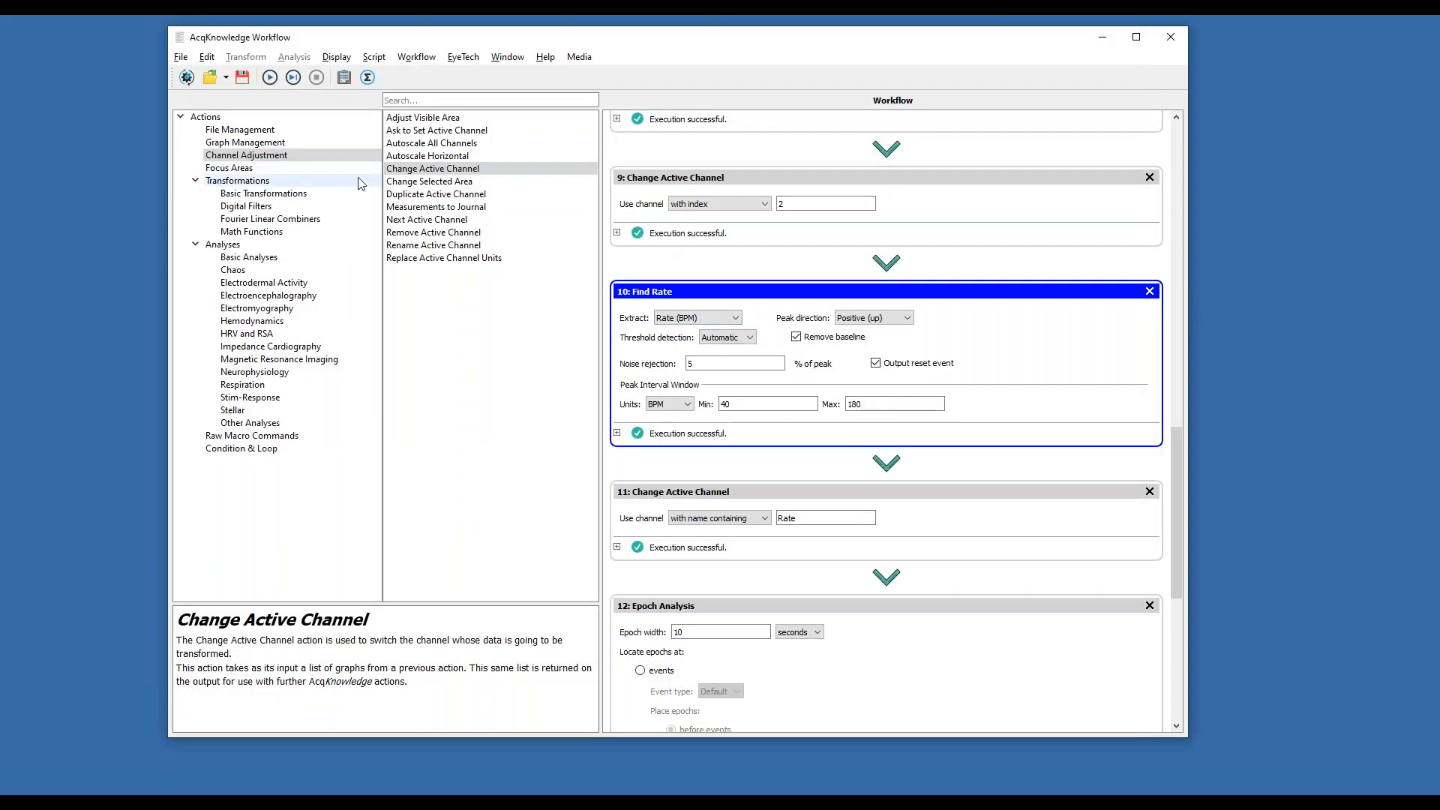
Insert a Change Selected Area action selecting all data in graph before Find Rate, and run the workflow on ECG LeadII_webinar2.acq
left_click_drag(428, 182, 713, 264)
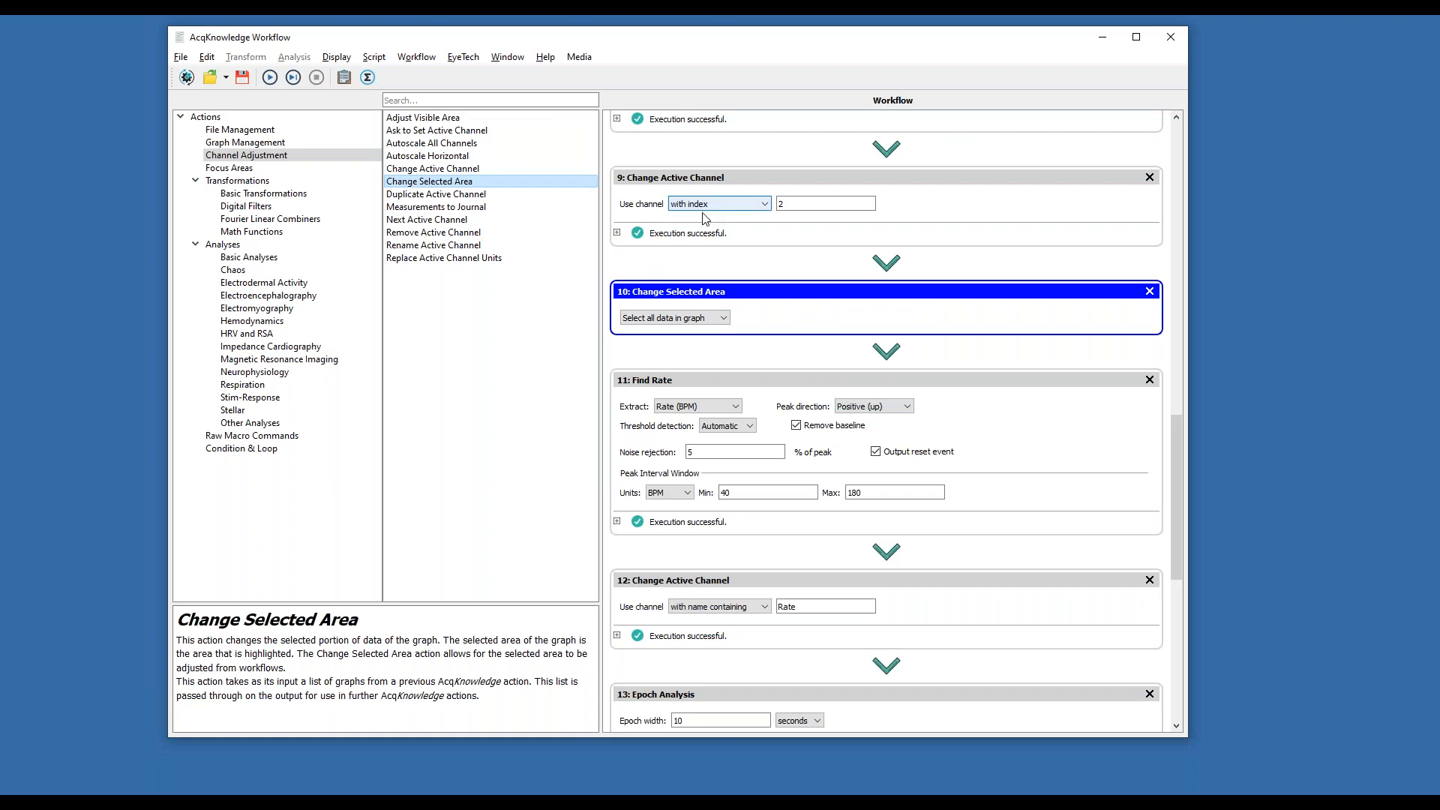
left_click(270, 77)
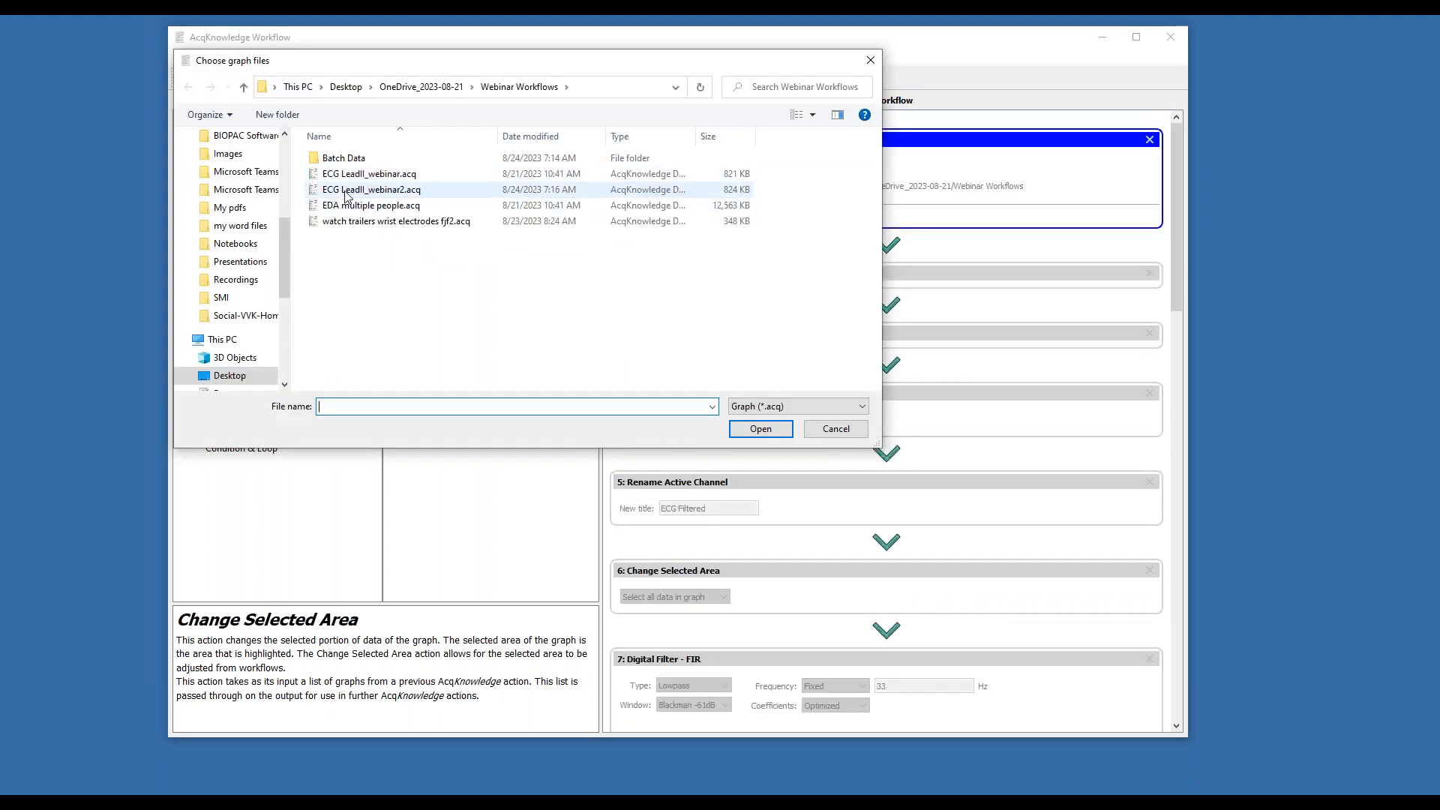
double_click(345, 191)
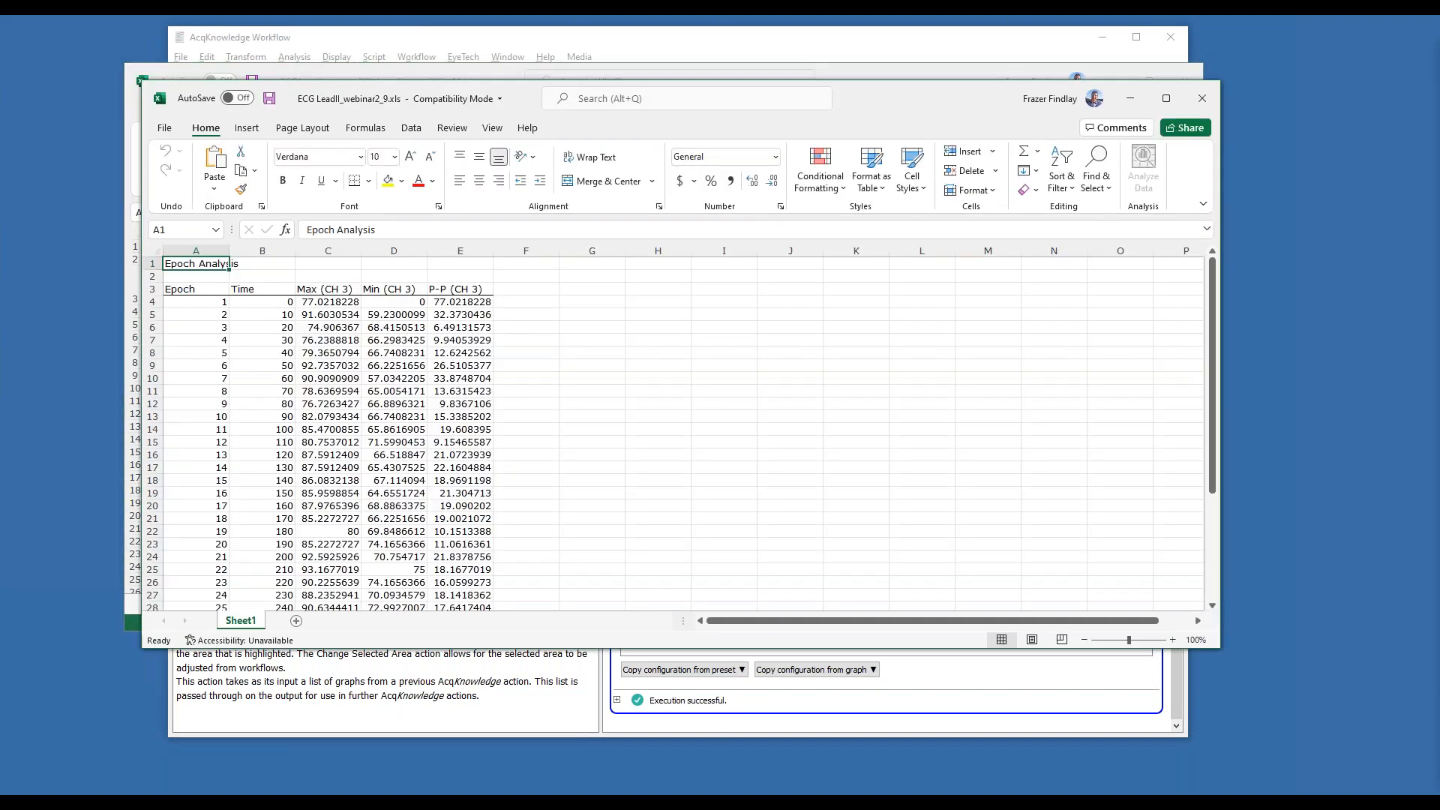
Zoom in on a short section of the processed graph and autoscale its waveforms to inspect the ECG and Rate channels
left_click_drag(1439, 60, 530, 36)
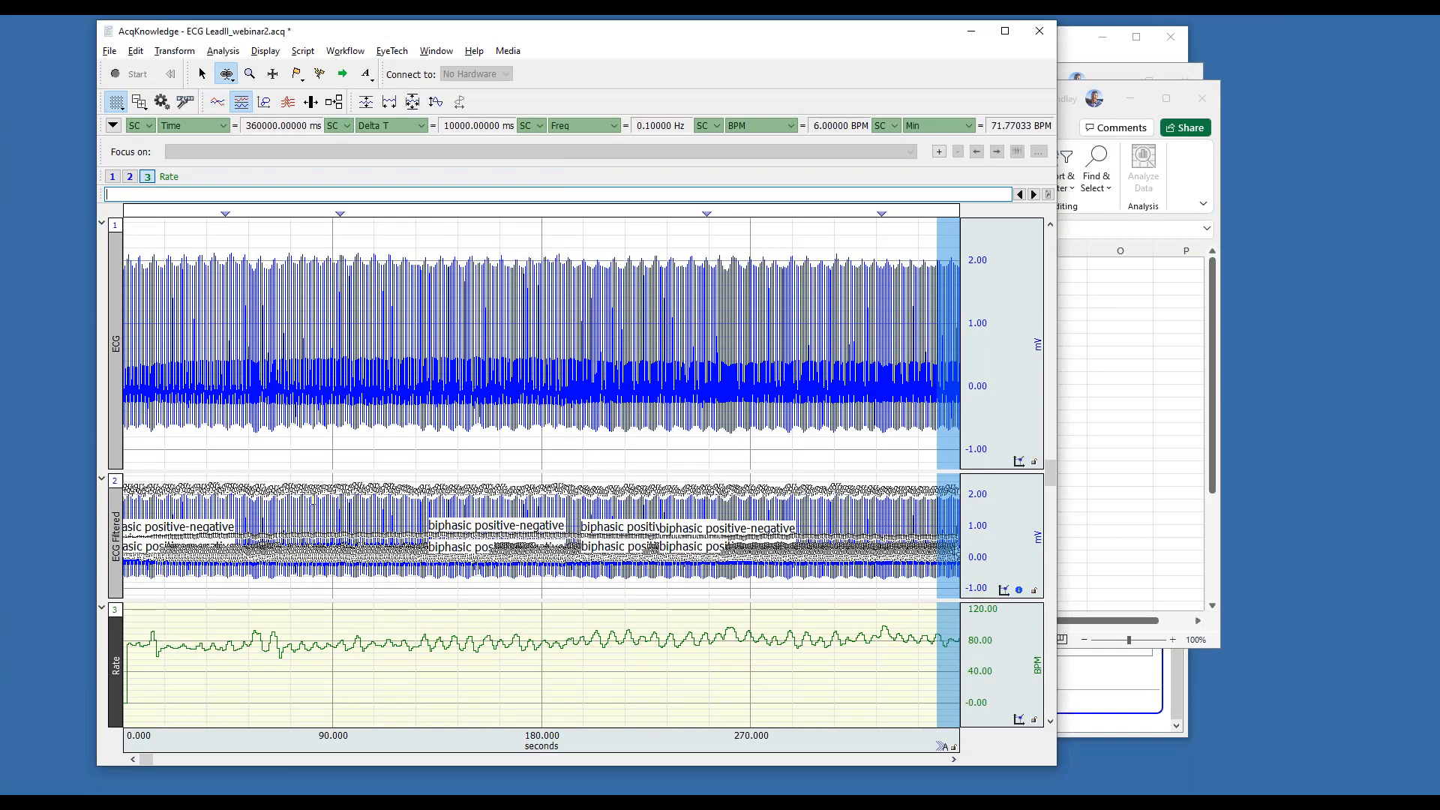
left_click(250, 74)
left_click_drag(290, 459, 331, 605)
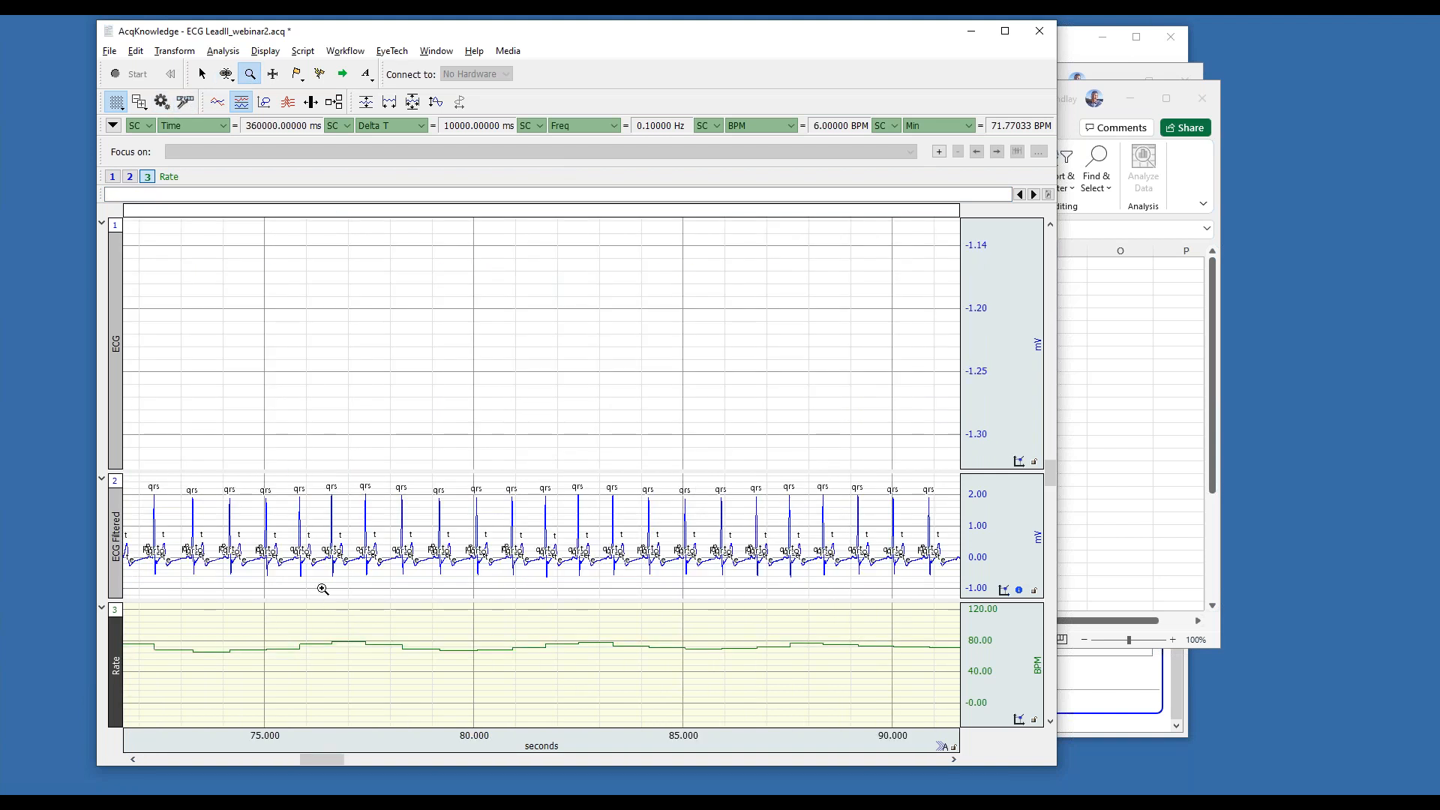
right_click(300, 297)
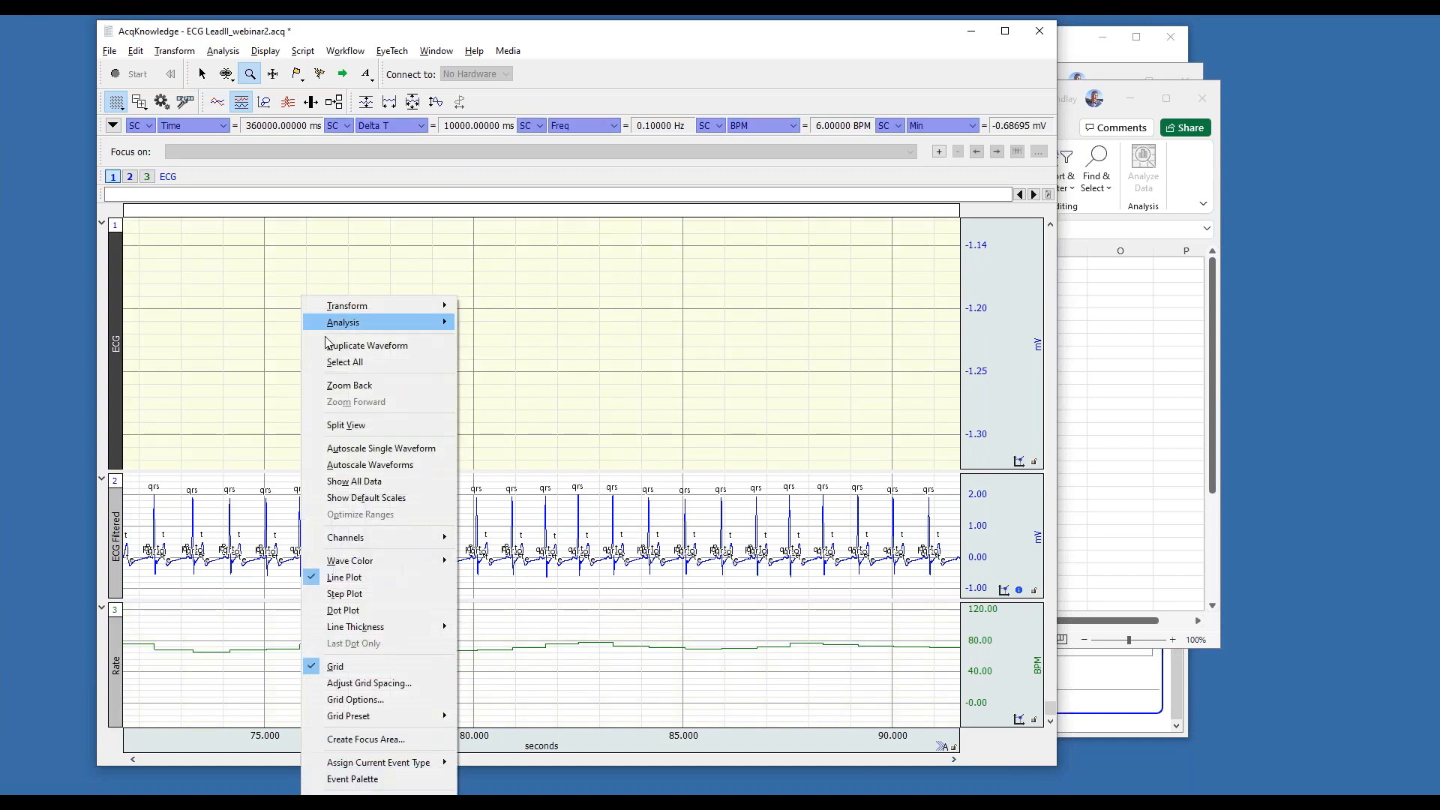
left_click(354, 467)
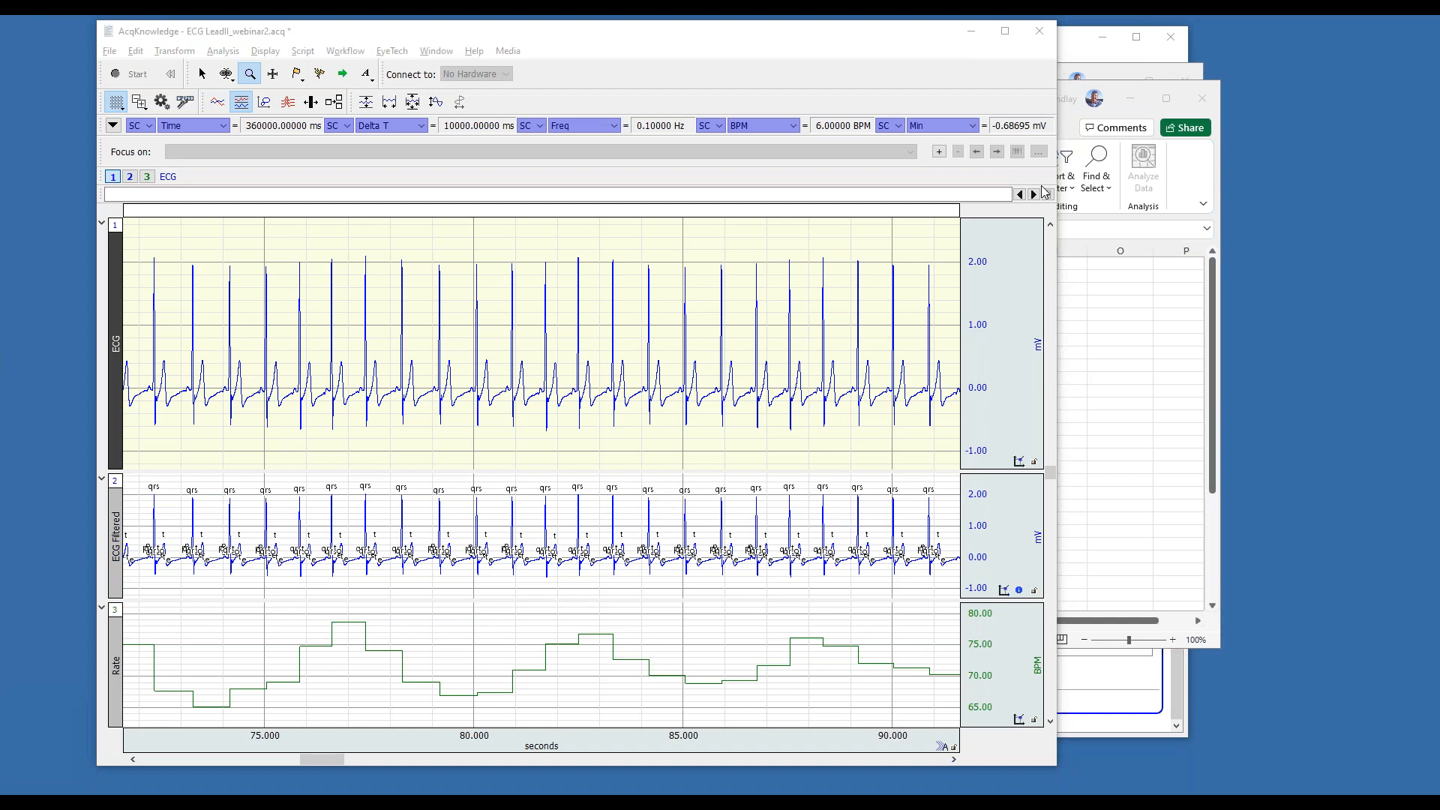
Switch to Excel and review the exported Epoch Analysis and HRV Statistics spreadsheets
key("alt+Tab")
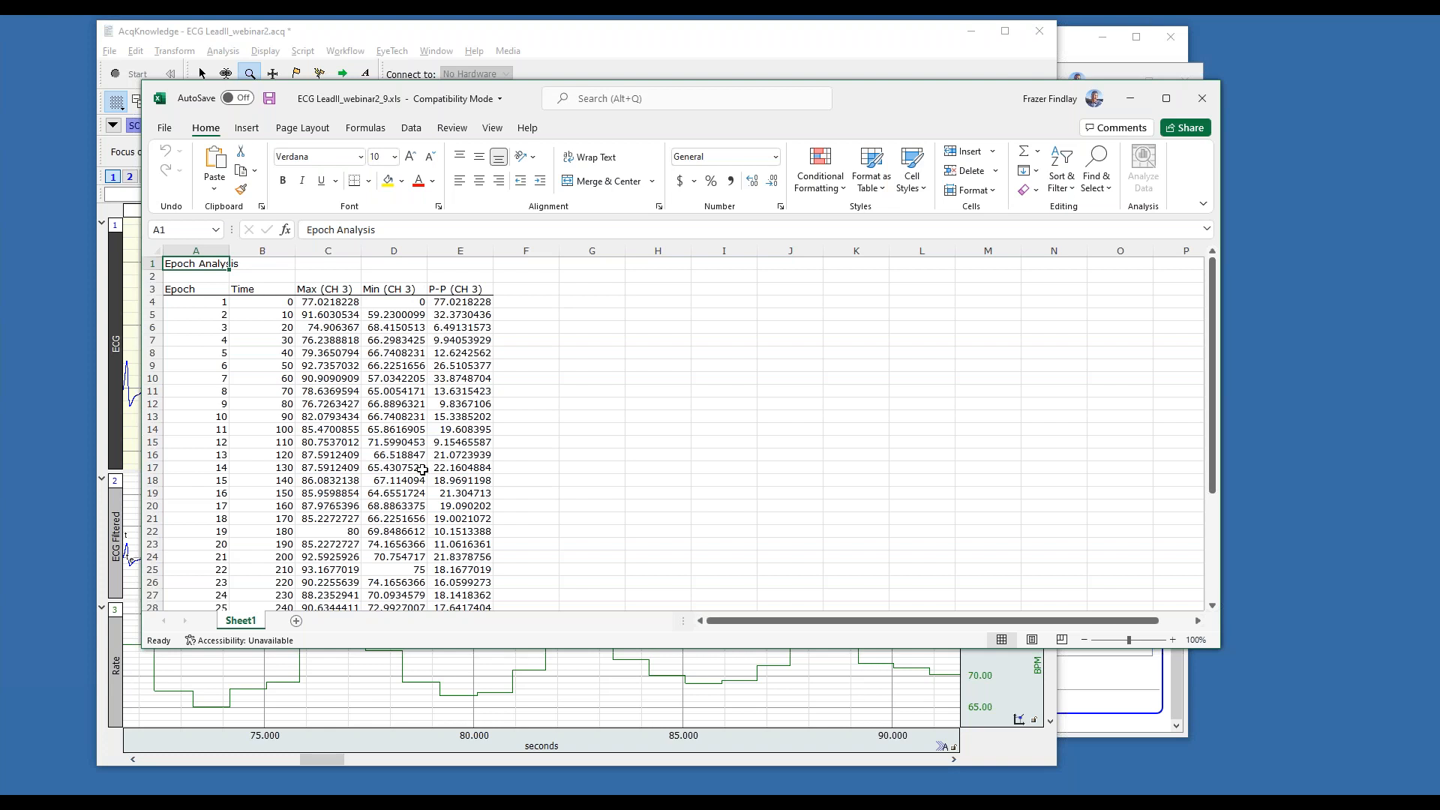
key("alt+Tab")
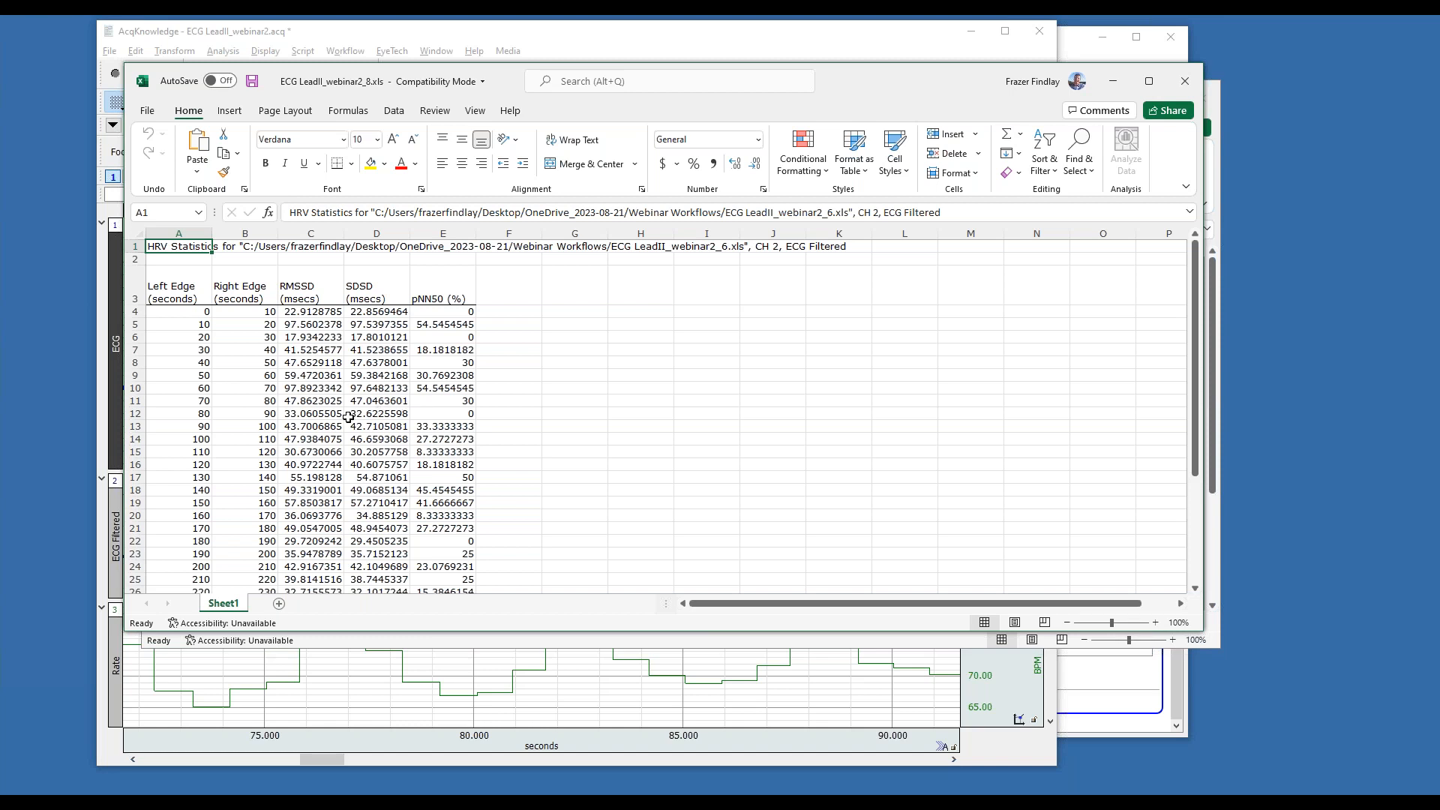
Return from the HRV statistics spreadsheet to the AcqKnowledge Workflow window and save the workflow as Example1
scroll(344, 419, "down", 2)
scroll(344, 419, "up", 2)
left_click(1133, 733)
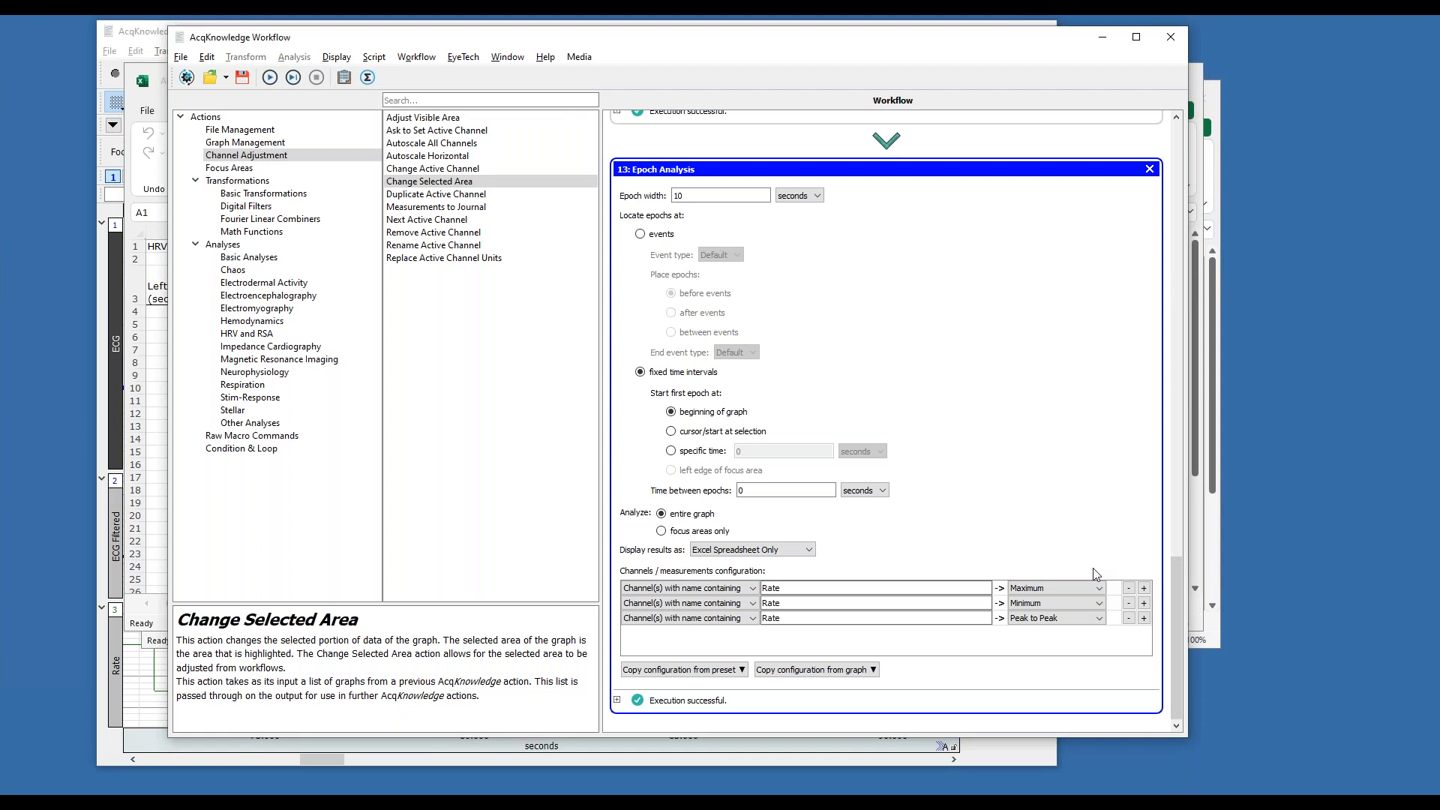
left_click_drag(1178, 632, 1123, 176)
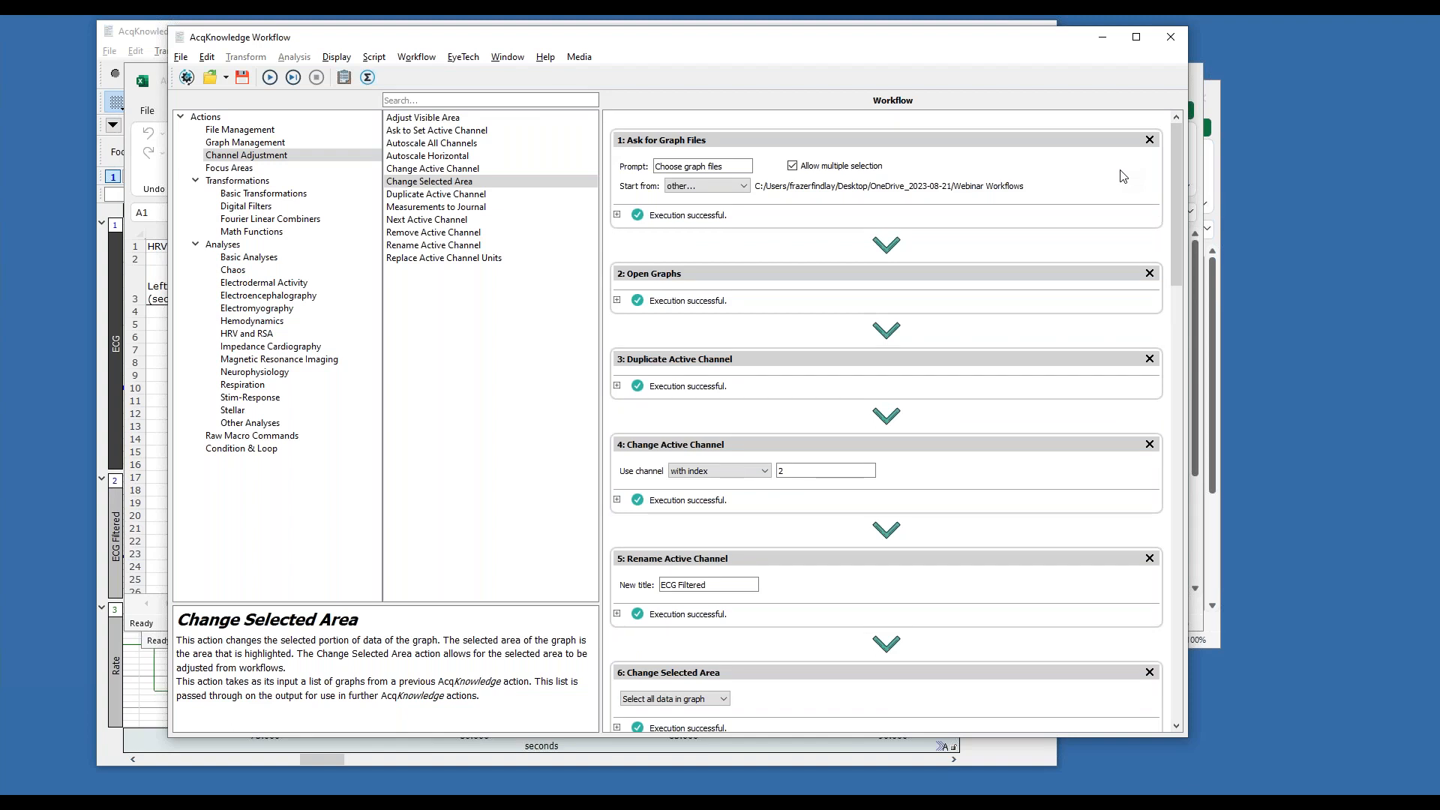
left_click(243, 78)
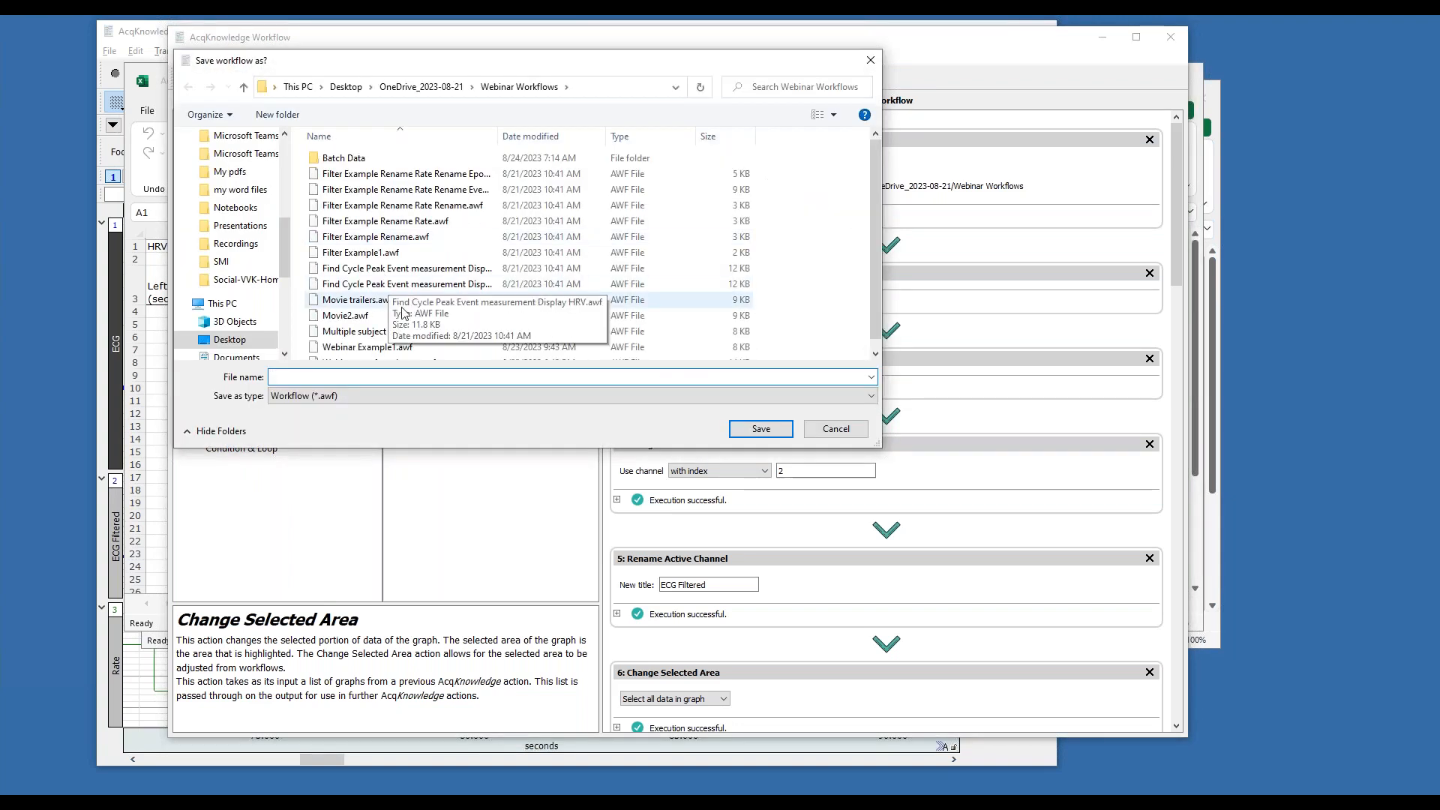
type("Example1")
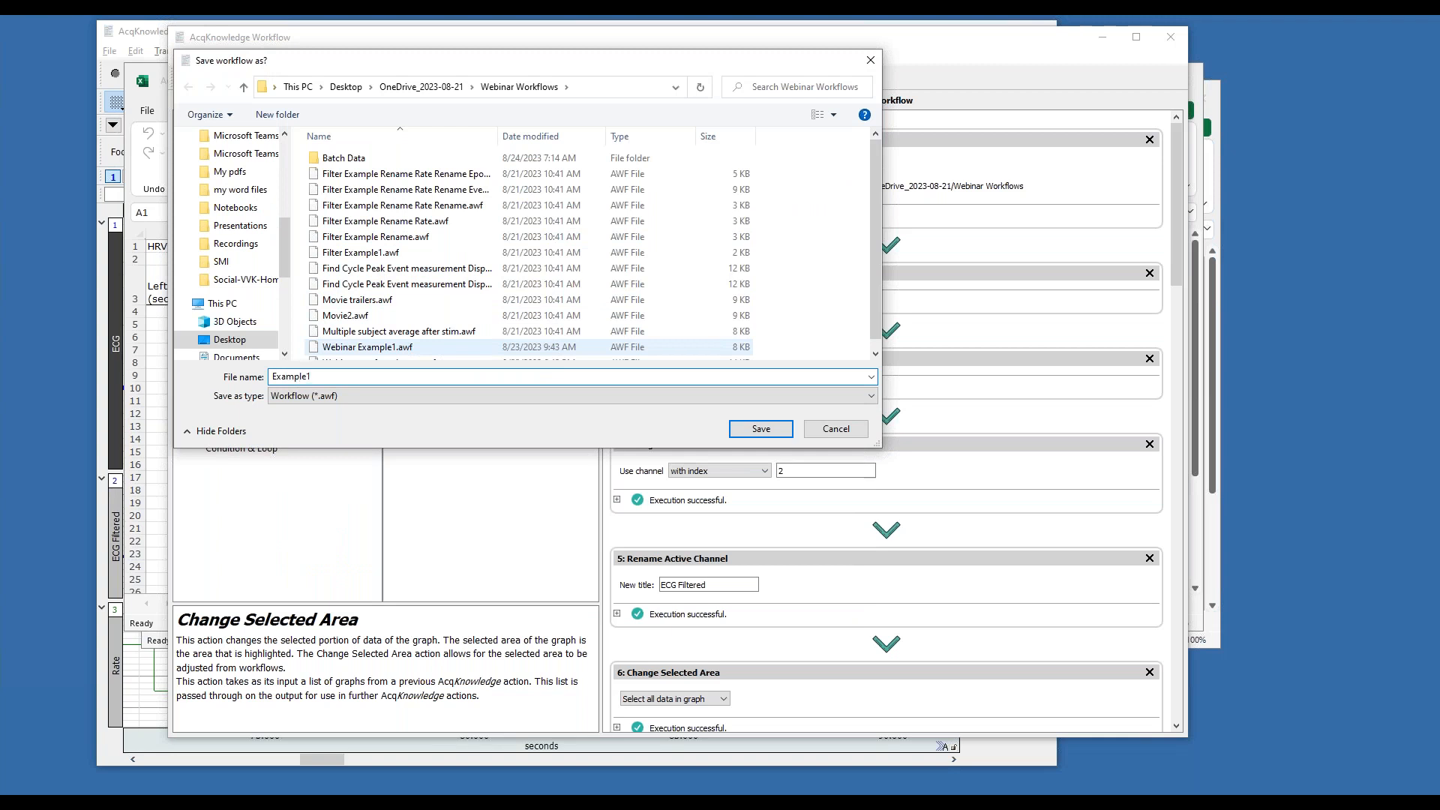
key("Return")
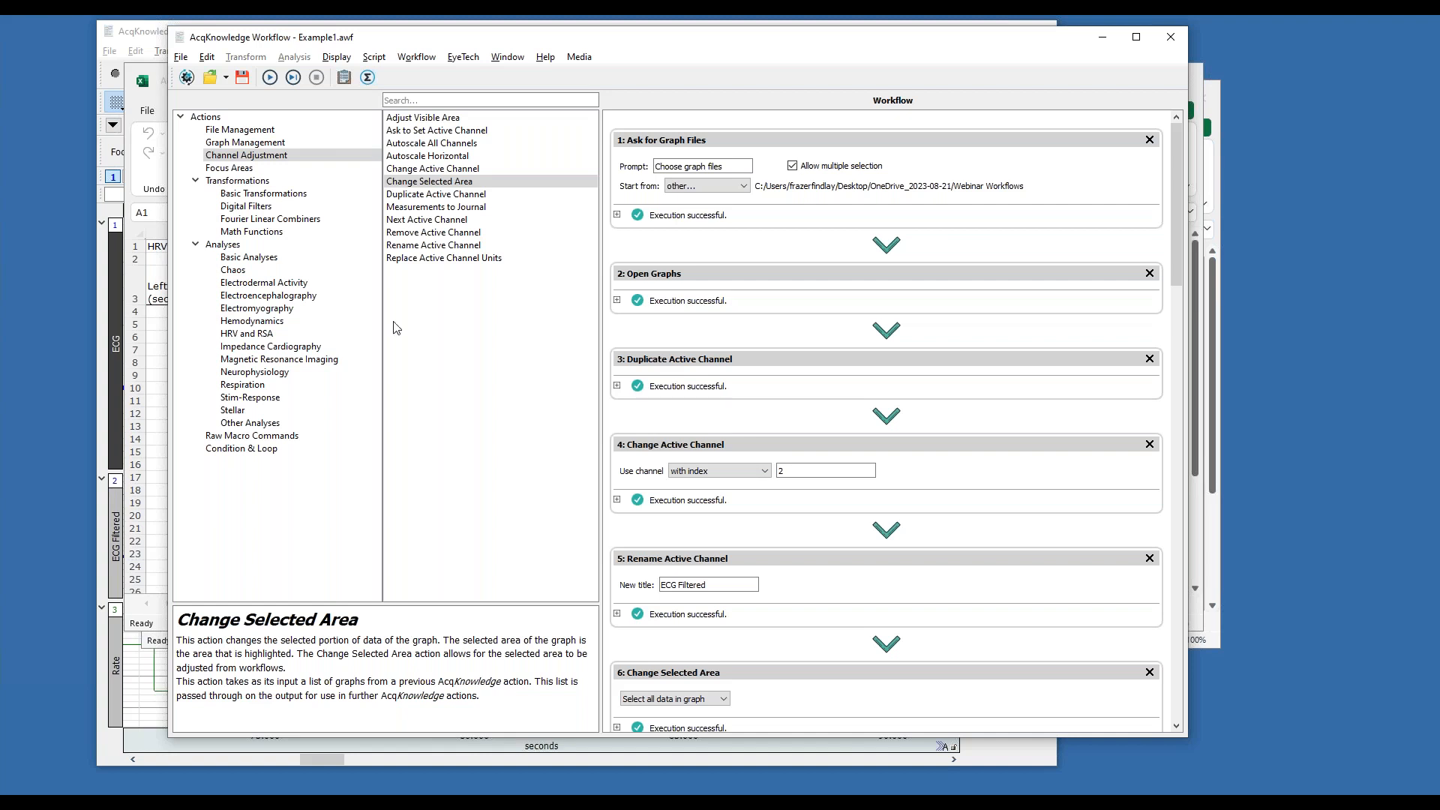
Switch to the ECG graph and make the ECG Filtered, Rate and ECG channels active in turn
left_click(141, 31)
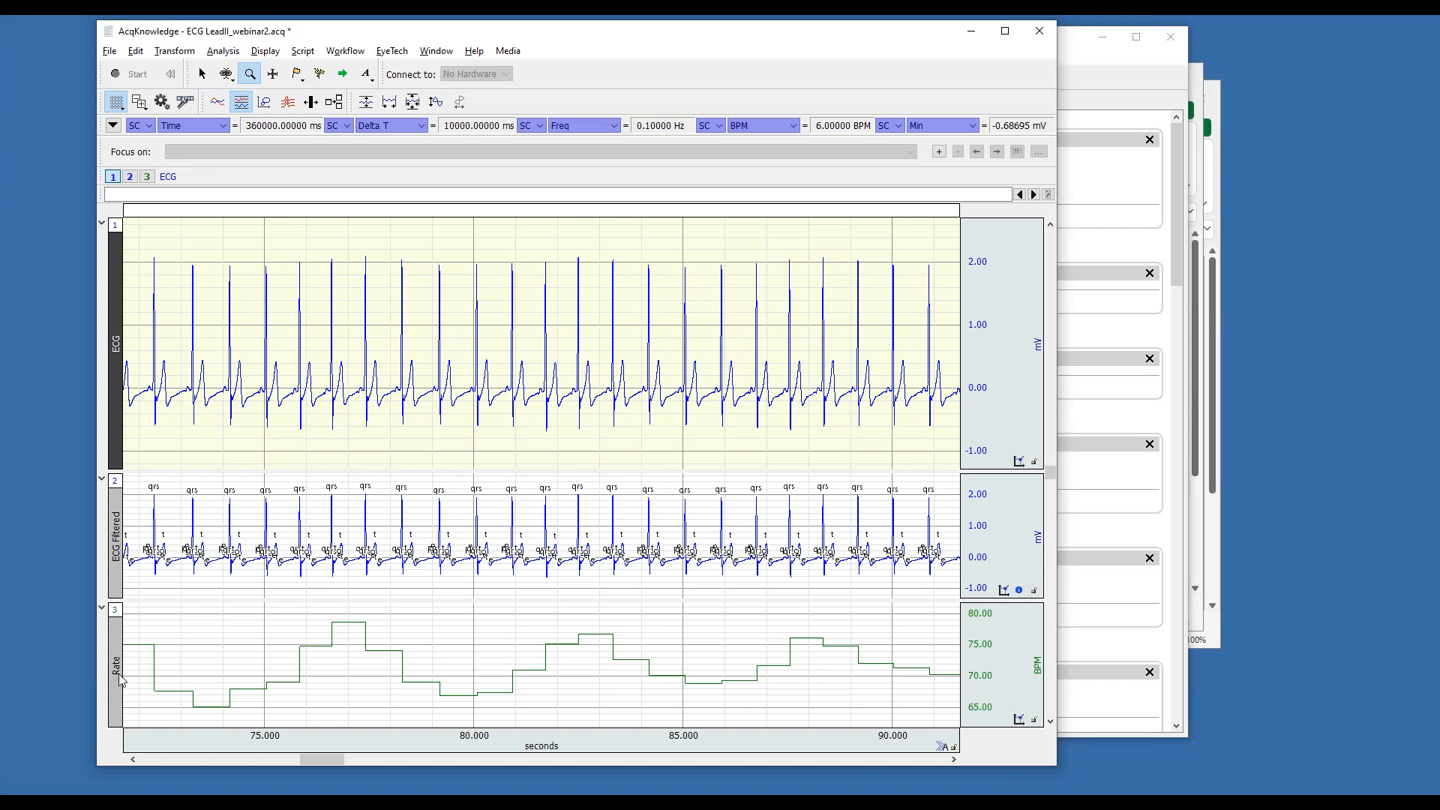
left_click(119, 555)
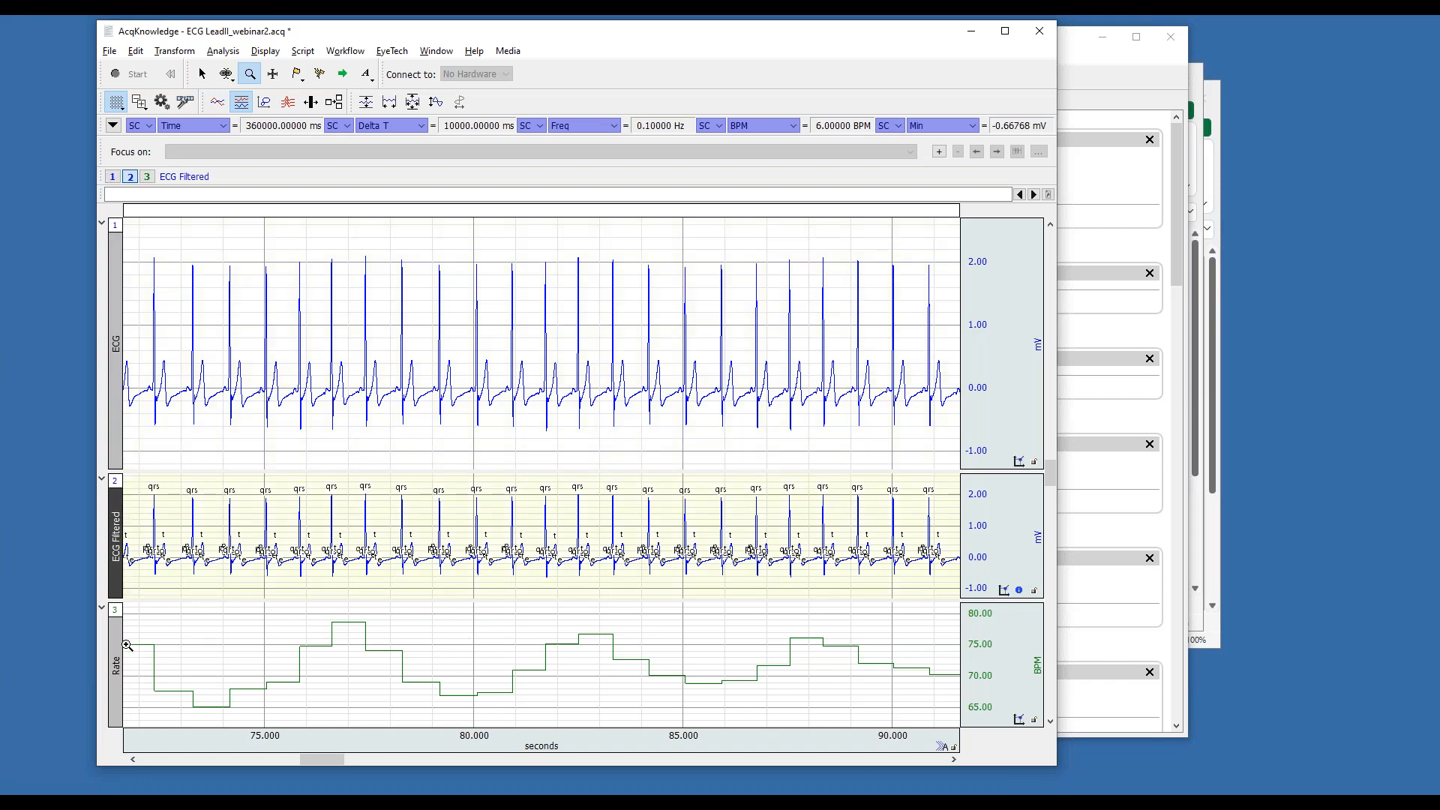
left_click(120, 660)
left_click(120, 554)
left_click(117, 319)
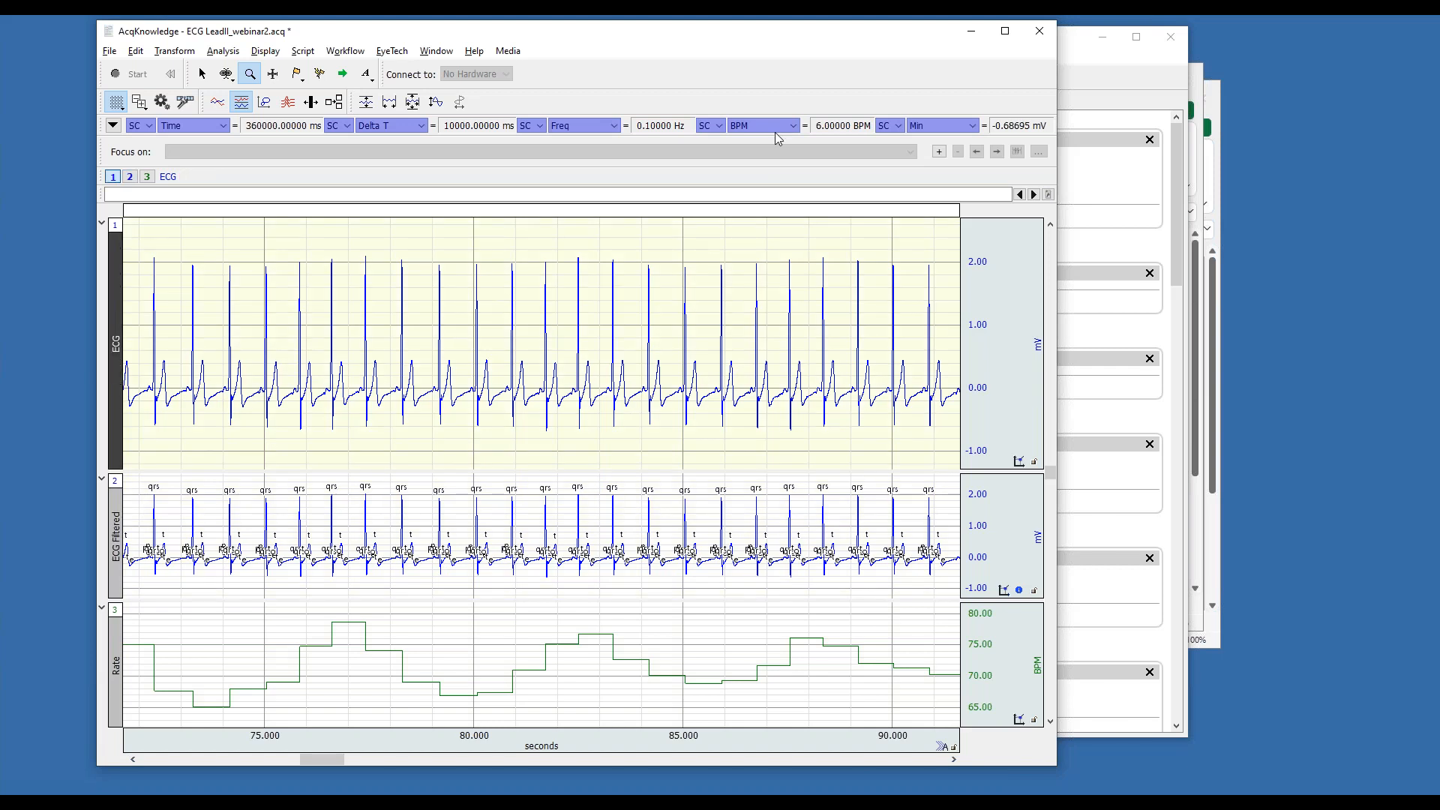
Review the Find Rate and Epoch Analysis actions, and inspect the event markers across the graph's full recording
left_click(1092, 61)
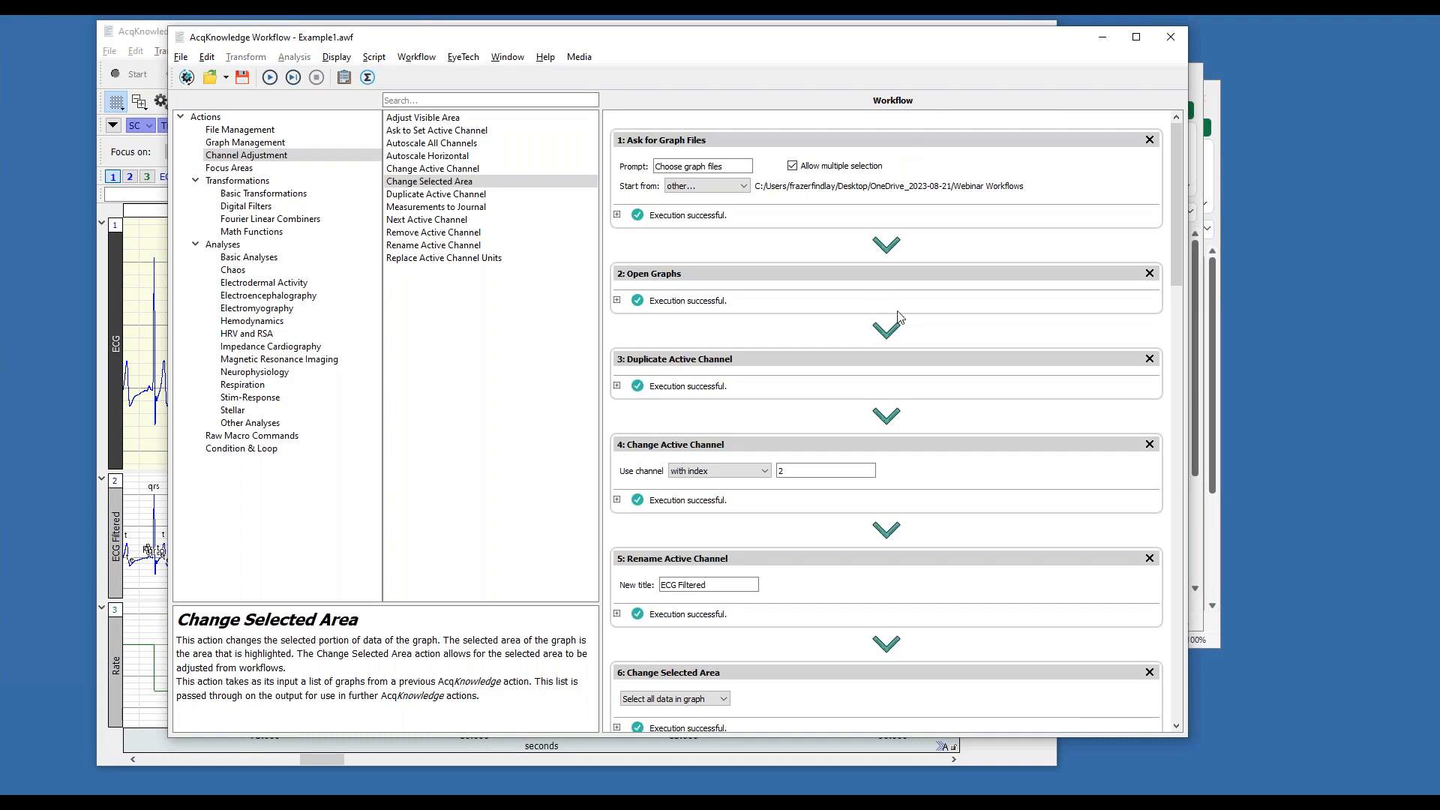
left_click_drag(1176, 257, 1143, 621)
scroll(1143, 621, "down", 5)
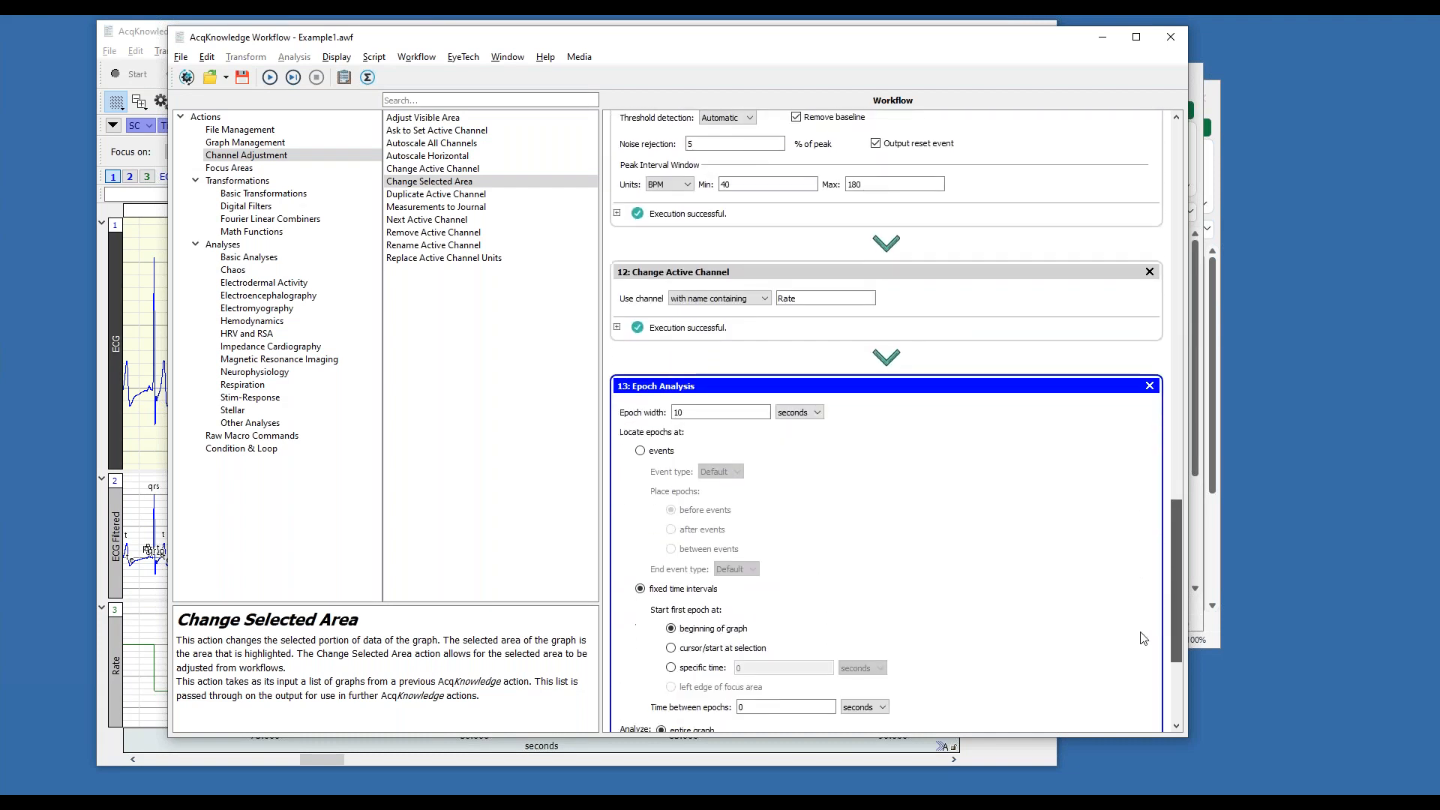
scroll(1148, 677, "up", 5)
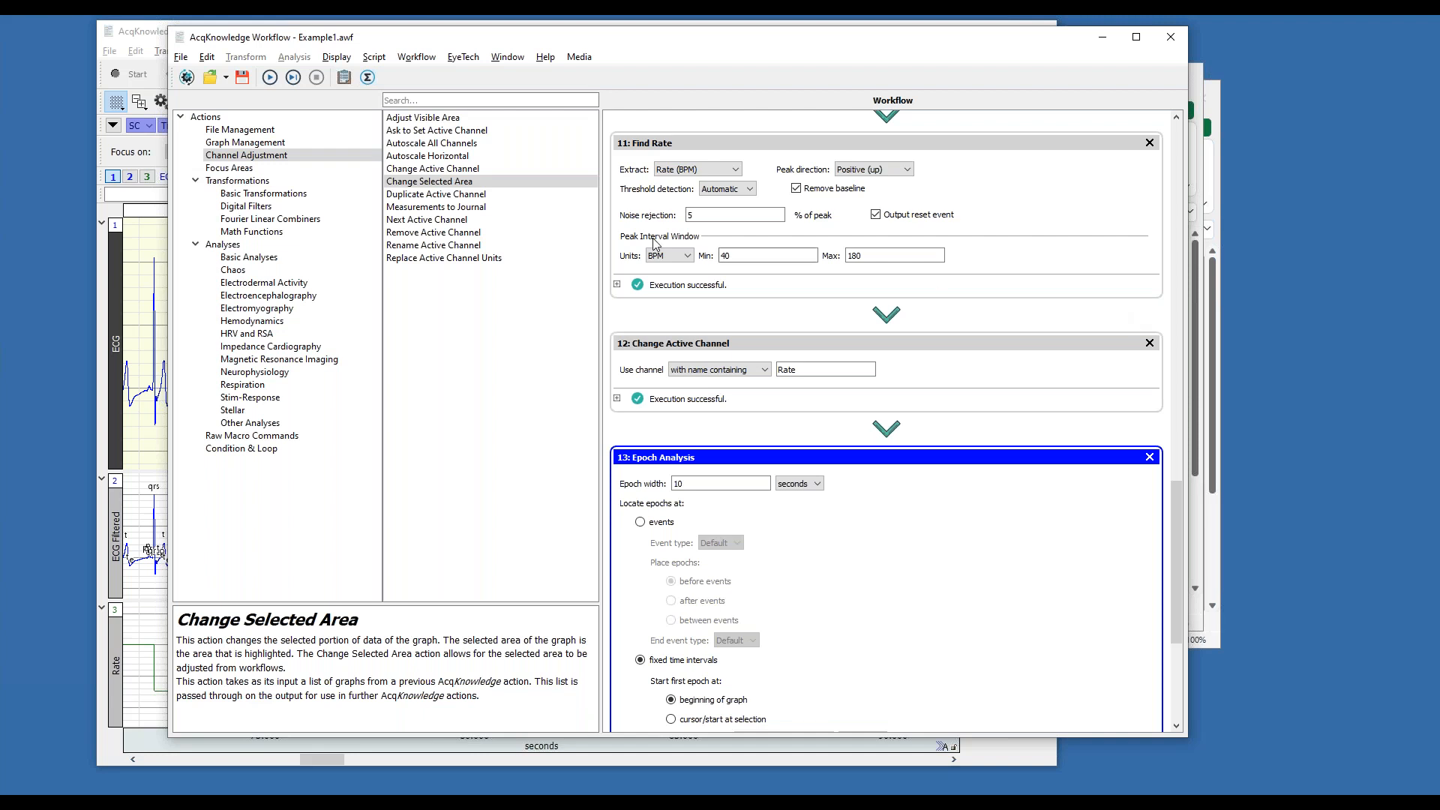
left_click(137, 38)
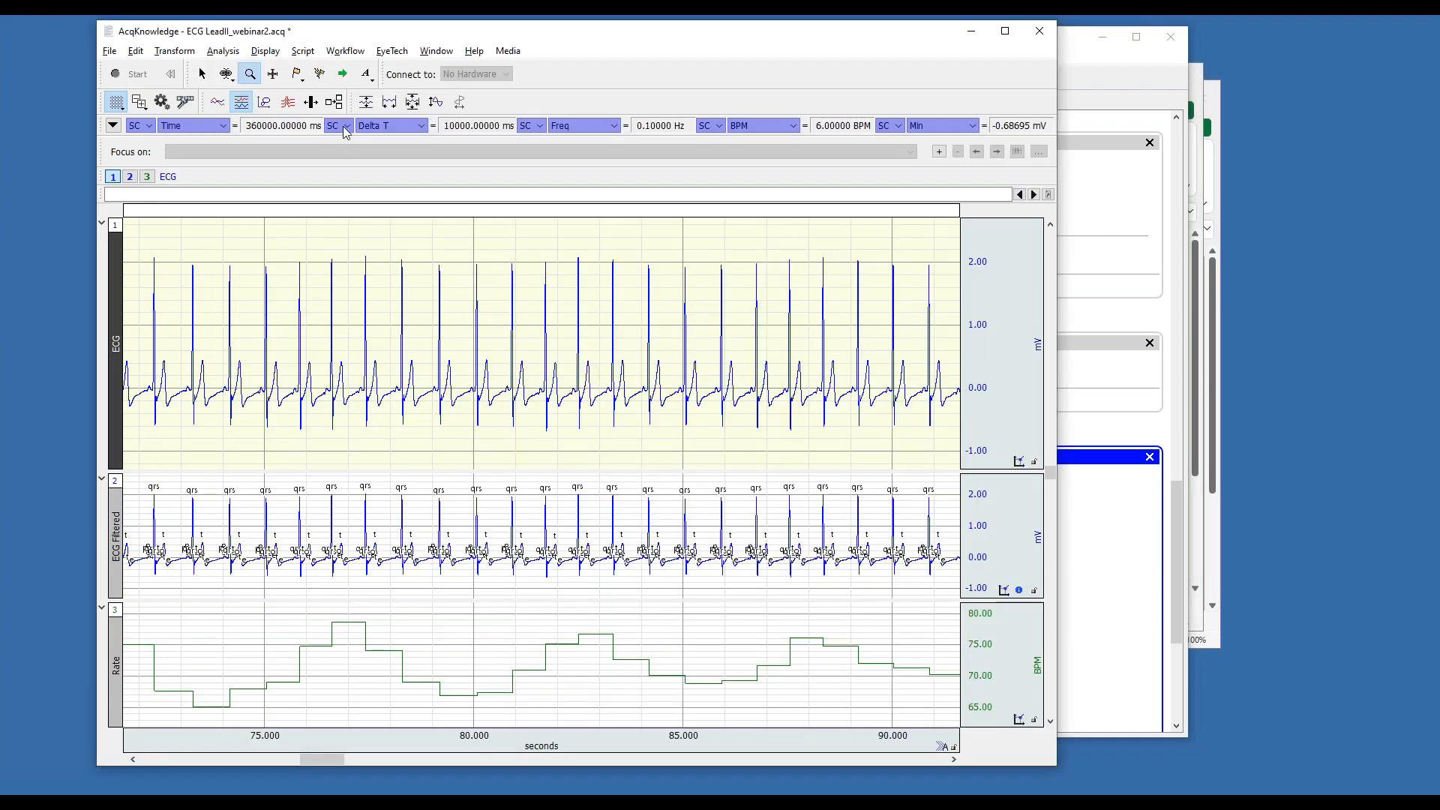
left_click(389, 103)
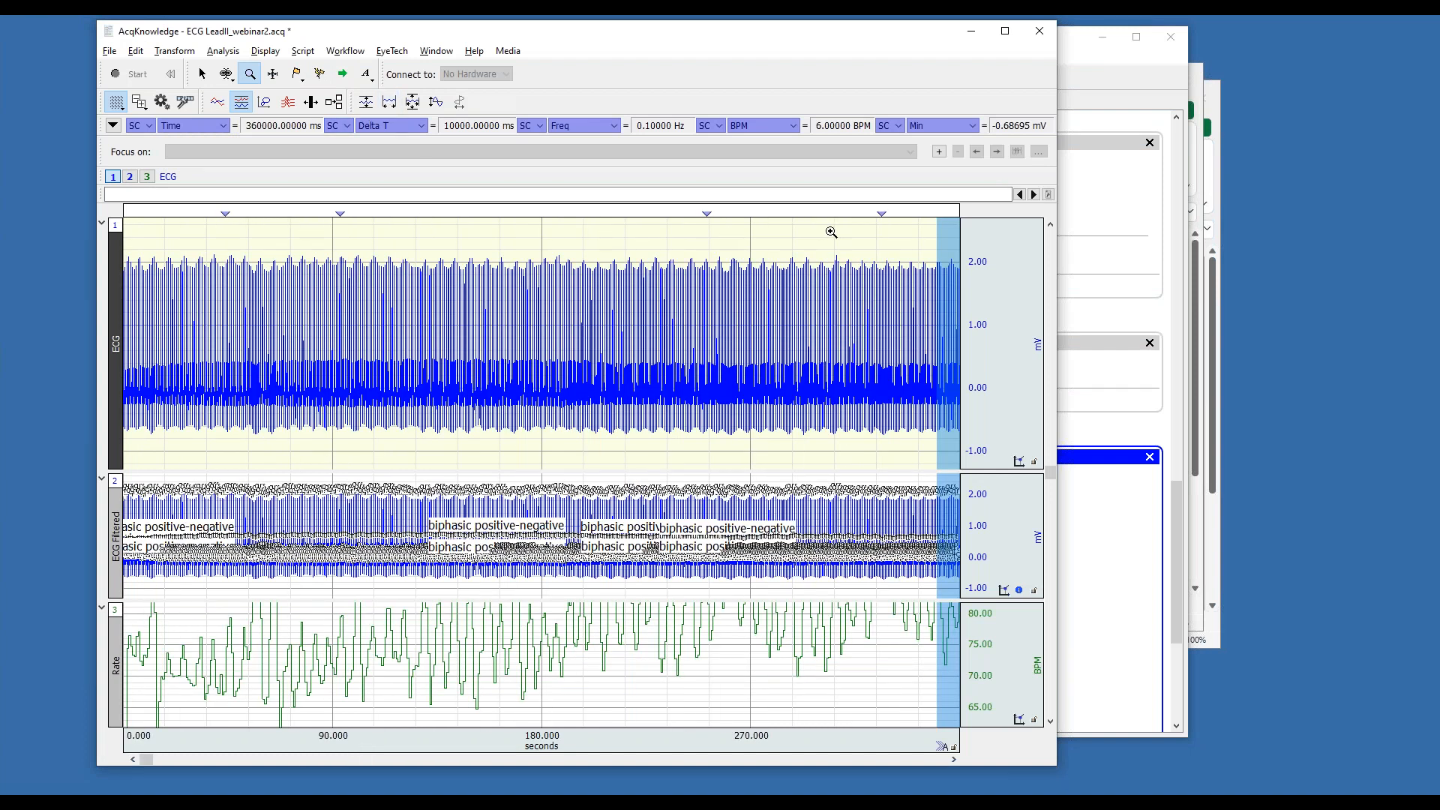
left_click(227, 215)
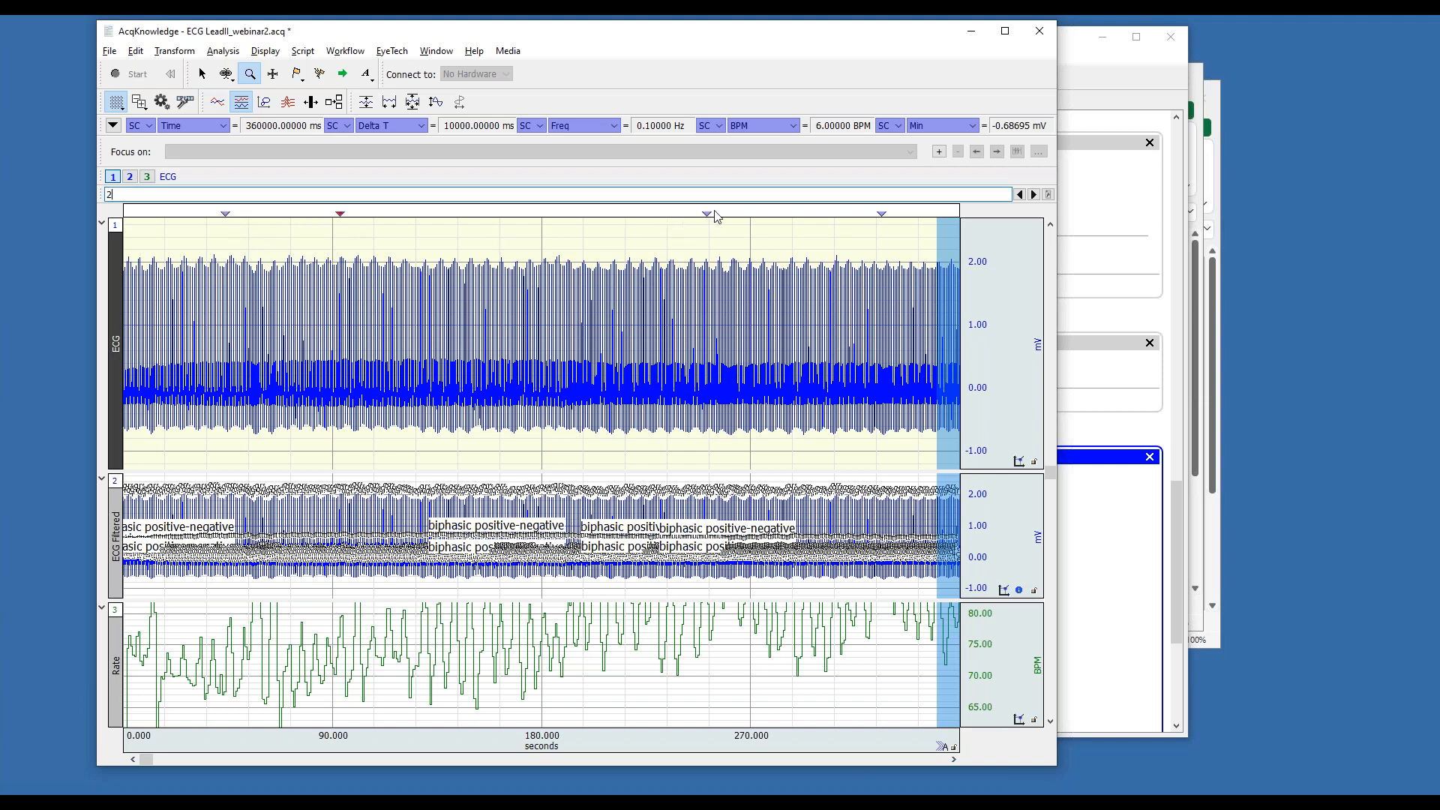
mouse_move(706, 217)
left_click(706, 216)
Add a Define Between Events focus area action after Epoch Analysis and set its label basename to Test
left_click(1070, 49)
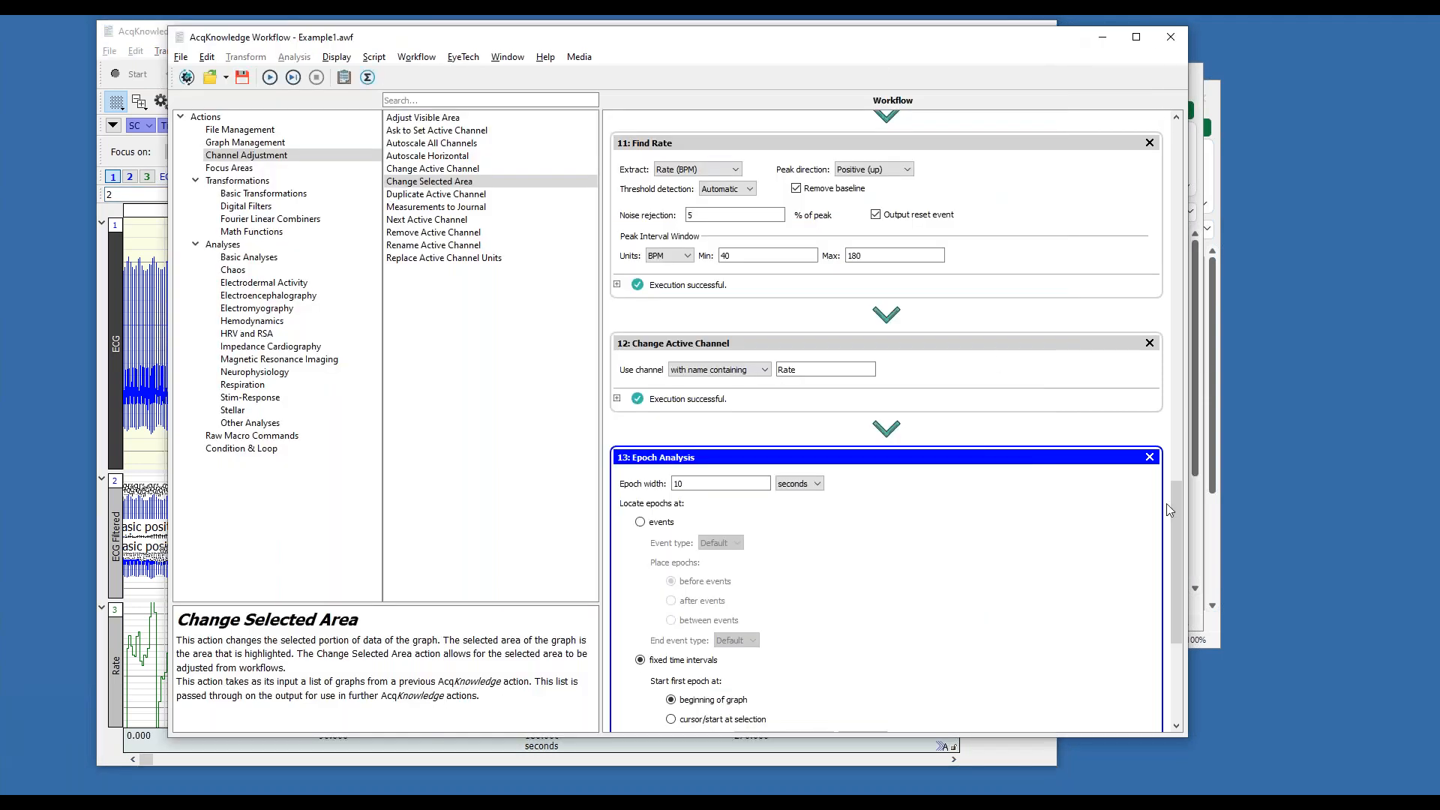
left_click_drag(1179, 565, 1186, 651)
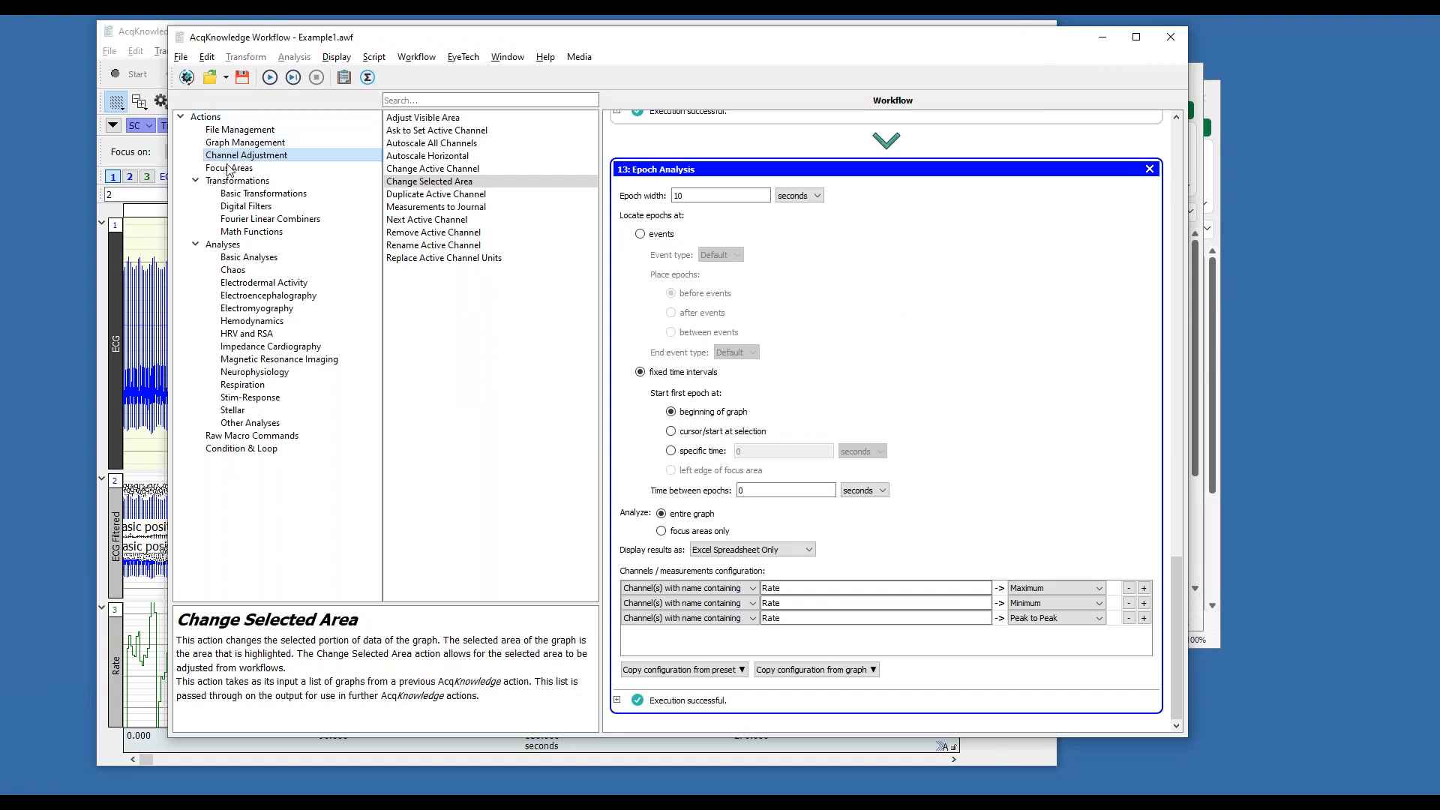
left_click_drag(225, 168, 188, 177)
left_click(202, 178)
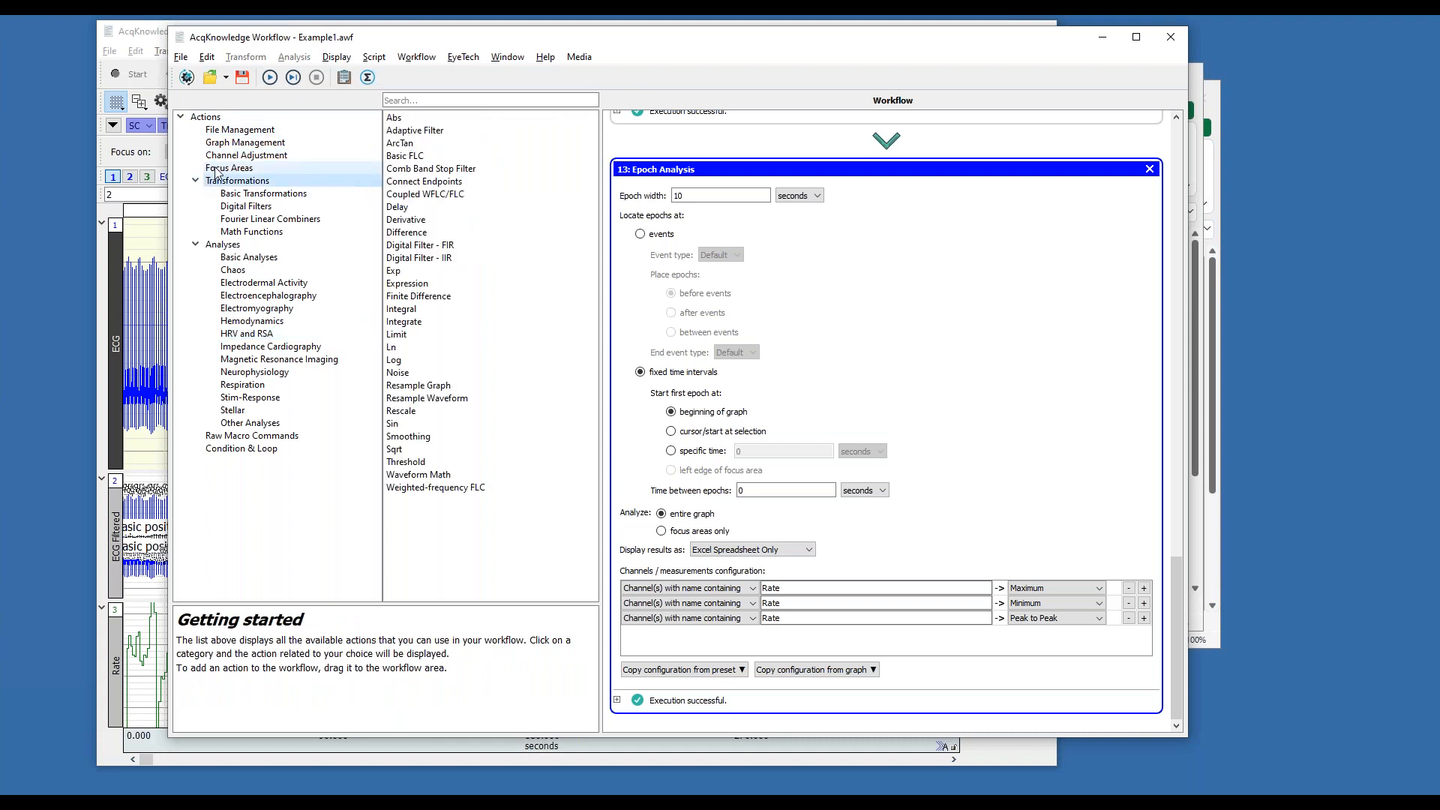
left_click(215, 168)
left_click_drag(439, 124, 685, 724)
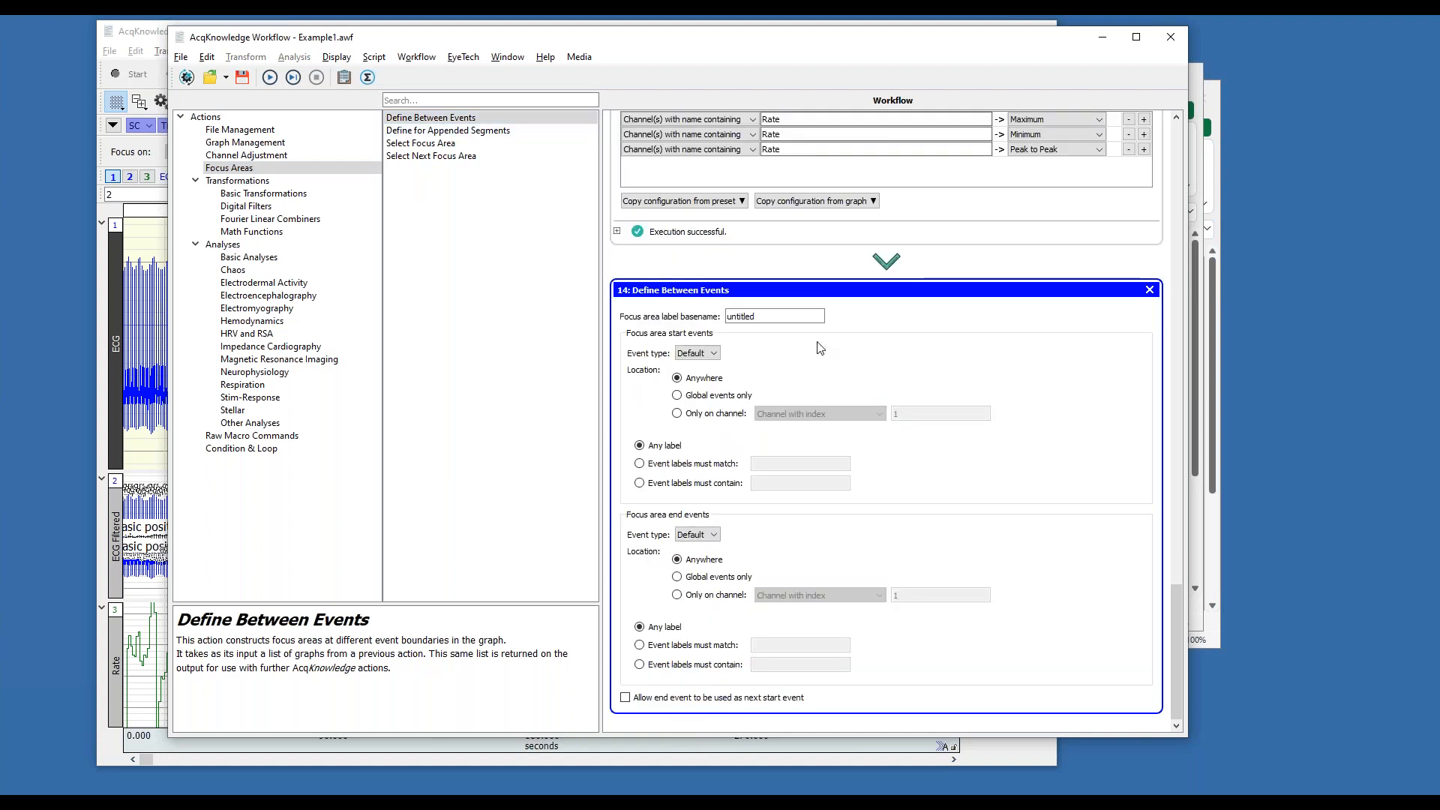
left_click(762, 316)
double_click(761, 316)
type("Test")
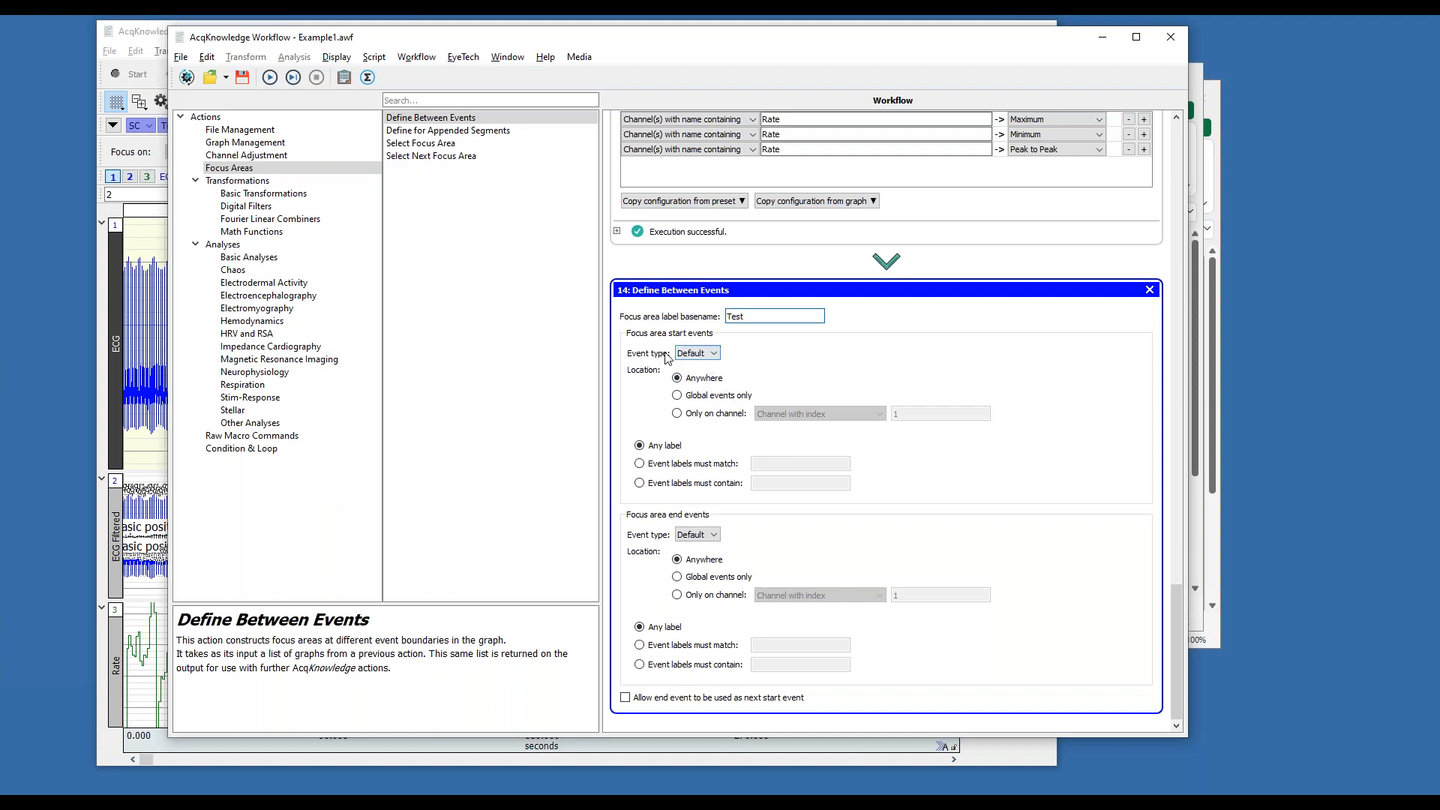
Start the focus areas at global events whose label matches 1 and end them at global events whose label matches 2
left_click(691, 356)
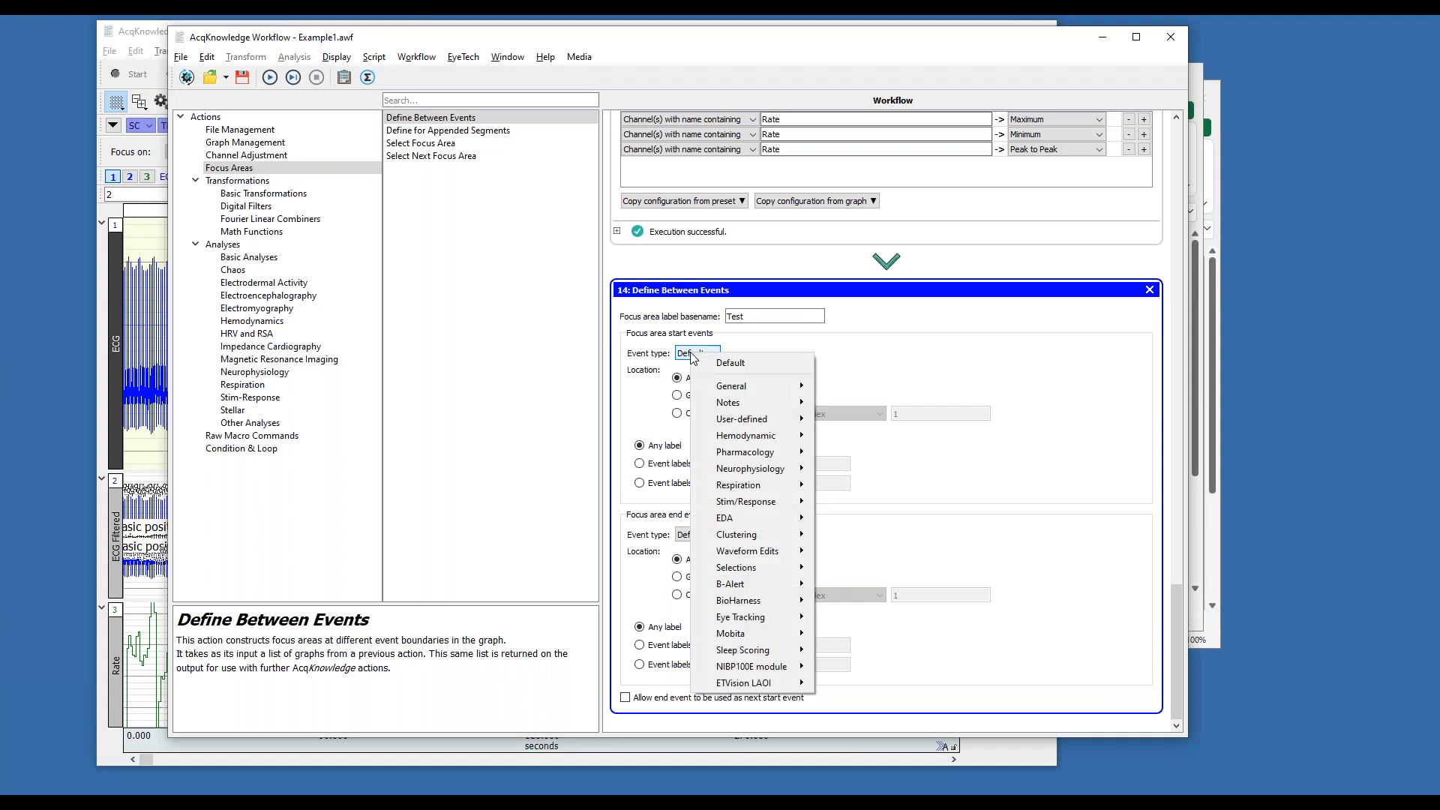
left_click(691, 355)
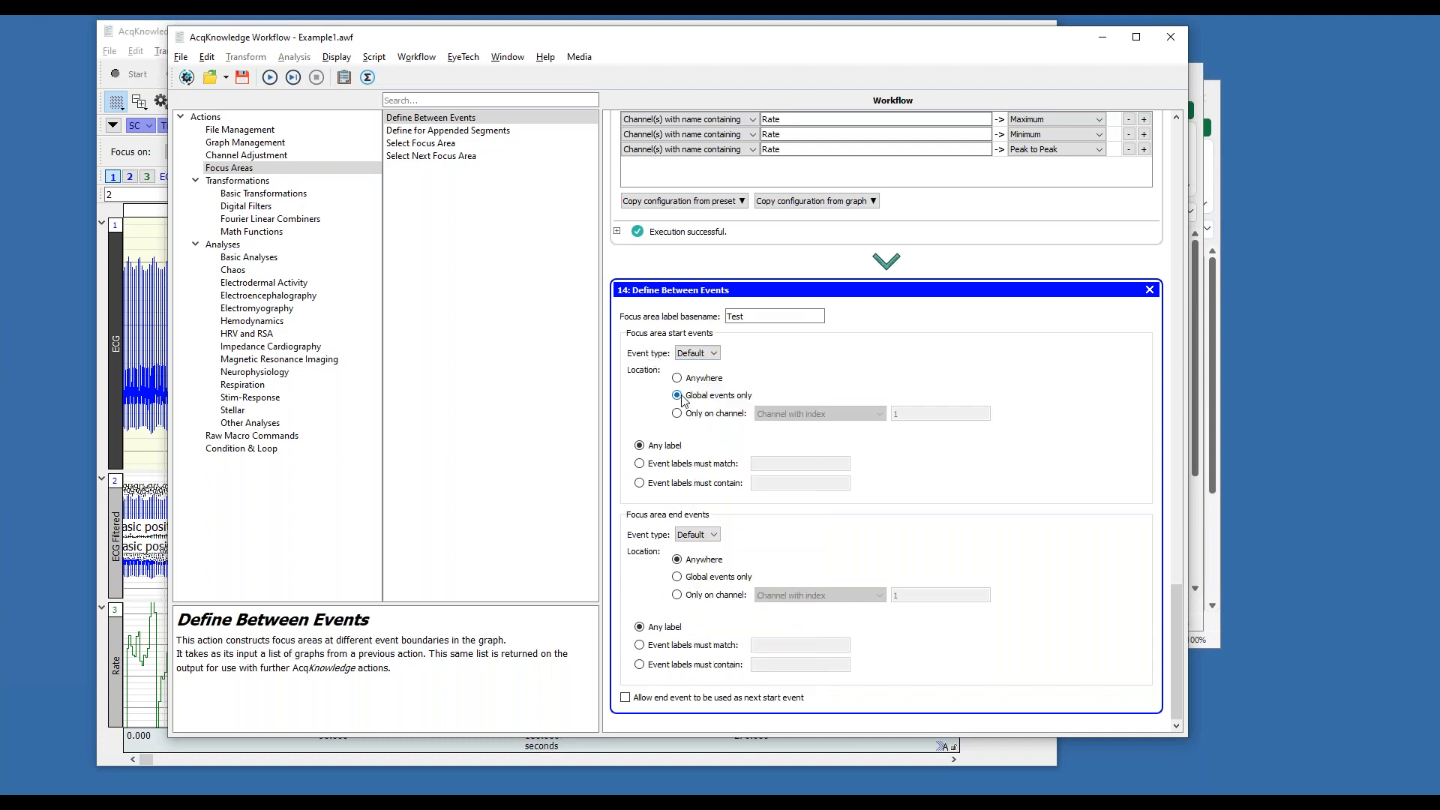
left_click(687, 464)
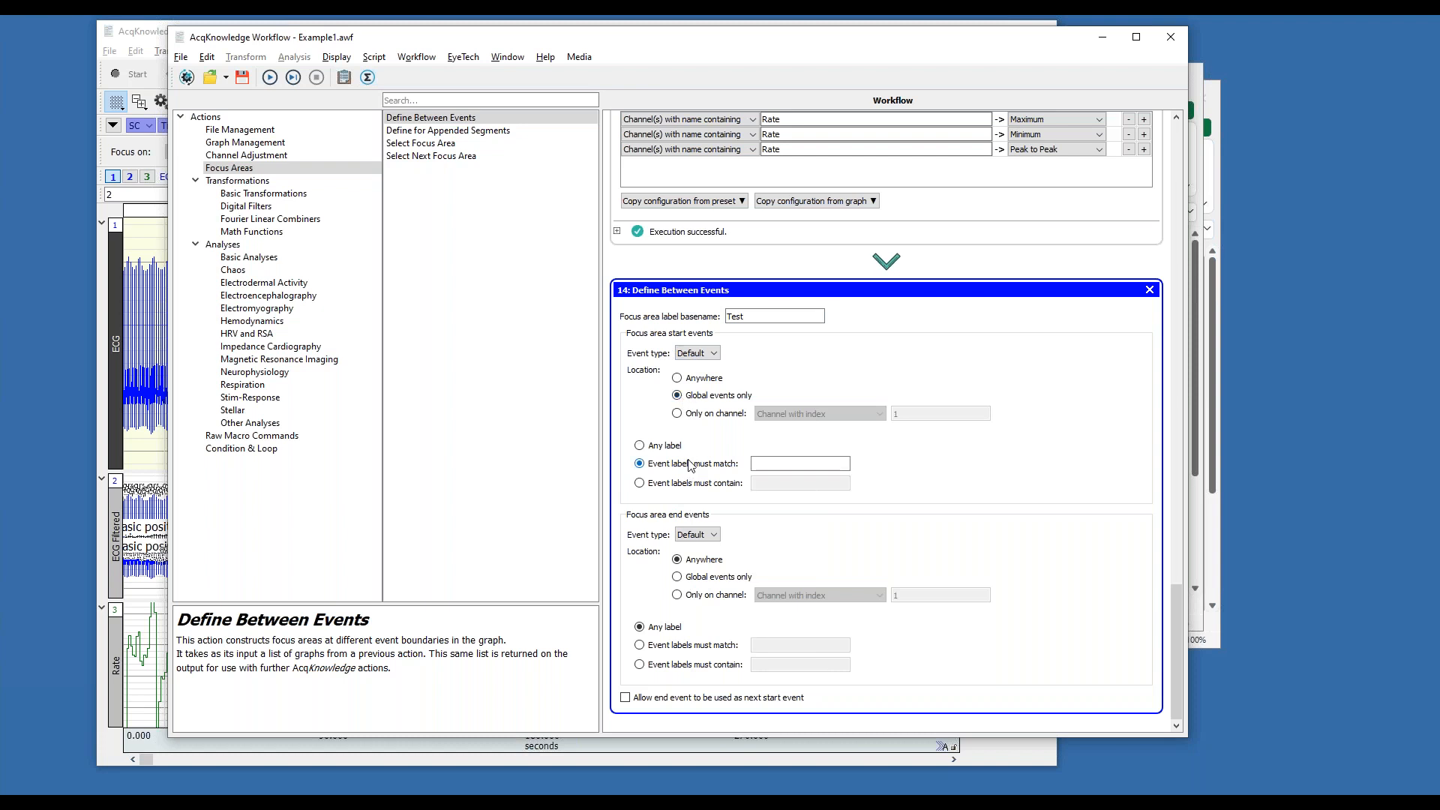
left_click(760, 469)
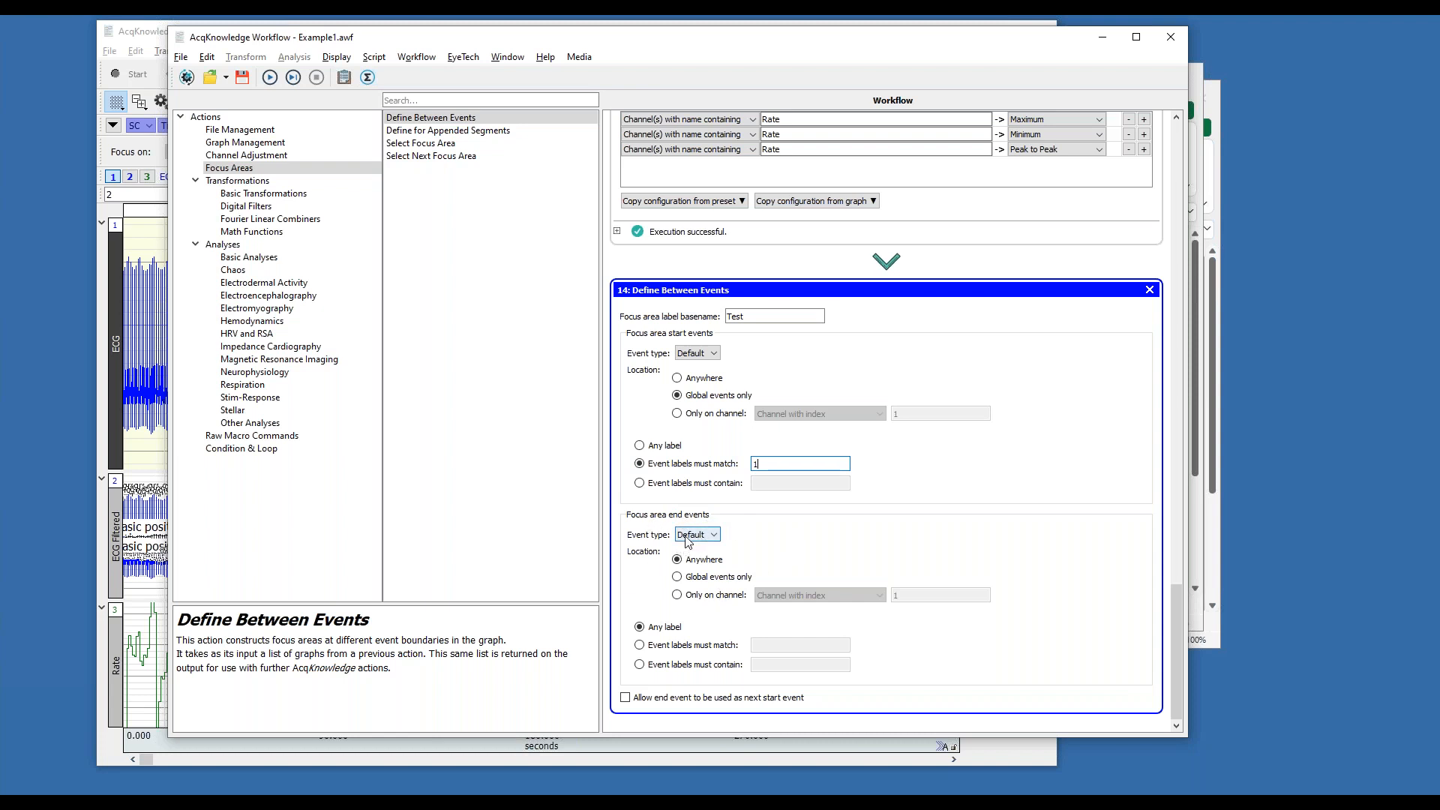
left_click(688, 582)
left_click(671, 648)
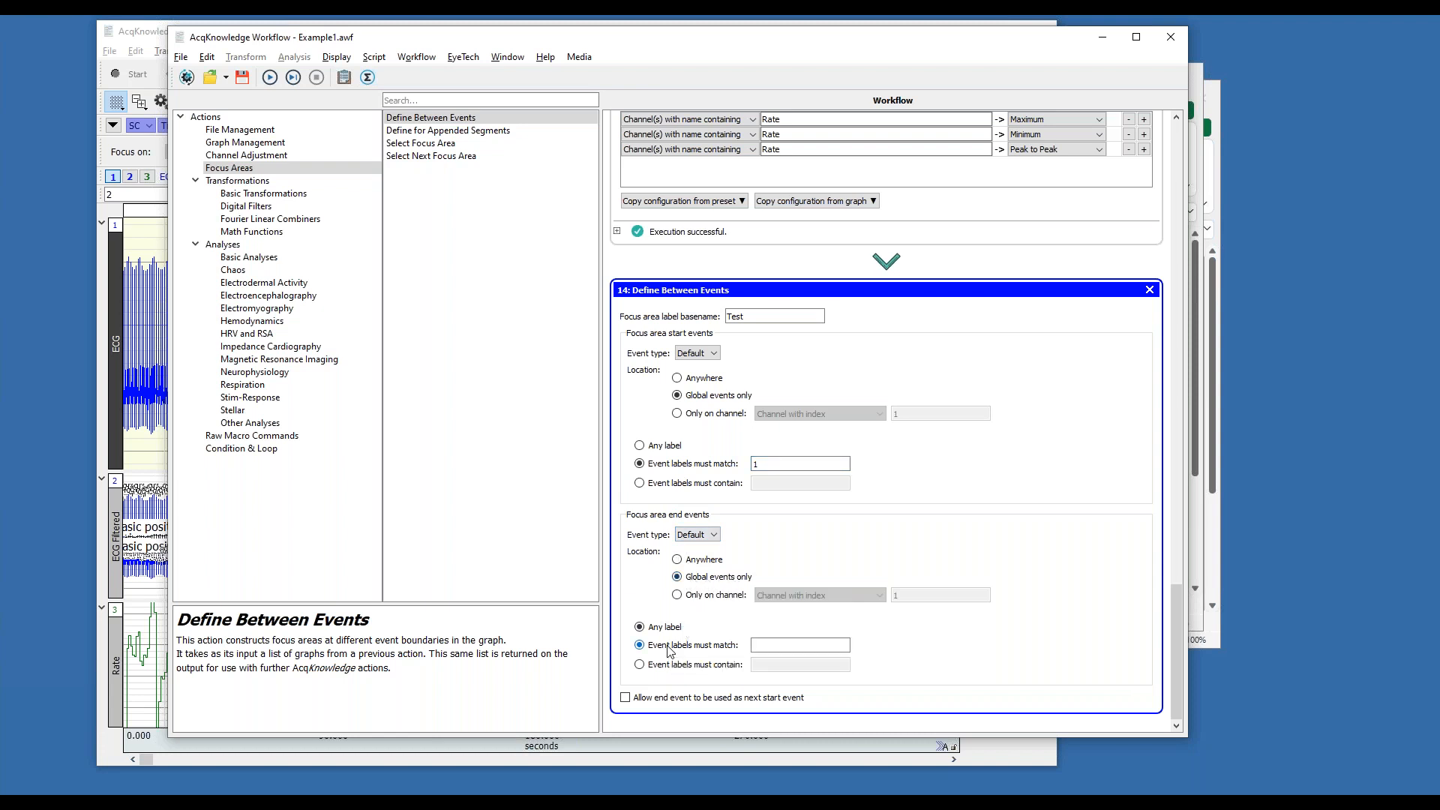
left_click(759, 646)
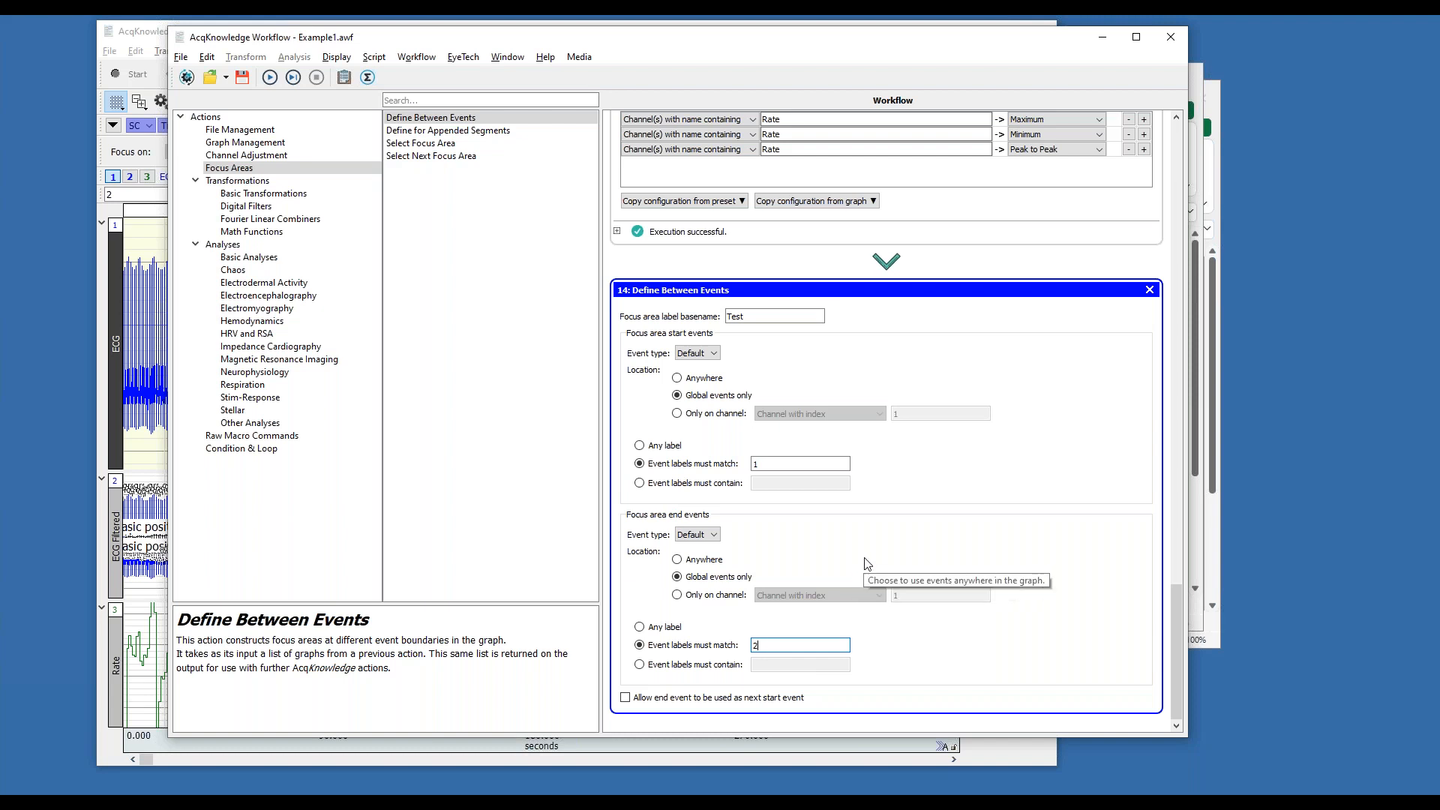
Close the open ECG graph without saving it and run the workflow on ECG LeadII_webinar2.acq
left_click(135, 36)
left_click(1040, 31)
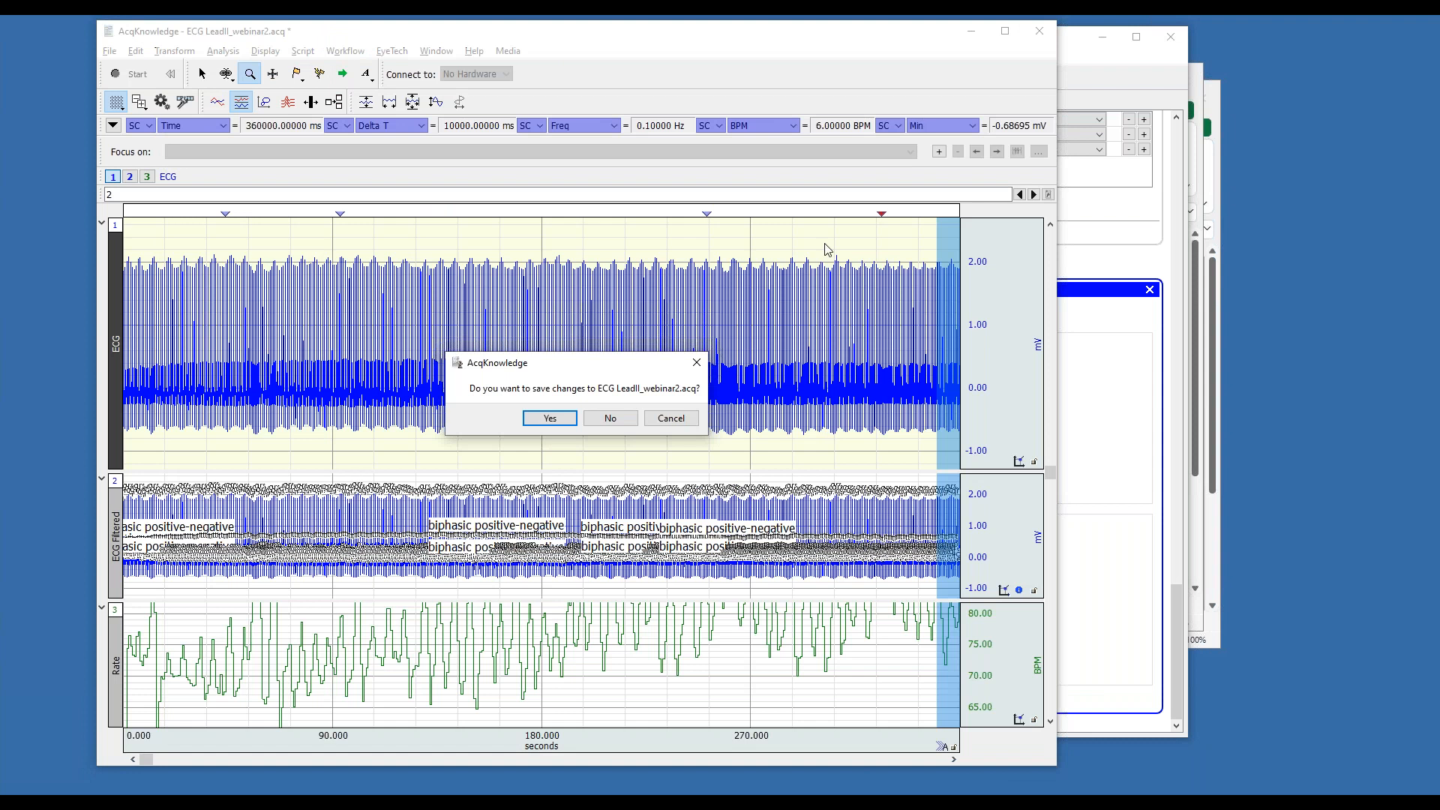
left_click(608, 417)
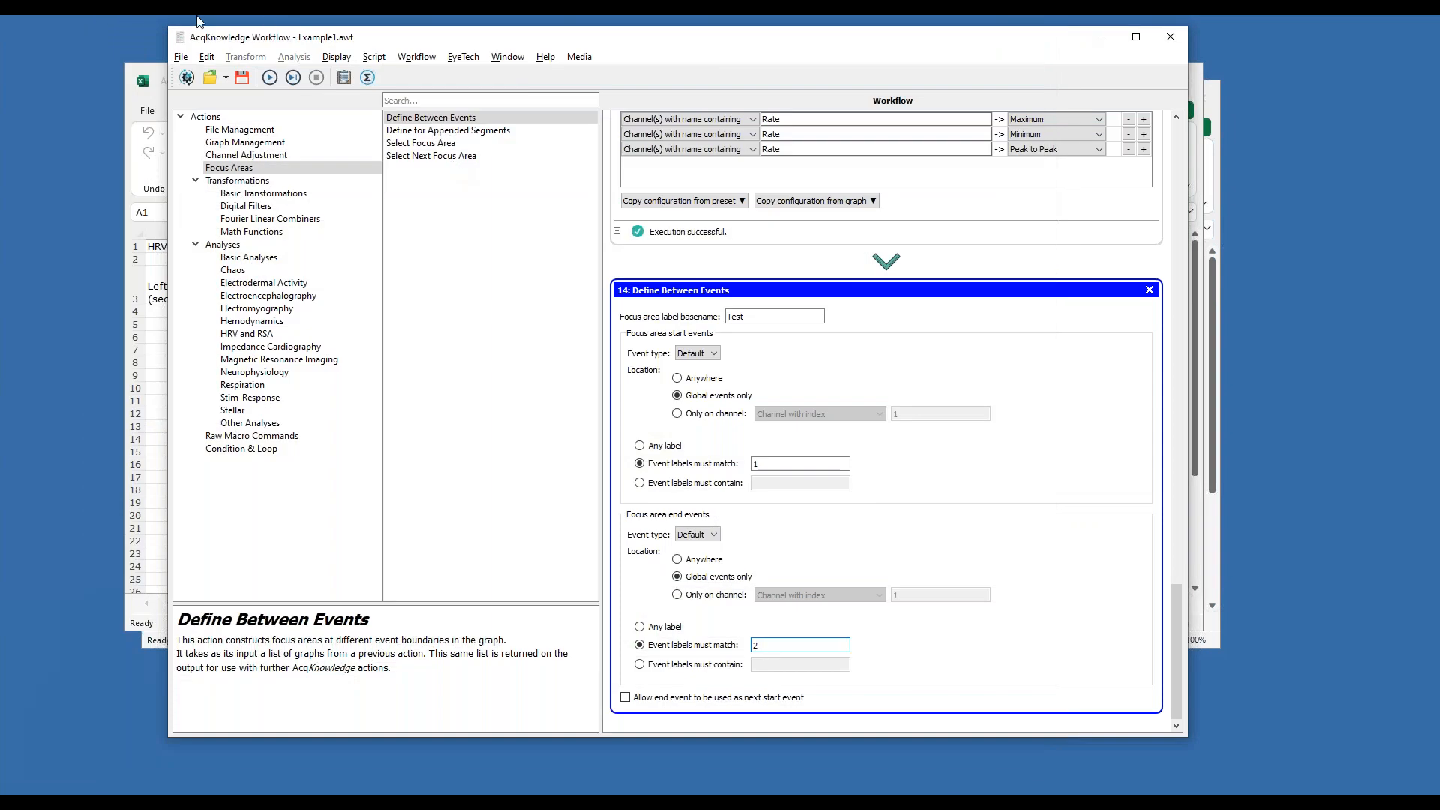
left_click(271, 77)
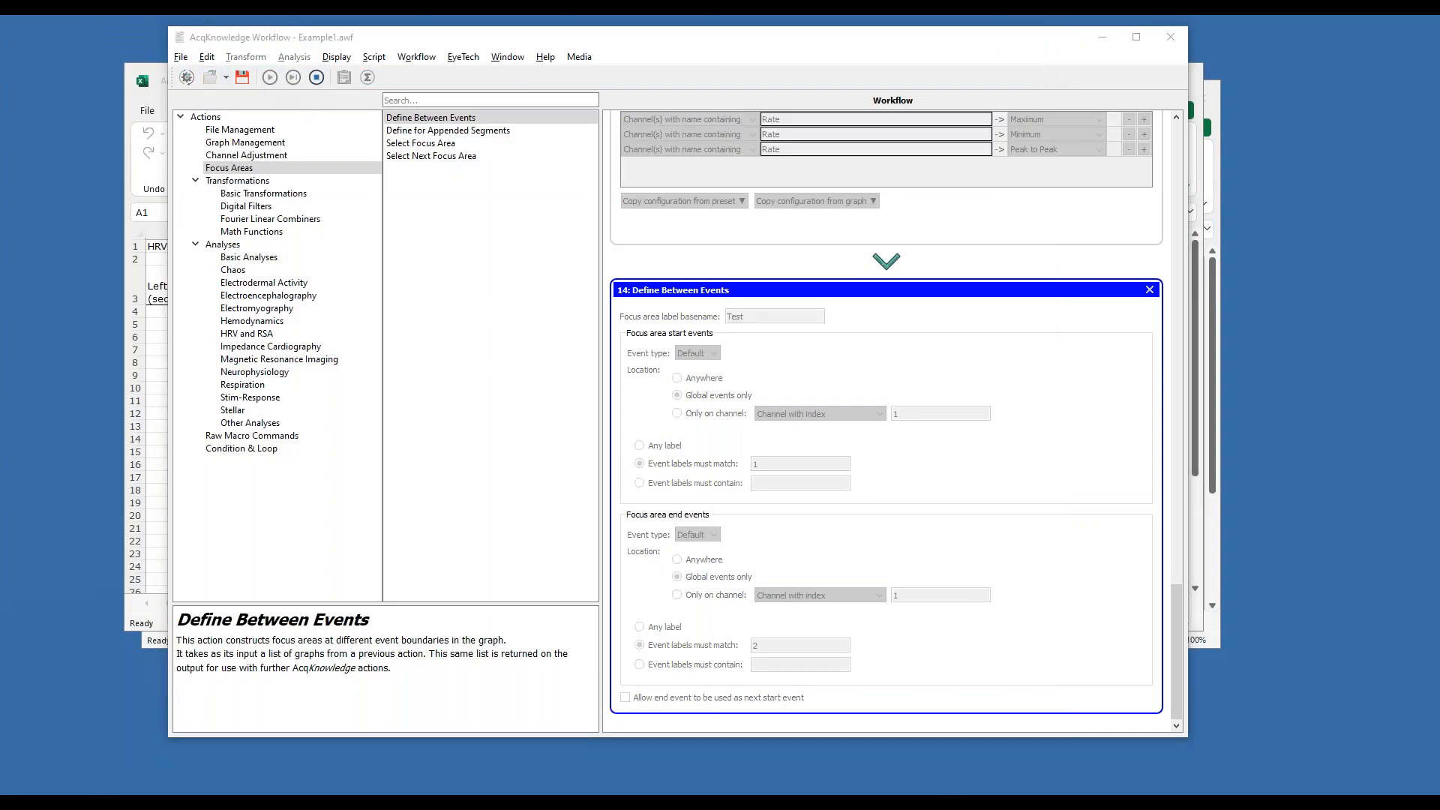
double_click(370, 191)
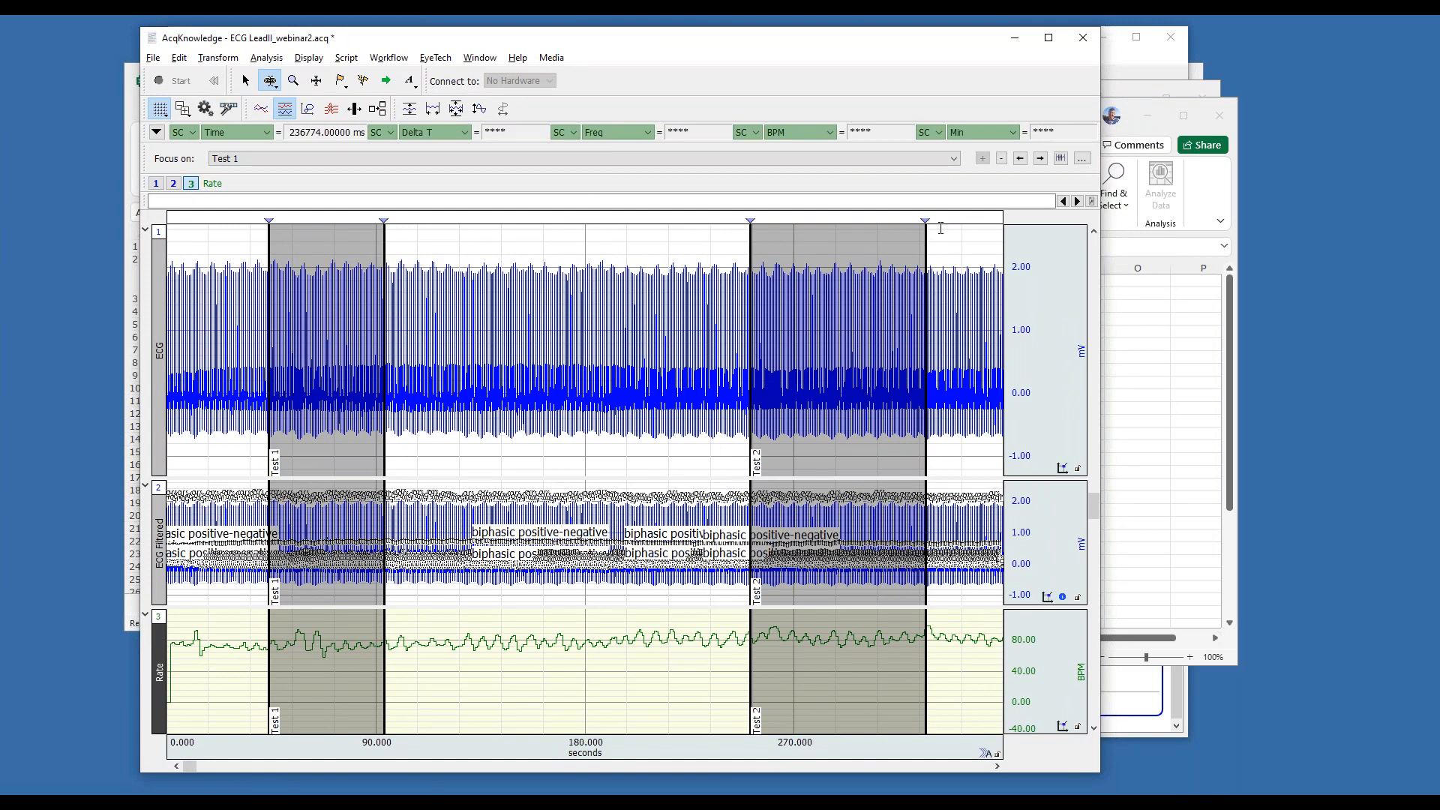
Remove the HRV Statistical action and the Change Active Channel action directly after it from the workflow
left_click(1159, 730)
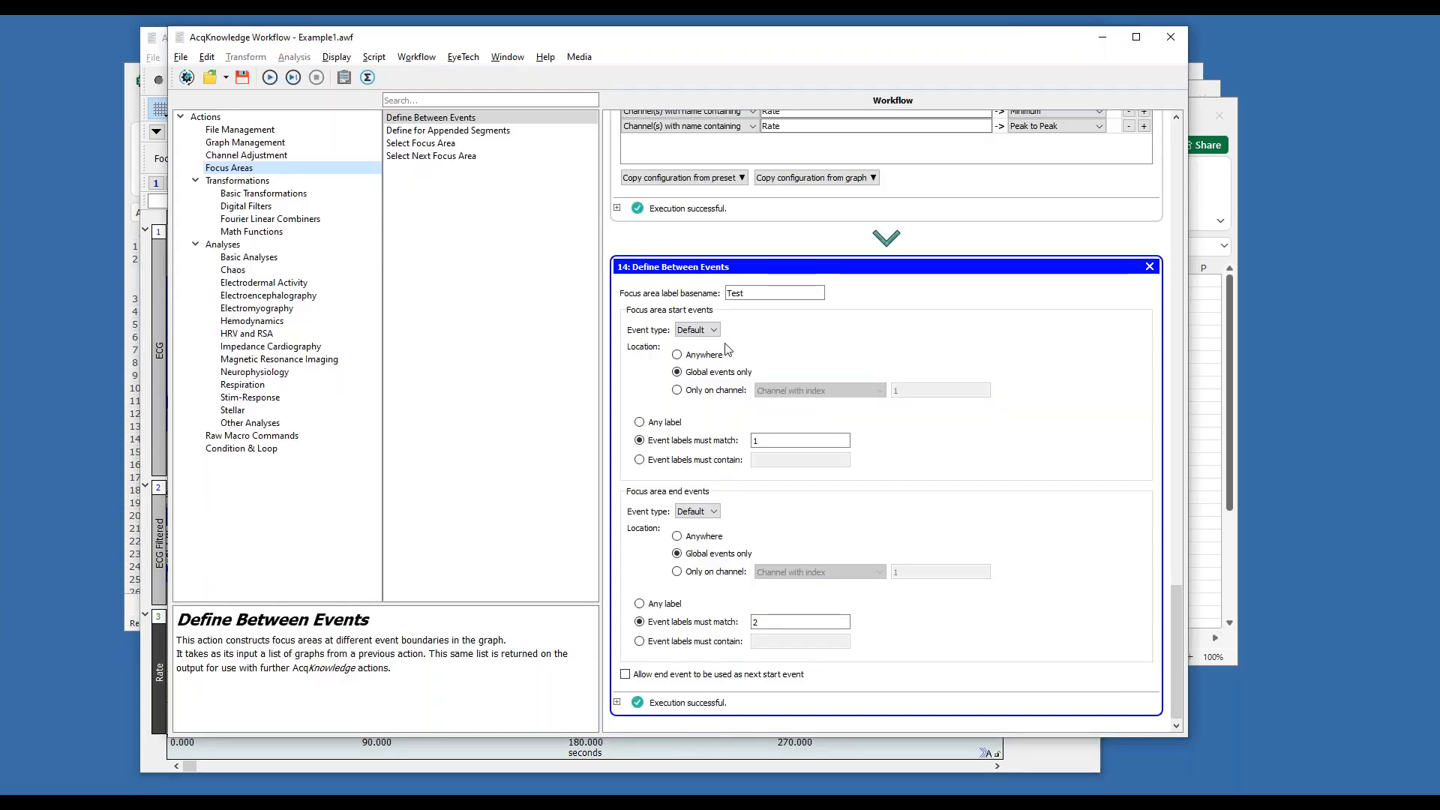
scroll(727, 350, "up", 5)
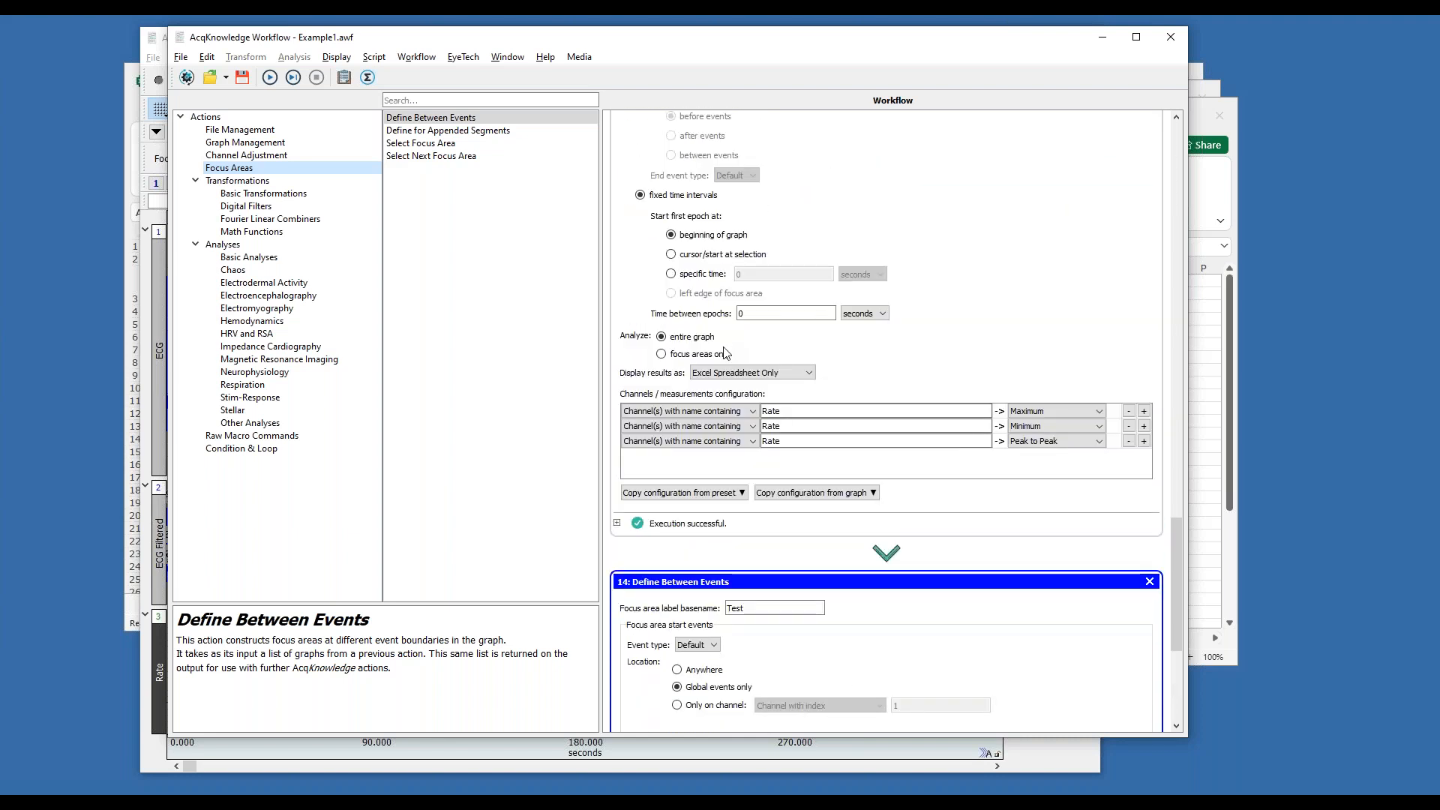
scroll(726, 352, "up", 7)
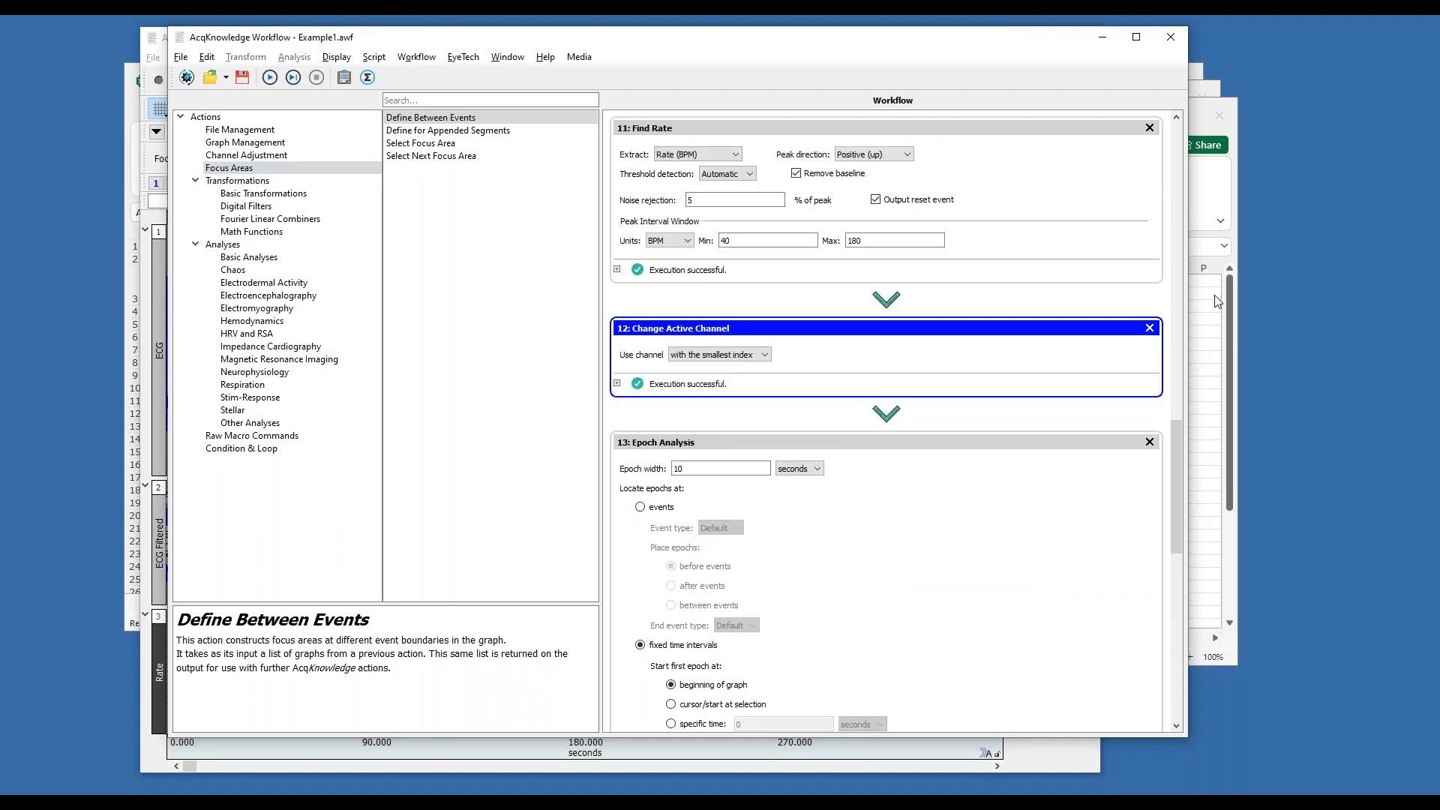
left_click_drag(1177, 470, 1167, 334)
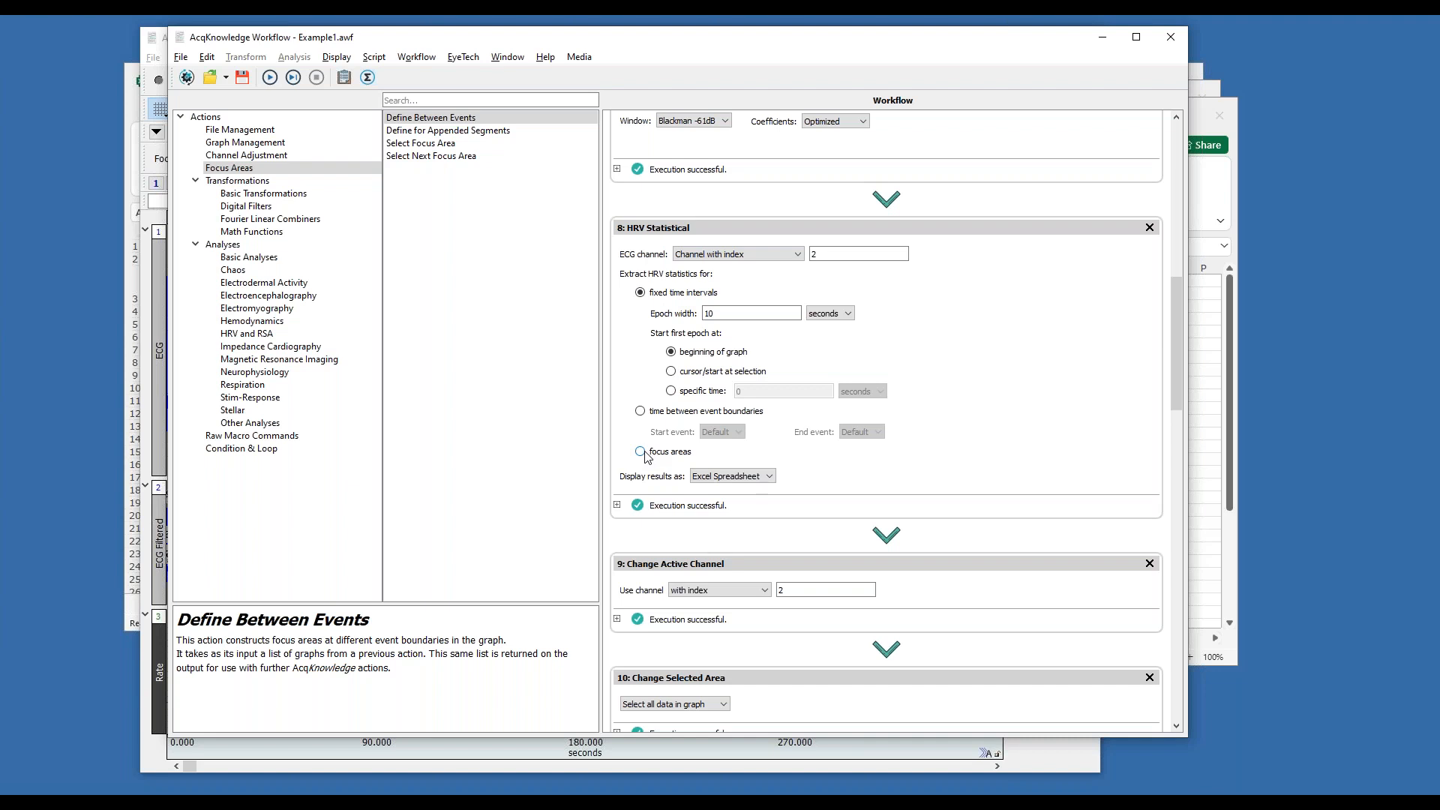
left_click(1150, 228)
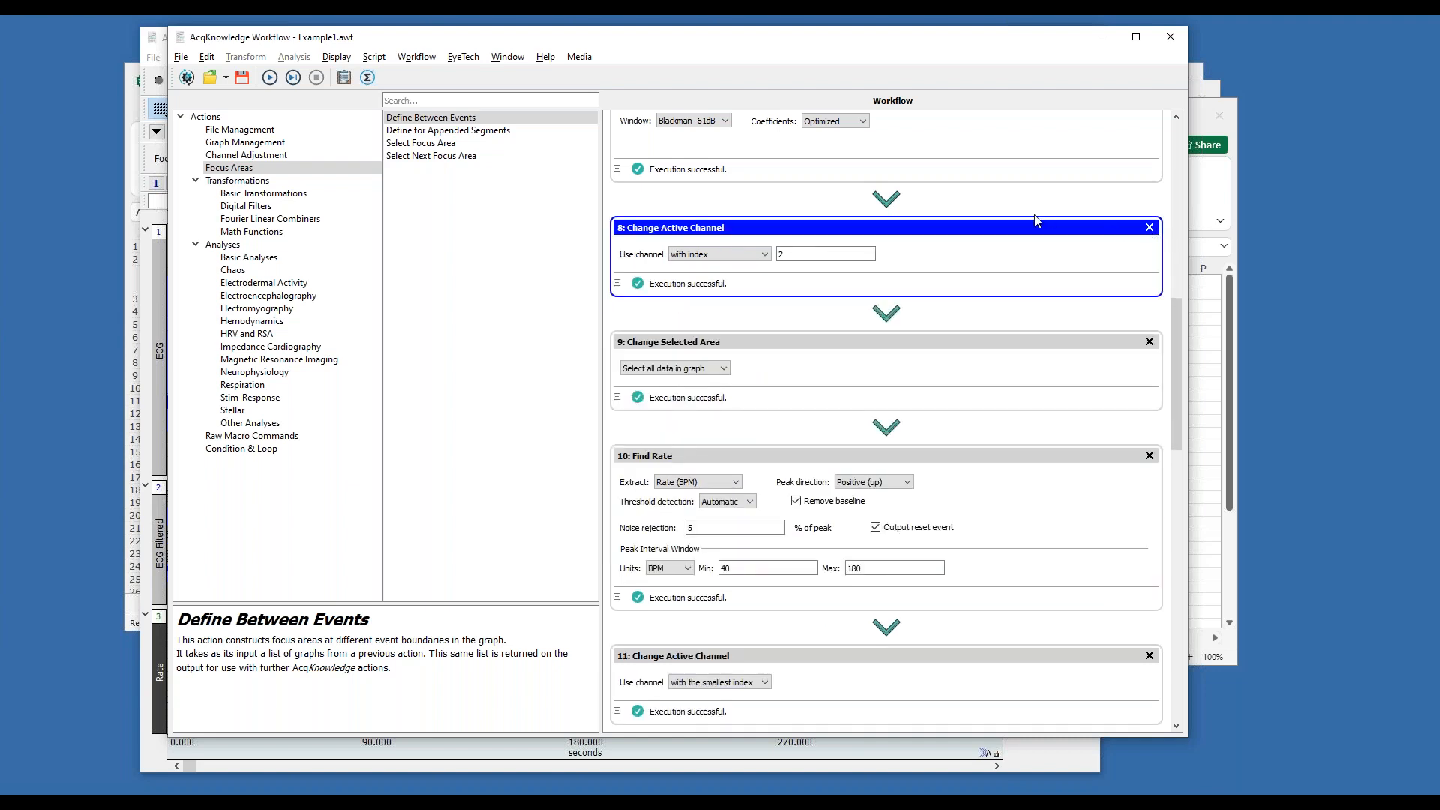
scroll(1035, 221, "up", 3)
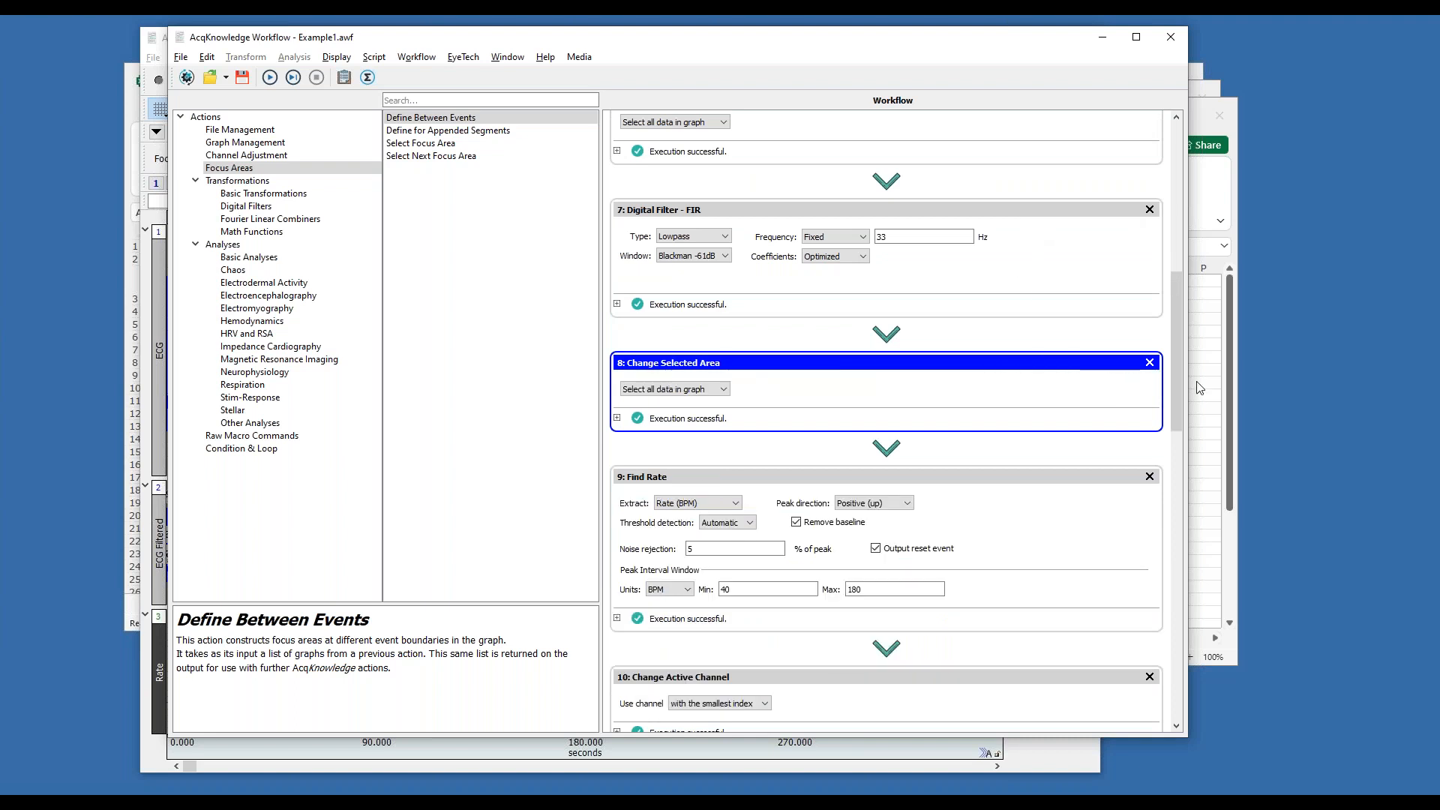
Remove the Change Selected Area action before Find Rate and append a Change Active Channel action that uses the channel with index 2
left_click(1150, 363)
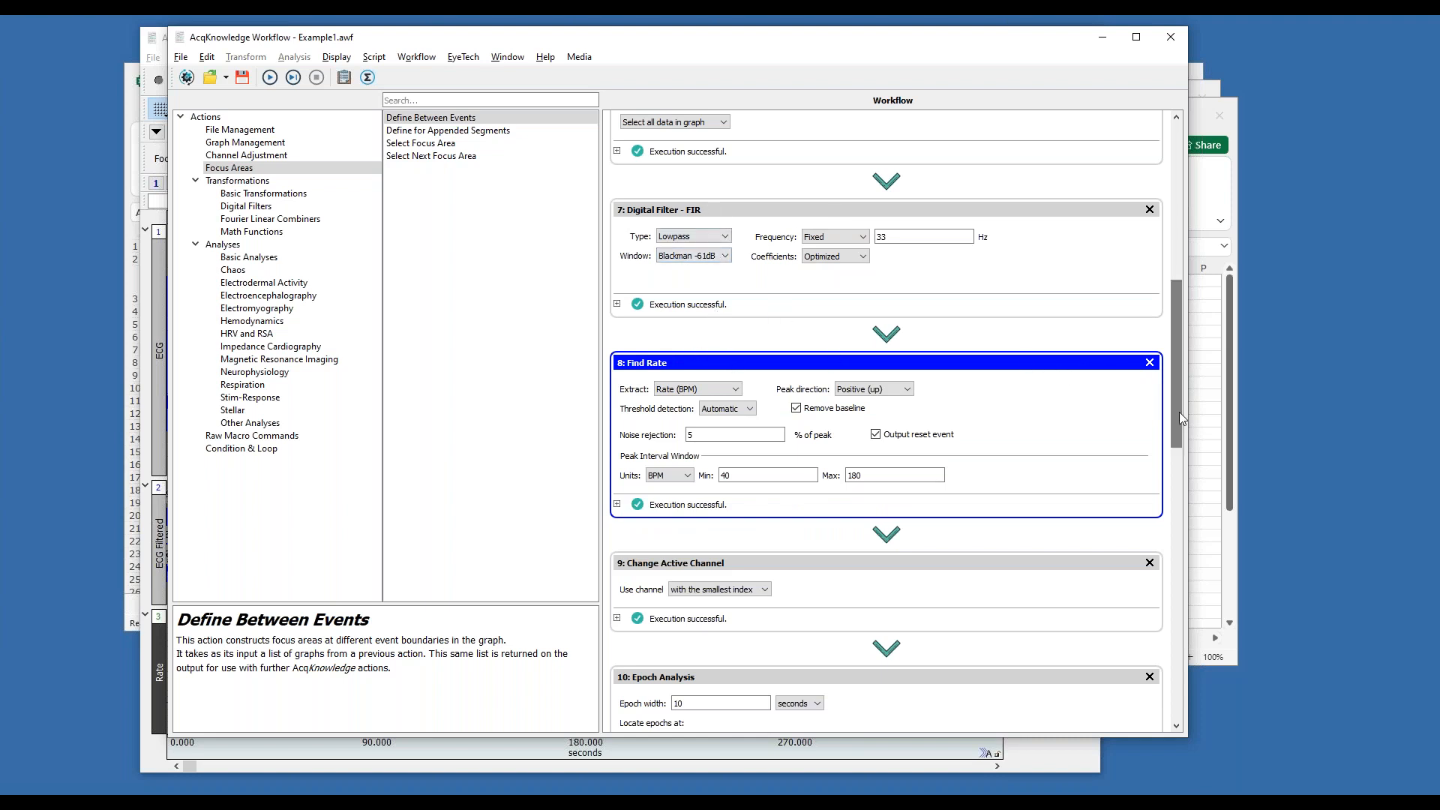
left_click_drag(1176, 345, 1180, 678)
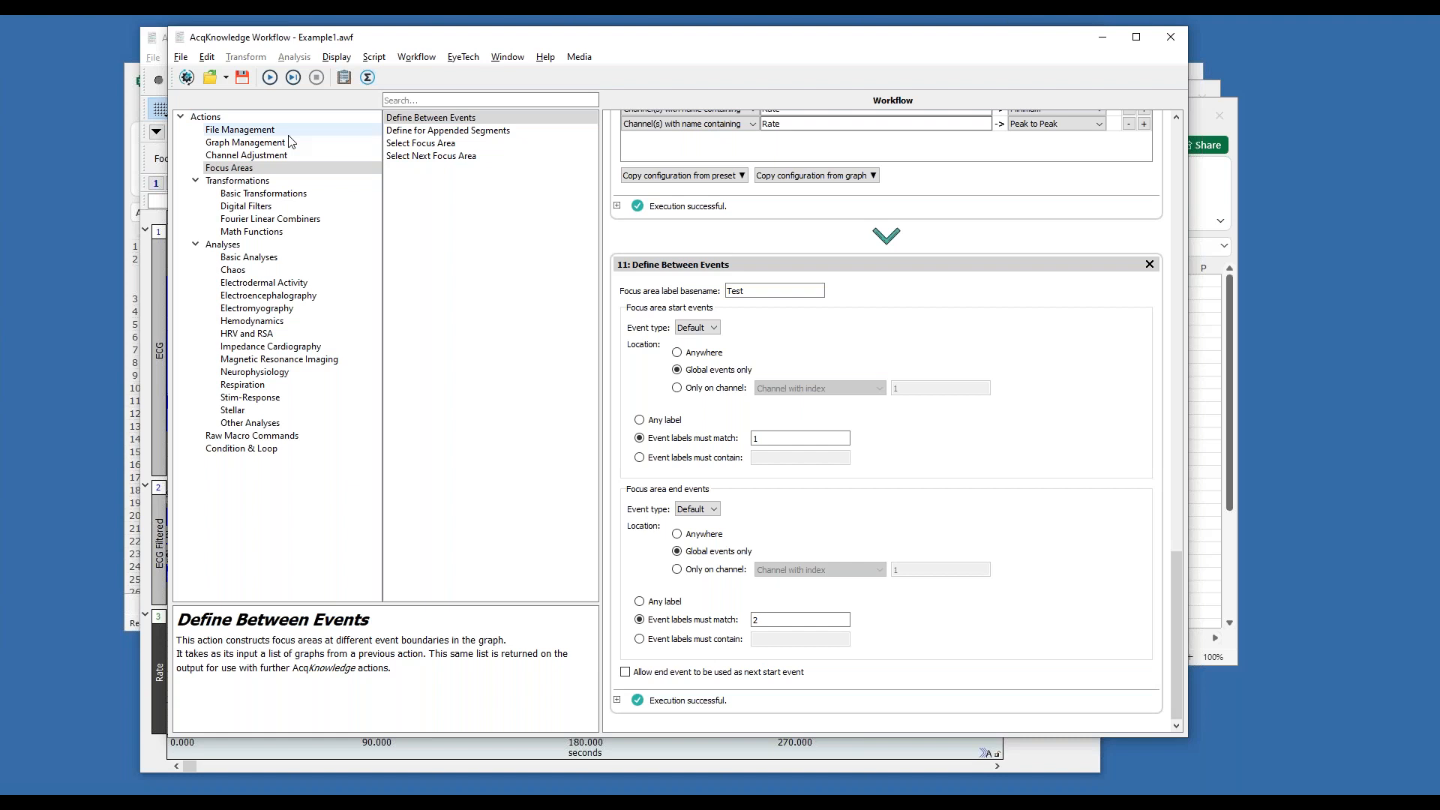
left_click(249, 157)
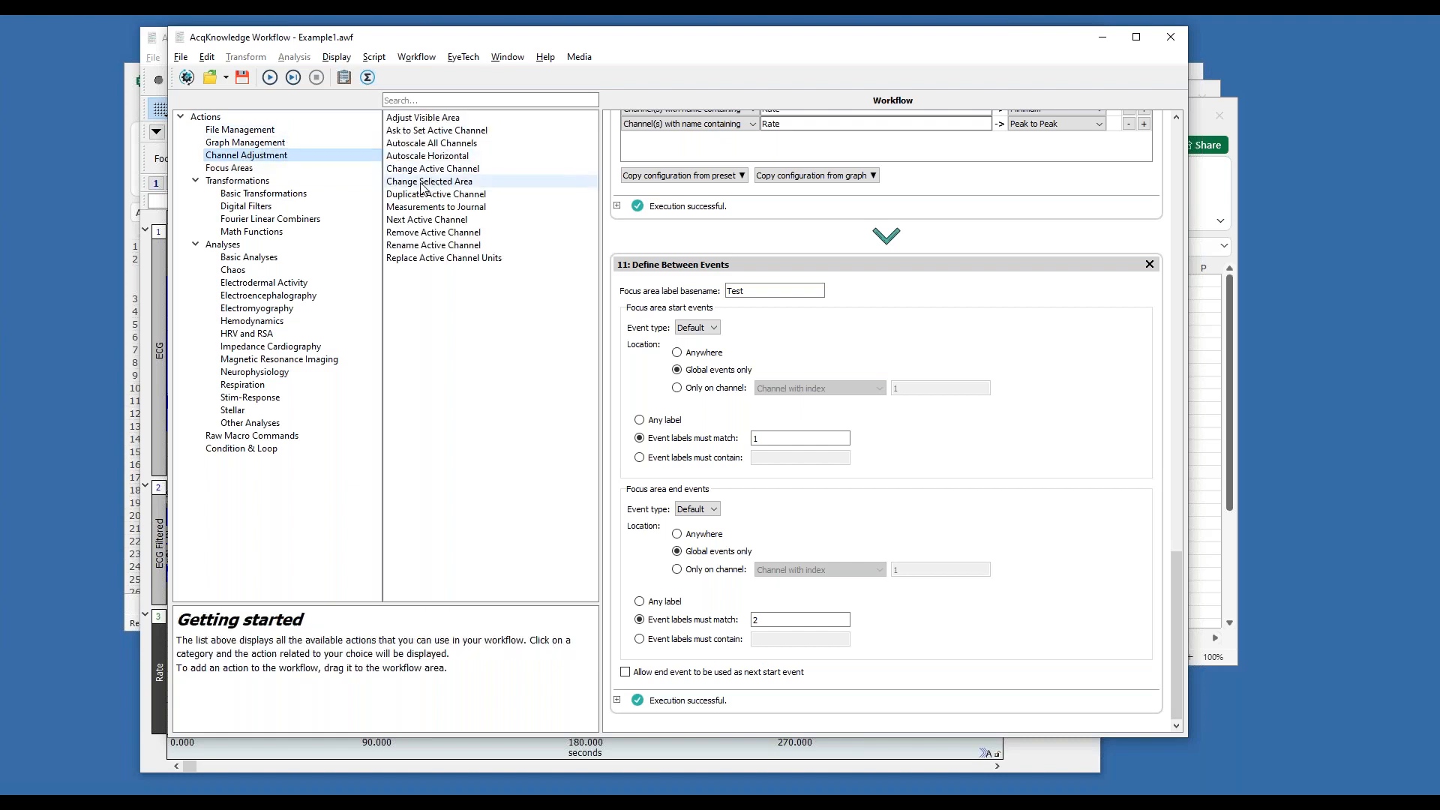
left_click_drag(411, 170, 652, 729)
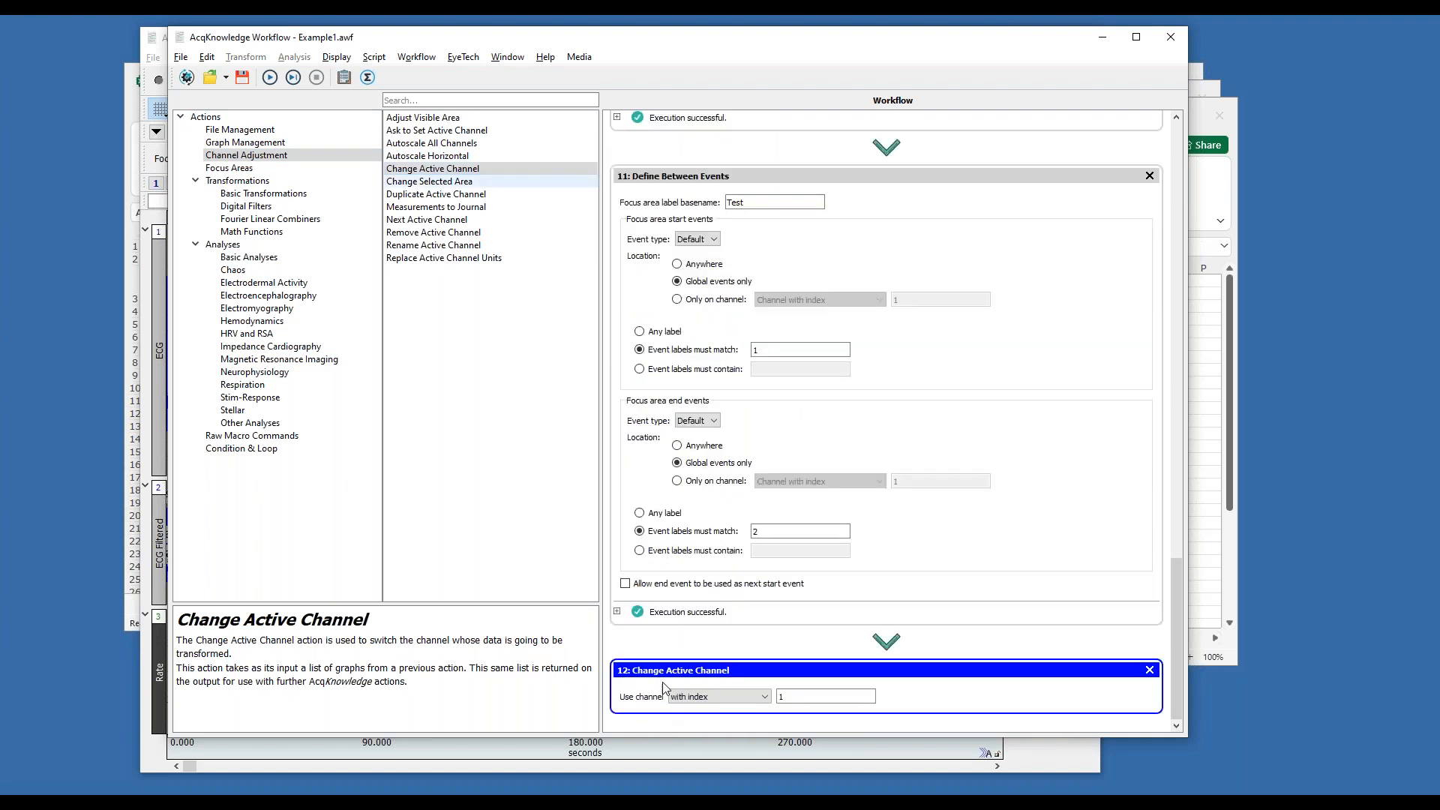
left_click(815, 700)
type("2")
Append a Change Selected Area action set to select all data in the graph at the end of the workflow
left_click_drag(439, 188, 699, 726)
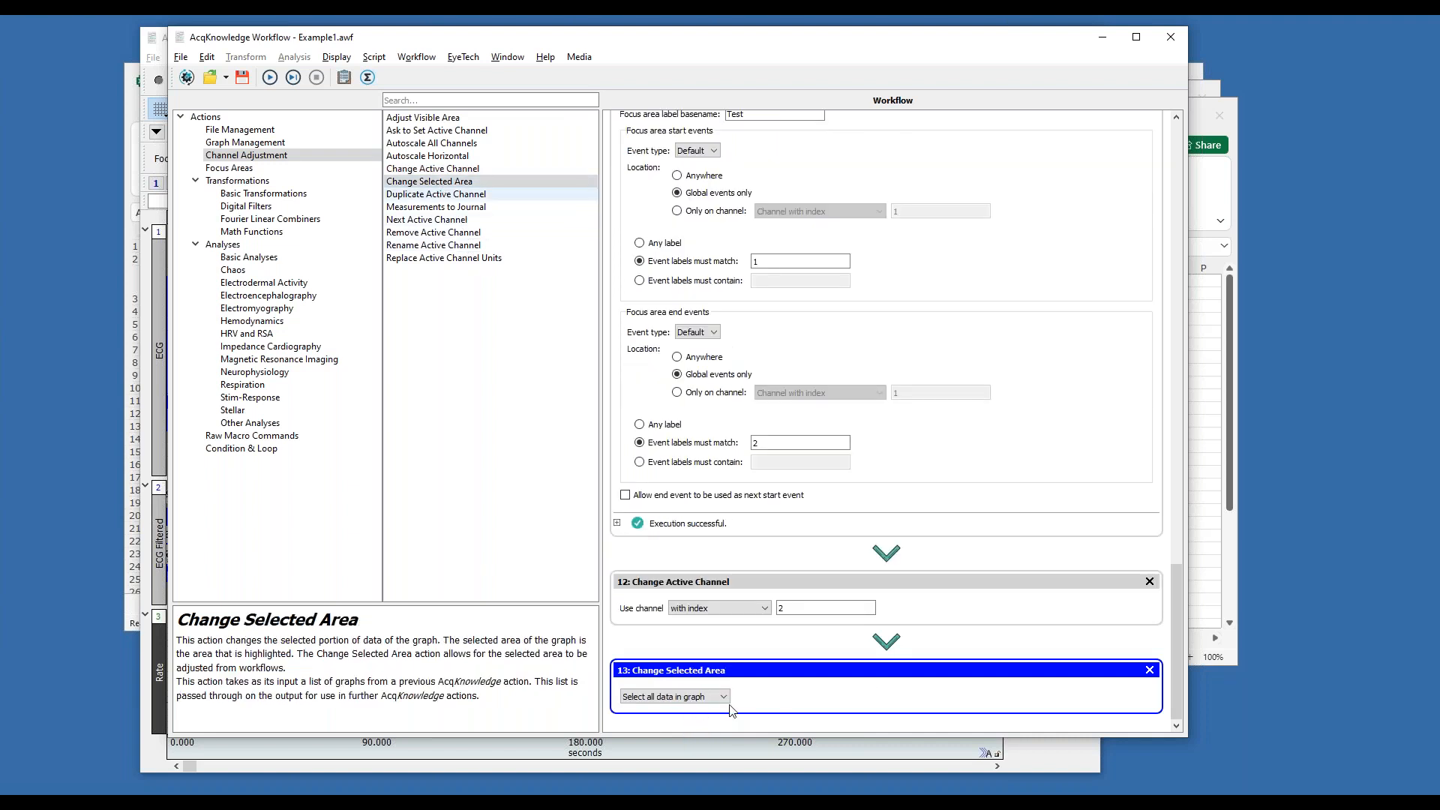
left_click(691, 698)
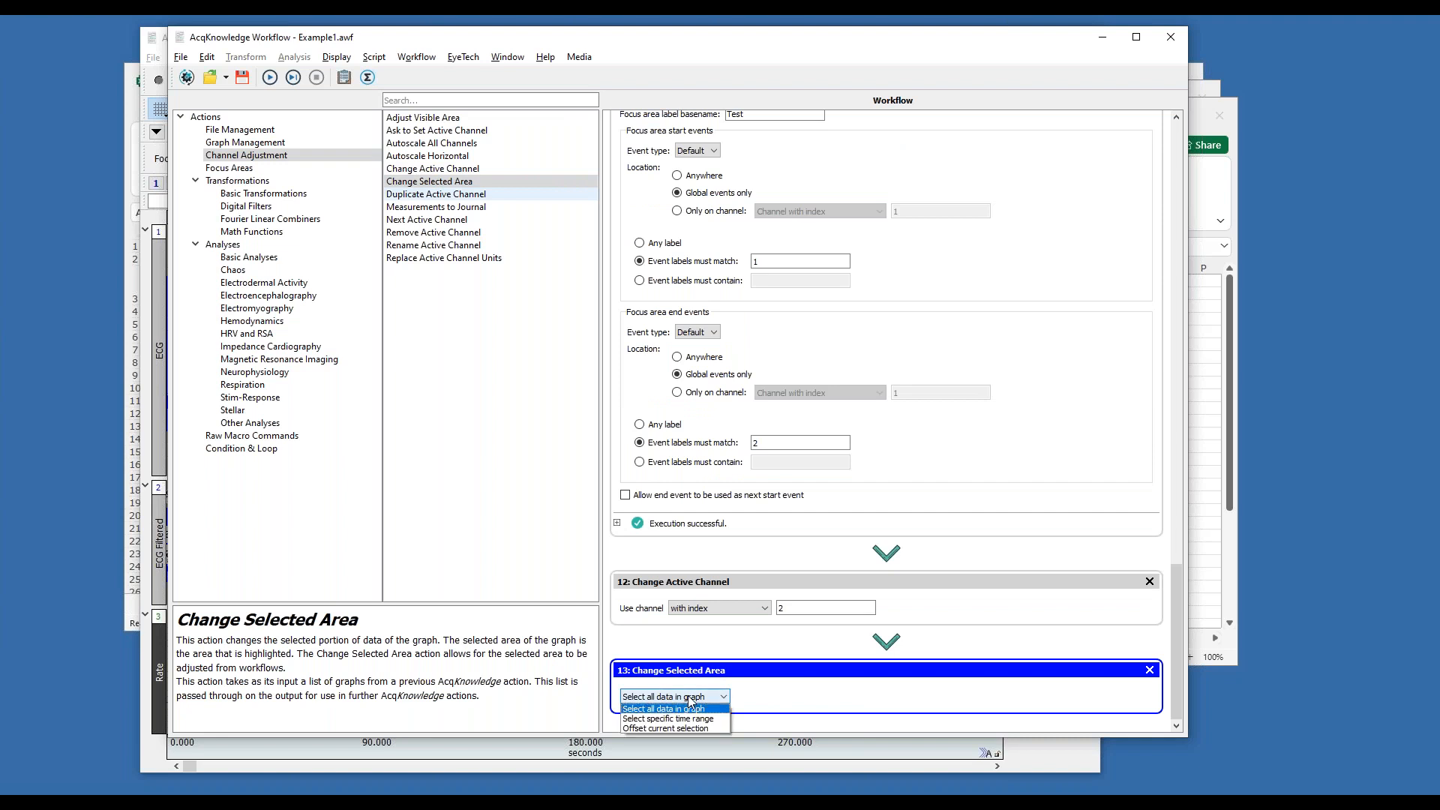
left_click(758, 685)
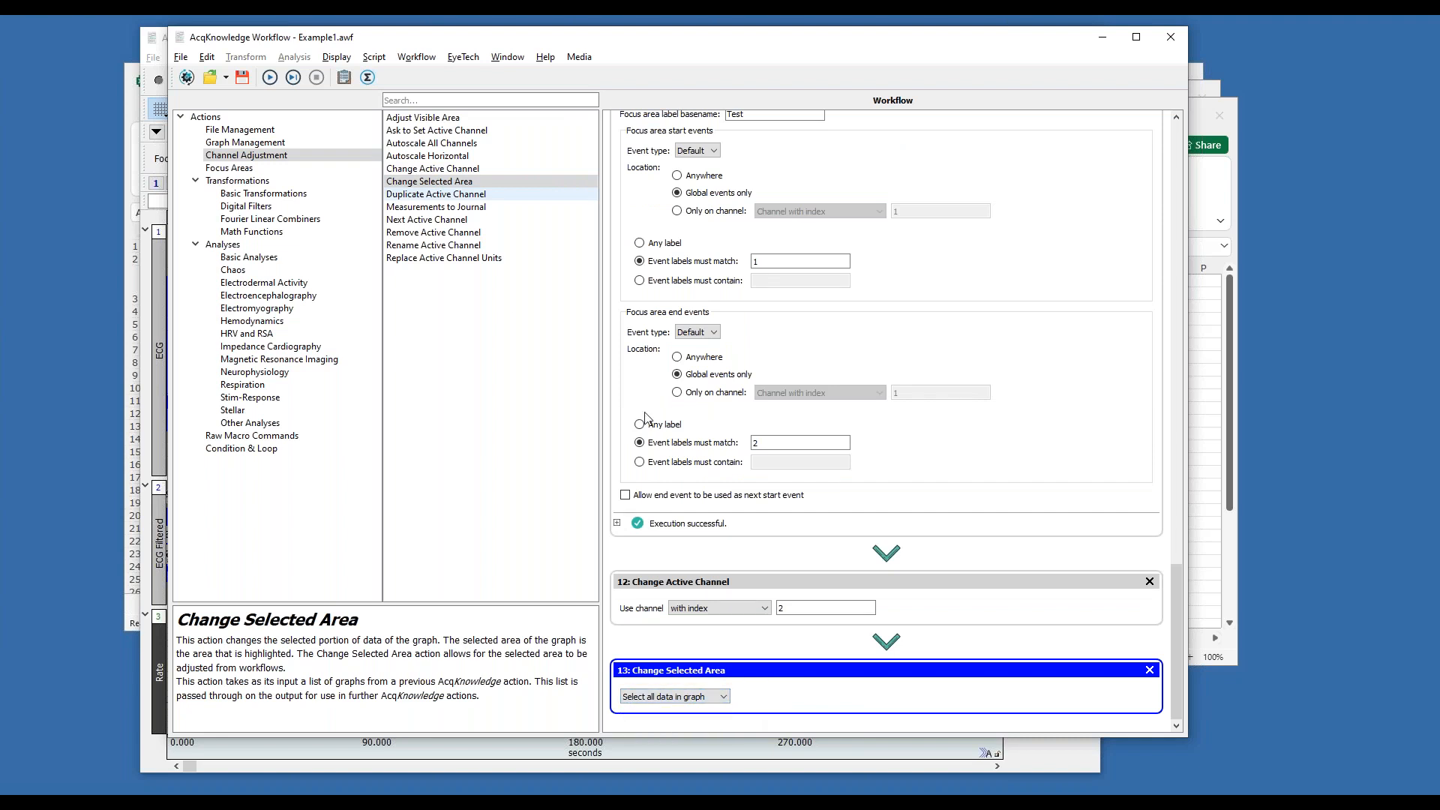
Append an HRV Statistical action for ECG channel index 2 that extracts statistics for focus areas and displays results as an Excel spreadsheet
left_click(242, 336)
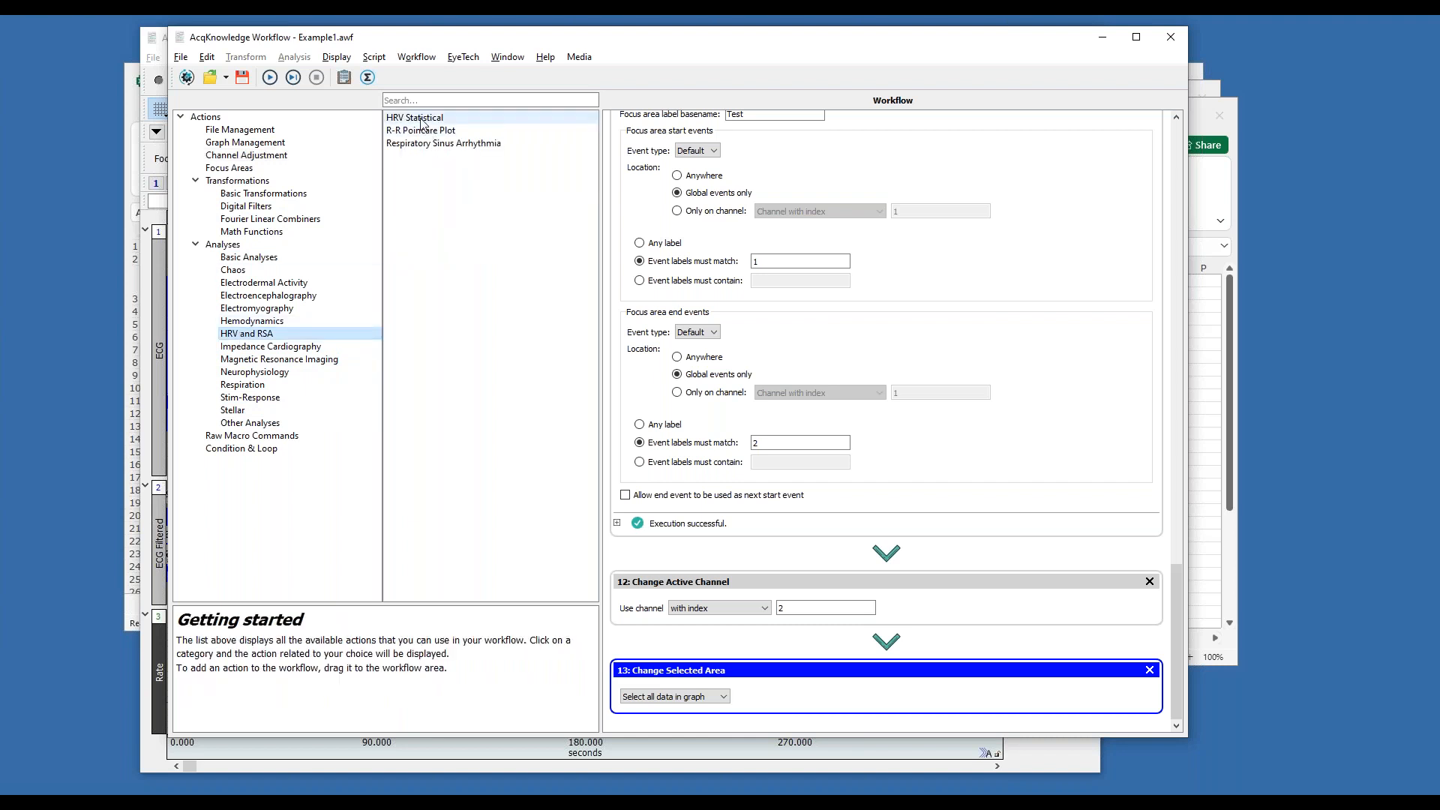
left_click_drag(422, 122, 687, 731)
left_click(814, 476)
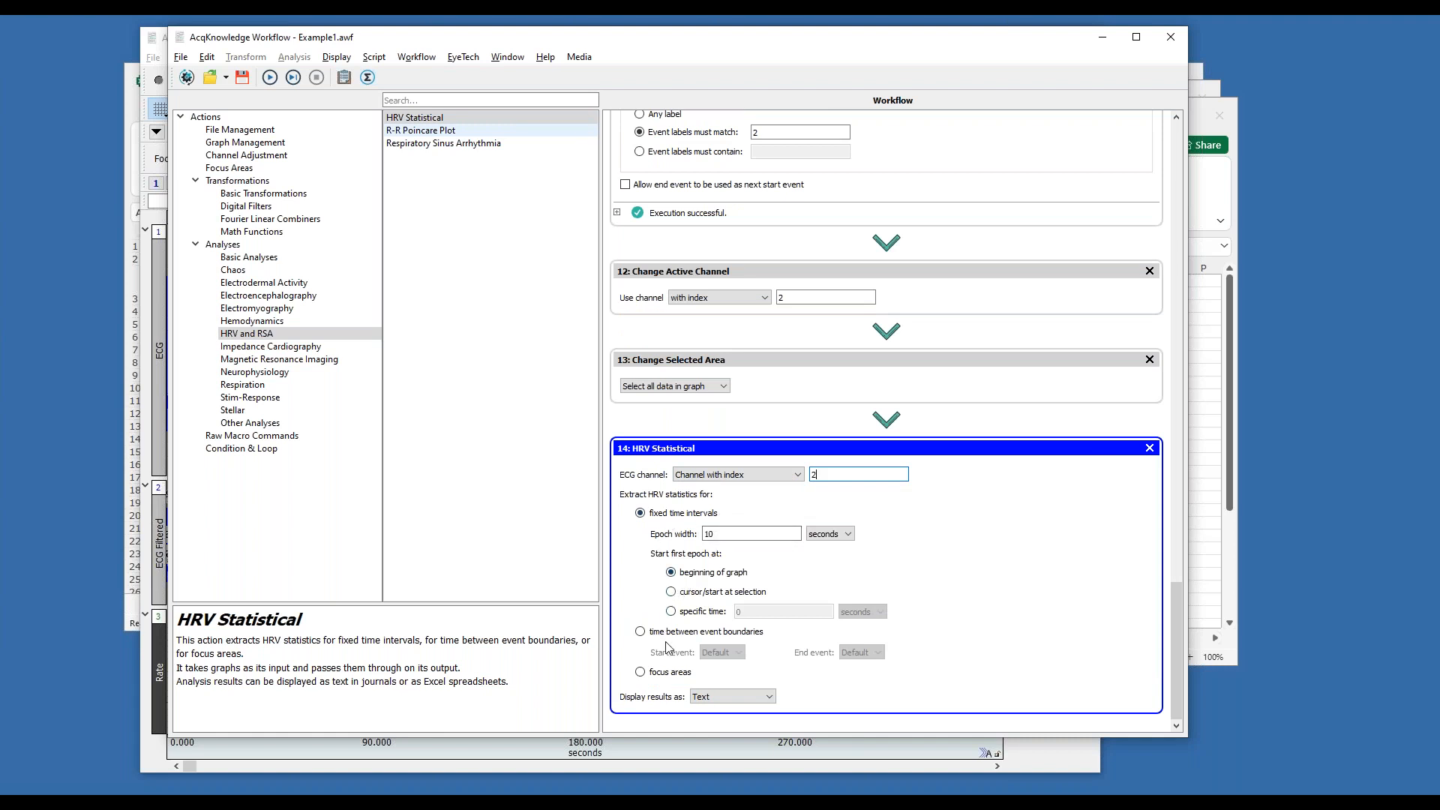
left_click(663, 673)
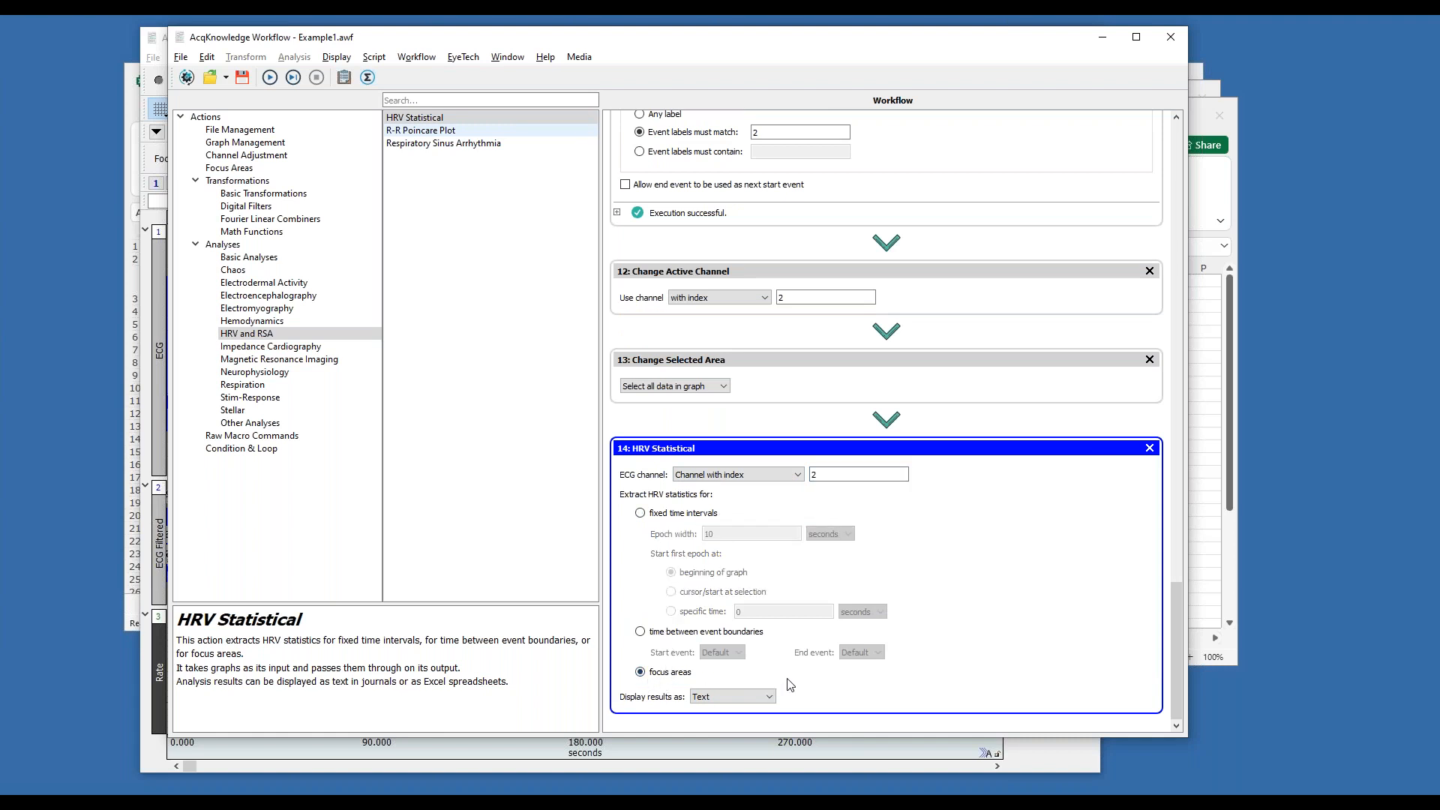
left_click(762, 701)
left_click(753, 722)
Run the workflow on ECG LeadII_webinar2.acq and minimize the result spreadsheets
left_click(270, 77)
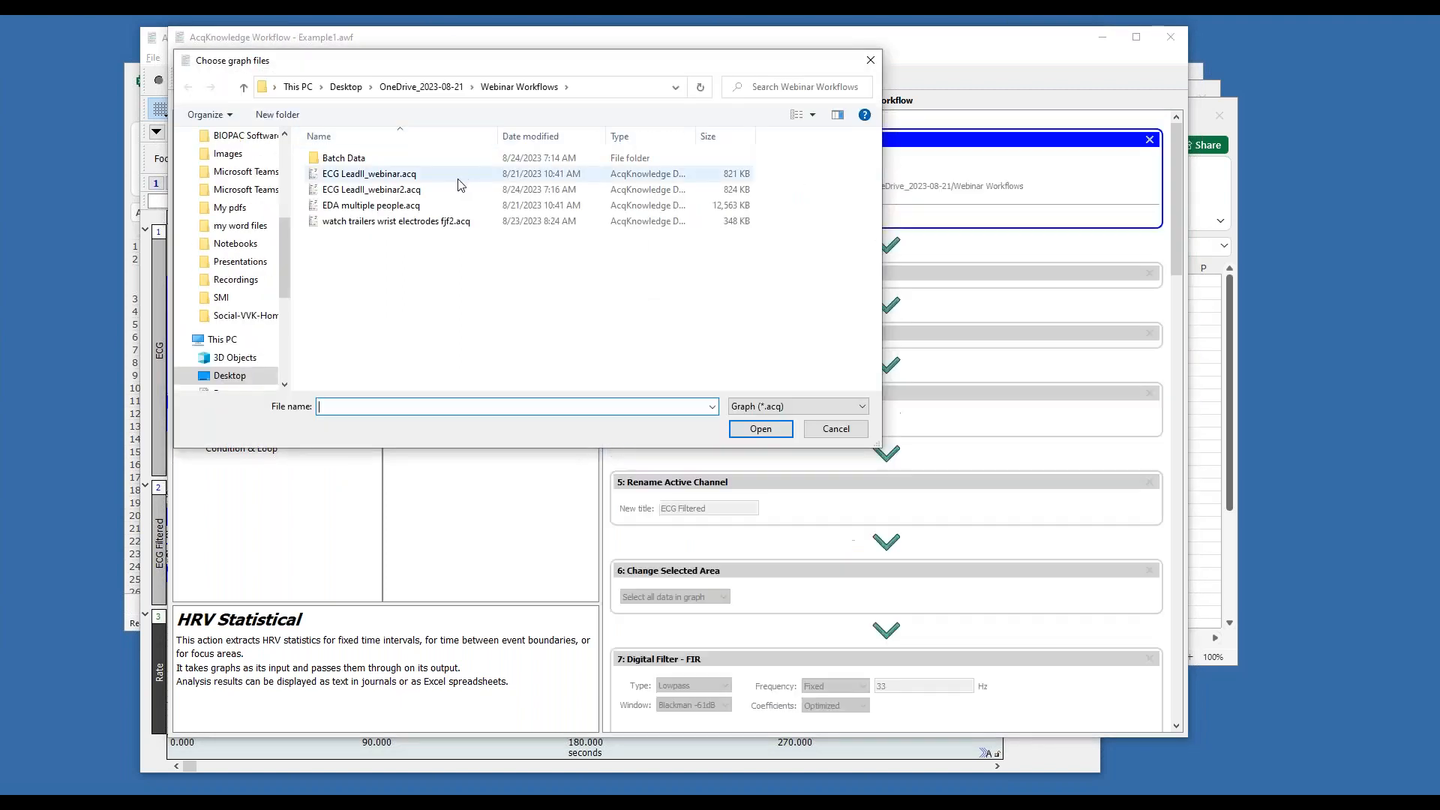
double_click(375, 192)
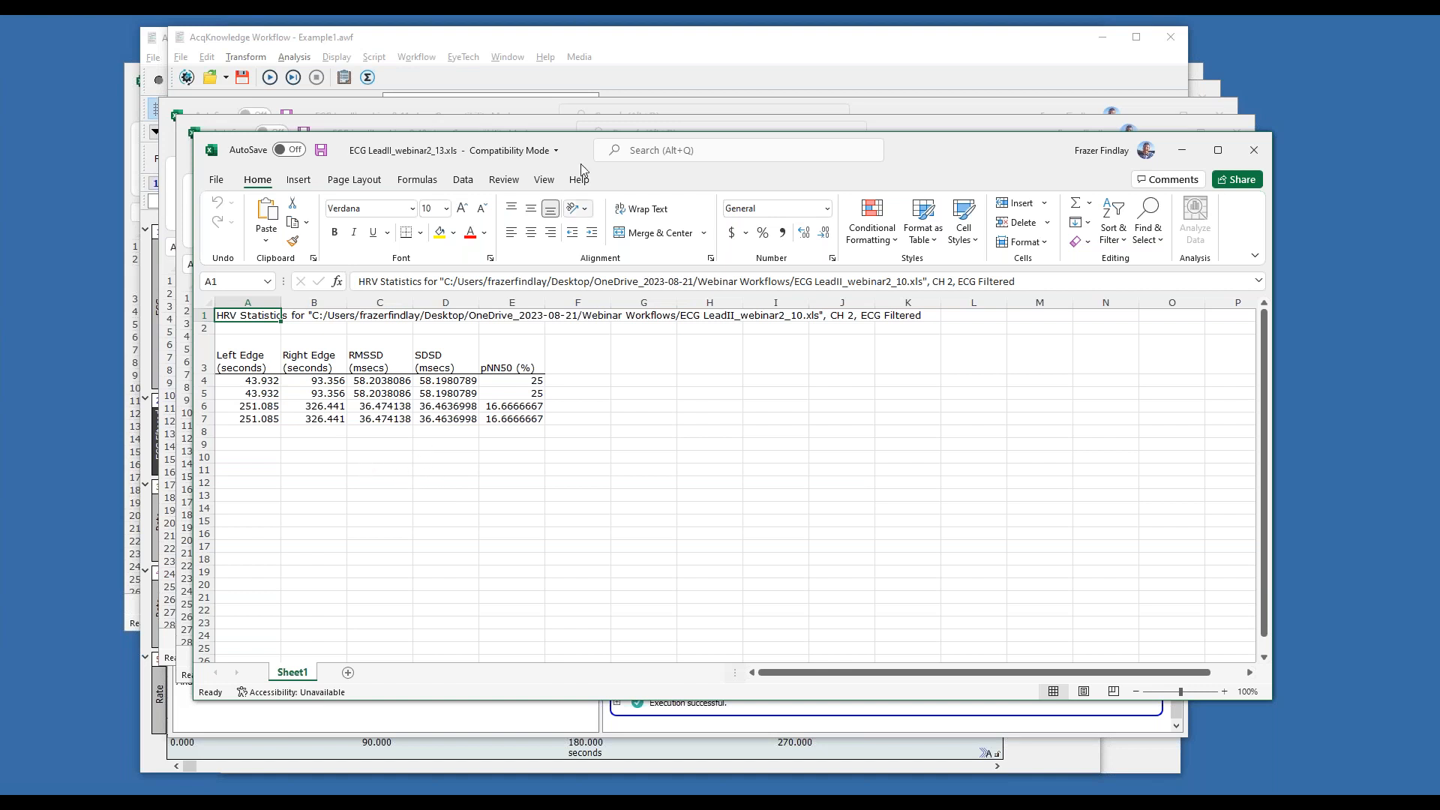
left_click_drag(917, 174, 1045, 125)
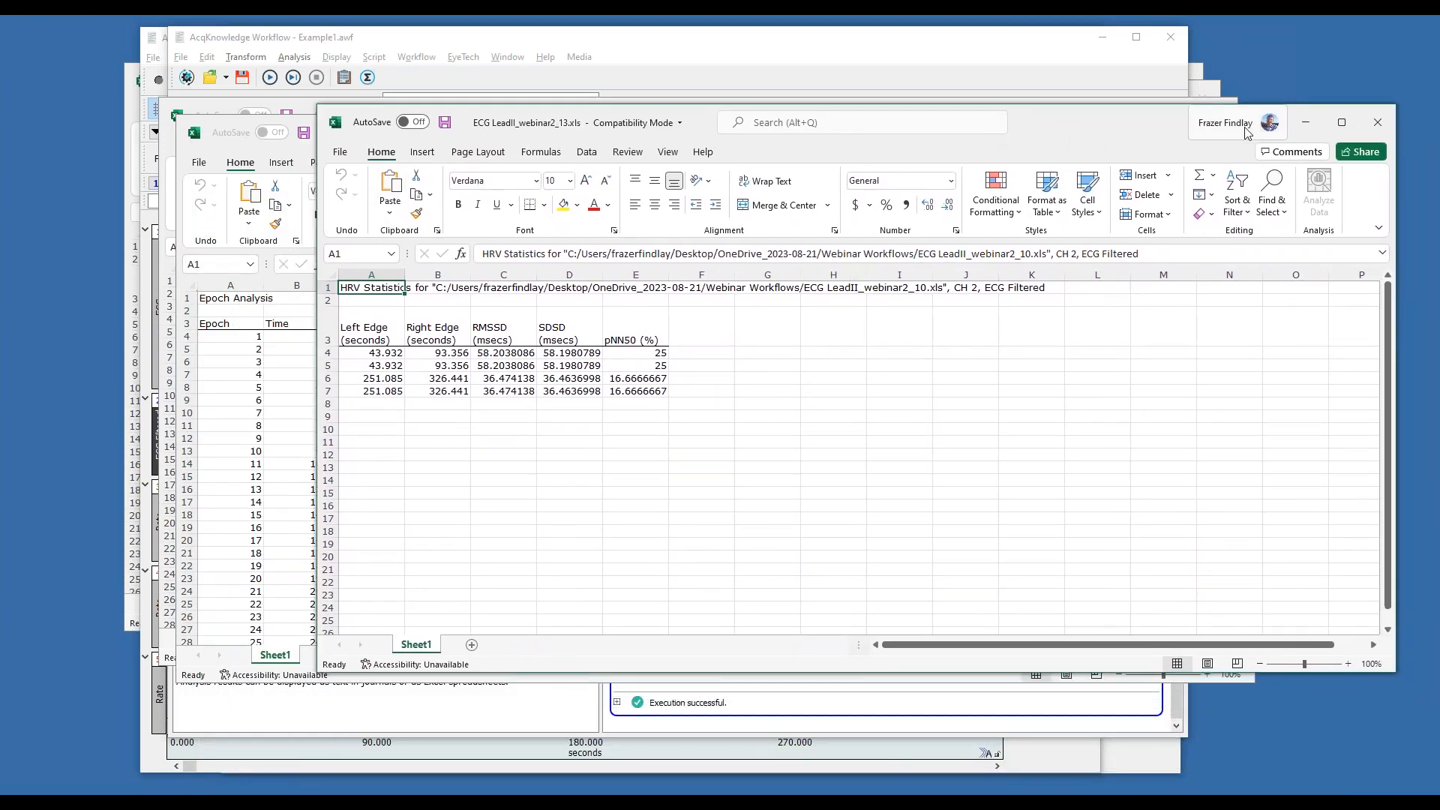
left_click(1306, 122)
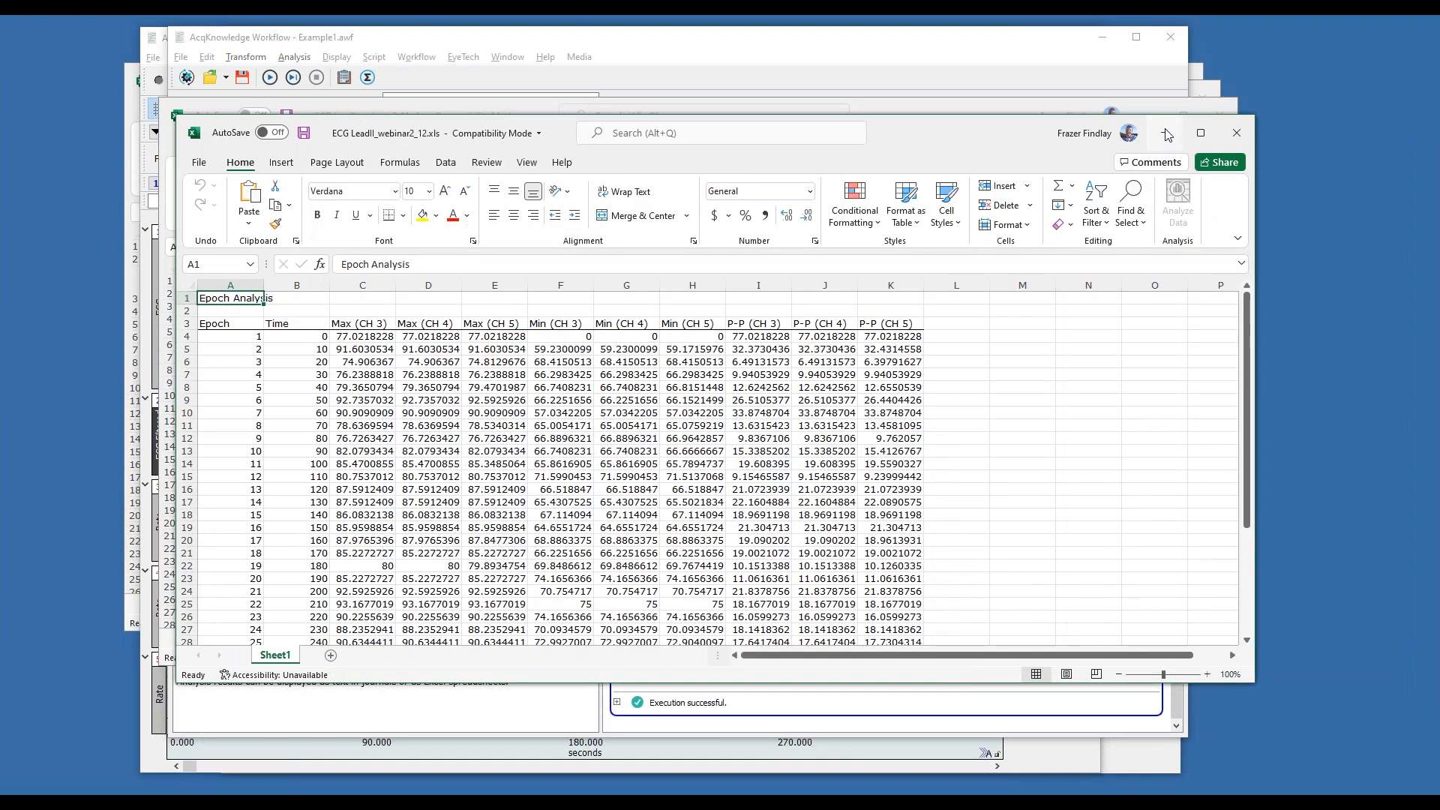
left_click(1165, 124)
left_click(1147, 118)
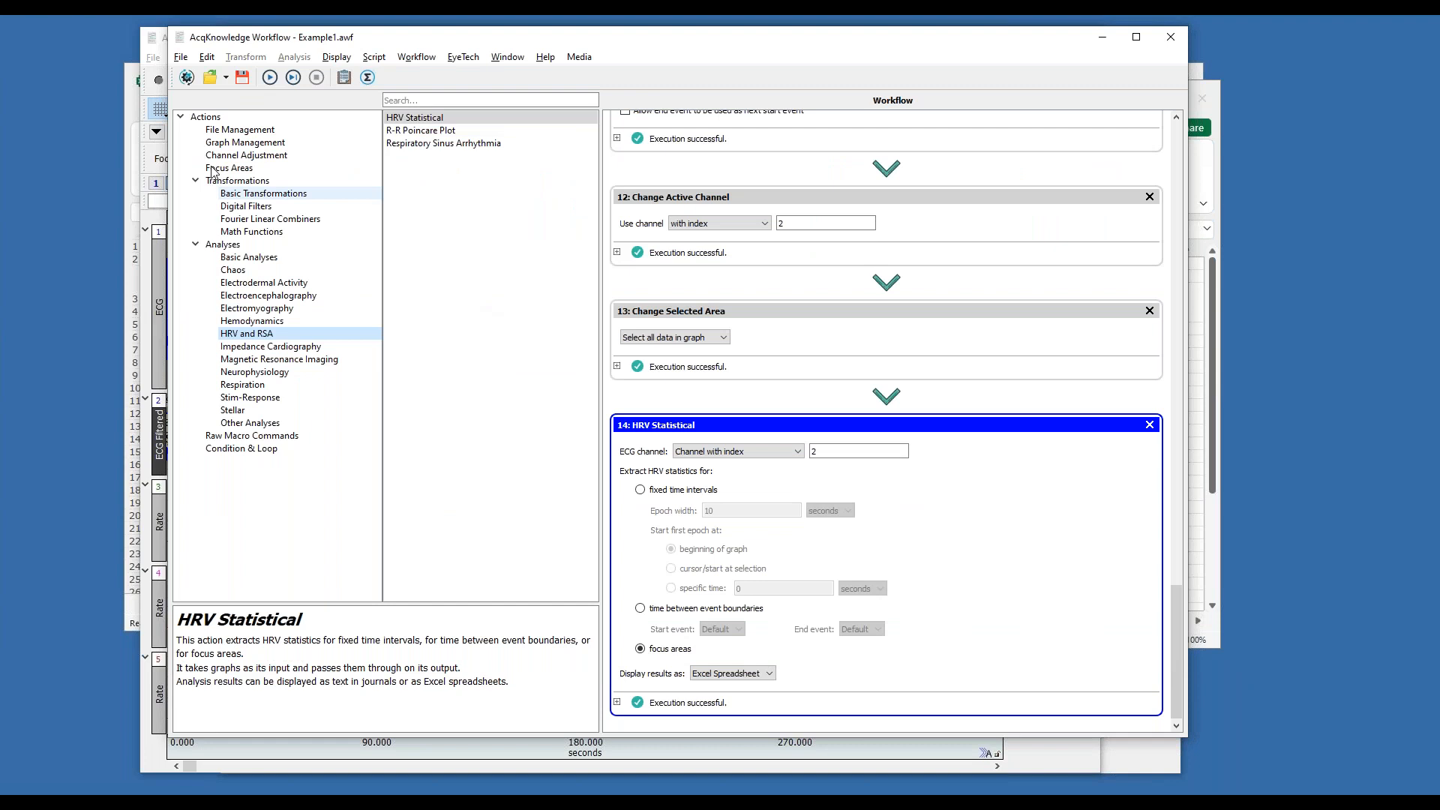
Examine the focus areas in the ECG graph and compare the HRV statistics spreadsheets for fixed intervals and for focus areas
left_click(160, 50)
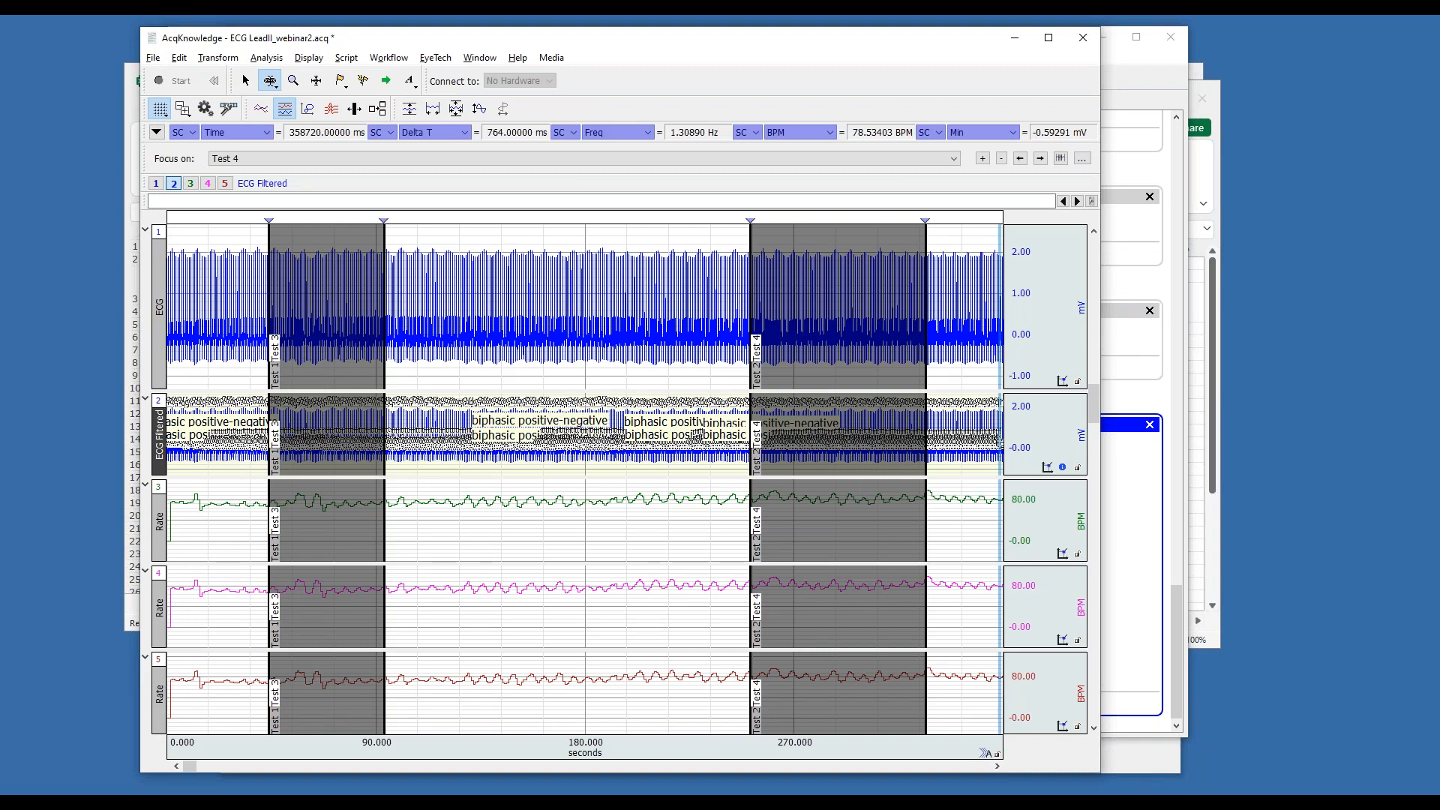
left_click(1216, 150)
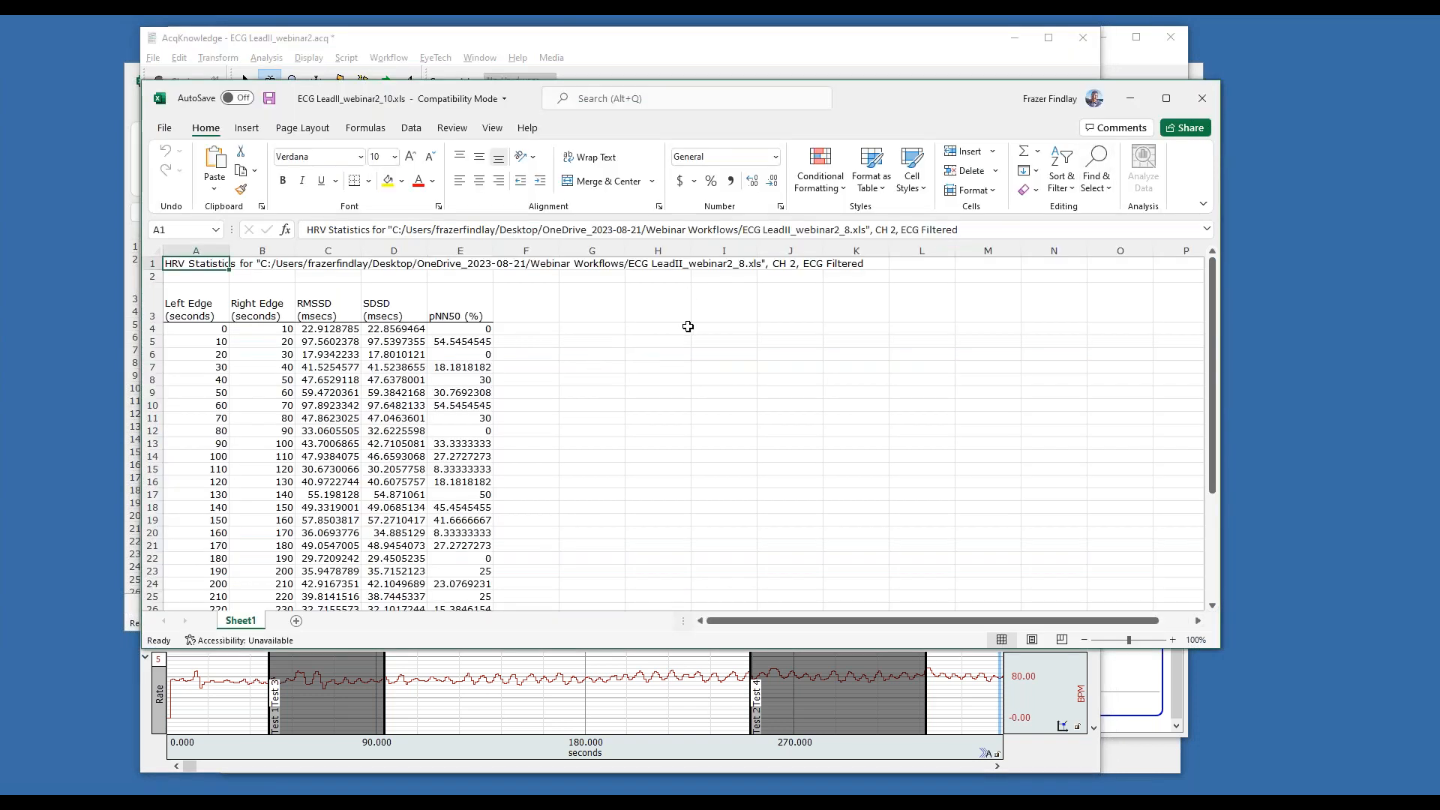
scroll(608, 396, "down", 5)
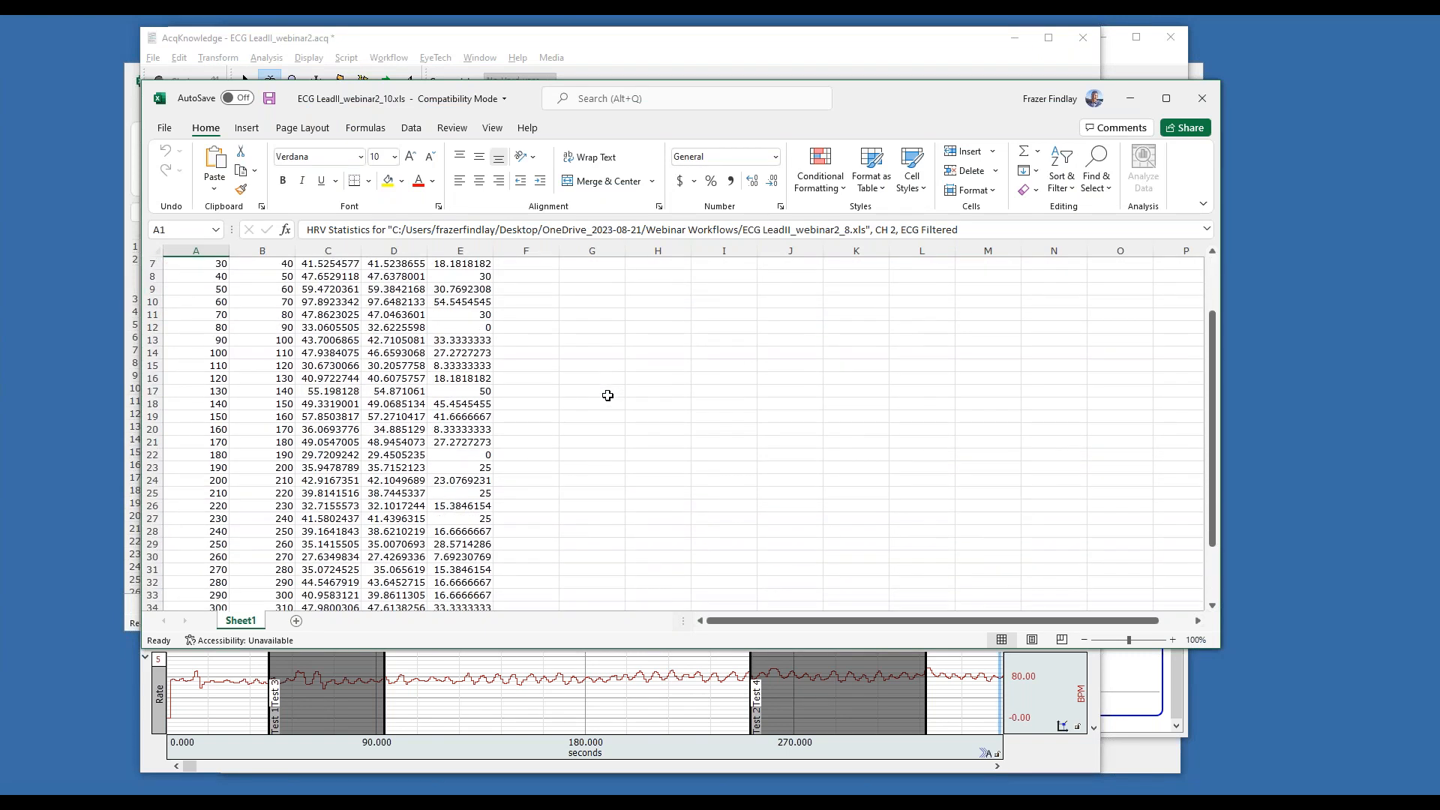
scroll(608, 395, "up", 5)
scroll(607, 395, "down", 8)
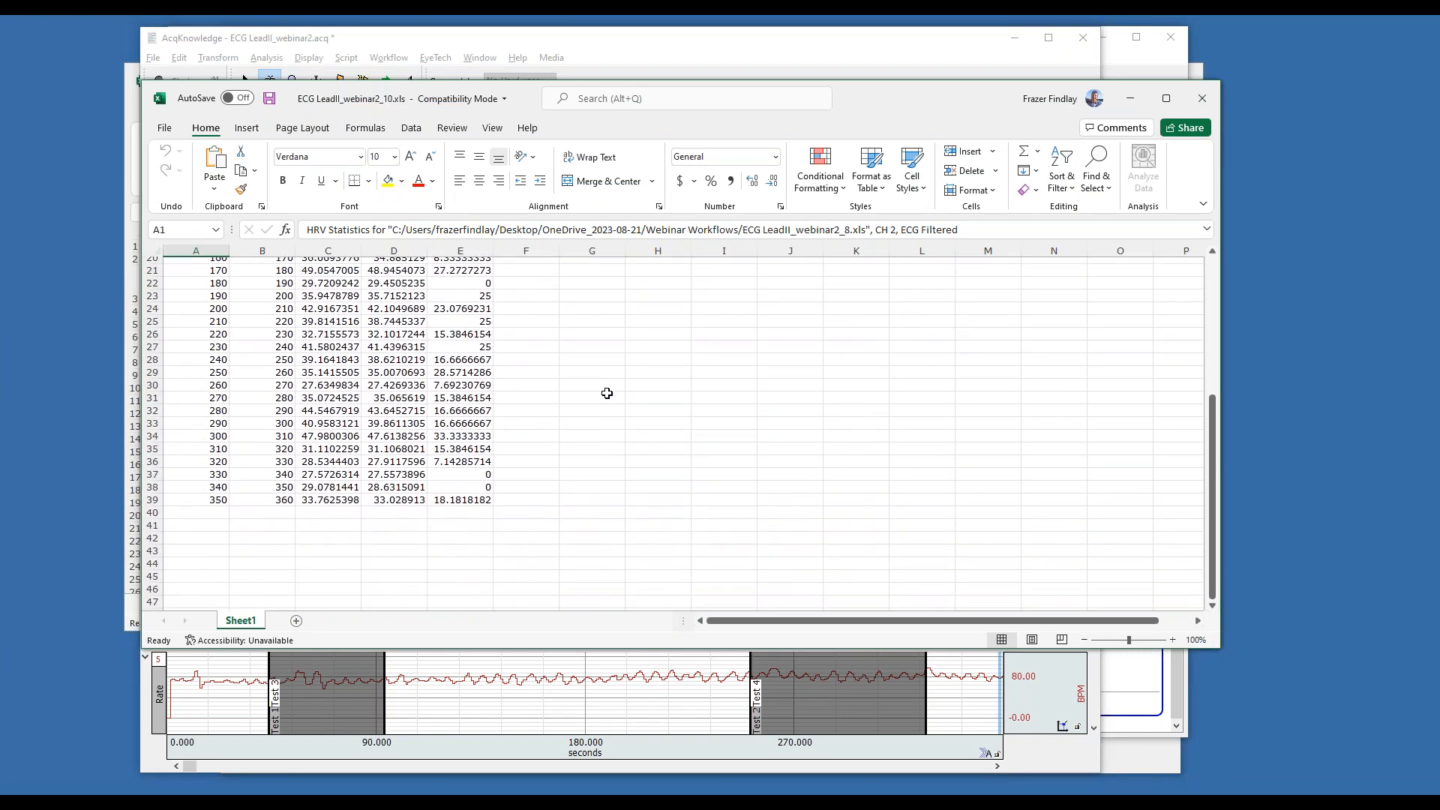
scroll(607, 395, "up", 8)
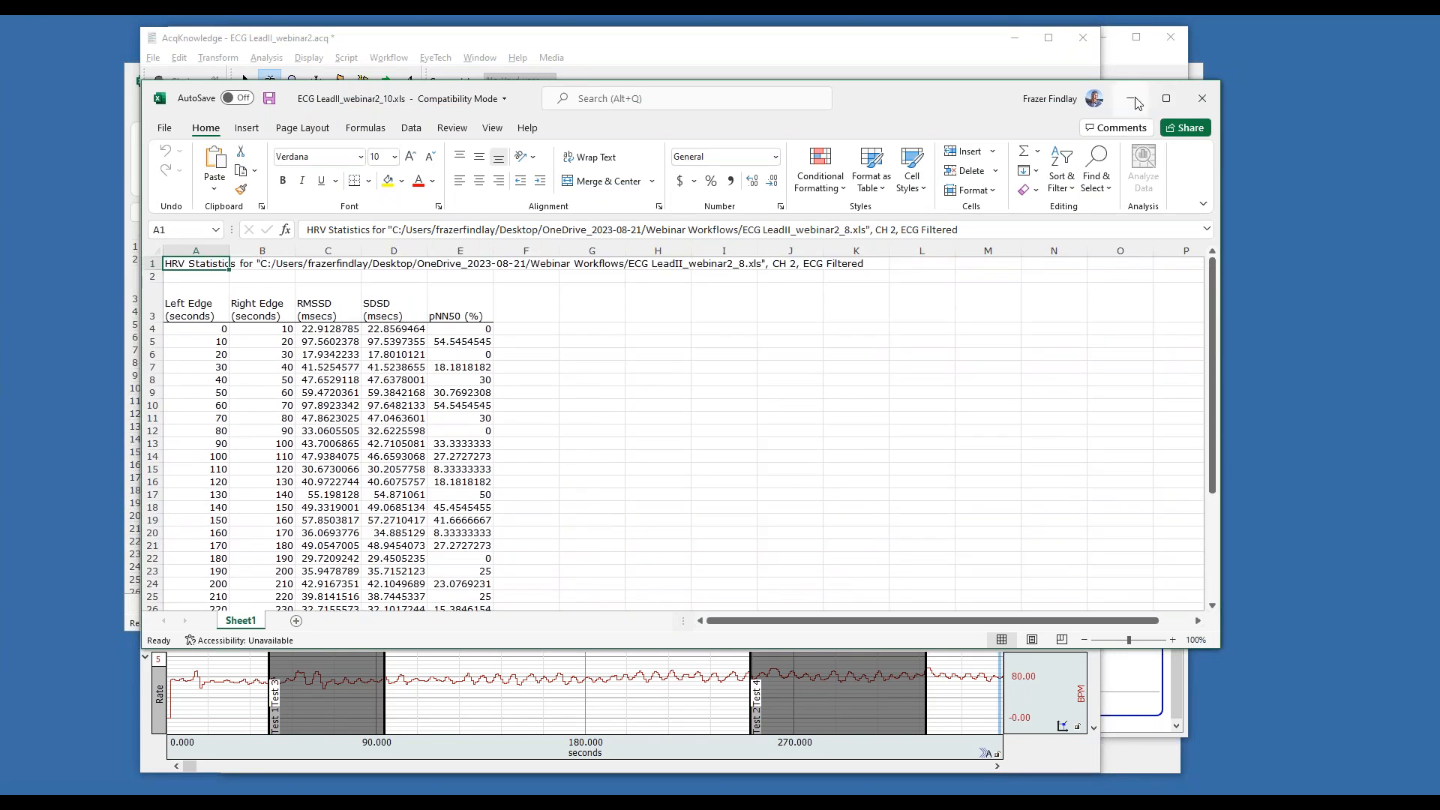
left_click(1131, 98)
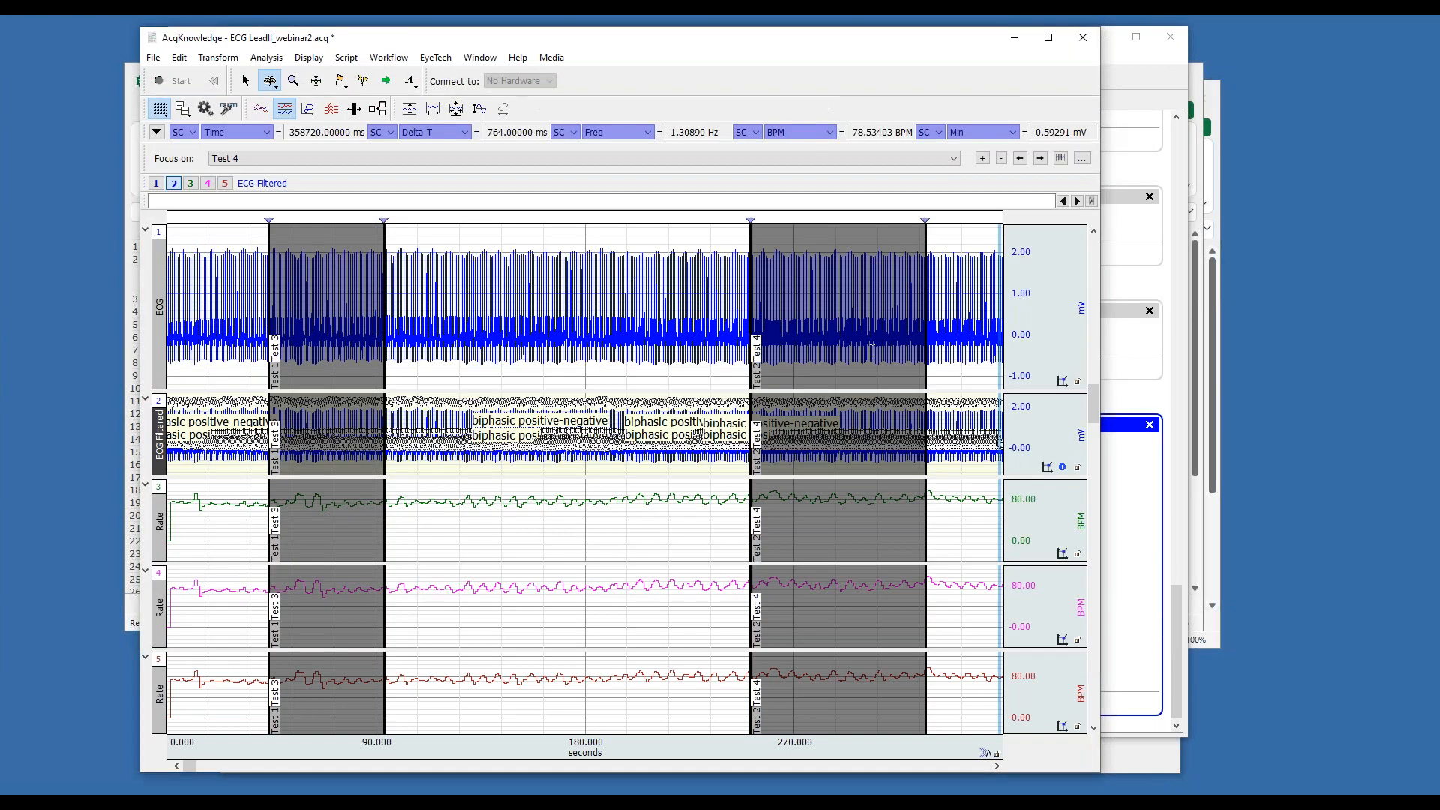
left_click(1178, 536)
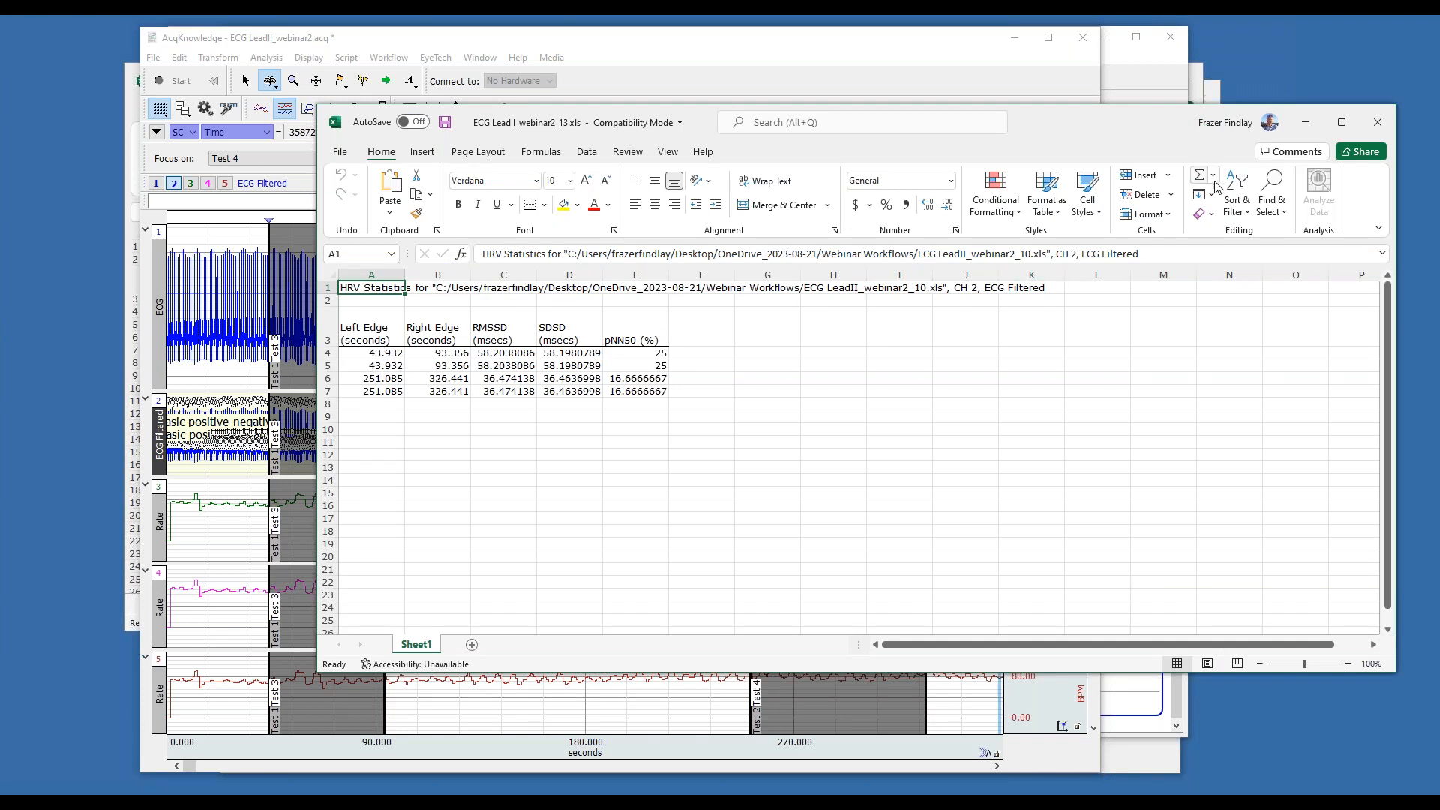
left_click(1308, 112)
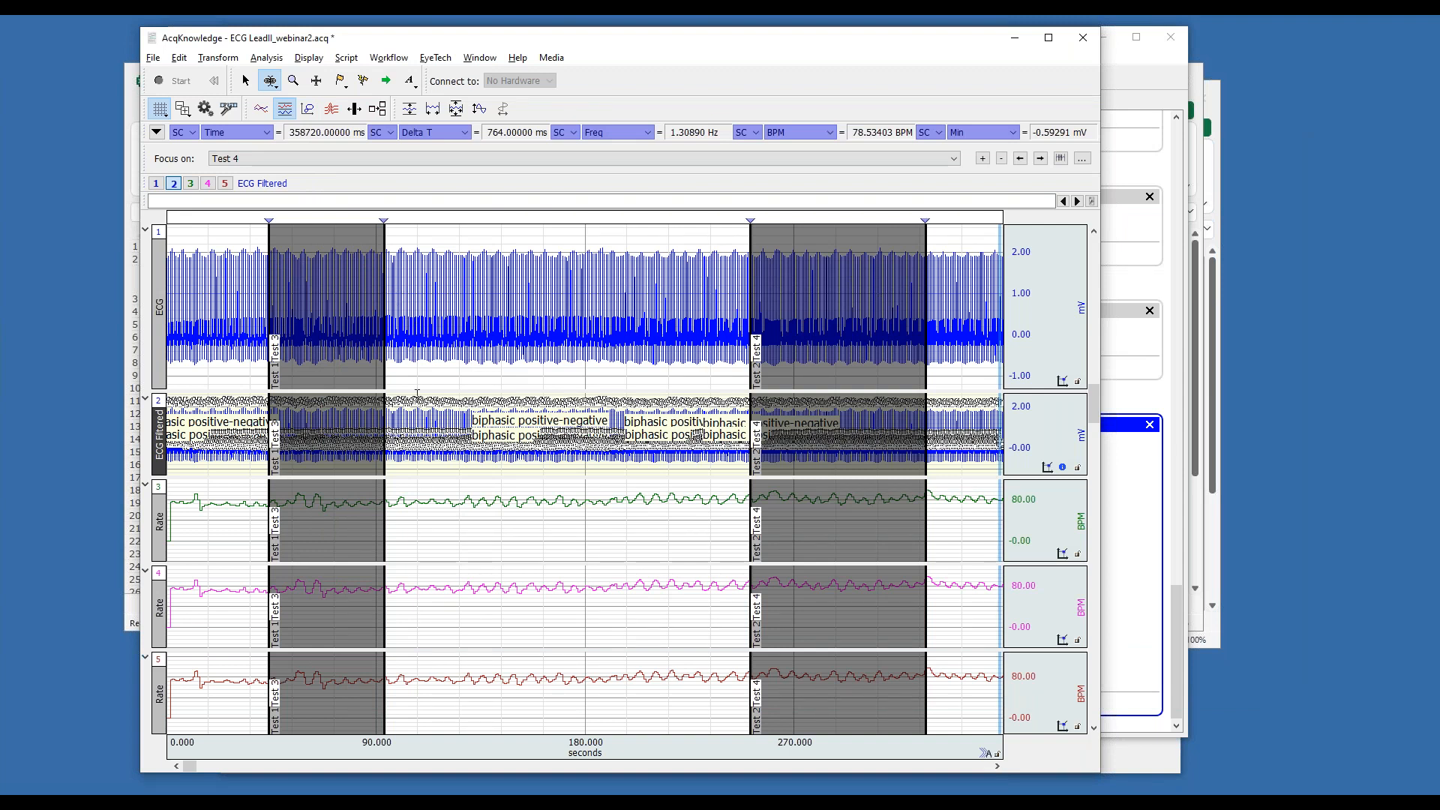
Close both ECG LeadII_webinar2.acq graph windows without saving the changes
left_click(1085, 38)
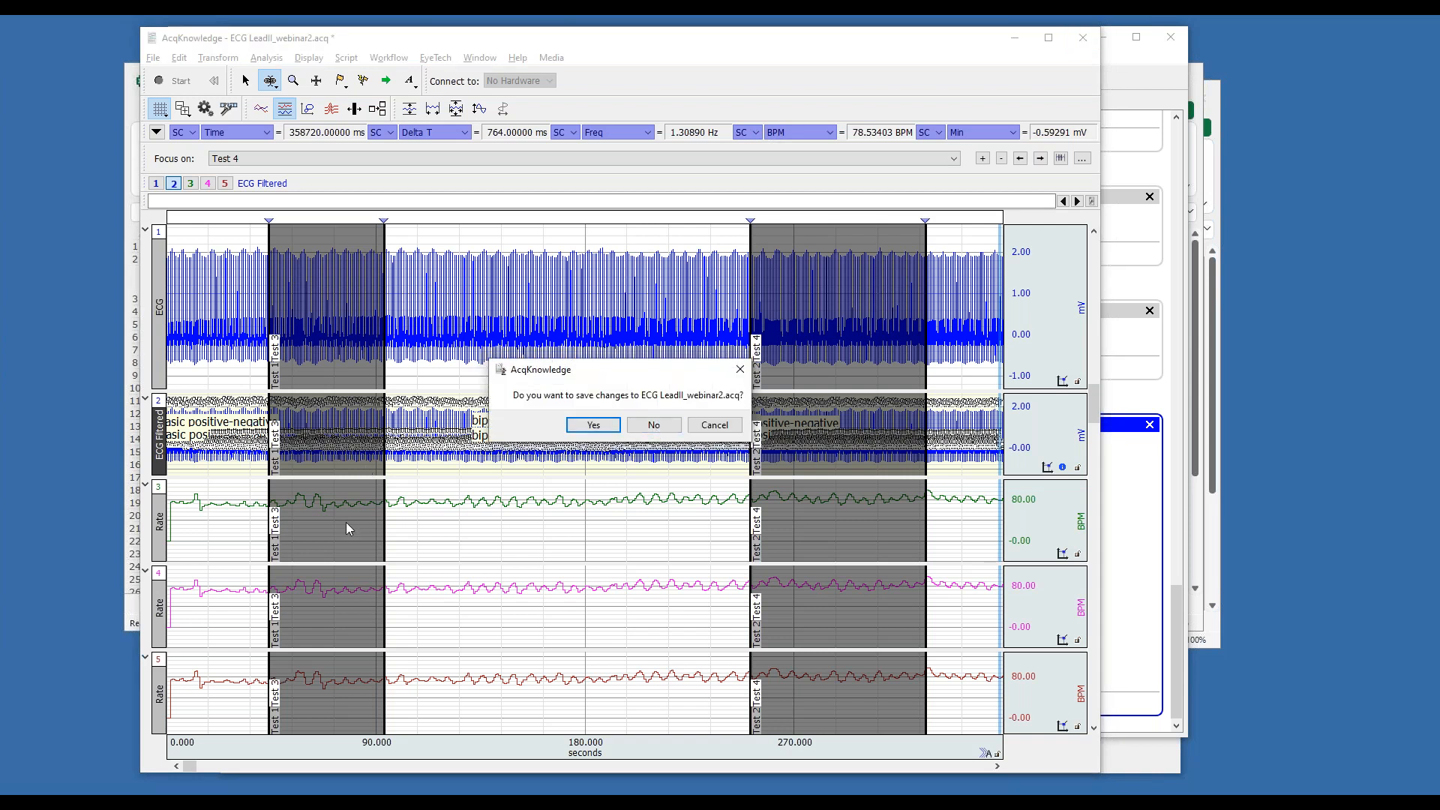
left_click(654, 426)
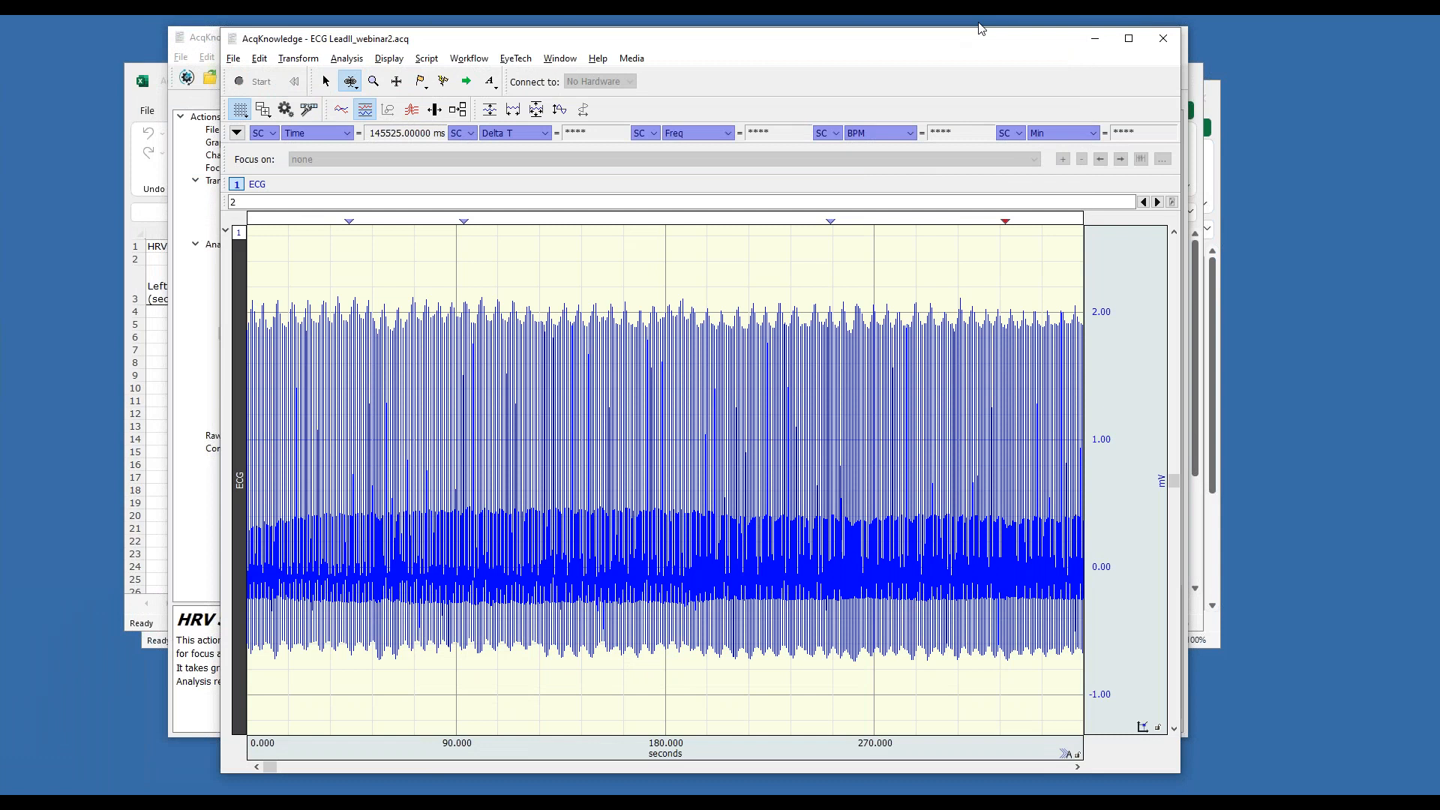
left_click(1163, 38)
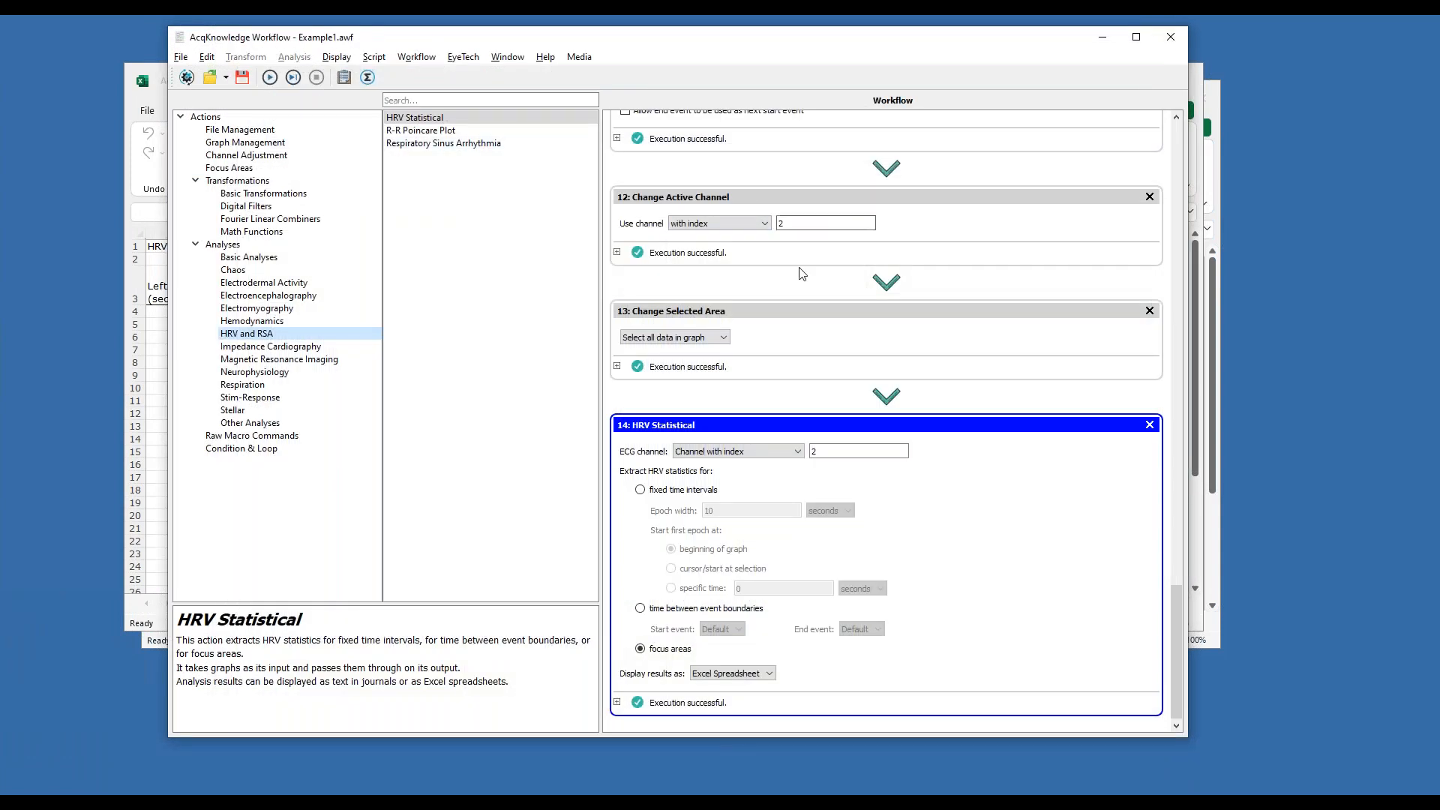
scroll(781, 298, "up", 1)
scroll(781, 304, "up", 1)
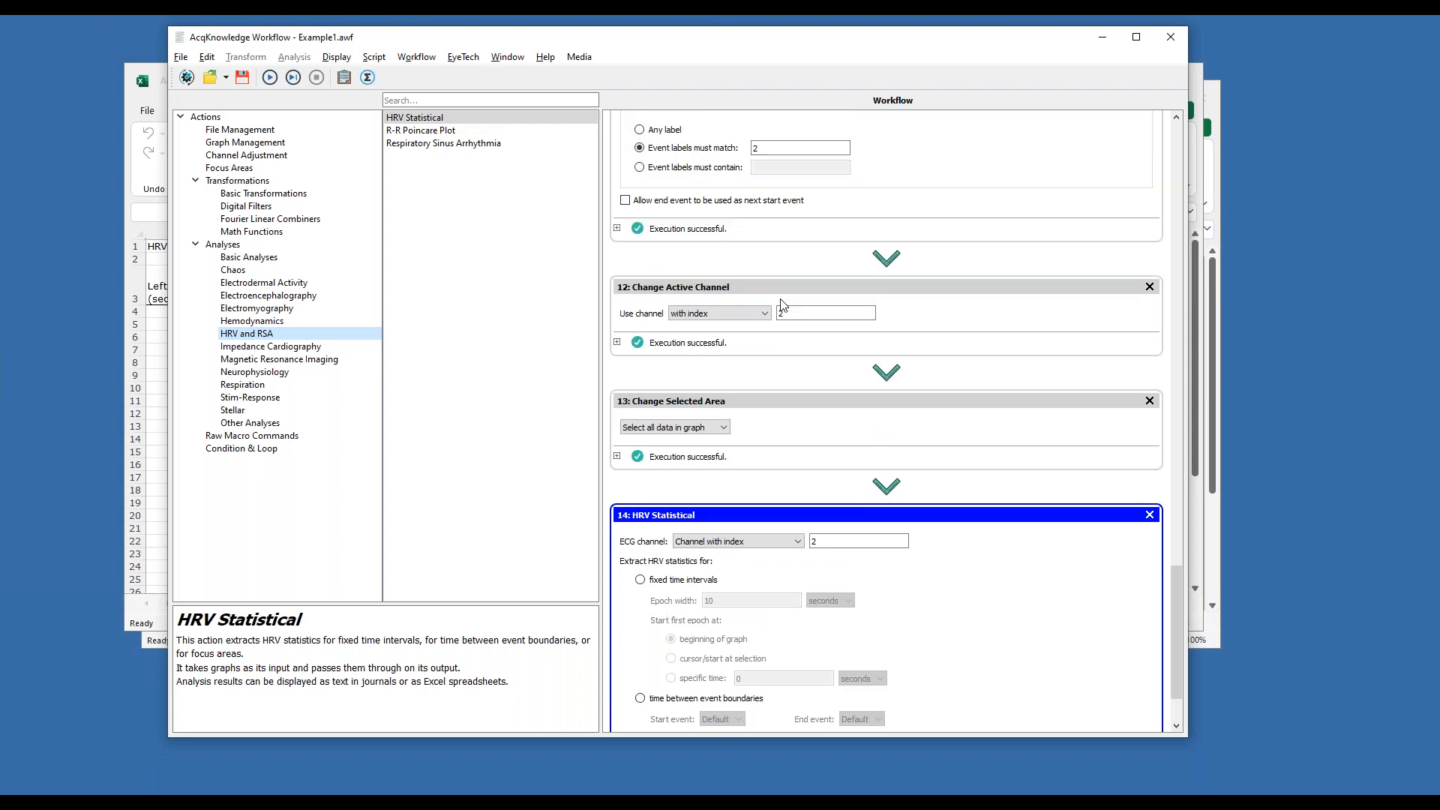
scroll(764, 355, "down", 2)
scroll(765, 361, "down", 1)
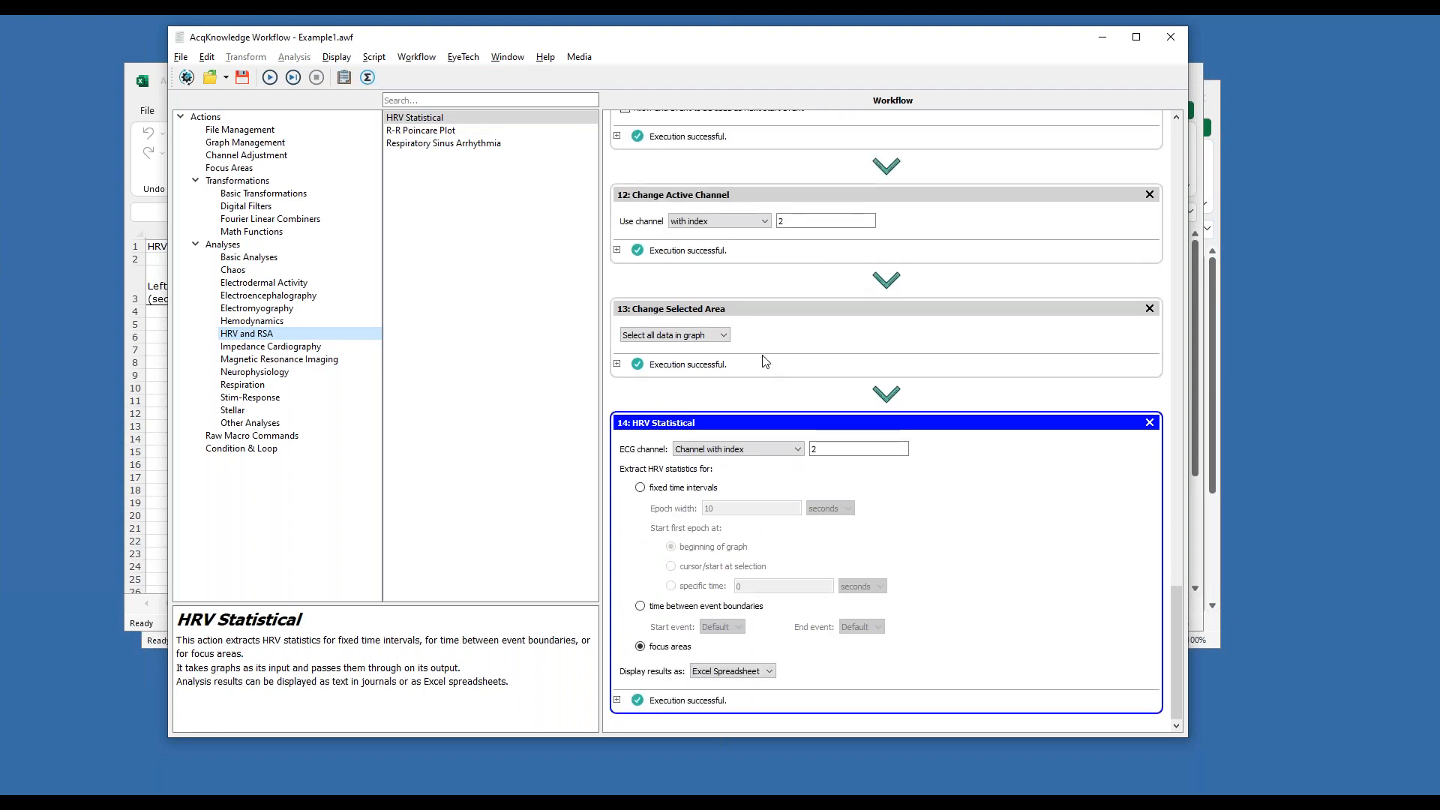
scroll(765, 362, "up", 7)
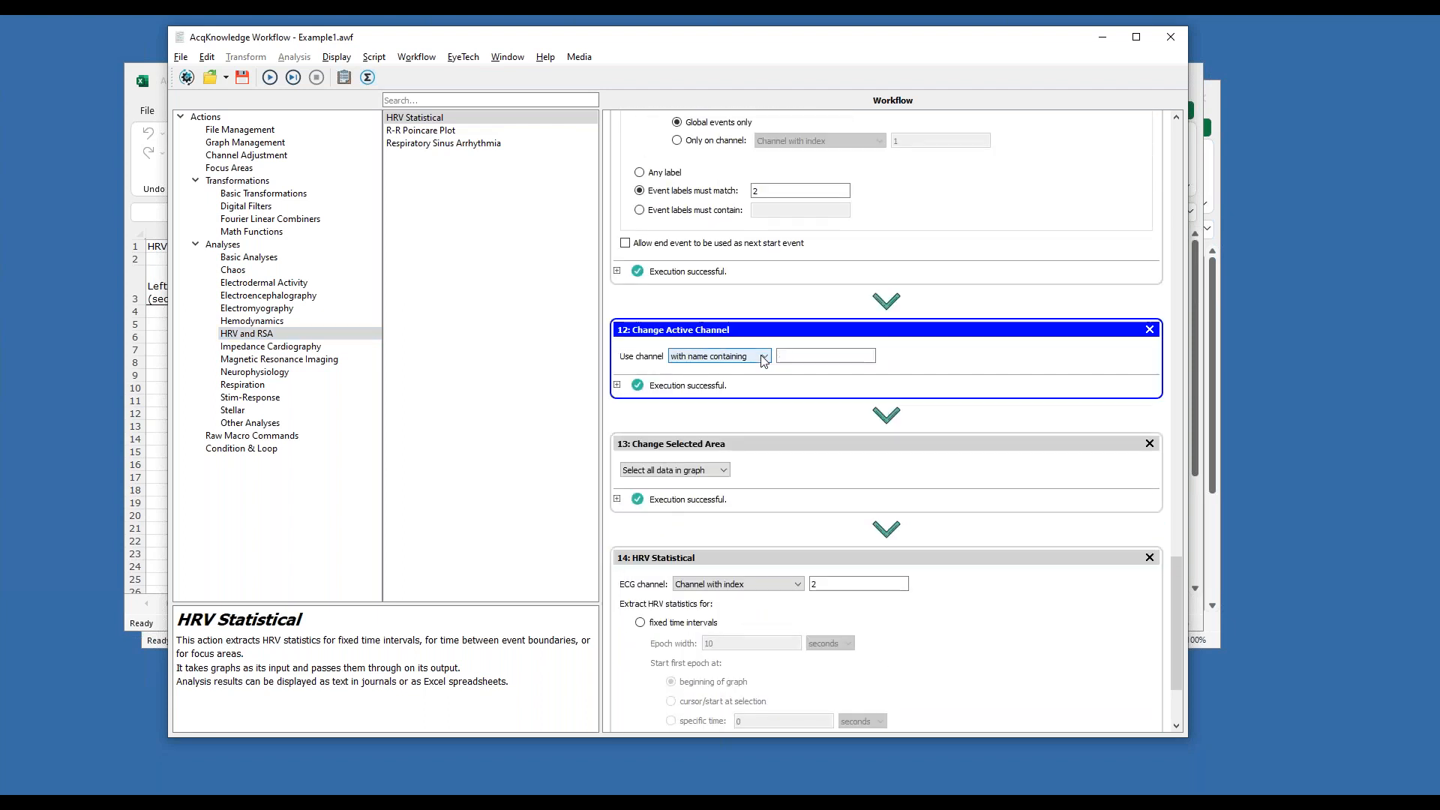
scroll(761, 357, "down", 1)
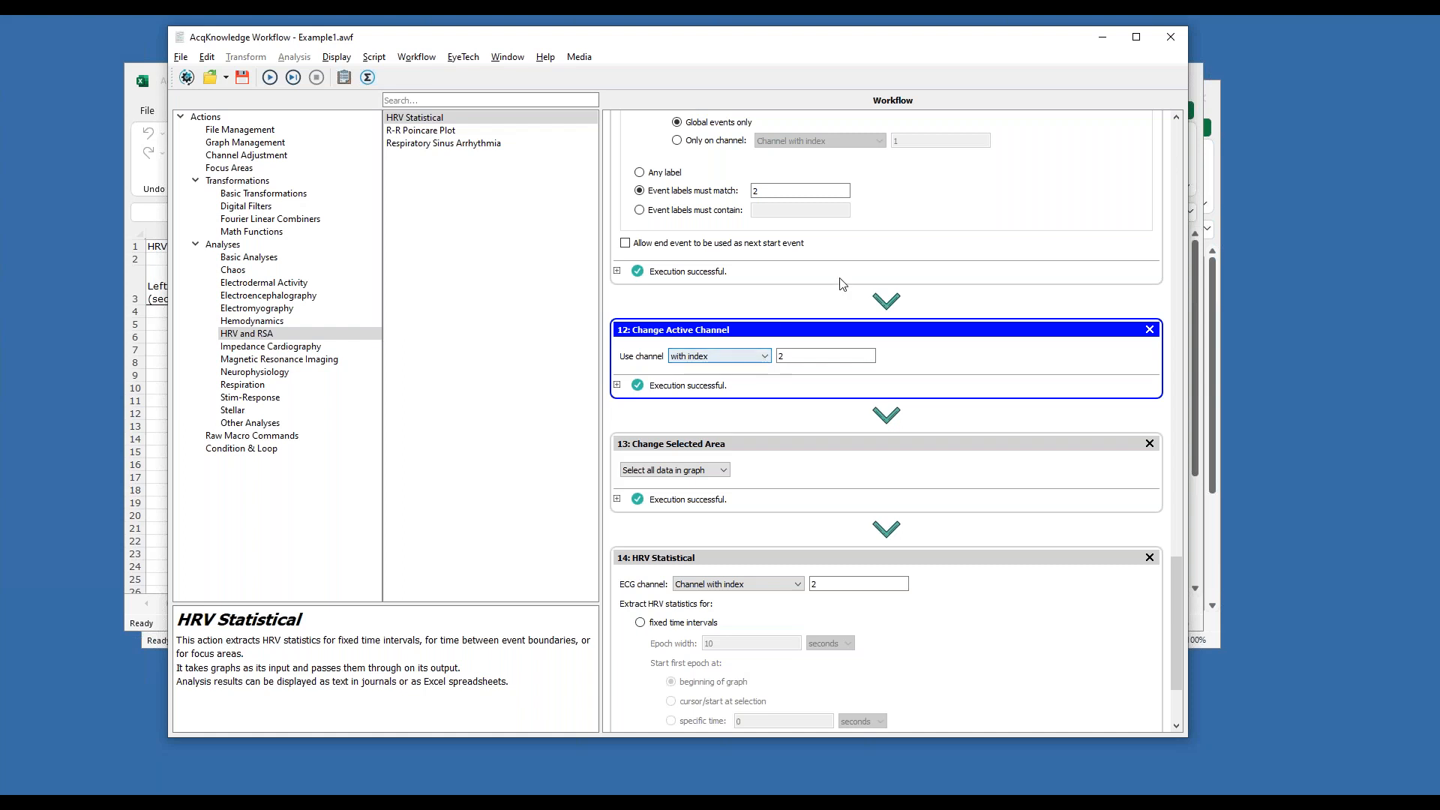
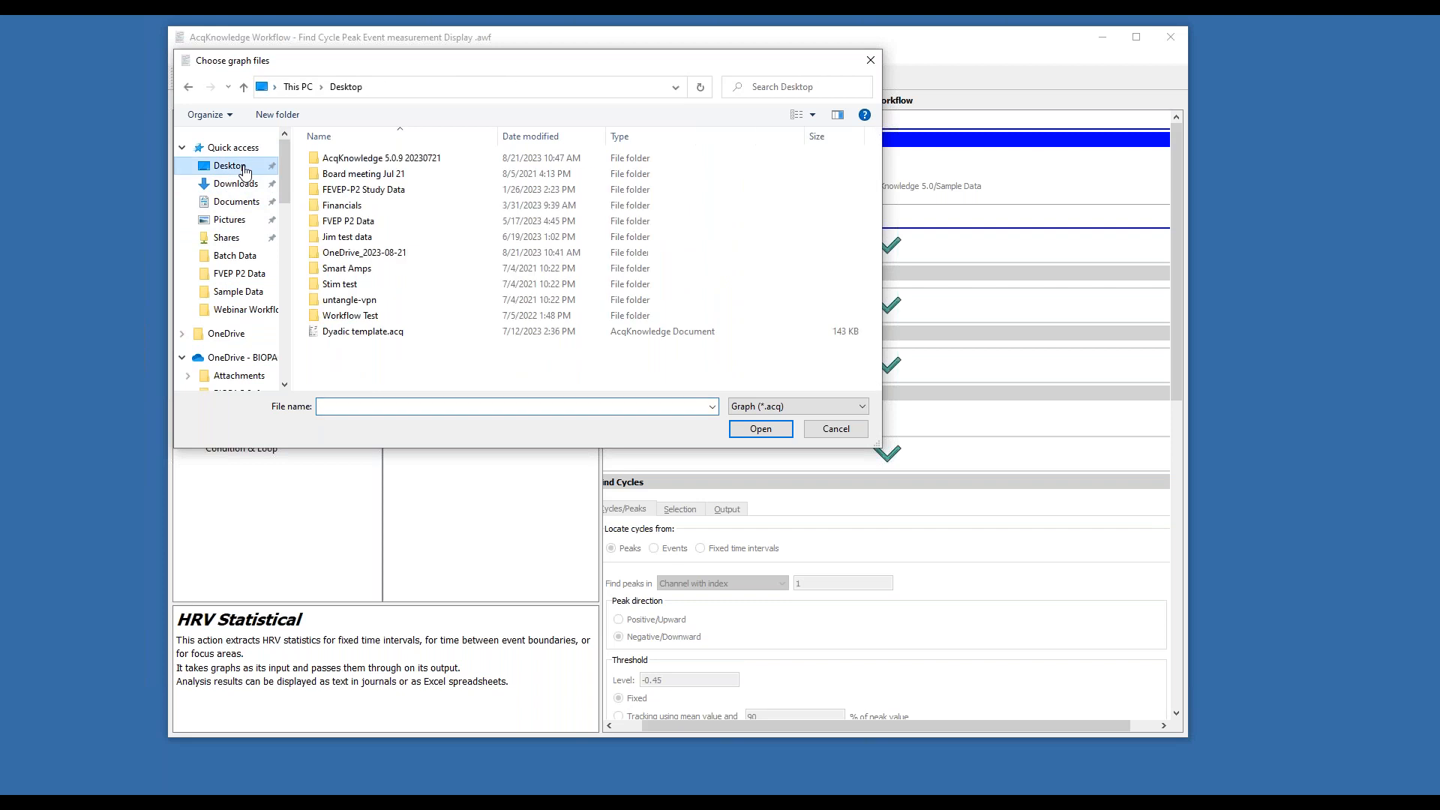
Choose ECG LeadII_webinar2.acq from the desktop's OneDrive_2023-08-21/Webinar Workflows folder as the workflow's graph file and execute only the Open Graphs action
double_click(358, 256)
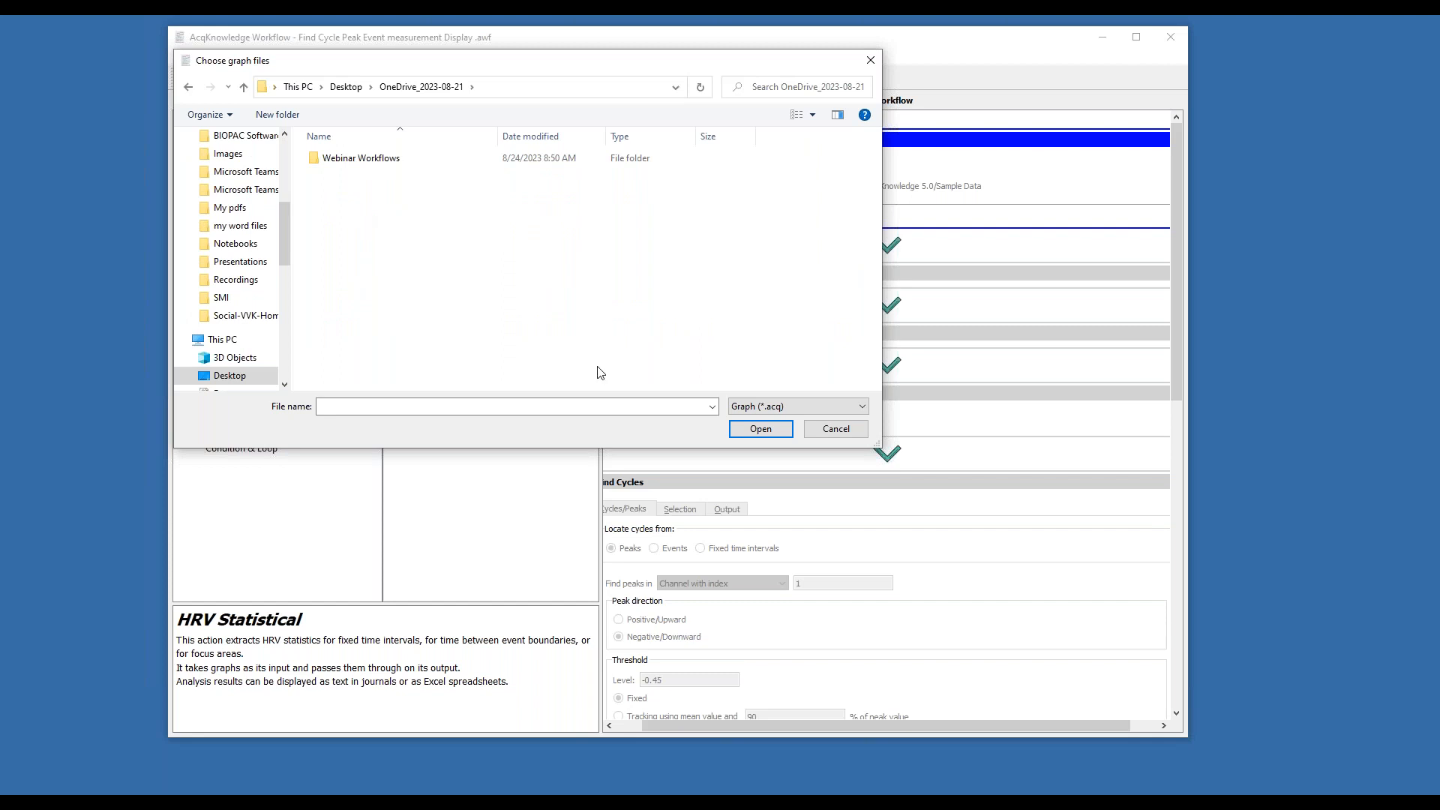
left_click(393, 163)
double_click(393, 162)
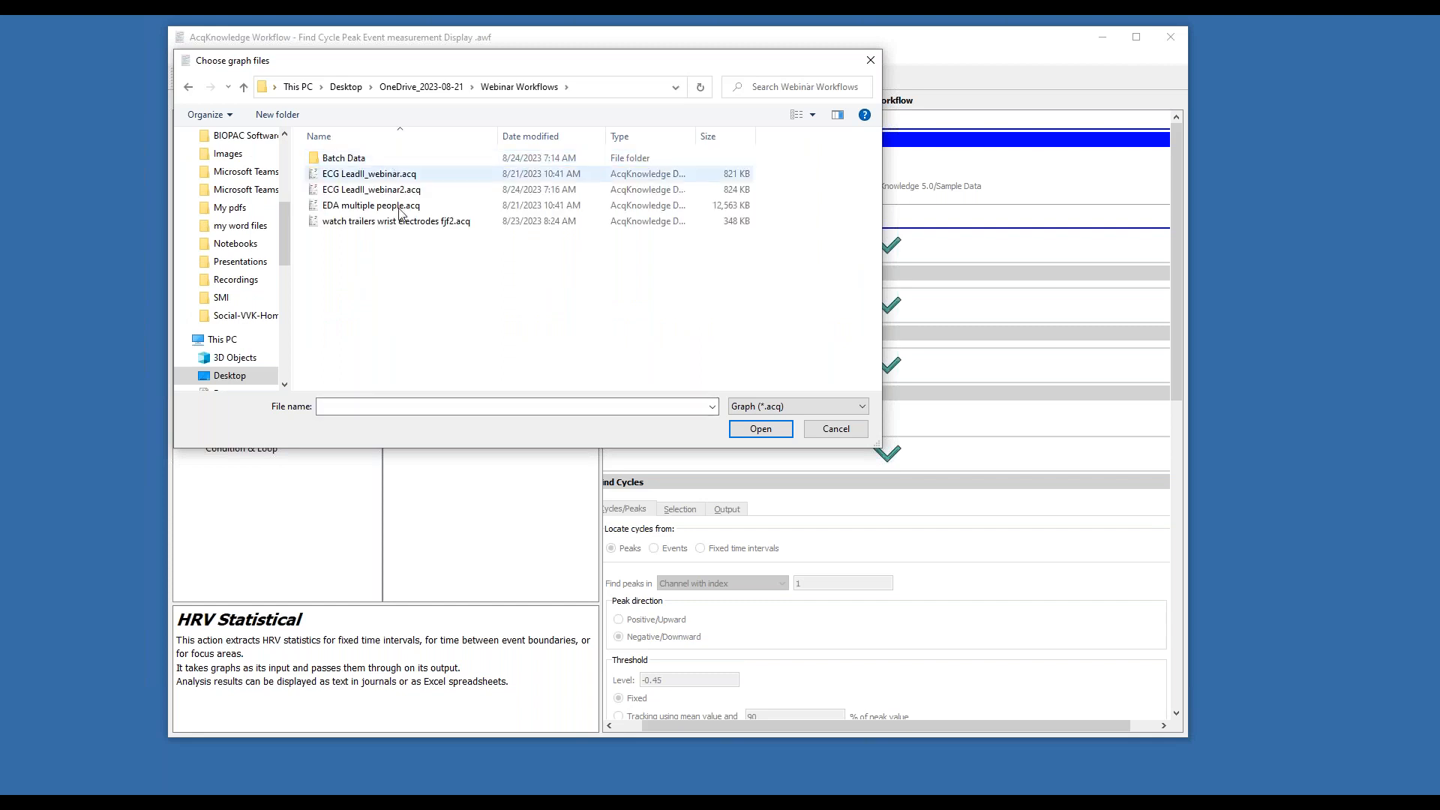
double_click(378, 191)
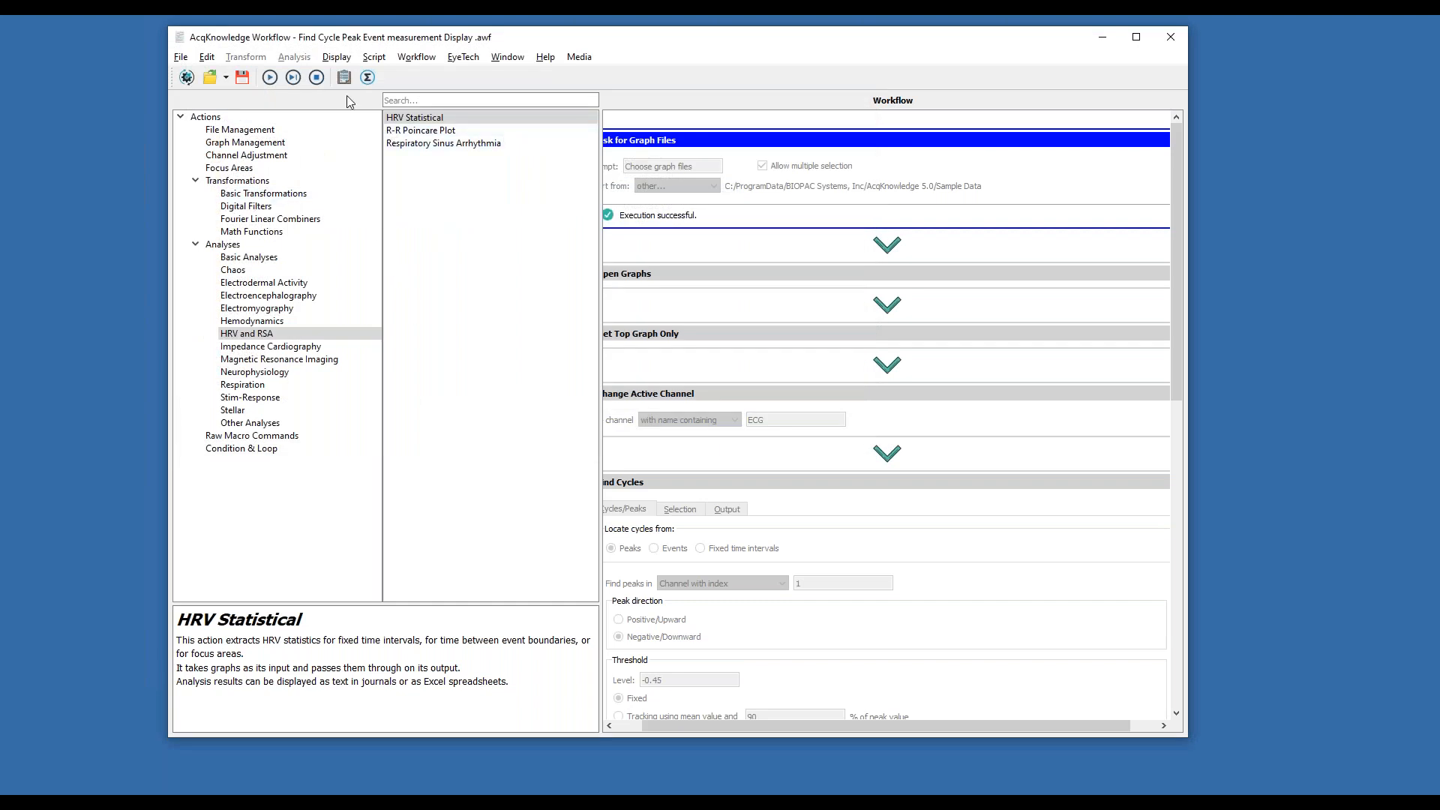
left_click(293, 78)
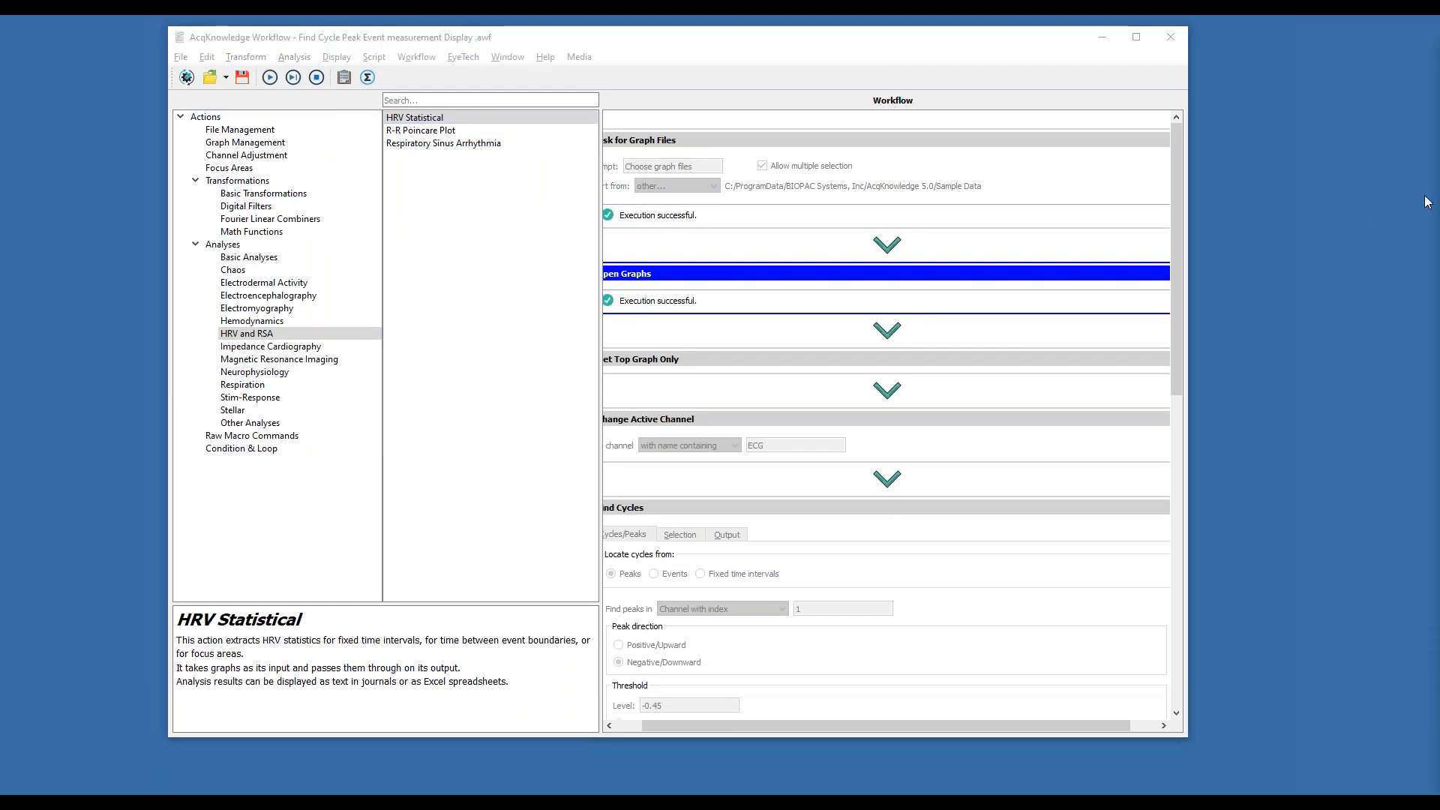
Arrange the ECG LeadII_webinar2.acq graph and the workflow window side by side, resizing both so the waveform and actions are visible
left_click_drag(1439, 97, 551, 40)
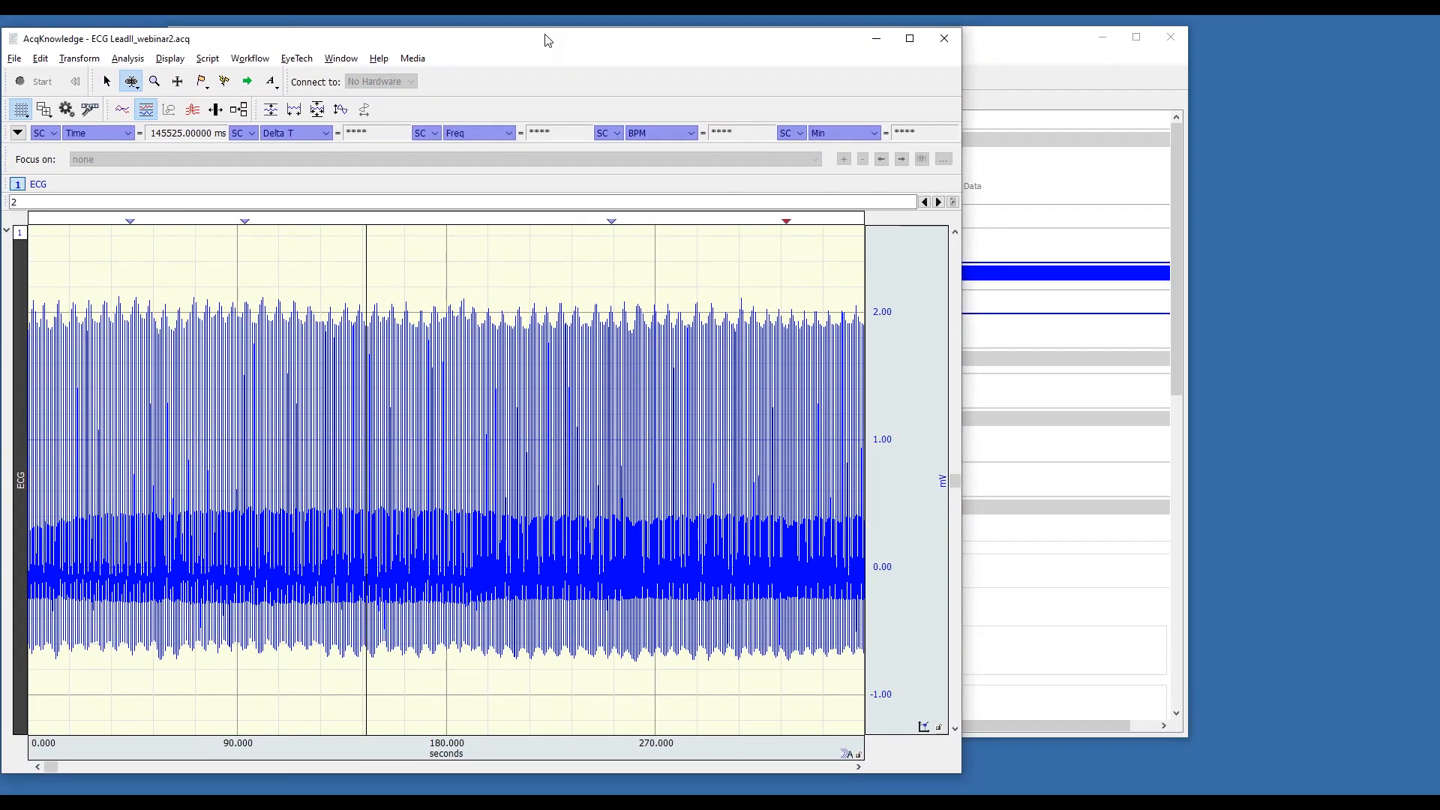
left_click_drag(964, 422, 627, 422)
left_click_drag(888, 32, 1046, 45)
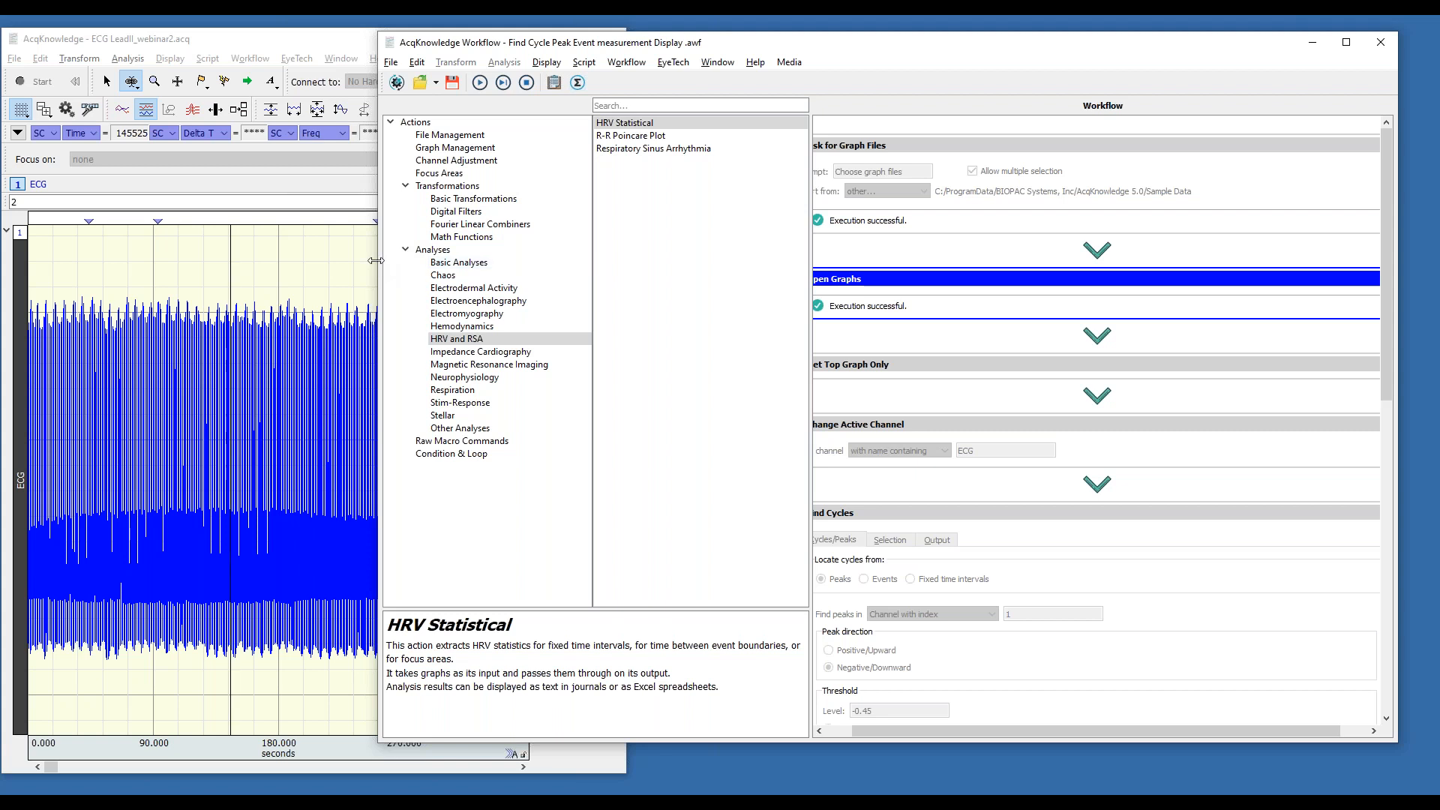
left_click_drag(378, 267, 586, 277)
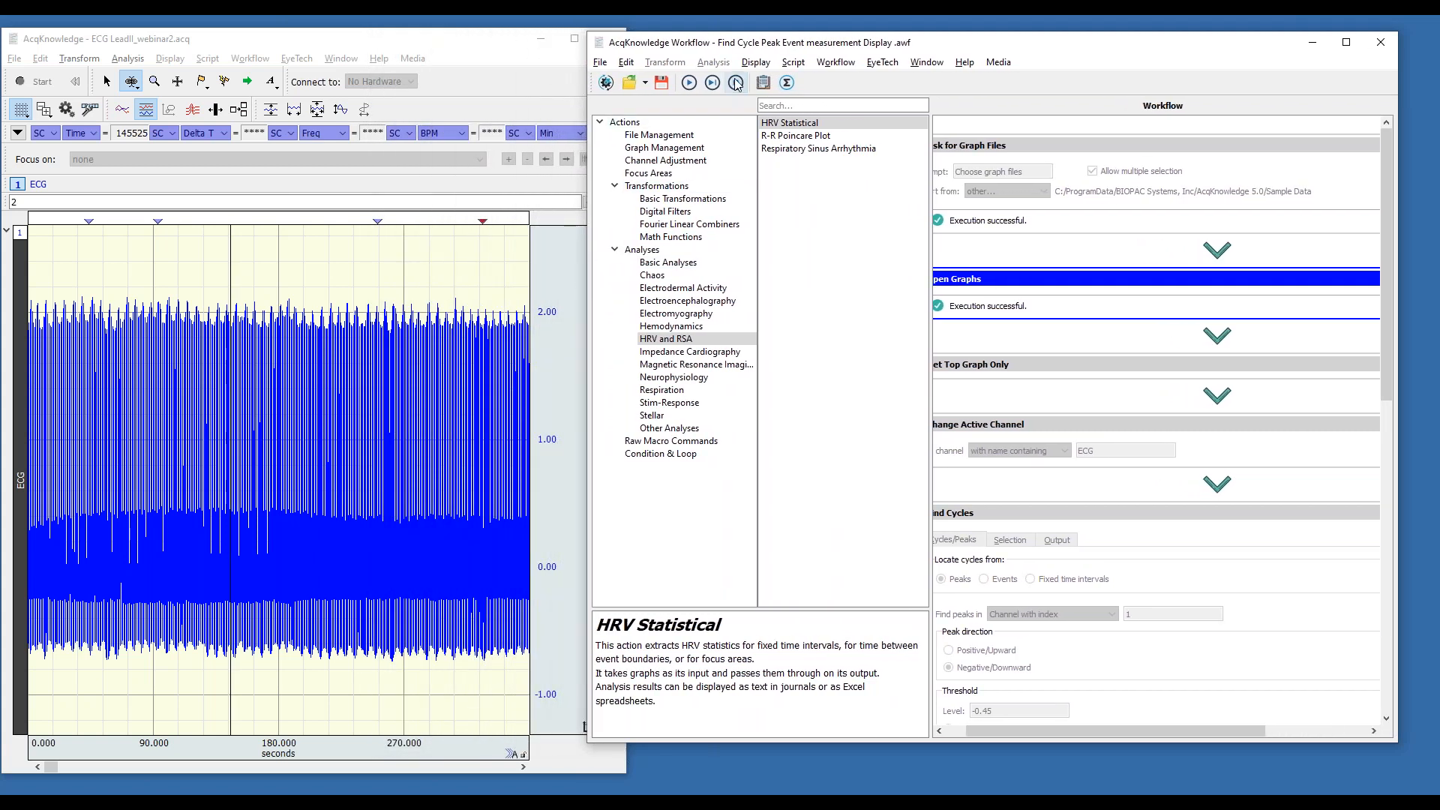
Execute the workflow one action at a time through Set Top Graph Only, Change Active Channel and the first Find Cycles action
left_click(714, 84)
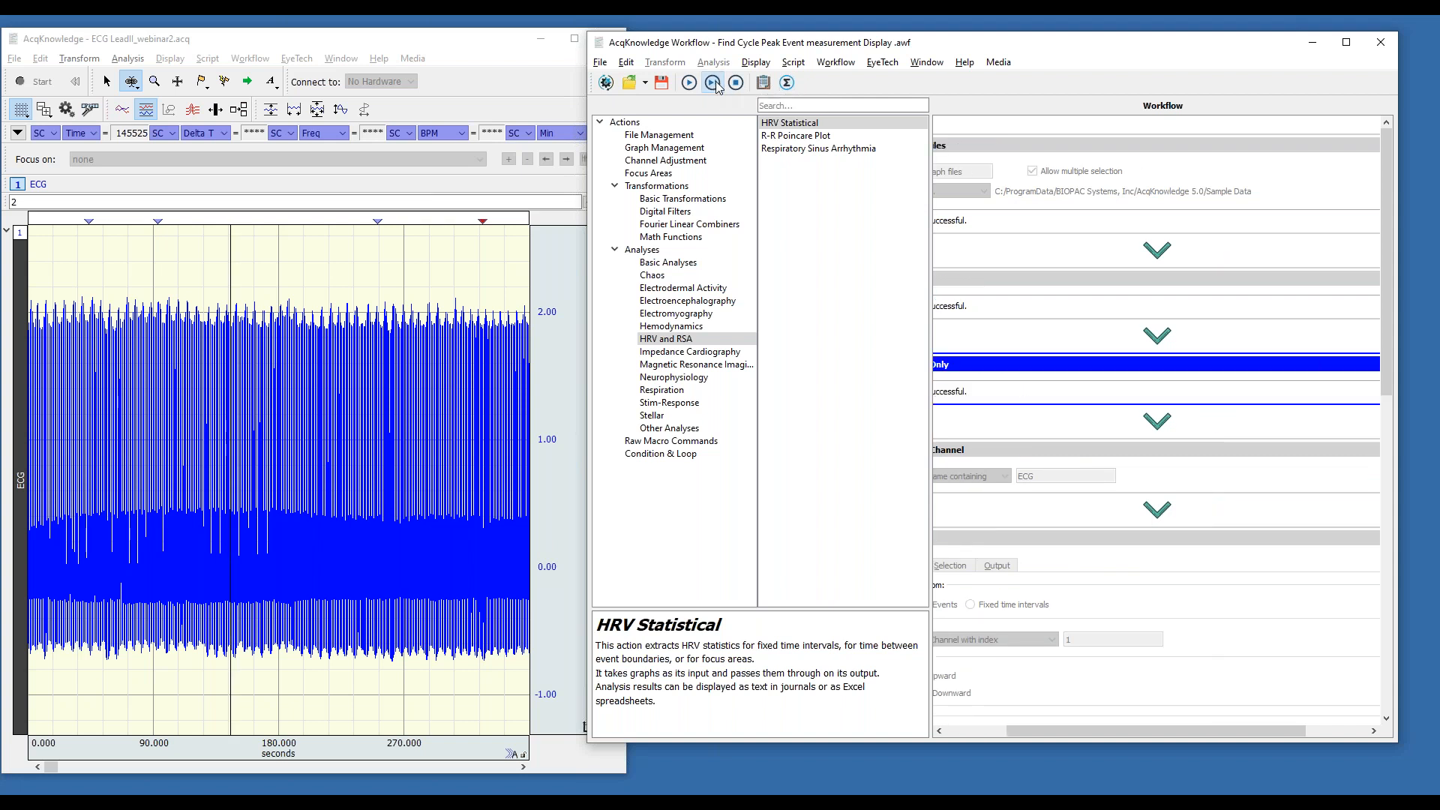
left_click(714, 83)
left_click(714, 83)
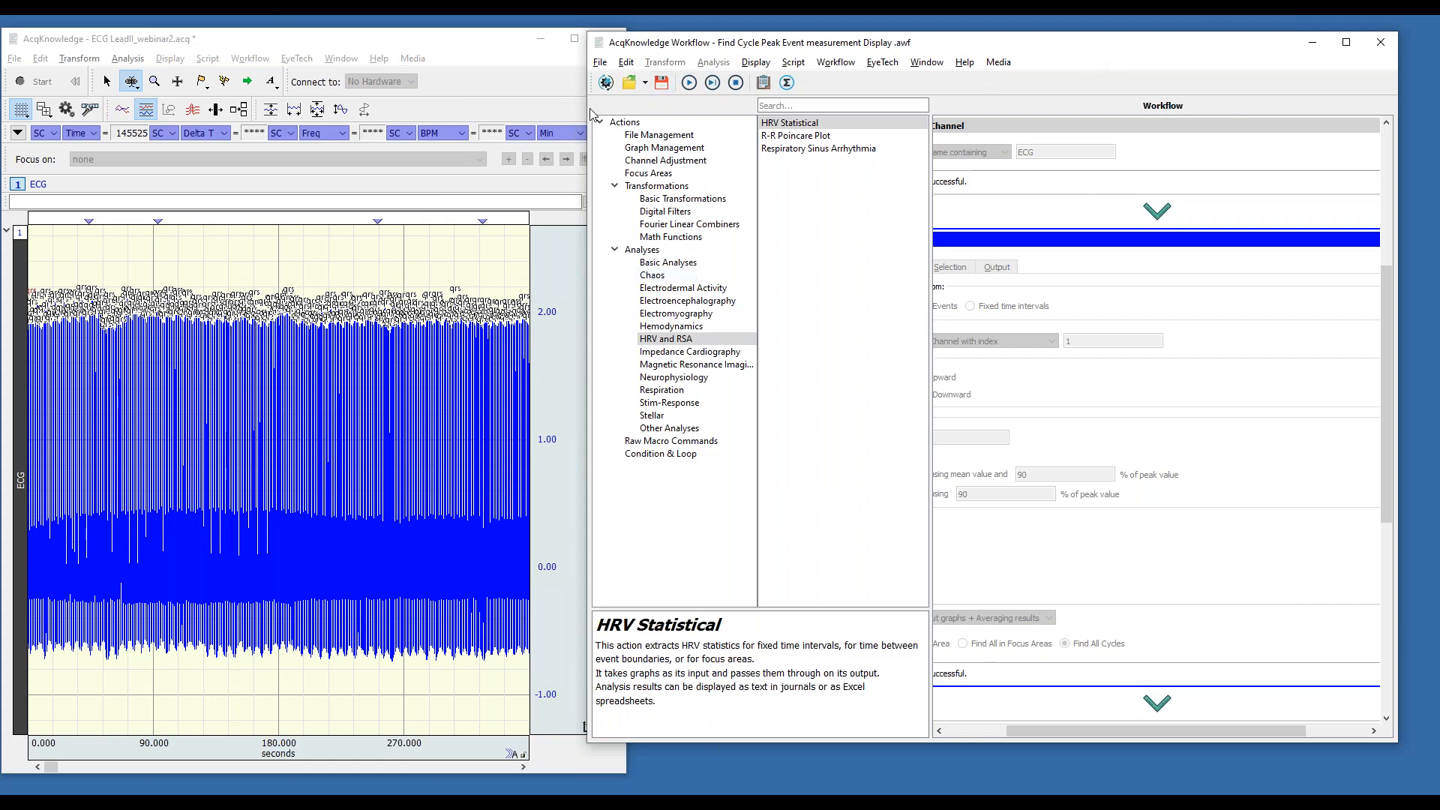
Widen the workflow window, stop the workflow, and review the first Find Cycles action's selection edges and event output settings
left_click_drag(583, 111, 94, 144)
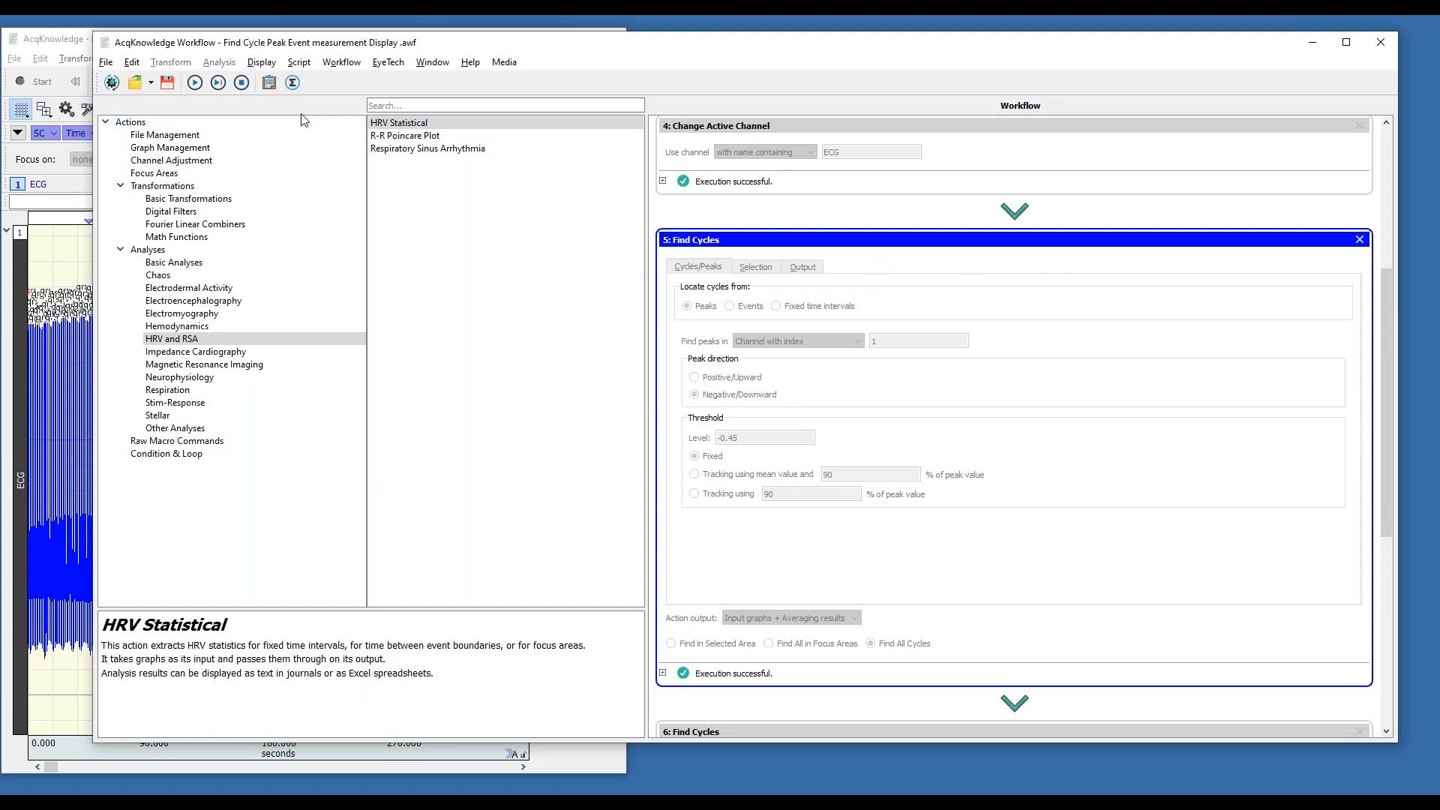
left_click(242, 82)
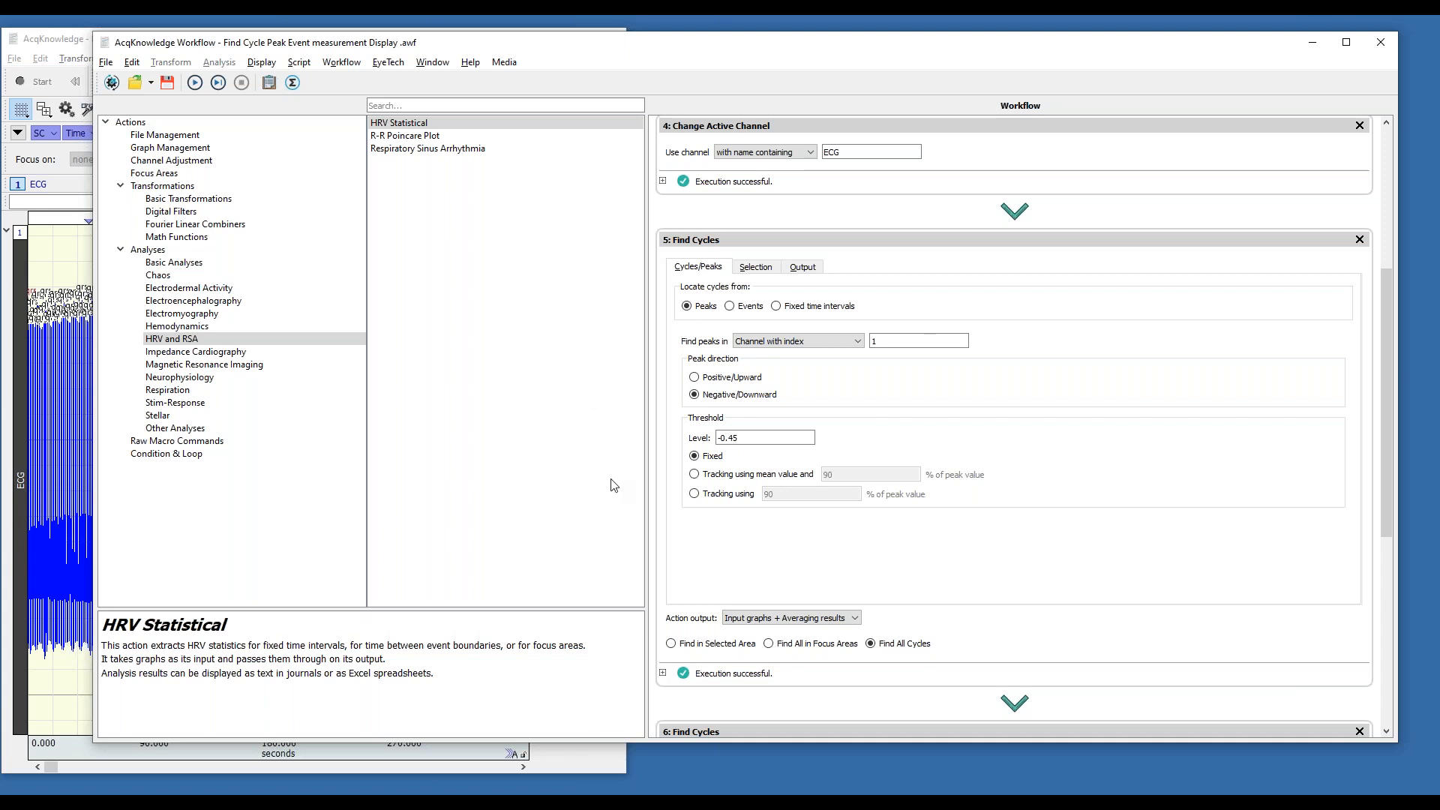
left_click(757, 270)
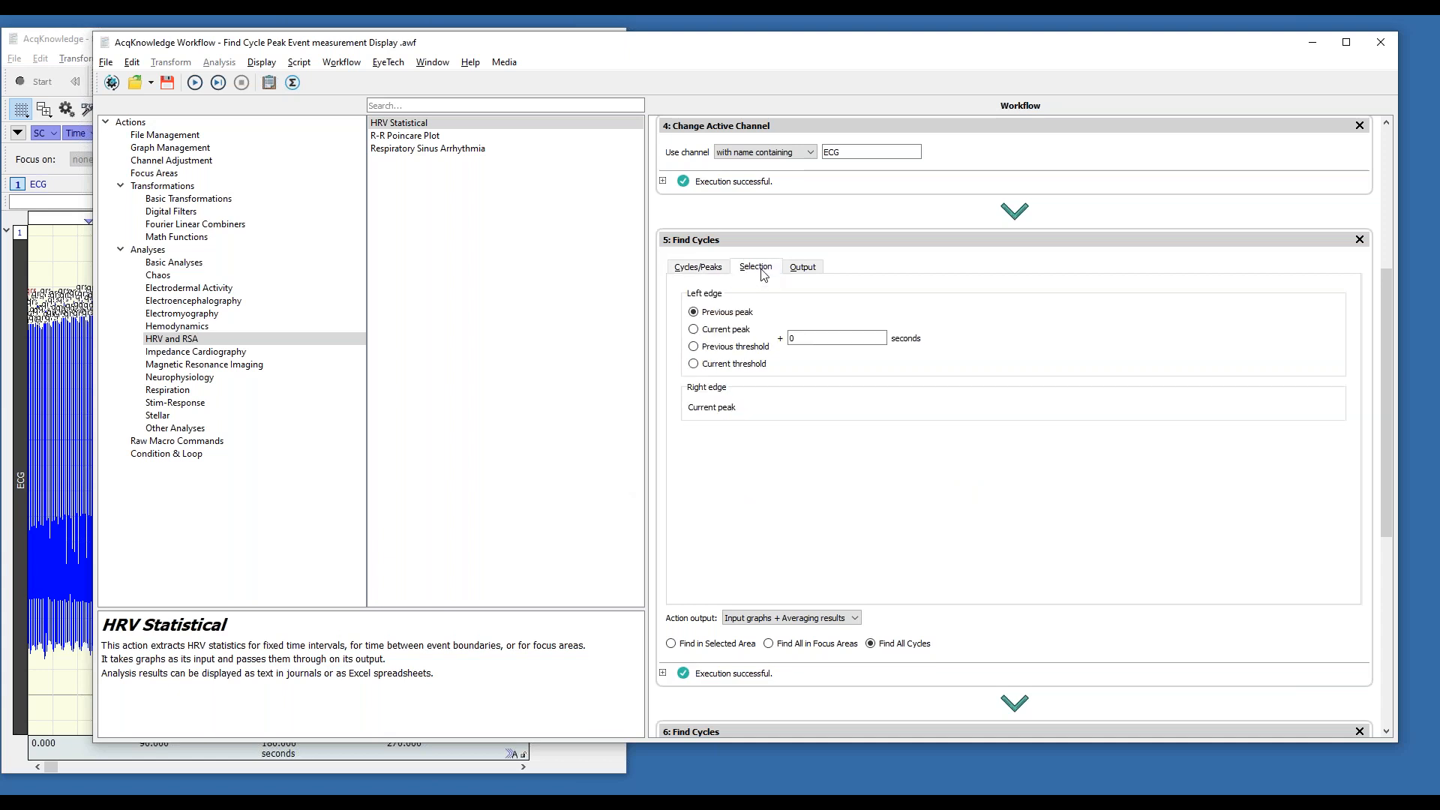
left_click(802, 271)
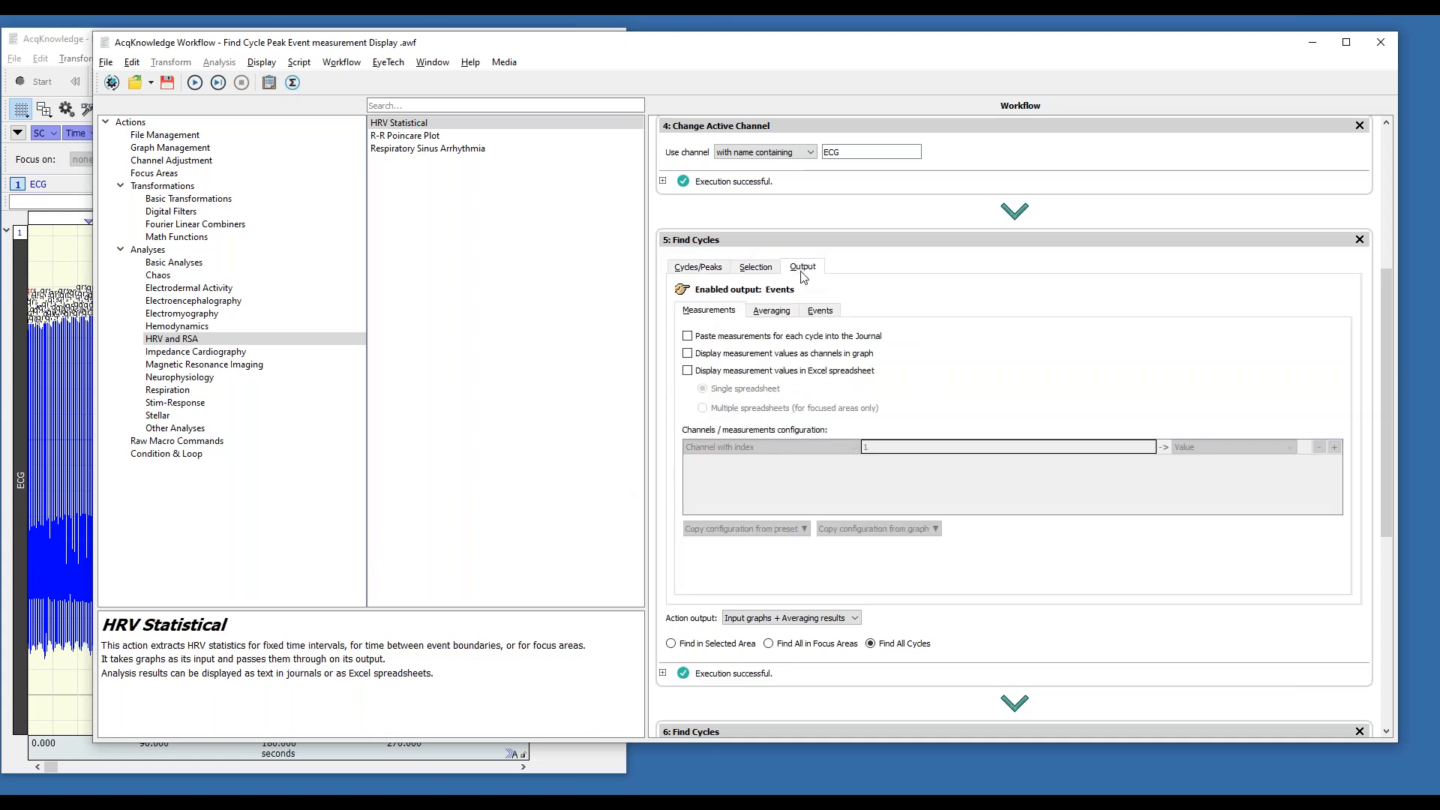
left_click(823, 311)
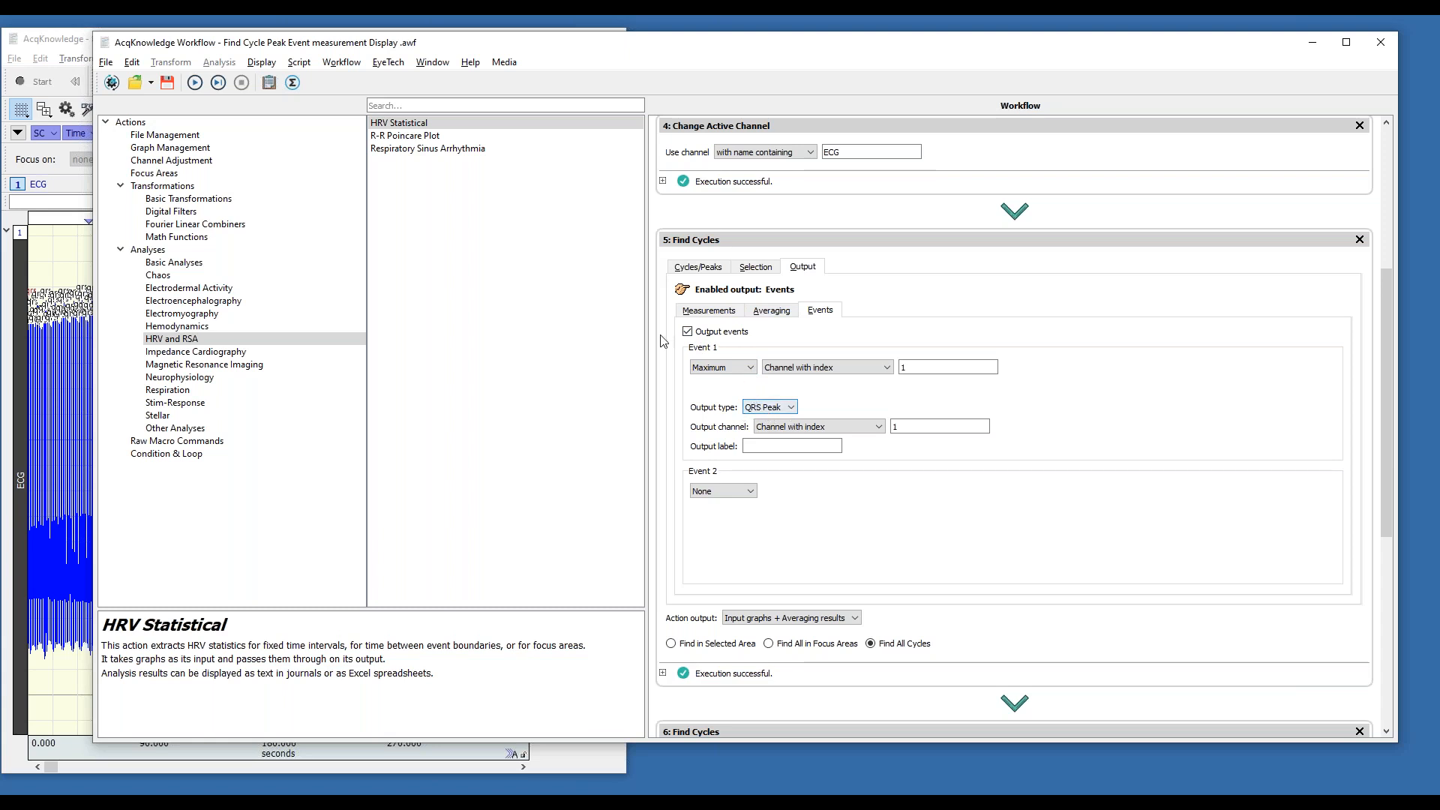
Magnify the ECG graph around 72 to 91 seconds and select one cycle between two adjacent negative peaks near 76 seconds
left_click_drag(450, 51, 1006, 57)
left_click(238, 40)
left_click(154, 81)
left_click_drag(128, 261, 155, 698)
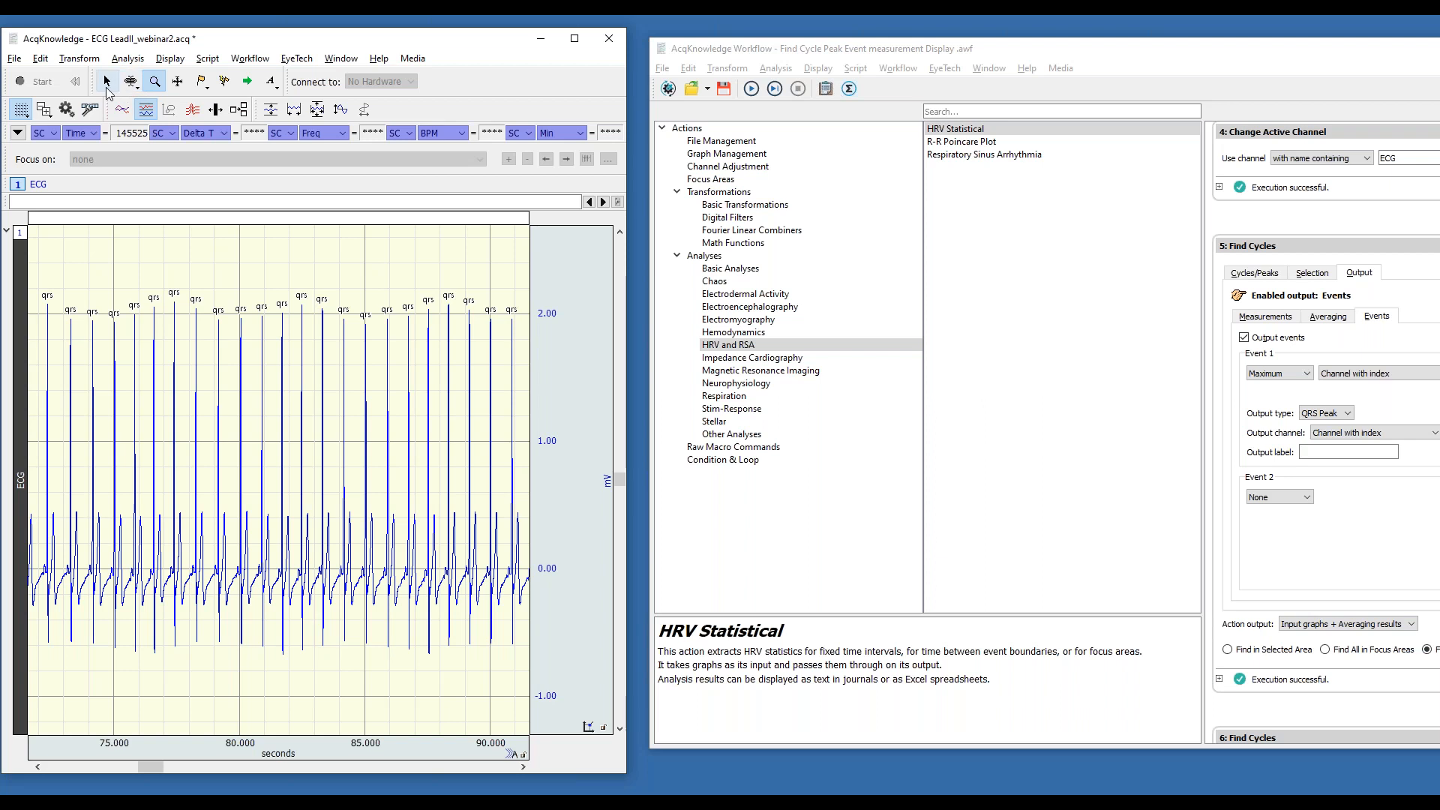
left_click(132, 81)
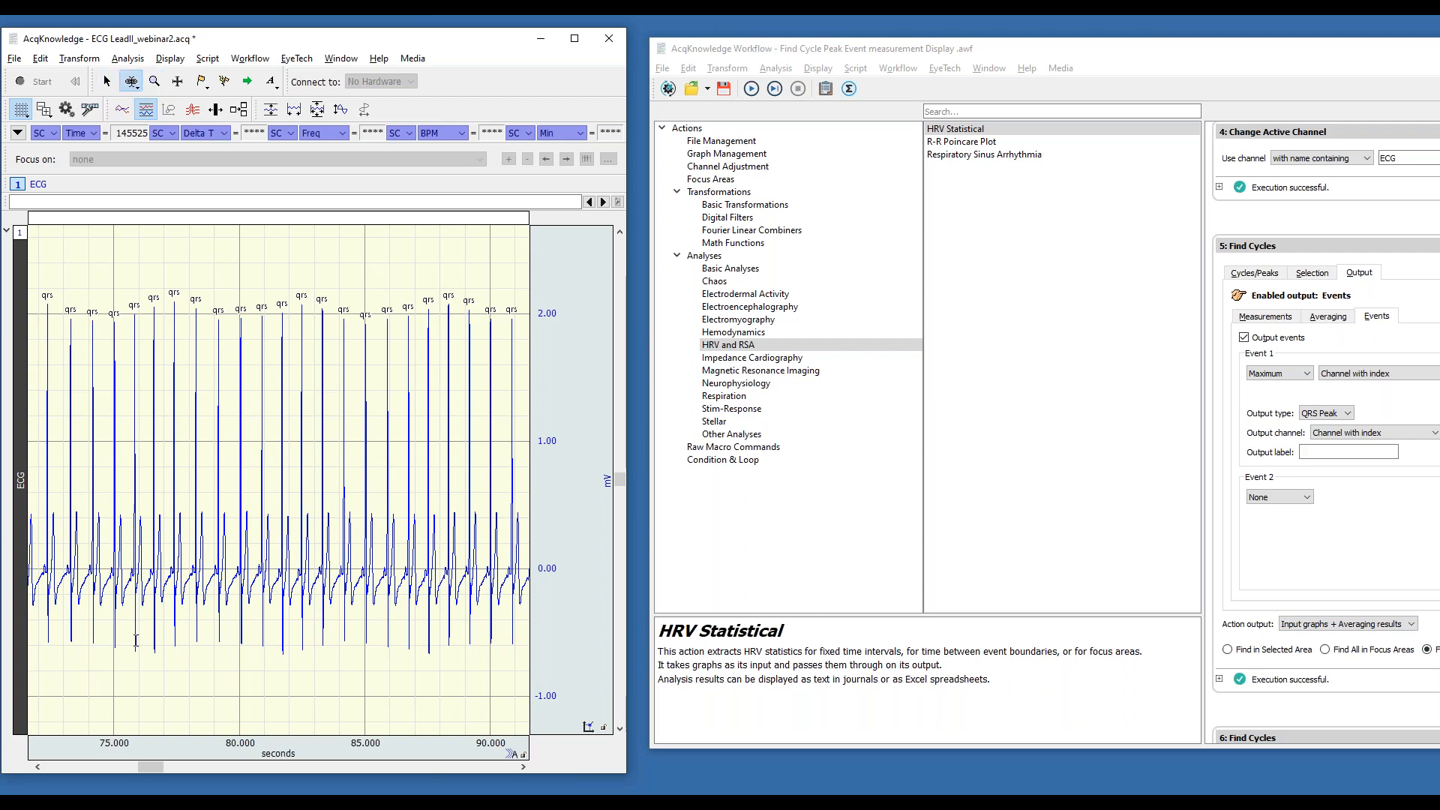
left_click_drag(135, 643, 156, 647)
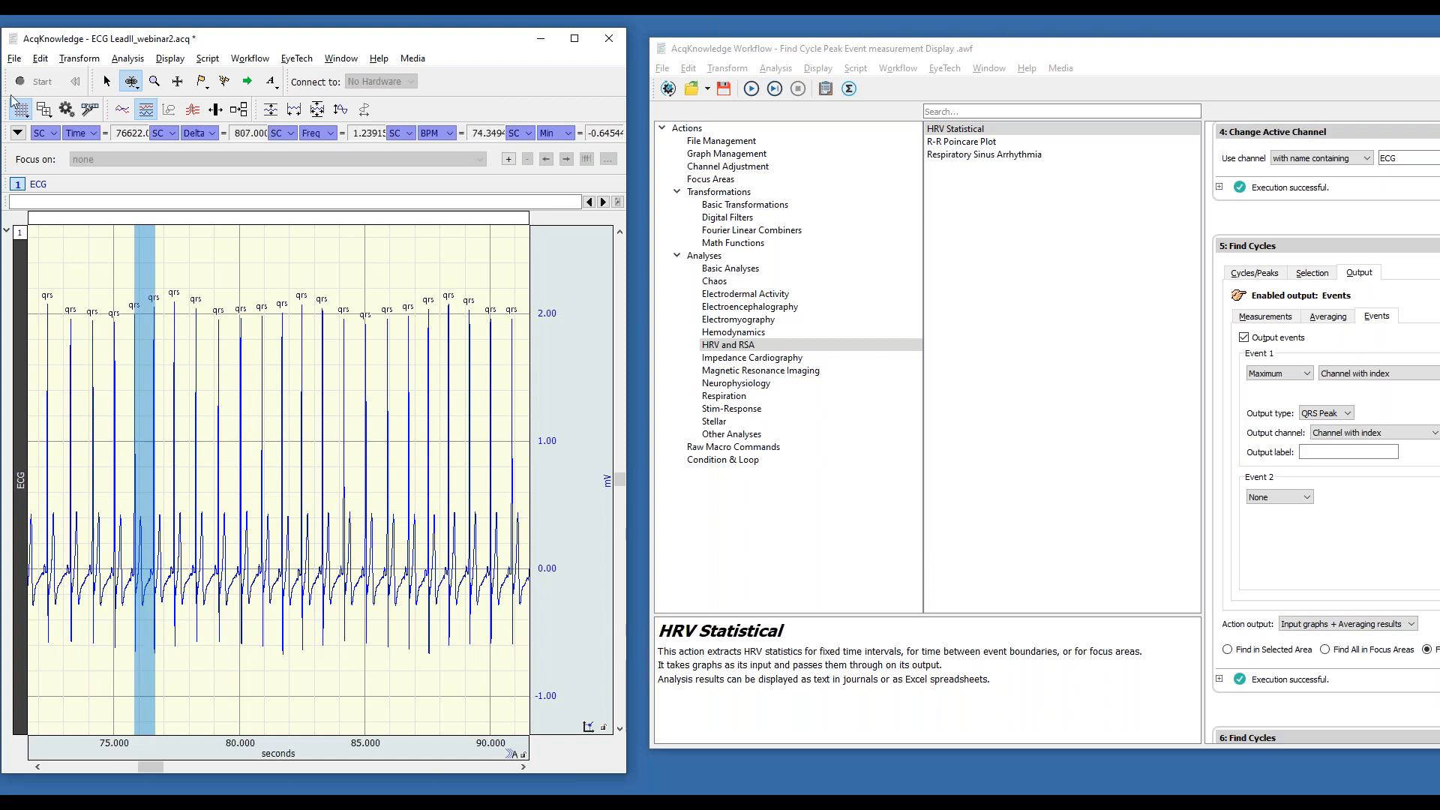
Magnify the selected heartbeat around 76 seconds and reselect it precisely from one negative peak to the next
left_click(155, 81)
left_click_drag(114, 274, 163, 685)
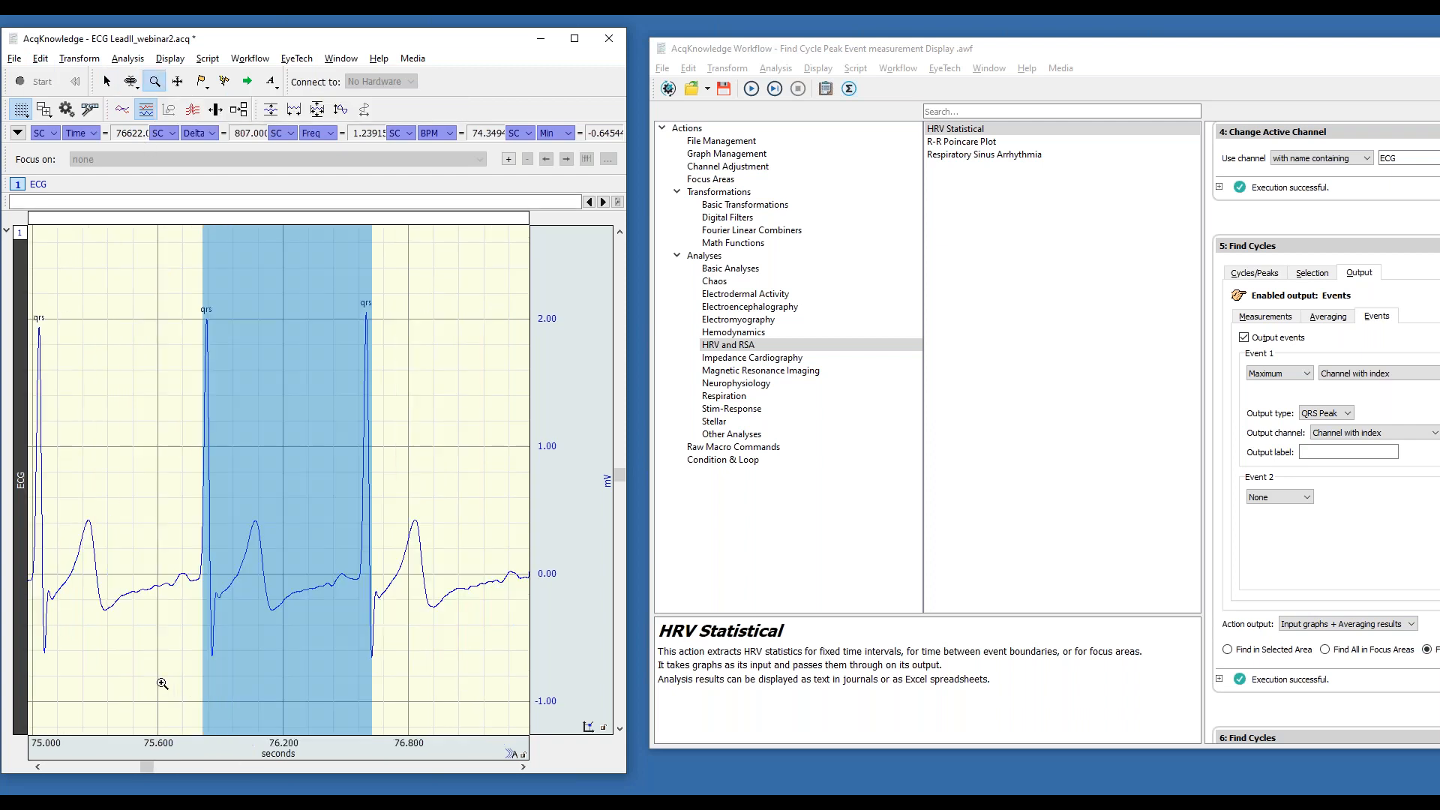
left_click(131, 81)
left_click_drag(214, 628, 373, 643)
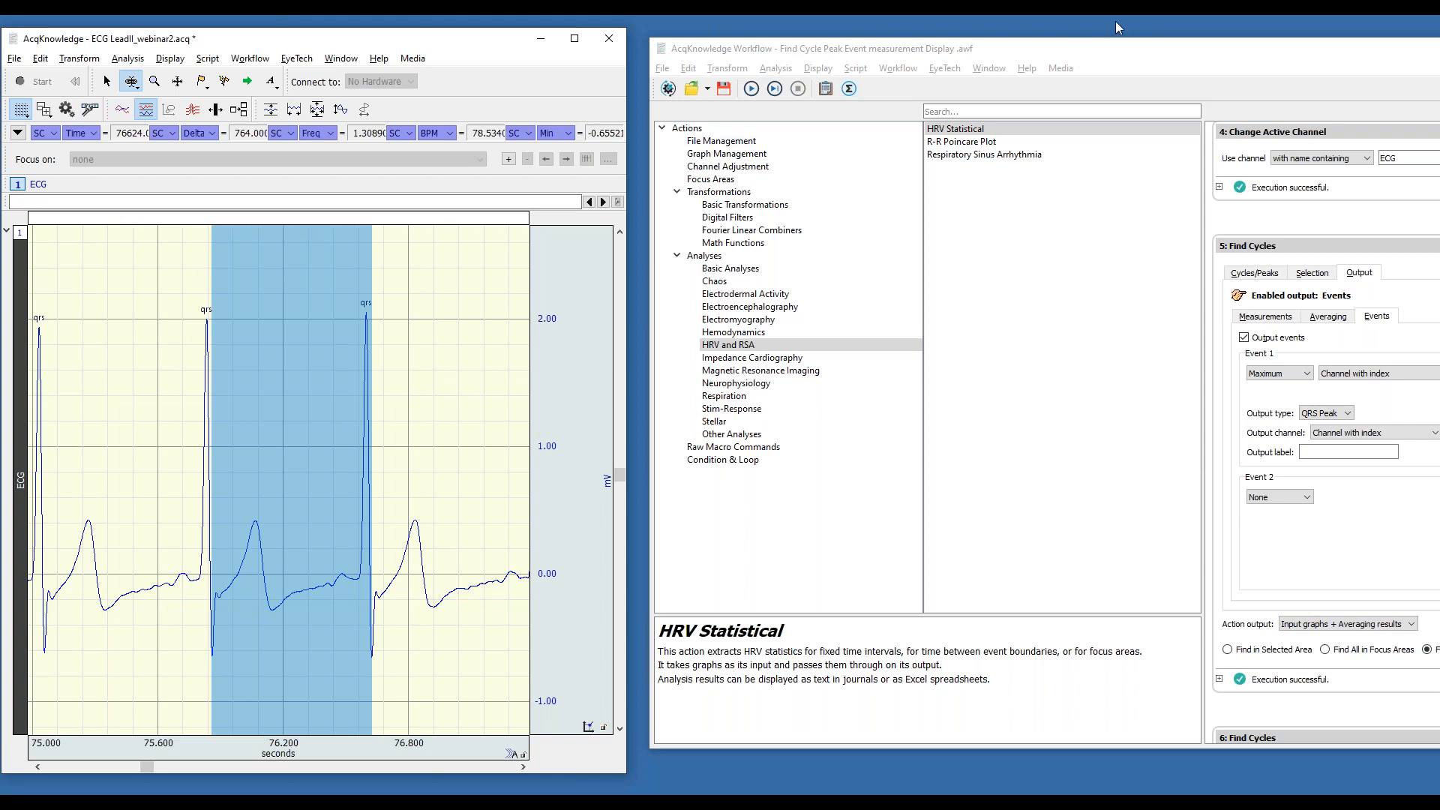
Review the output channel options for Event 1 in the first Find Cycles action, keeping Channel with index
left_click_drag(1123, 53, 484, 40)
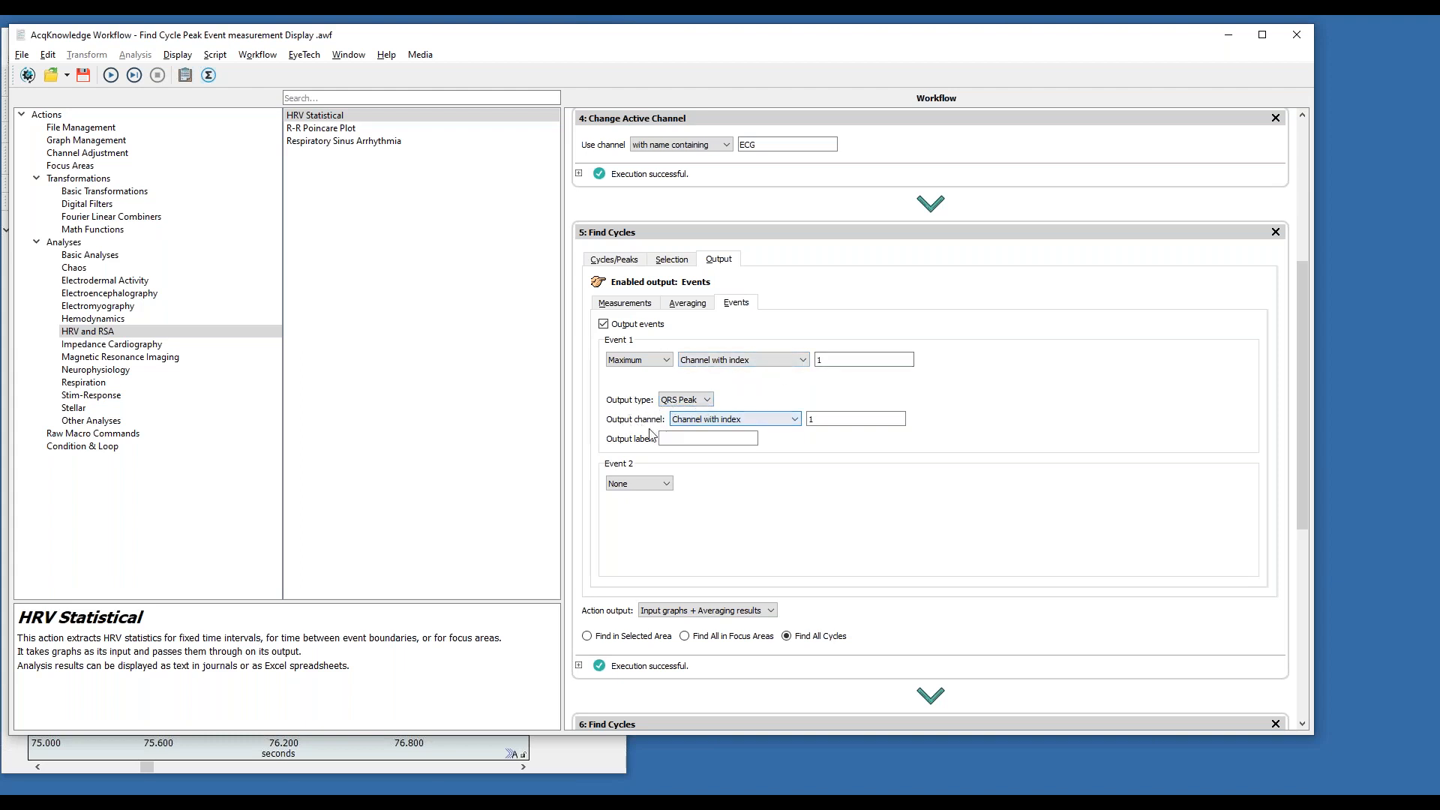
left_click(764, 422)
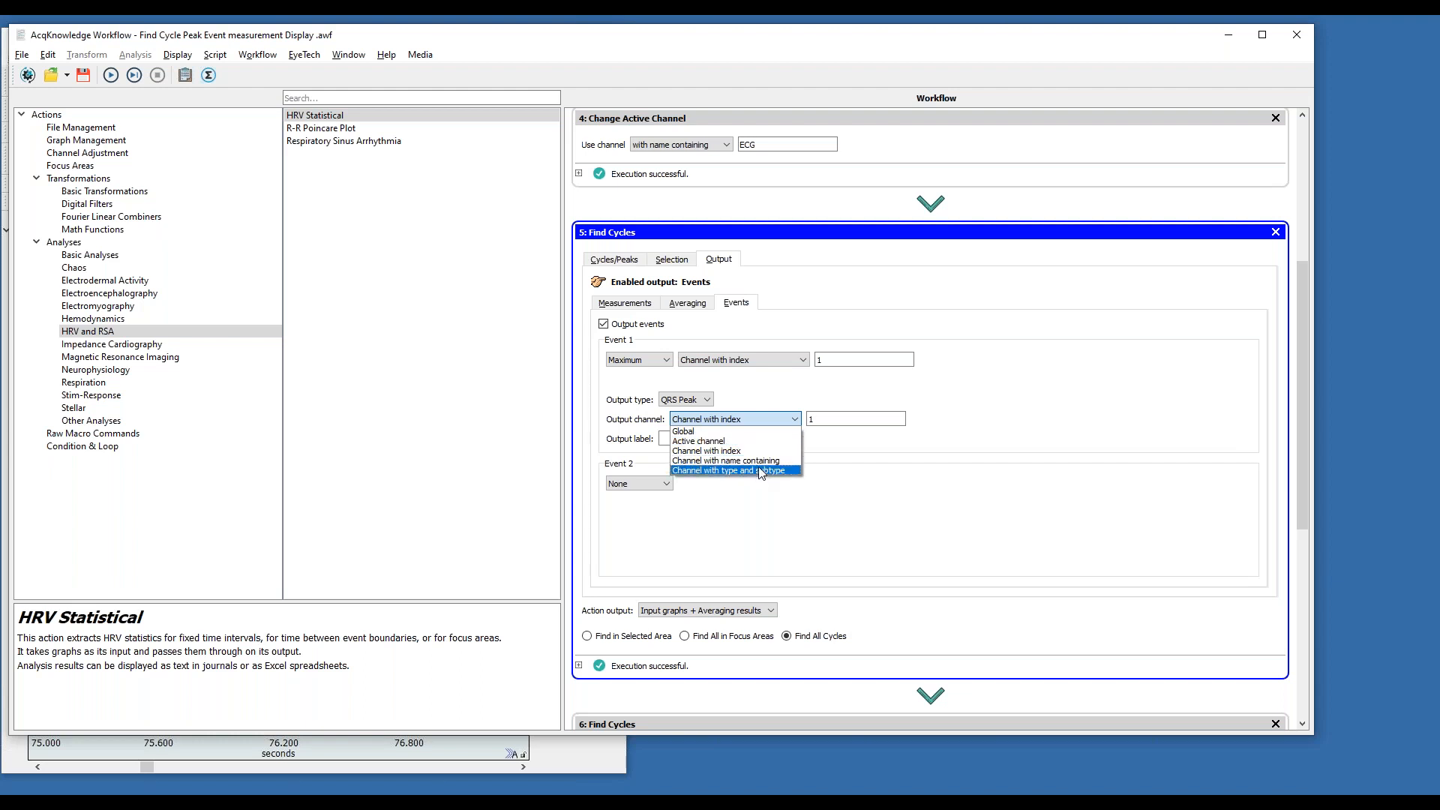
left_click(754, 451)
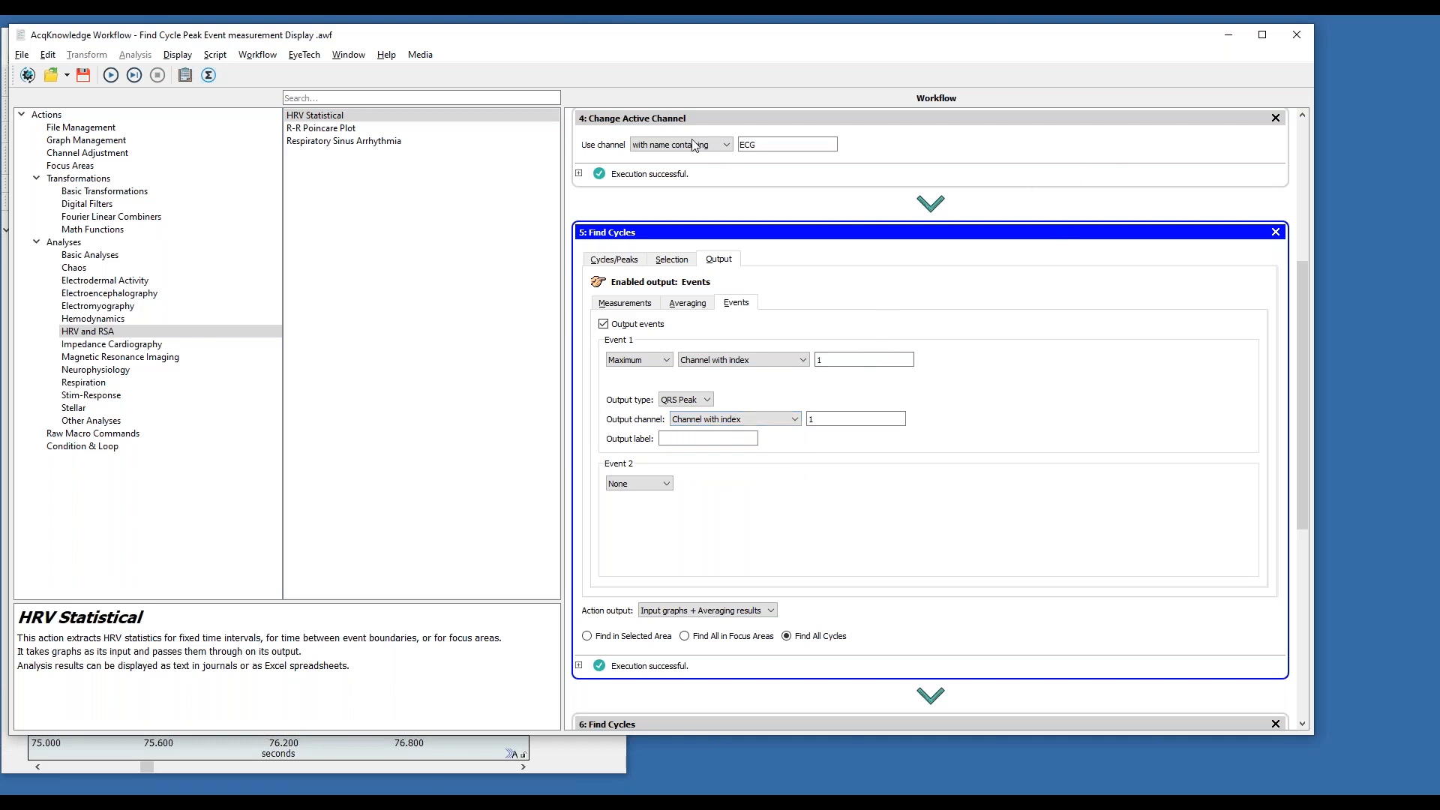
Examine the second Find Cycles action's start and end event settings and its measurement output options
left_click_drag(630, 41, 659, 42)
left_click_drag(1331, 287, 1323, 508)
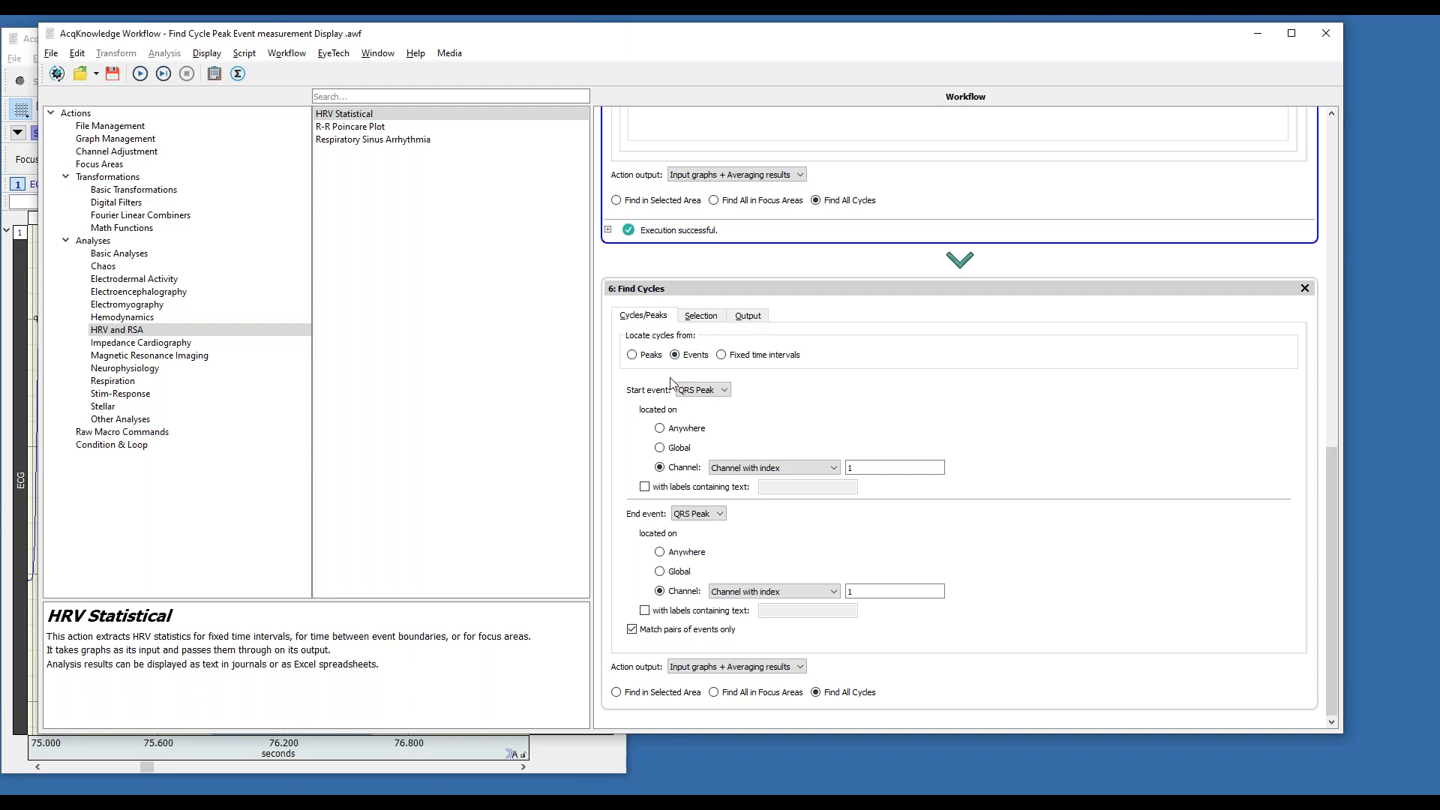
left_click(753, 321)
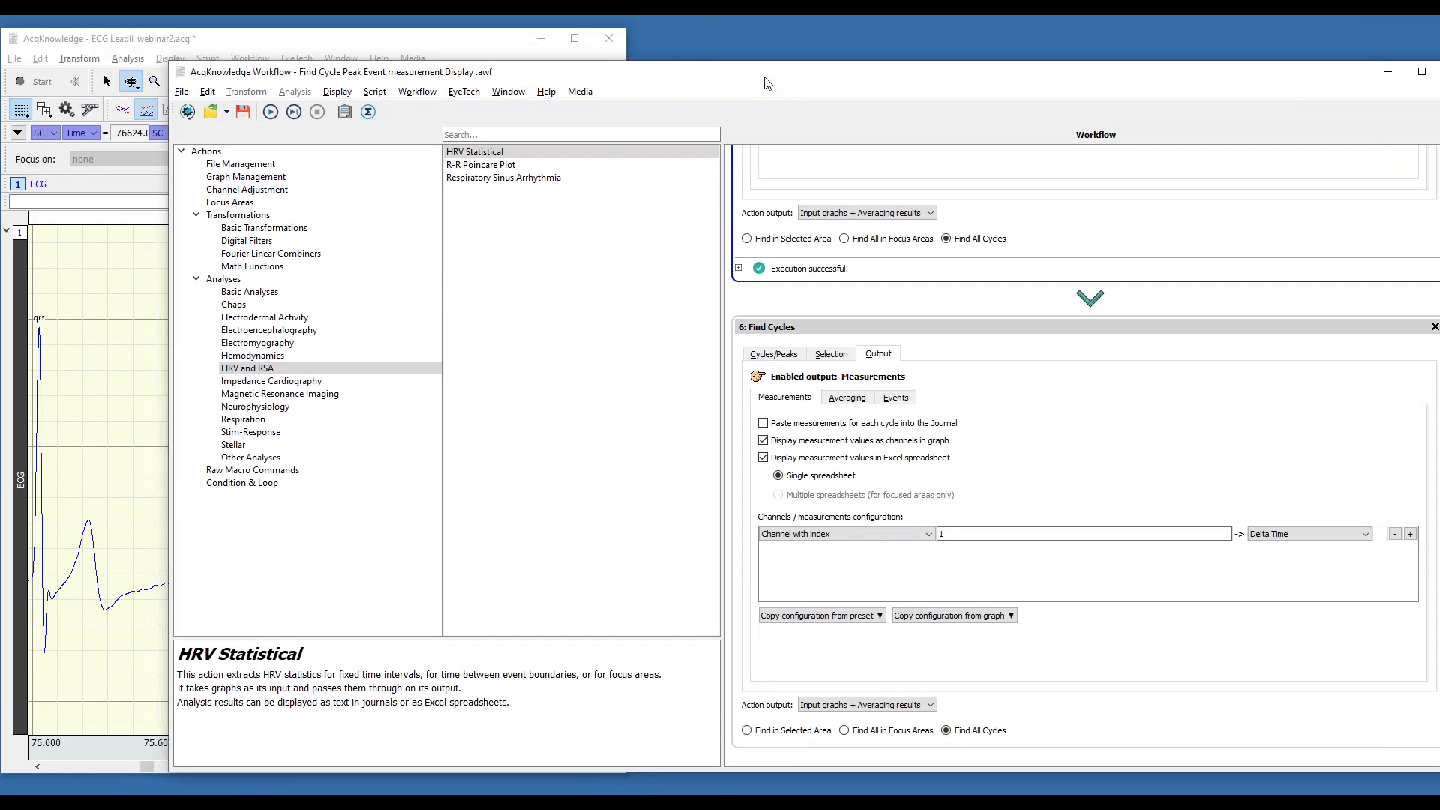
Close the ECG LeadII_webinar2.acq graph without saving the changes
left_click(330, 47)
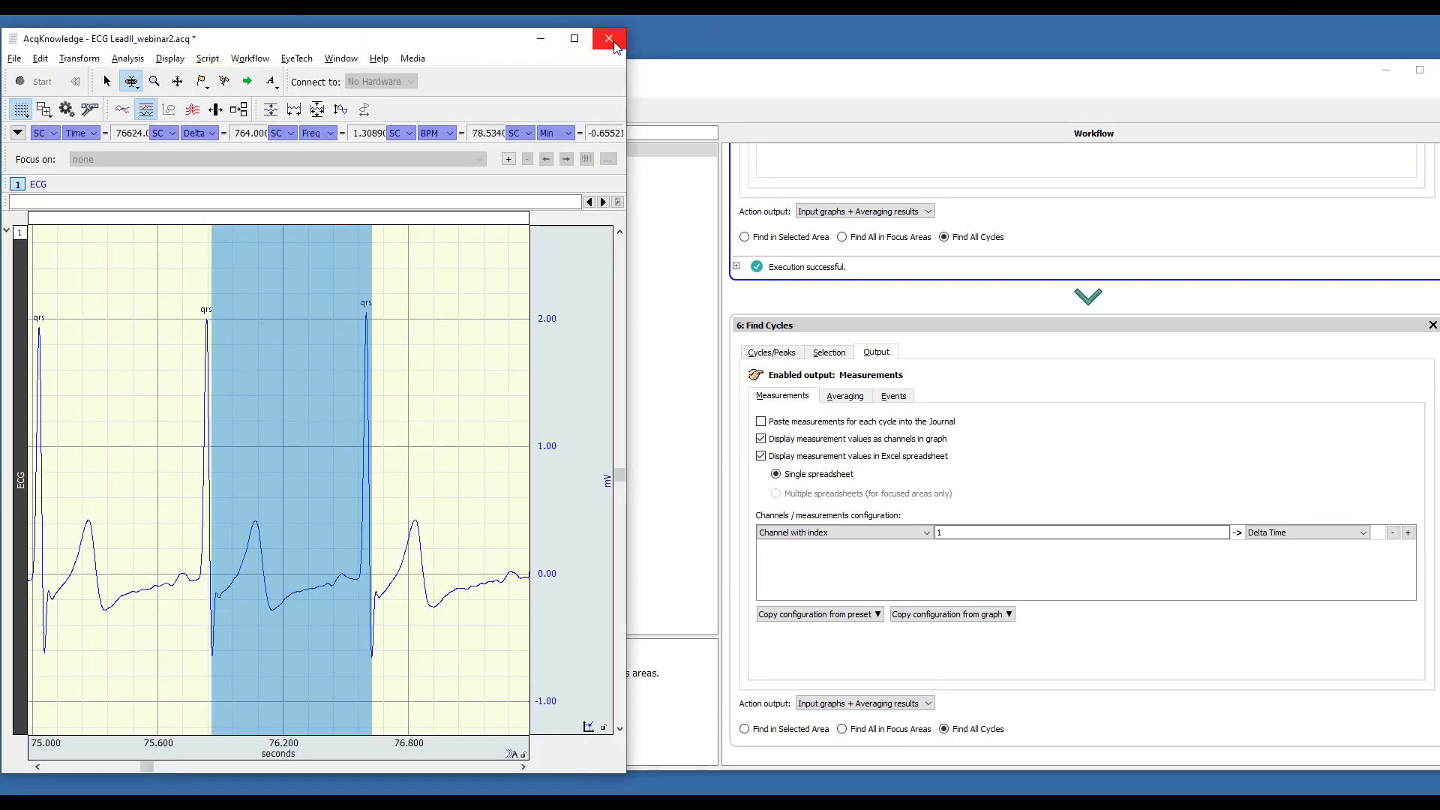
left_click(614, 43)
left_click(353, 425)
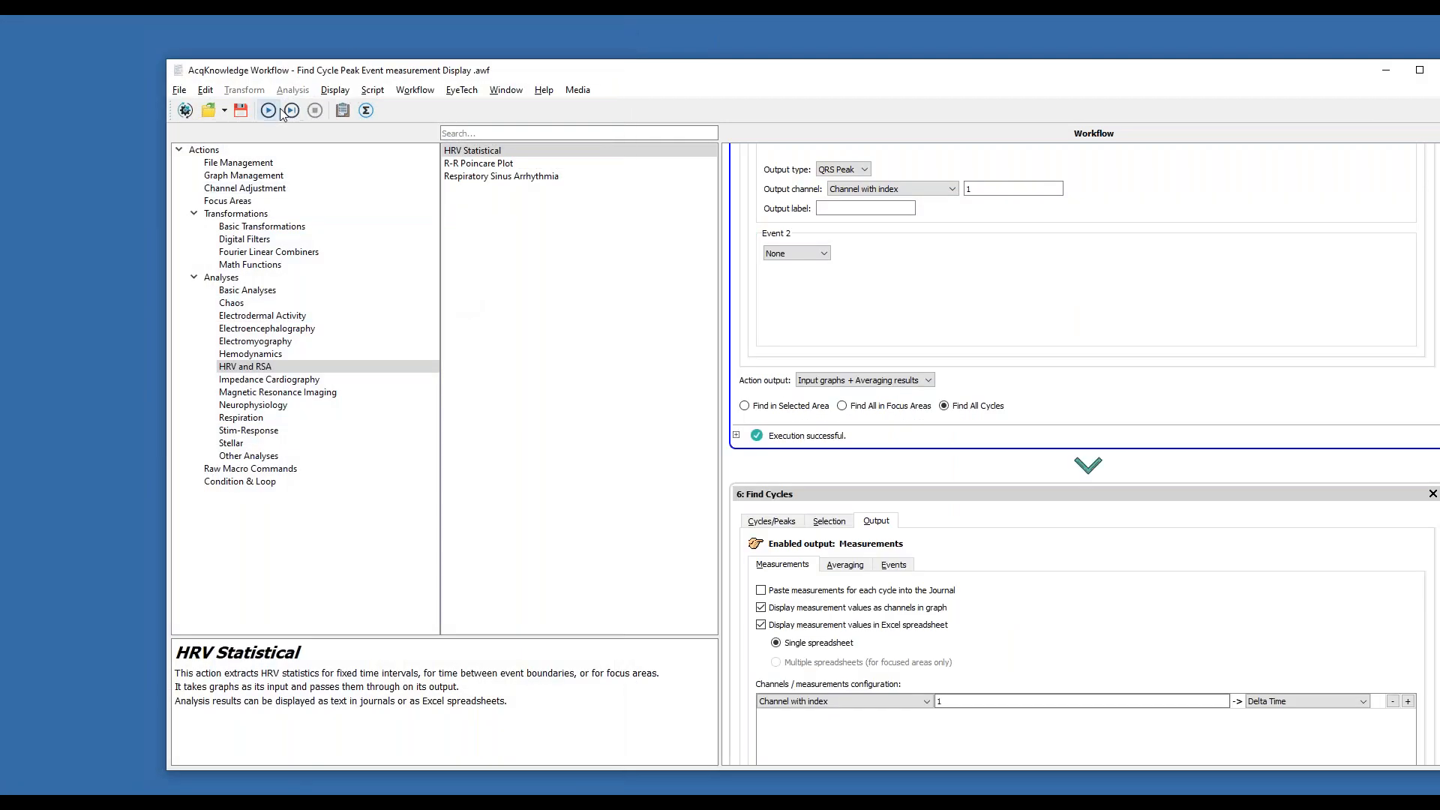
Run the full workflow on ECG LeadII_webinar2.acq from the desktop's OneDrive_2023-08-21/Webinar Workflows folder
left_click(269, 111)
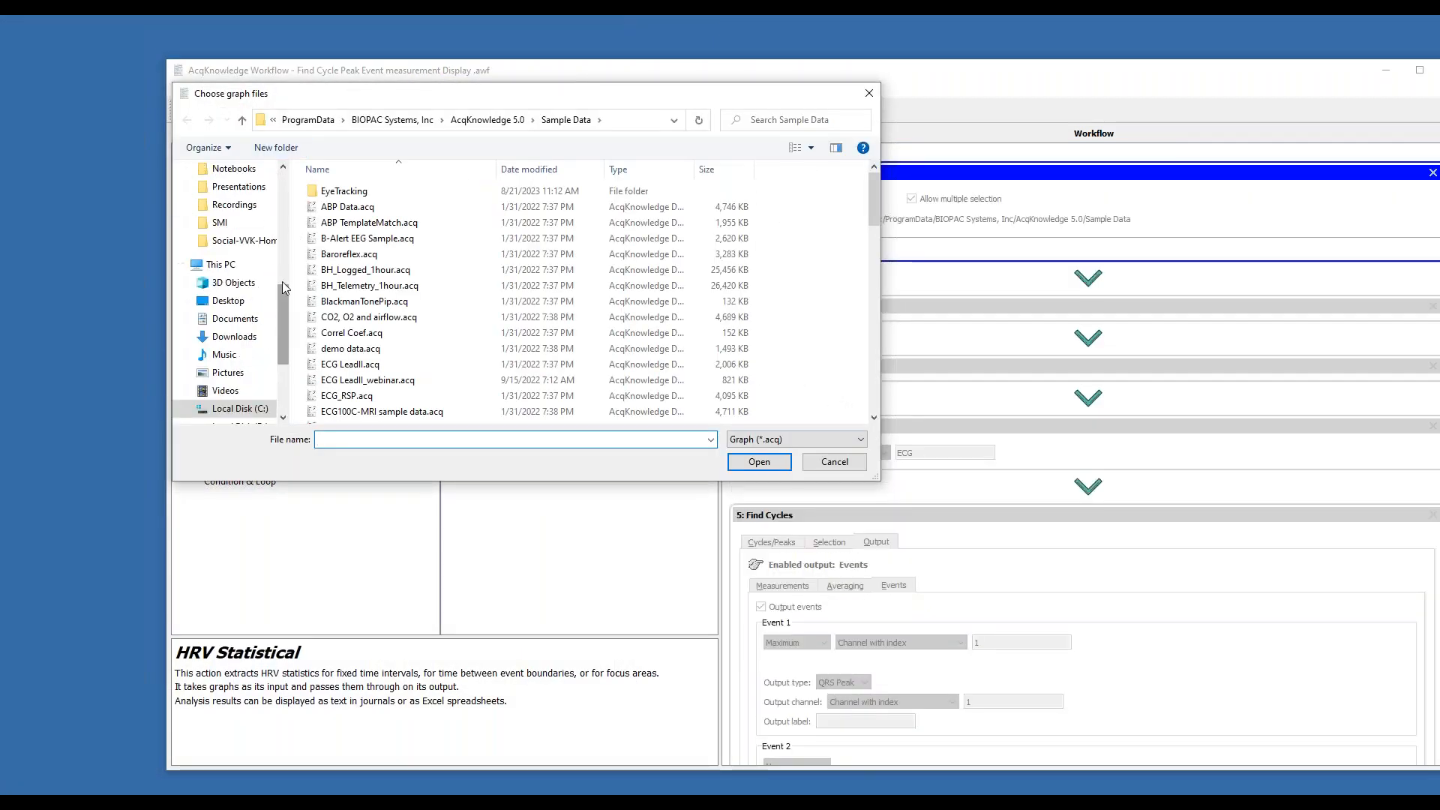
scroll(282, 282, "up", 5)
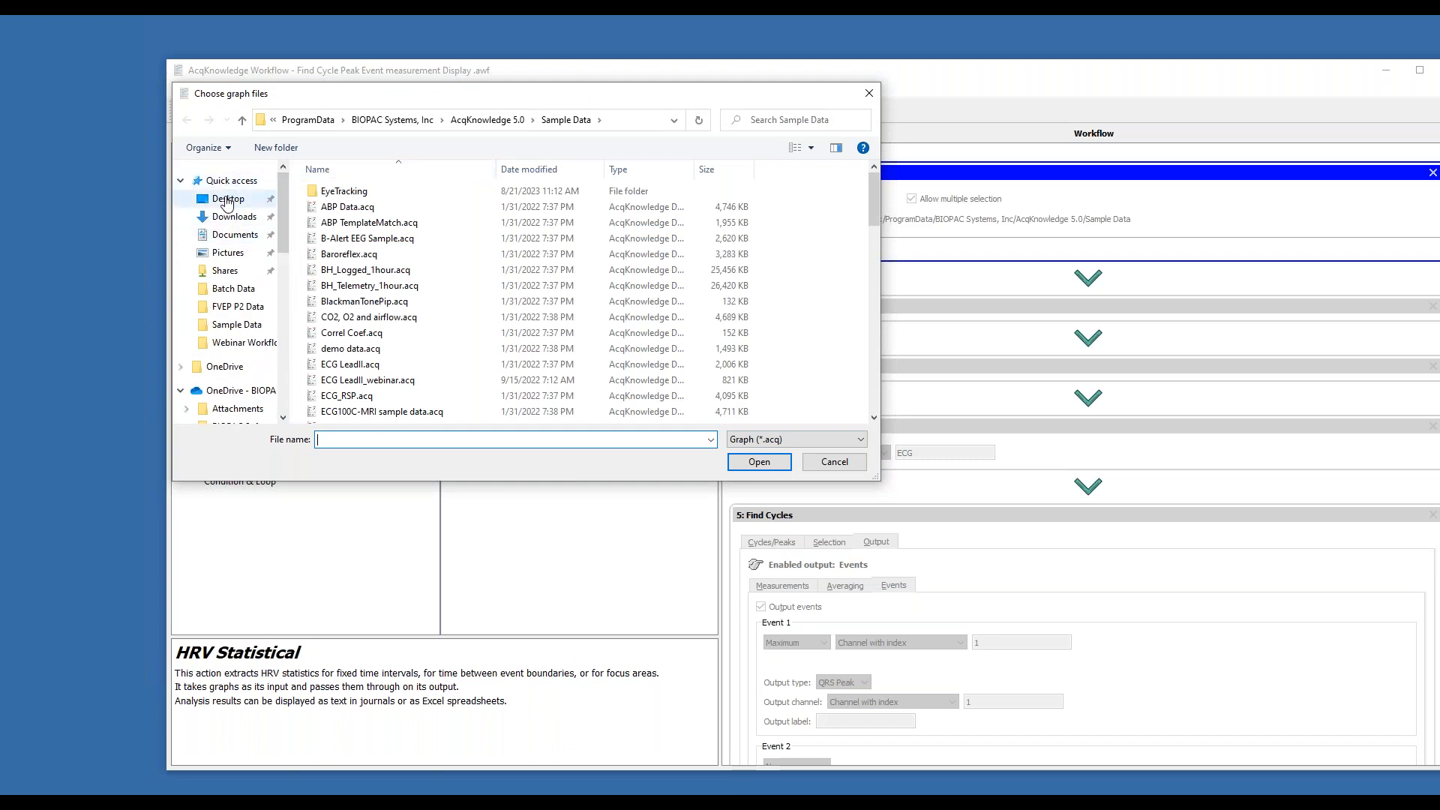
left_click(229, 198)
double_click(367, 287)
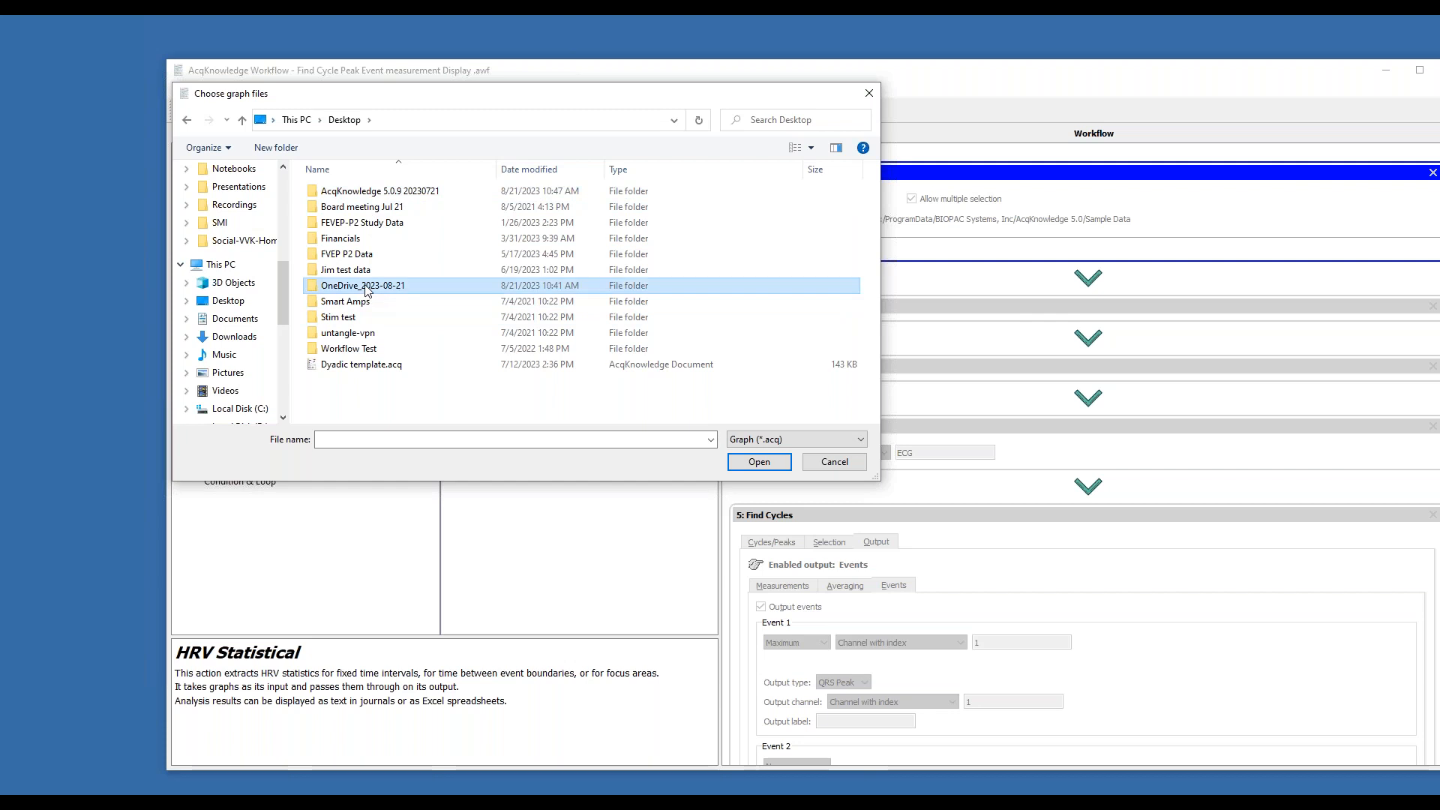
double_click(353, 195)
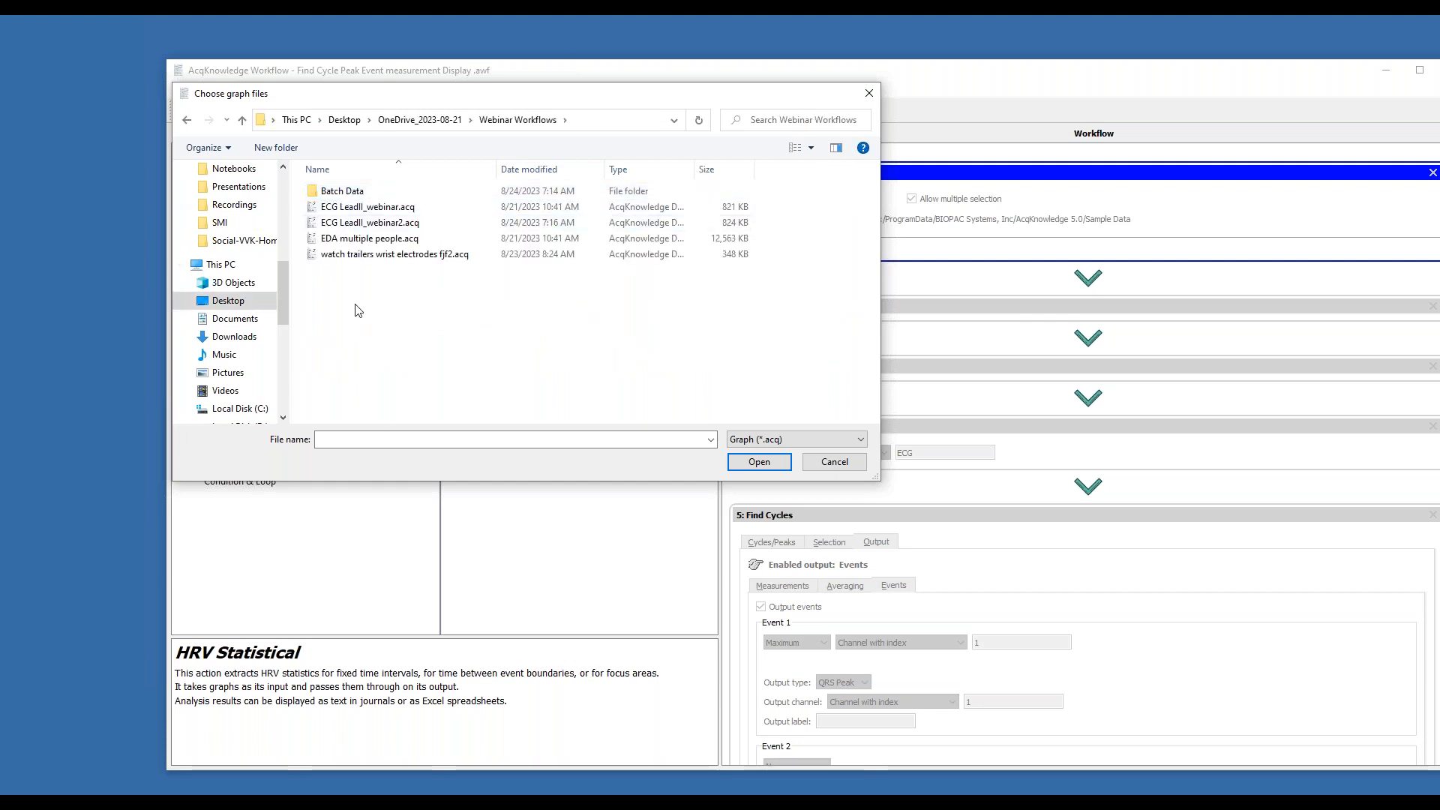
double_click(358, 222)
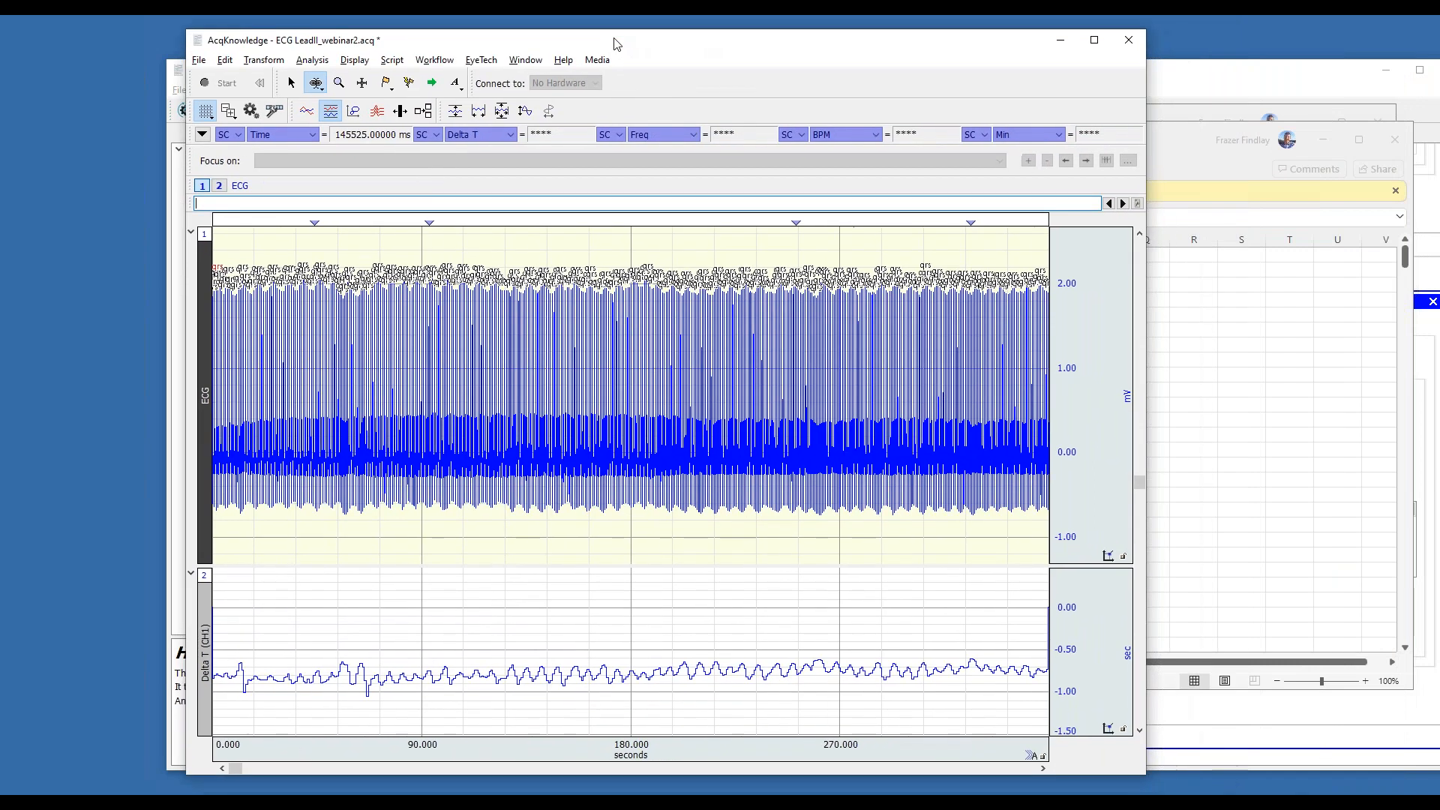
Inspect the QRS events and the Delta T channel up close around 30 to 45 seconds, and restore the full time range
left_click_drag(613, 44, 602, 32)
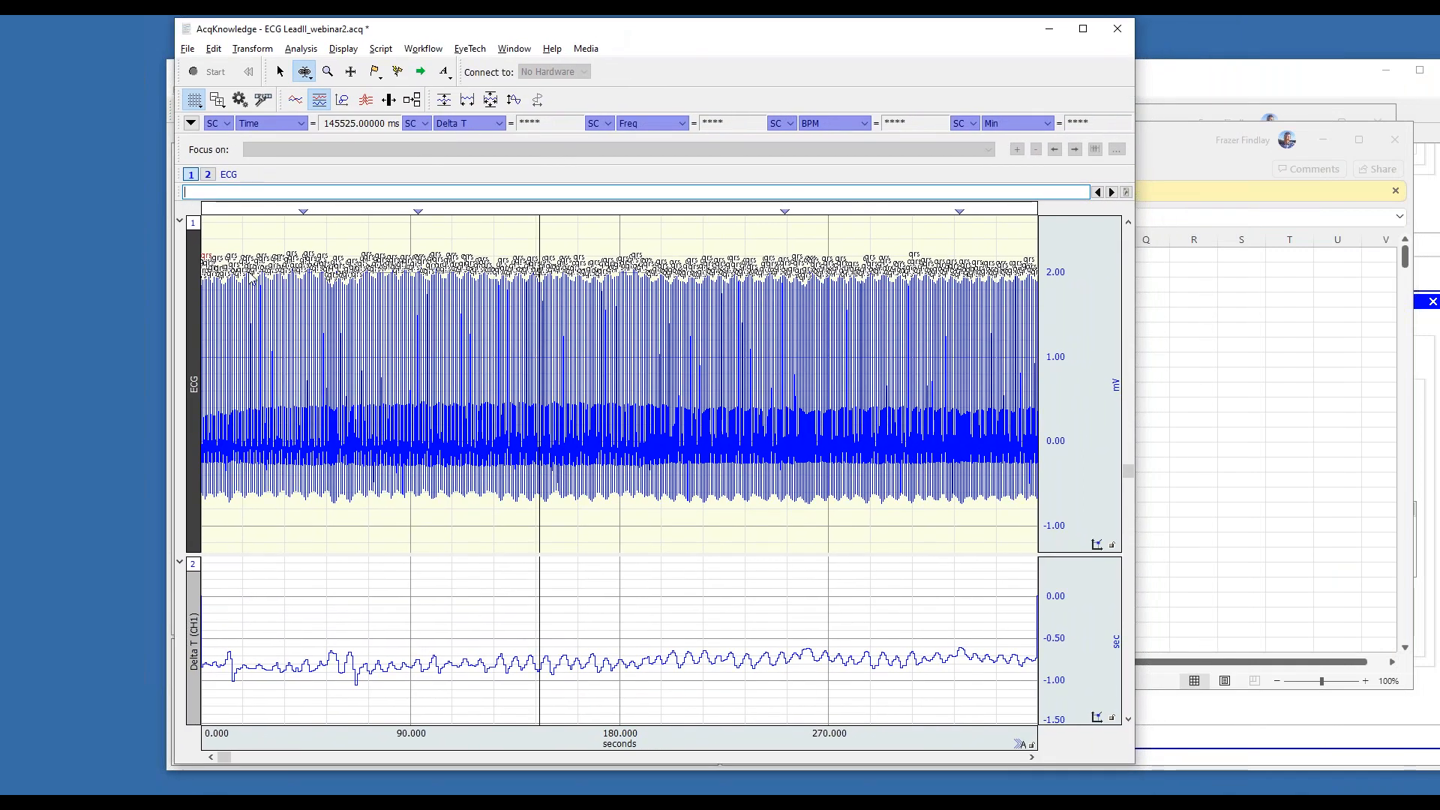
left_click(539, 278)
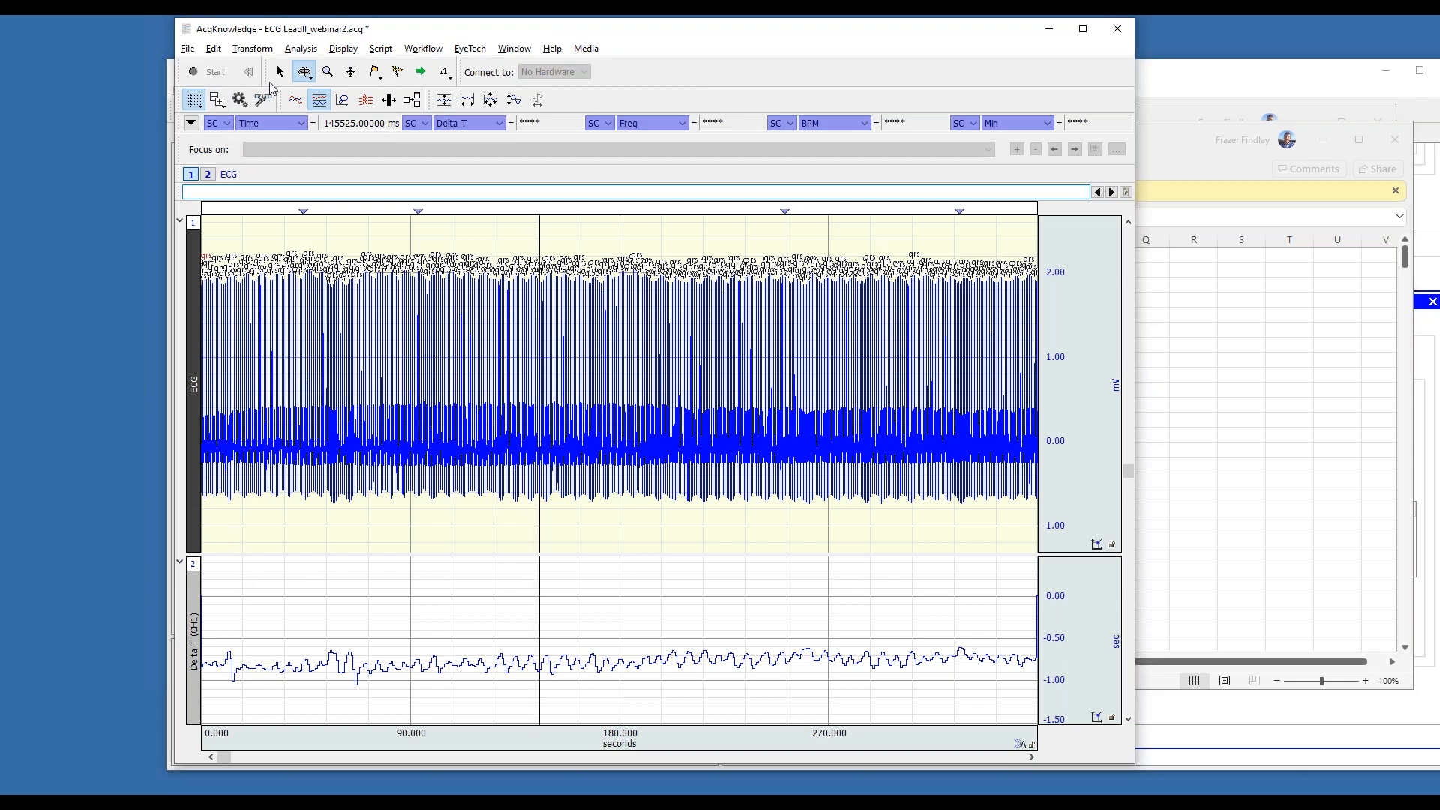
left_click(327, 73)
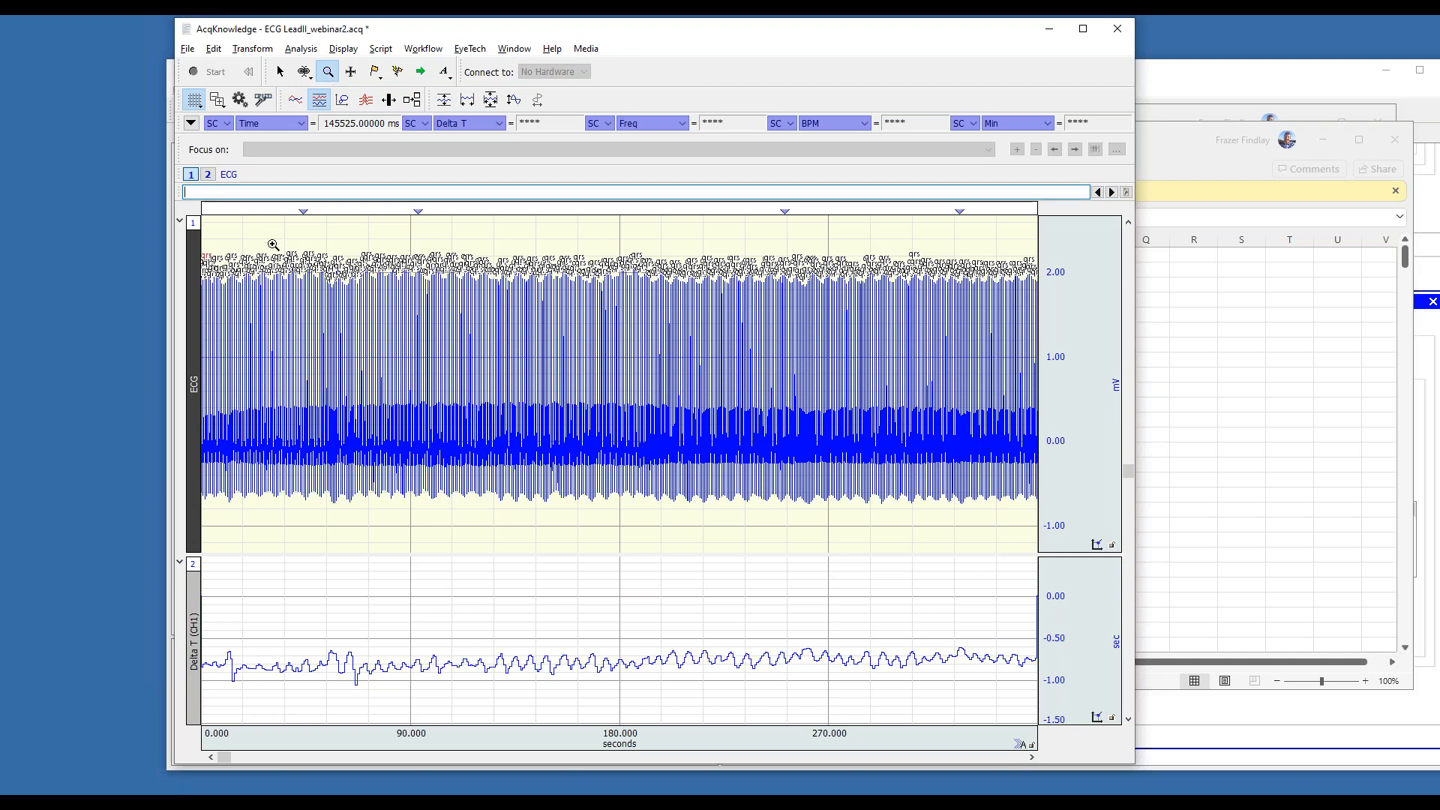
left_click_drag(269, 238, 306, 522)
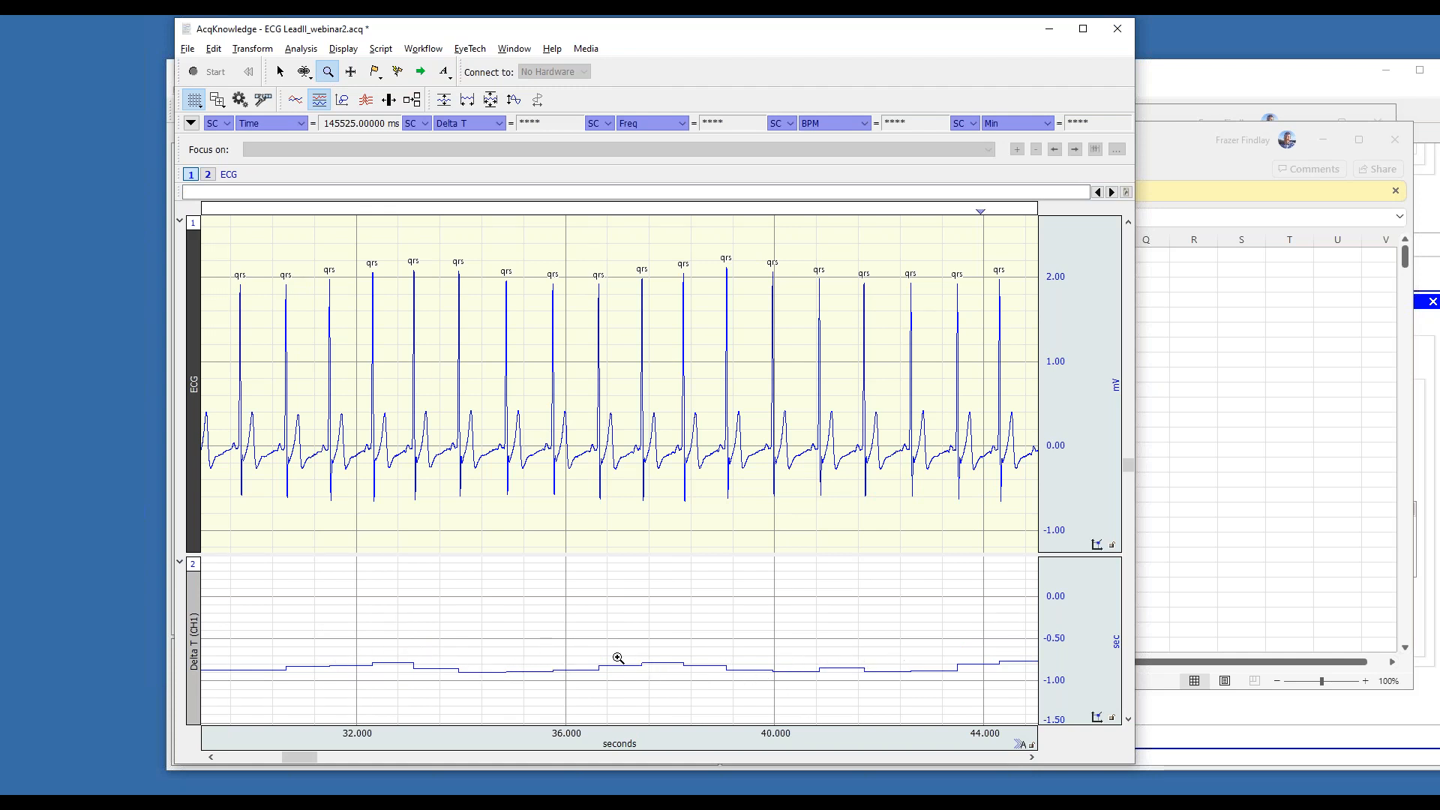
left_click(468, 103)
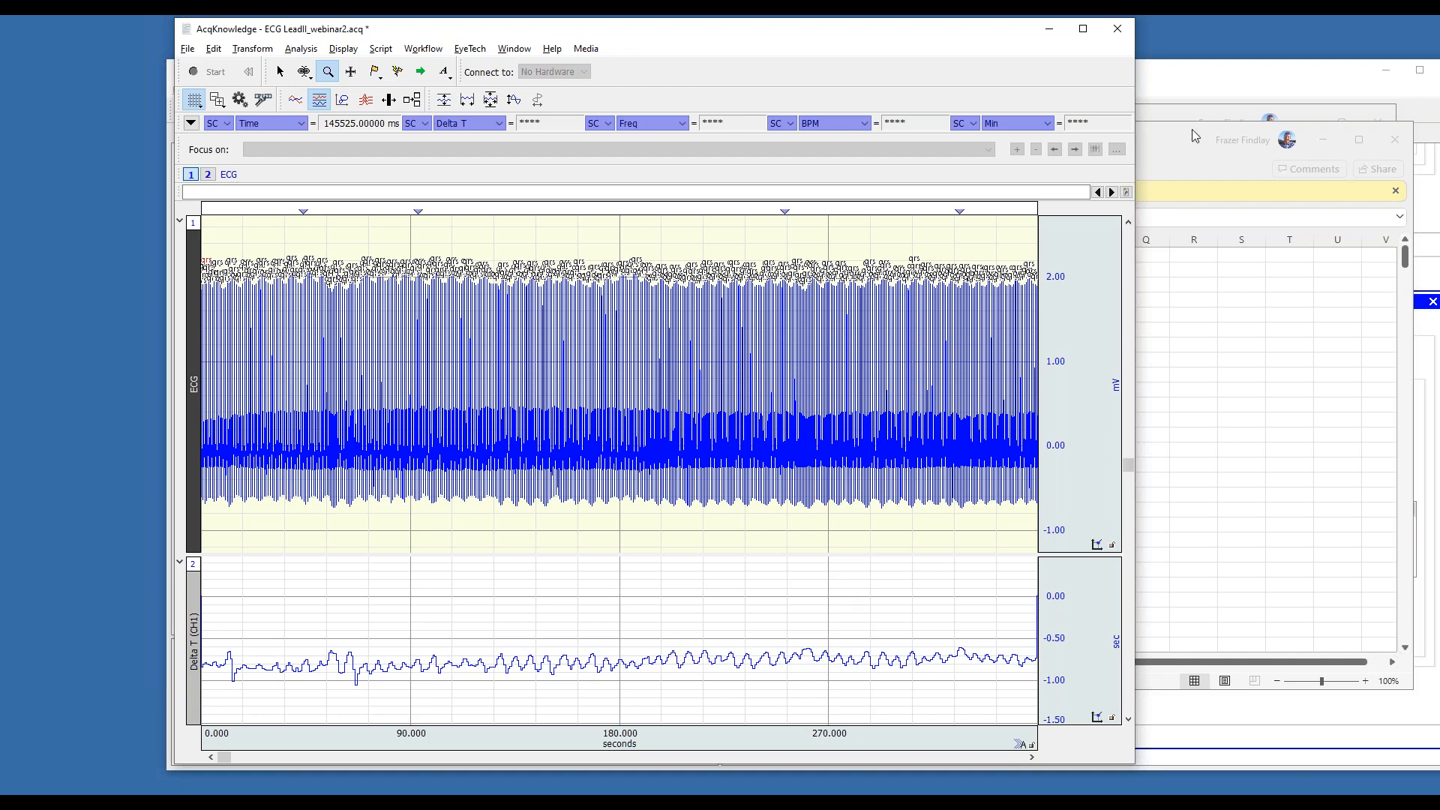
View the Delta T measurements in the ECG LeadII_webinar2_14.xls spreadsheet, then close it and the ECG LeadII_webinar2_13.xls HRV statistics spreadsheet
left_click(1168, 136)
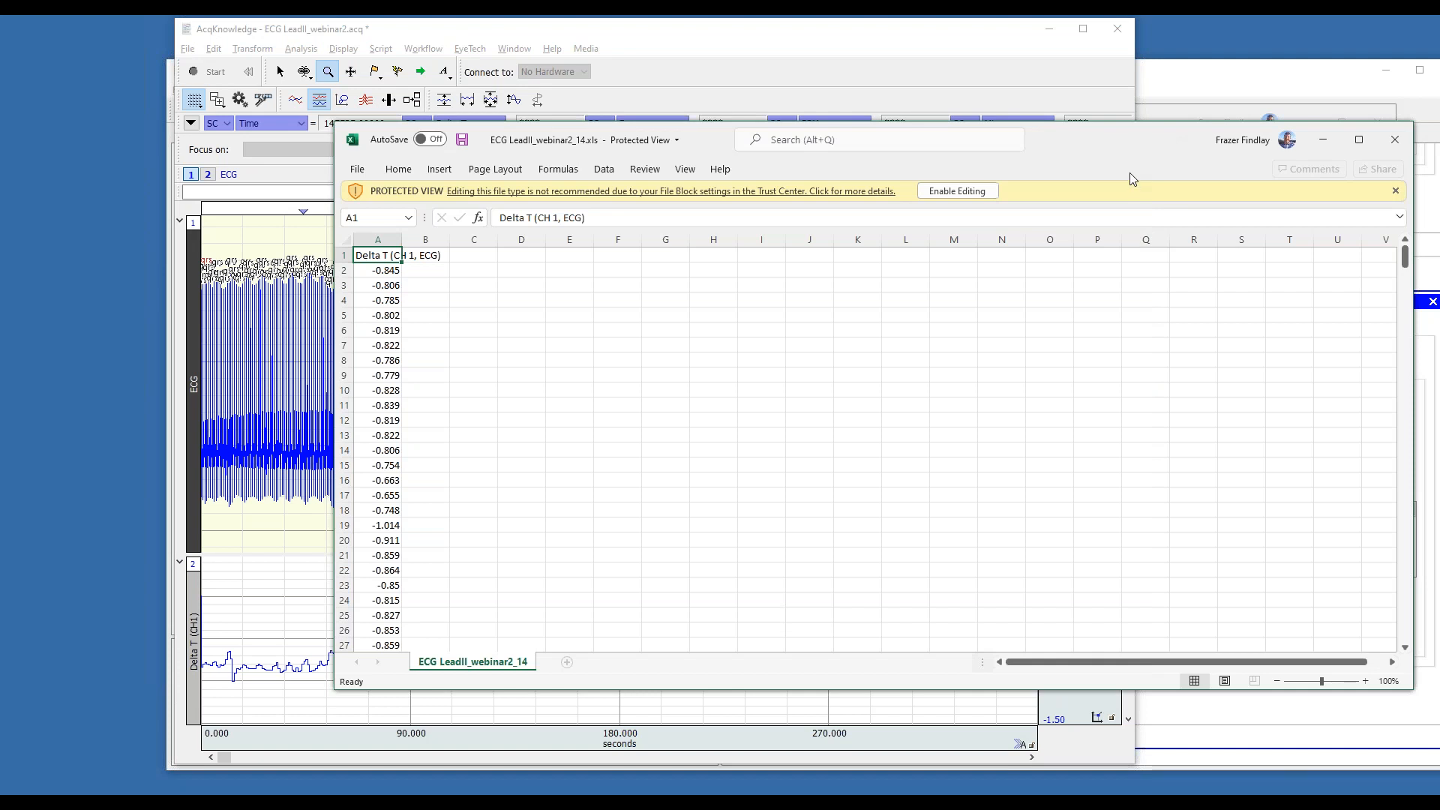
left_click(1395, 139)
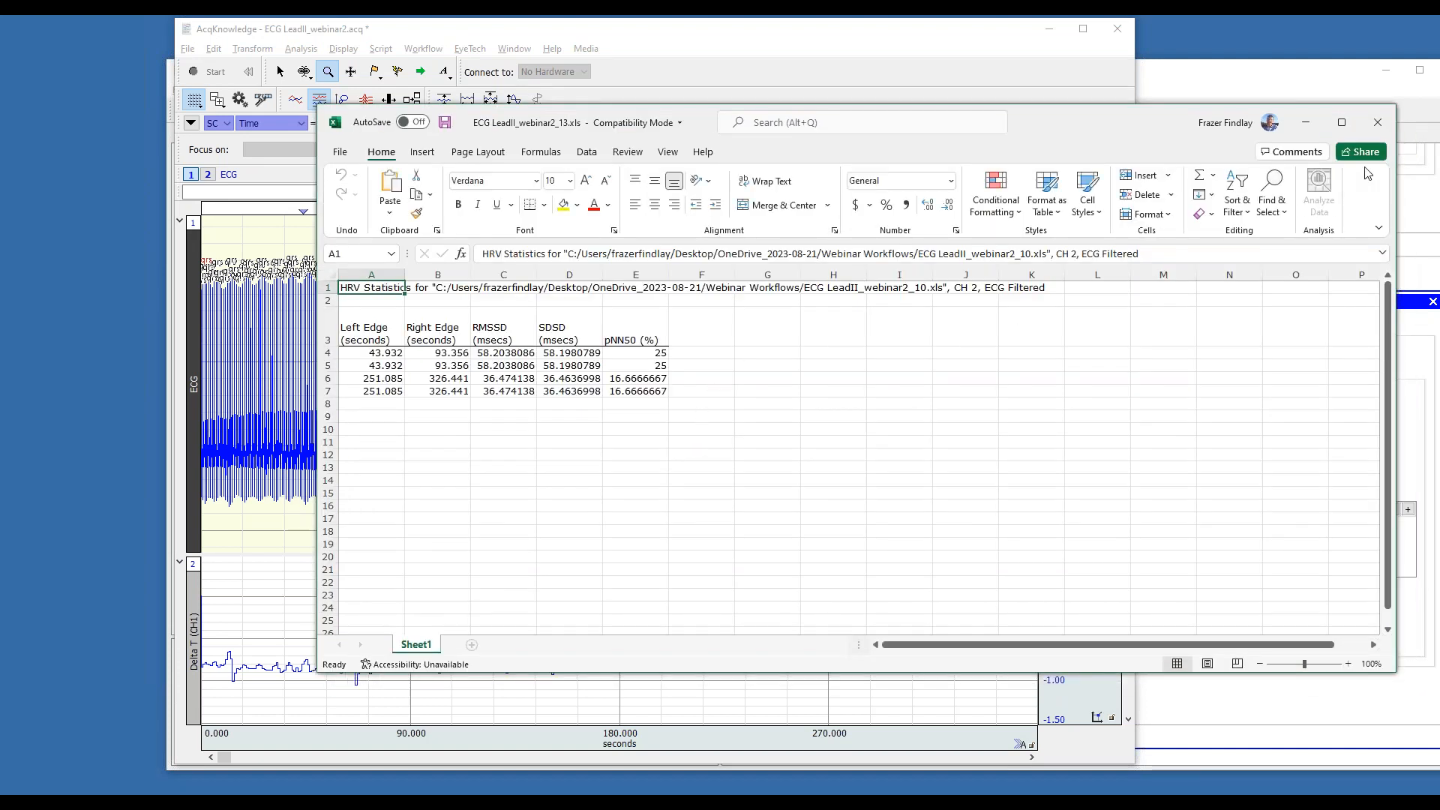
left_click(1379, 126)
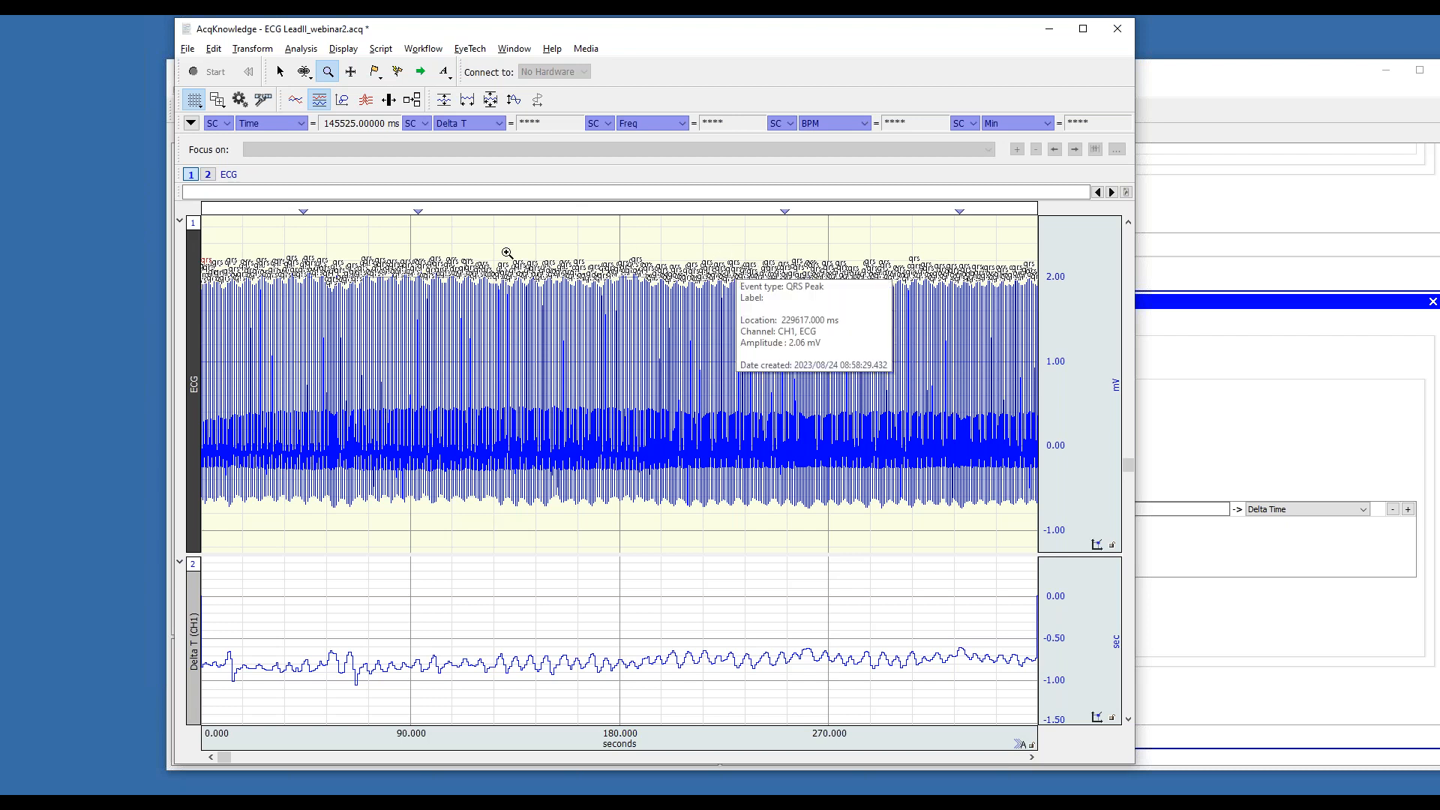
Close the ECG LeadII_webinar2.acq graph without saving the changes
mouse_move(459, 259)
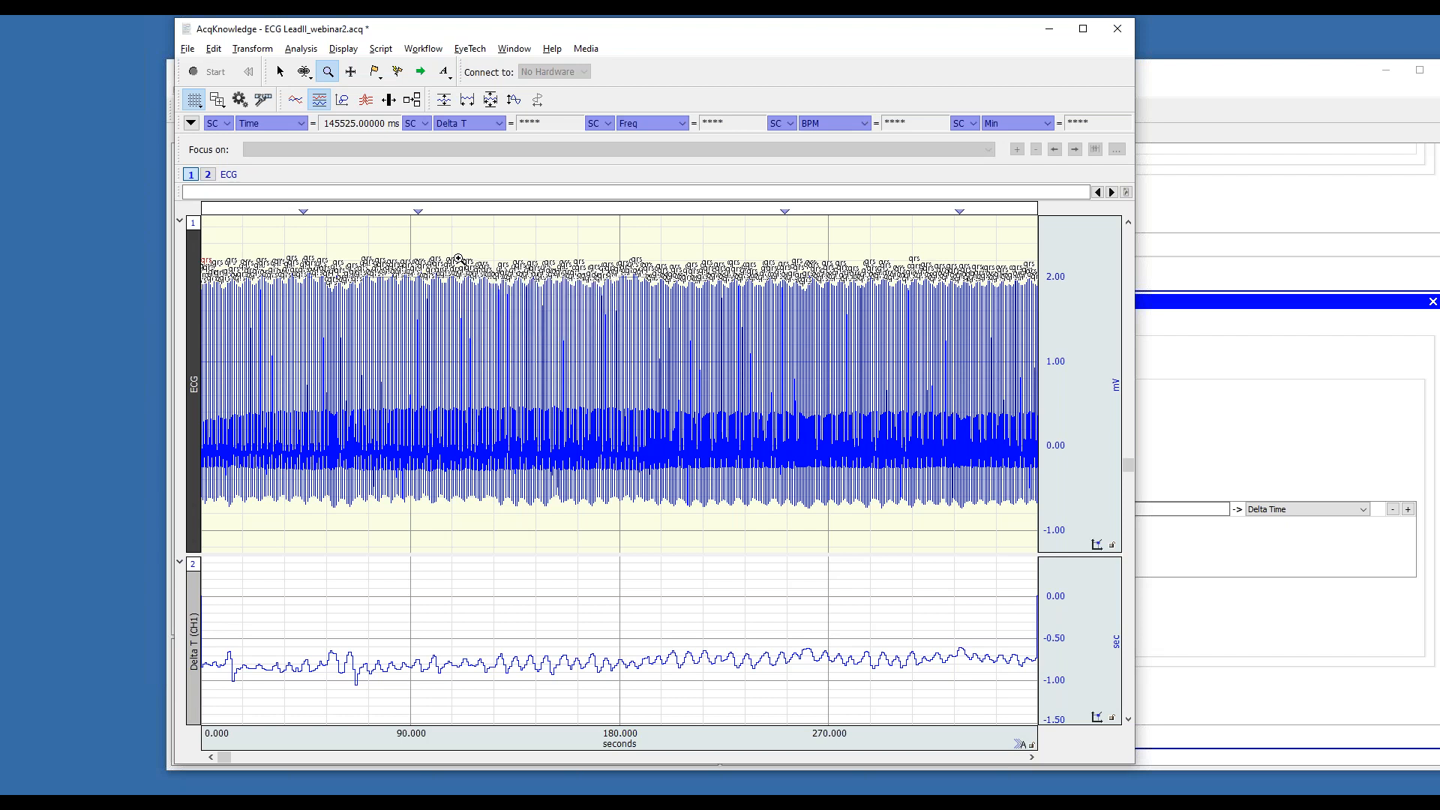
left_click(1118, 28)
left_click(688, 415)
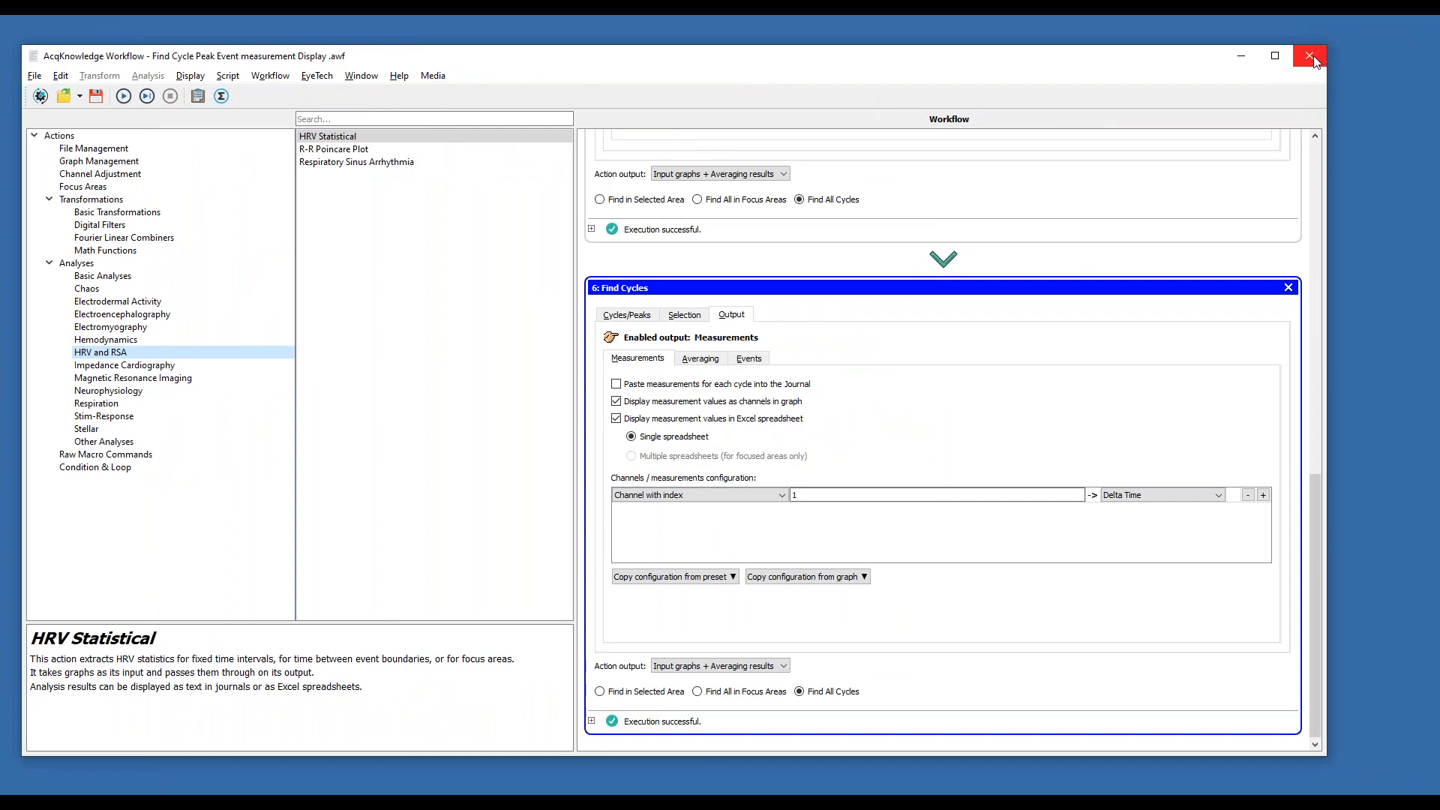
Start a new workflow, load Multiple subject average after stim.awf, and view the available File Management and Graph Management actions
left_click(41, 97)
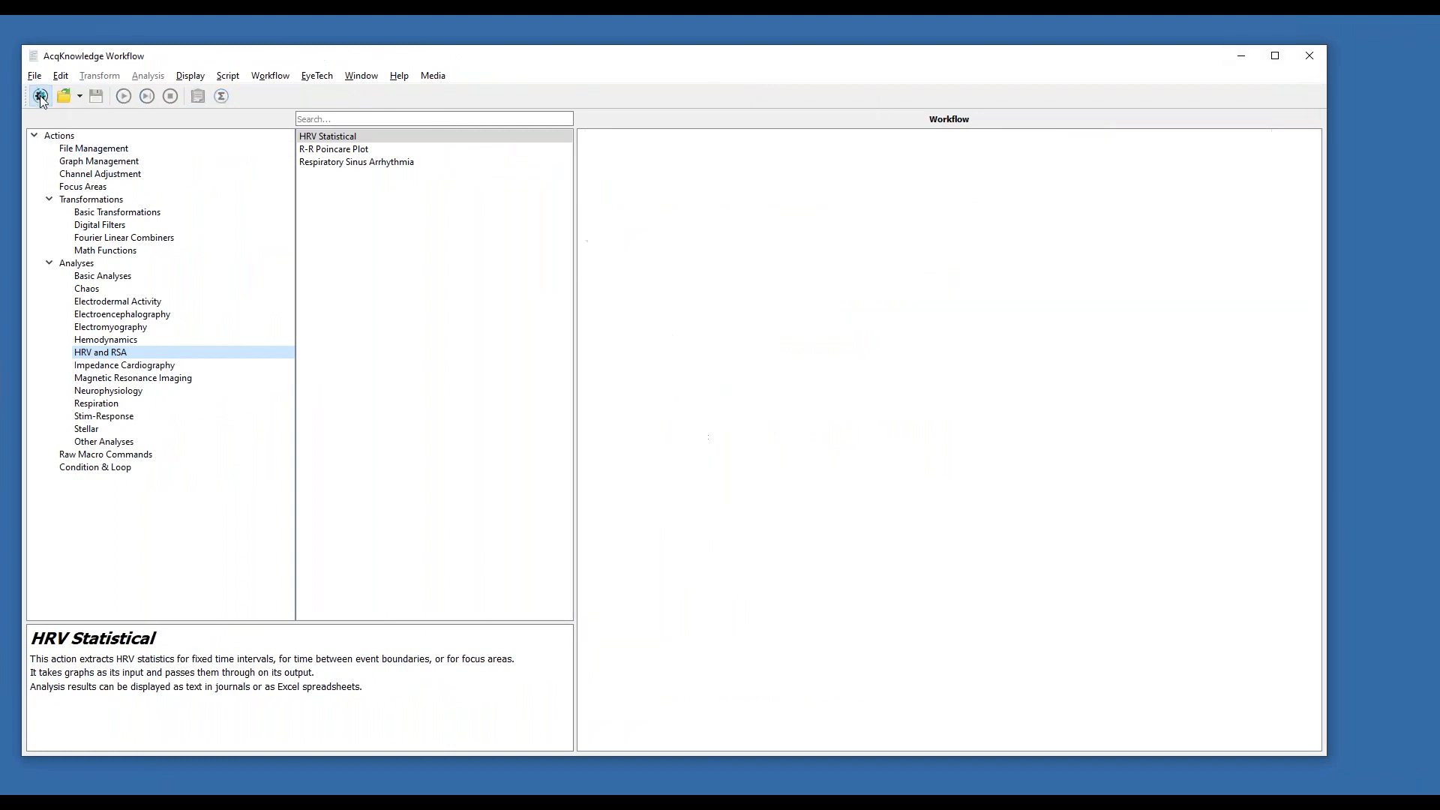
left_click(64, 96)
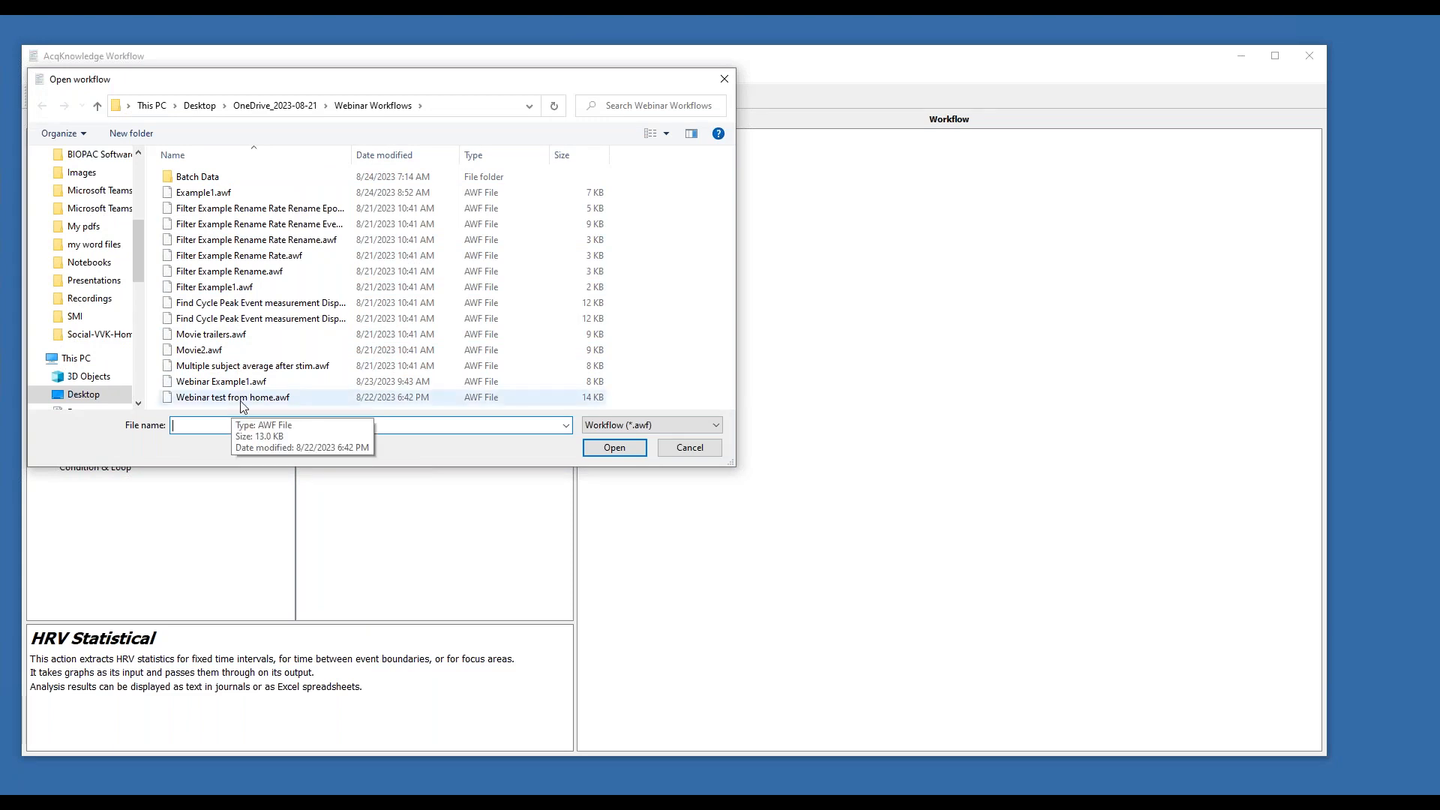
double_click(275, 367)
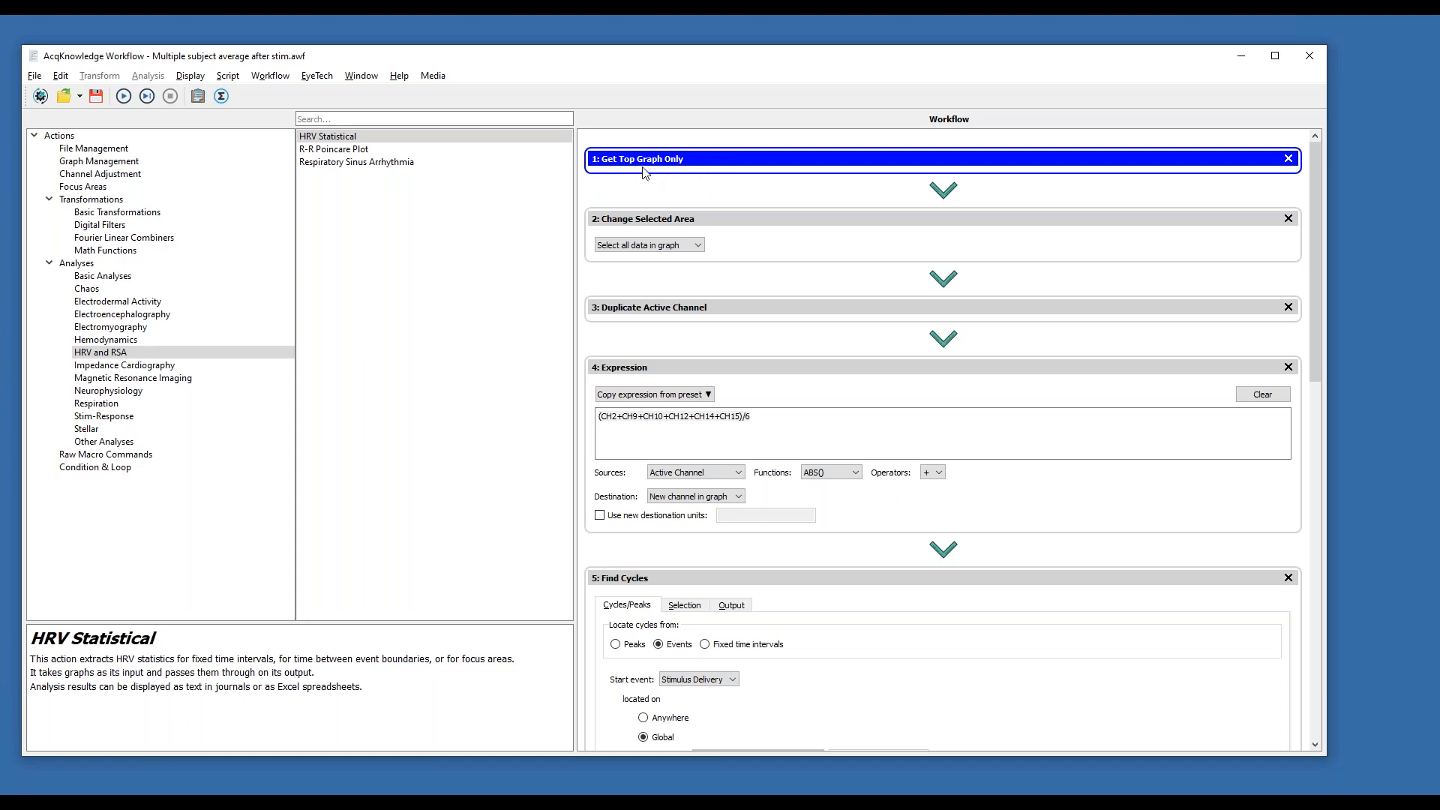
left_click(74, 152)
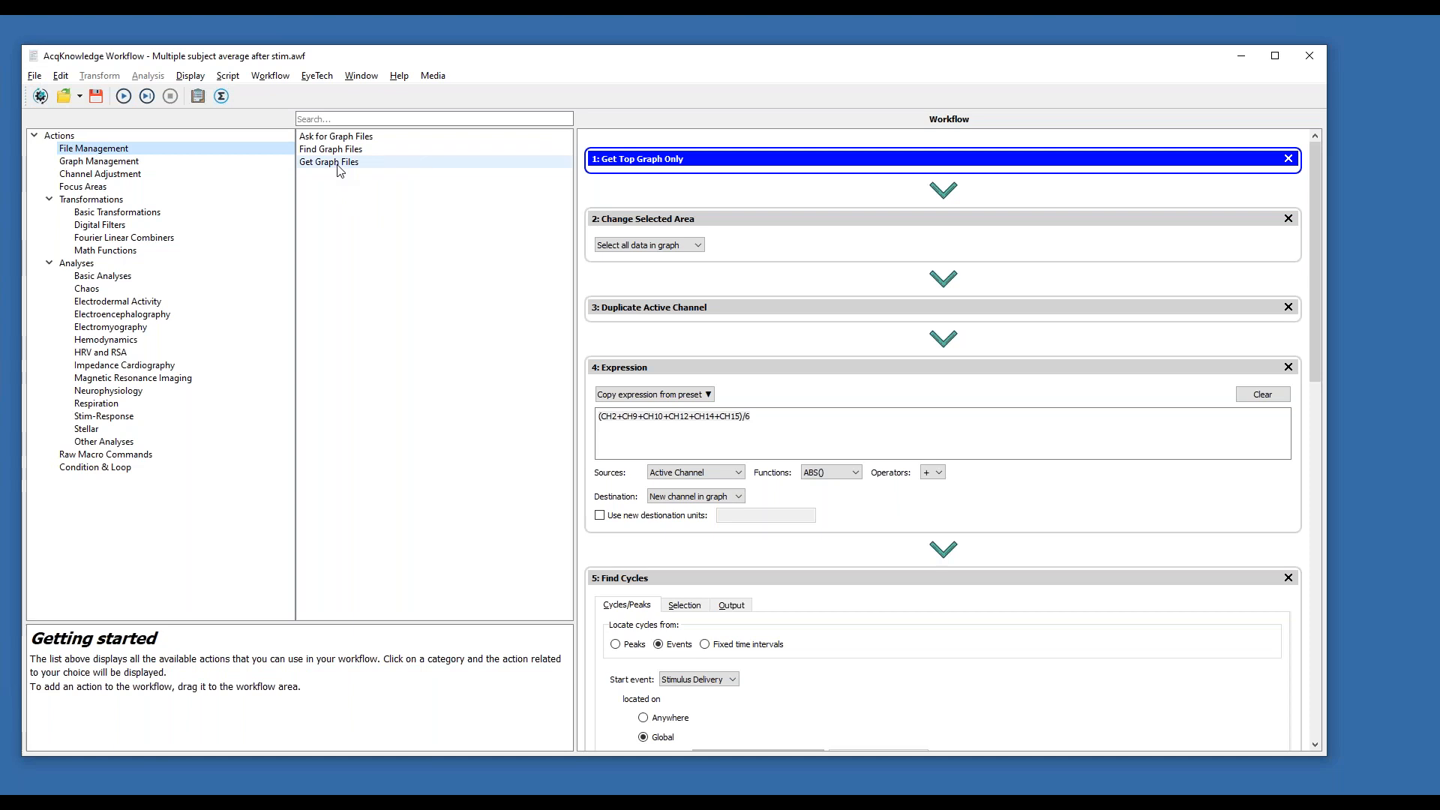
left_click(207, 167)
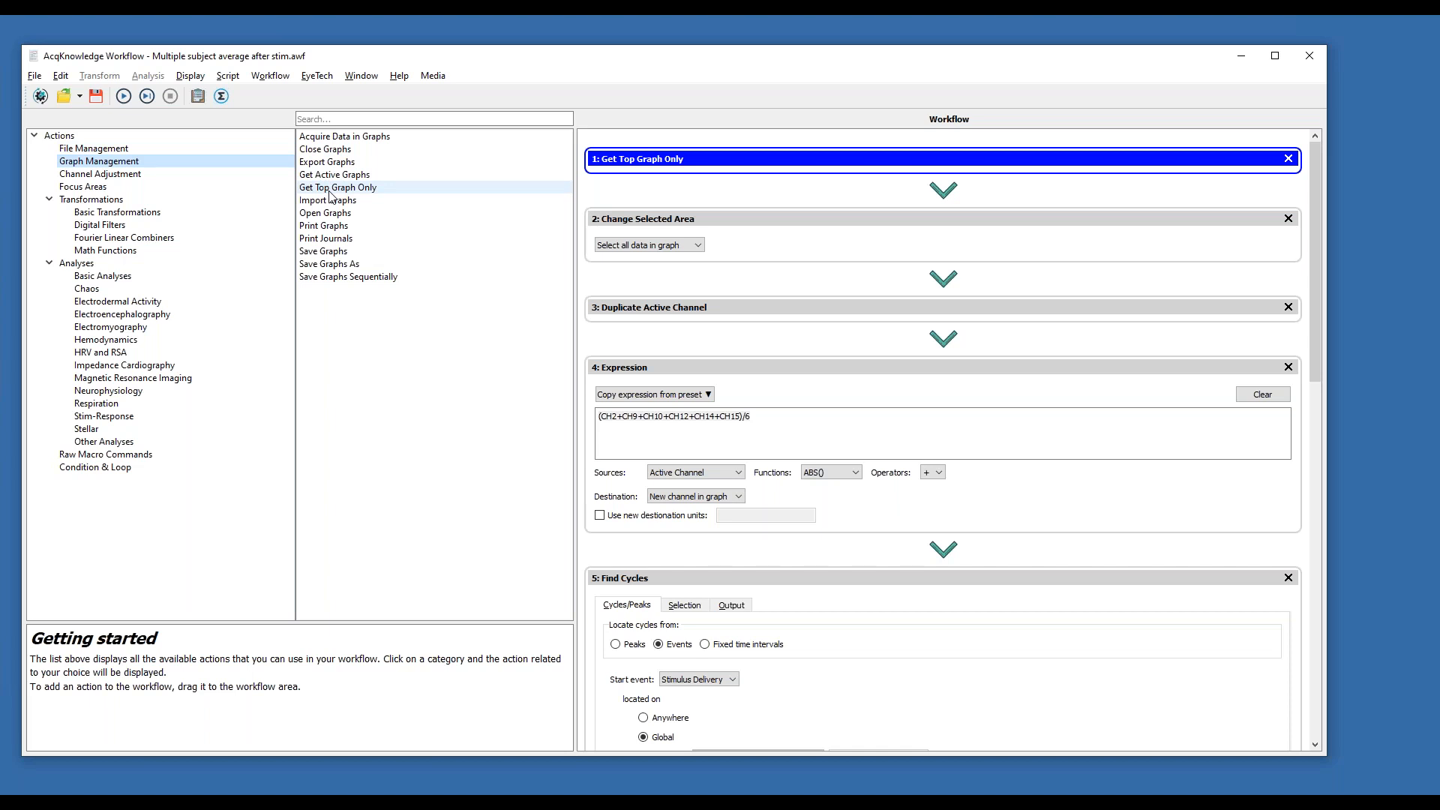
Open the EDA multiple people.acq graph from the Webinar Workflows folder and narrow its window to uncover the workflow
left_click(34, 77)
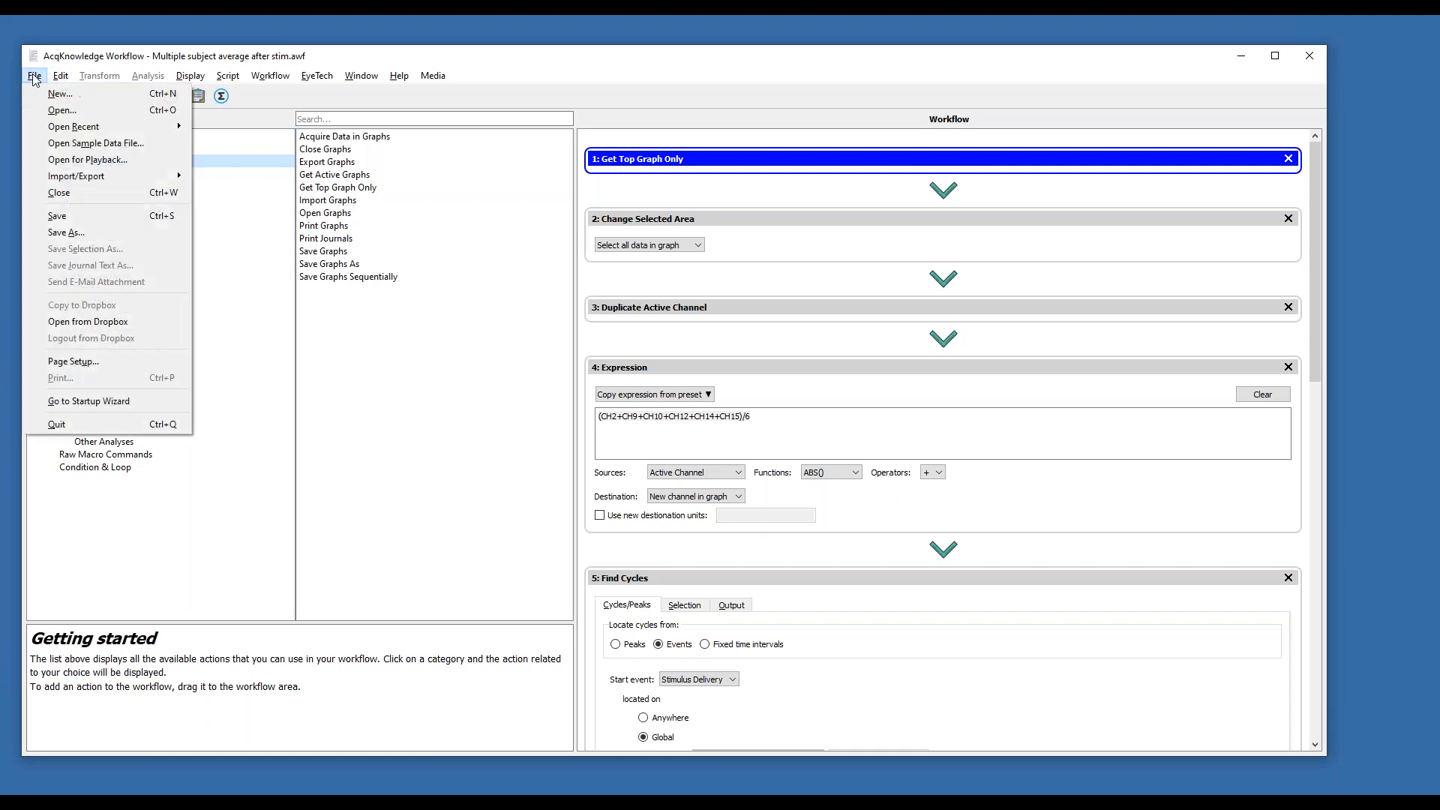
left_click(58, 112)
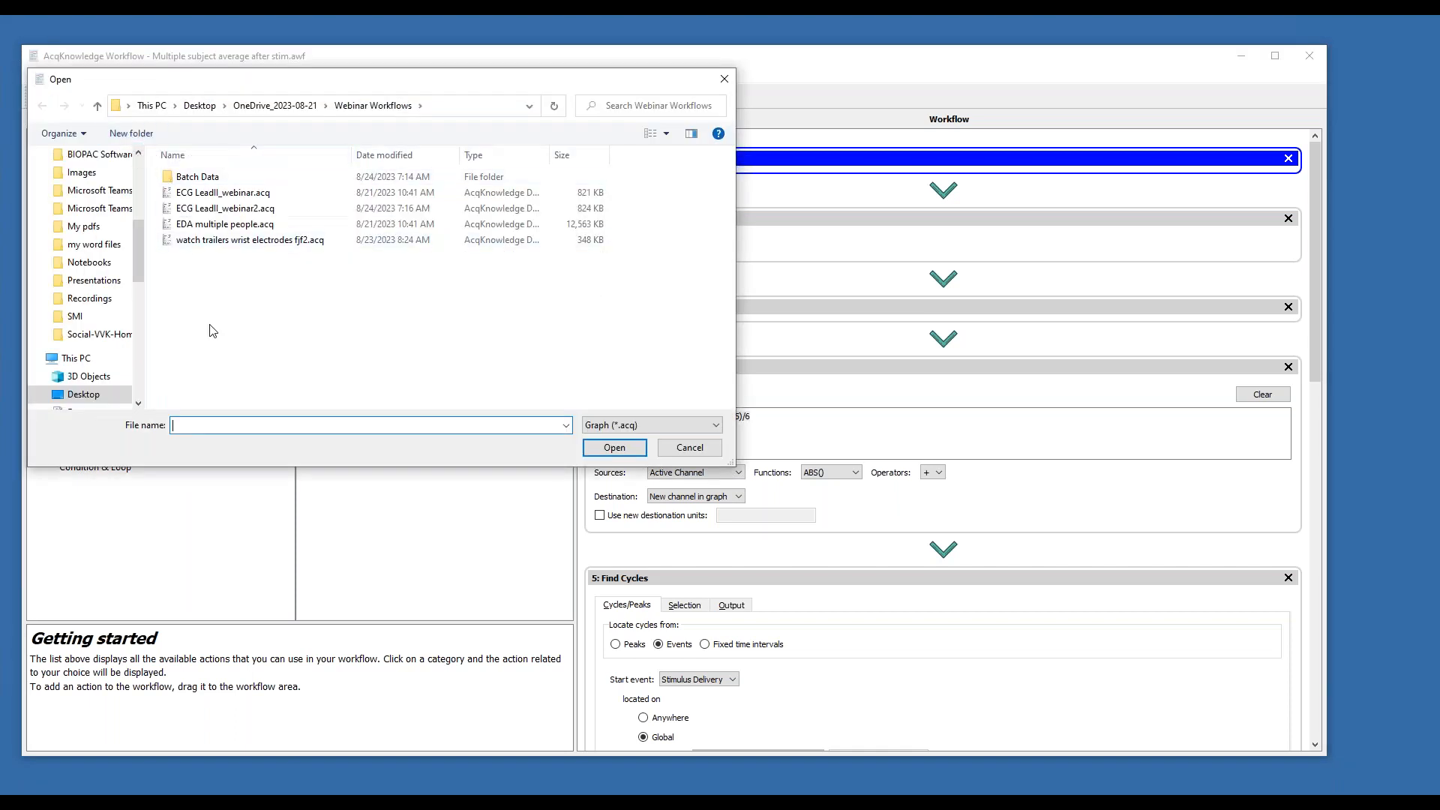
double_click(226, 225)
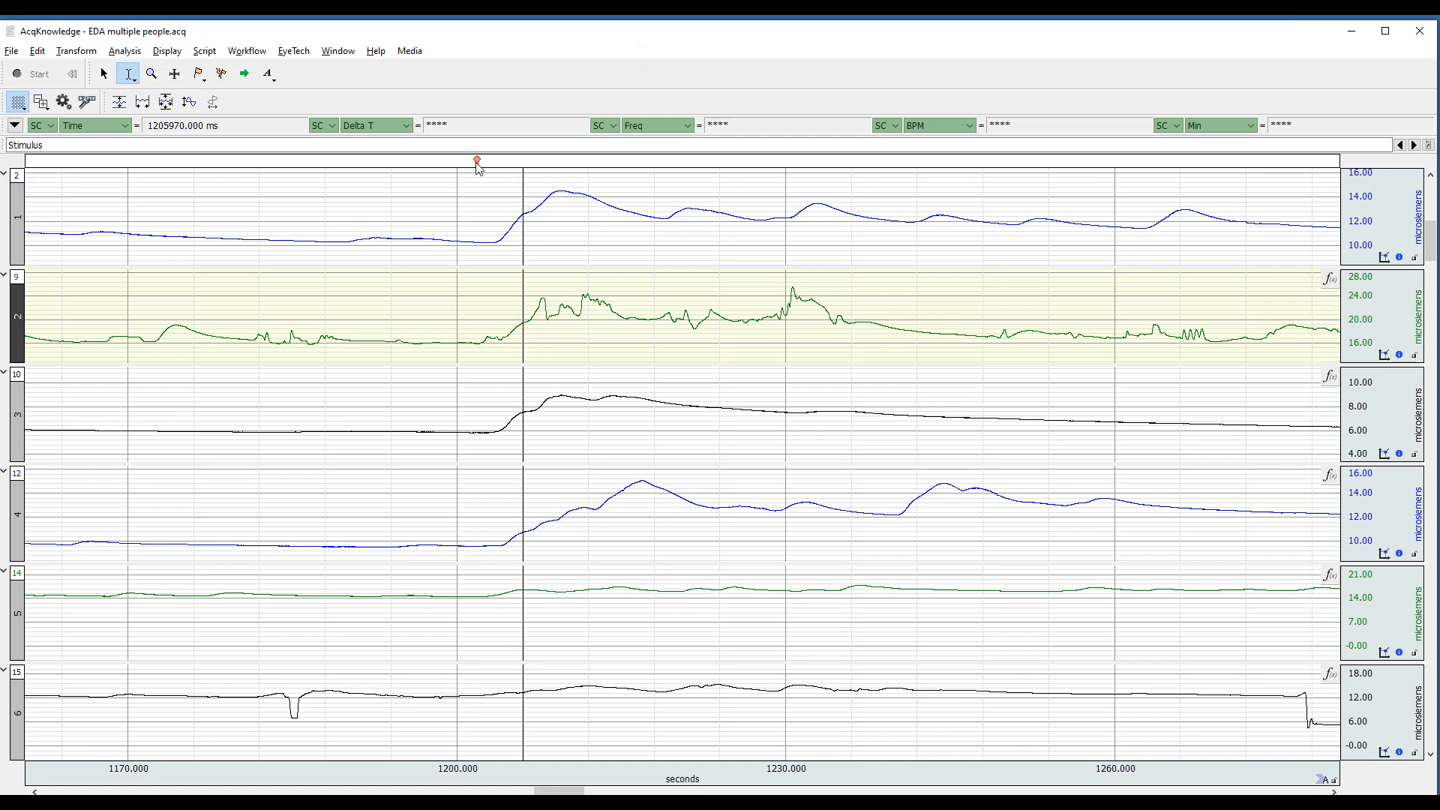
mouse_move(477, 163)
left_click(1385, 31)
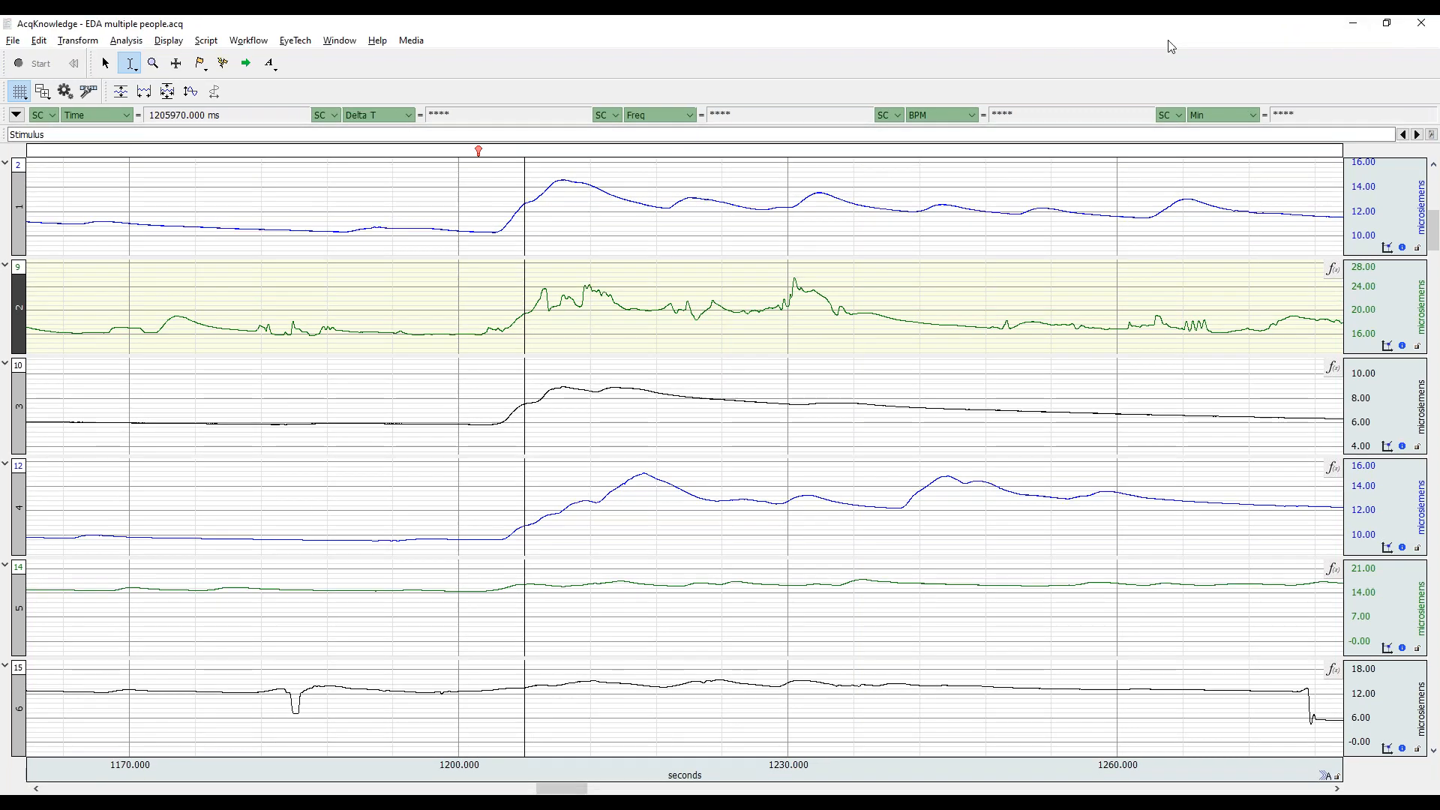
left_click(1387, 23)
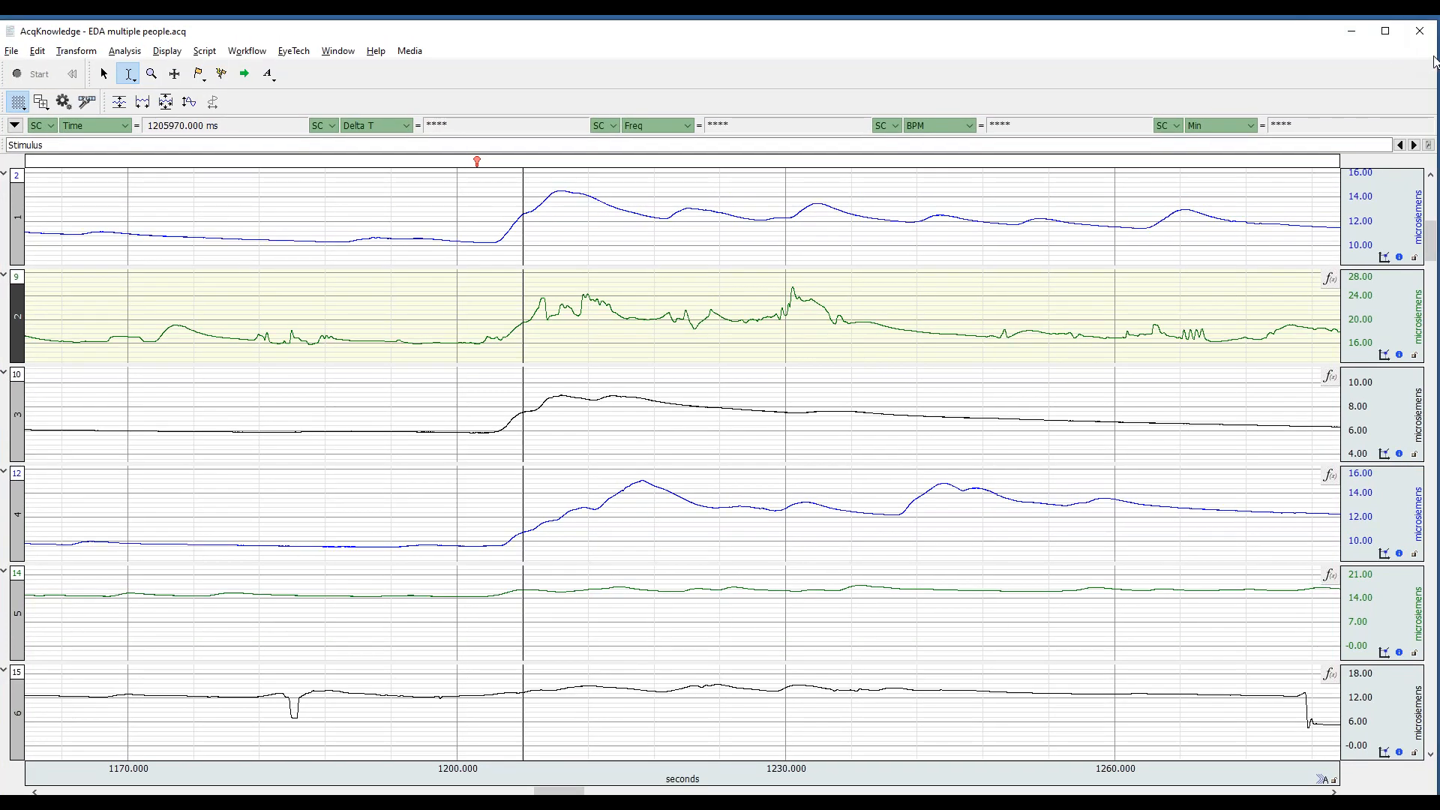
left_click_drag(1433, 56, 425, 86)
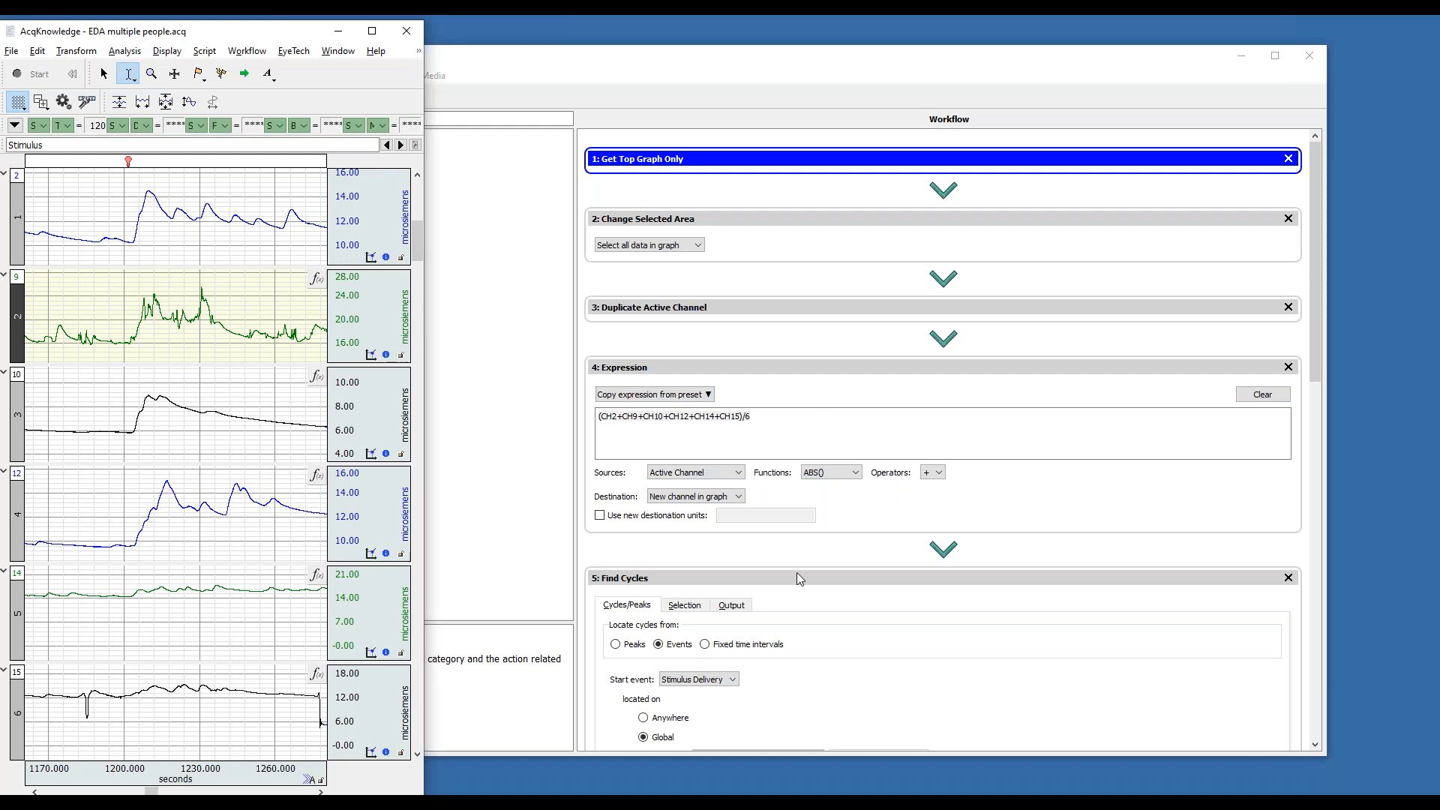
Look through the workflow's actions down to Epoch Analysis and return to the Expression action
left_click_drag(1317, 339, 1306, 611)
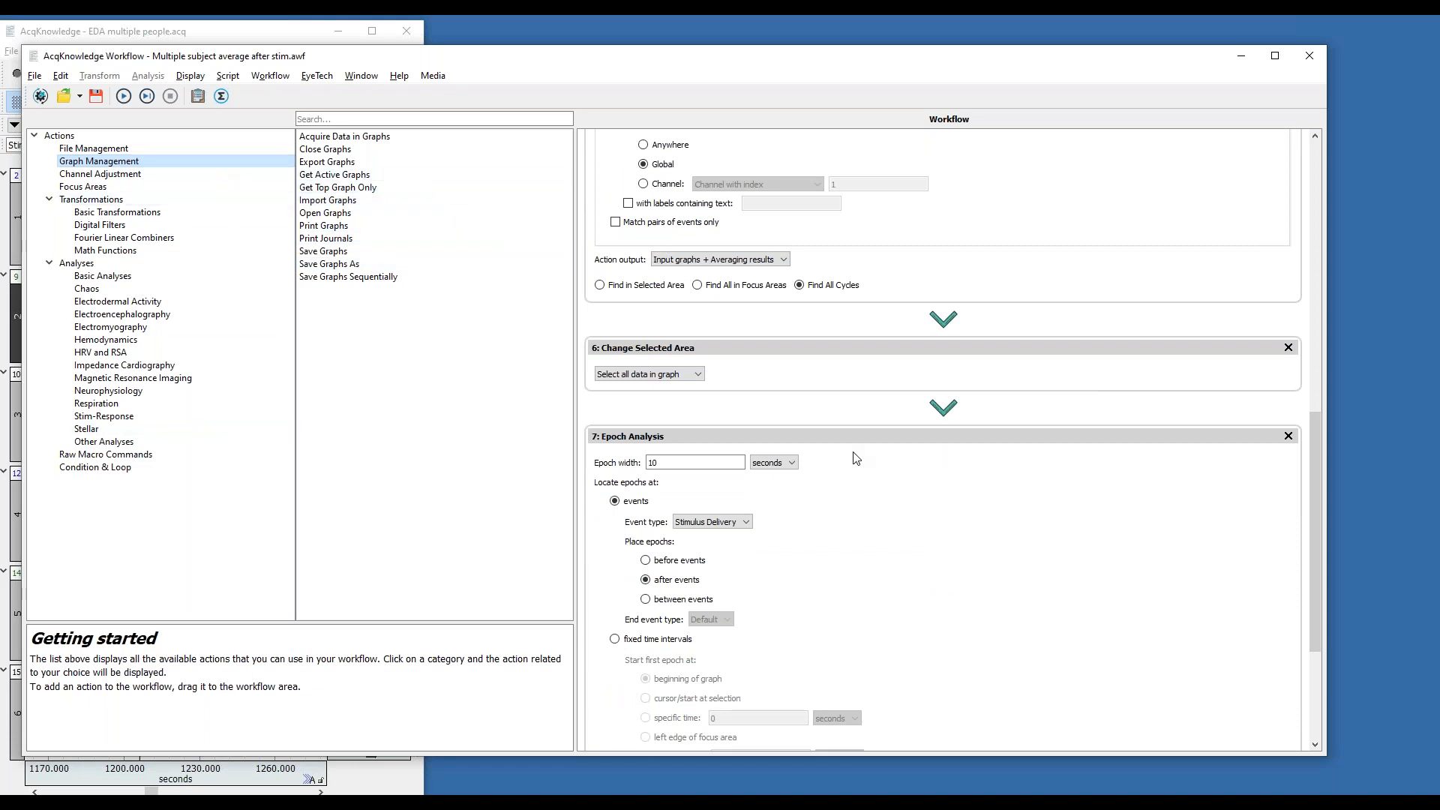
left_click(178, 35)
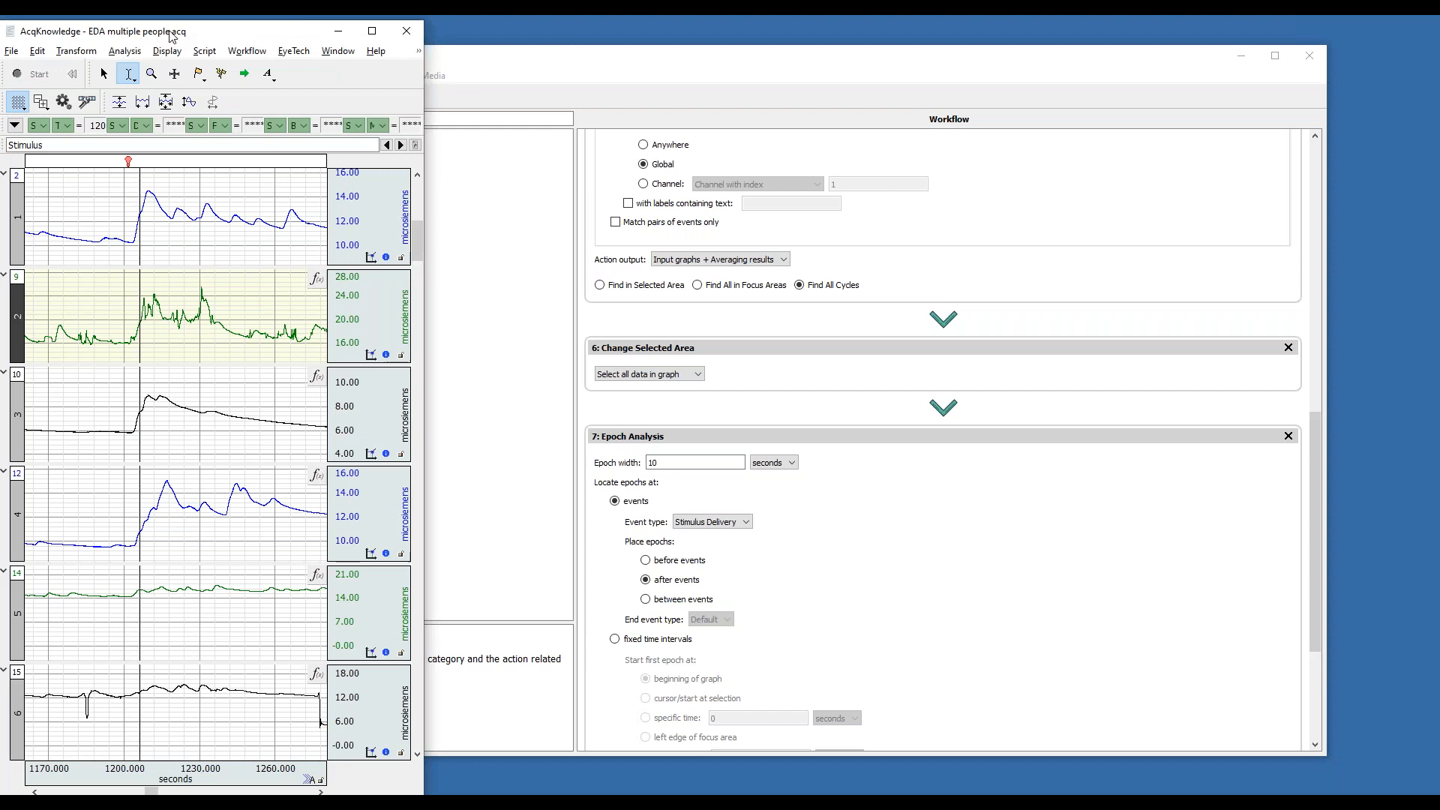
left_click_drag(1320, 461, 1330, 213)
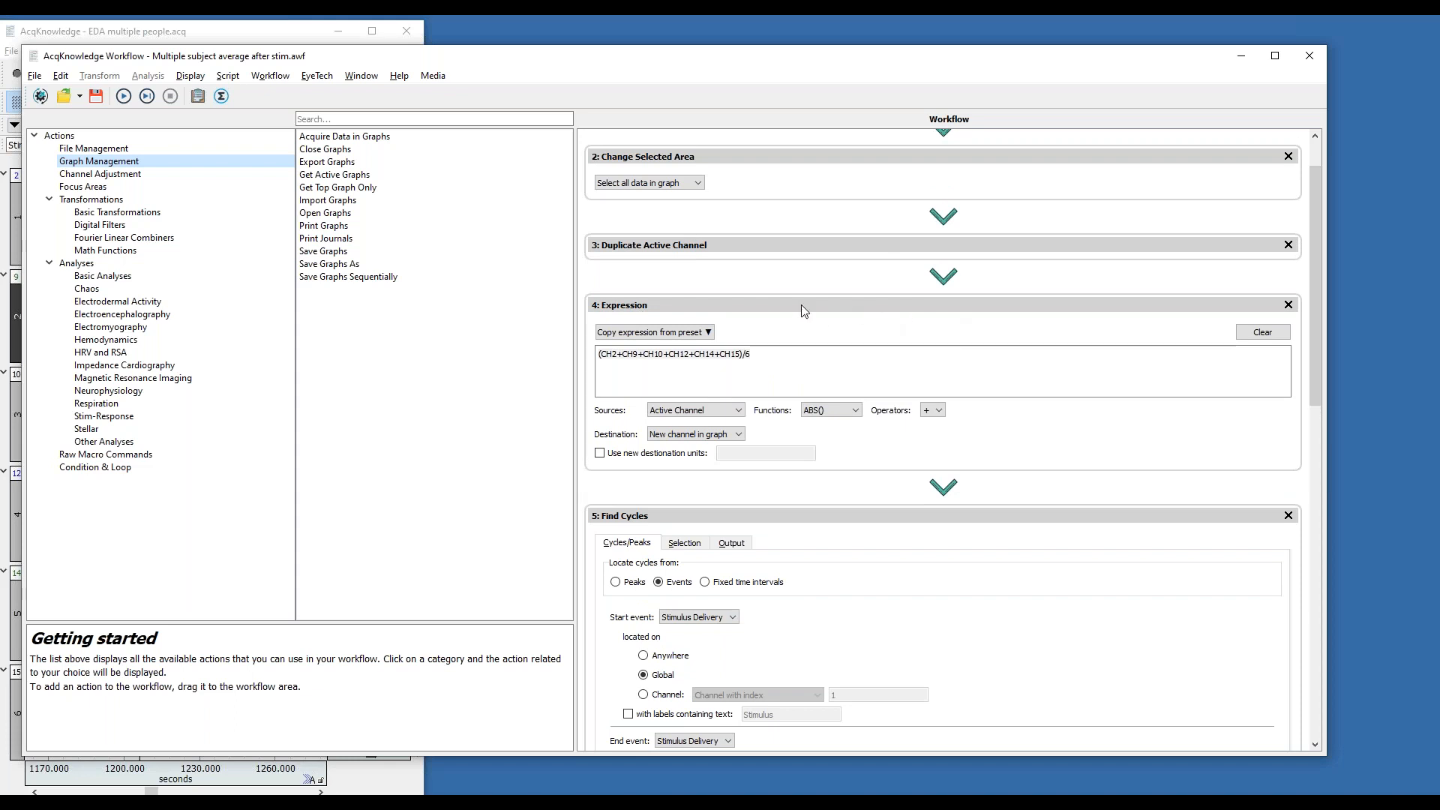
Move and narrow the workflow window so it sits beside the EDA graph, showing the Get Top Graph Only action
left_click(197, 39)
left_click(570, 77)
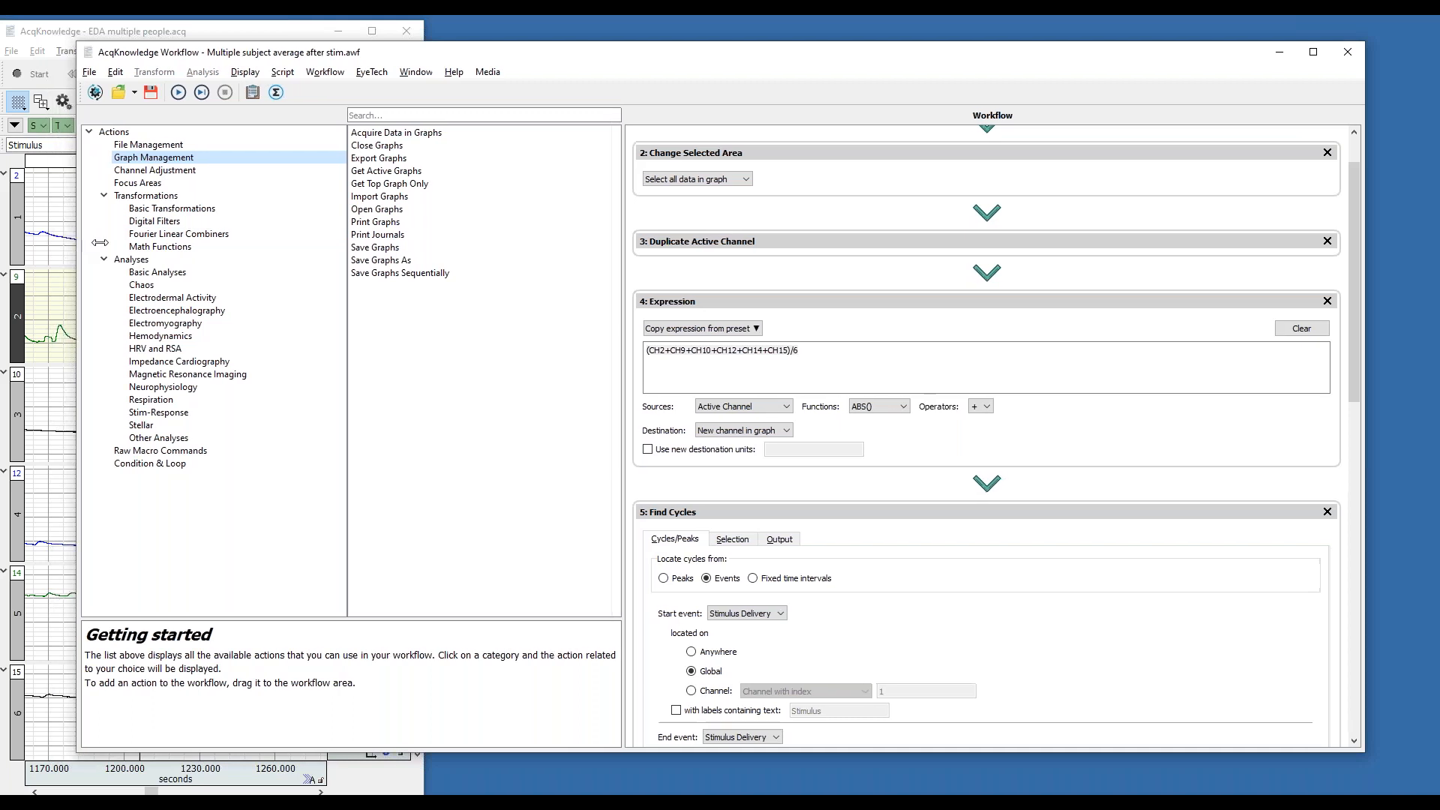
left_click_drag(64, 238, 450, 238)
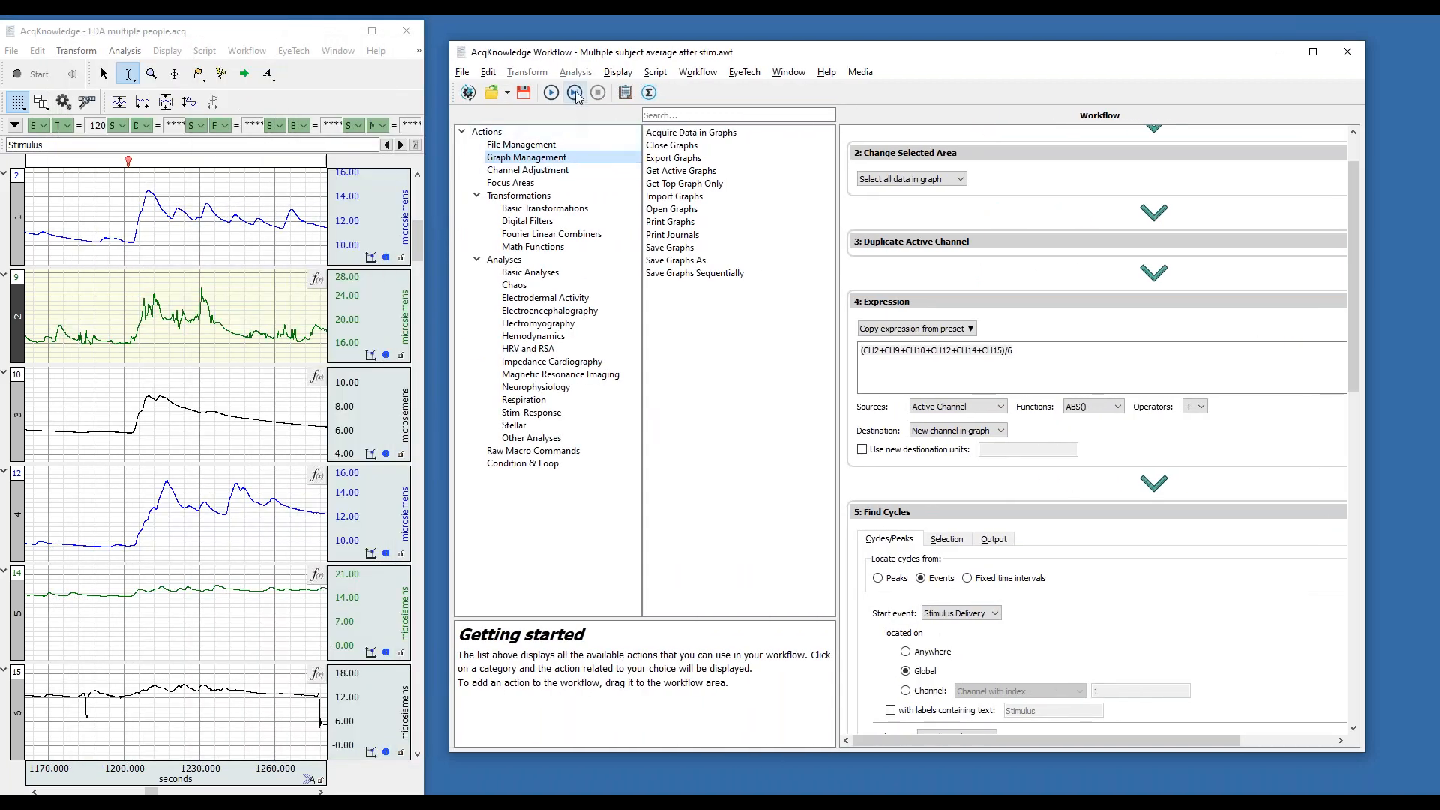
left_click_drag(1355, 205, 1354, 150)
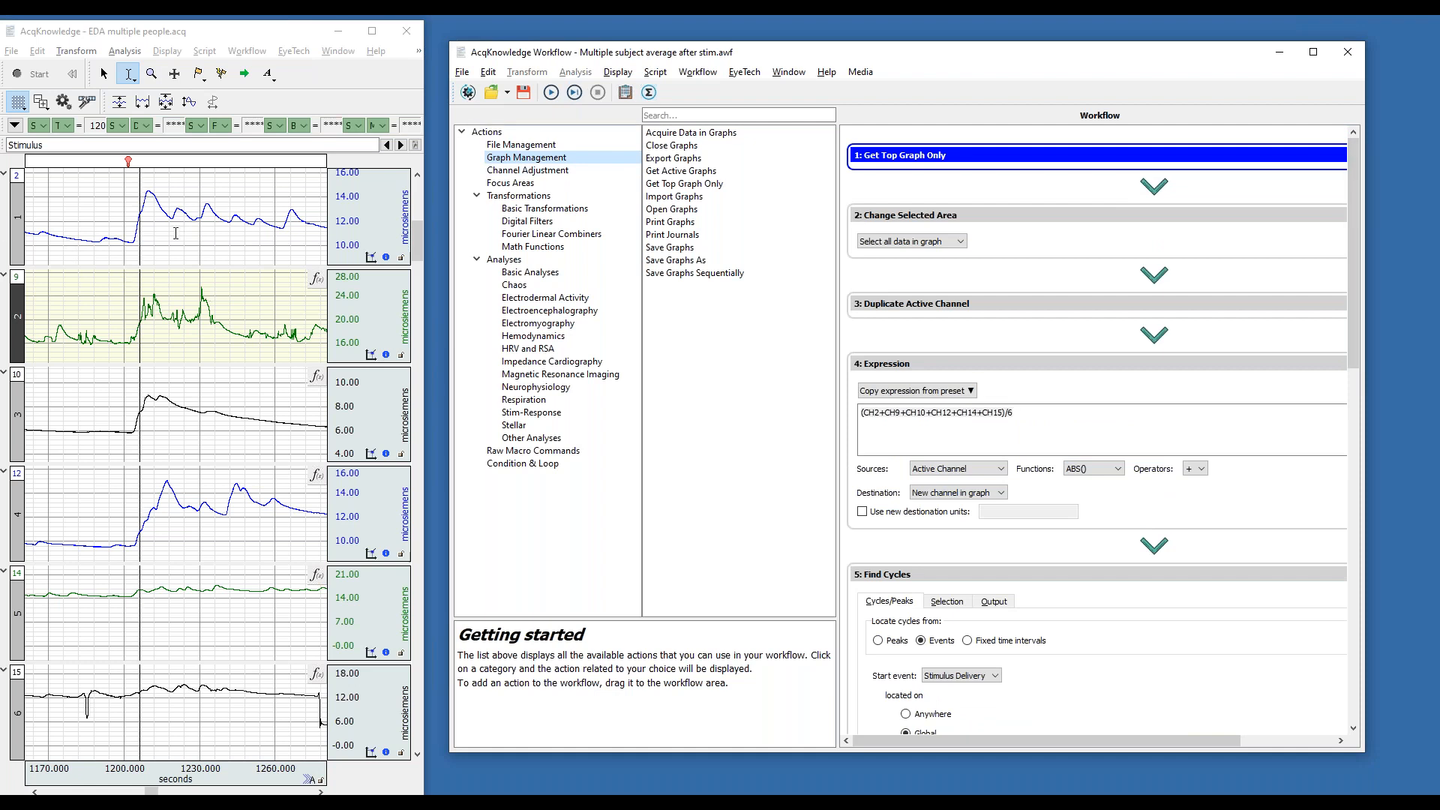
Run the workflow one action at a time on the EDA graph, from Get Top Graph Only through Find Cycles
left_click(575, 93)
left_click(574, 92)
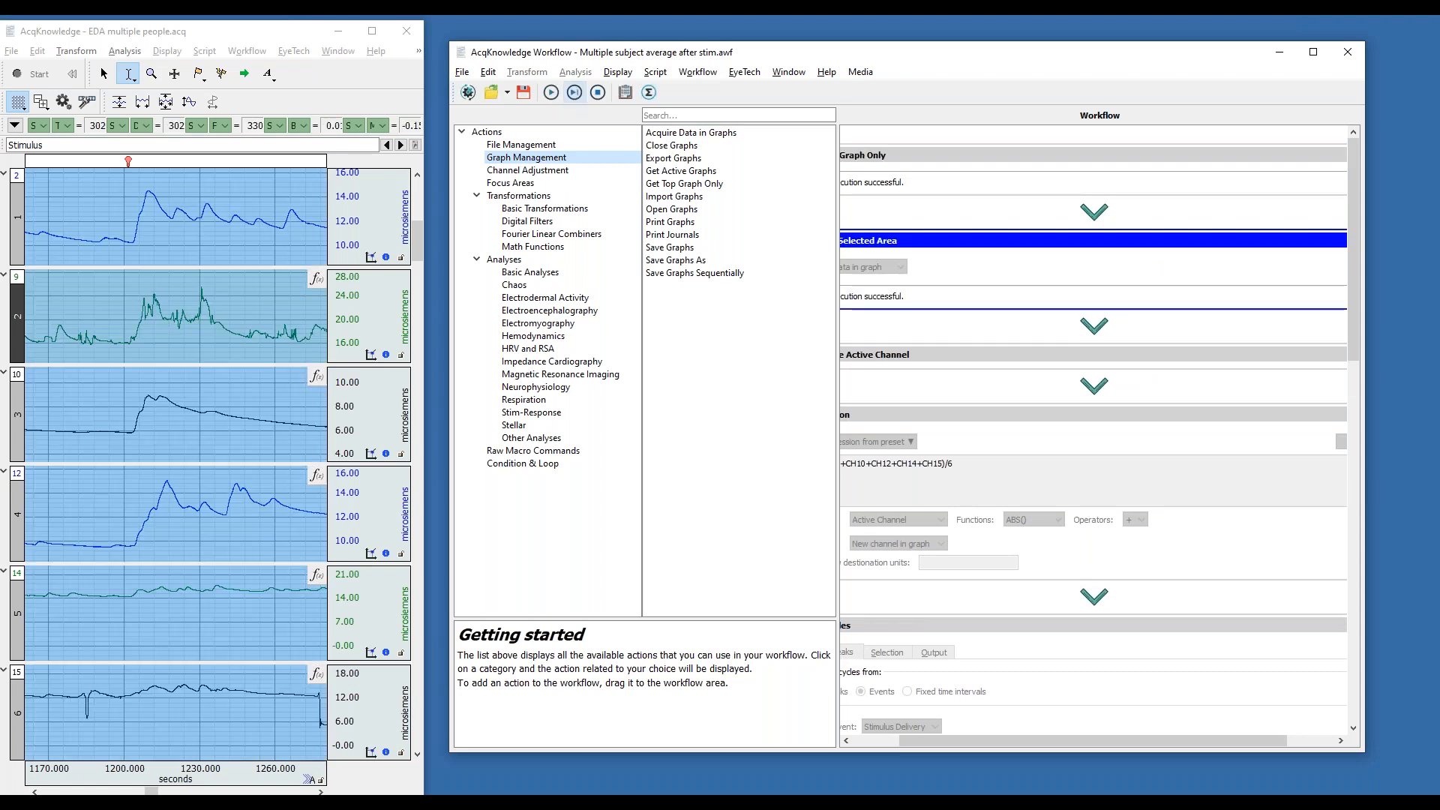
left_click(575, 92)
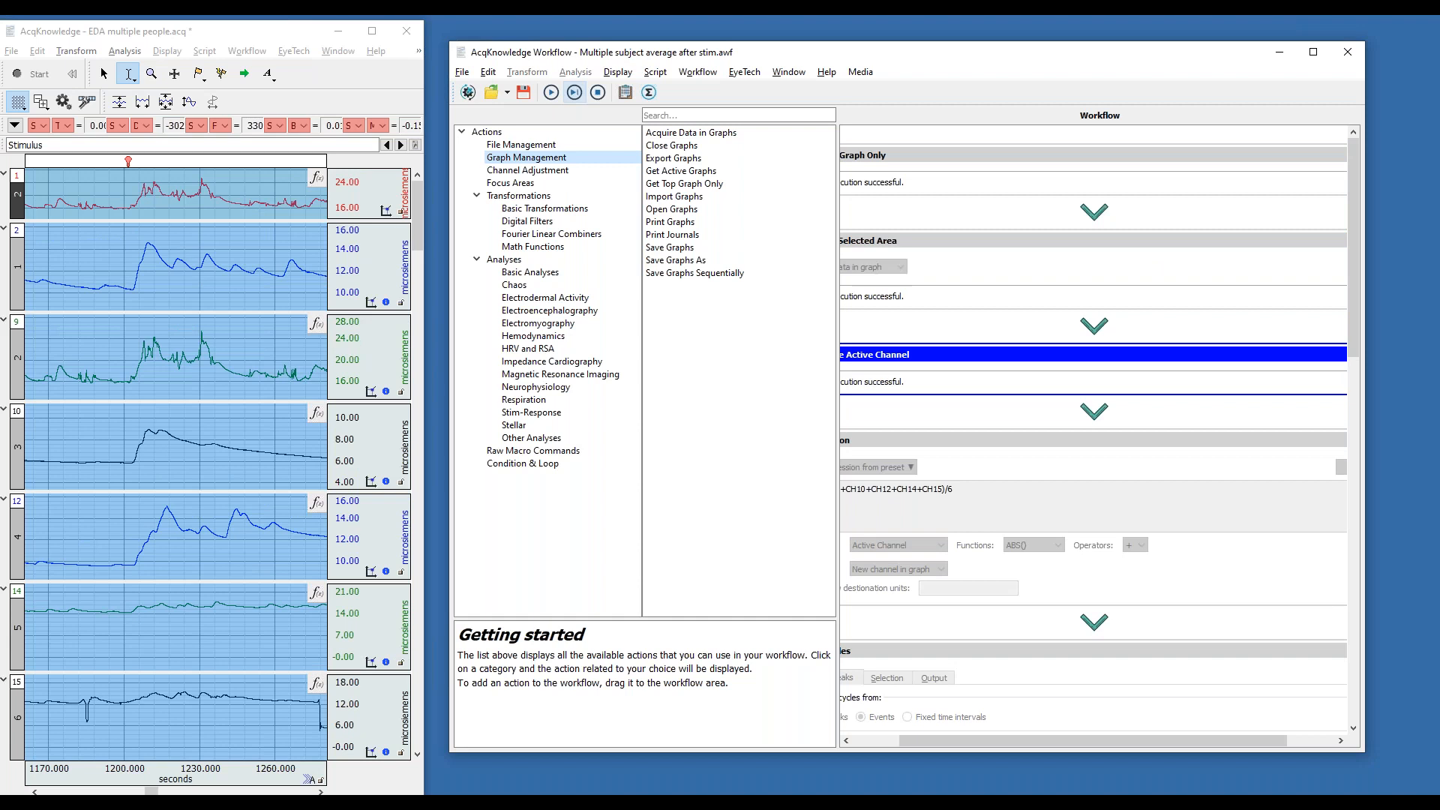
left_click(574, 92)
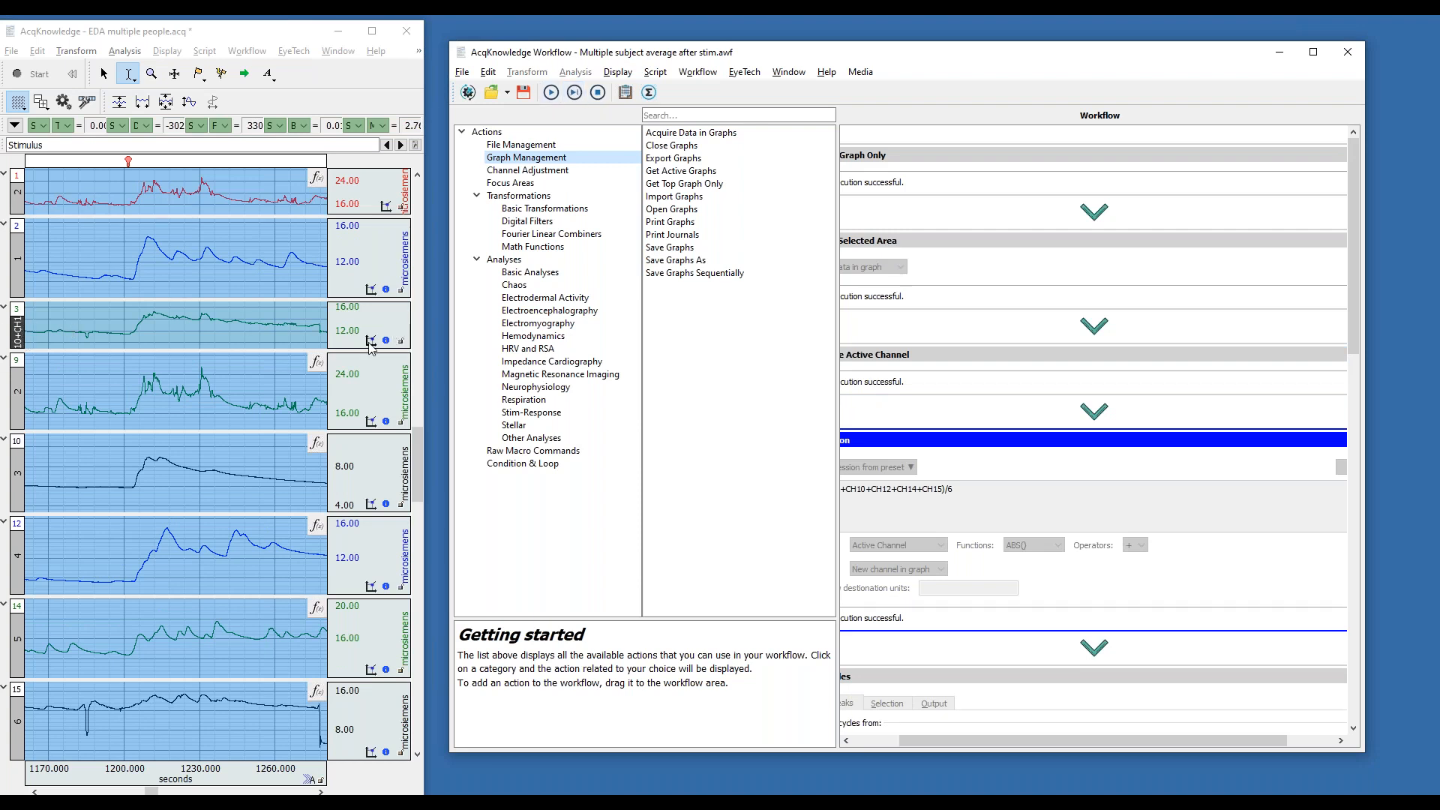
left_click(575, 92)
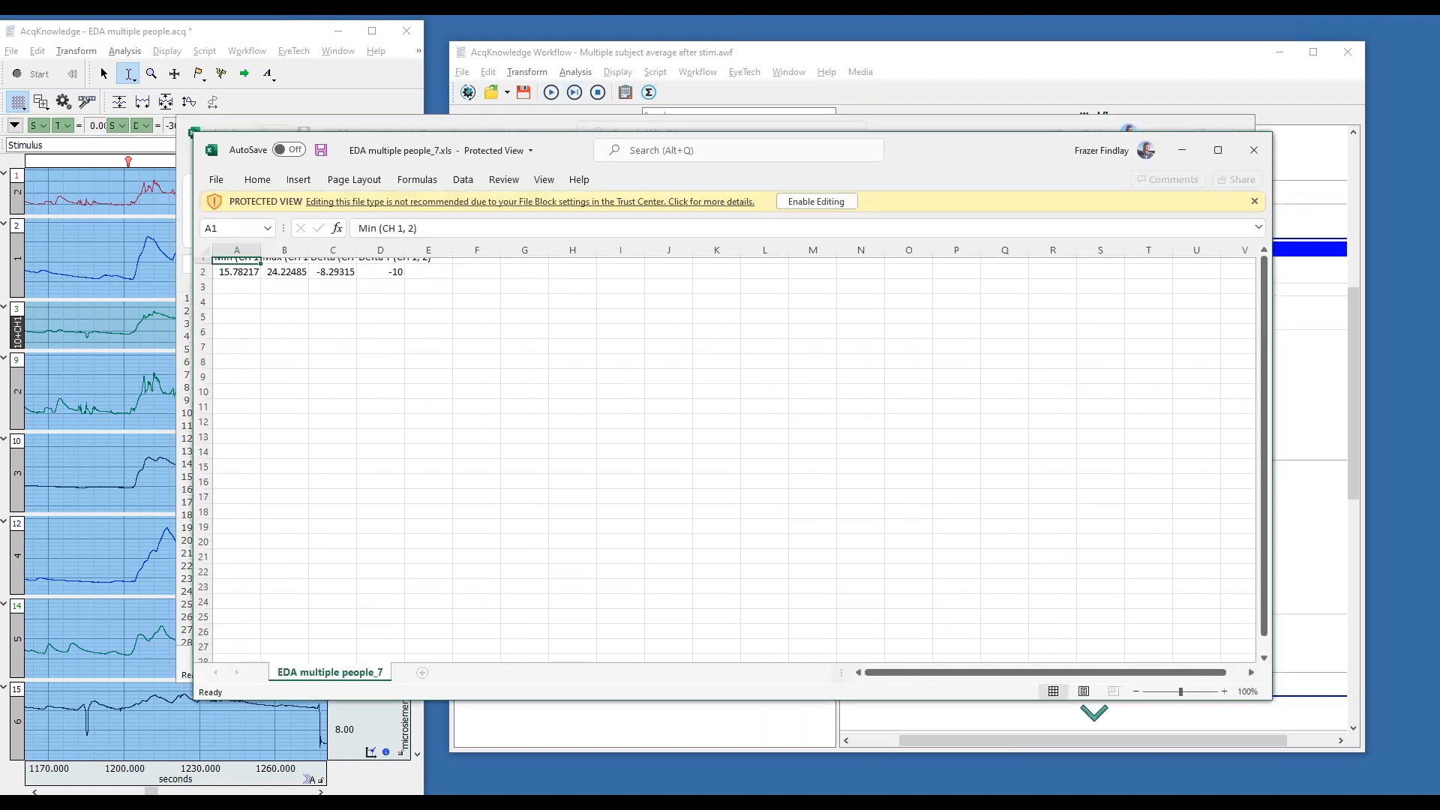
Move the ECG LeadII_webinar2_12.xls spreadsheet aside and view the Find Cycles measurements in EDA multiple people_7.xls
left_click(512, 123)
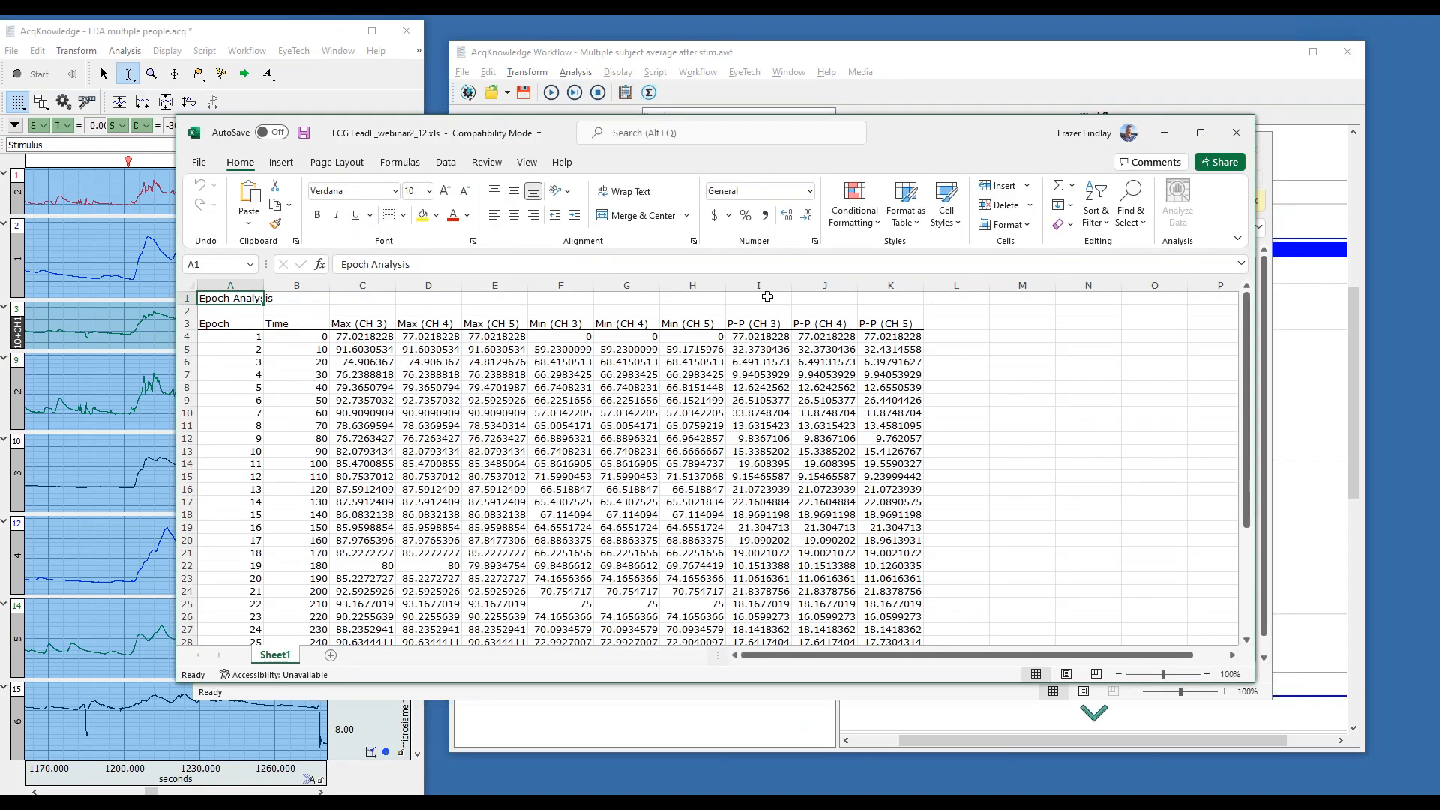
left_click_drag(878, 168, 856, 225)
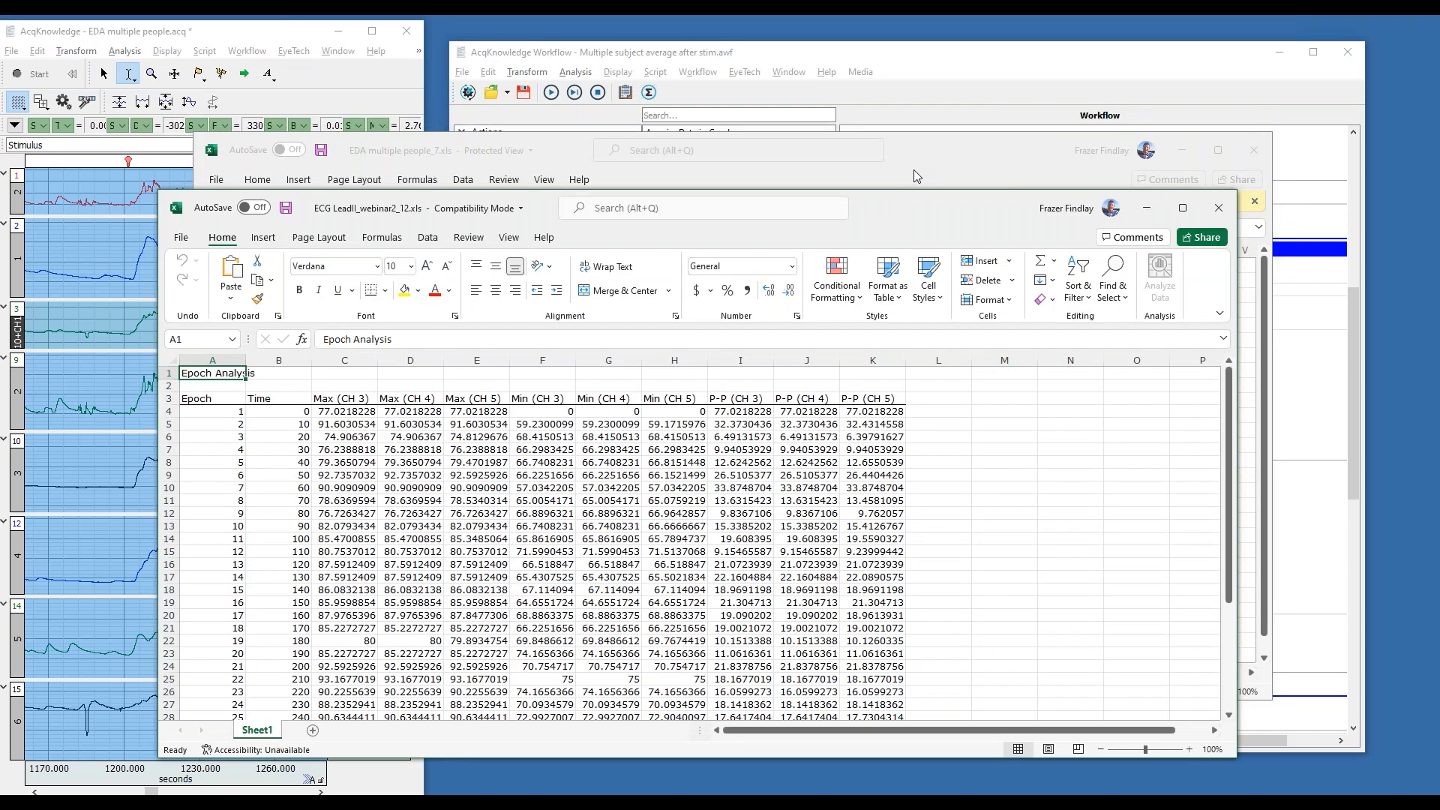
left_click(913, 170)
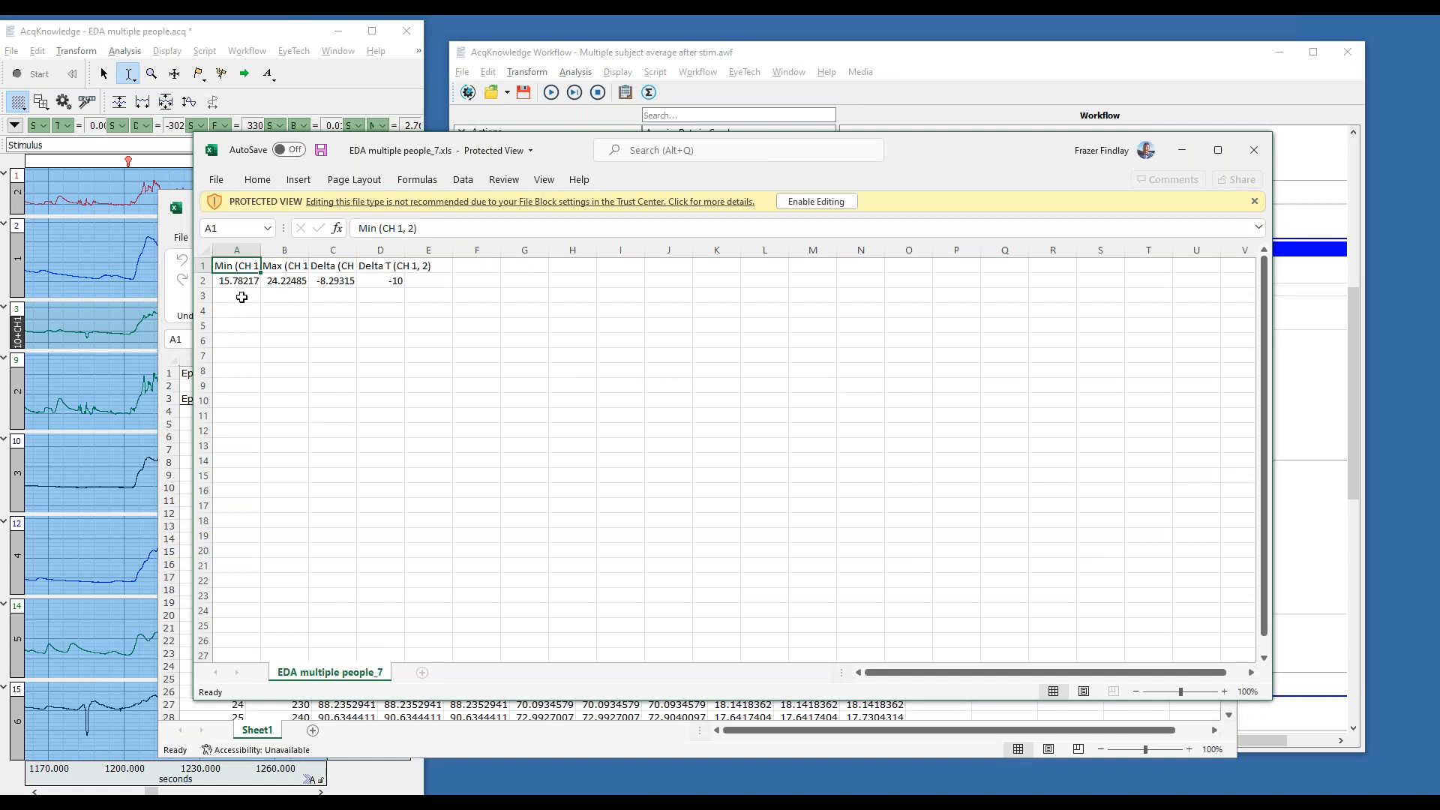
Widen the workflow window again and run the Change Selected Area and Epoch Analysis actions one at a time
left_click(946, 59)
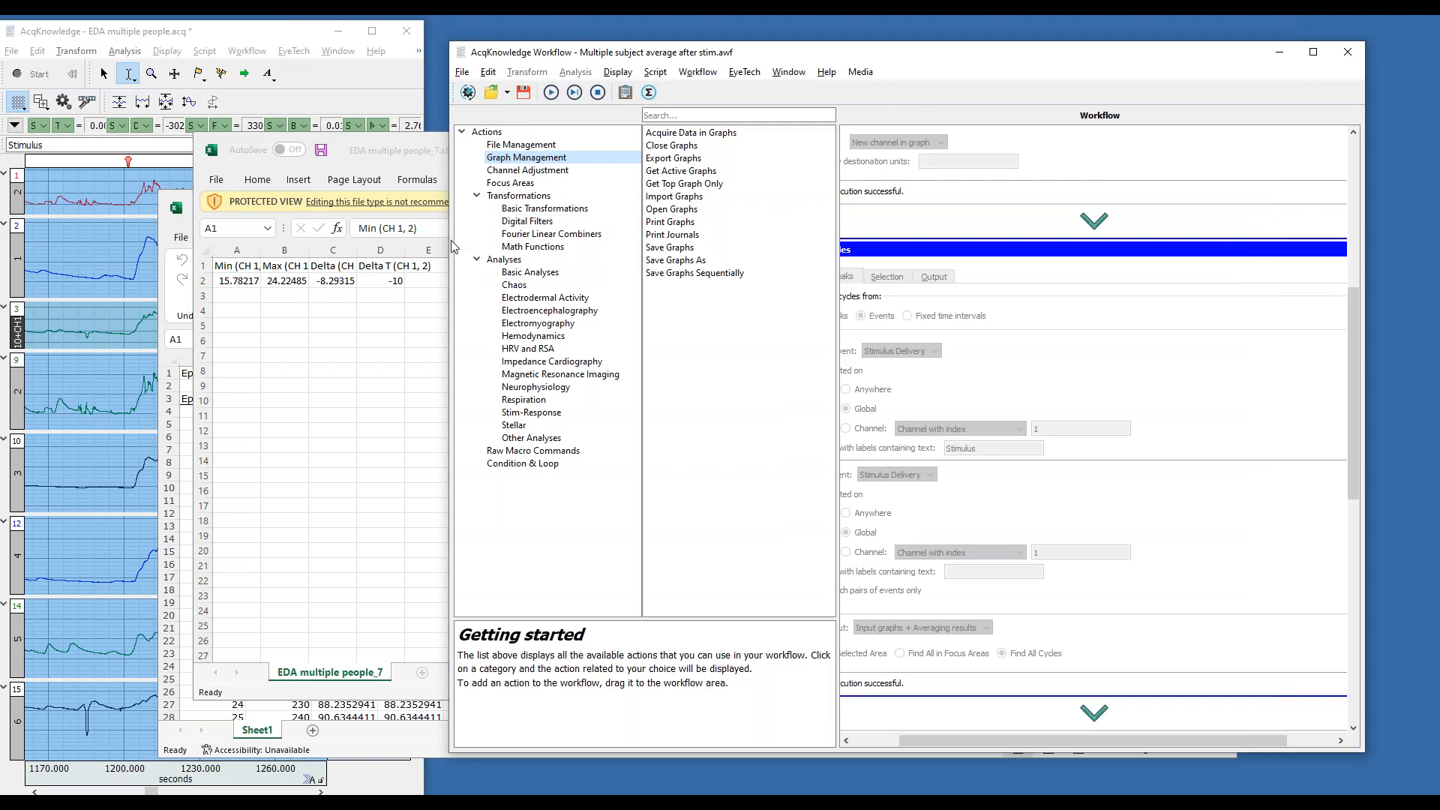
left_click_drag(440, 242, 67, 242)
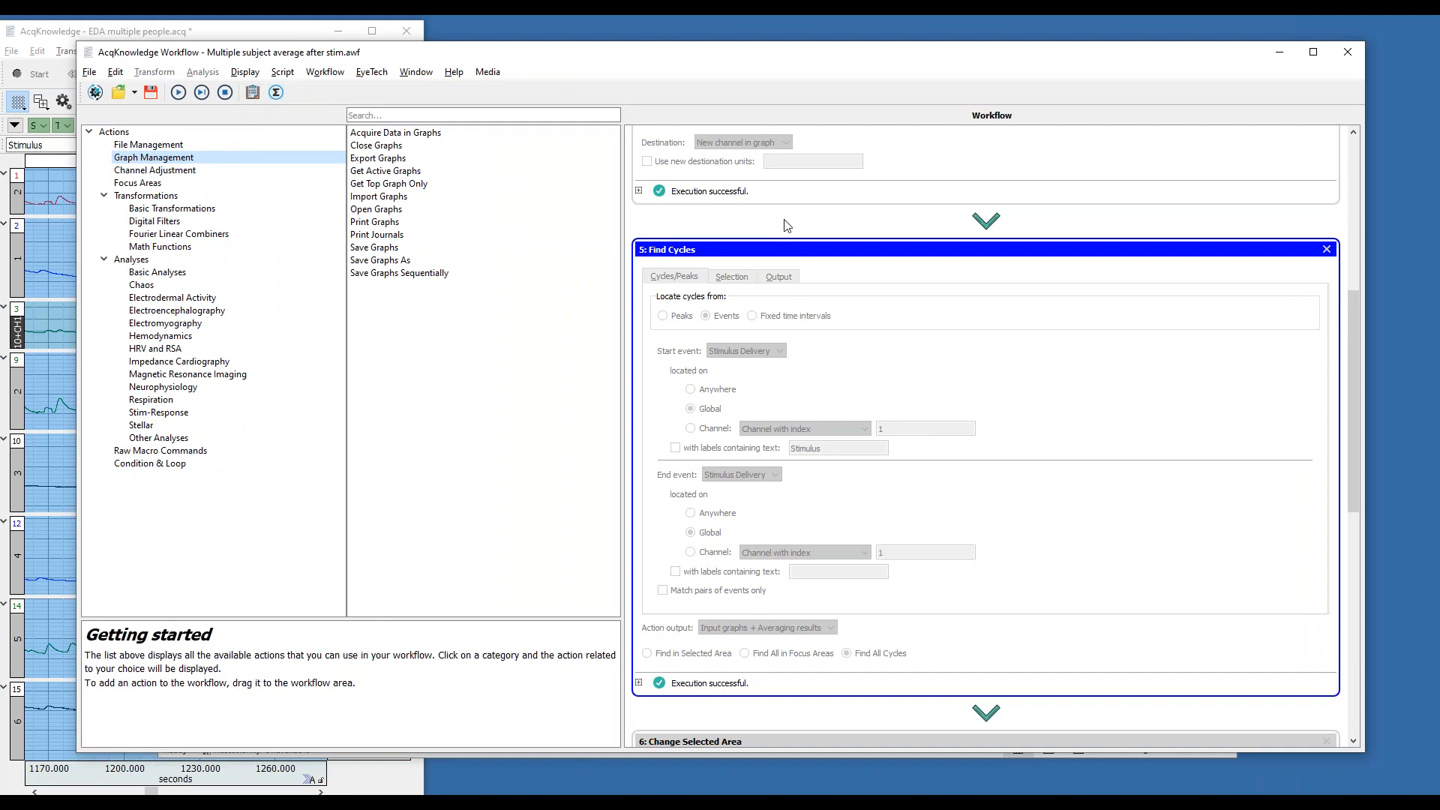
scroll(785, 225, "up", 1)
scroll(784, 225, "down", 4)
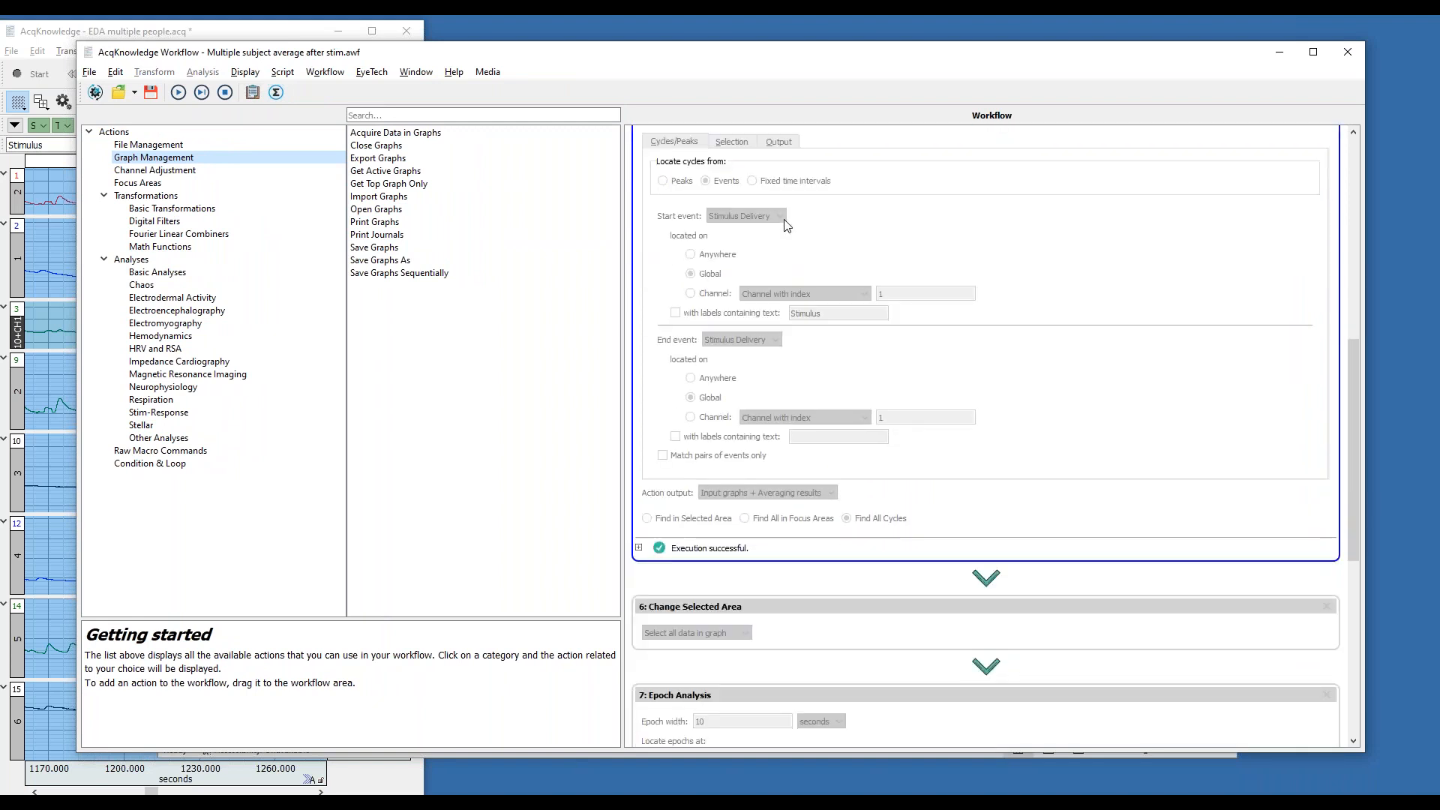
scroll(786, 225, "down", 4)
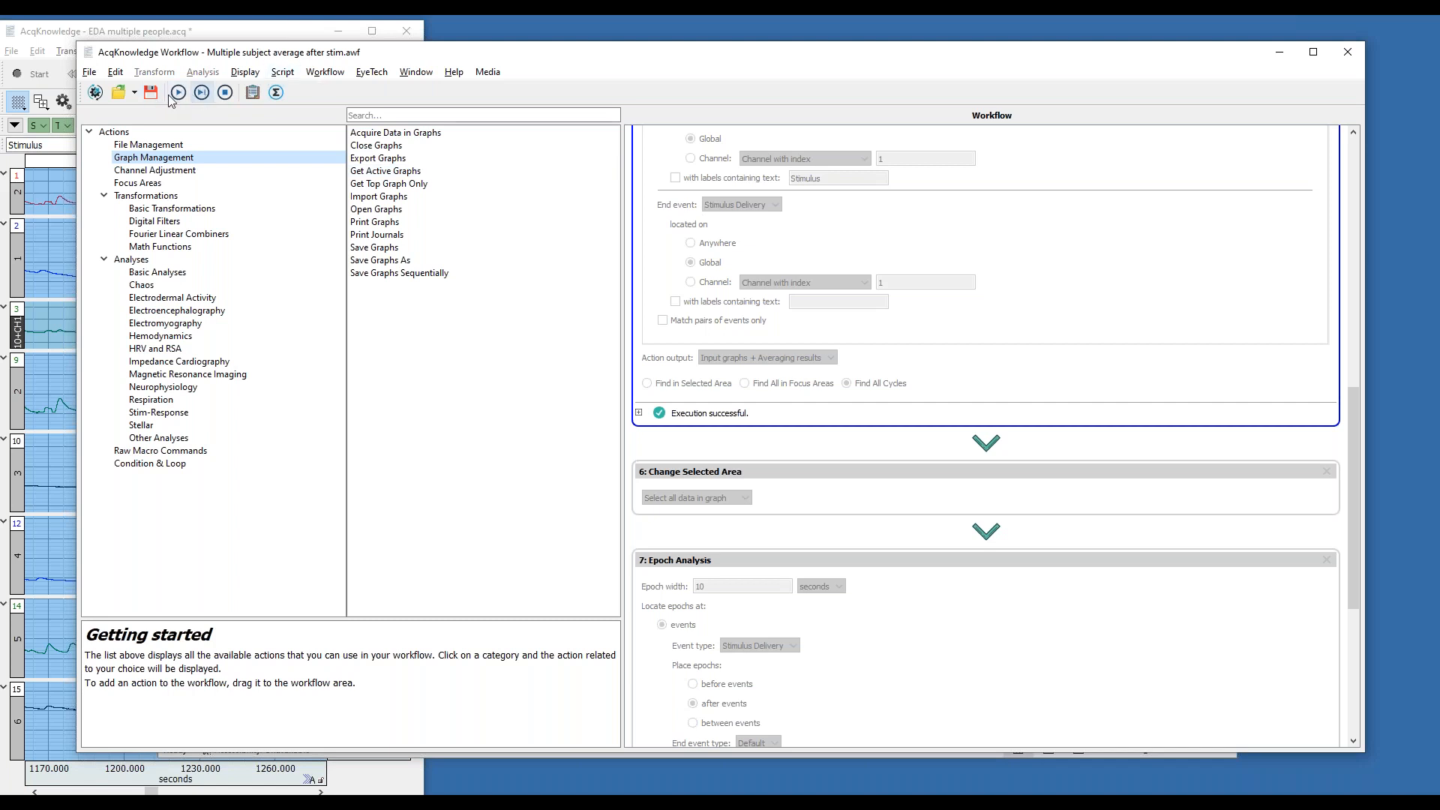
left_click(204, 94)
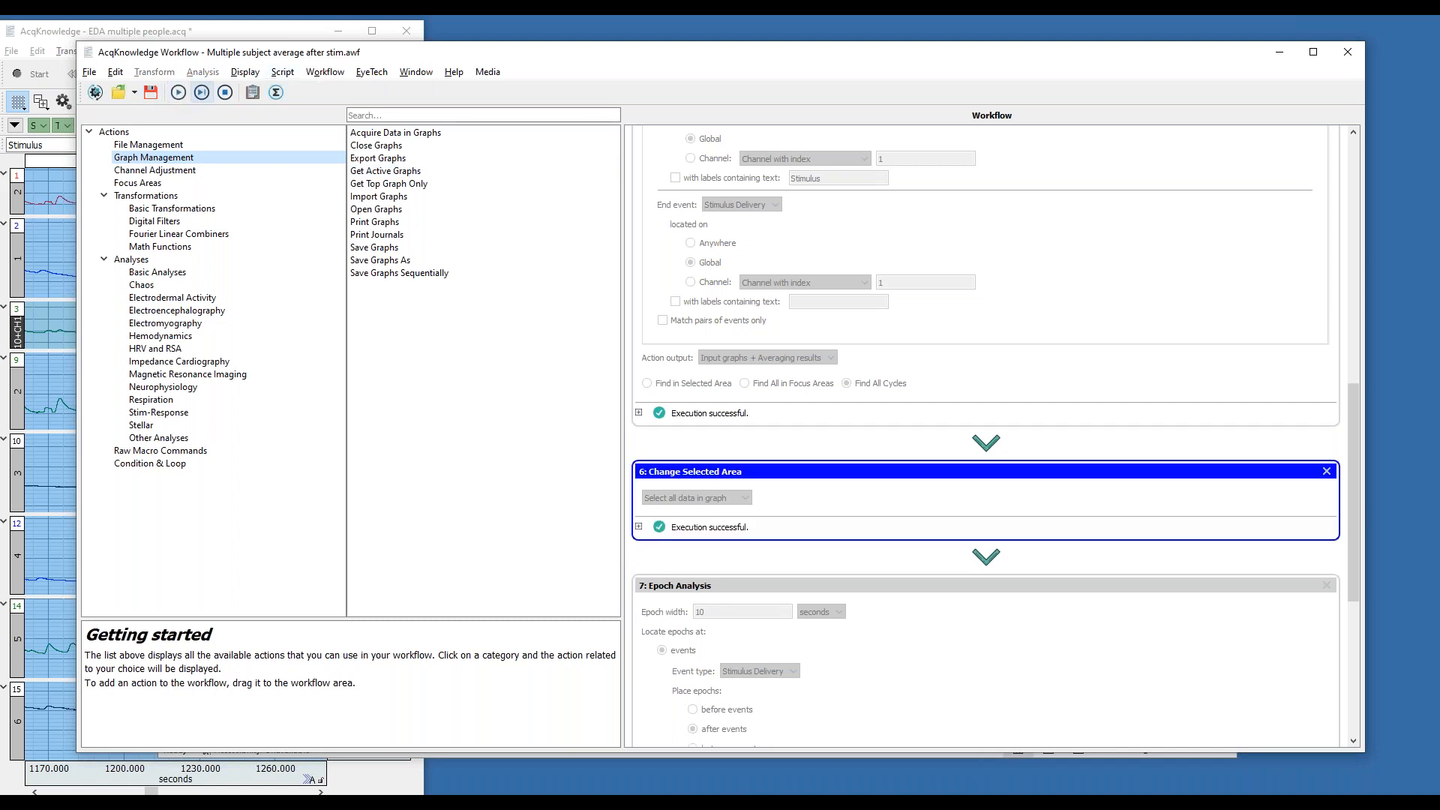
left_click(201, 92)
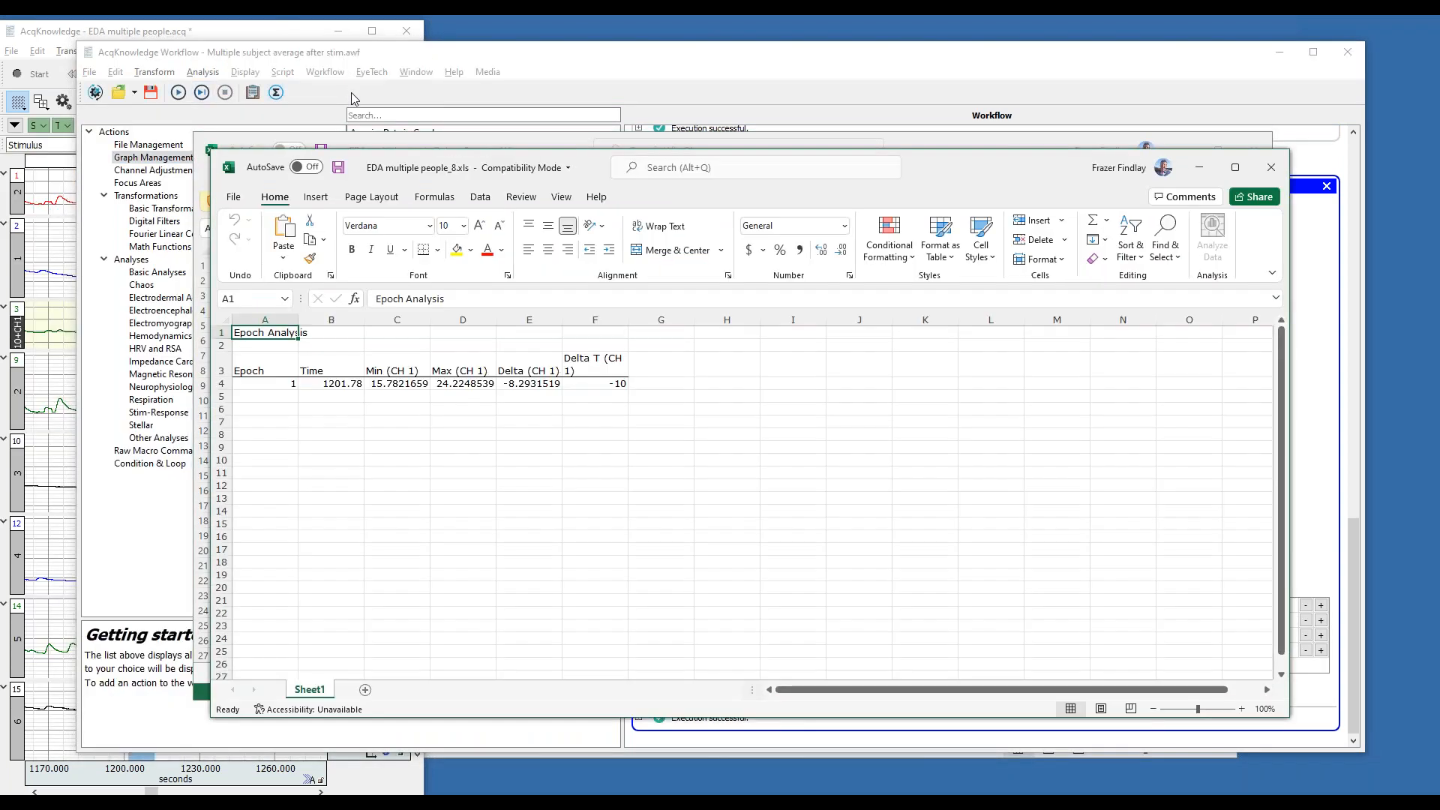
Inspect the selected epoch after the stimulus in the EDA graph and review the Epoch Analysis settings
left_click(226, 34)
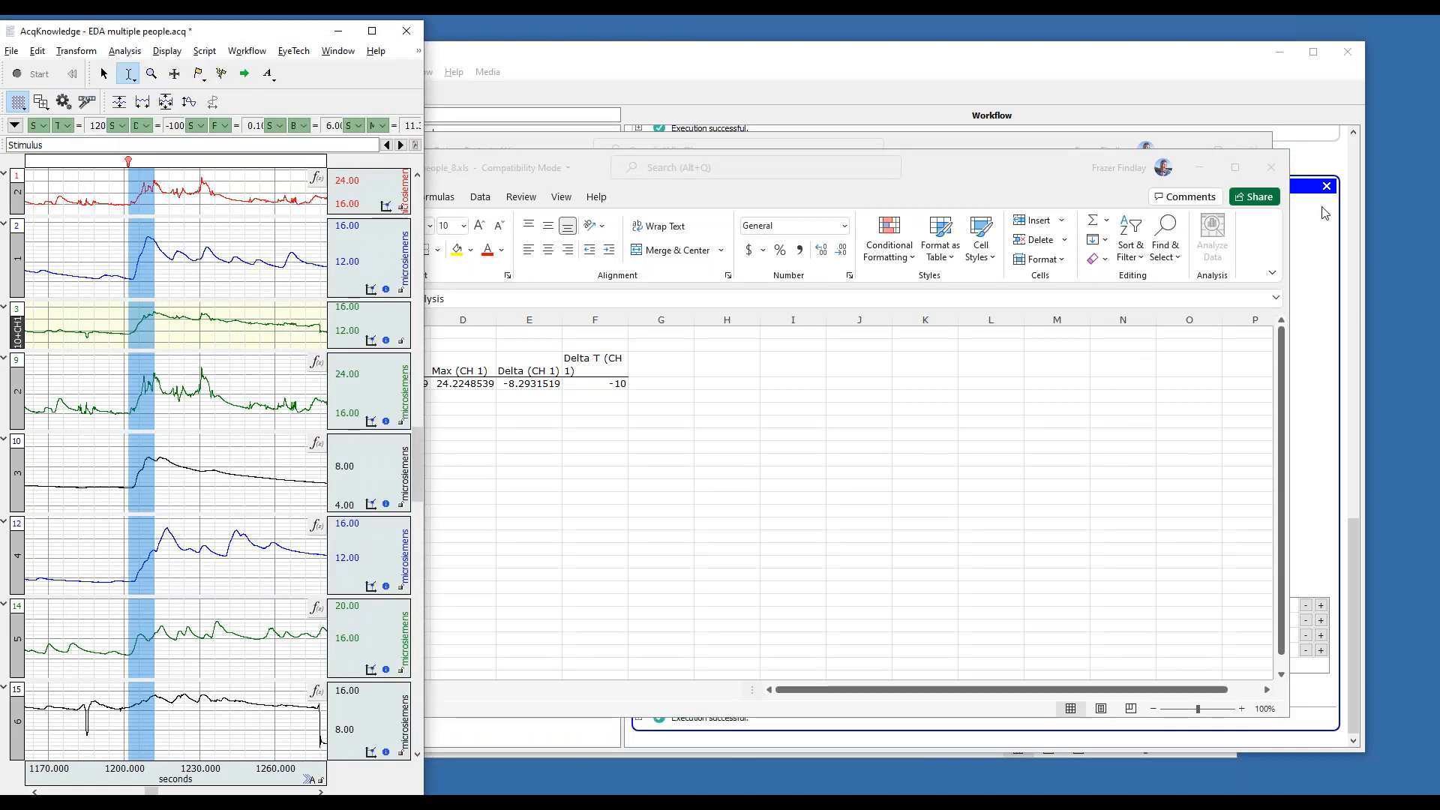
left_click(1170, 51)
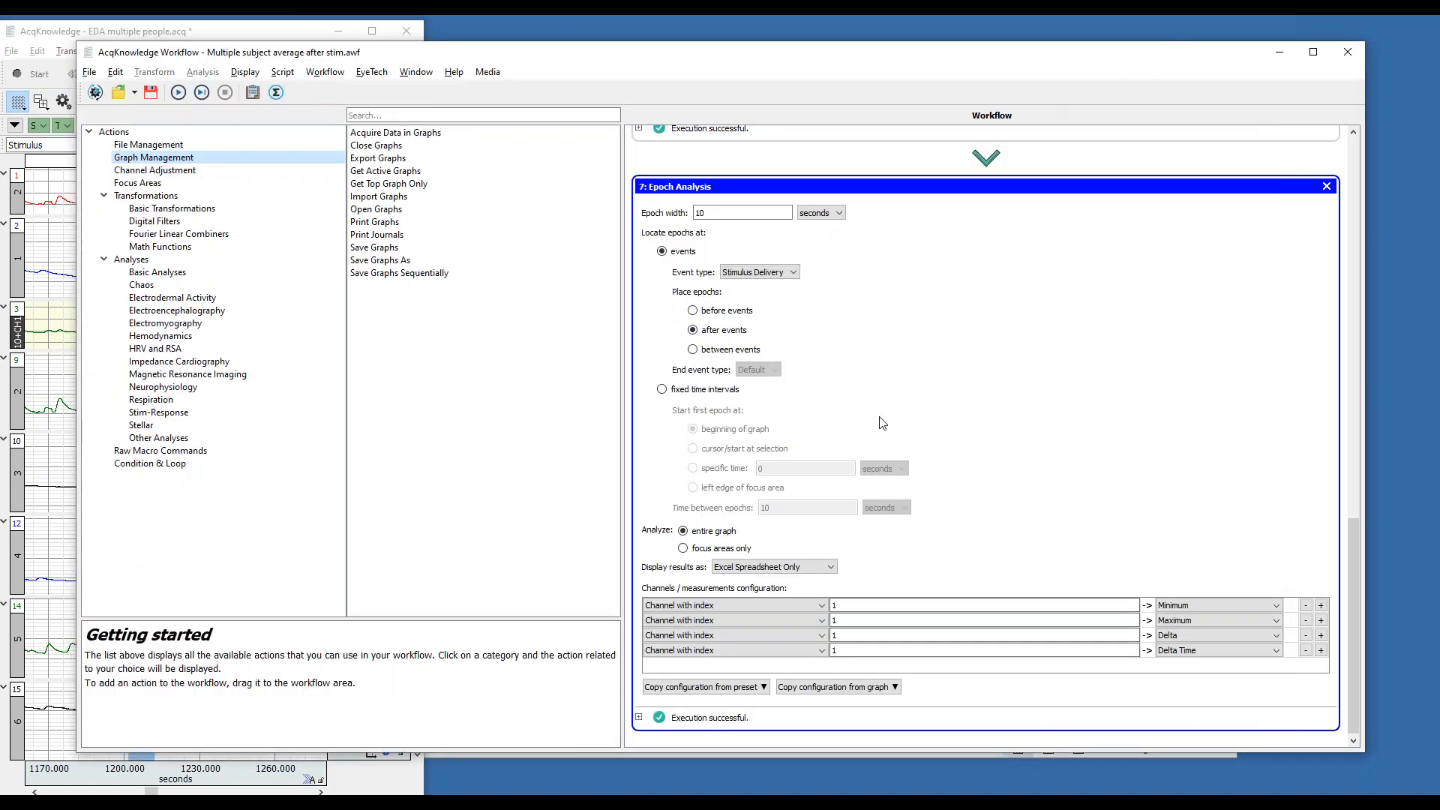
scroll(894, 457, "up", 1)
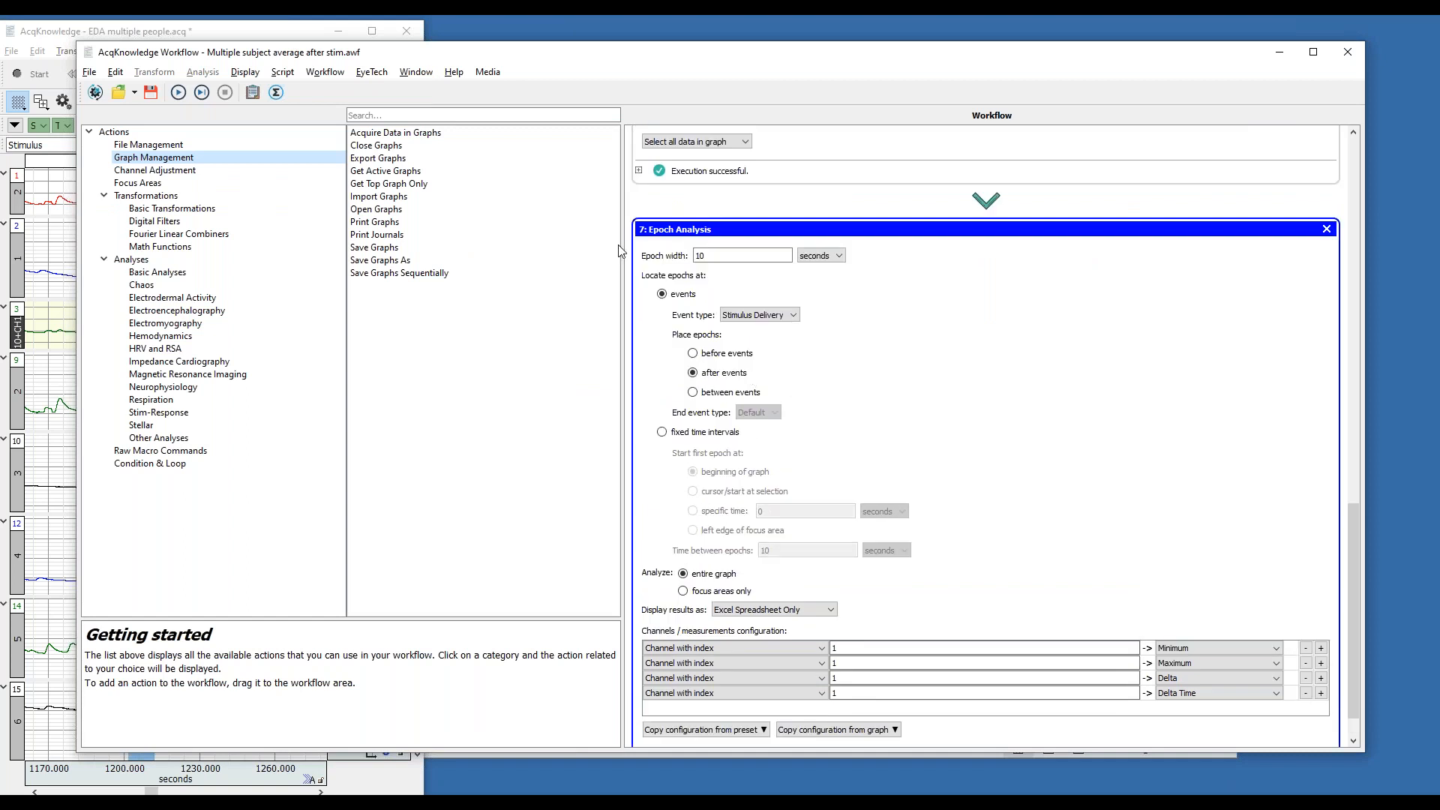
Review the event, selection and output settings of the Find Cycles action against the highlighted stimulus response in the EDA graph
scroll(780, 323, "up", 9)
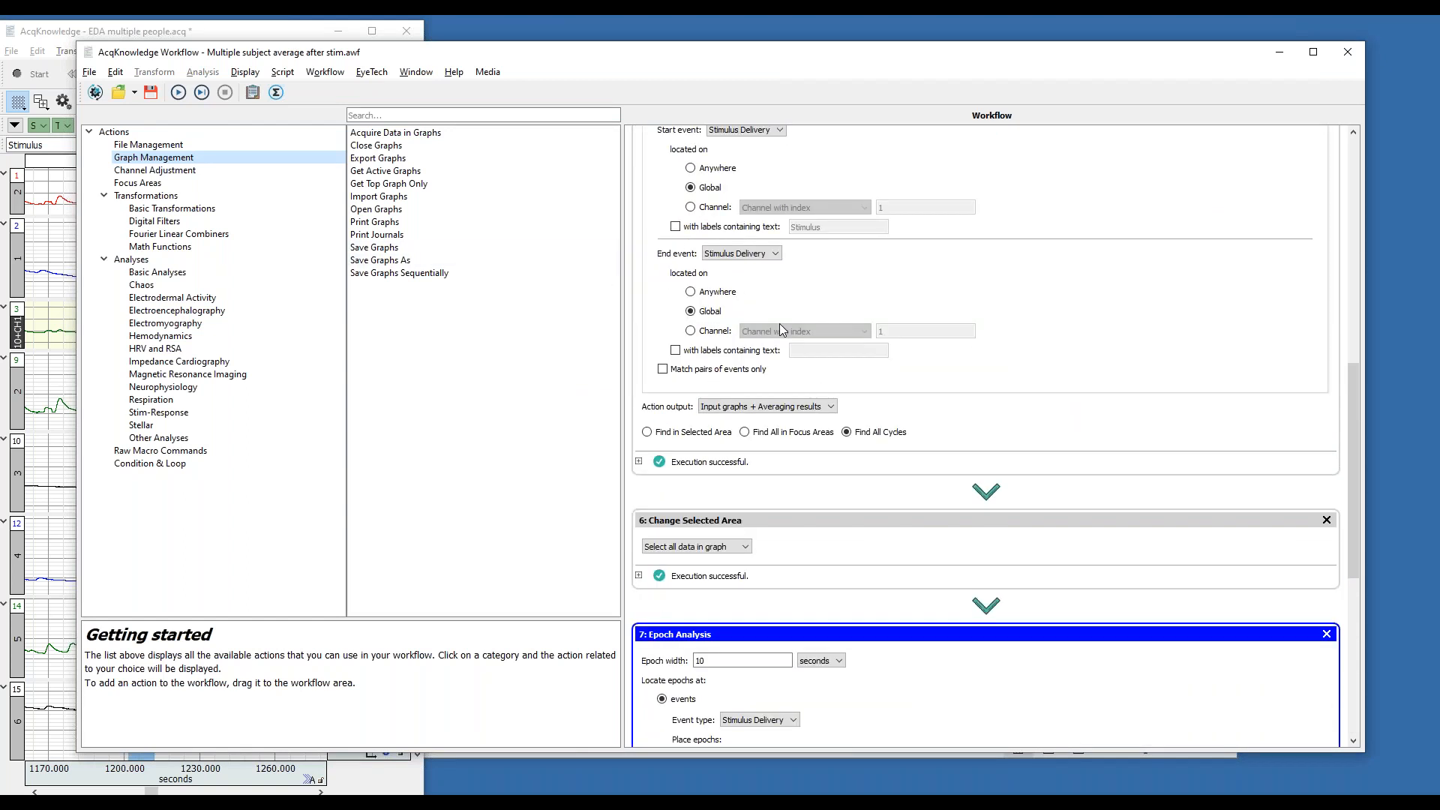
scroll(780, 322, "up", 9)
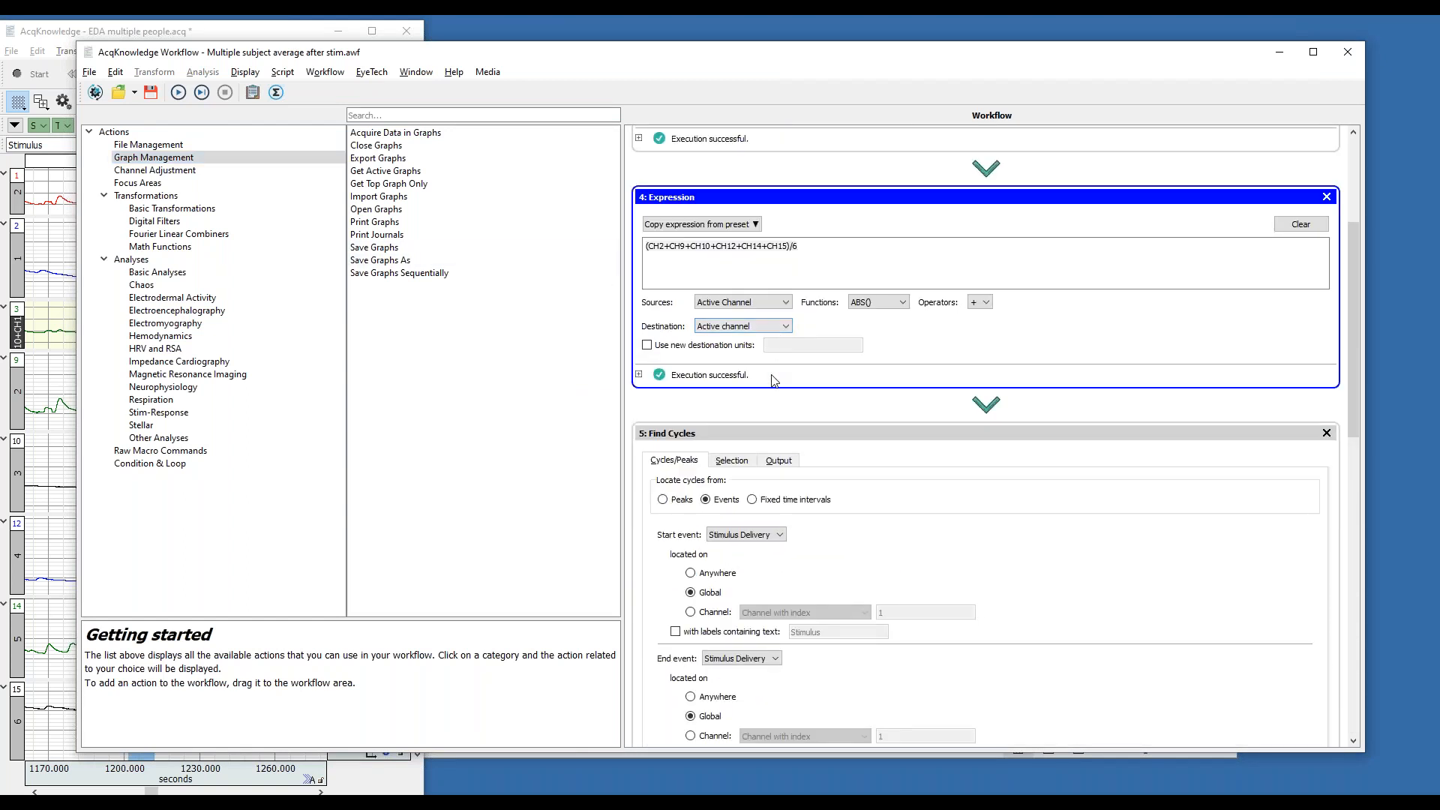
scroll(774, 380, "down", 2)
scroll(905, 412, "down", 1)
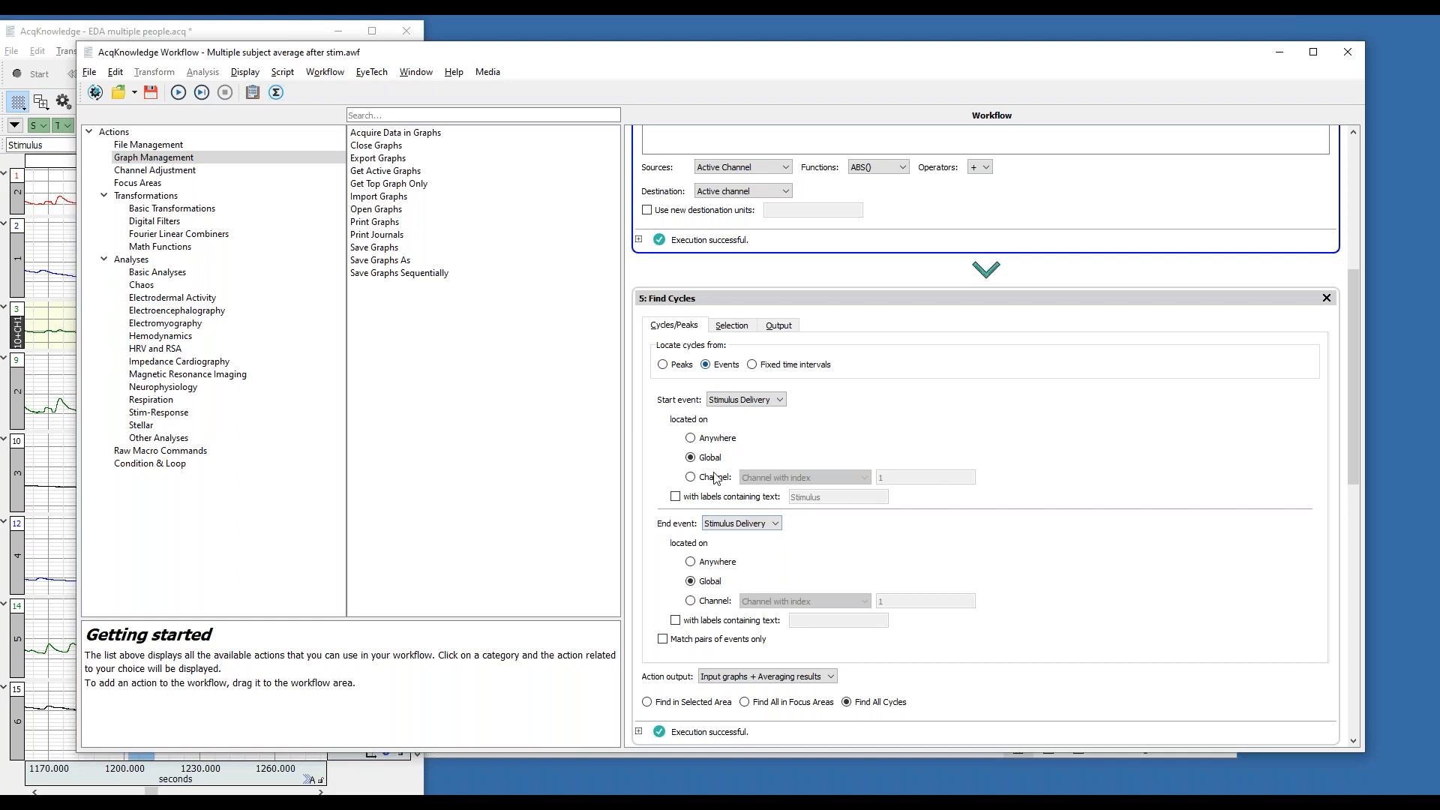
left_click(241, 34)
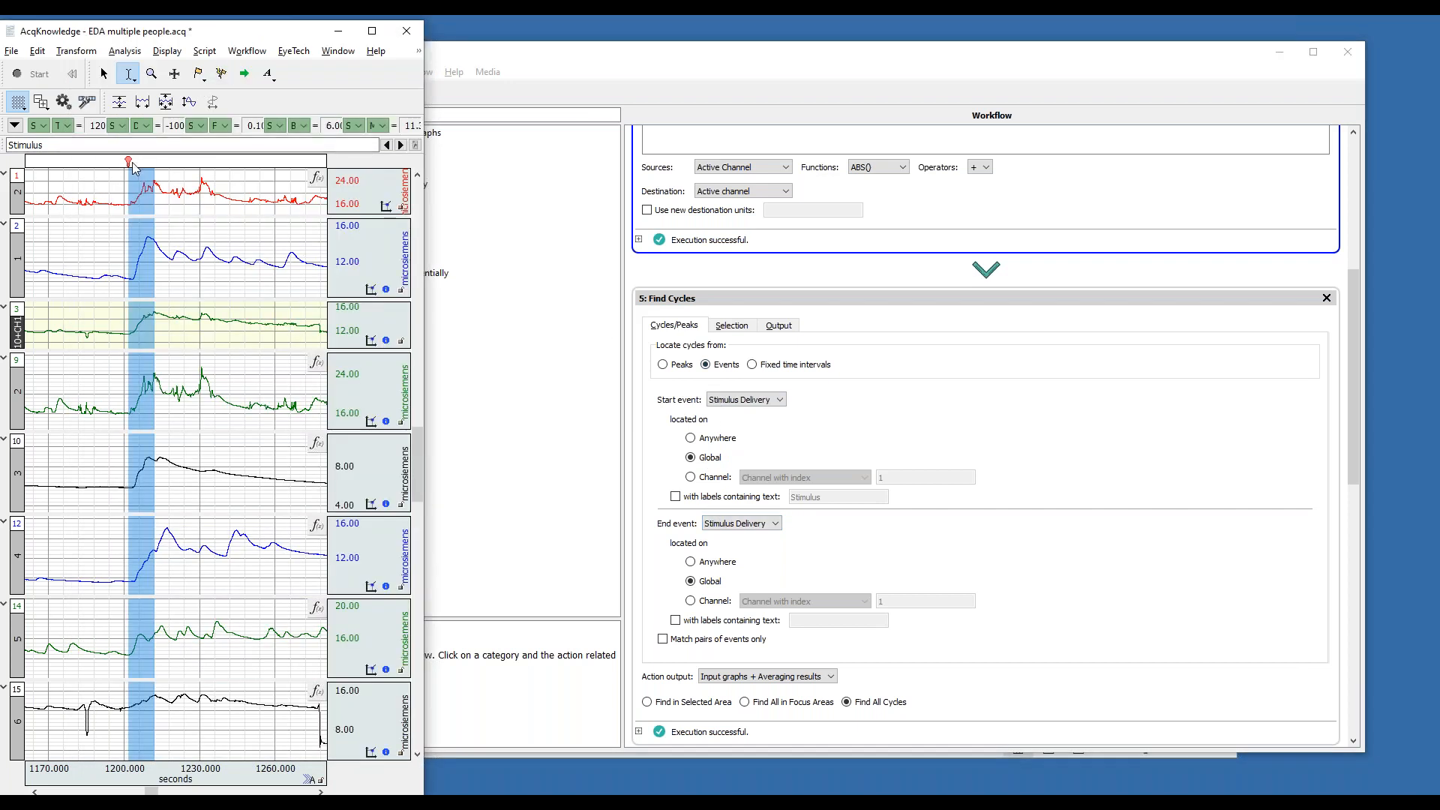
left_click(724, 330)
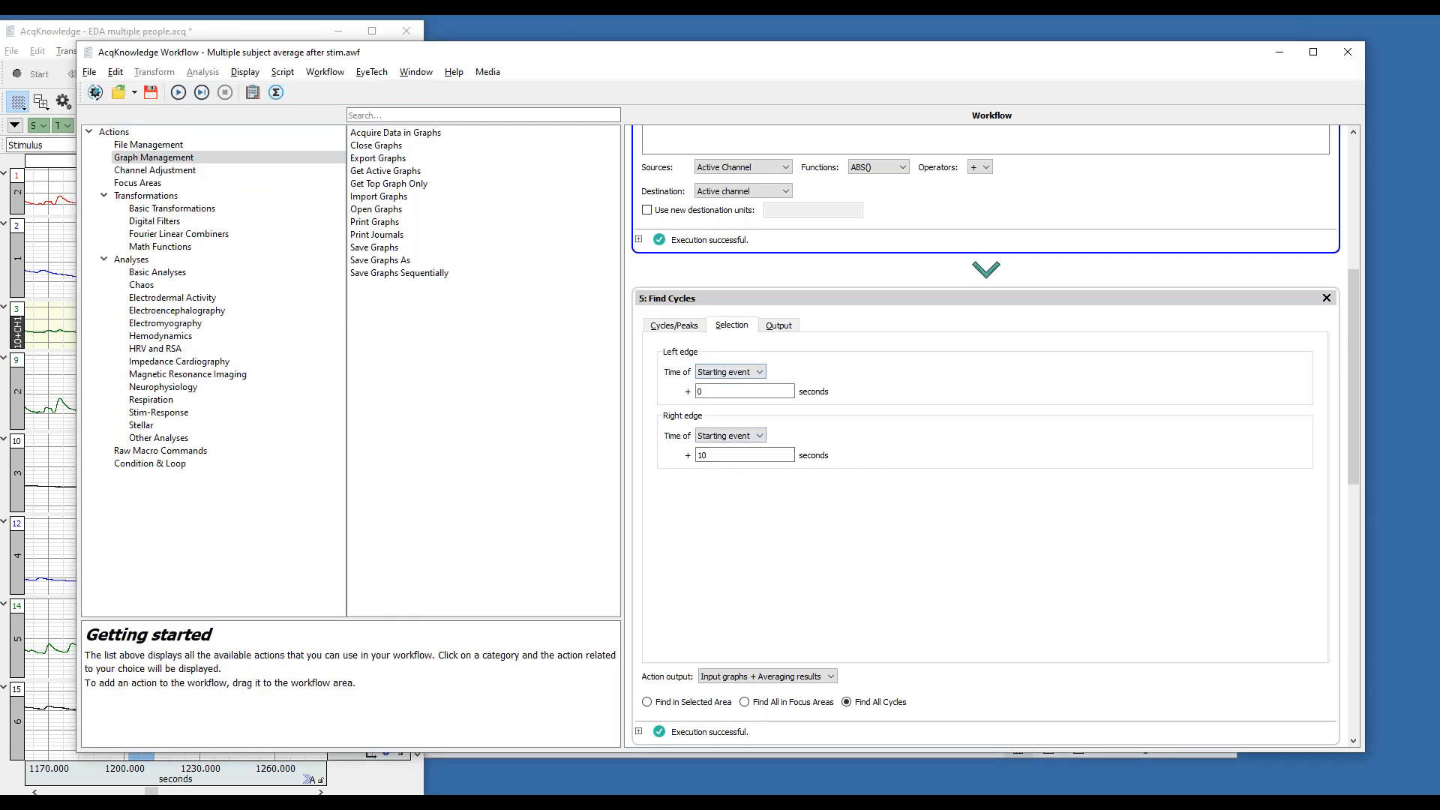
left_click(243, 34)
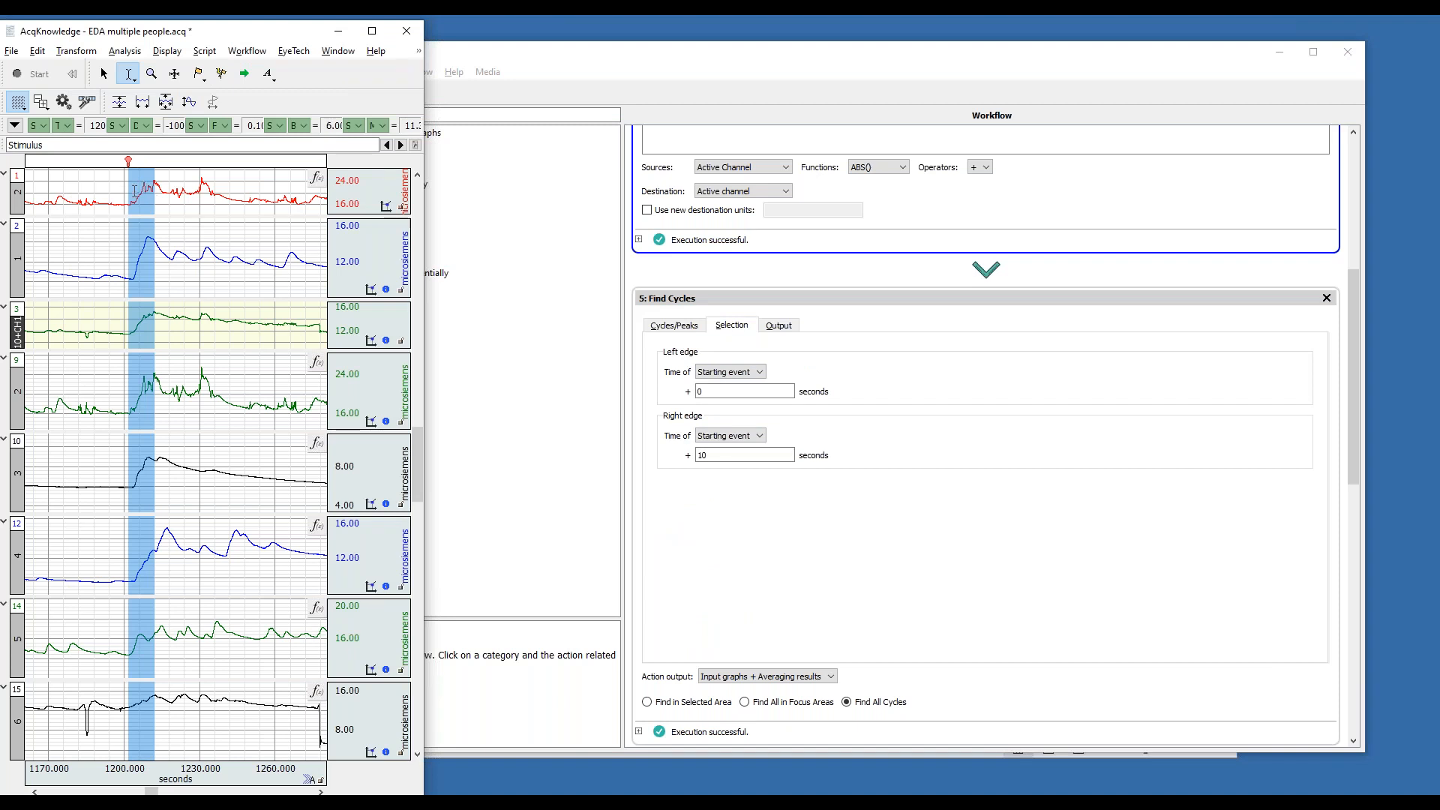
left_click(781, 326)
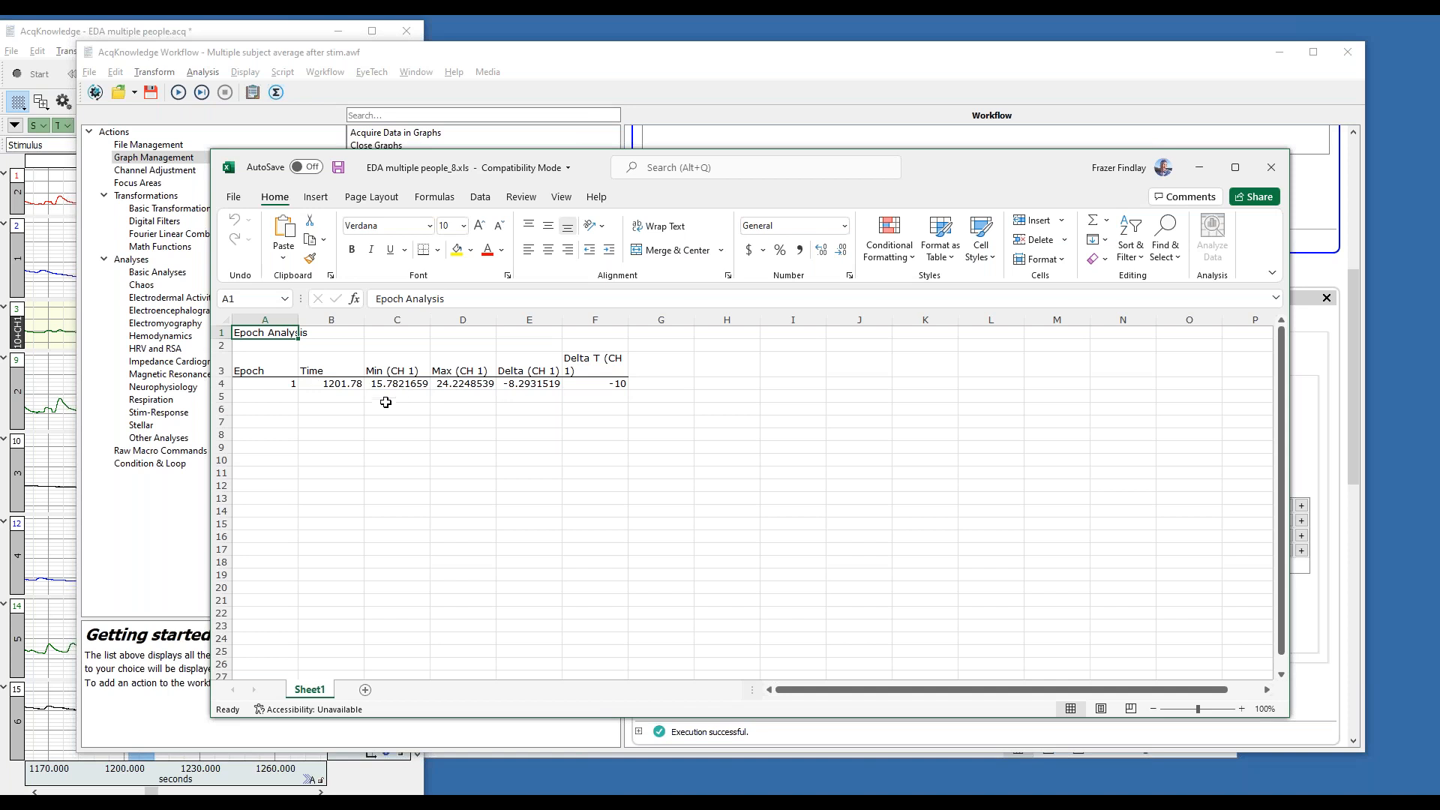
Compare the EDA graph with the Epoch Analysis action's epoch width, event placement and channel measurement settings
left_click(68, 39)
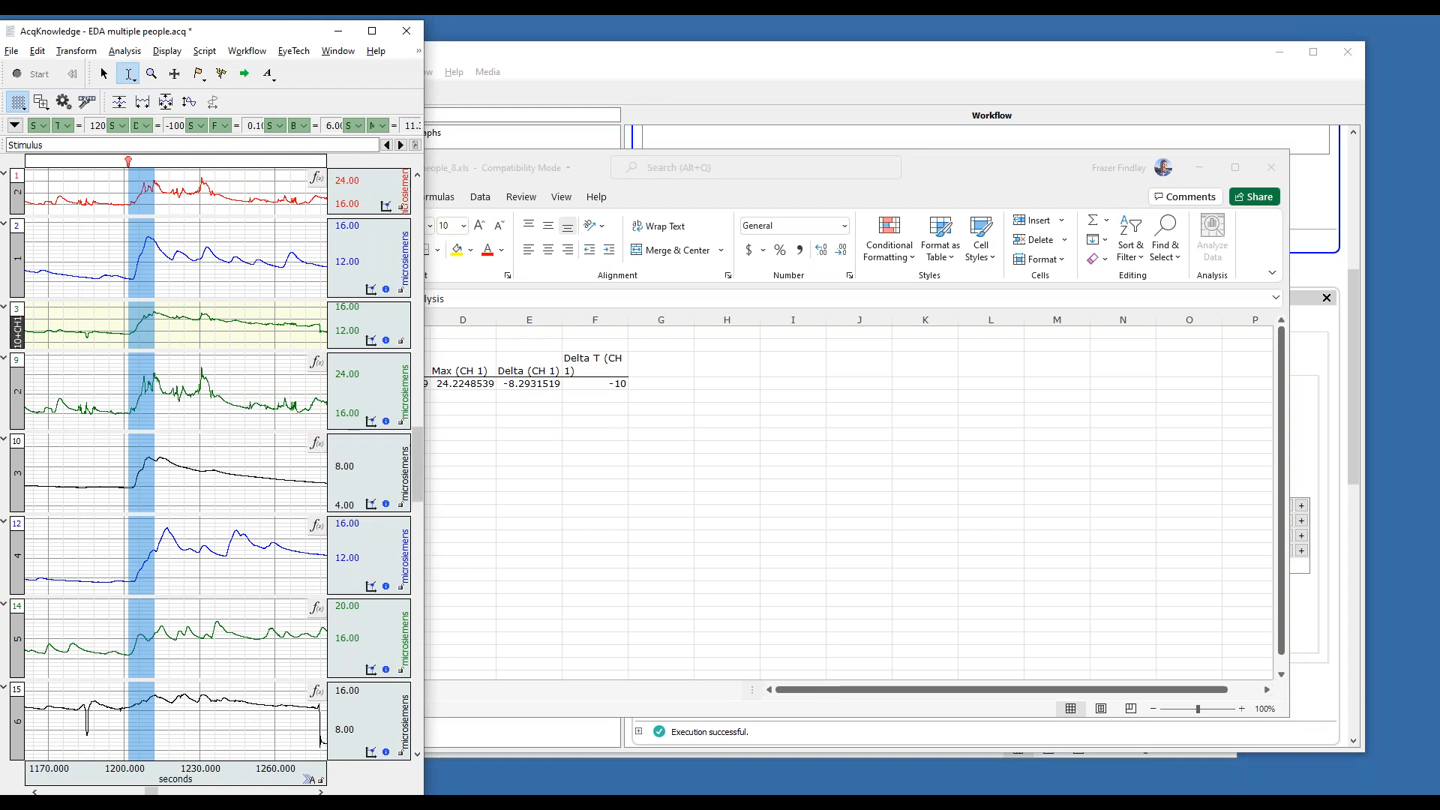
left_click(699, 57)
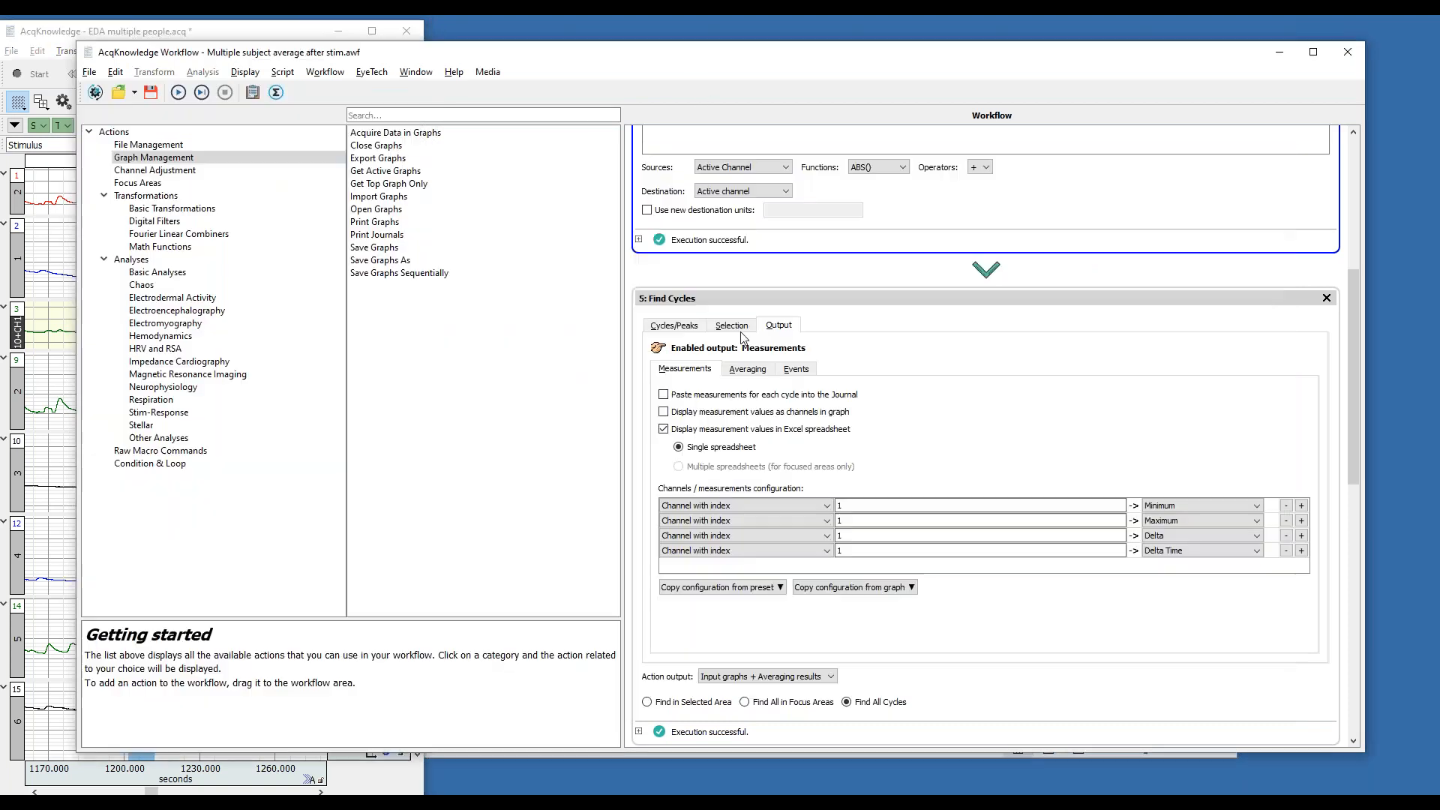
left_click_drag(1352, 413, 1341, 570)
scroll(853, 330, "down", 5)
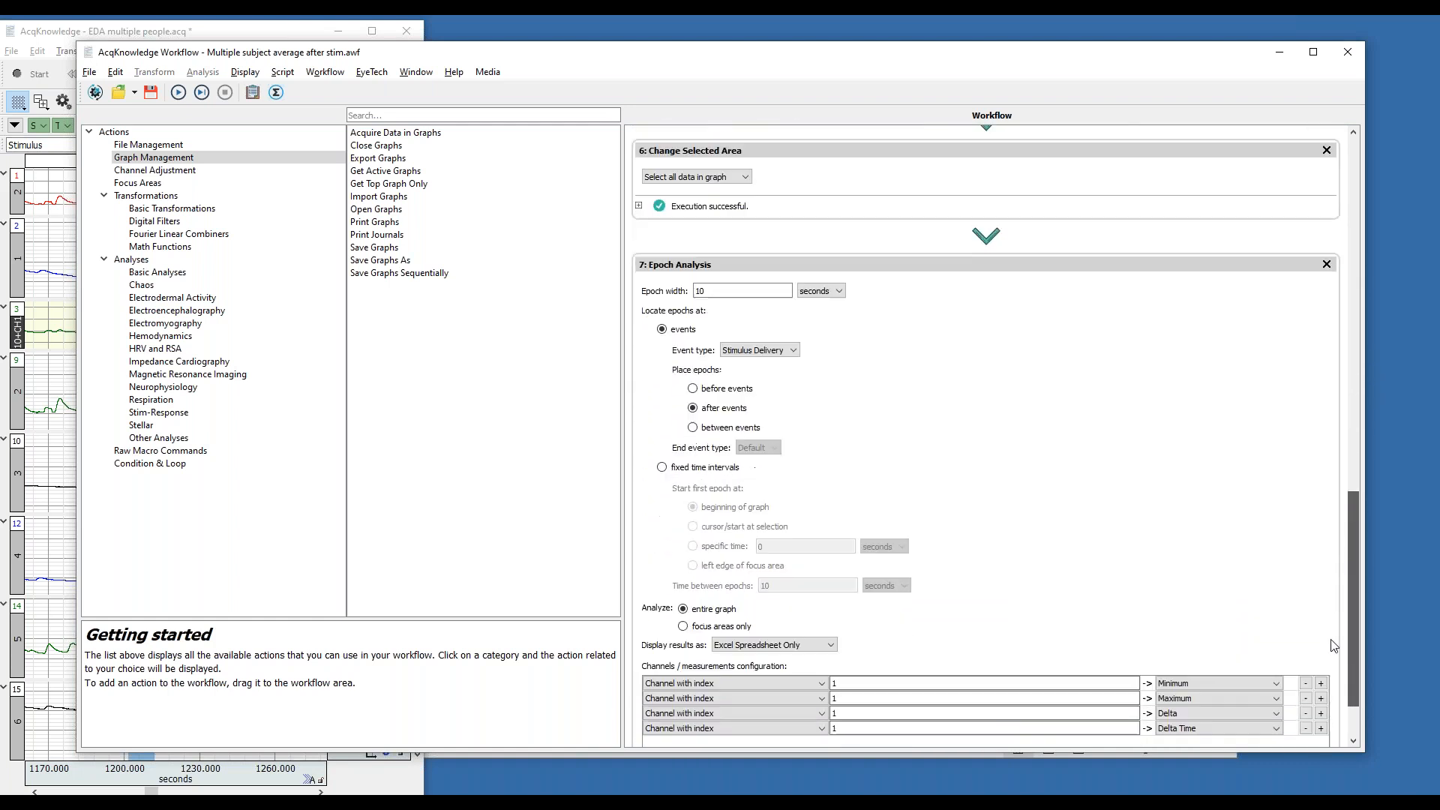
left_click(700, 272)
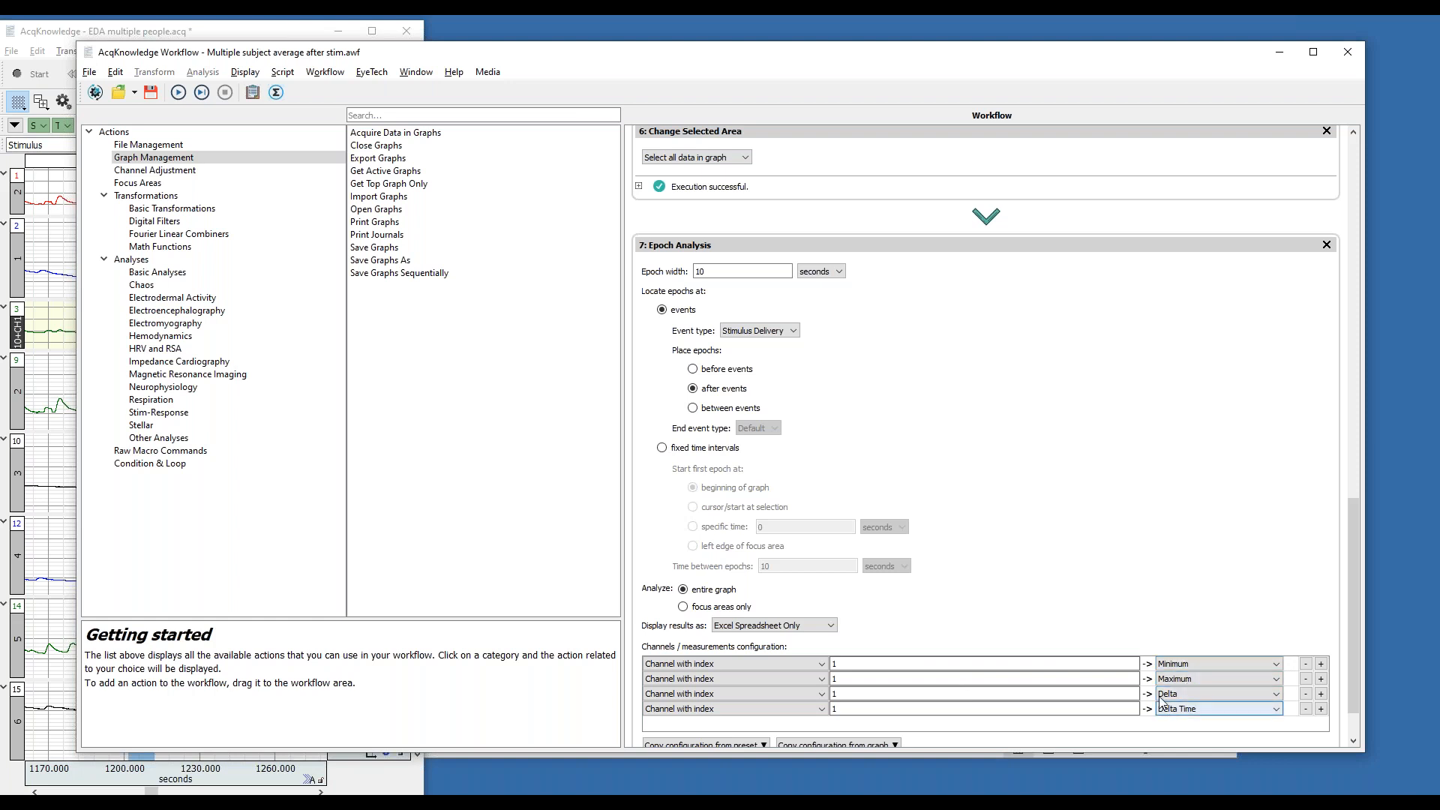
left_click(225, 31)
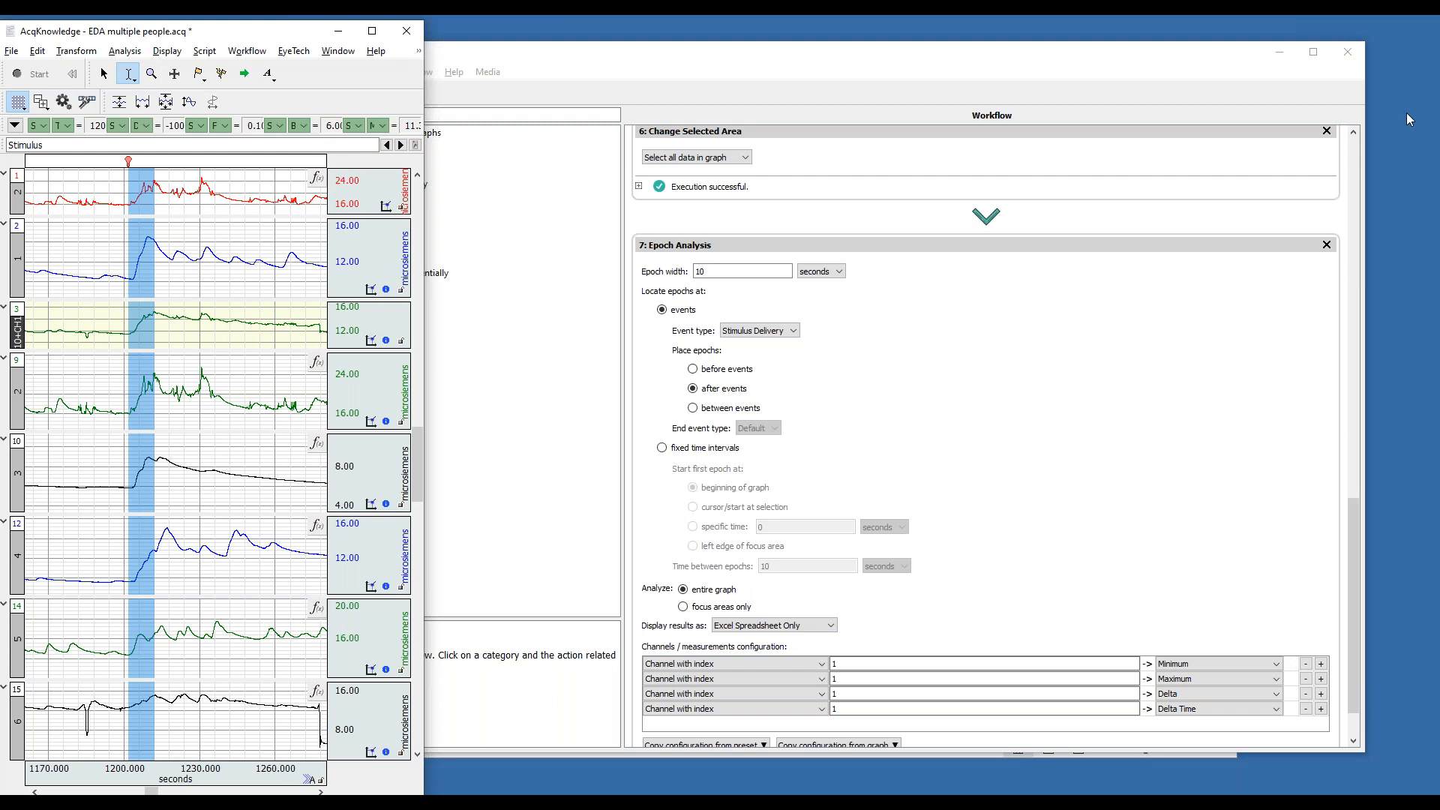
left_click(1008, 21)
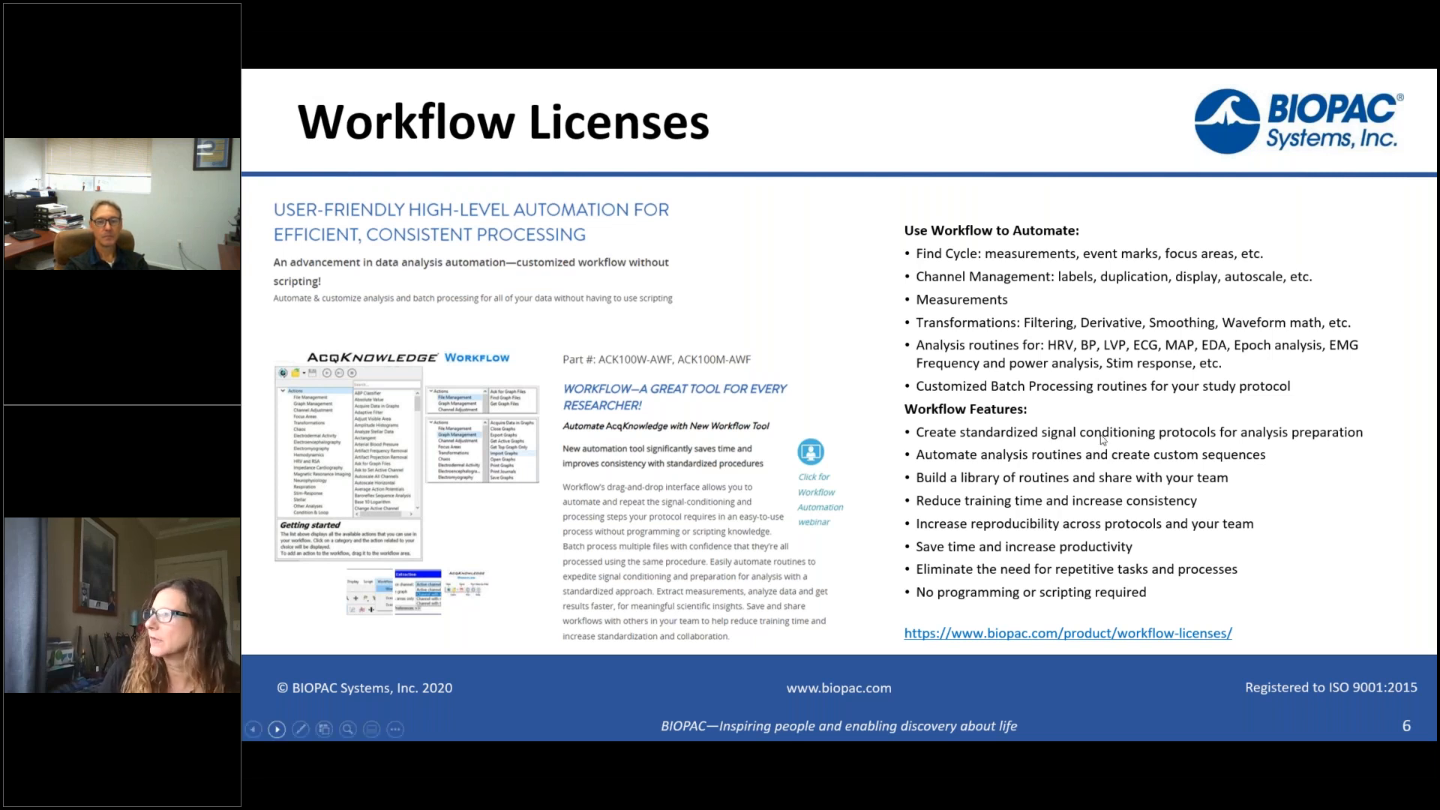
key("Left")
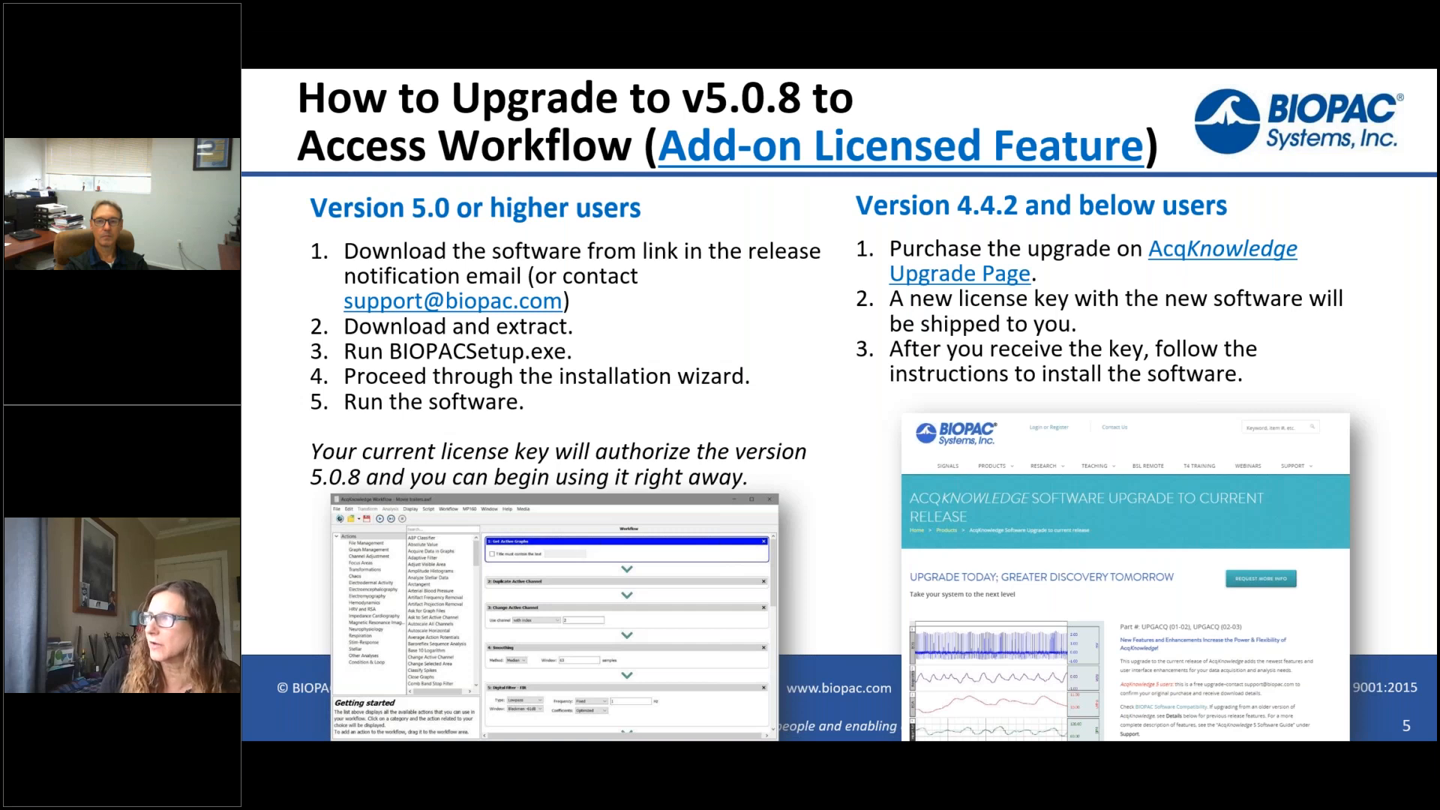
key("Right")
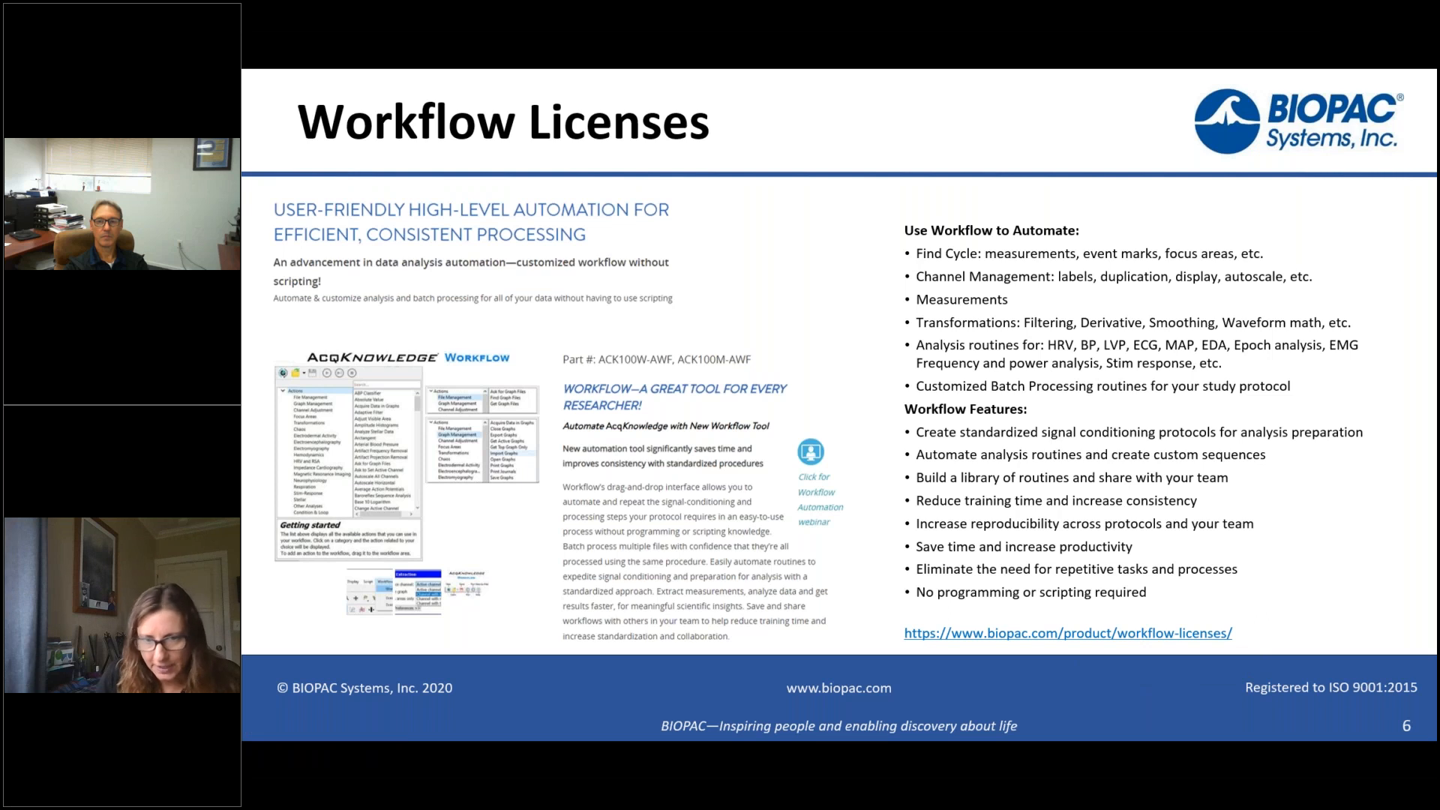
Switch to the browser, find Local Sales on the Workflow Automation Licenses page and open the regional contact form
key("alt+Tab")
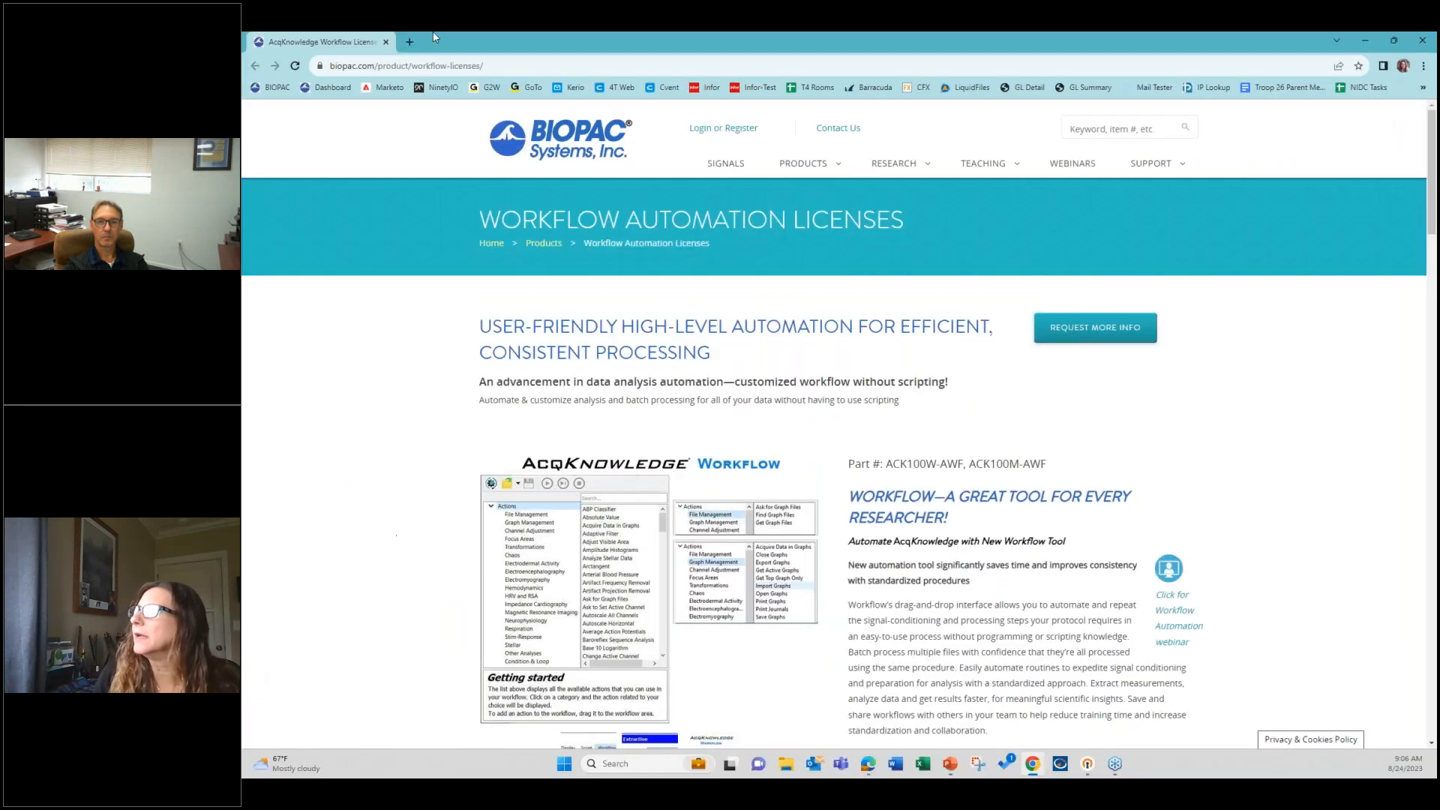
mouse_move(842, 132)
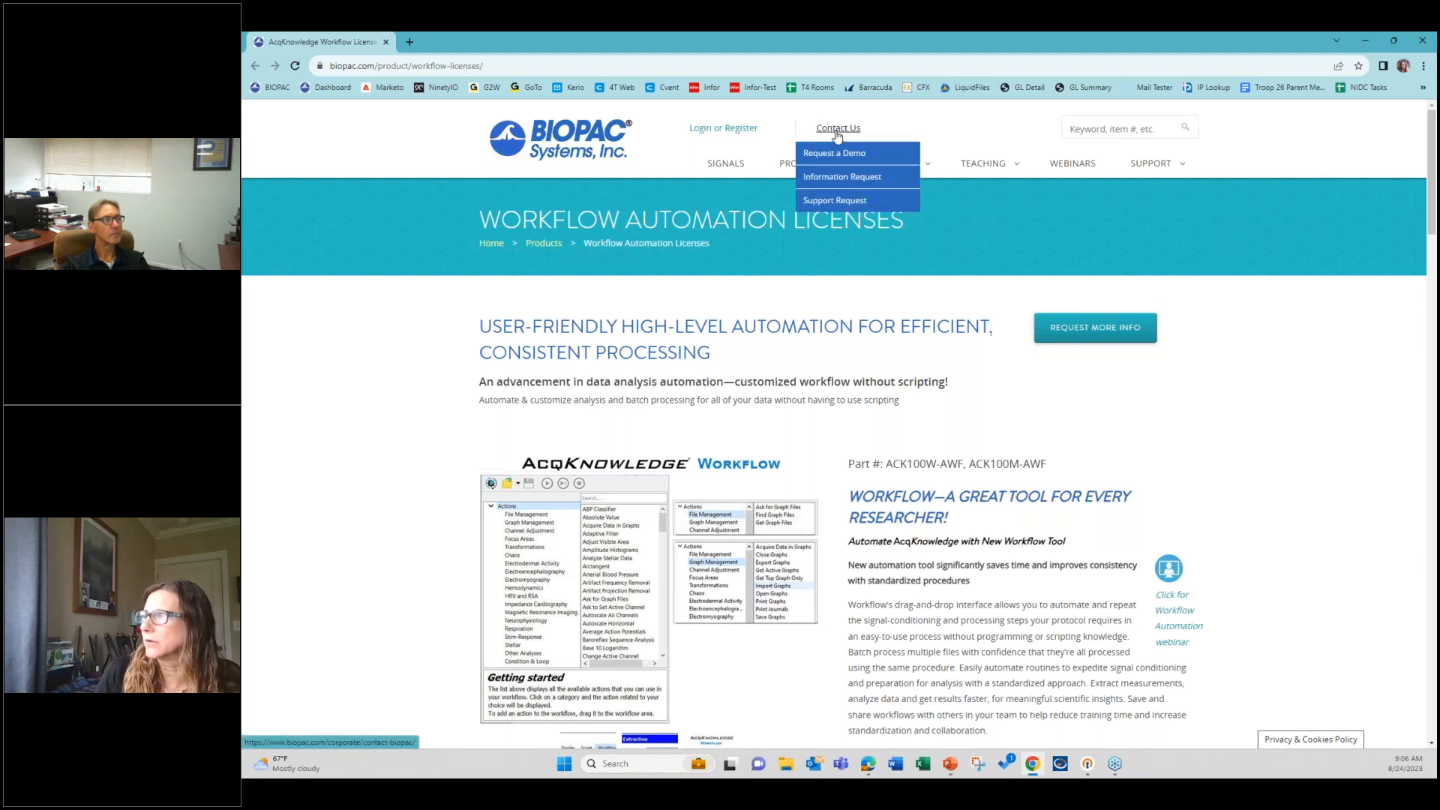
scroll(966, 276, "down", 10)
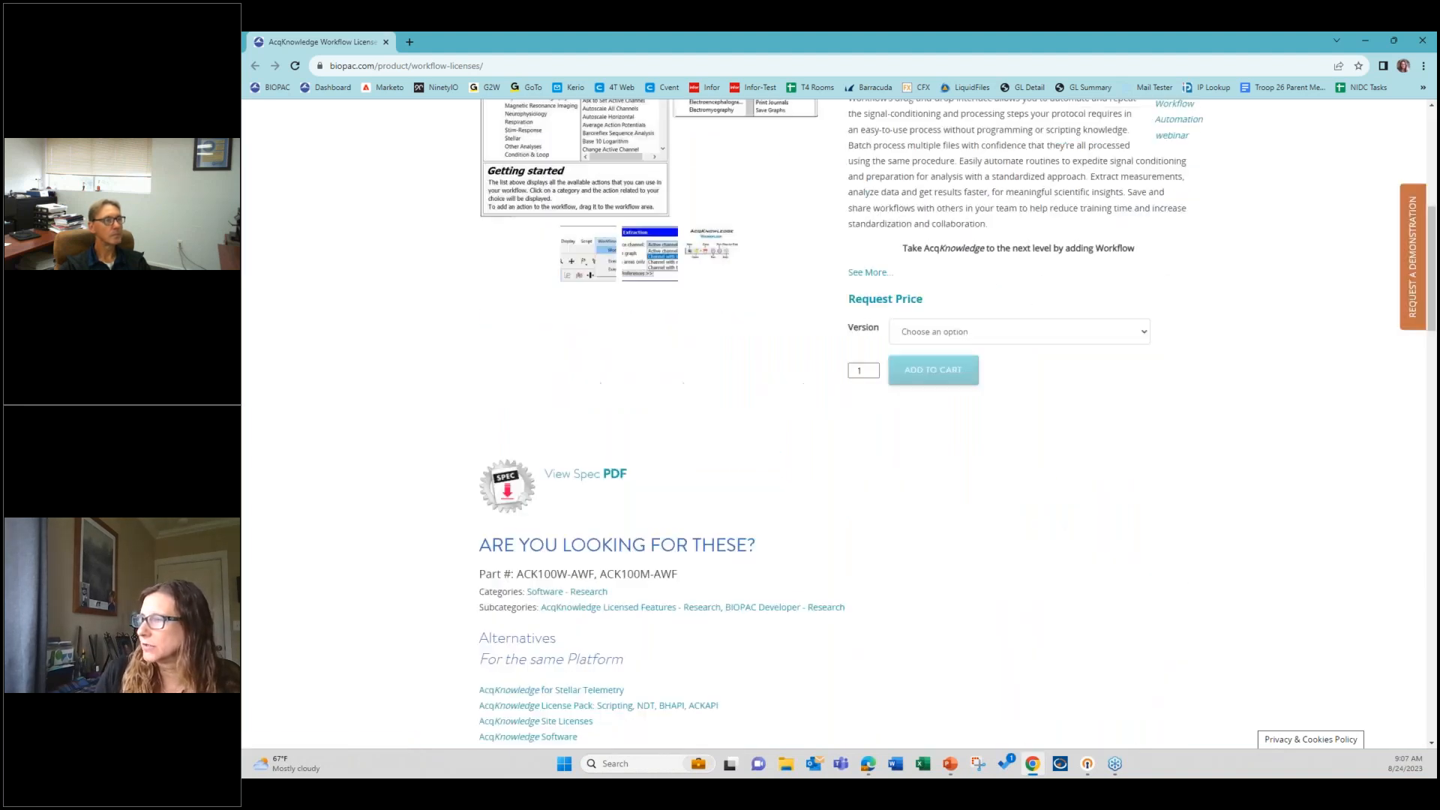
scroll(965, 276, "down", 15)
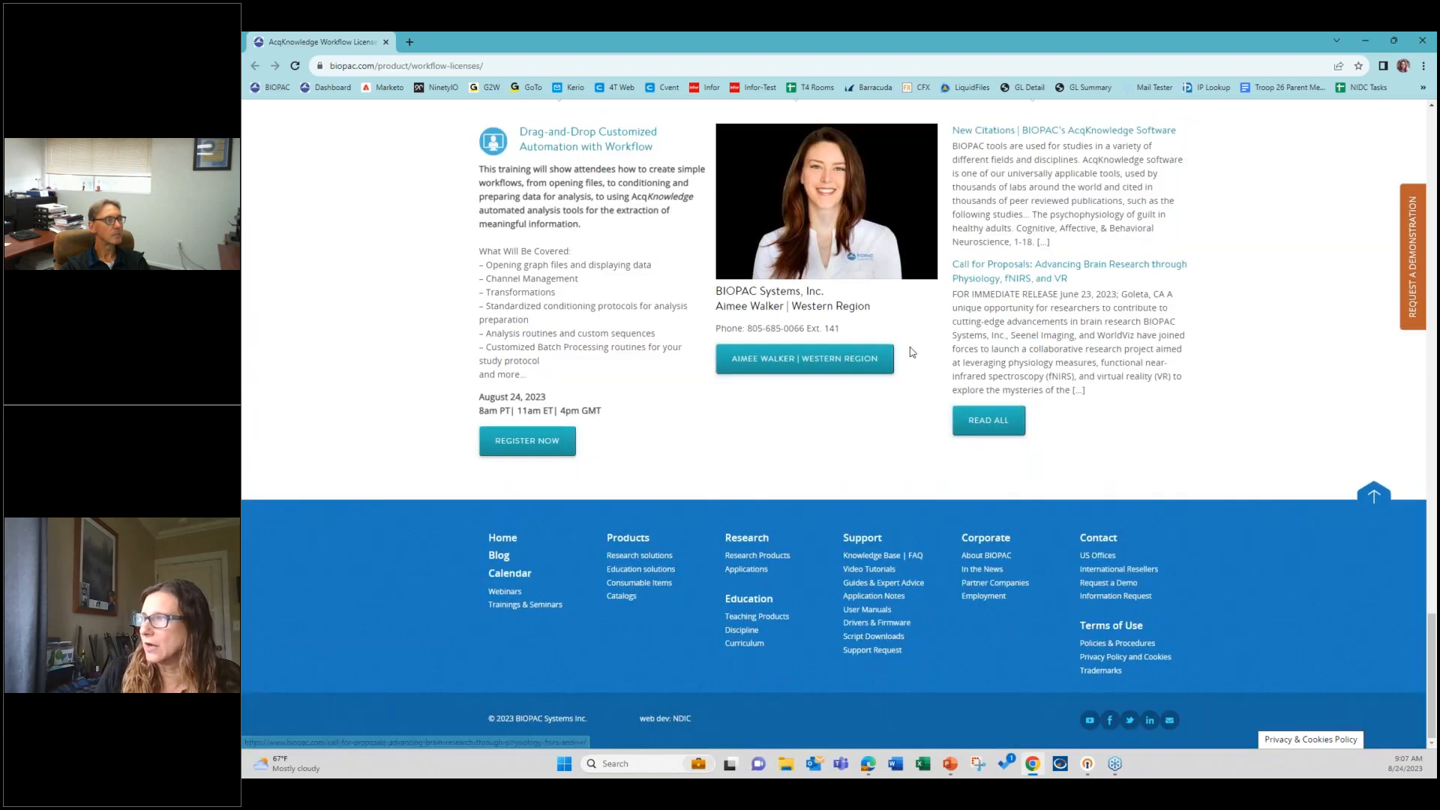
scroll(916, 386, "up", 1)
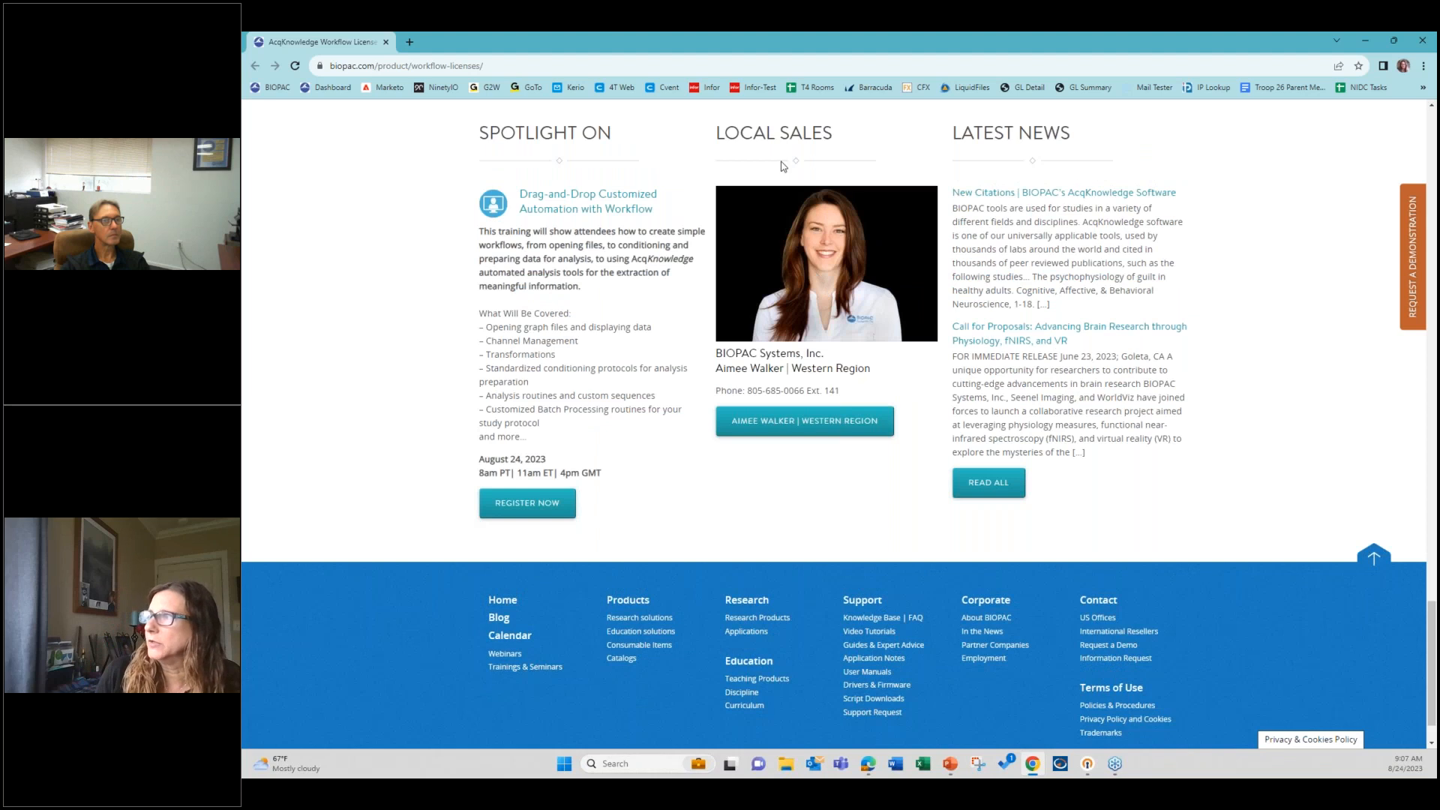
left_click(786, 422)
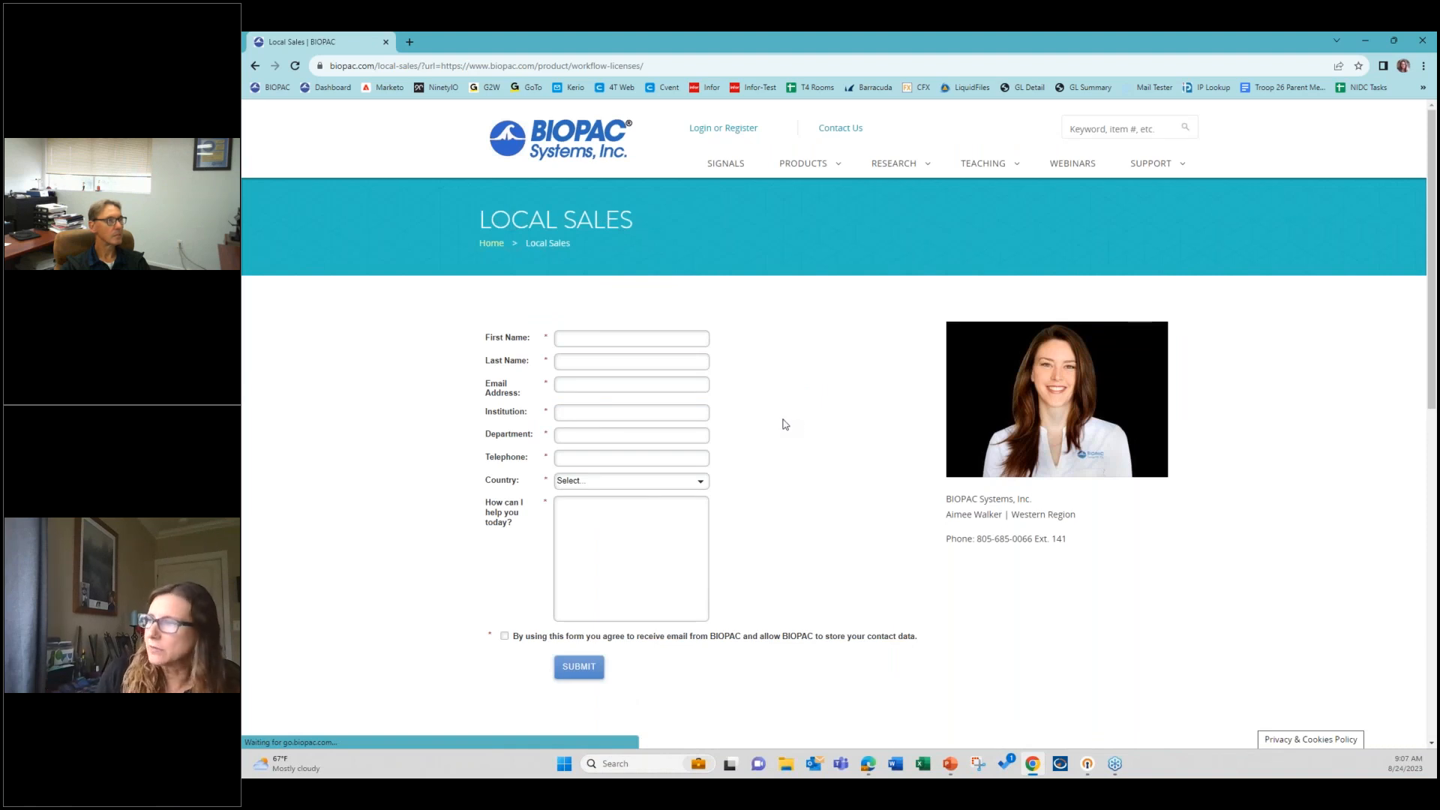
left_click(574, 340)
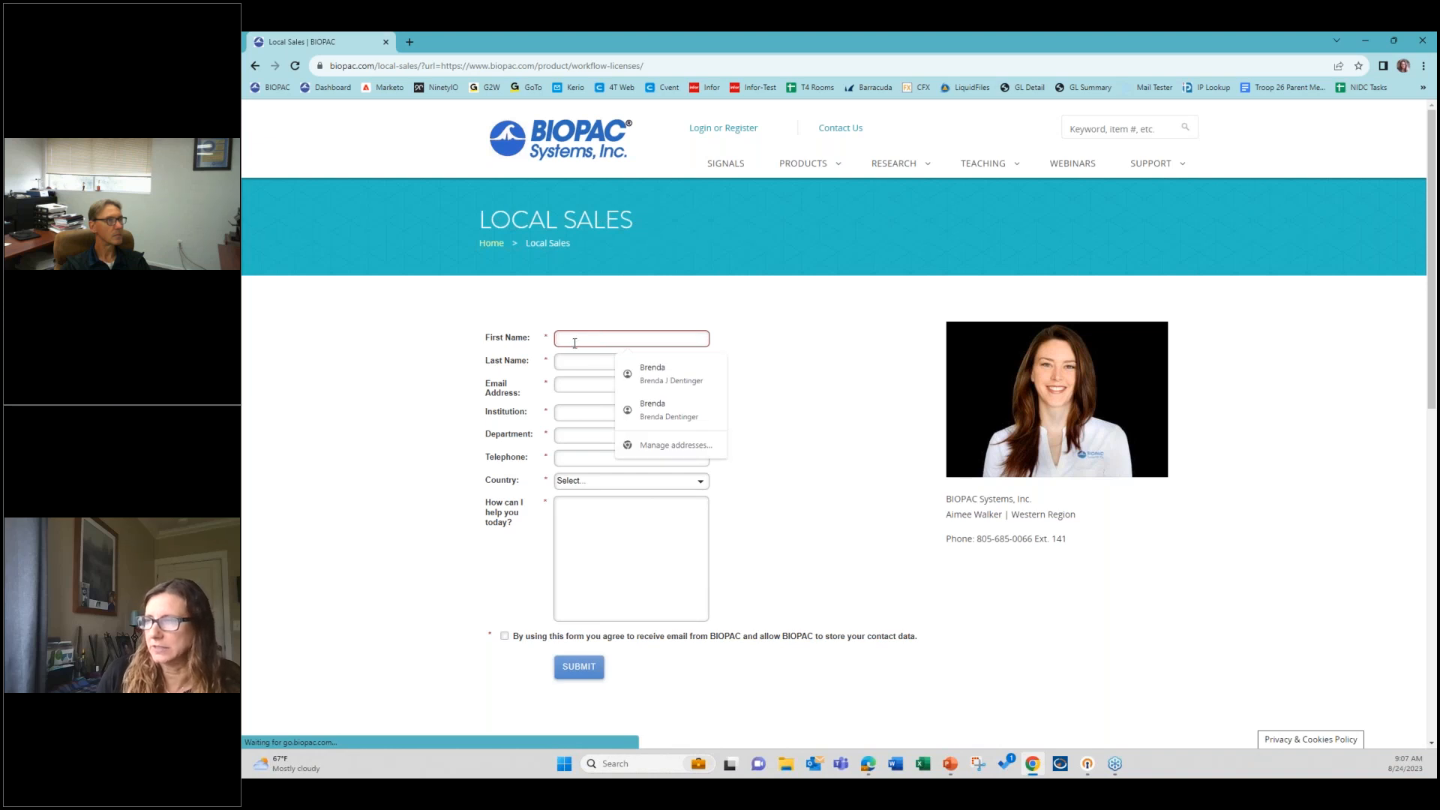
left_click(765, 359)
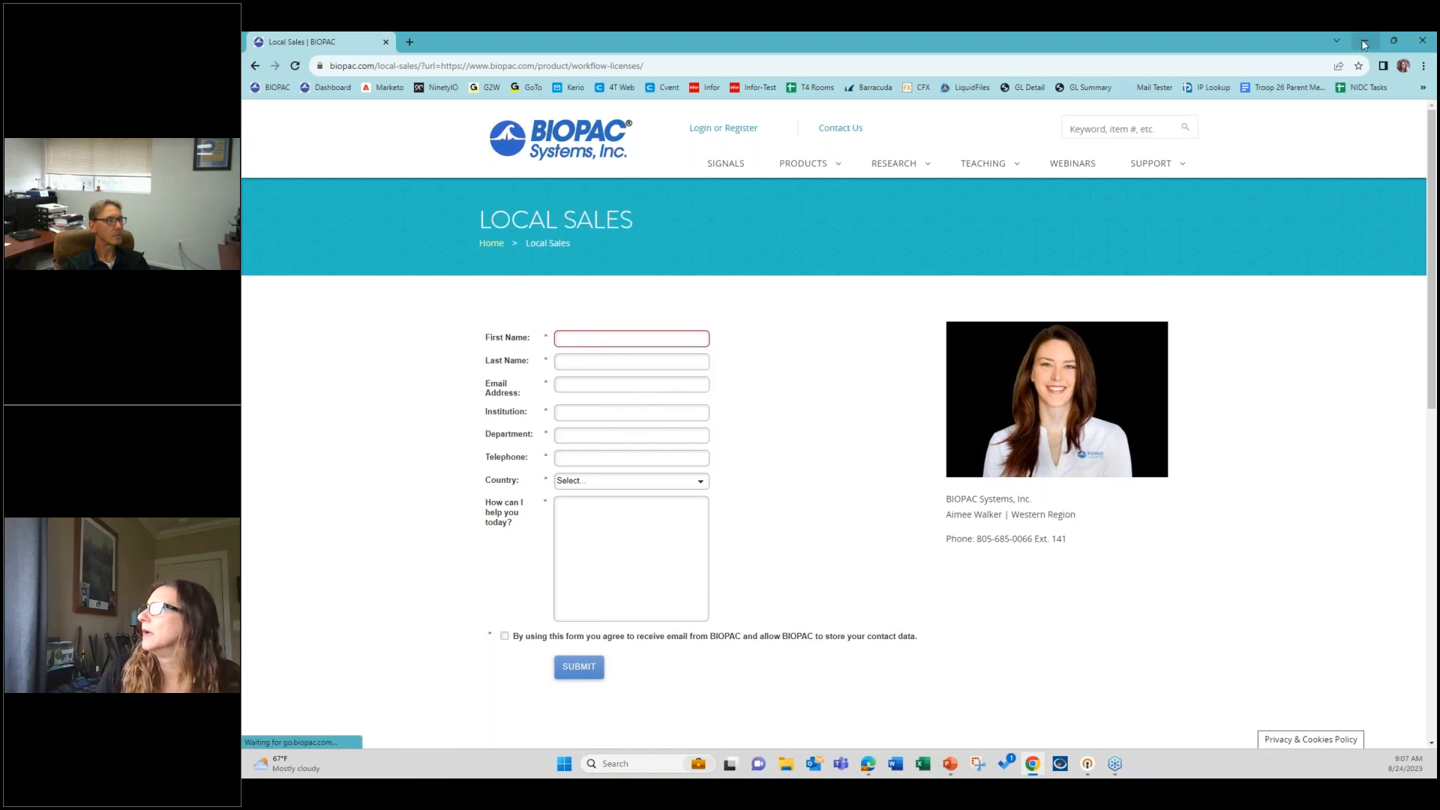
Visit the BIOPAC Support page and browse the on-demand events on the Webinars page, then put the browser away
mouse_move(1155, 176)
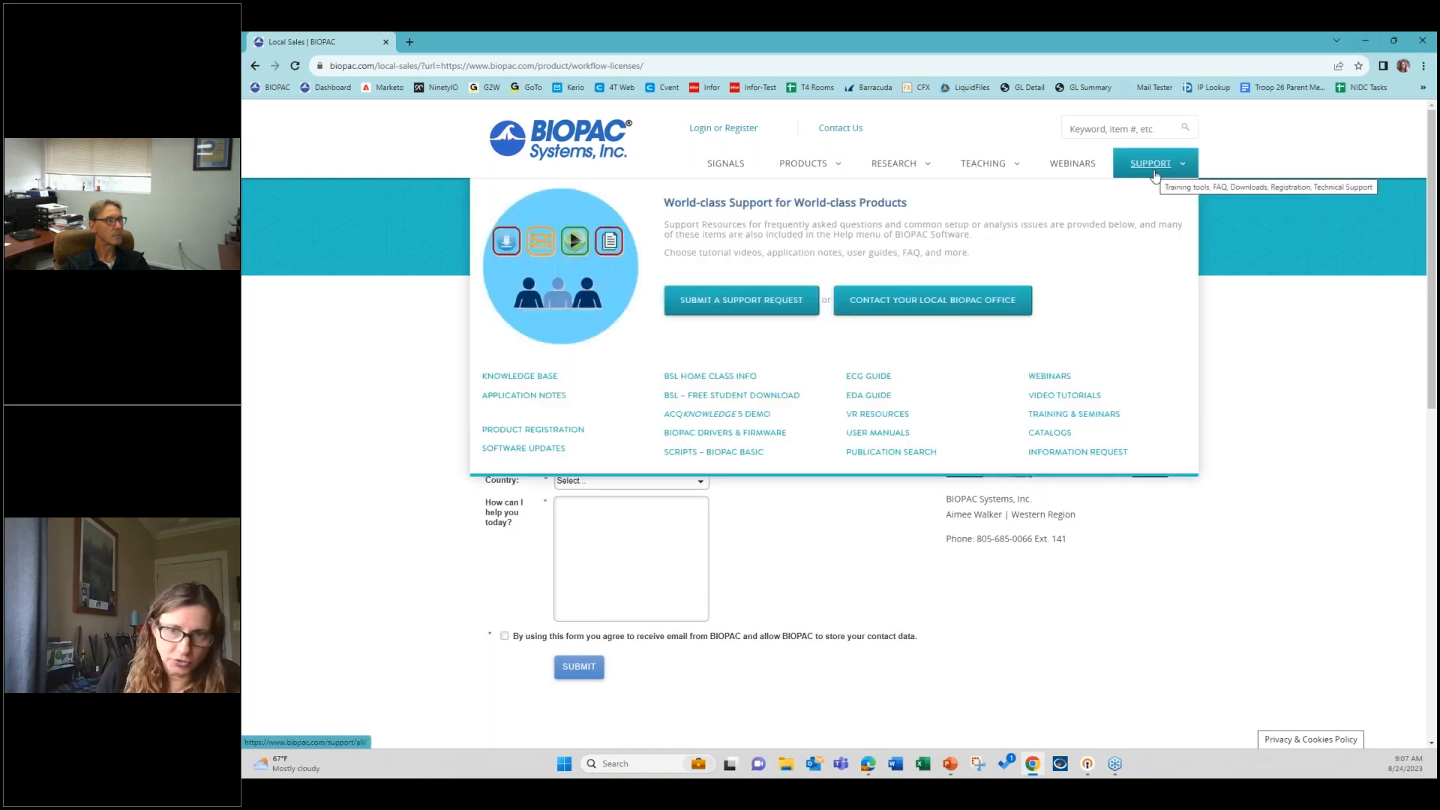
left_click(1149, 172)
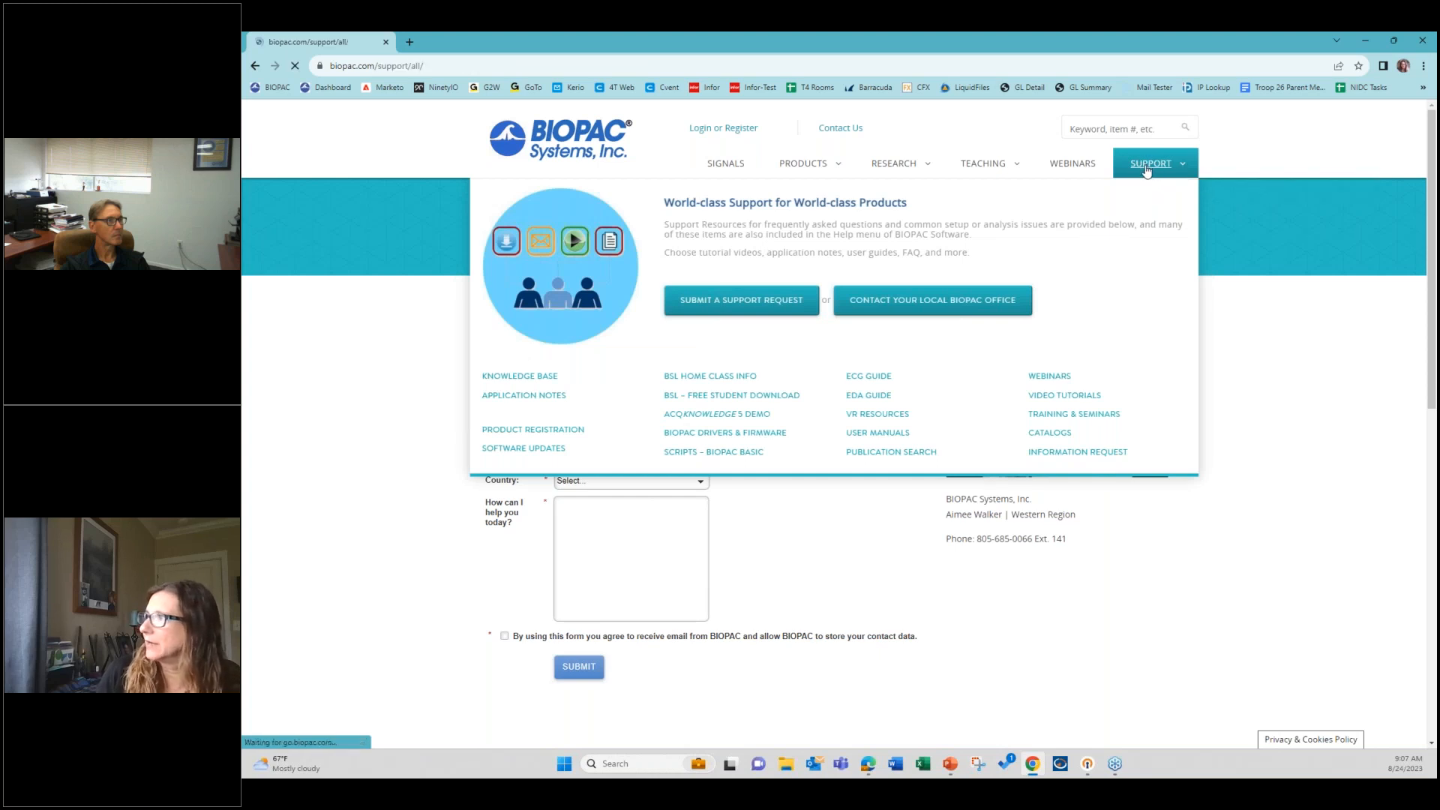
mouse_move(1147, 171)
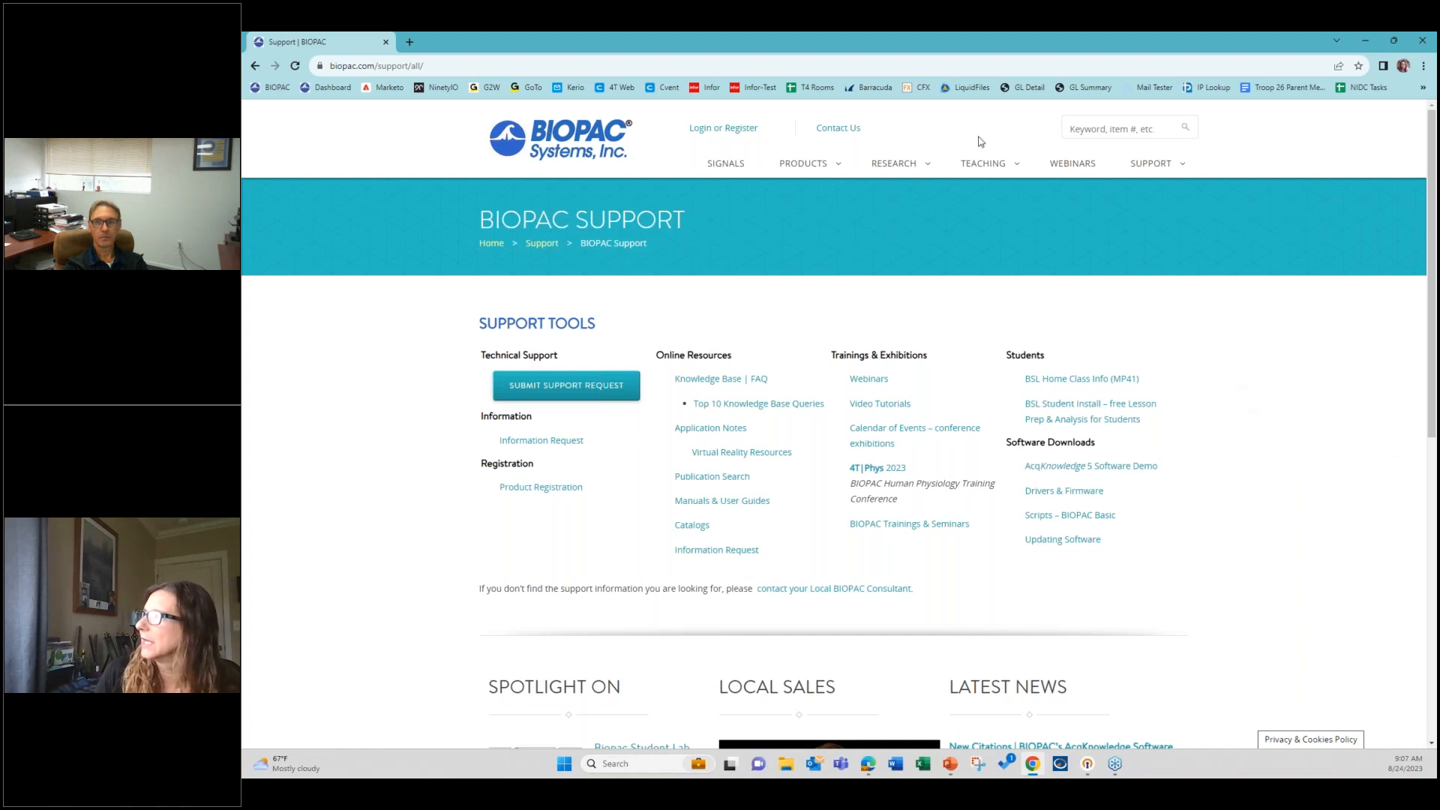
left_click(1071, 165)
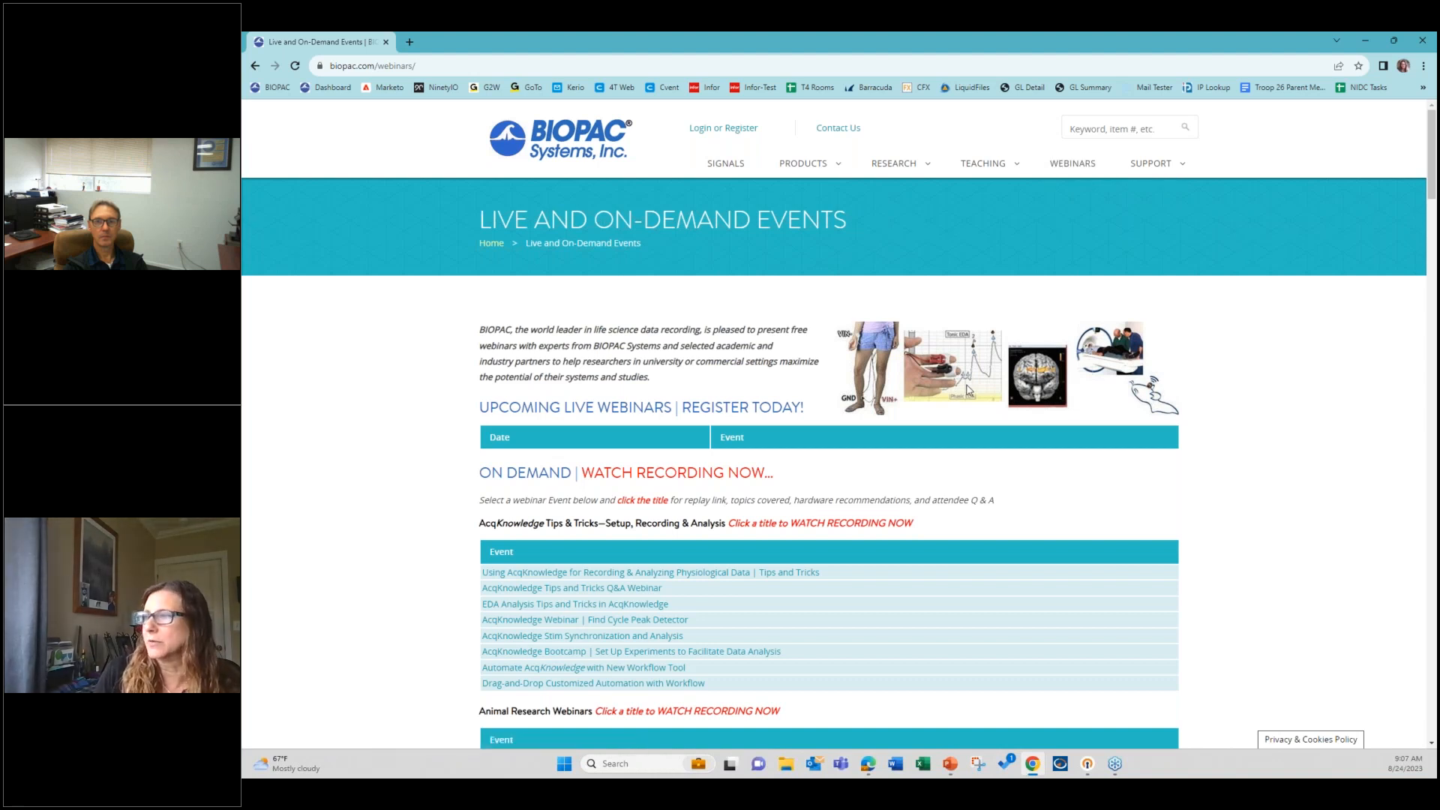
scroll(969, 389, "down", 1)
scroll(960, 385, "down", 2)
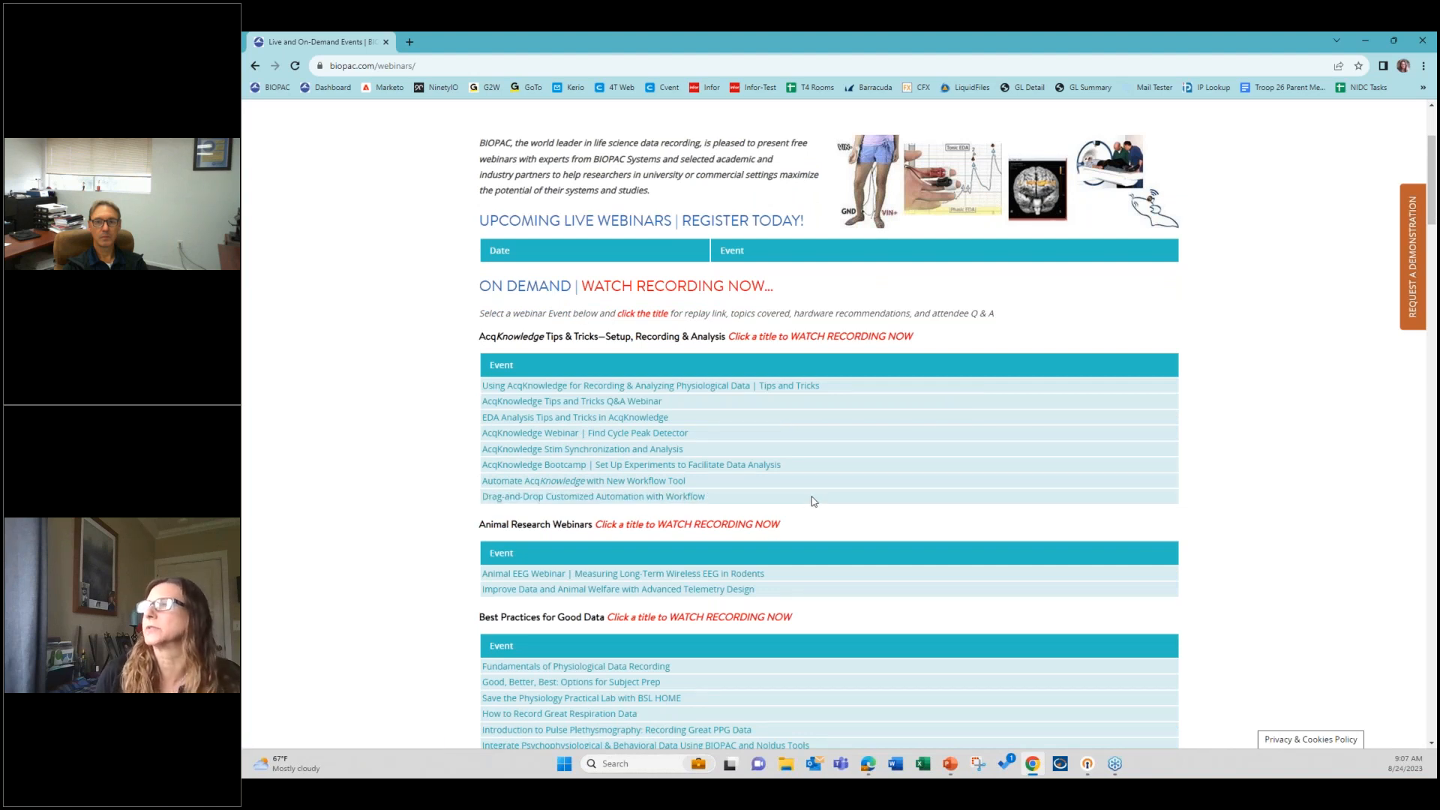
left_click(1360, 41)
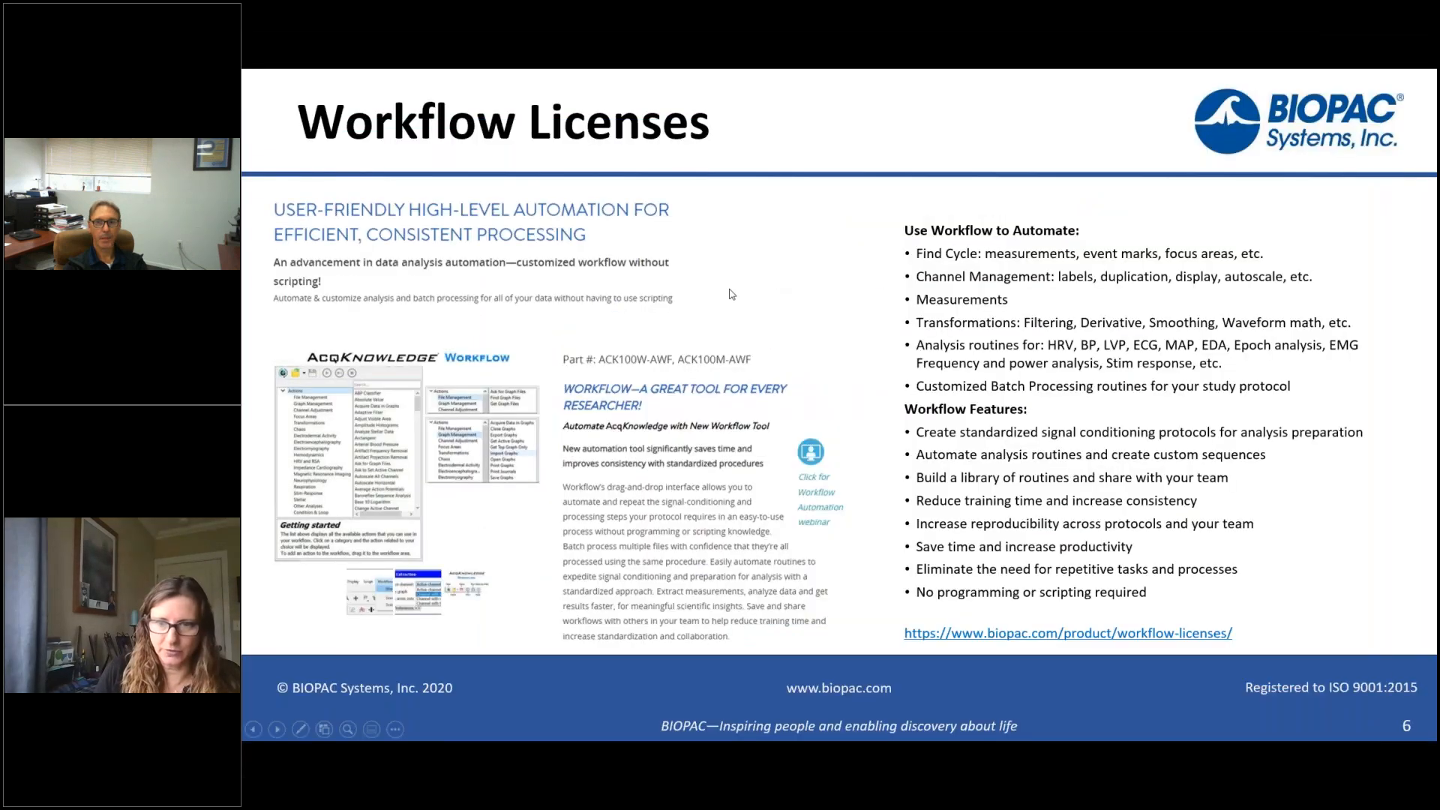
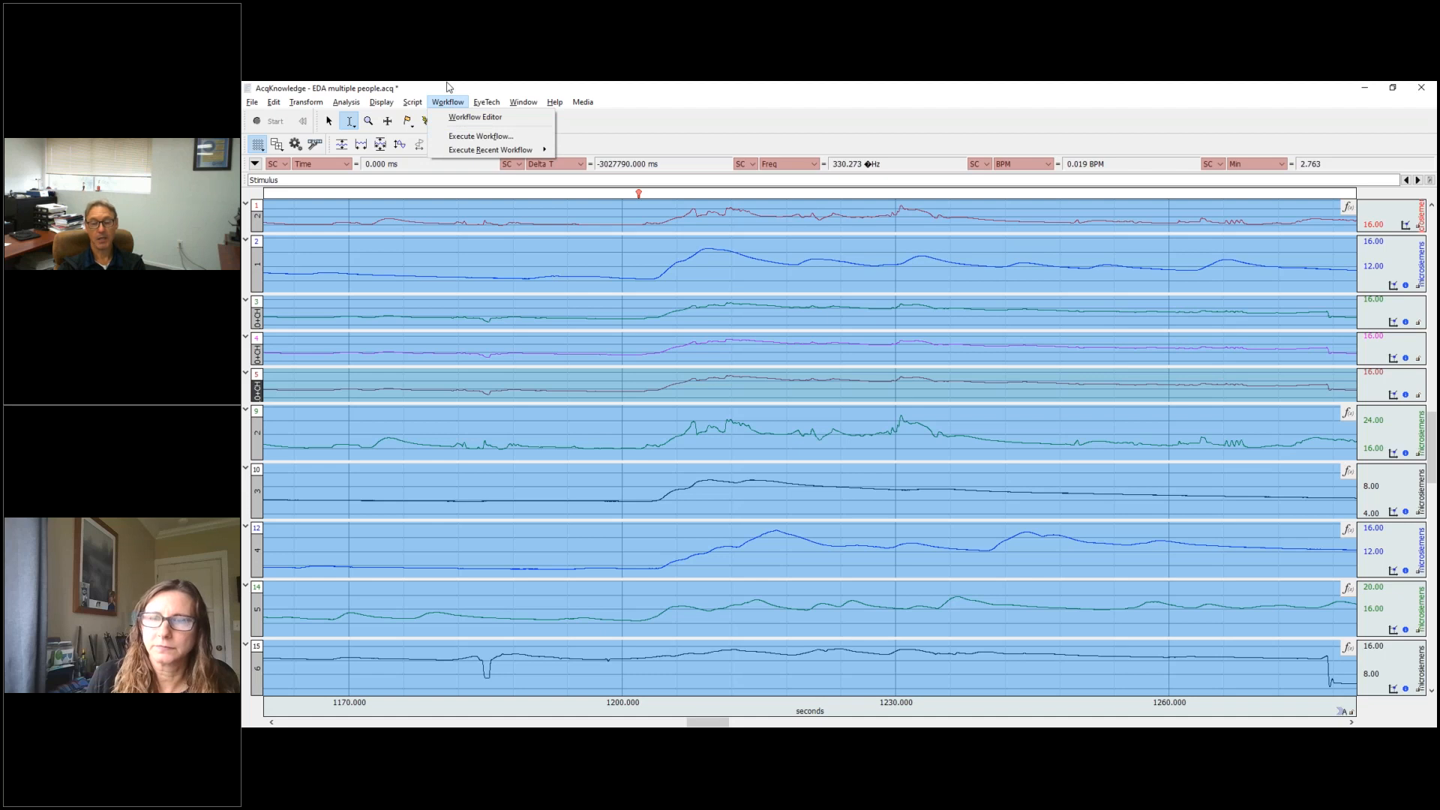
Close the EDA multiple people.acq graph window and return to the Multiple subject average after stim.awf workflow
left_click(677, 104)
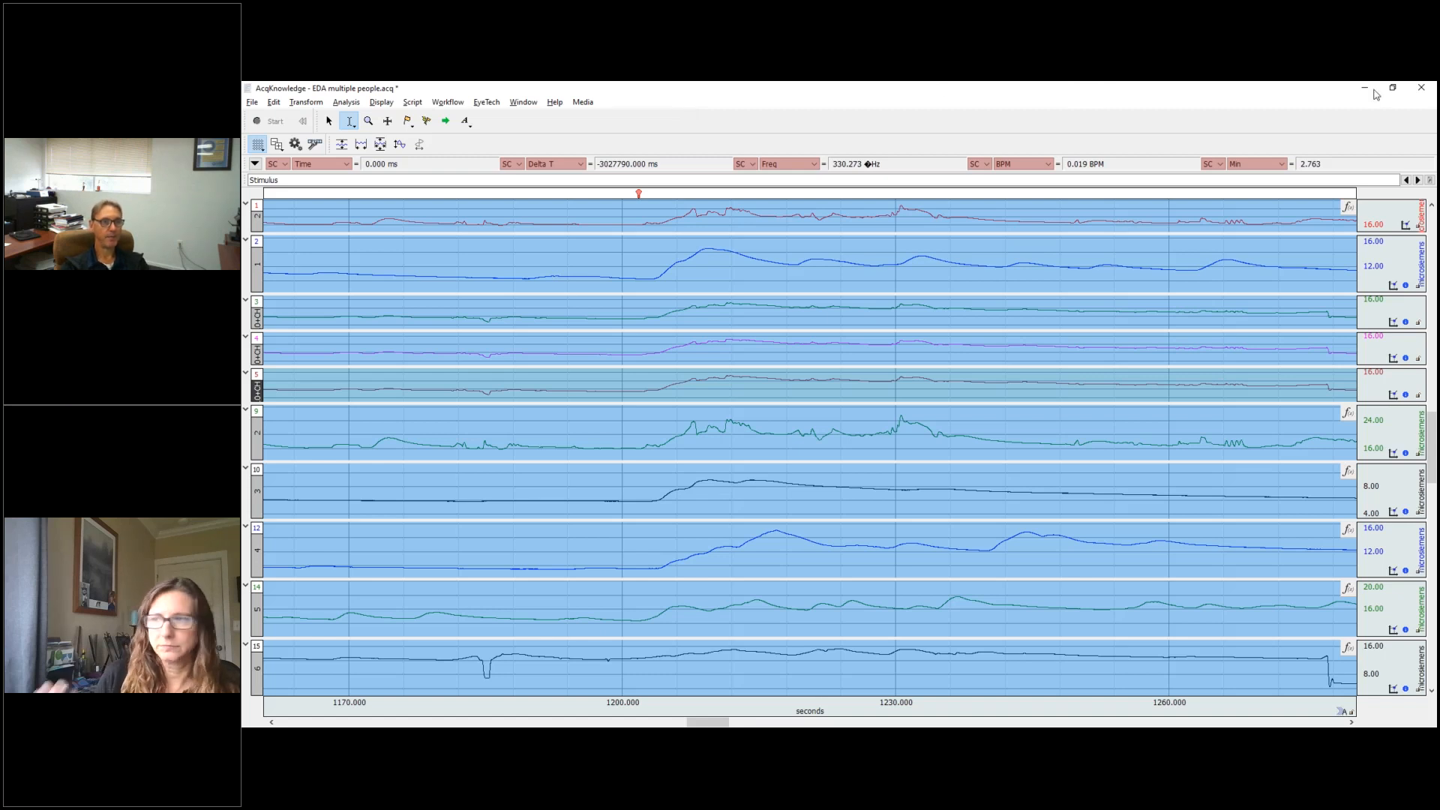
left_click(1422, 87)
left_click(868, 423)
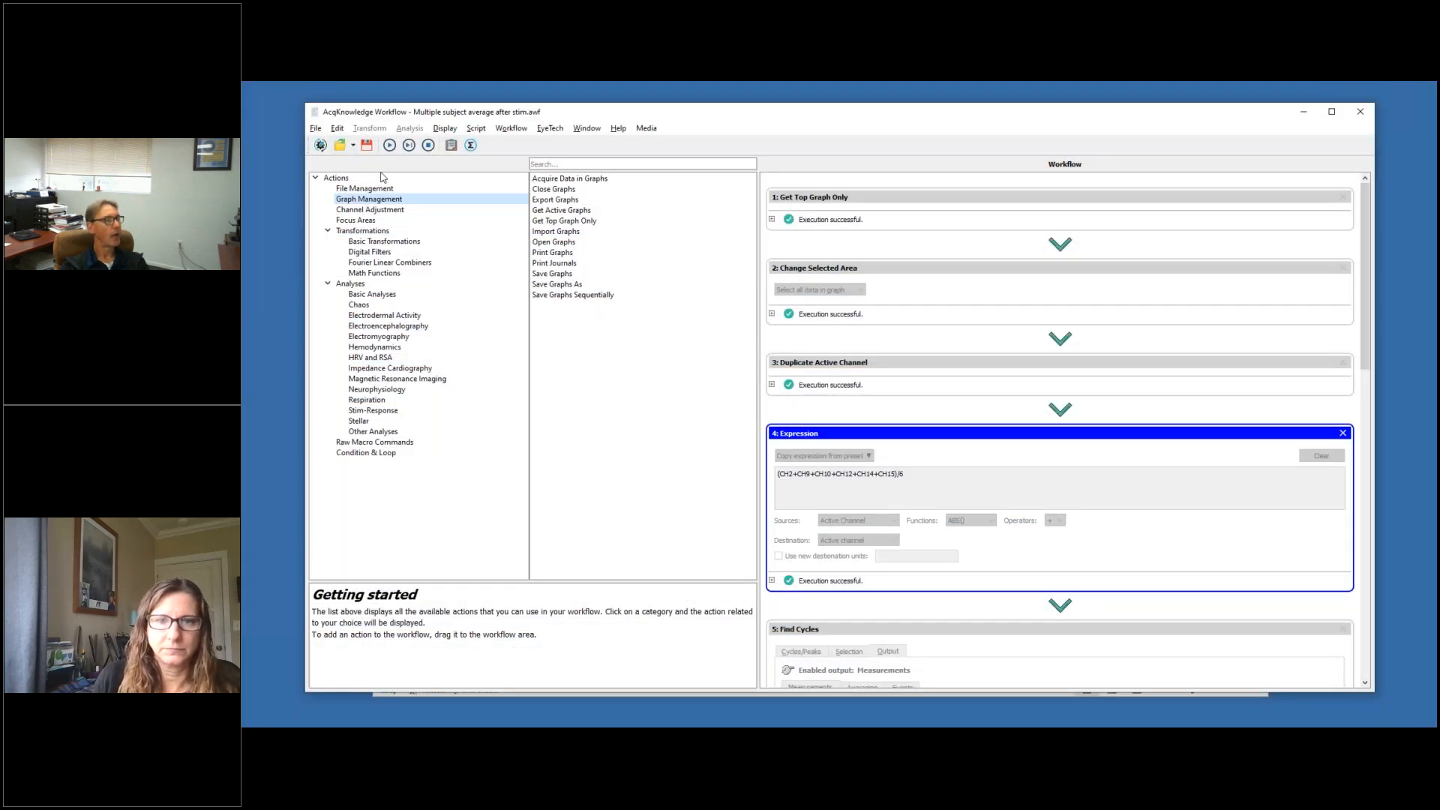
Start a new workflow, interrupting the Multiple subject average after stim.awf workflow and discarding its changes
left_click(321, 147)
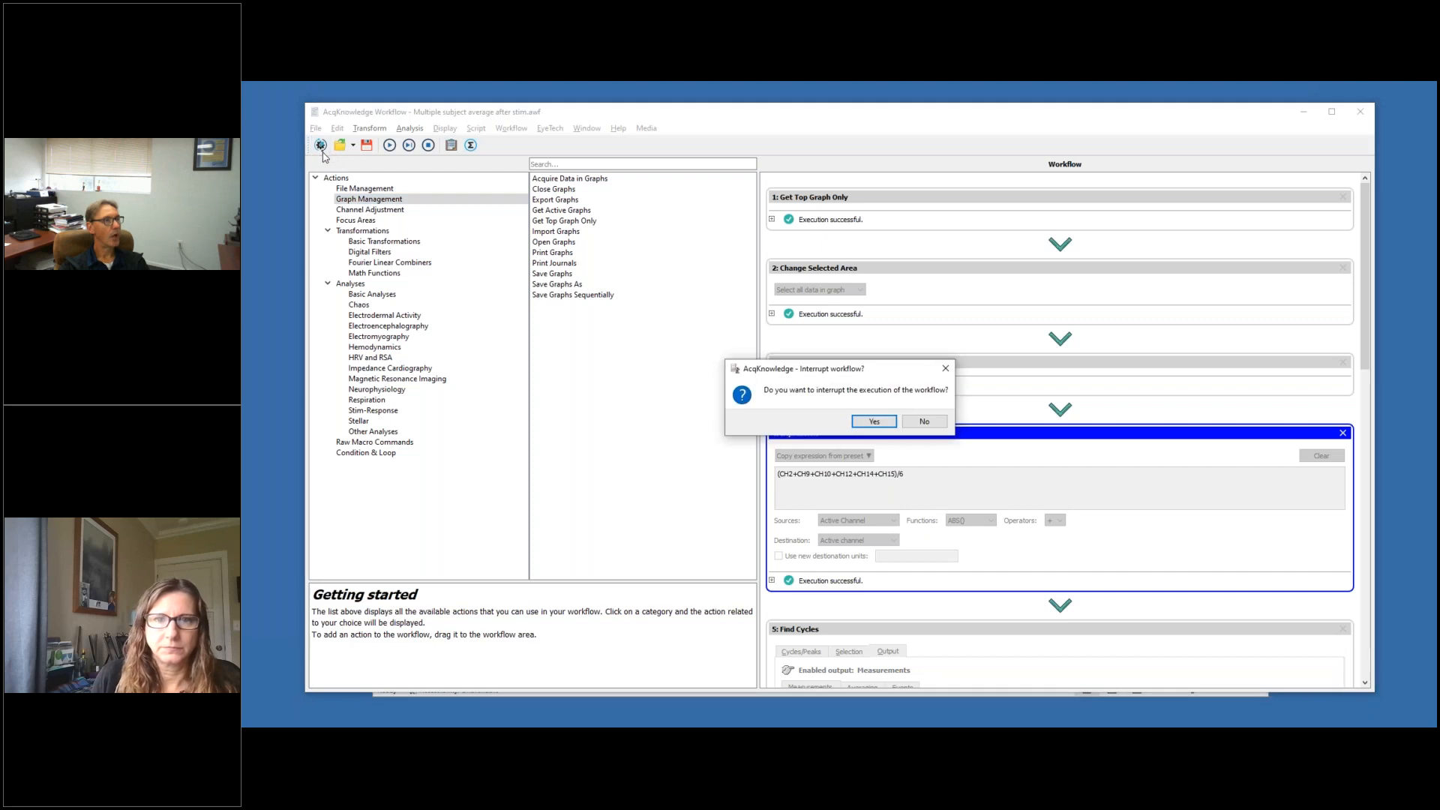
left_click(874, 421)
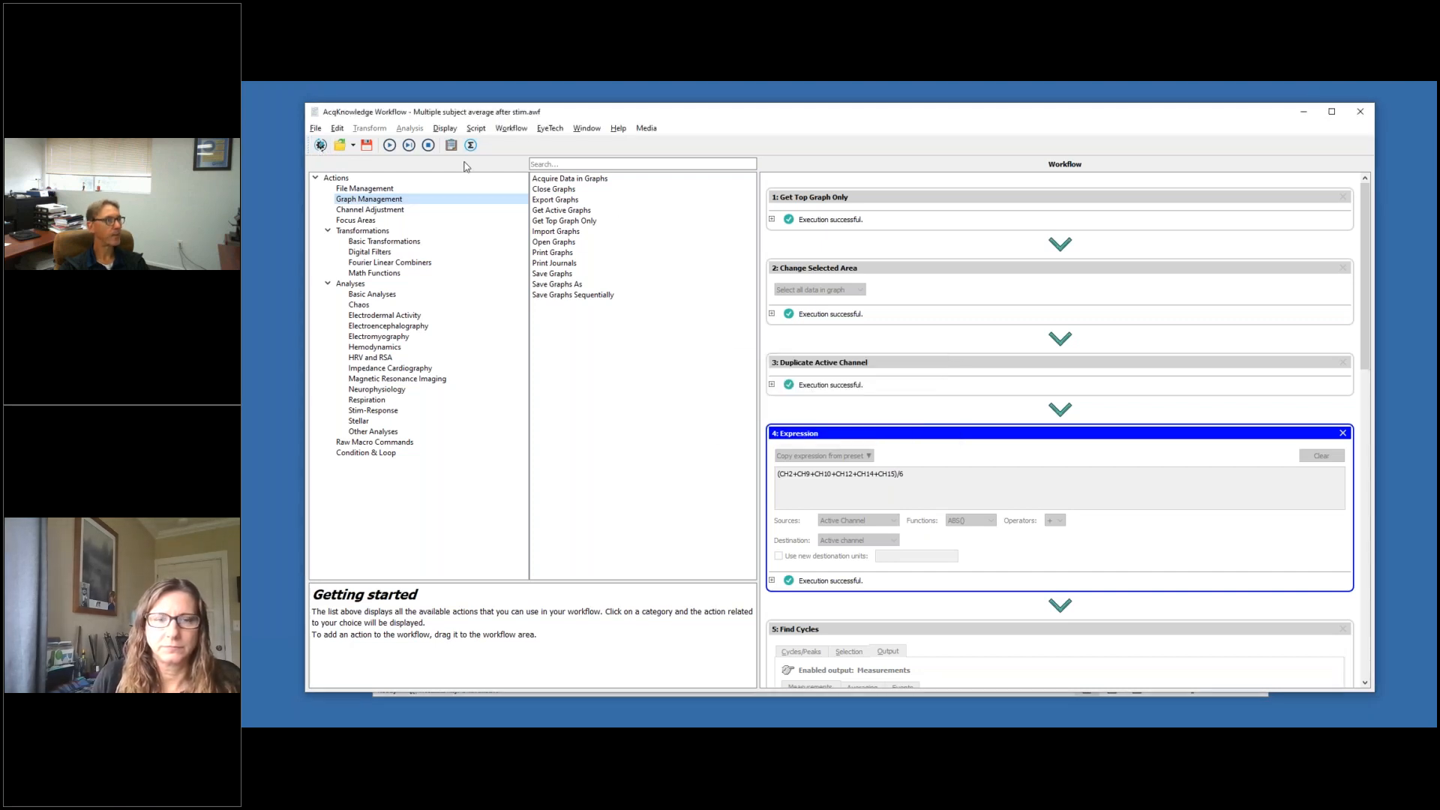
left_click(320, 145)
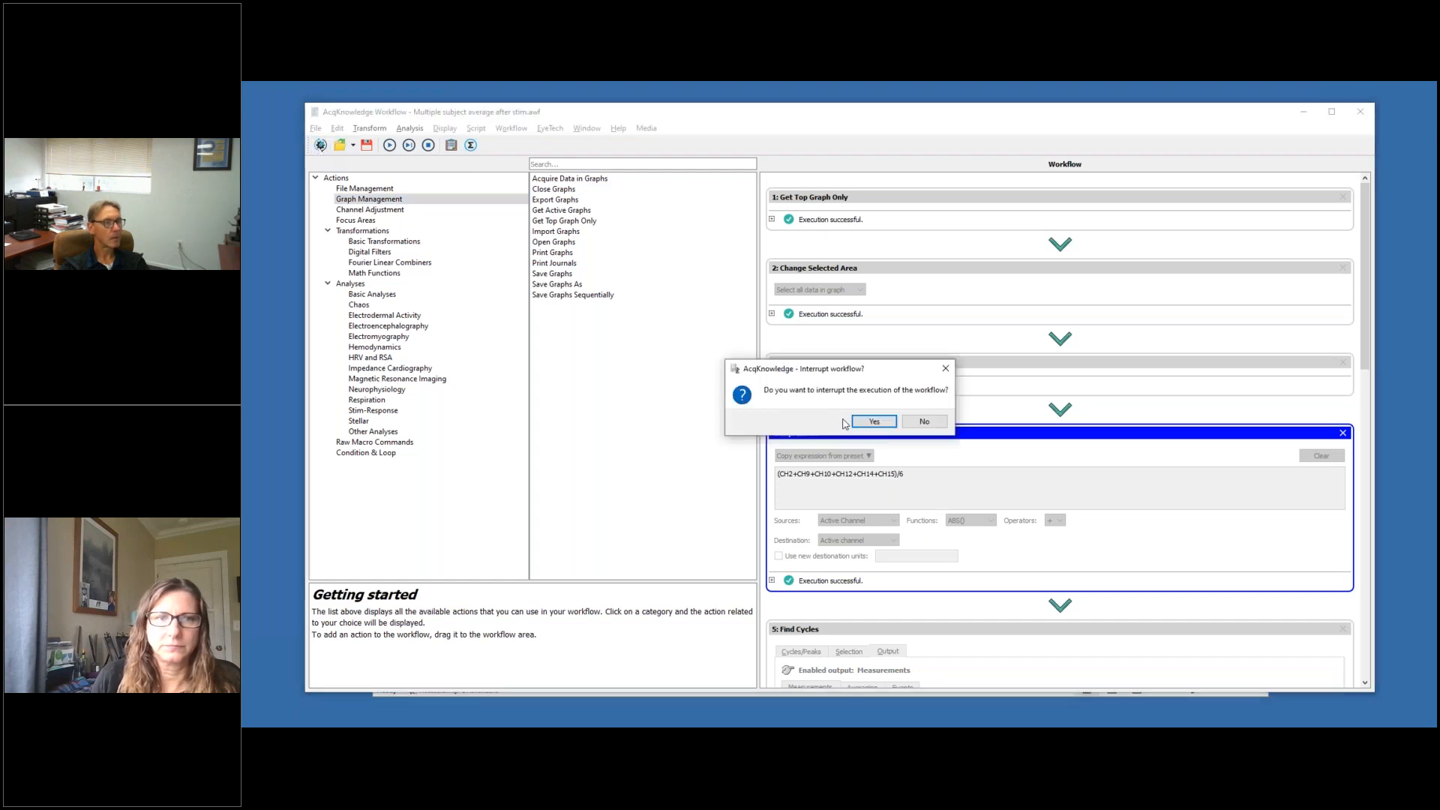
left_click(868, 422)
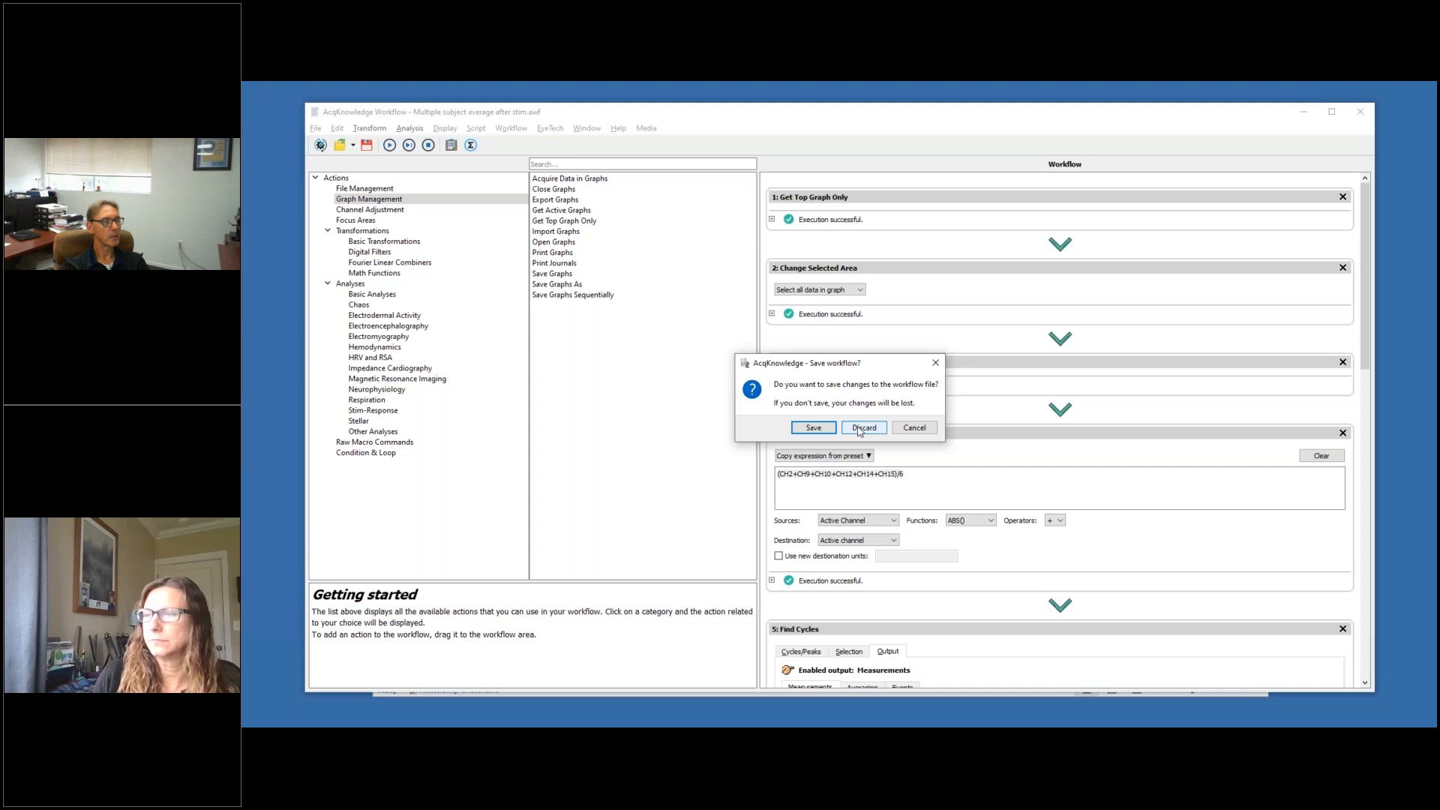
left_click(860, 429)
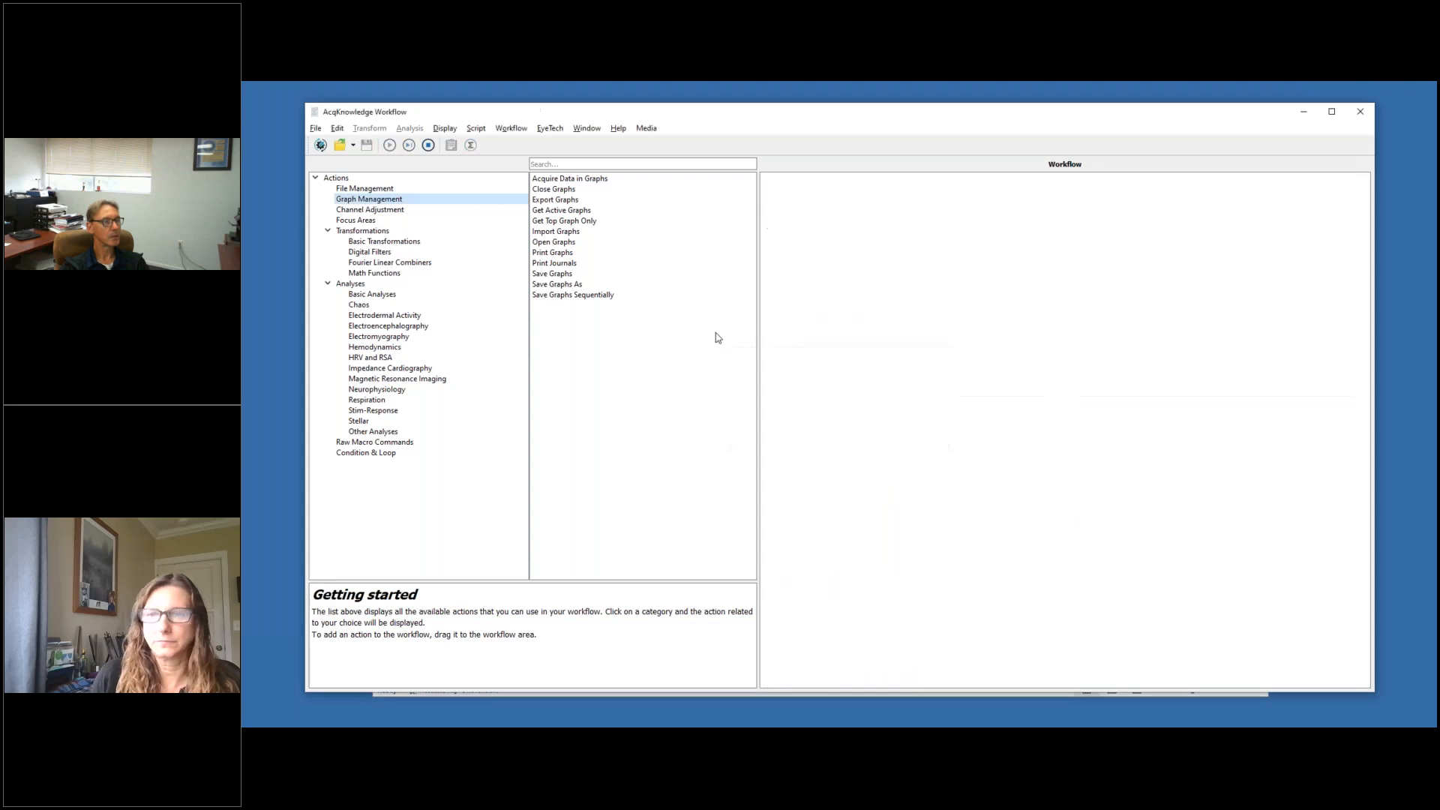
Open the FVEP.awf workflow from the FVEP P2 Data folder
left_click(339, 147)
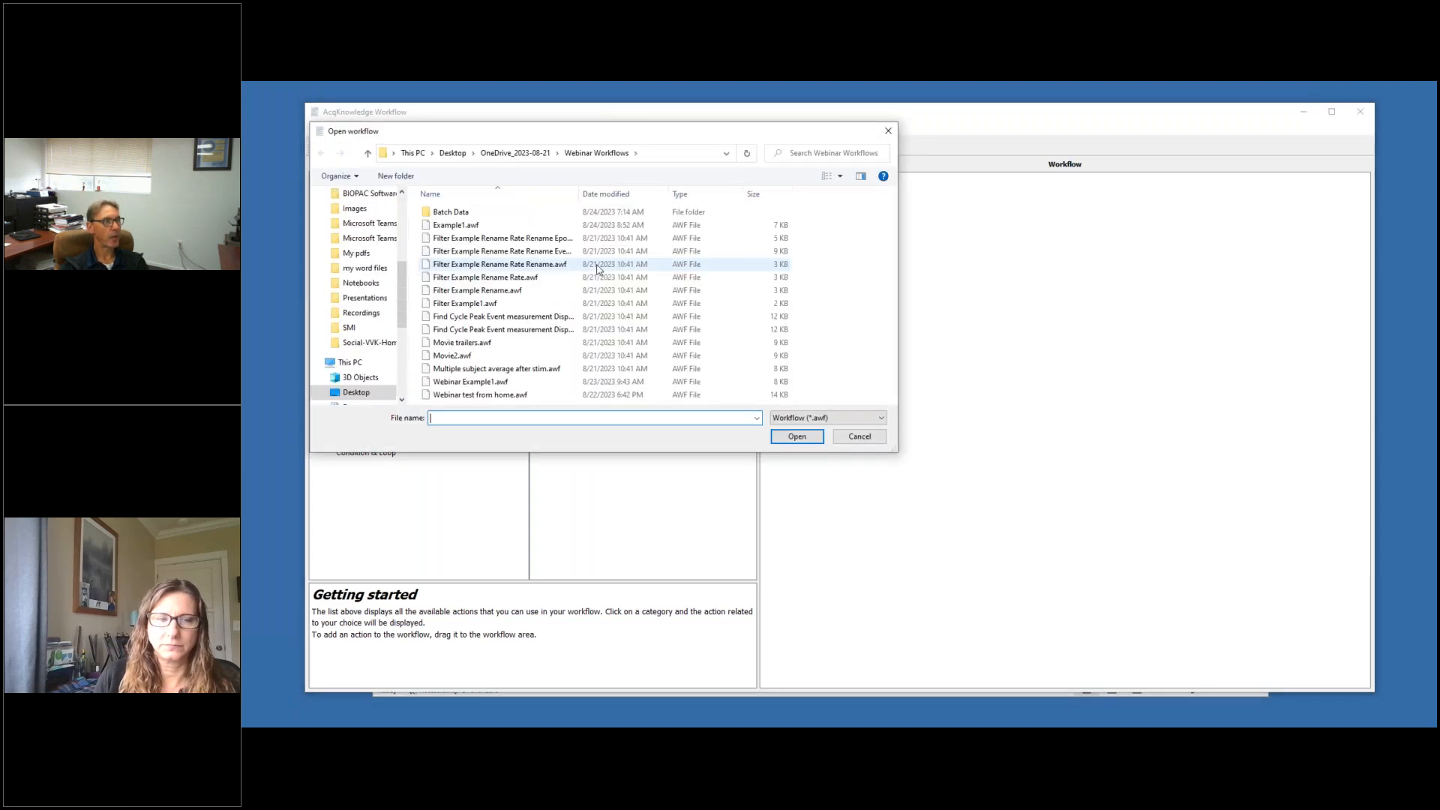
scroll(378, 201, "up", 5)
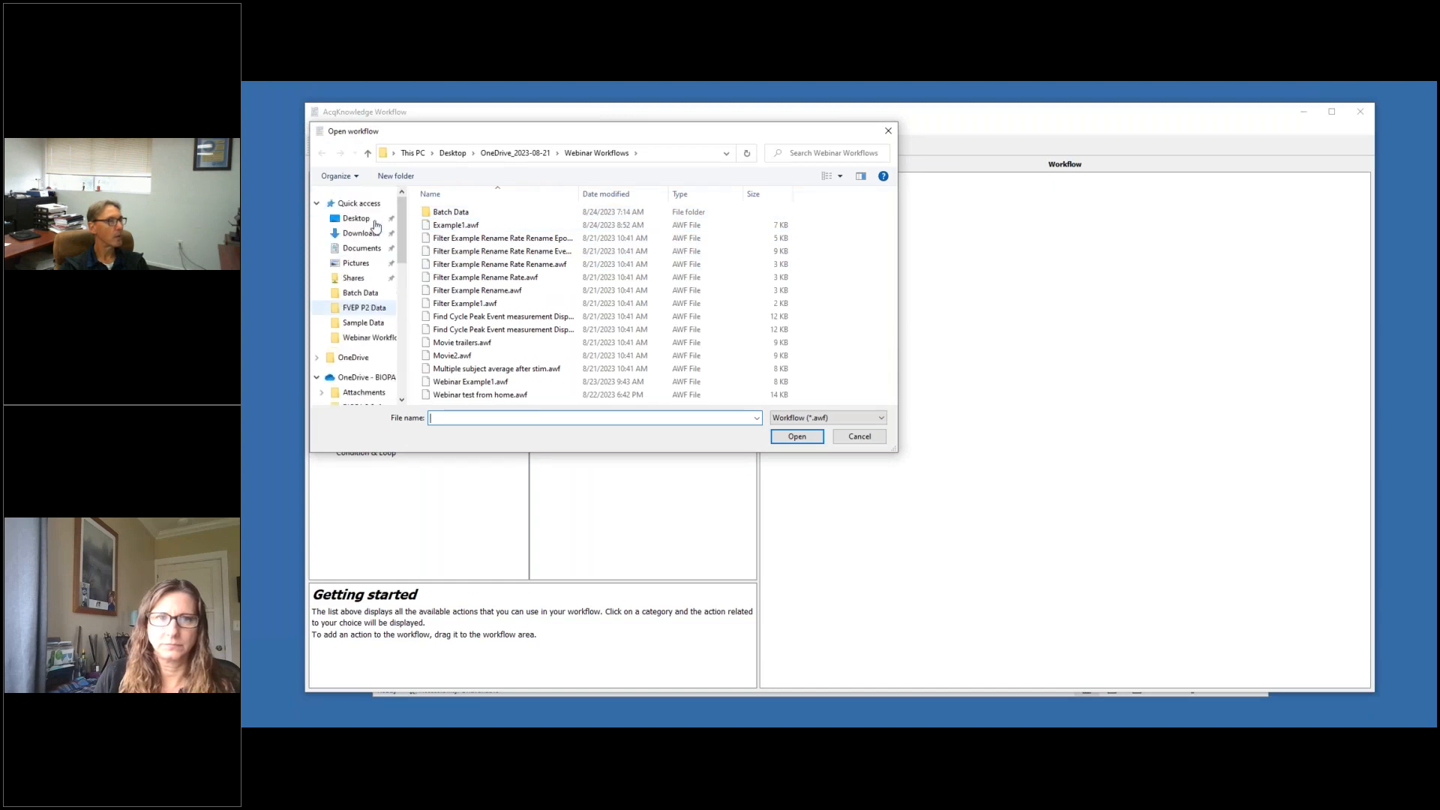
left_click(367, 314)
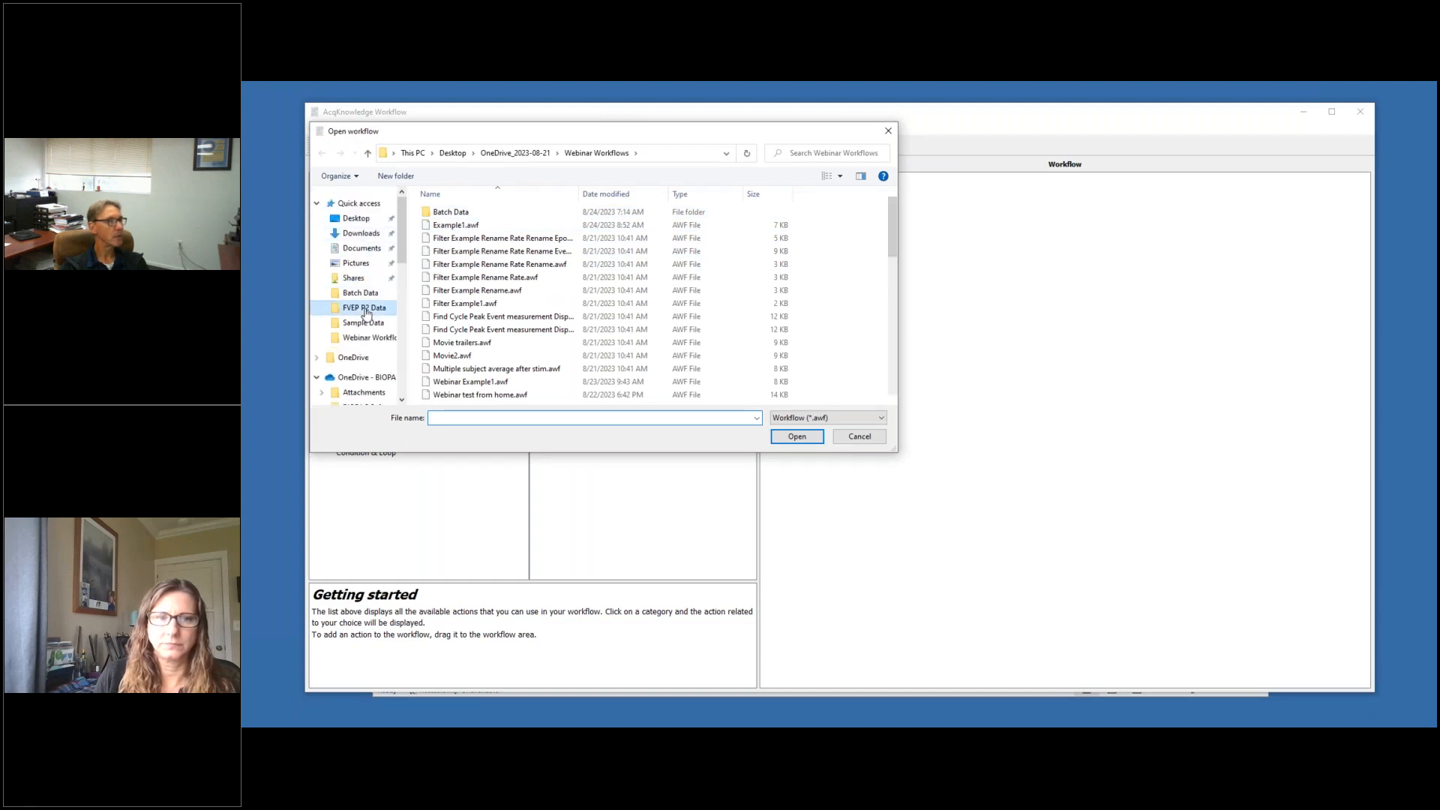
scroll(547, 315, "down", 10)
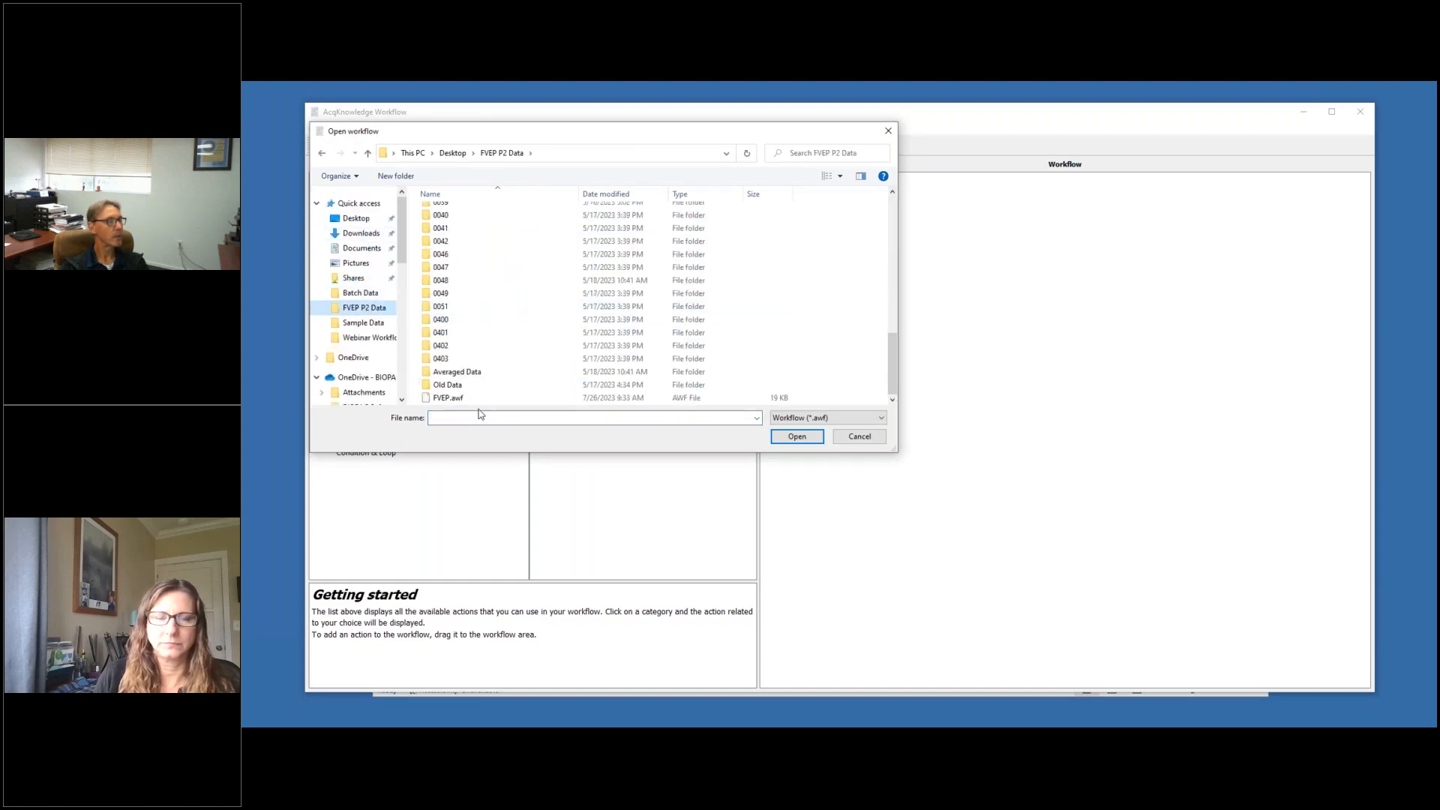
double_click(473, 400)
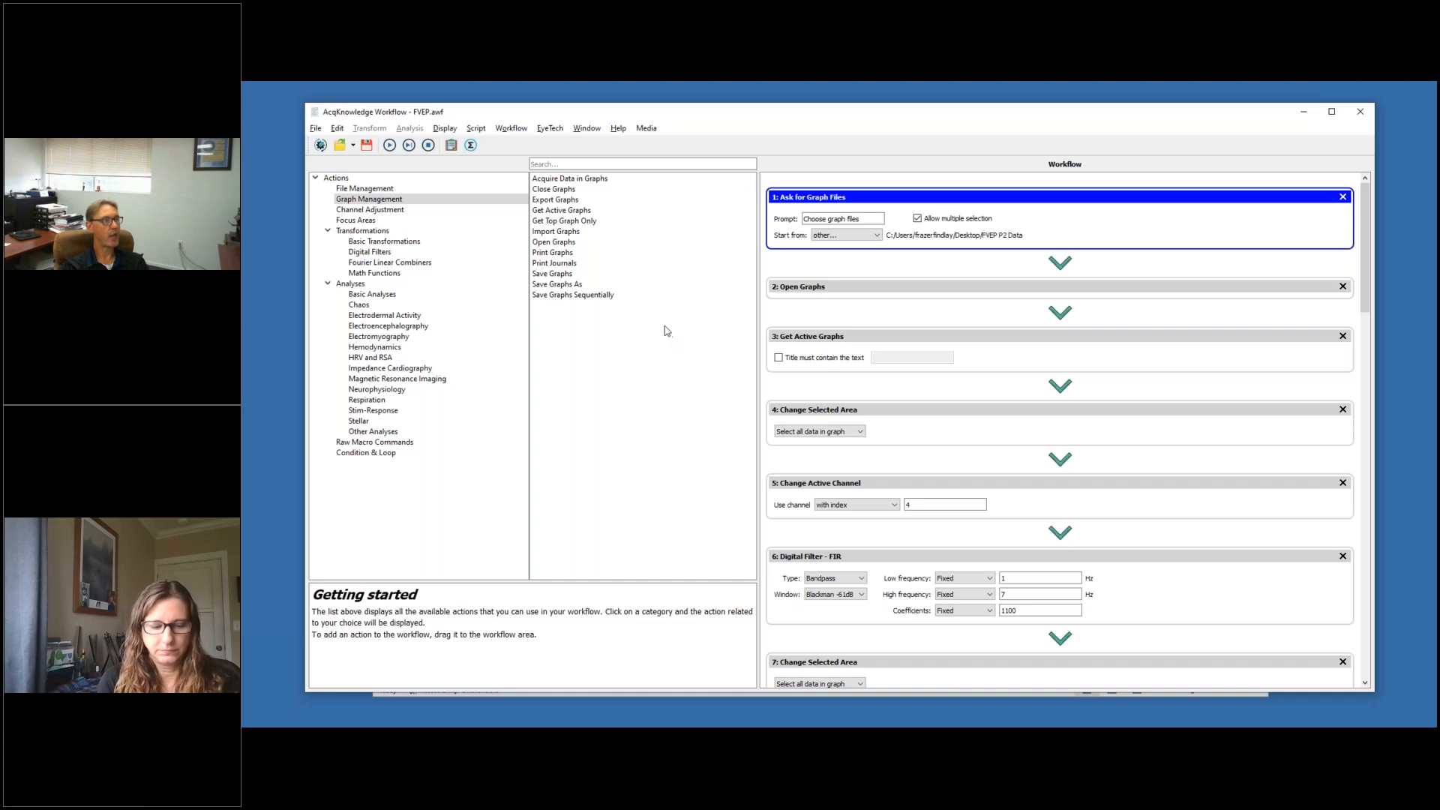
Run the workflow on the AverageSegments 1- 4 and 2- 3 graphs of recordings 4523_095717 and 32123_112307 in folder 0002
left_click(391, 146)
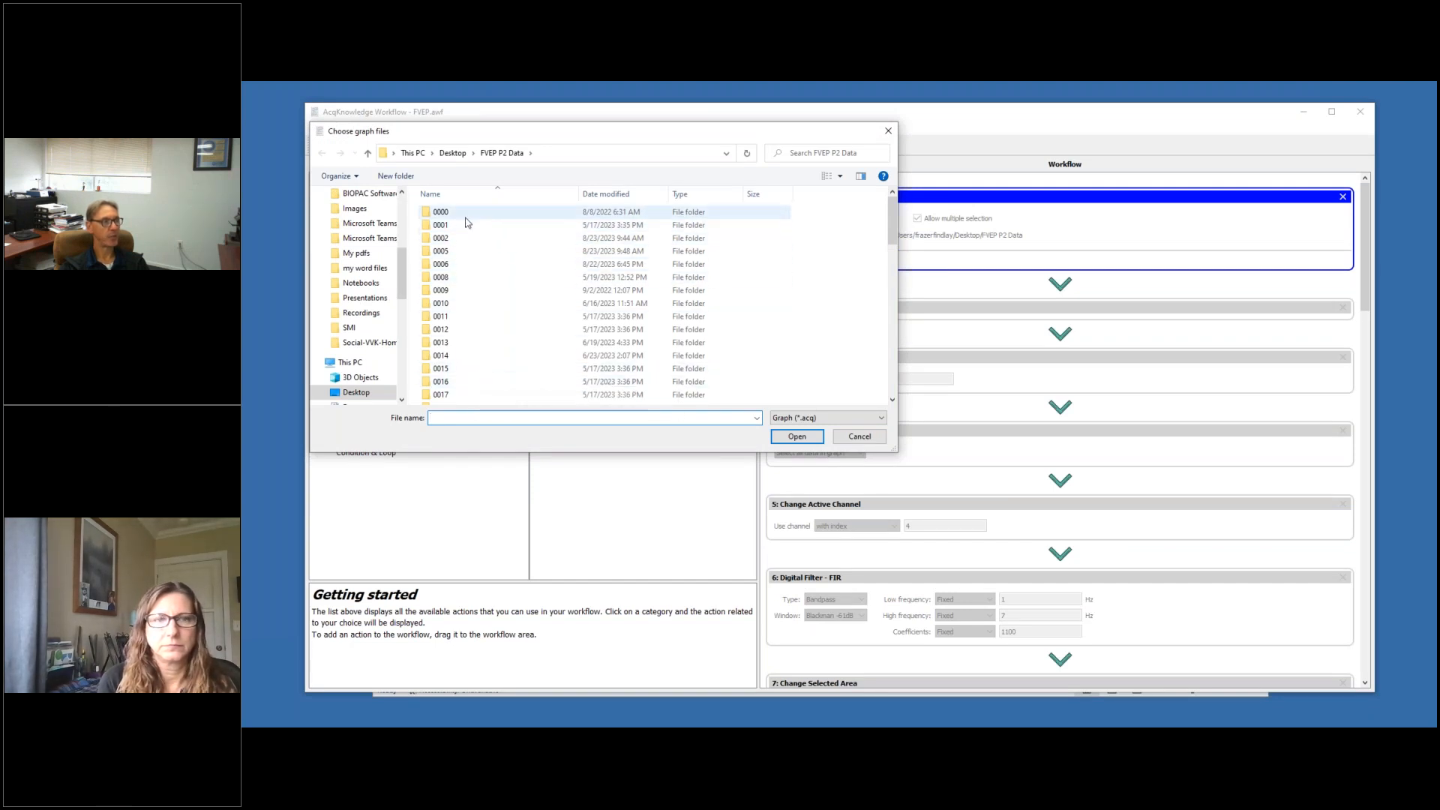
double_click(470, 238)
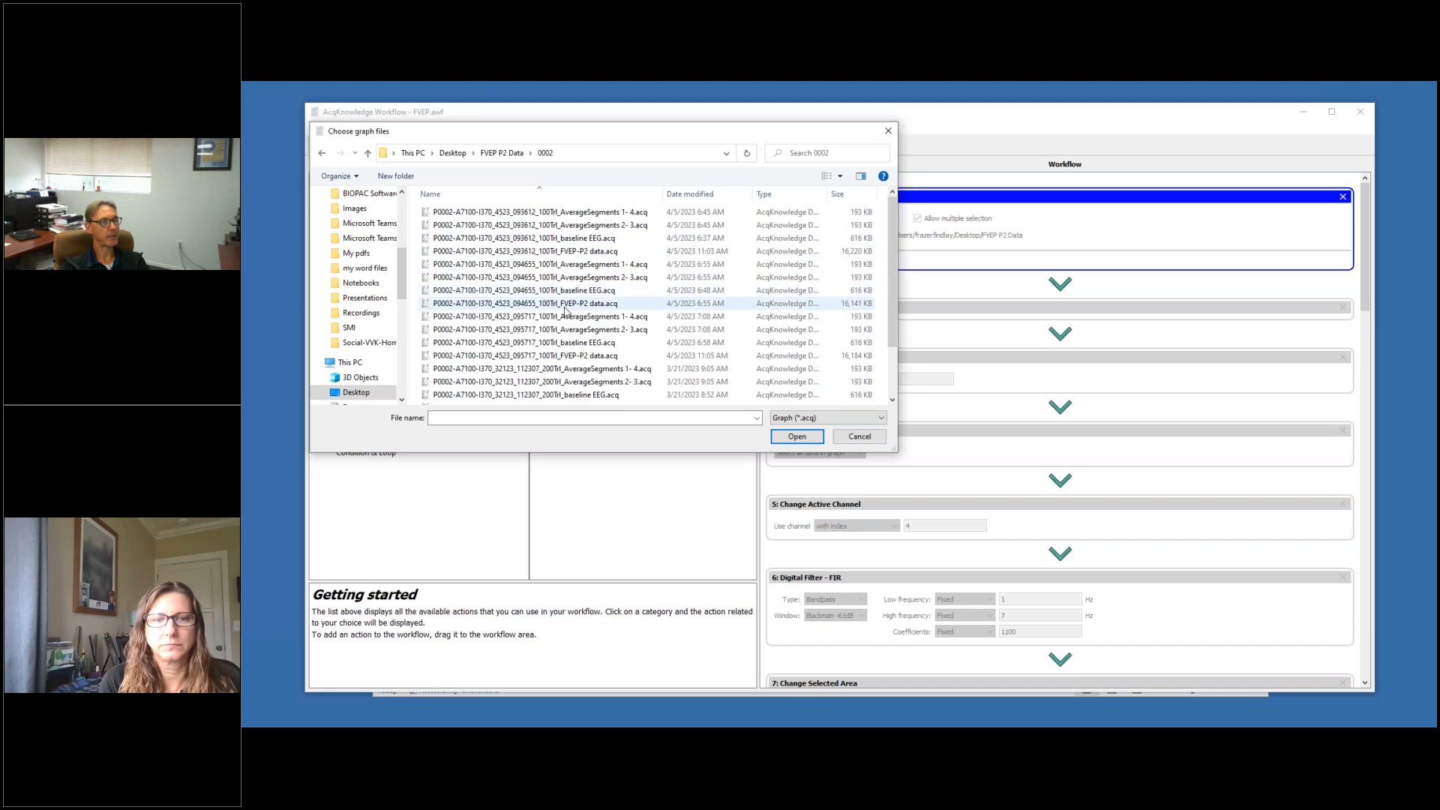
left_click(559, 385)
left_click(558, 369, "ctrl")
left_click(559, 329, "ctrl")
left_click(558, 317, "ctrl")
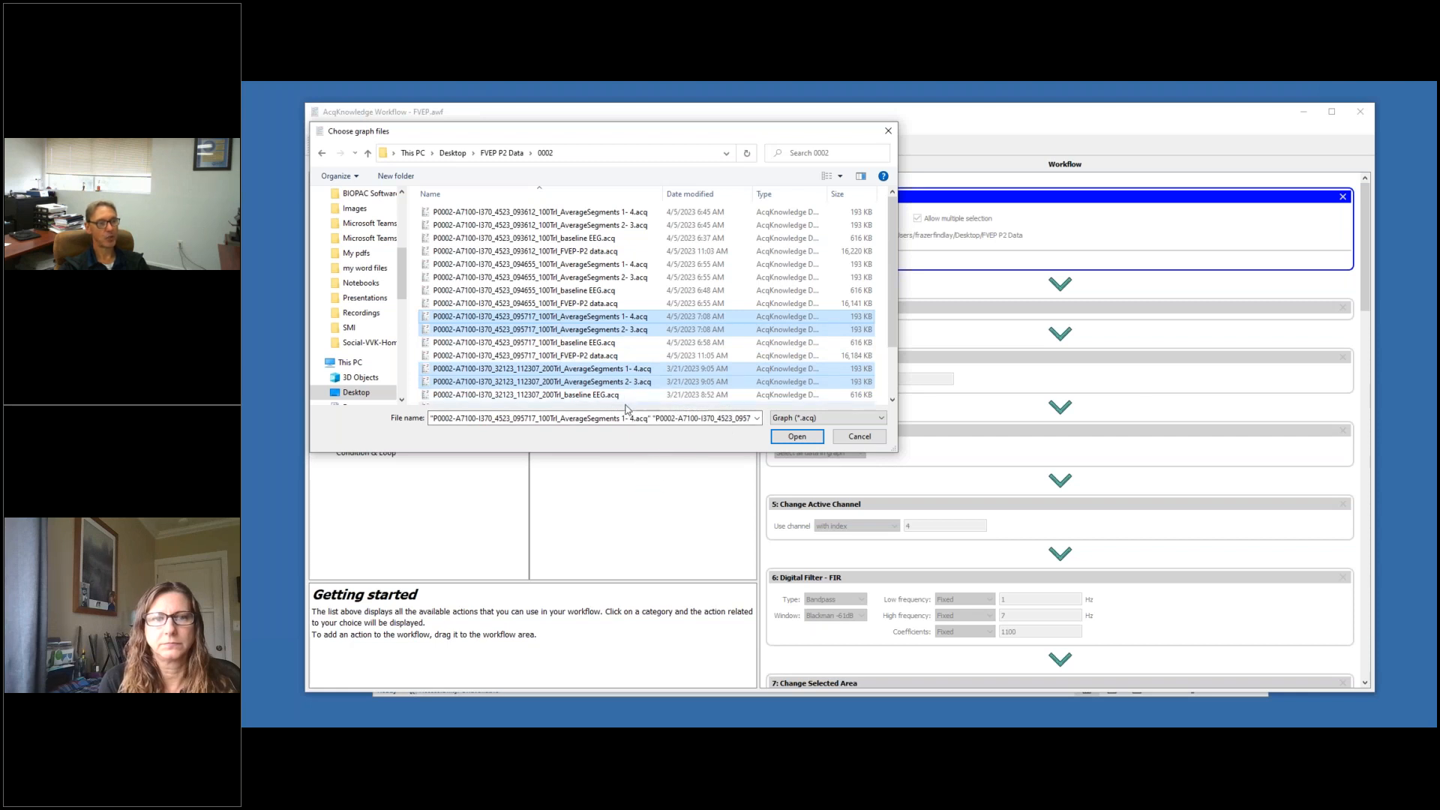
left_click(797, 437)
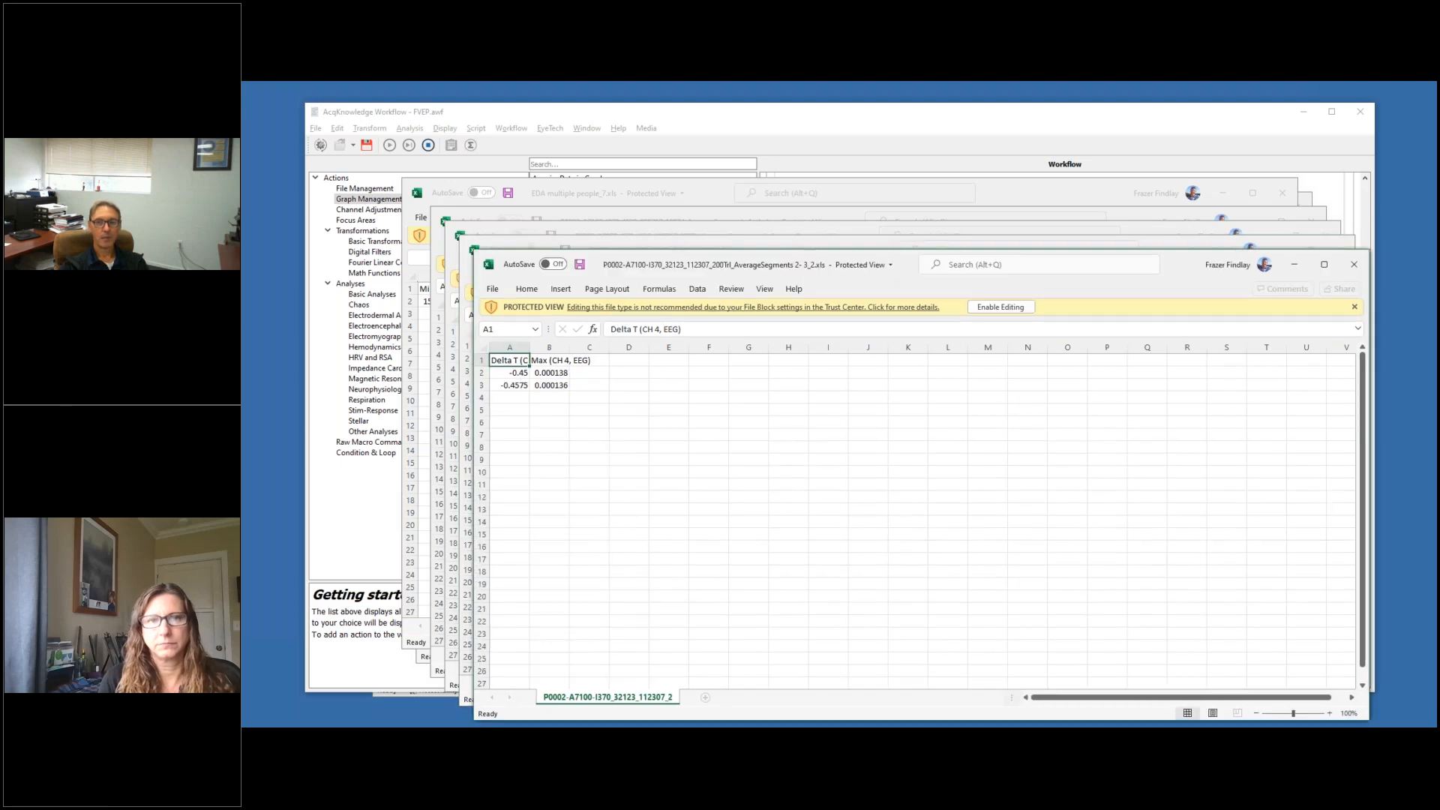
Decline to loop back to Ask for Graph Files, and inspect the event markers in the 32123_112307 AverageSegments 2- 3 graph
left_click_drag(1289, 315, 904, 315)
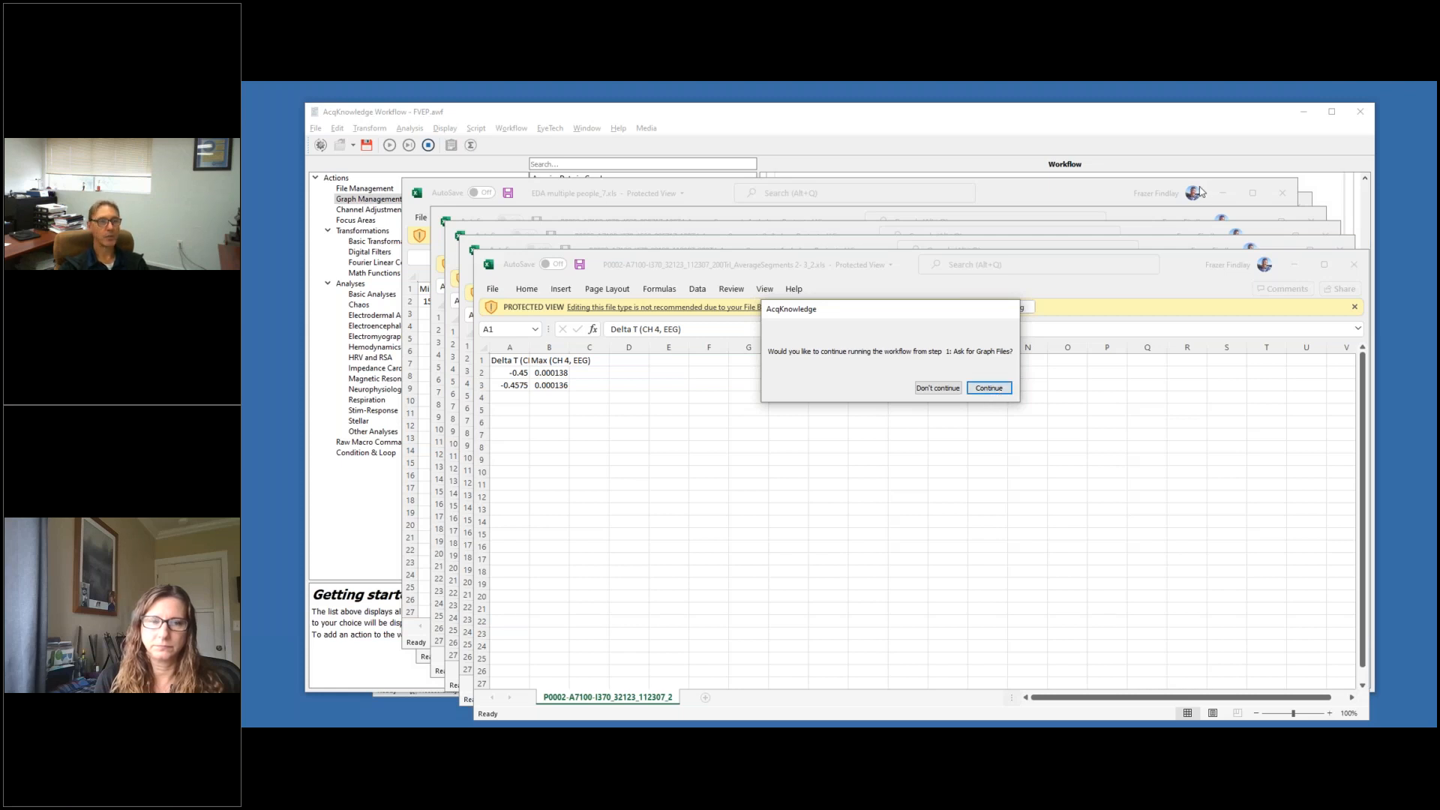
left_click(942, 388)
left_click_drag(1434, 202, 742, 152)
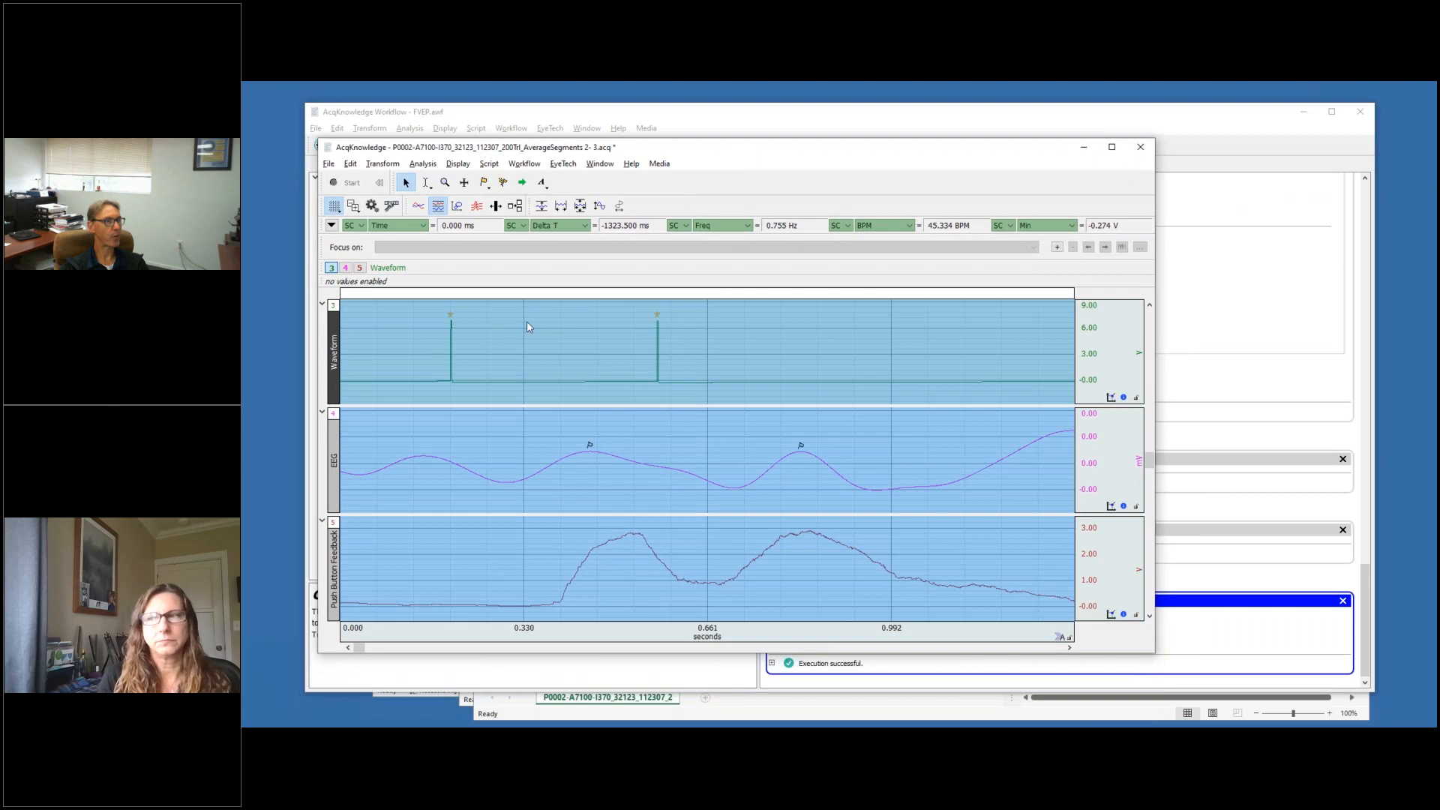
mouse_move(466, 359)
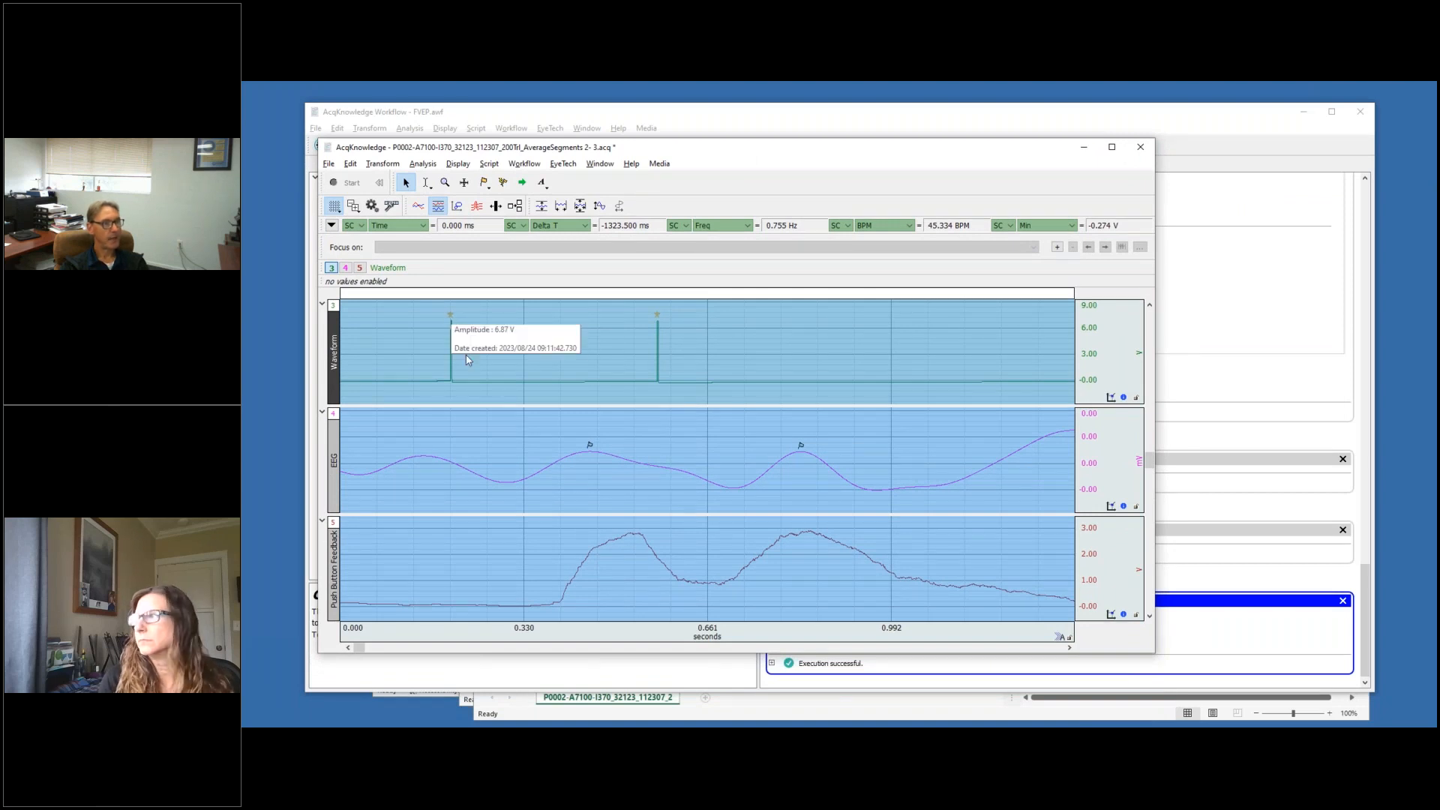
mouse_move(452, 315)
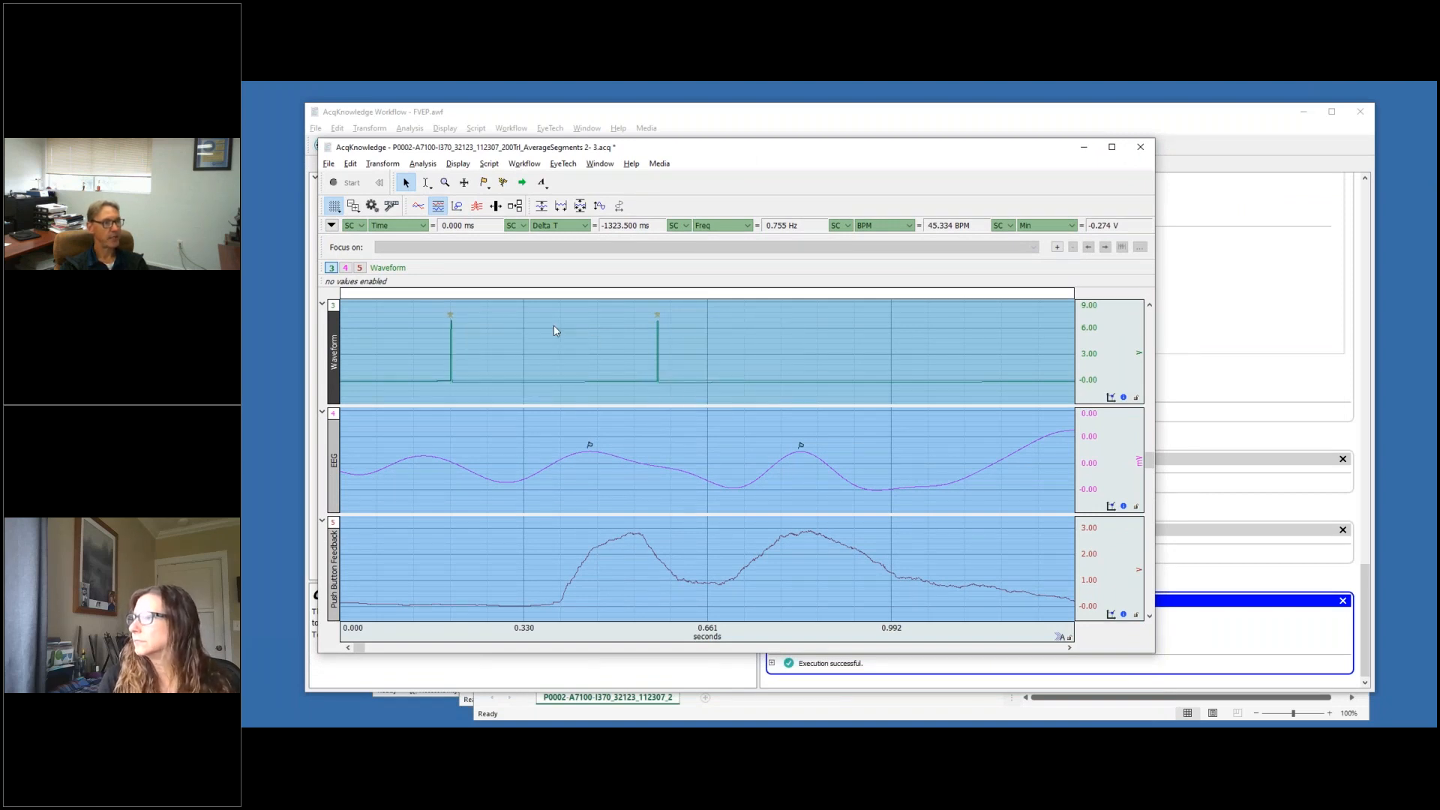
mouse_move(587, 446)
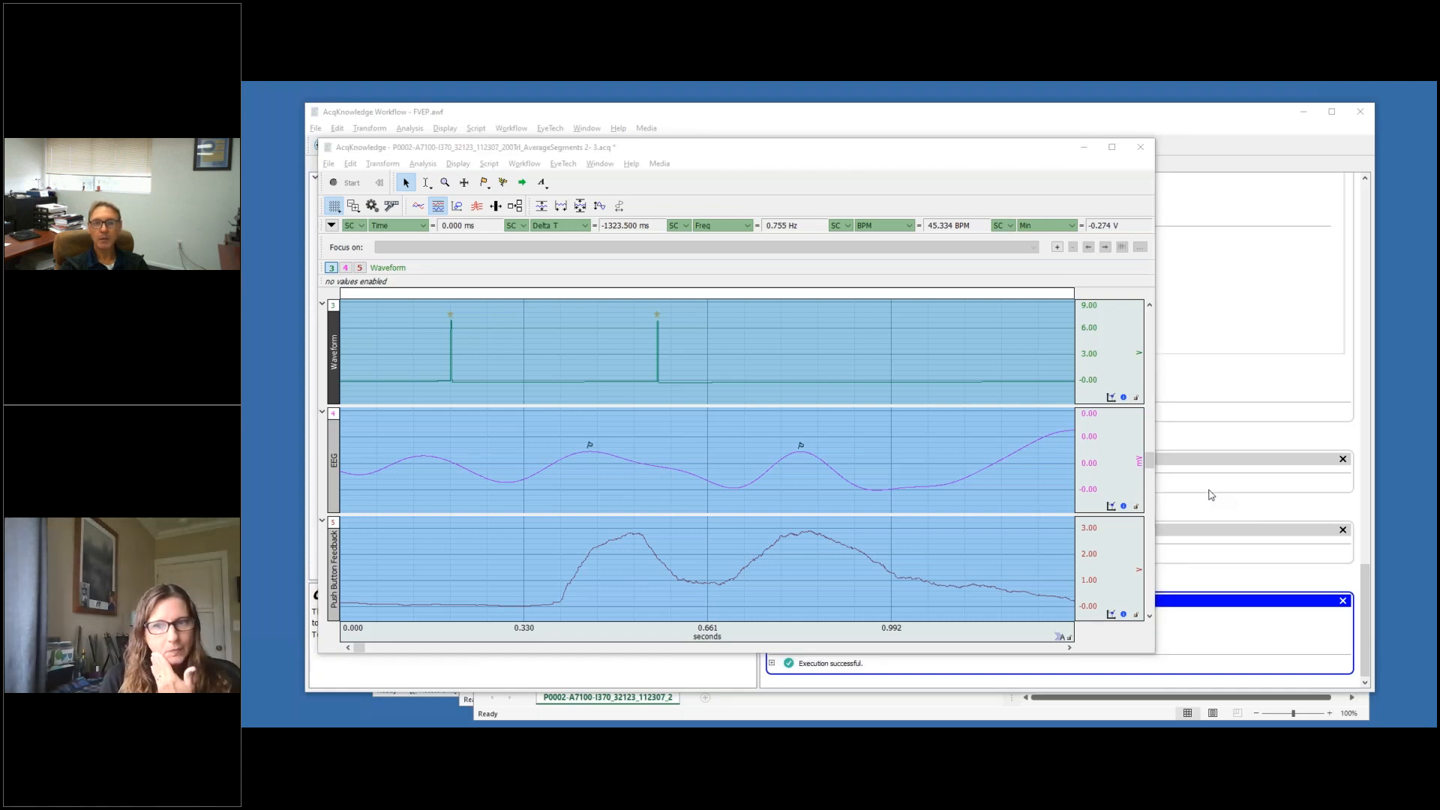
Switch to the AverageSegments 2- 3 results in Excel, widen column A and review the Delta T and Max values in rows 2 and 3
key("alt+Tab")
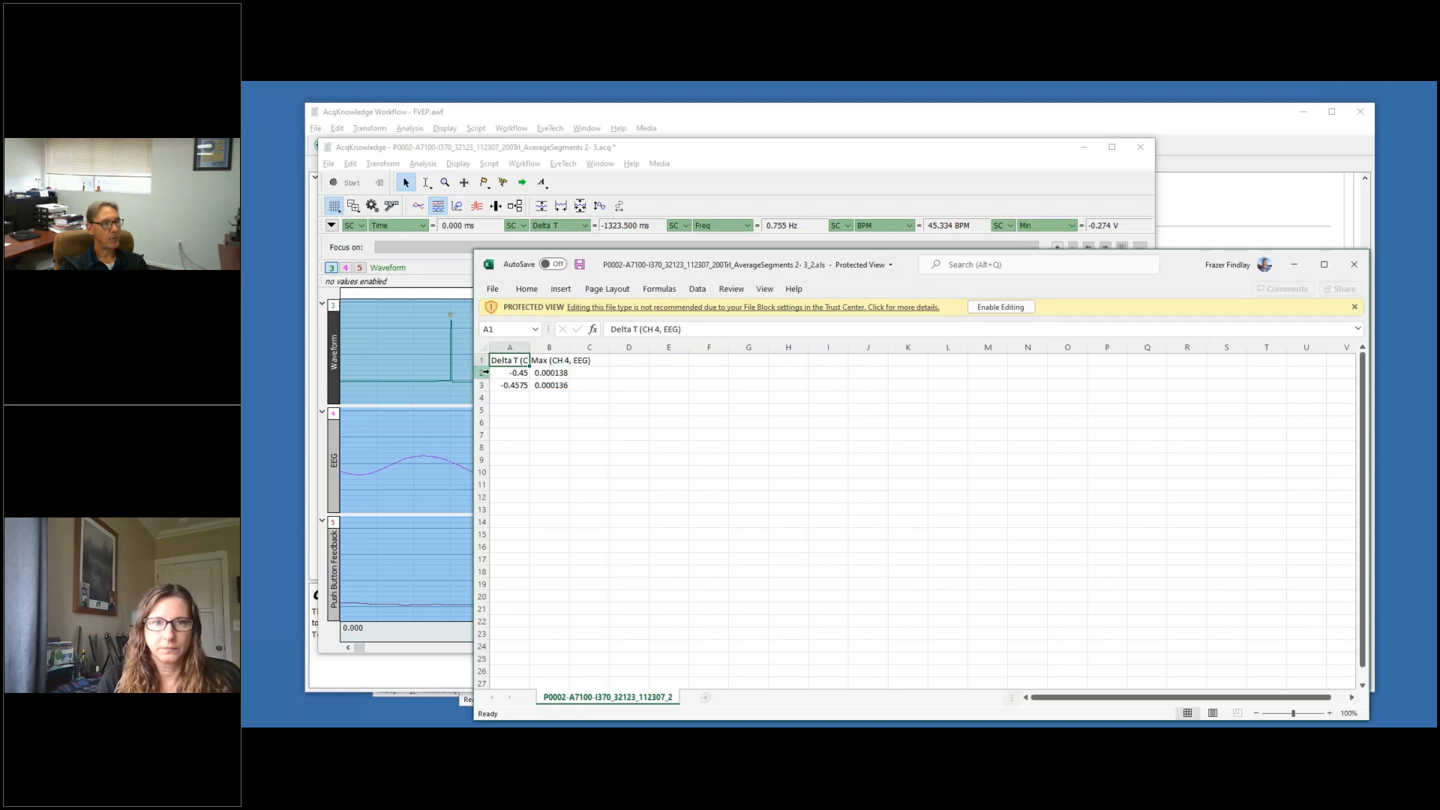
left_click_drag(531, 348, 551, 348)
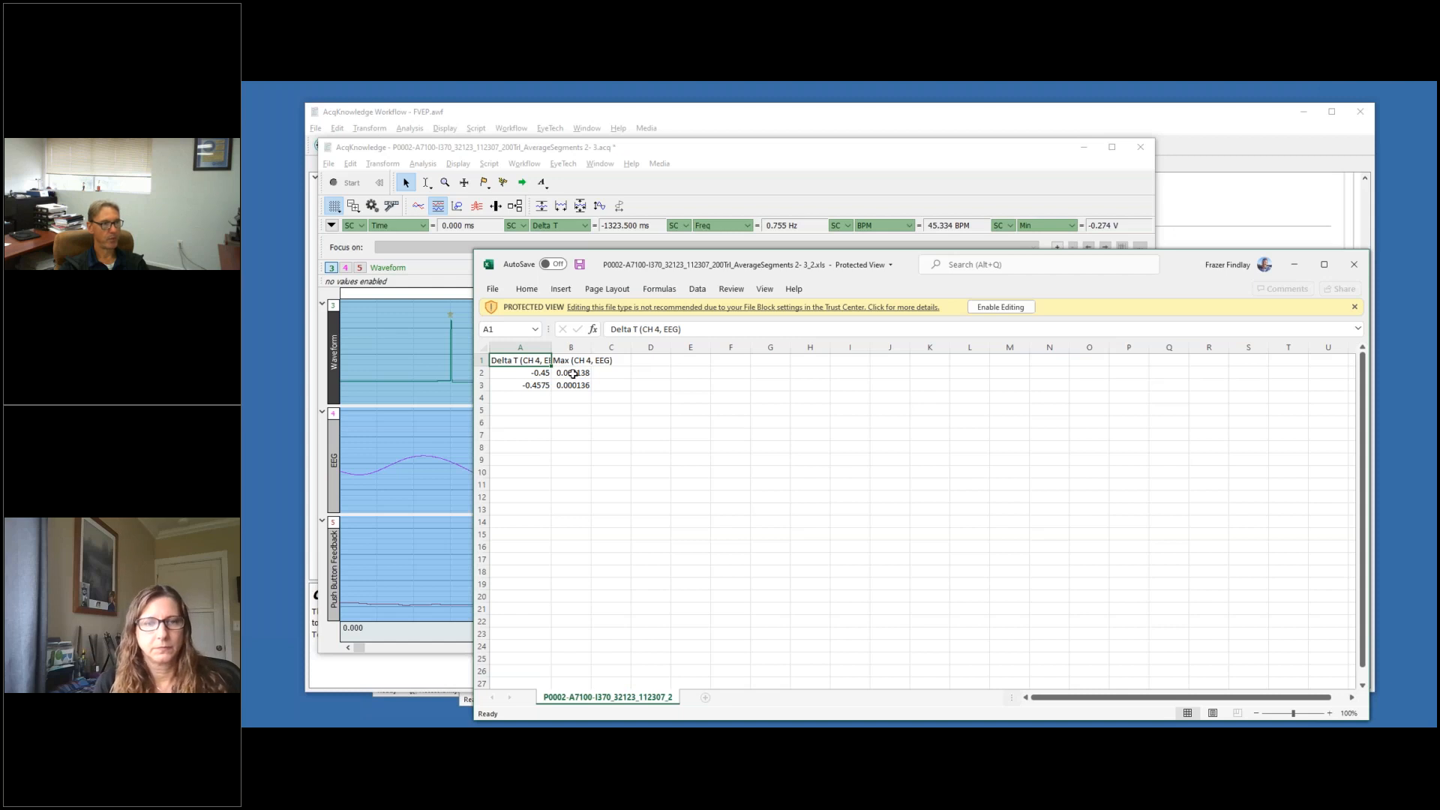
left_click(483, 372)
left_click(483, 385)
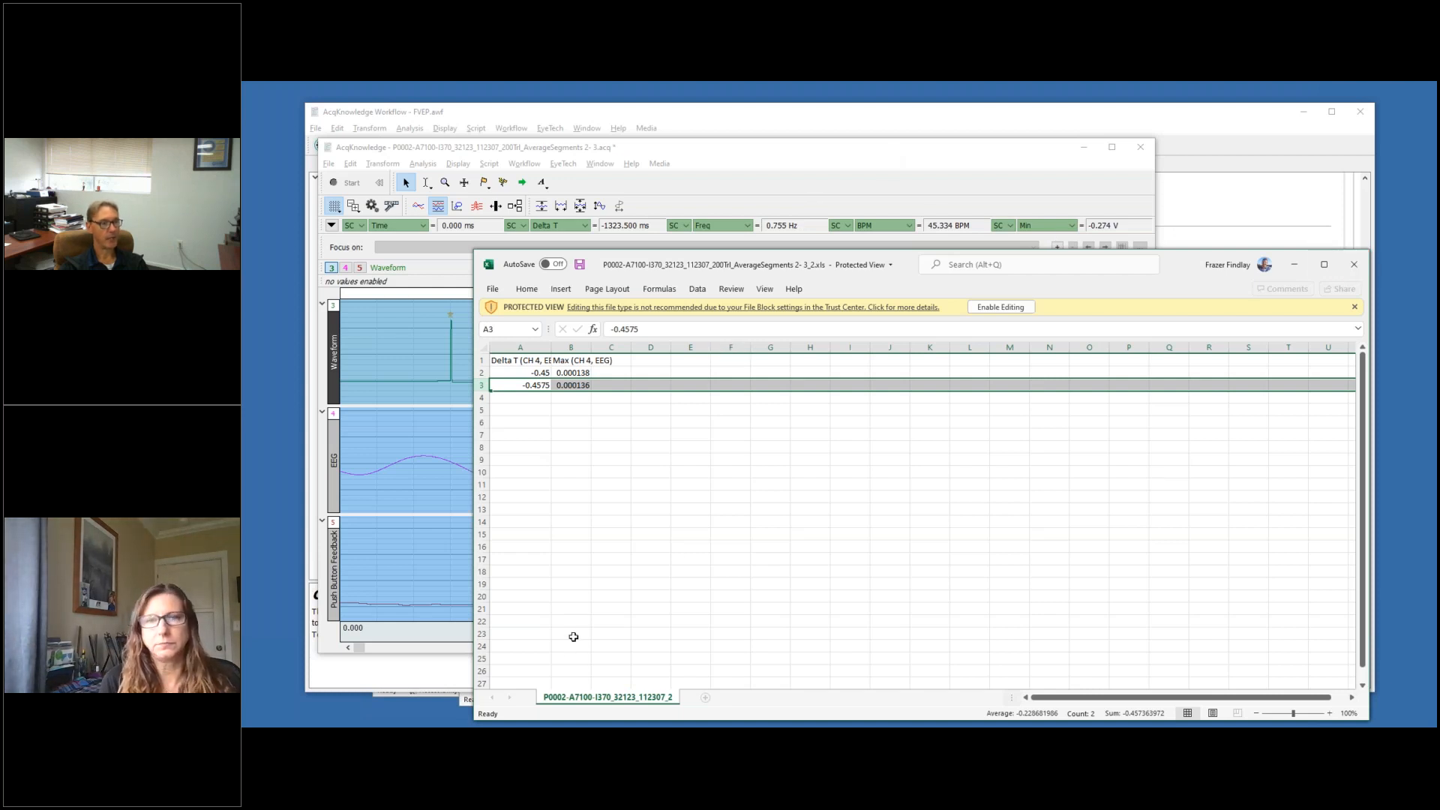
Clear away the AverageSegments result spreadsheets and bring the 32123_112307 AverageSegments 1- 4 graph into view
left_click(1354, 264)
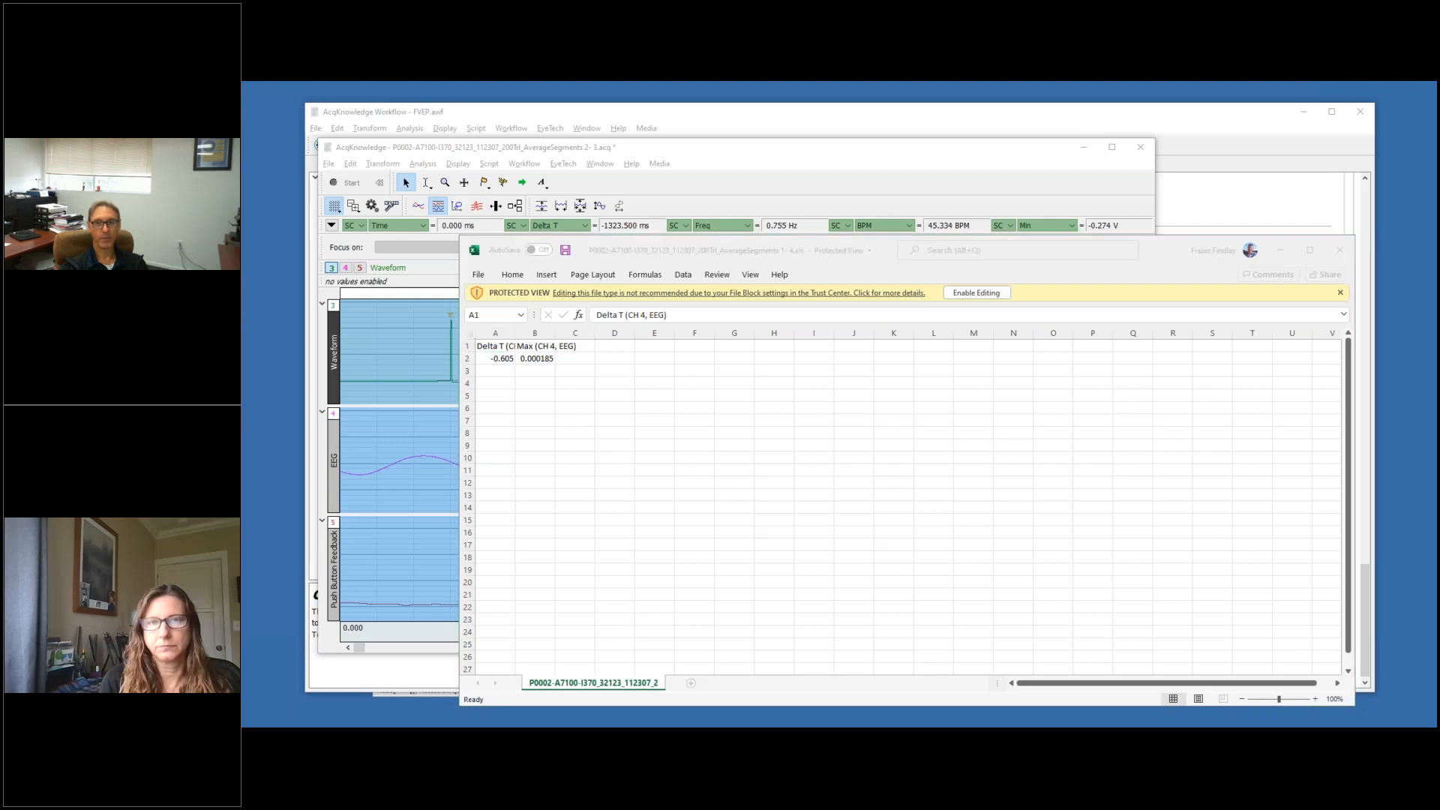
left_click(1281, 251)
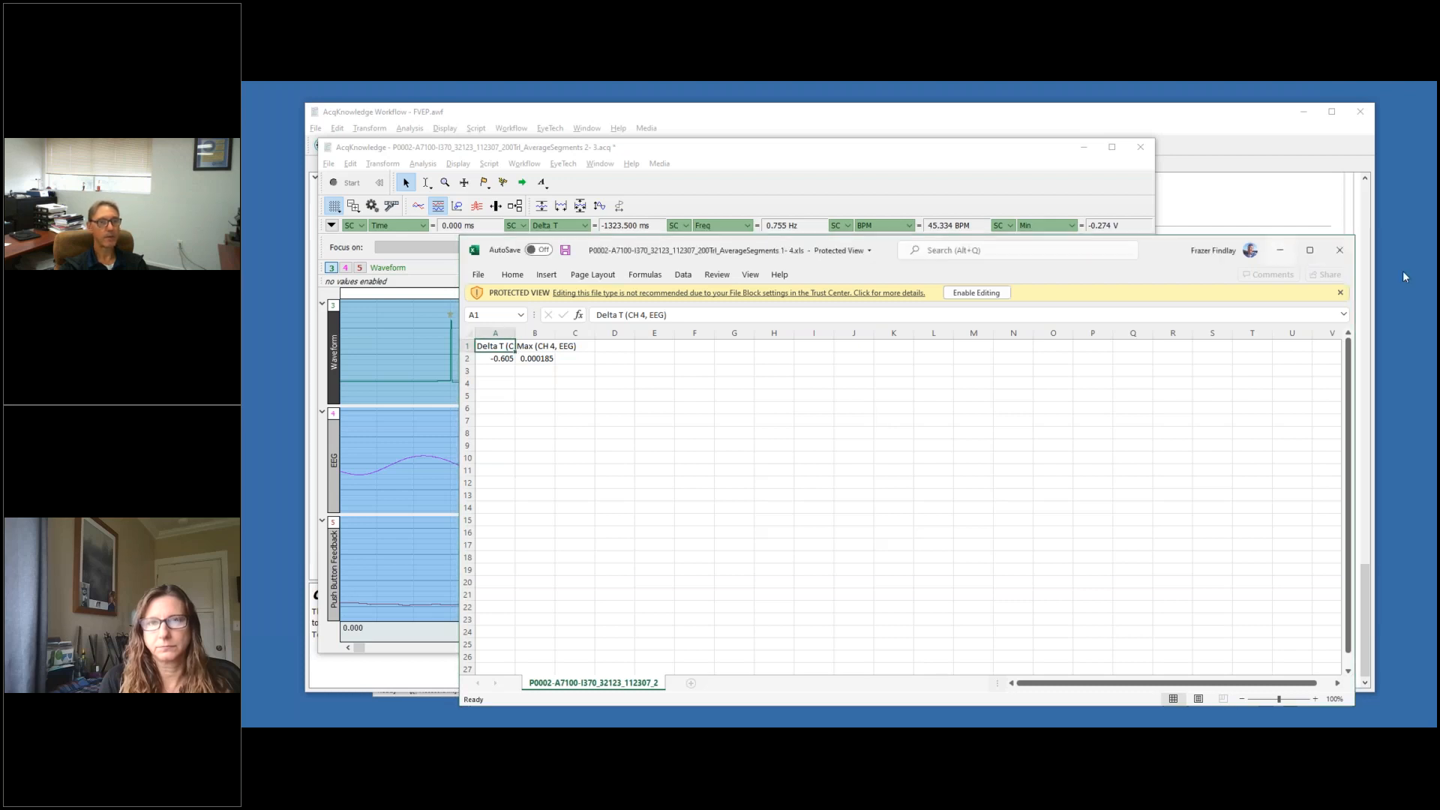
left_click_drag(1439, 243, 927, 175)
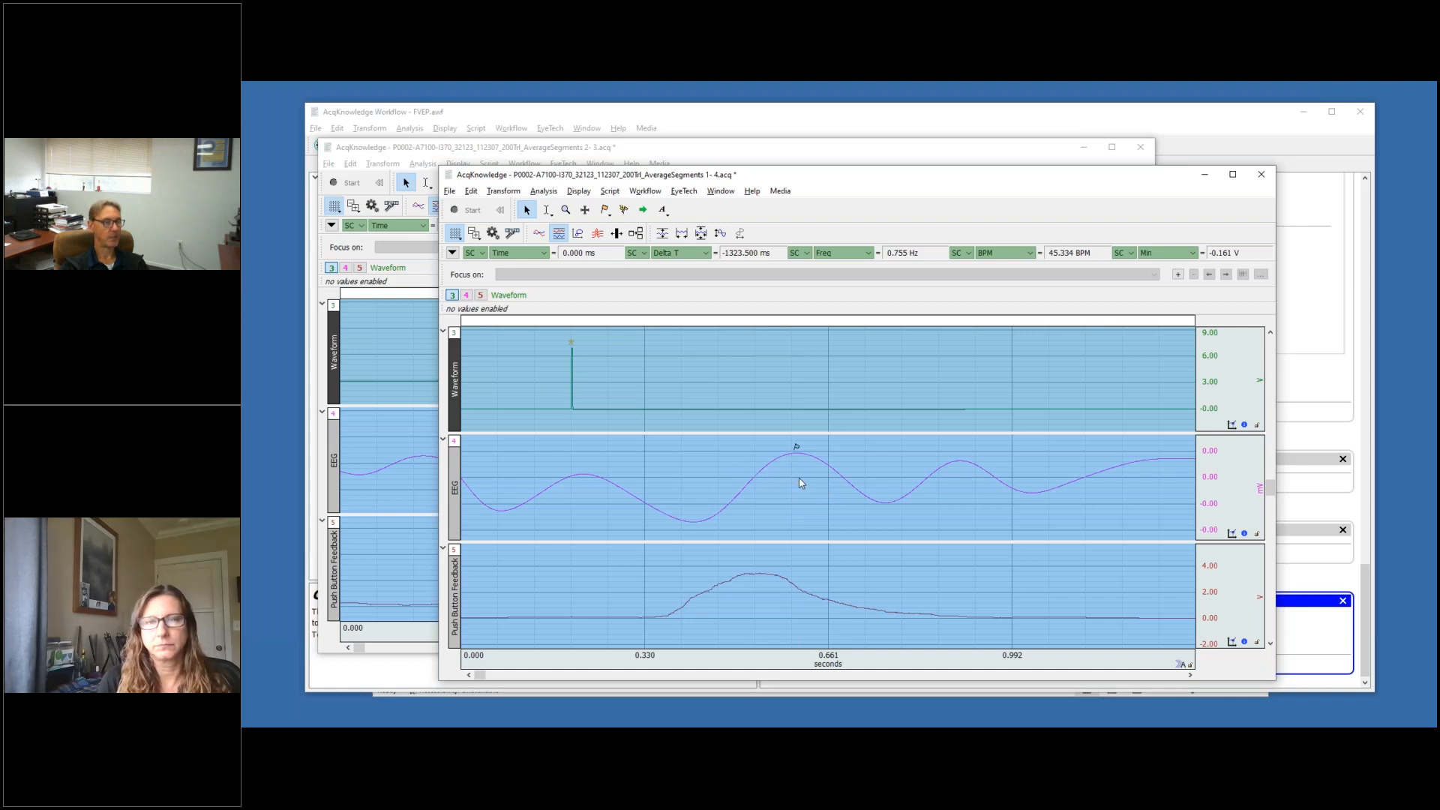
Return to the FVEP workflow and review the Condition & Loop actions and the Loop action's continuation options, keeping Ask to continue
left_click(1222, 112)
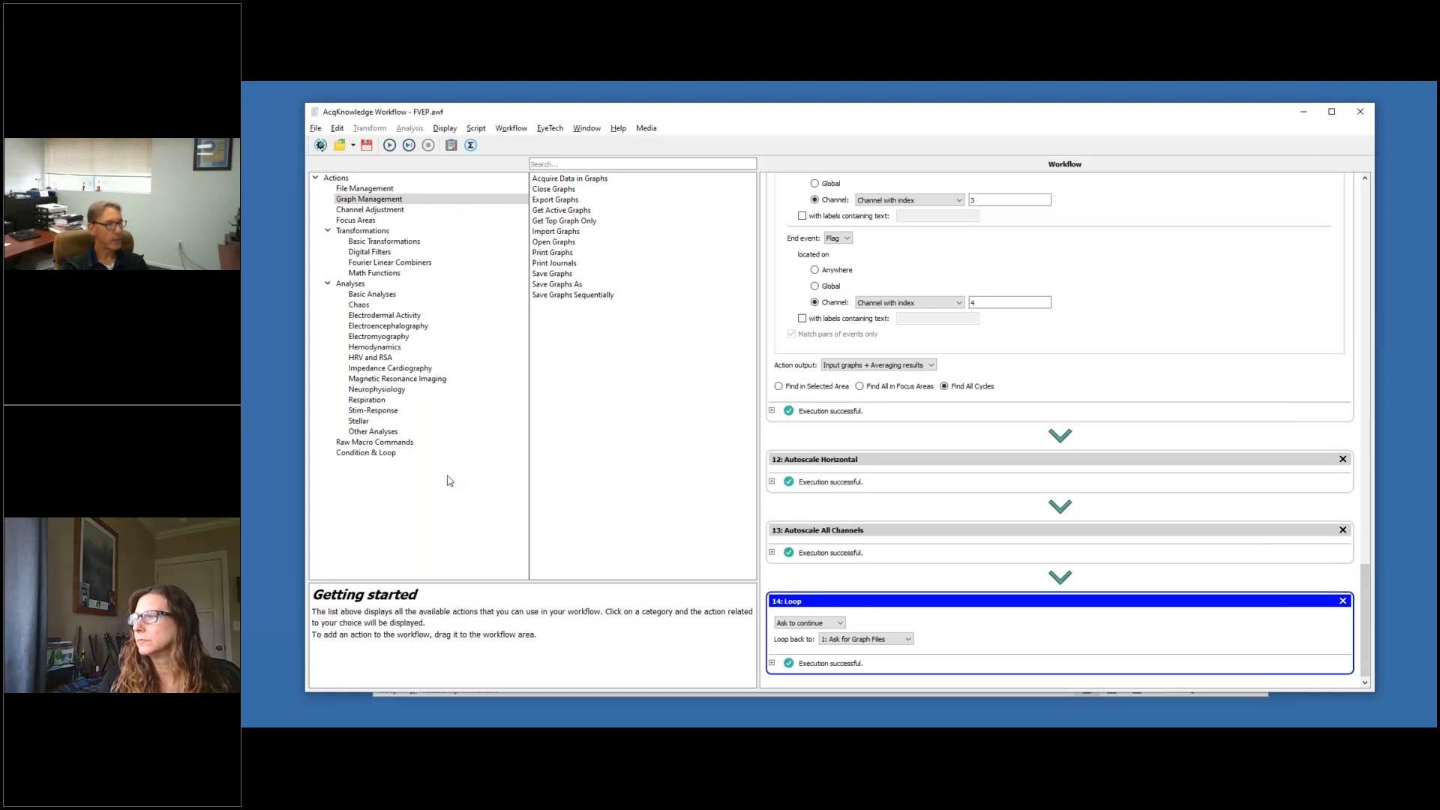
left_click(350, 456)
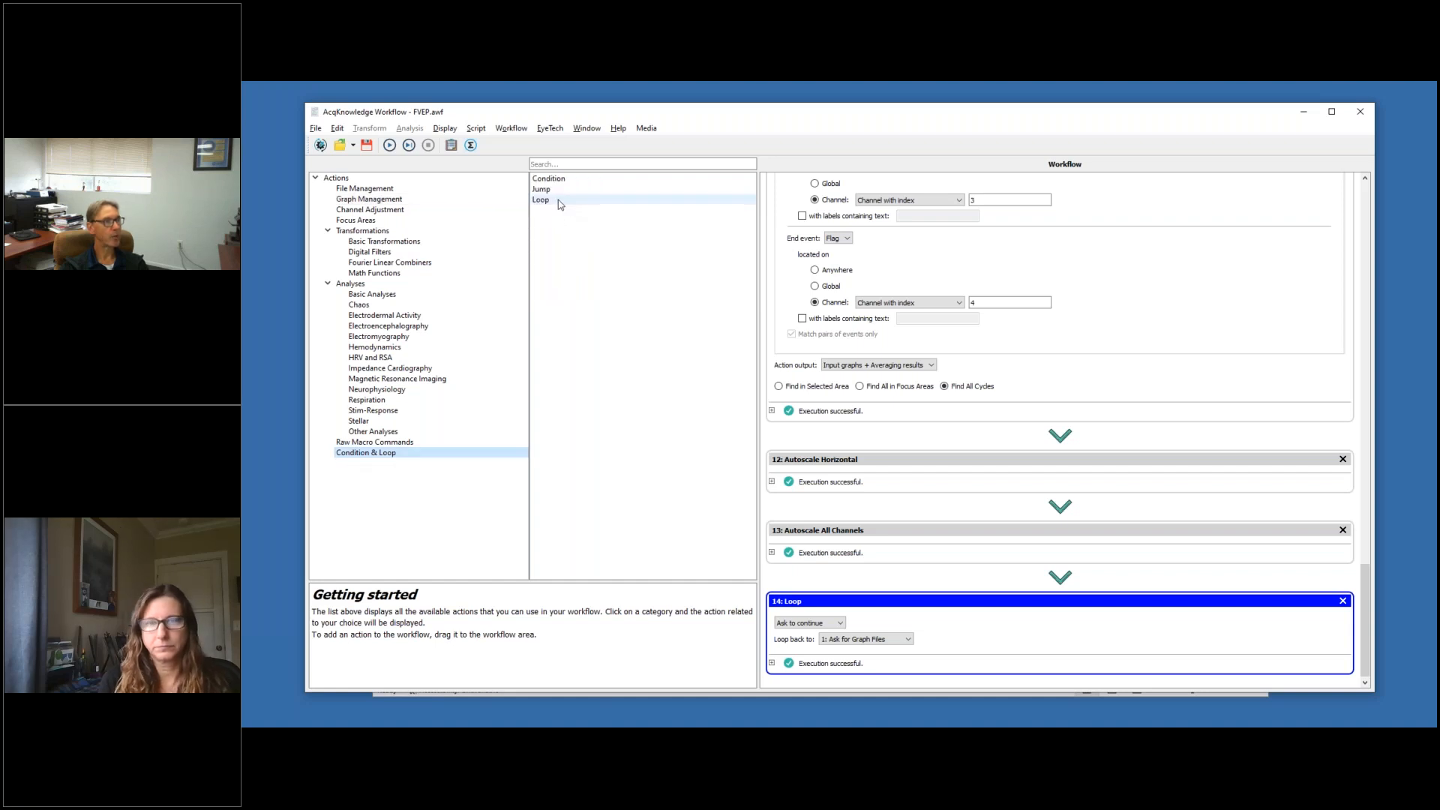
left_click(800, 626)
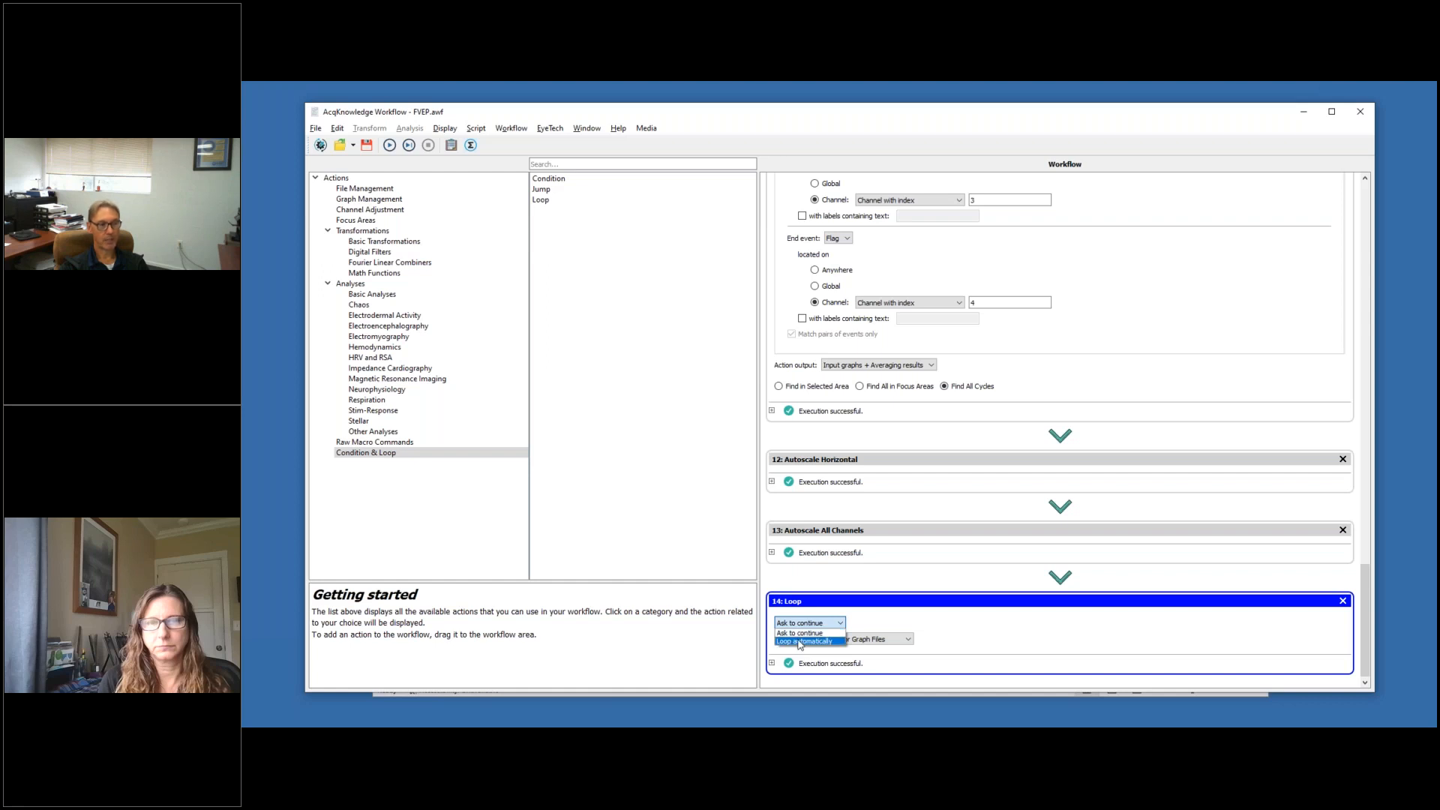
left_click(801, 634)
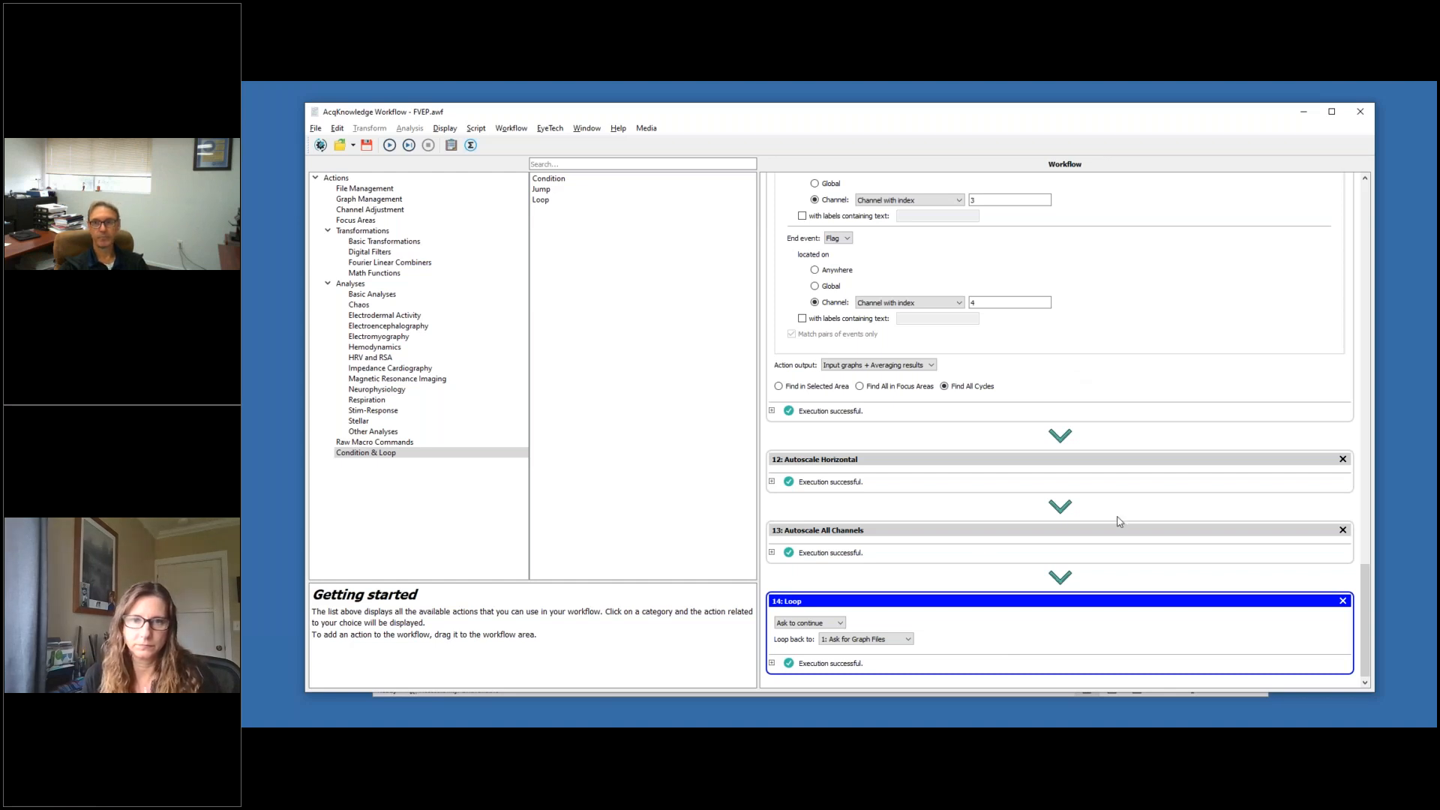
Bring the 4523_095717 AverageSegments 2- 3 and 1- 4 graphs into view to compare their marked EEG peaks
left_click_drag(1436, 191, 367, 162)
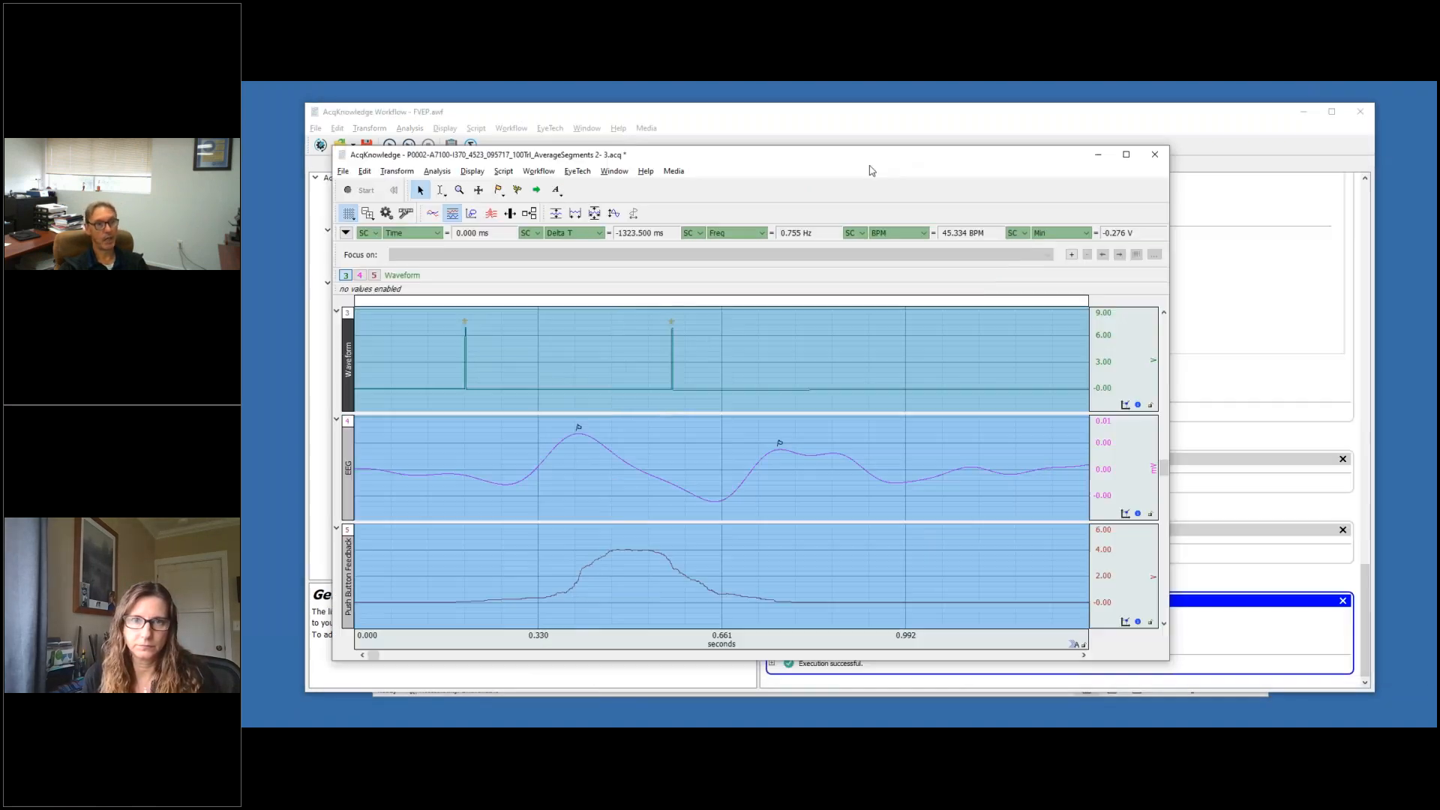
left_click_drag(1437, 190, 791, 188)
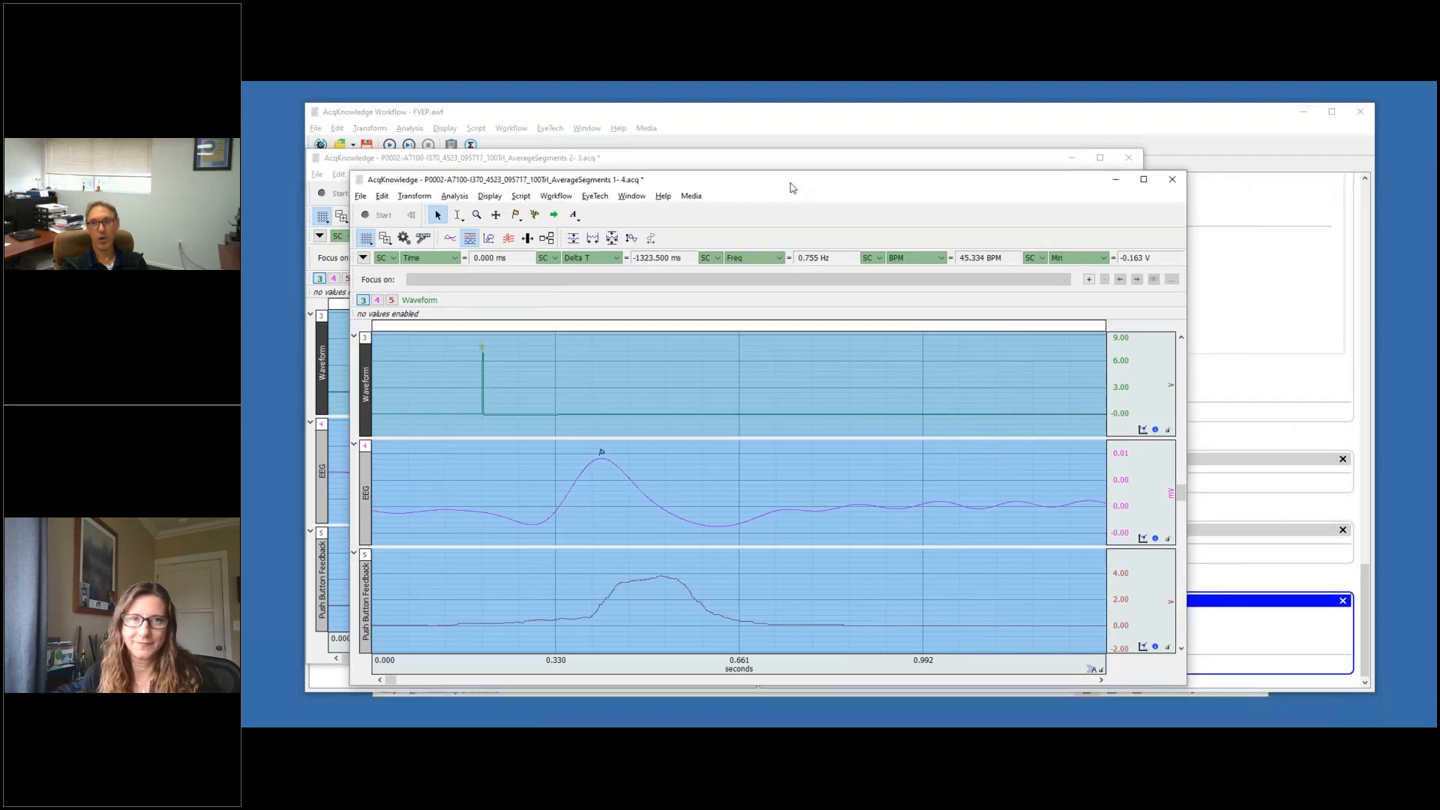